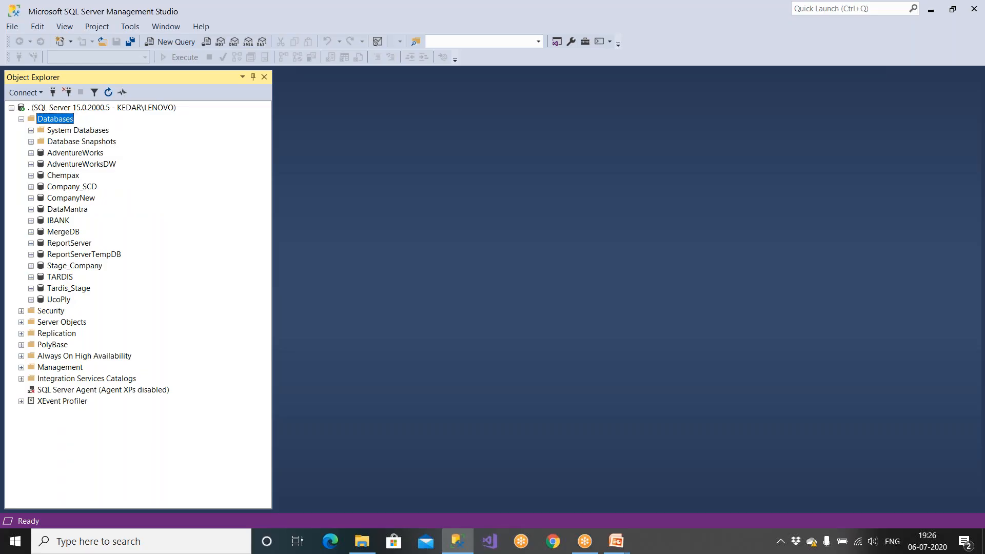
Step: Locate the TARDIS and Tardis_Stage databases in Object Explorer, selecting each in turn
click(67, 277)
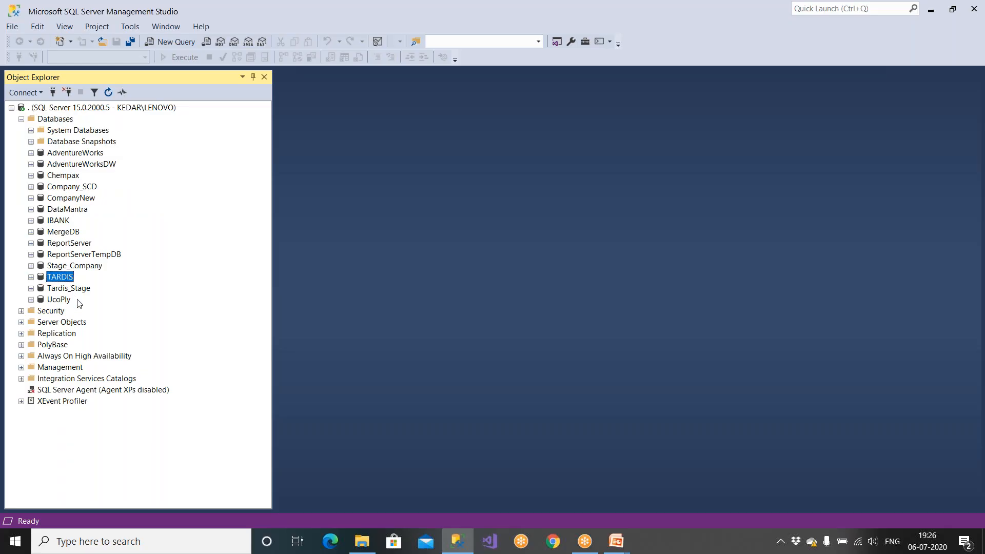
click(80, 290)
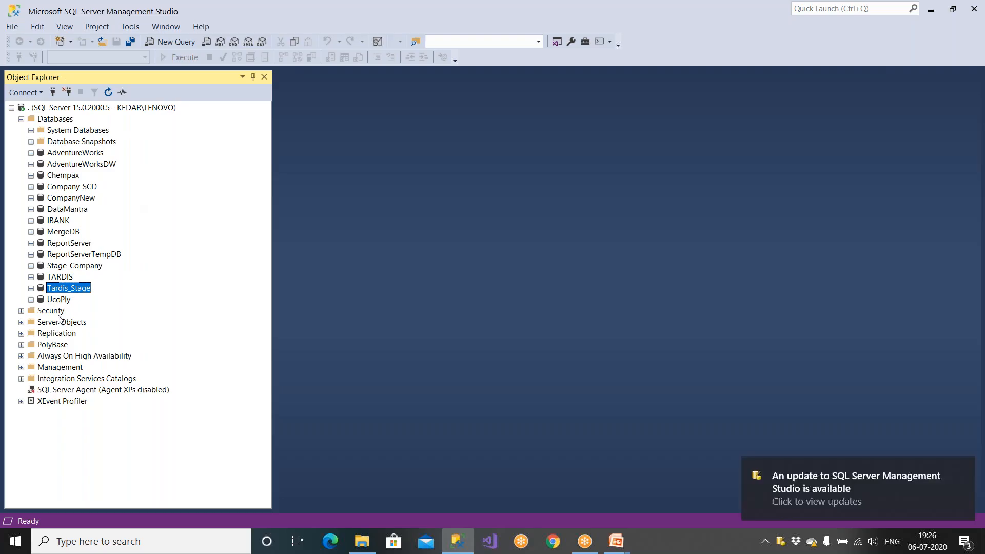
click(66, 277)
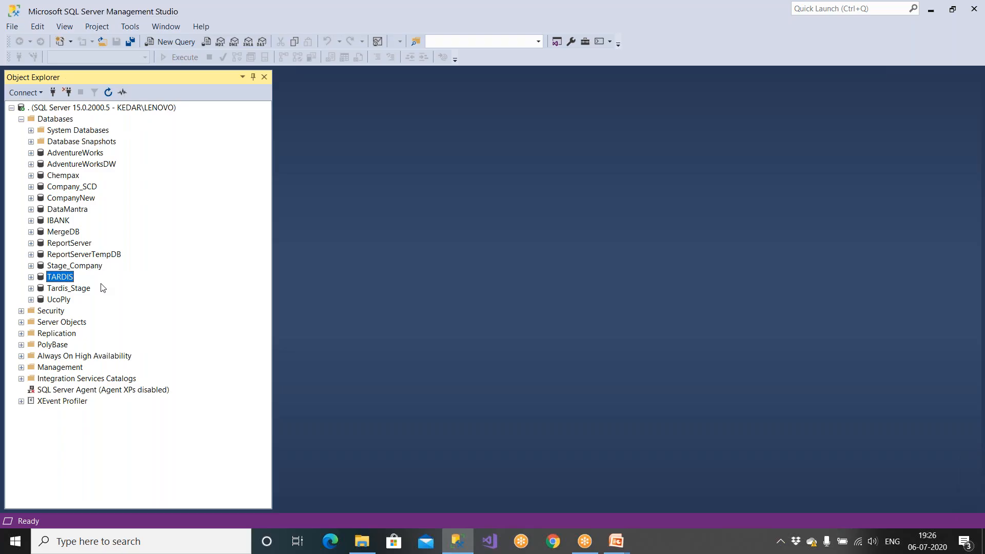
click(85, 290)
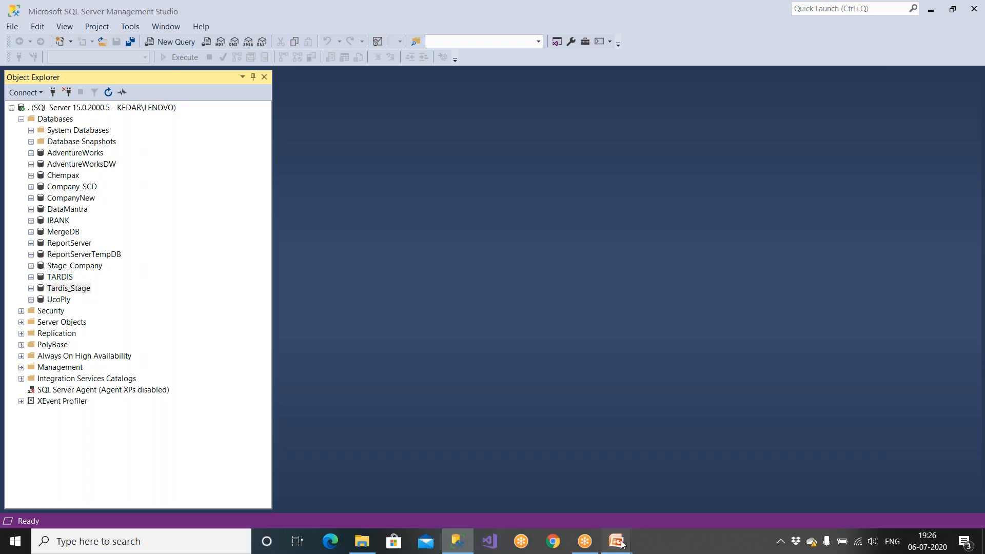
Step: Switch to the PowerPoint slide show and view the "SSIS - Loading the Data" slide with its server phases
mouse_move(616, 541)
click(686, 488)
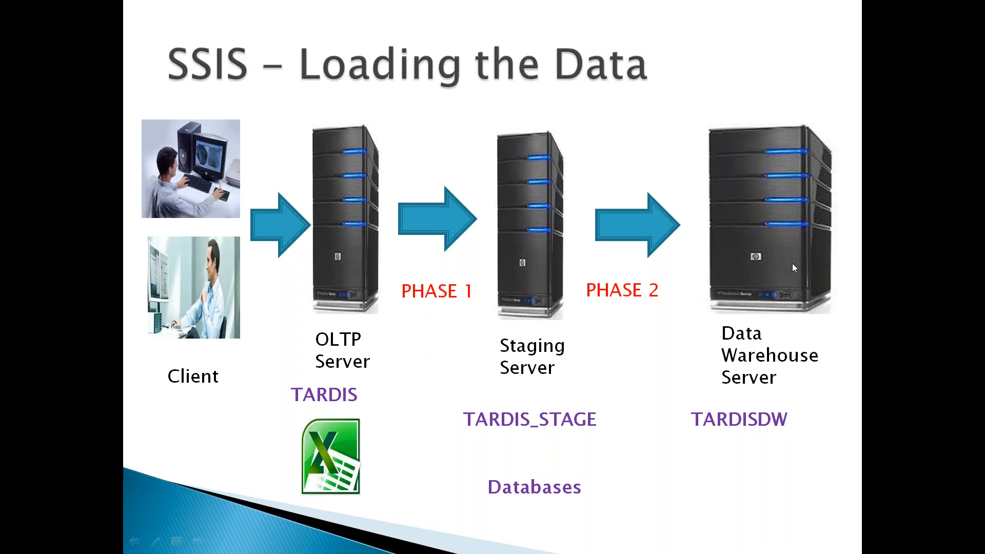
key(super+d)
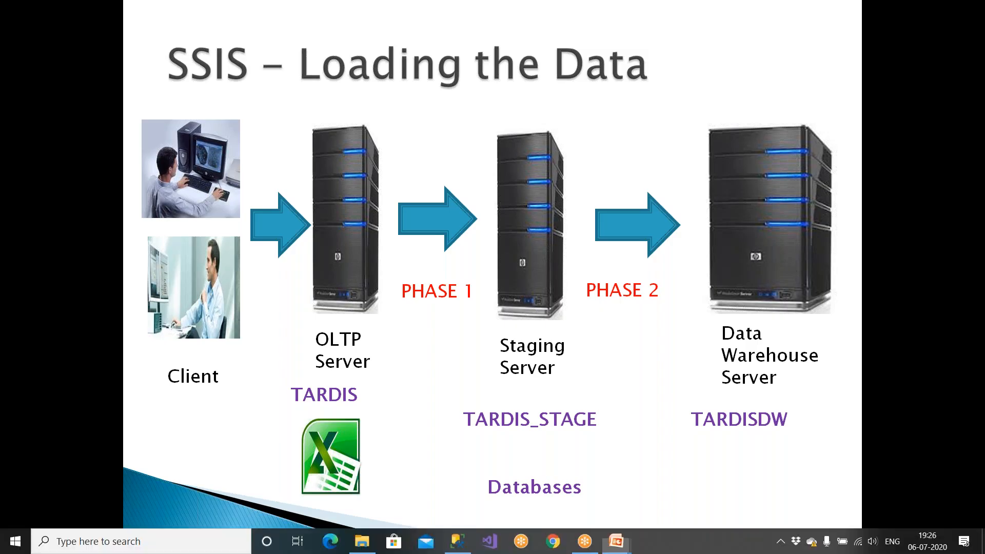
Step: Switch to File Explorer, open the OLTP folder inside Project Files and select all its files
double_click(499, 41)
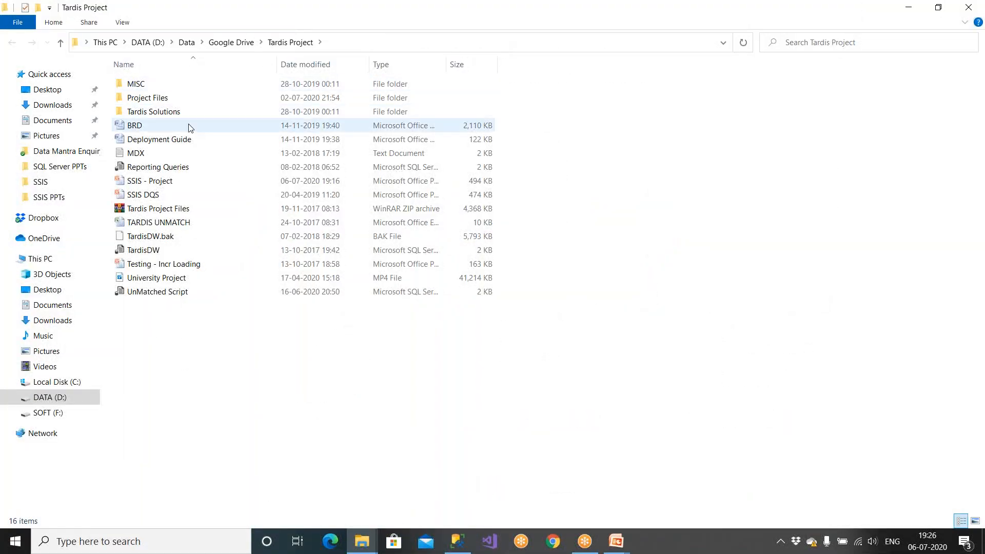
double_click(170, 101)
double_click(170, 102)
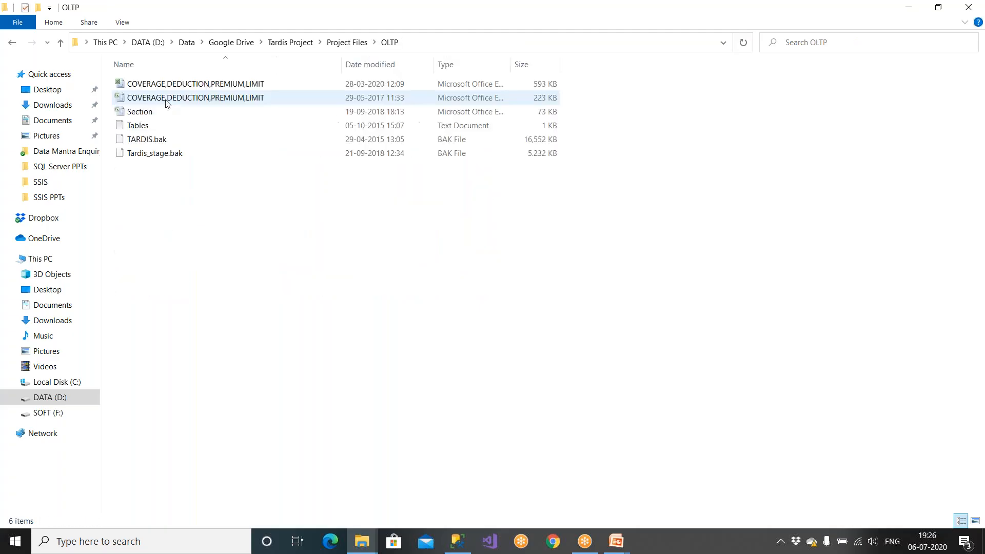
drag(193, 243, 135, 59)
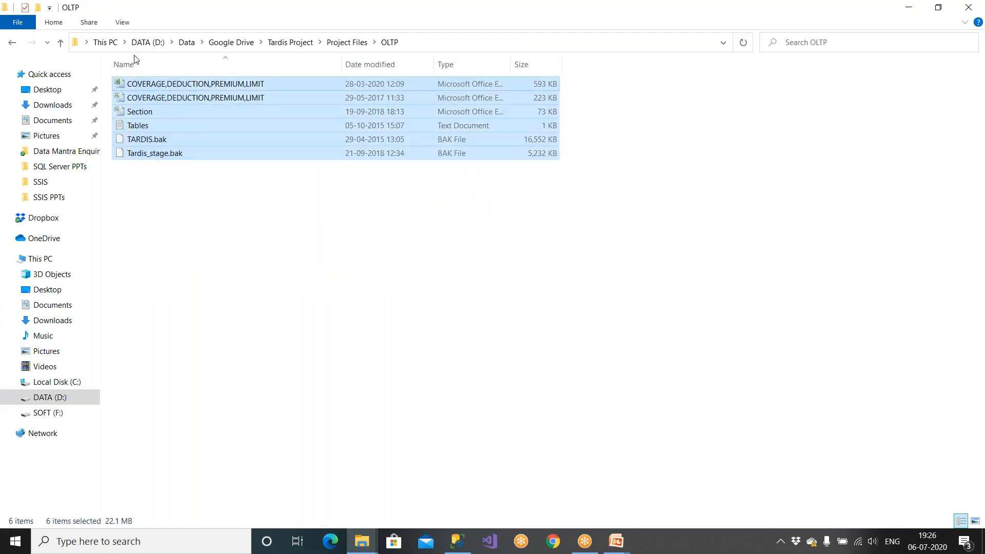
Step: Return to the Project Files folder and open the BRD document in Word
click(60, 43)
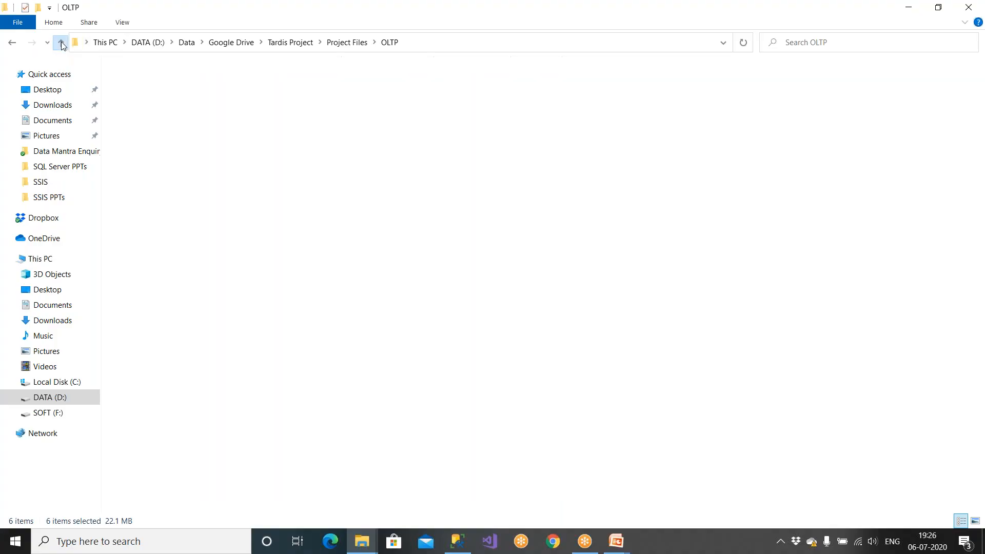
click(146, 86)
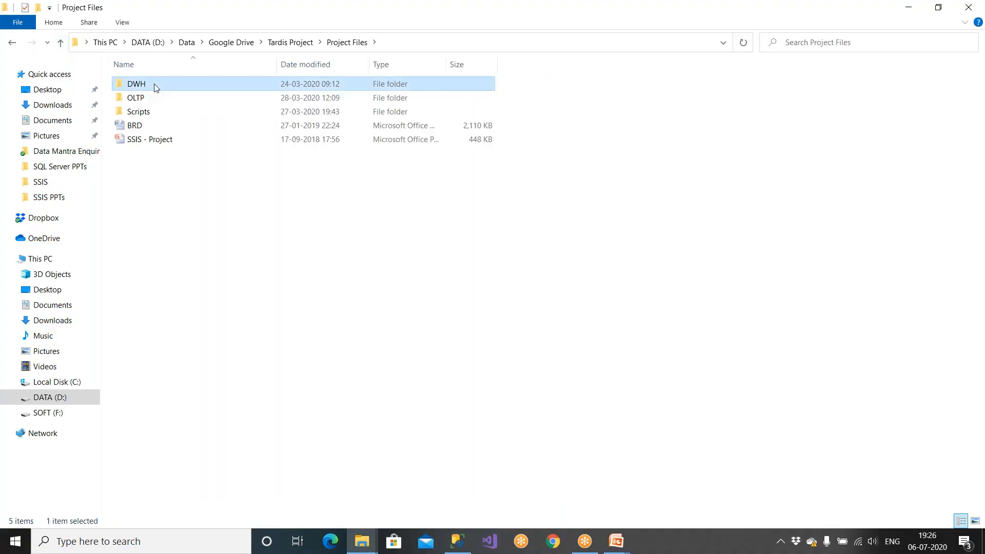
click(128, 129)
double_click(129, 130)
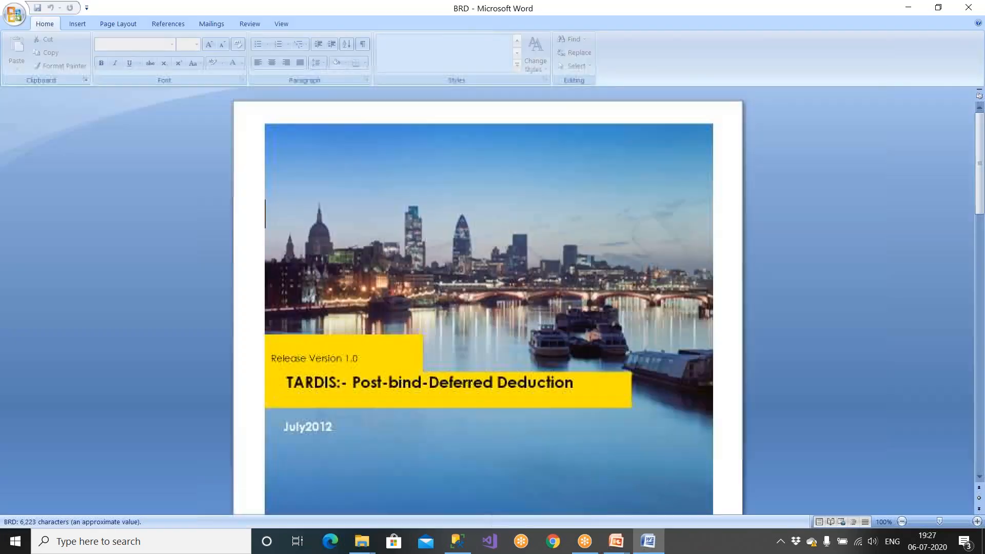
Step: Examine the BRD document's cover, revision sheet, introduction and High Level Design Overview sections, and return to its first page
scroll(487, 303, down, 20)
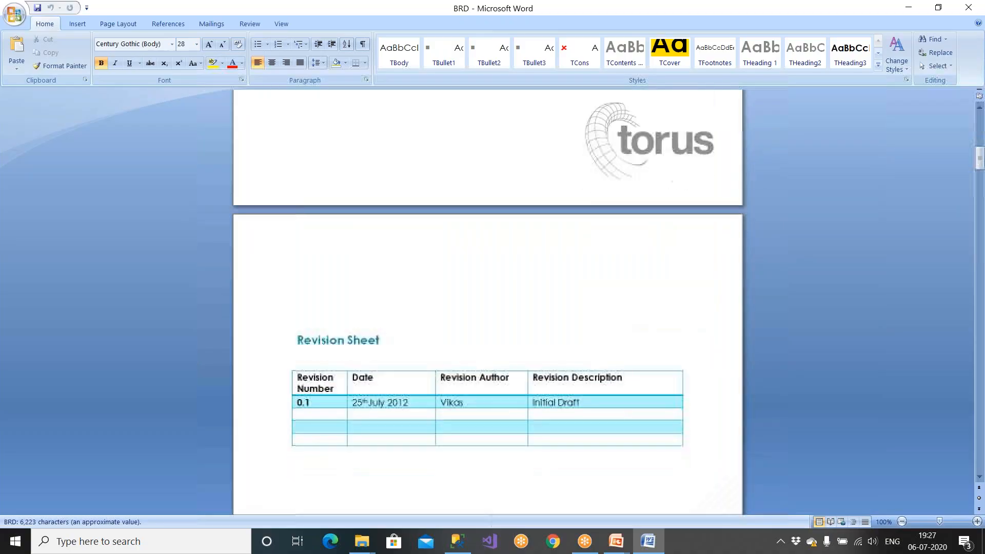
scroll(488, 302, up, 18)
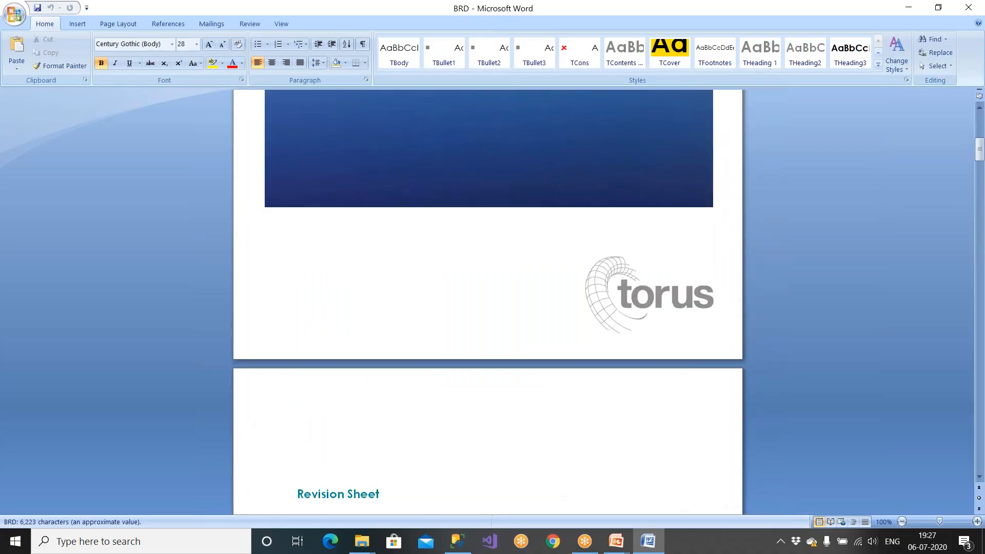
scroll(753, 289, down, 20)
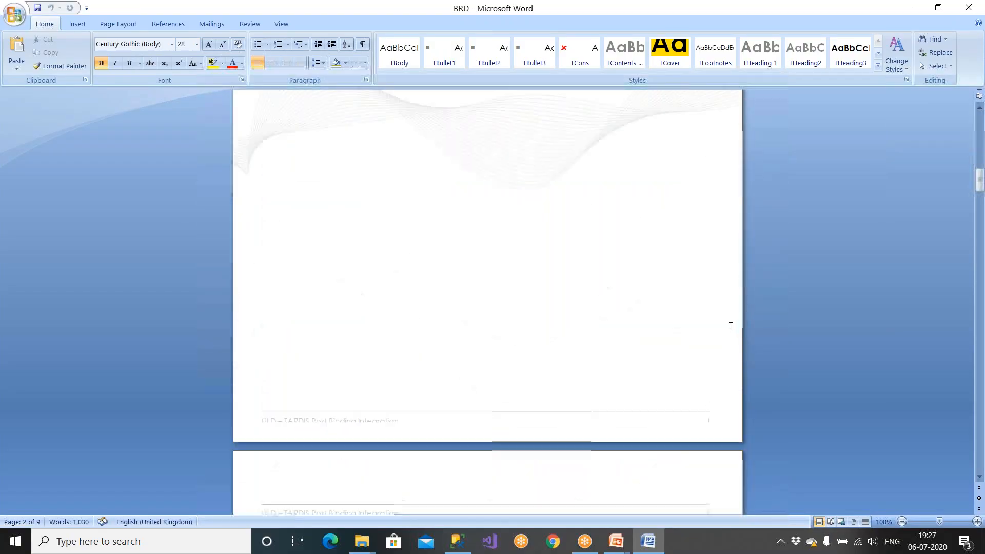
scroll(716, 357, up, 5)
scroll(488, 302, down, 18)
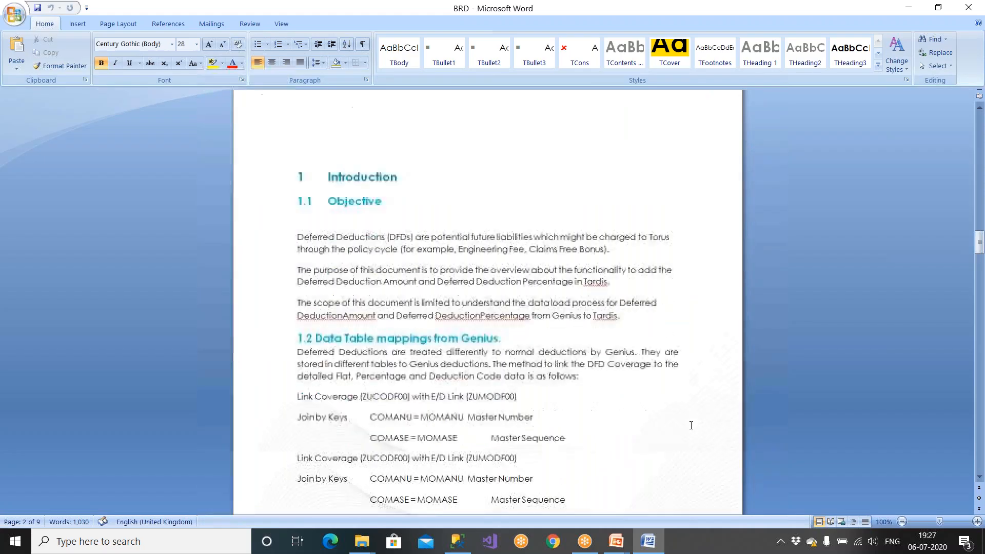
scroll(685, 437, down, 20)
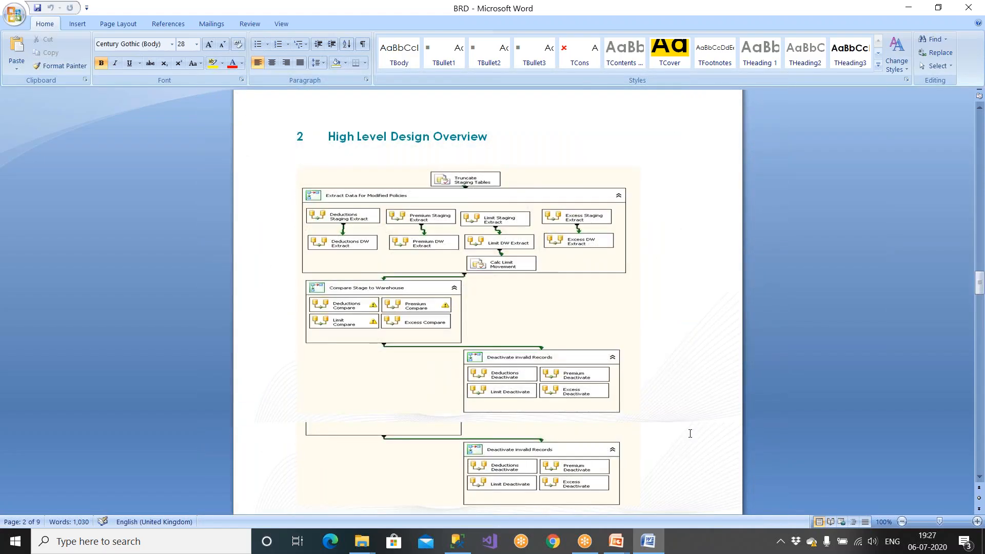
scroll(686, 437, down, 8)
scroll(686, 440, up, 20)
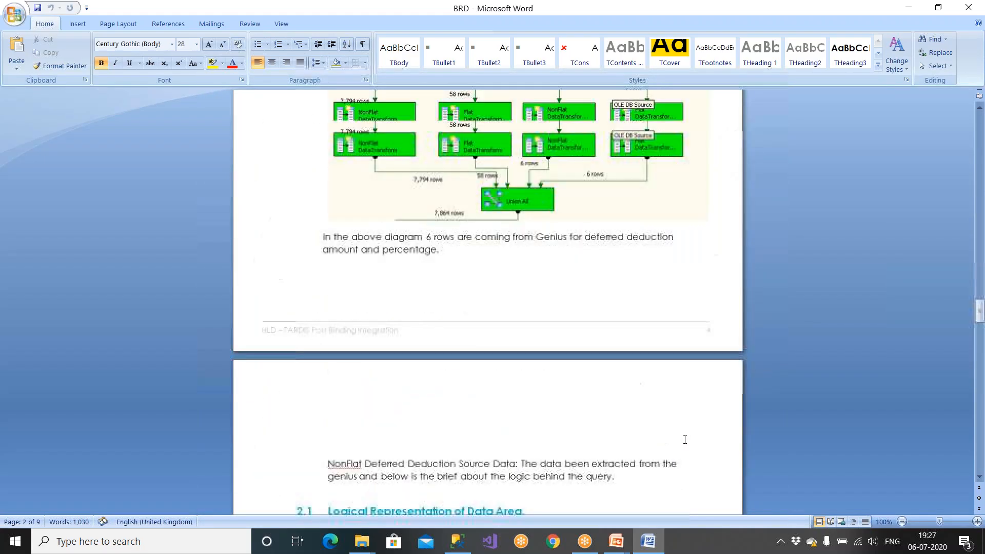
scroll(488, 303, up, 20)
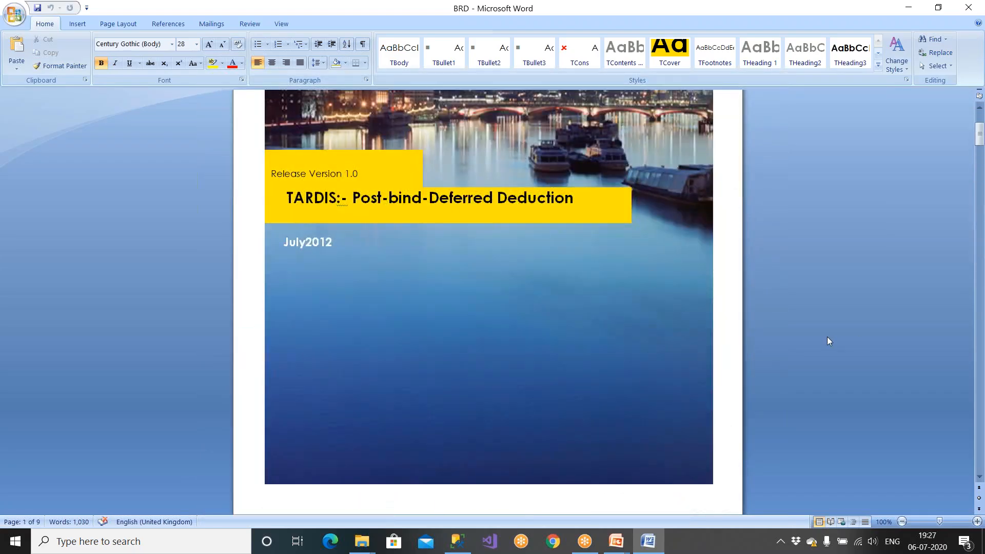
scroll(827, 337, up, 5)
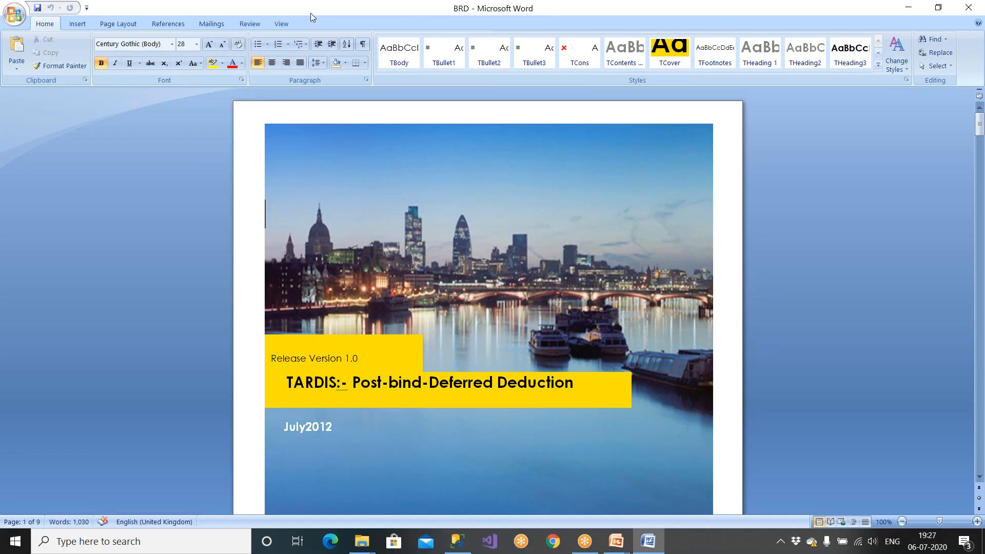
Step: Close the BRD document and open the DWH folder inside Project Files
click(703, 11)
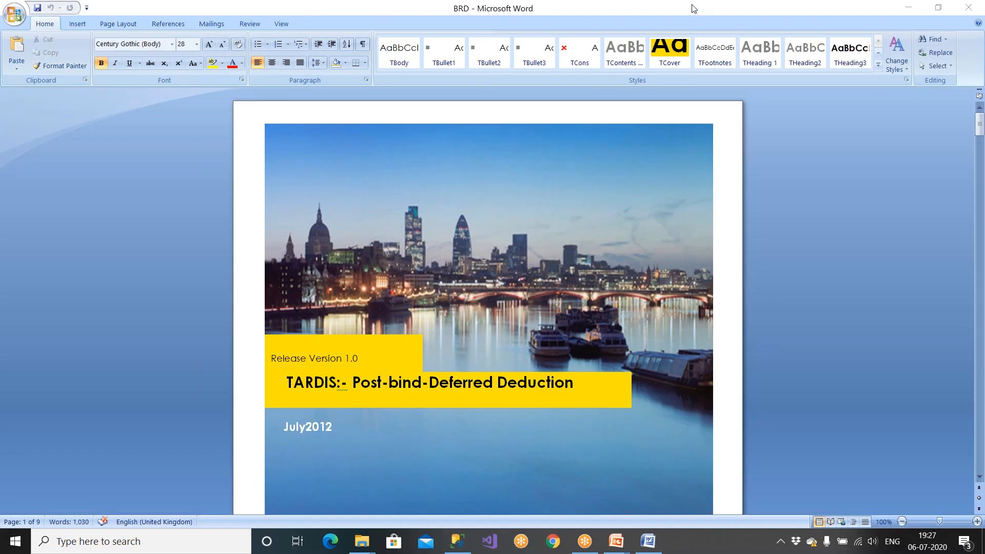
click(968, 8)
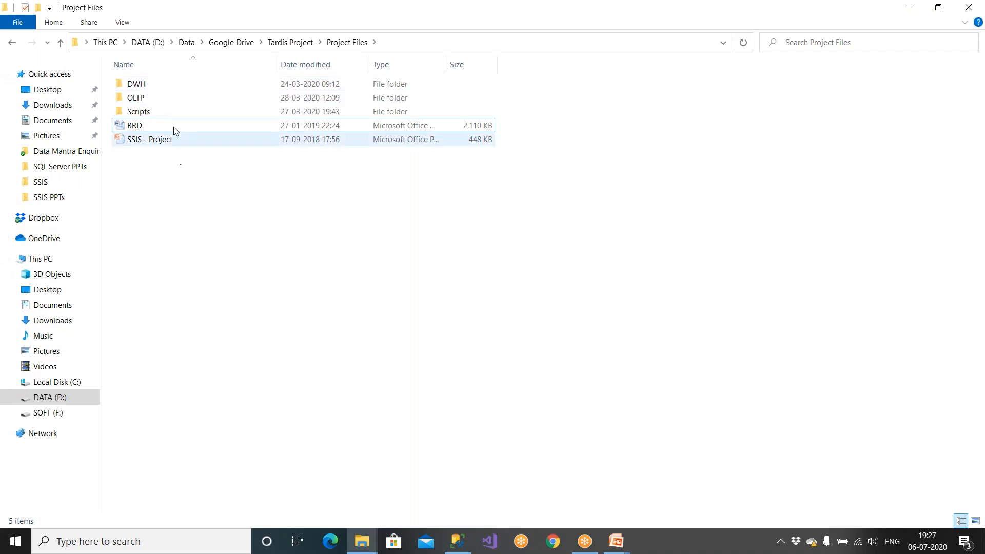
double_click(166, 88)
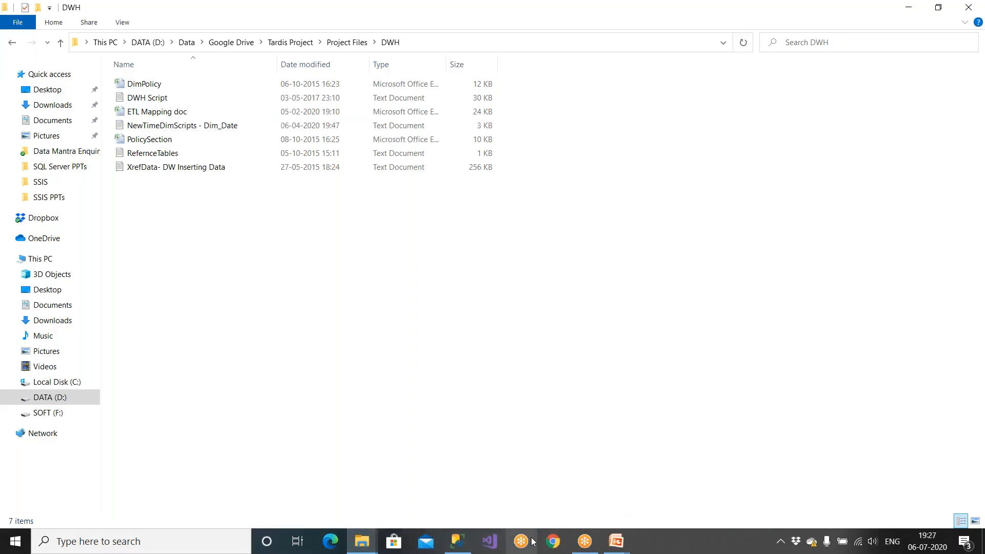
Step: Switch to the PowerPoint slide show and advance through the Phase 2 title to the "Perform Following" slide
mouse_move(630, 534)
click(687, 487)
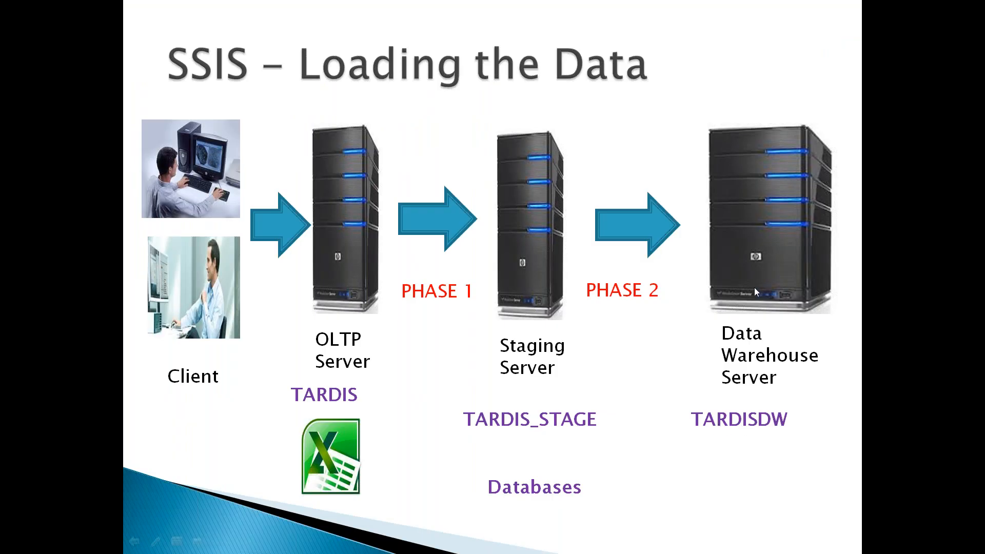
click(731, 354)
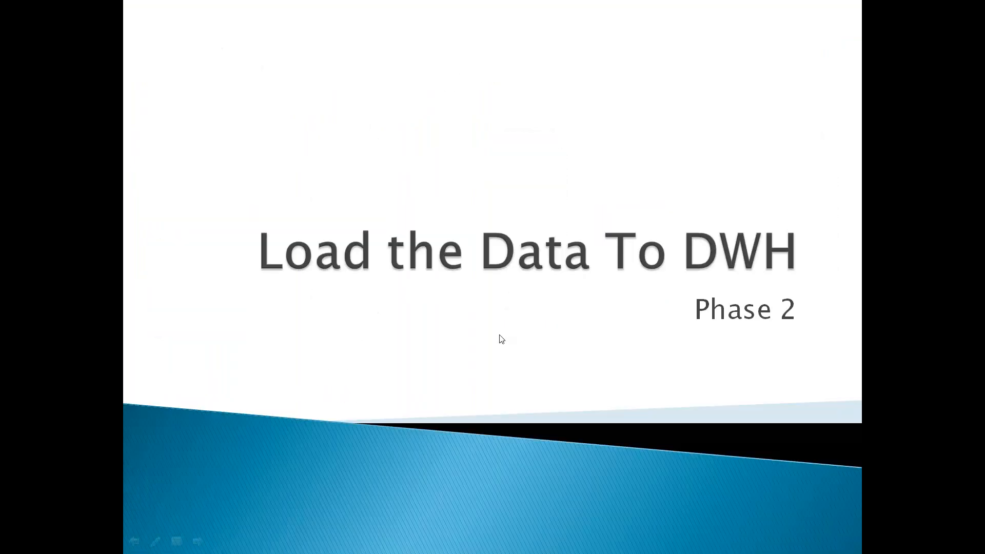
click(501, 339)
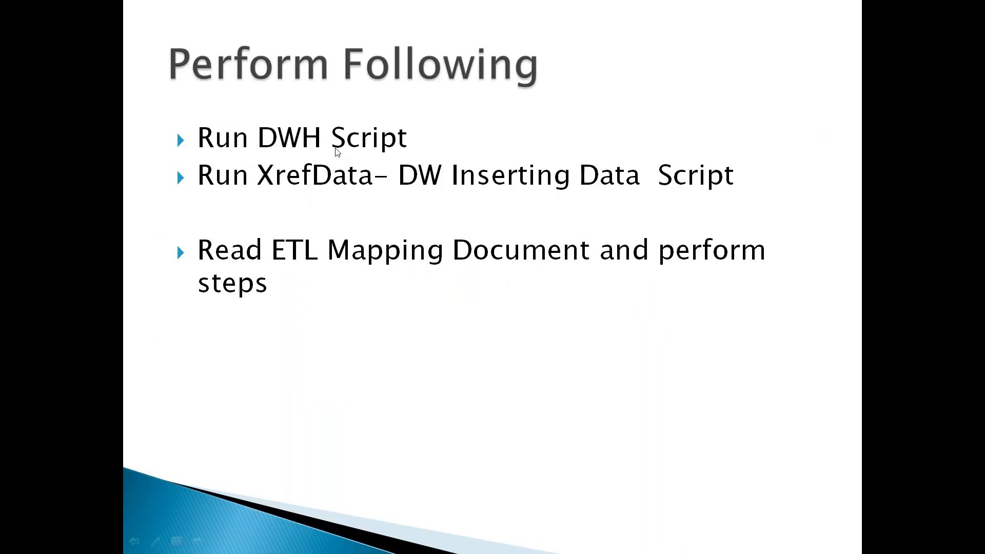
Step: Switch back to File Explorer and open the DWH Script text file from the DWH folder in a maximized Notepad window
key(alt+Tab)
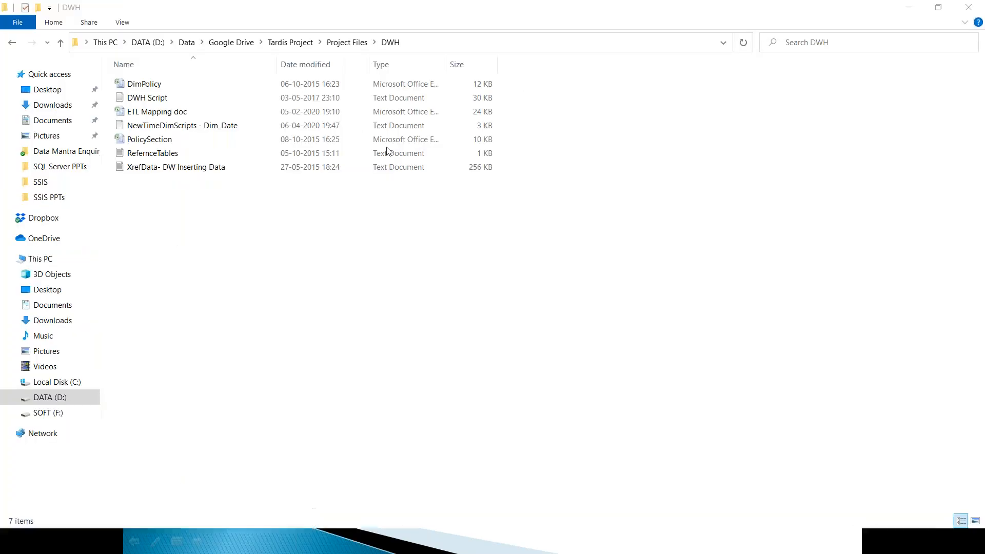
click(60, 43)
double_click(157, 89)
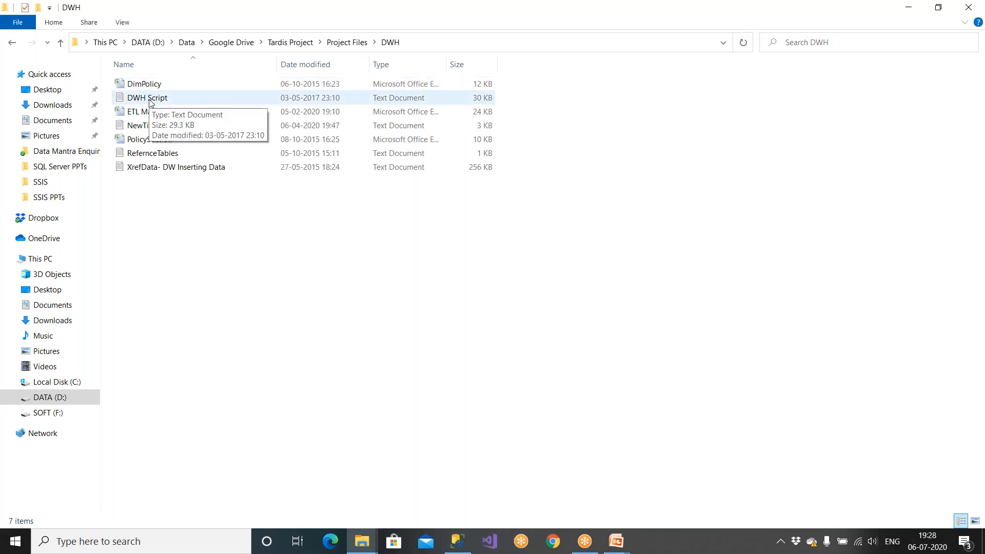
click(150, 102)
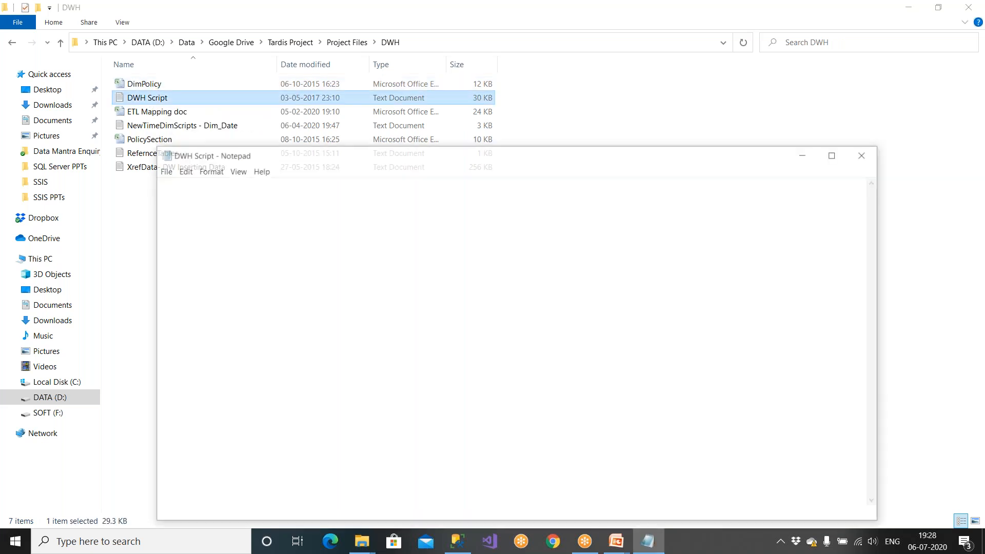
click(837, 154)
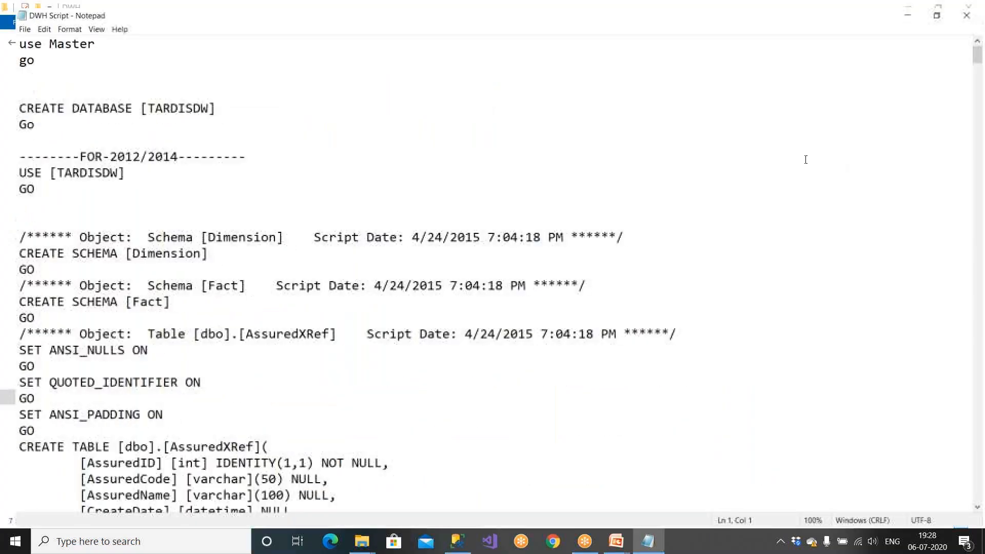
Step: Review the beginning of the DWH script, highlighting part of the CREATE DATABASE [TARDISDW] statement
scroll(204, 224, down, 5)
scroll(172, 160, up, 5)
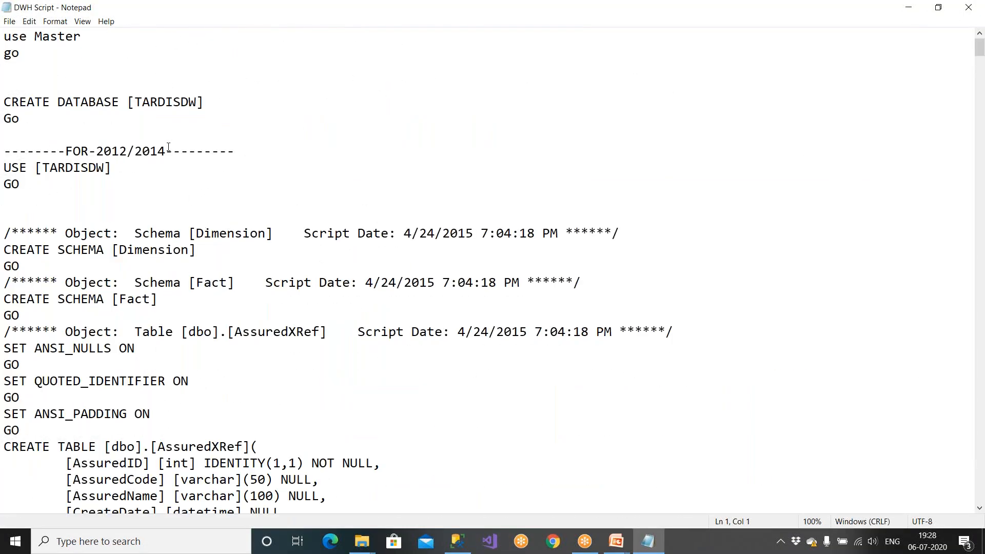
drag(149, 101, 238, 126)
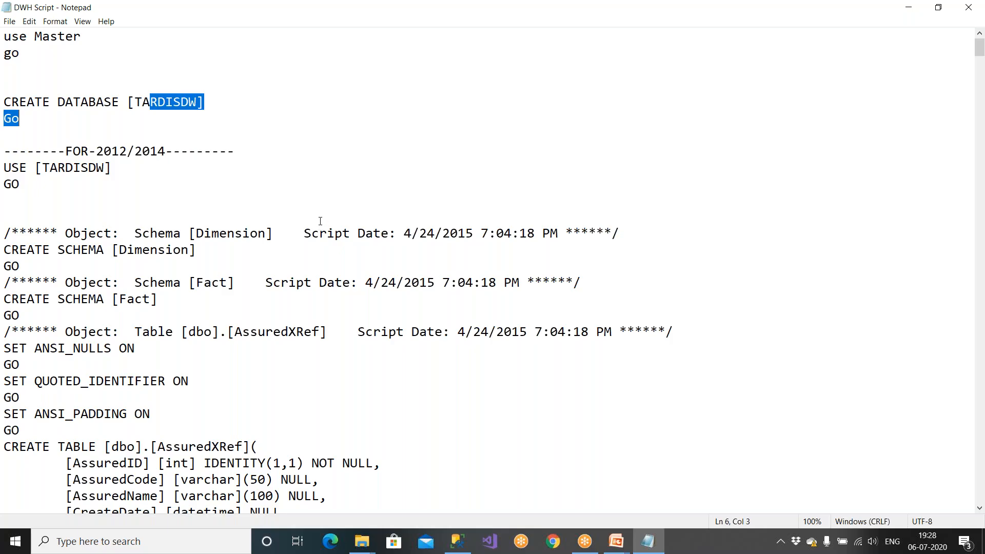
click(301, 164)
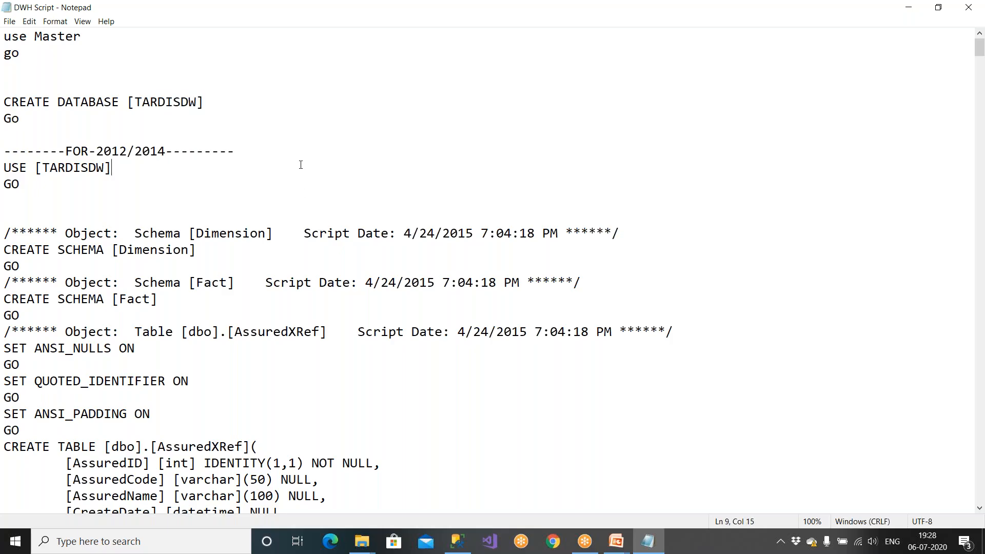
Step: Close the DWH script and switch back to the "Perform Following" slide in the PowerPoint slide show
click(968, 11)
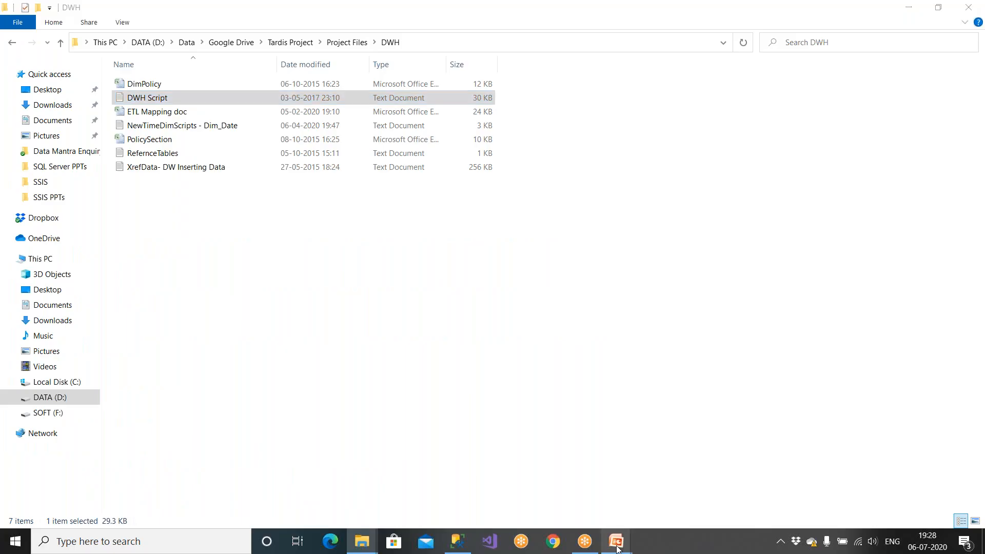
mouse_move(617, 541)
click(670, 505)
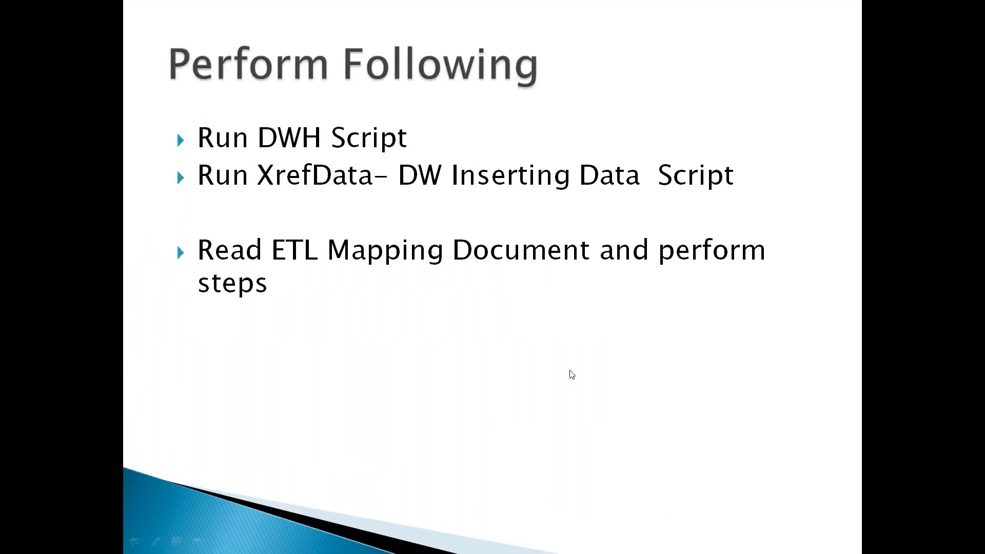
Step: Switch to the DWH folder window in File Explorer, go up to Project Files and reopen the DWH folder
key(super)
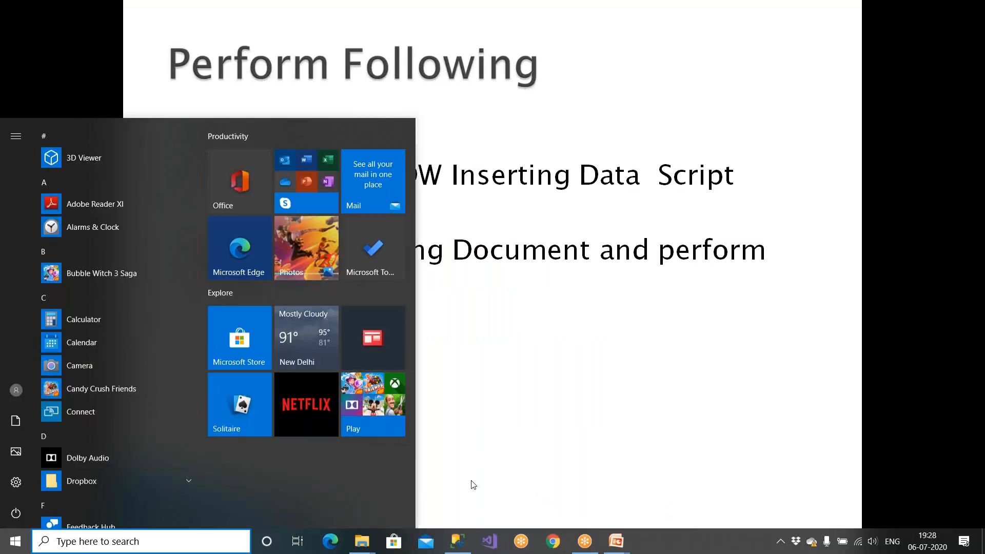
click(464, 540)
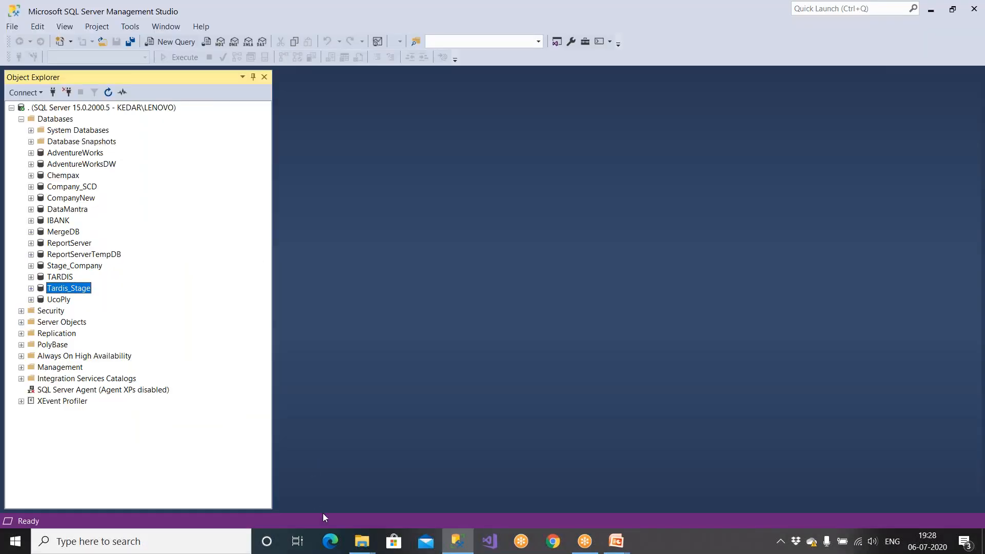
mouse_move(357, 545)
click(431, 480)
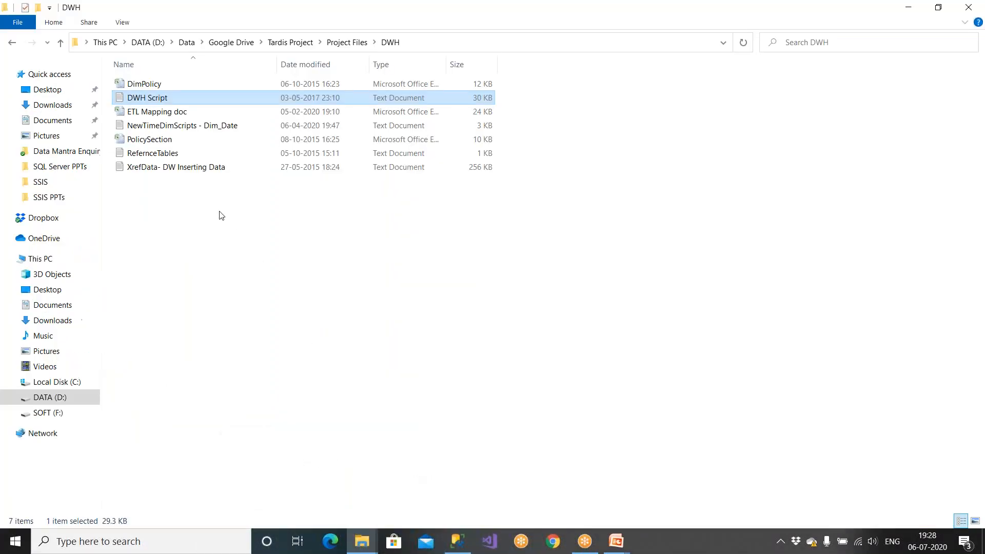
click(60, 42)
click(148, 101)
click(158, 85)
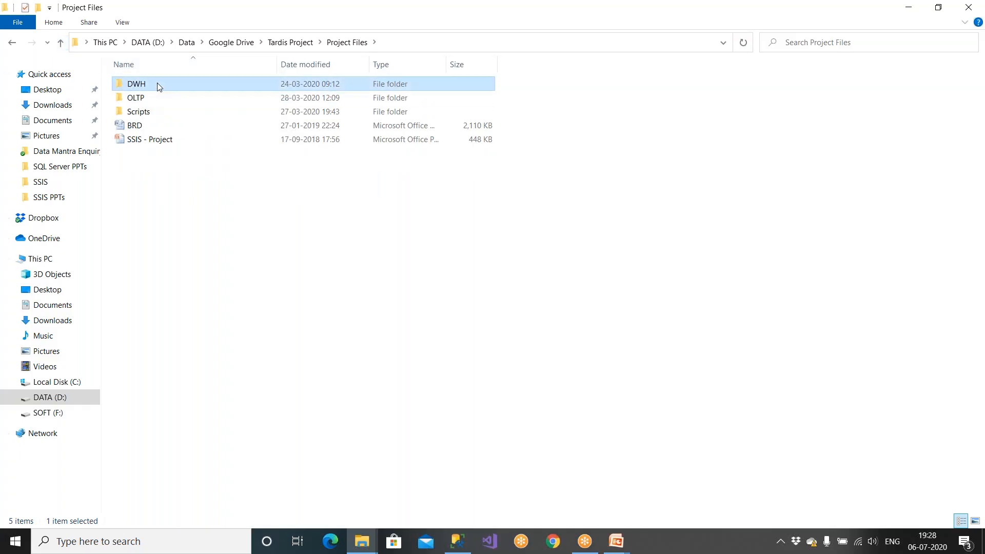
double_click(157, 85)
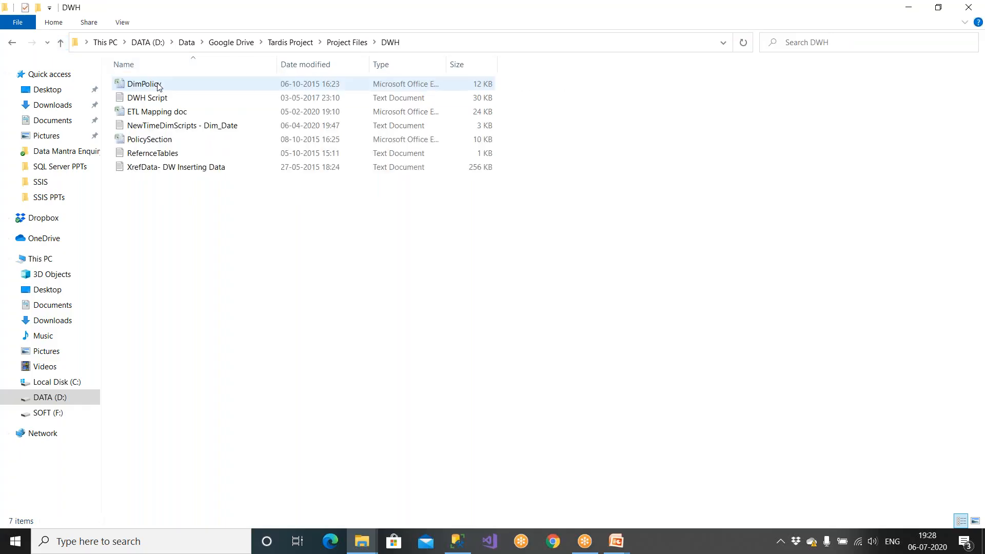
Step: Open the DWH Script text file and copy its entire contents
click(155, 101)
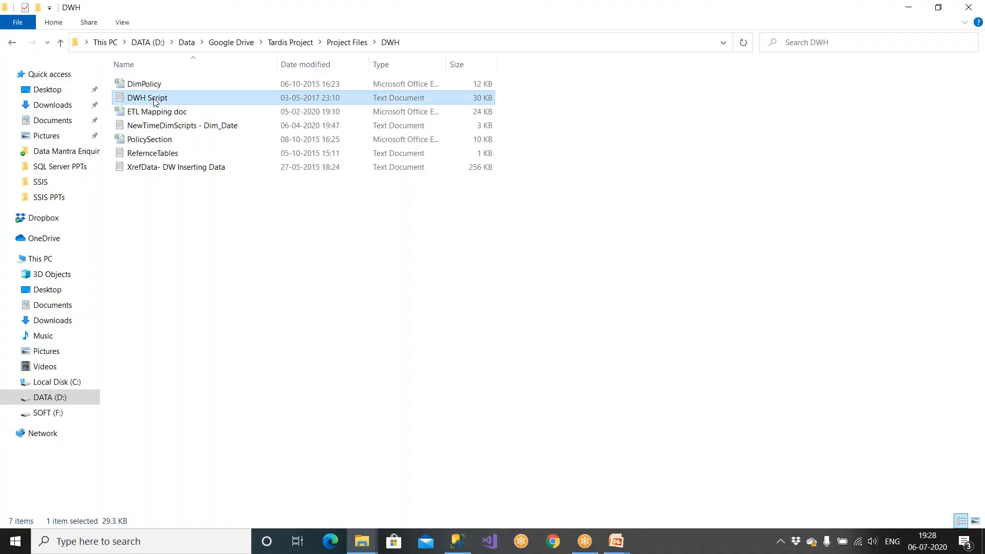
double_click(155, 101)
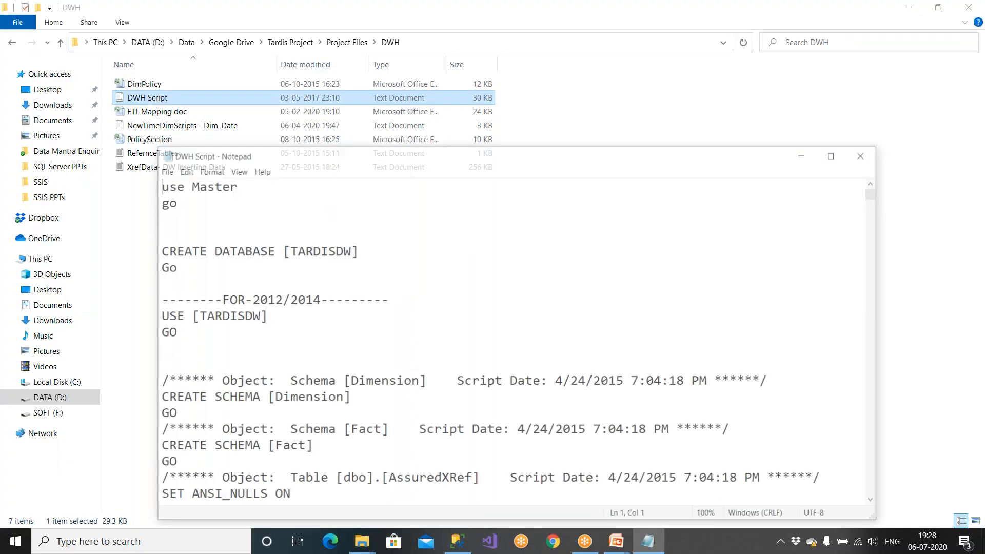
key(ctrl+a)
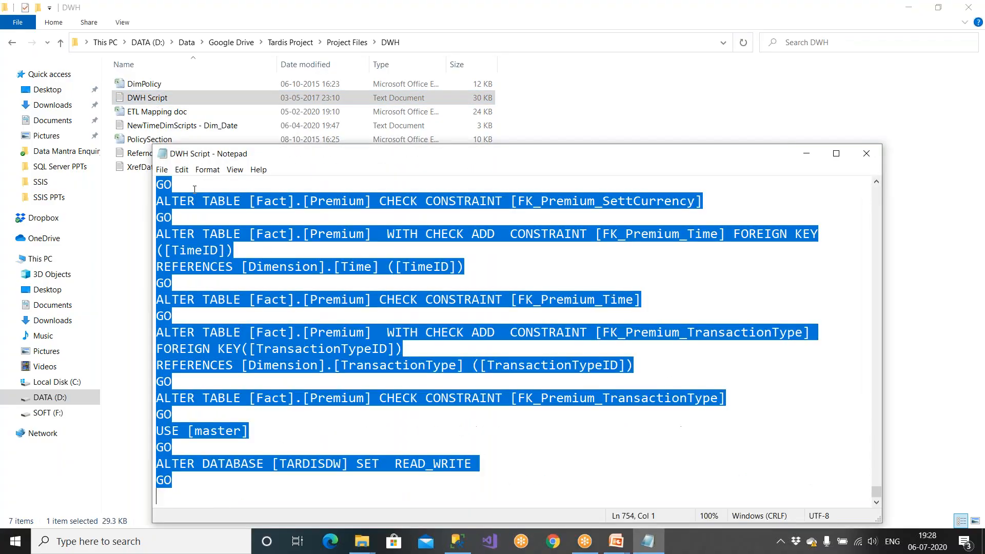
right_click(171, 200)
click(197, 234)
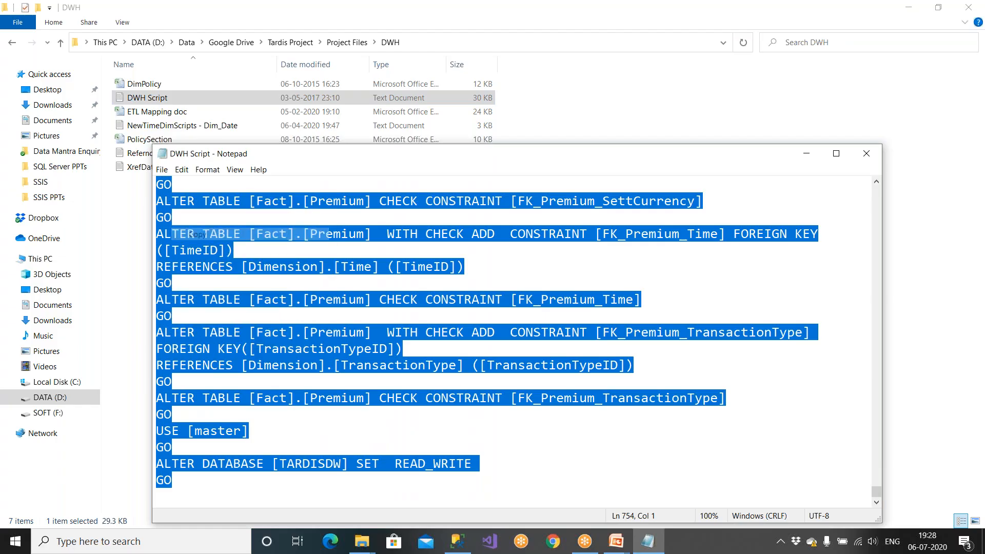
Step: Switch to SQL Server Management Studio and paste the copied DWH script into a new query
click(457, 539)
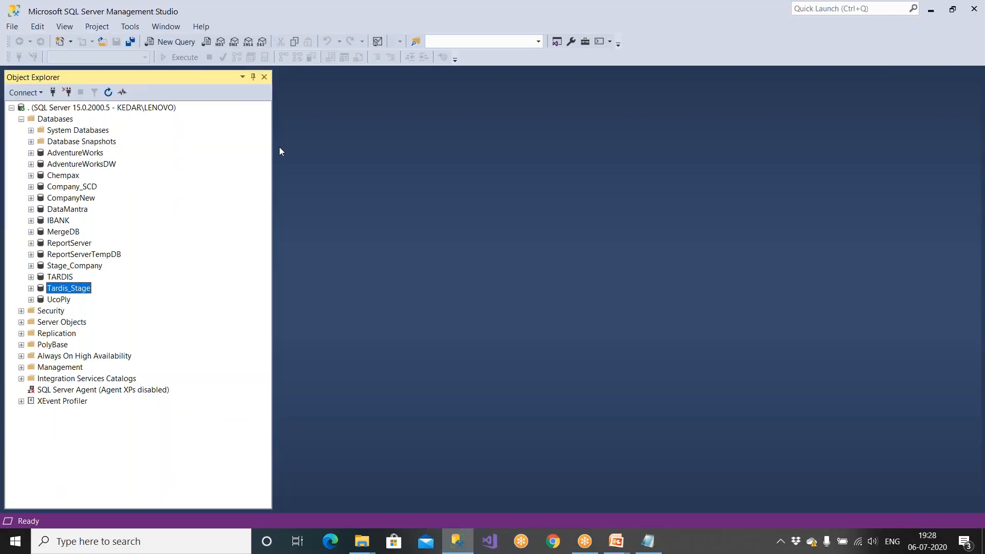
click(186, 45)
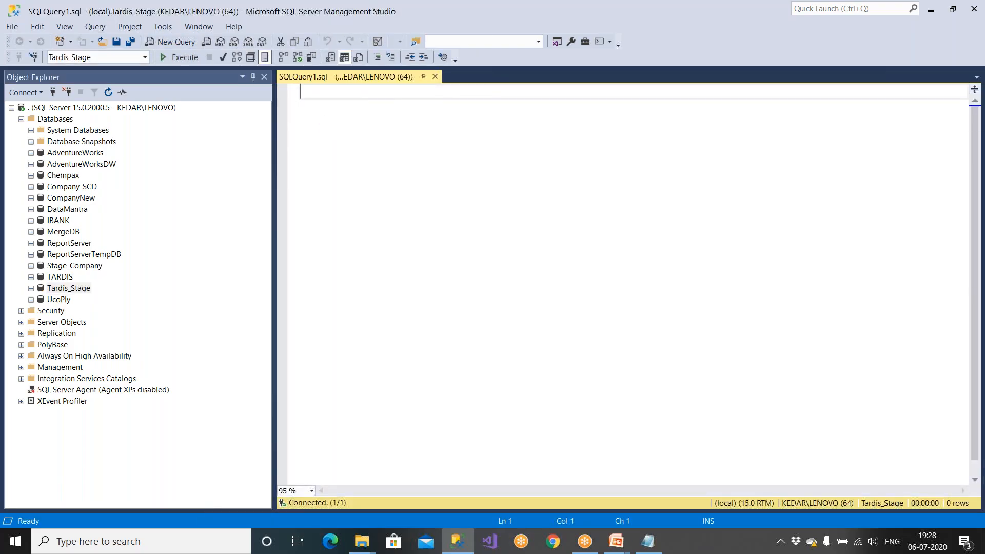
right_click(326, 118)
click(359, 157)
Step: Examine the pasted script's database, schema and table creation statements from its beginning, and close the query without saving
drag(977, 461, 978, 105)
drag(328, 109, 295, 100)
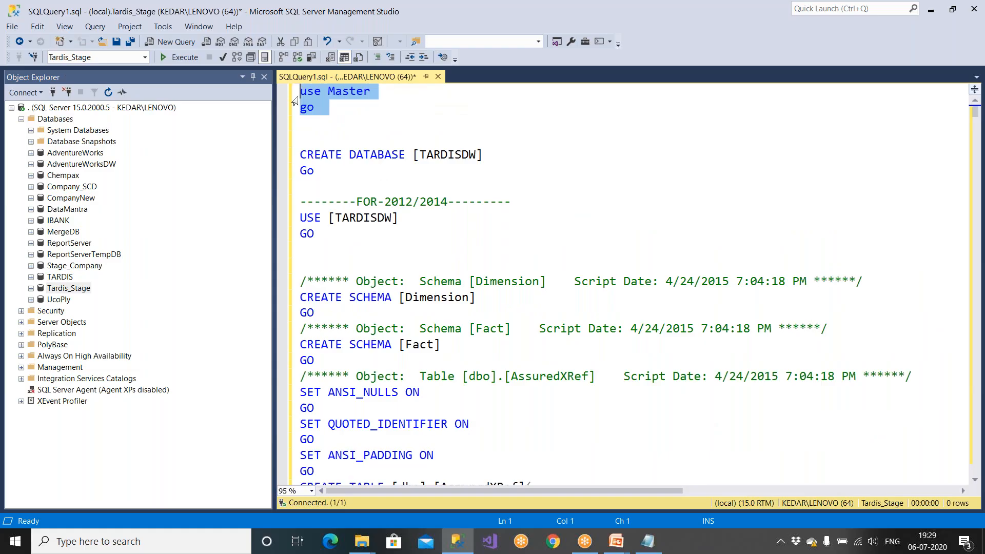
drag(328, 185, 301, 139)
click(395, 186)
drag(415, 152, 477, 150)
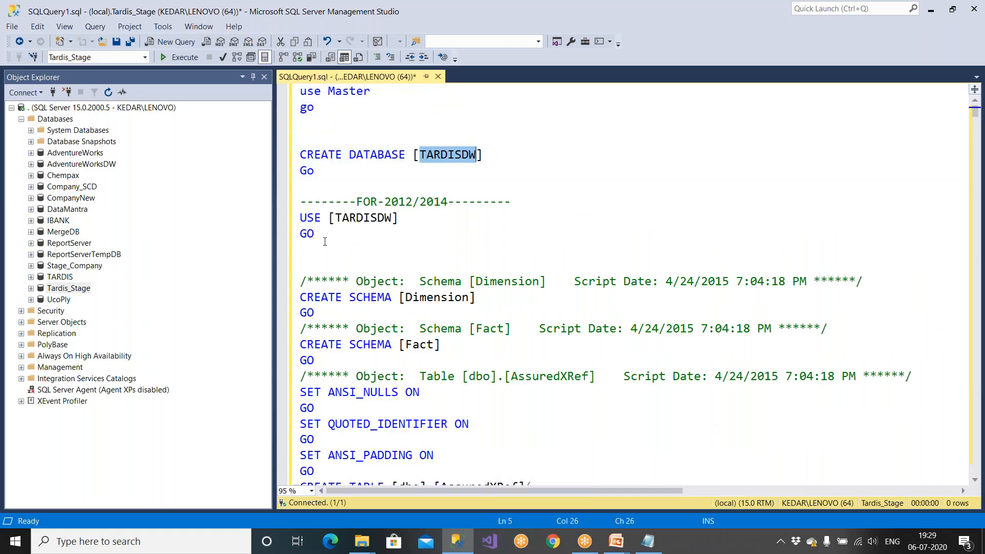
drag(325, 241, 300, 218)
scroll(352, 239, down, 2)
drag(301, 251, 315, 385)
scroll(390, 371, down, 9)
scroll(390, 370, down, 2)
scroll(390, 370, up, 15)
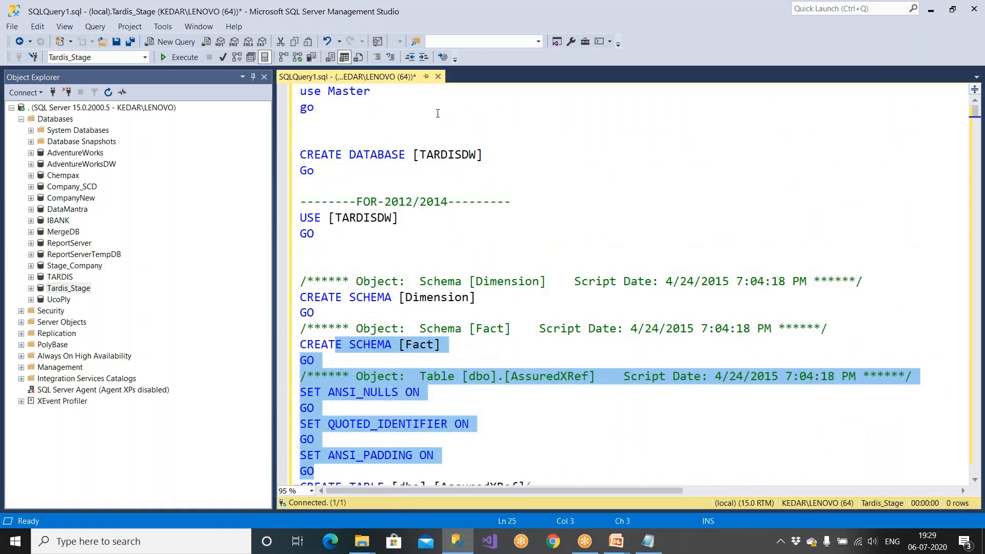
click(438, 77)
click(528, 352)
Step: Switch back to the DWH folder, copy the full text of DWH Script and close both Notepad windows
mouse_move(357, 542)
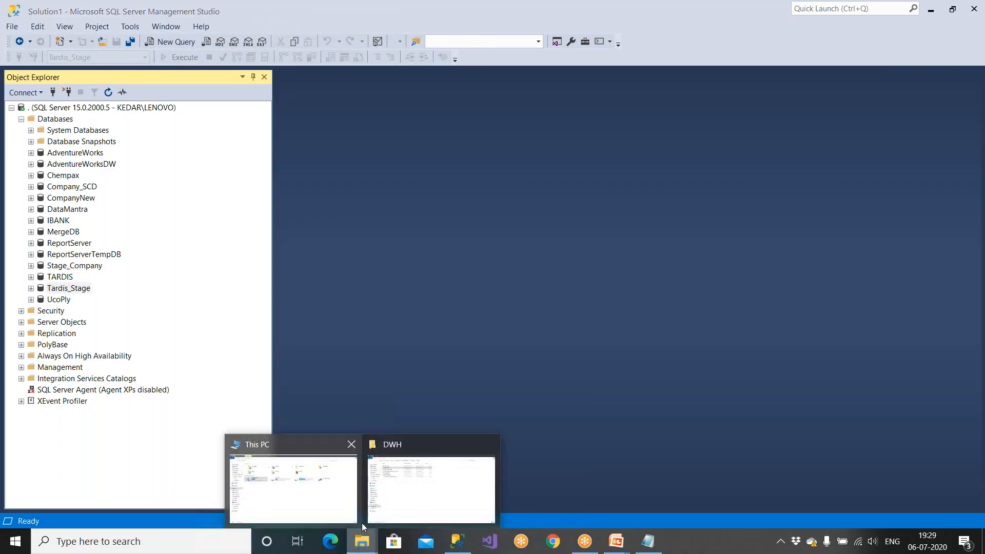
click(414, 513)
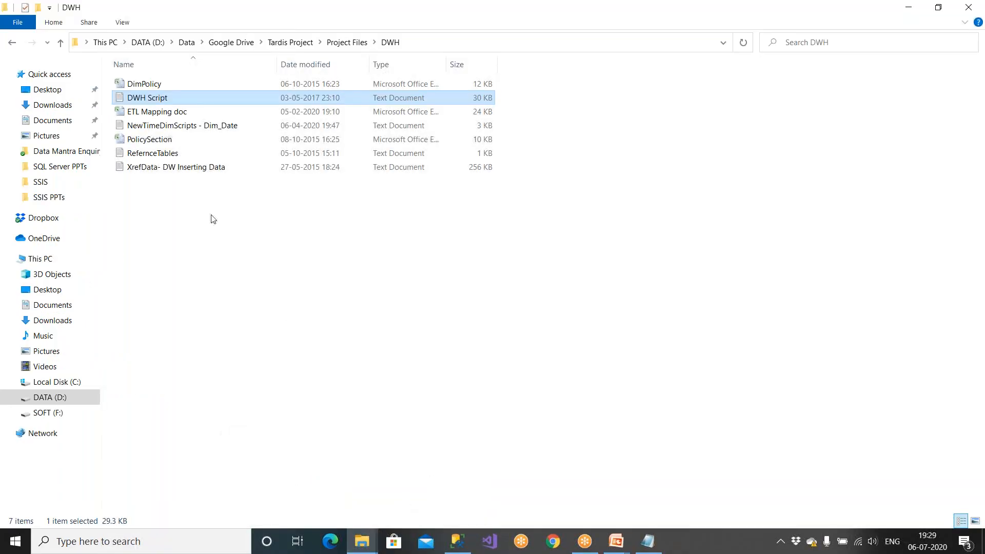
double_click(166, 99)
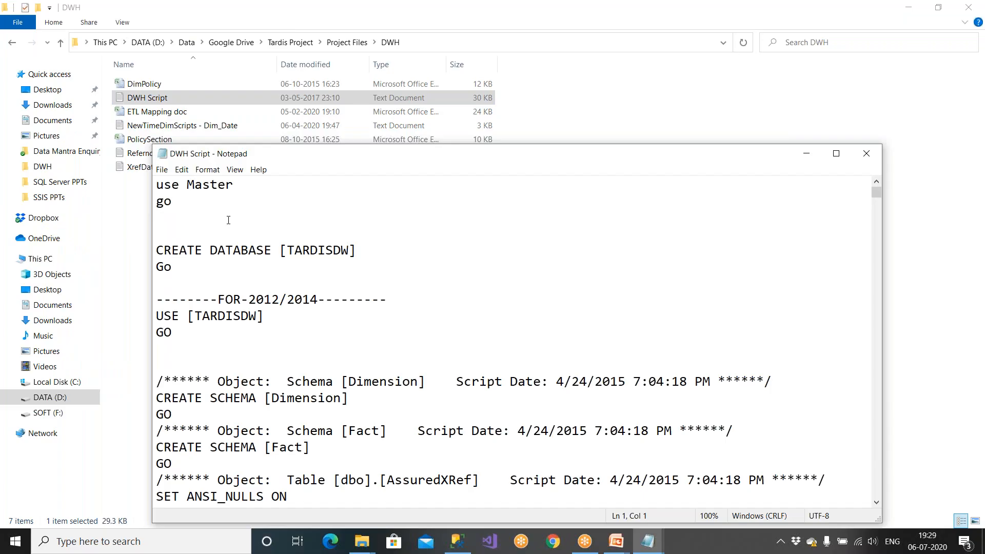
key(ctrl+a)
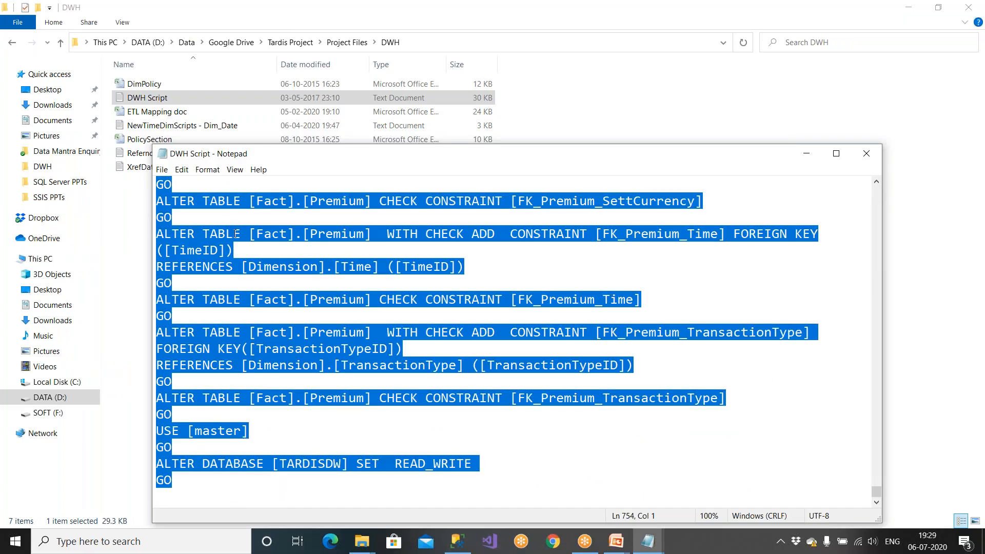
right_click(235, 238)
click(262, 274)
click(867, 158)
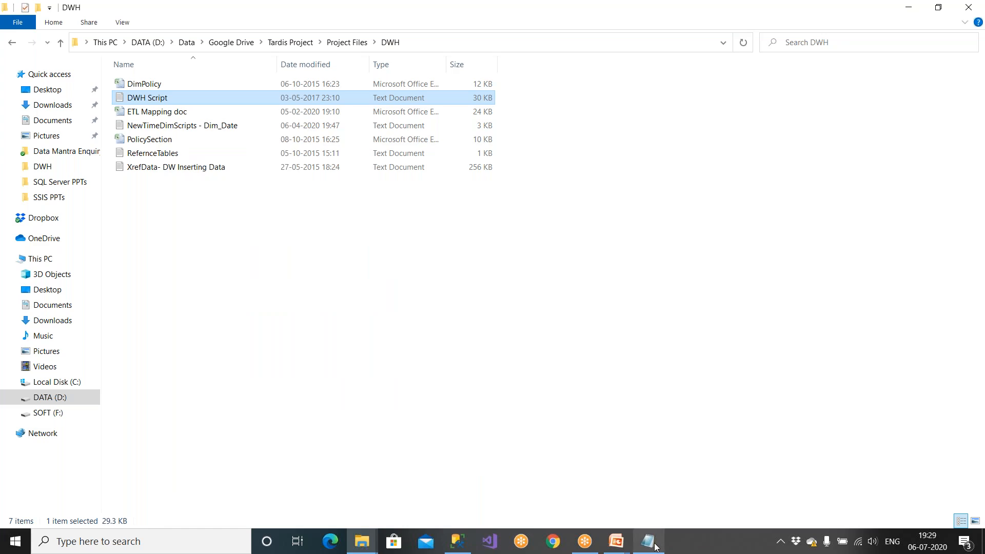
click(652, 543)
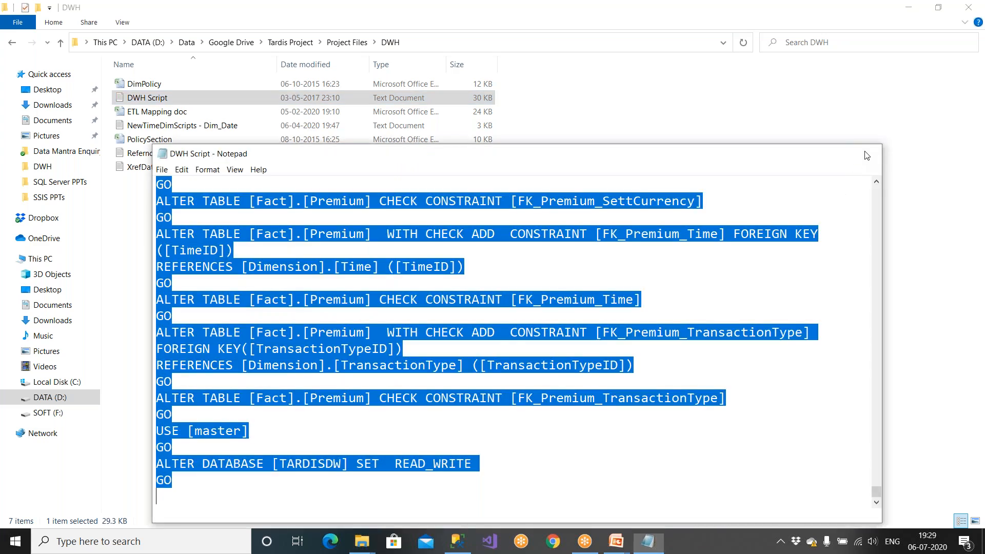
click(867, 155)
Step: Switch to SQL Server Management Studio, create a new query and paste the DWH script into it
click(457, 541)
click(174, 41)
right_click(376, 143)
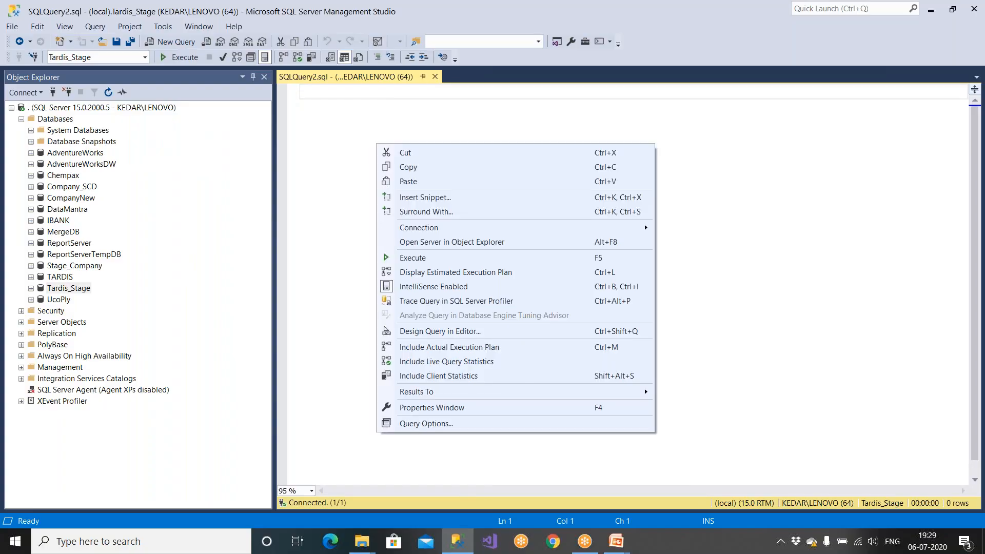
click(408, 181)
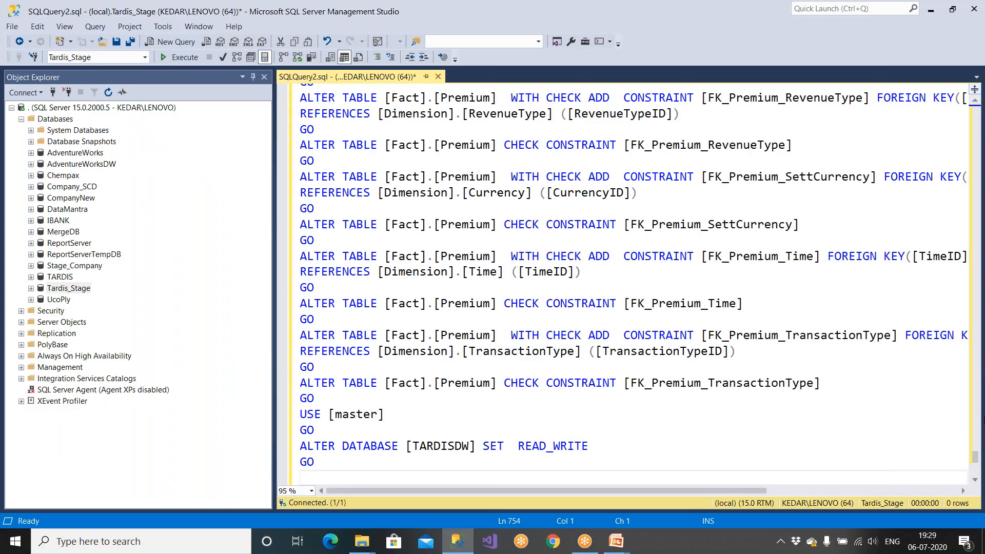
Step: Execute the entire pasted script to create the TARDISDW database, and check the enlarged execution message
drag(977, 460, 978, 108)
drag(315, 233, 300, 92)
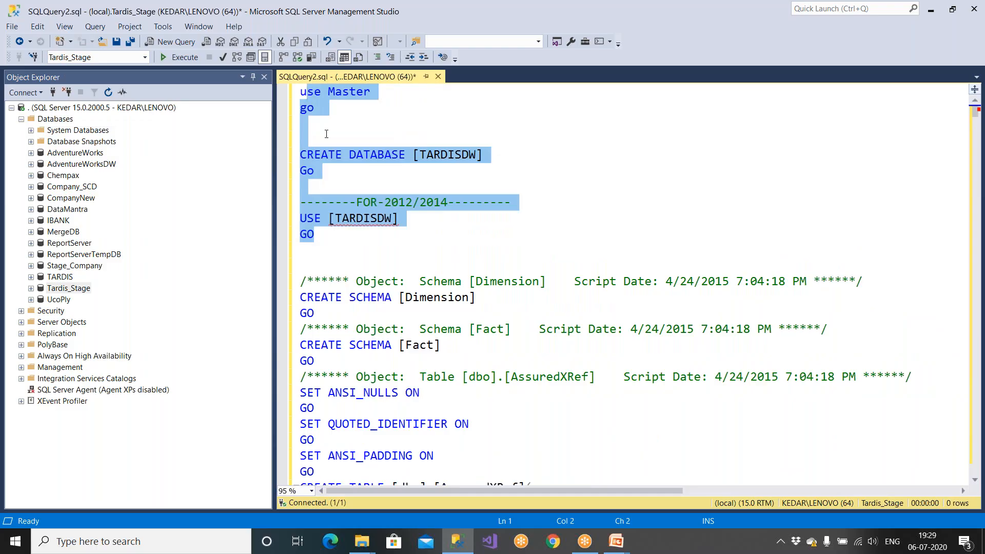
click(326, 134)
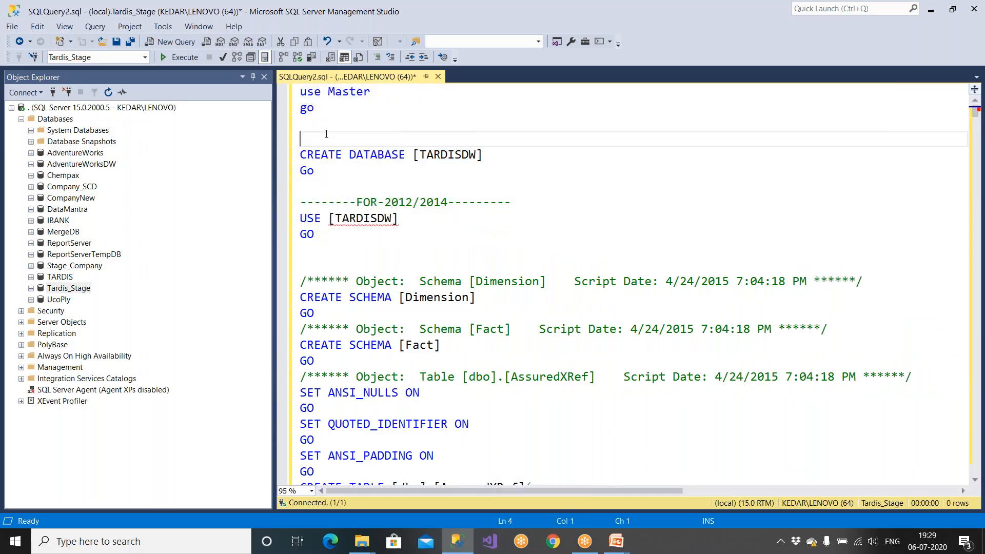
click(185, 61)
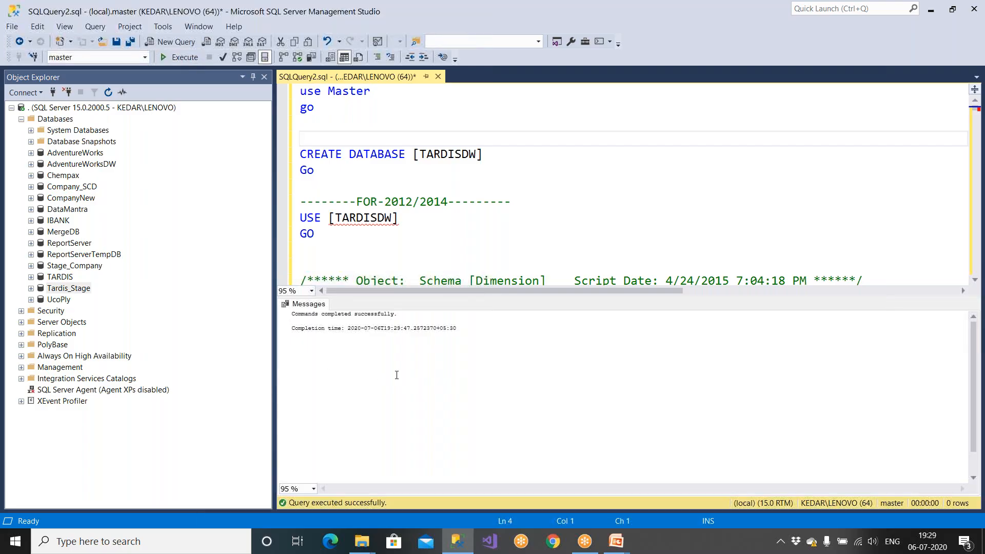
scroll(397, 375, up, 3)
scroll(396, 375, up, 12)
drag(359, 324, 718, 324)
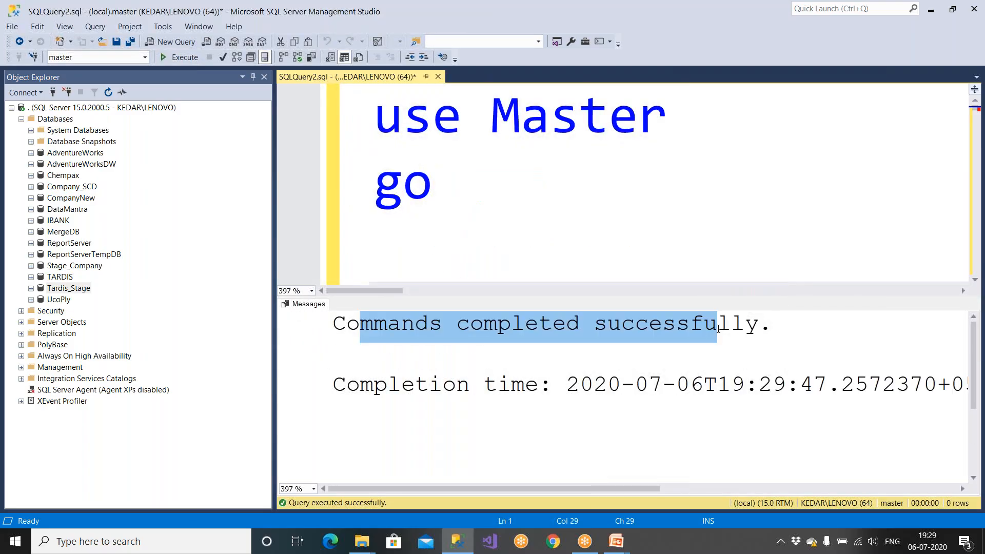
scroll(575, 183, down, 10)
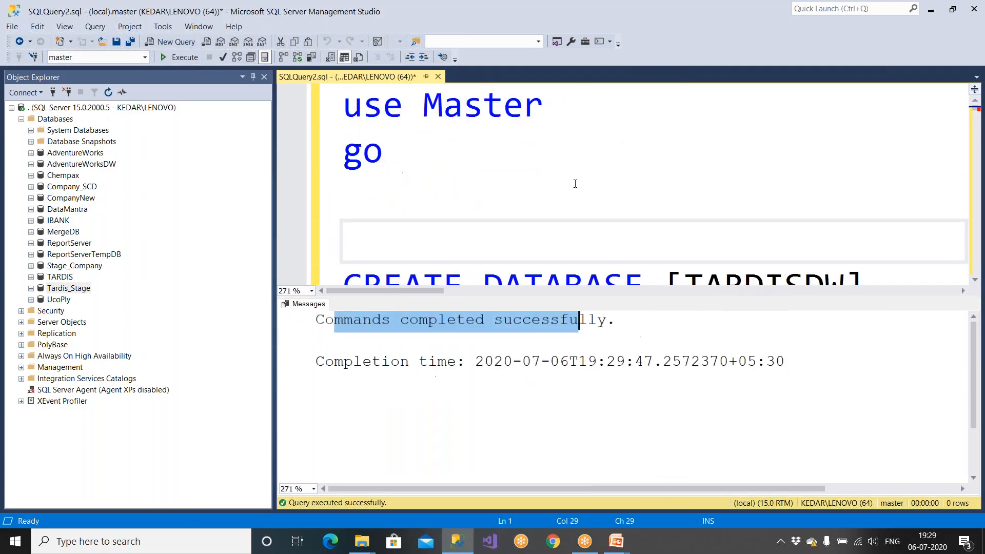
Step: Refresh the Databases node and expand the tables of TARDISDW to examine its XRef, Dimension and Fact tables
click(62, 119)
click(108, 92)
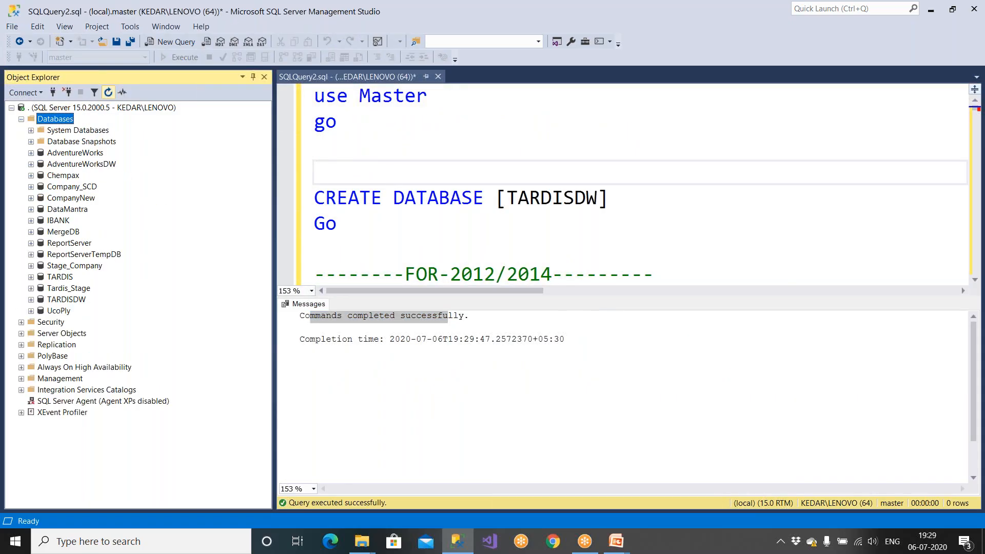
double_click(69, 301)
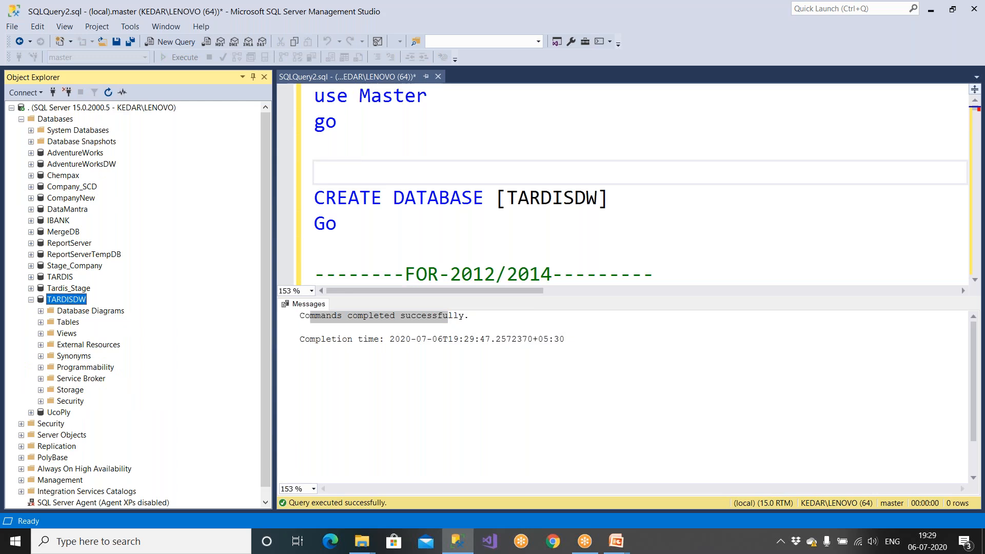
click(40, 323)
scroll(91, 298, down, 2)
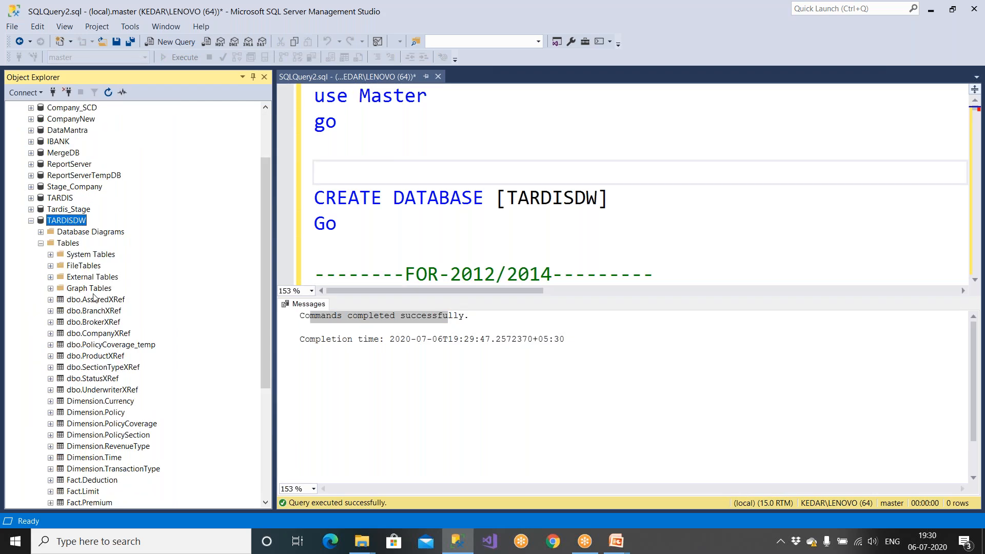
scroll(94, 297, down, 2)
scroll(94, 298, down, 1)
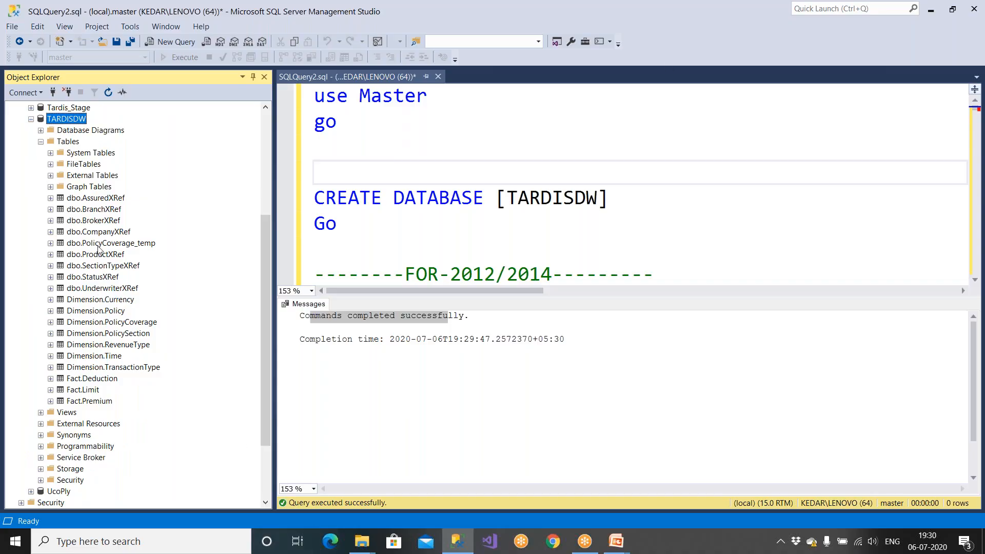
click(110, 199)
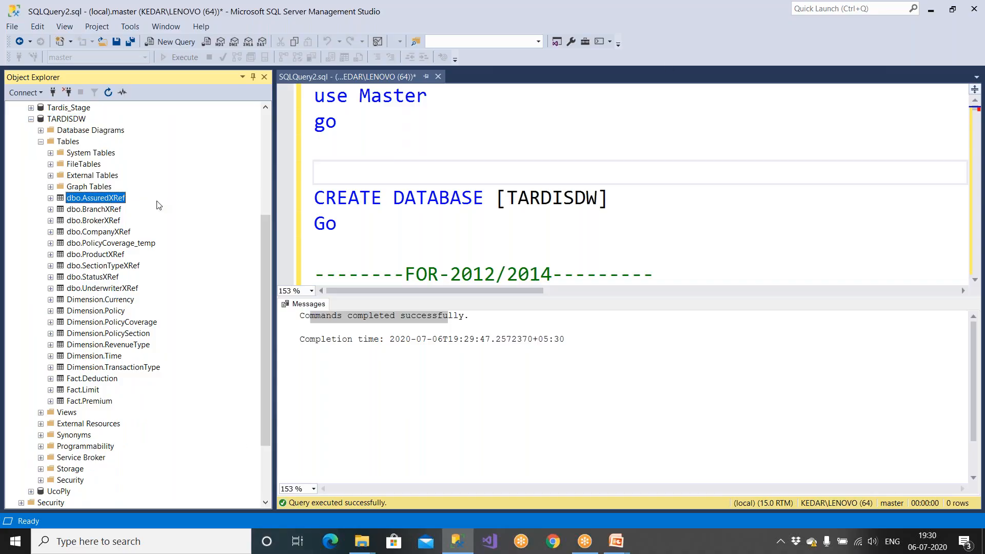
Step: Close the executed DWH script query without saving its changes
click(441, 131)
click(438, 77)
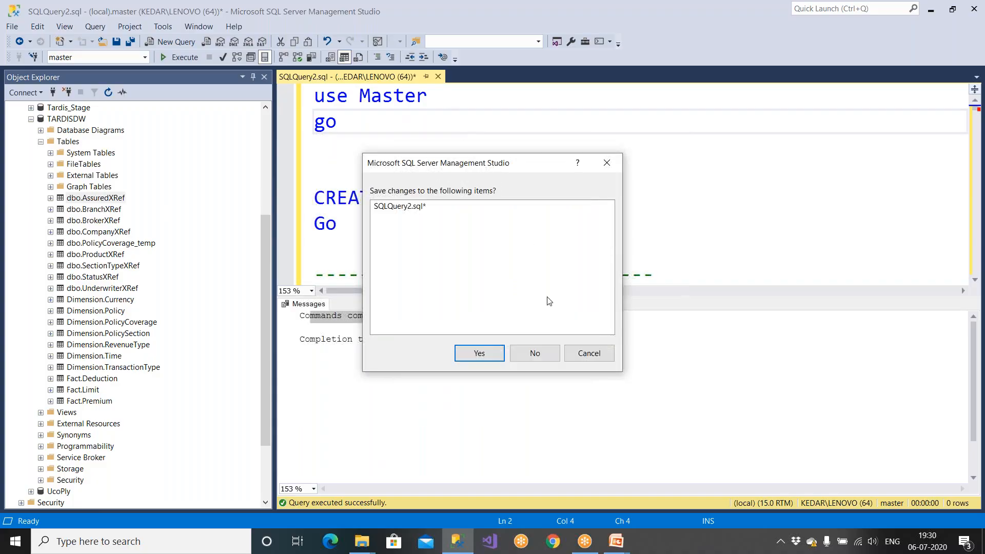
click(533, 353)
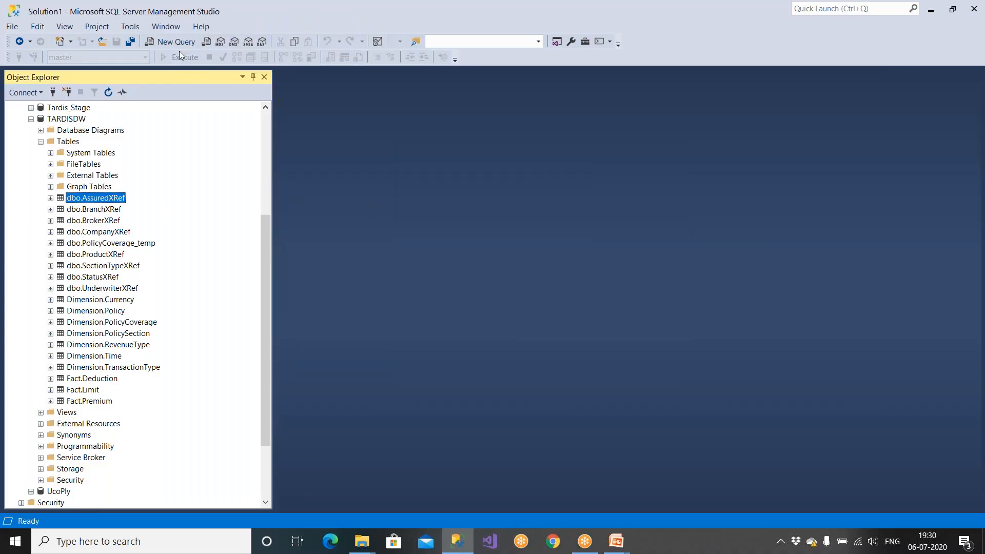
Step: Create a new query that switches to the TARDISDW database with use TARDISDW and go, and execute it
click(178, 43)
scroll(359, 122, down, 3)
text(use Tar)
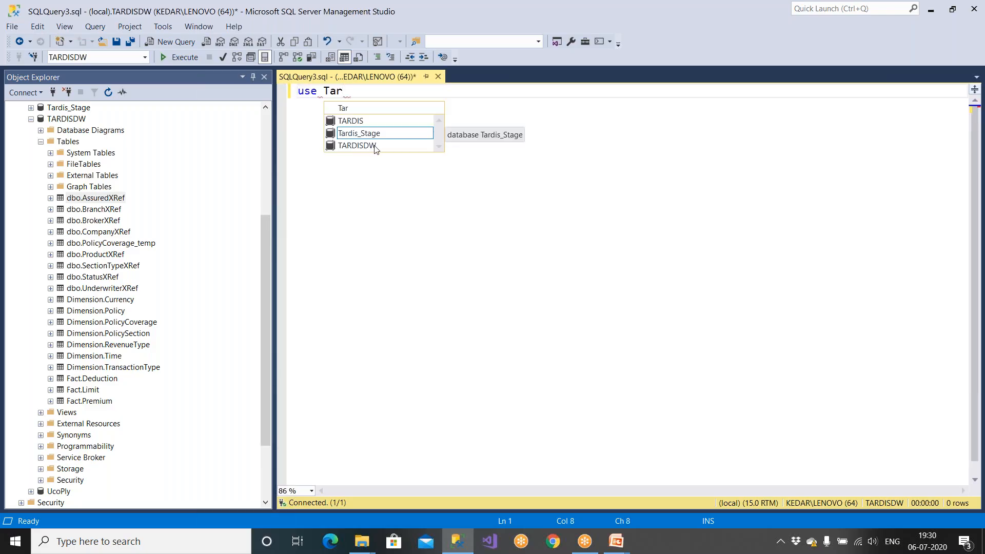
double_click(360, 145)
key(Return)
text(go)
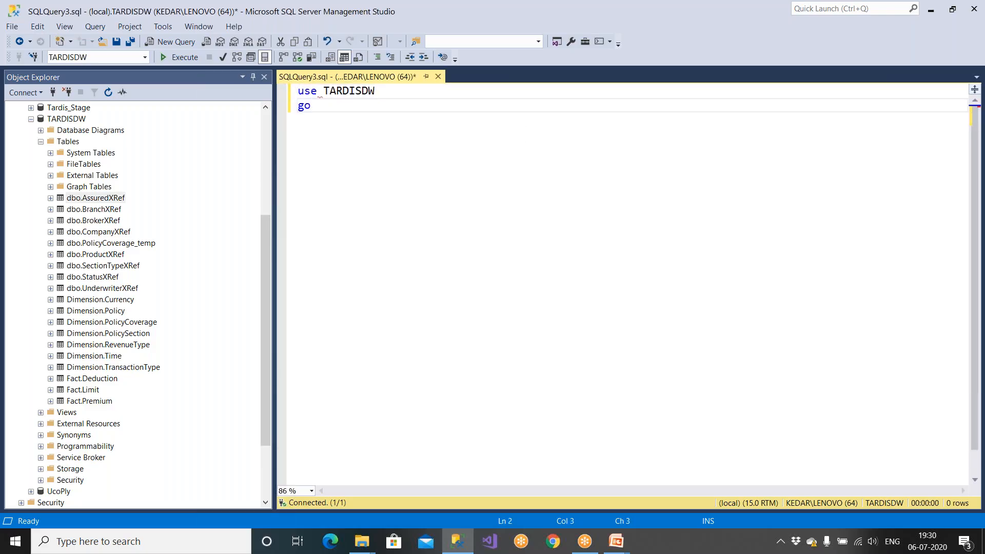
key(F5)
key(Return)
key(Return)
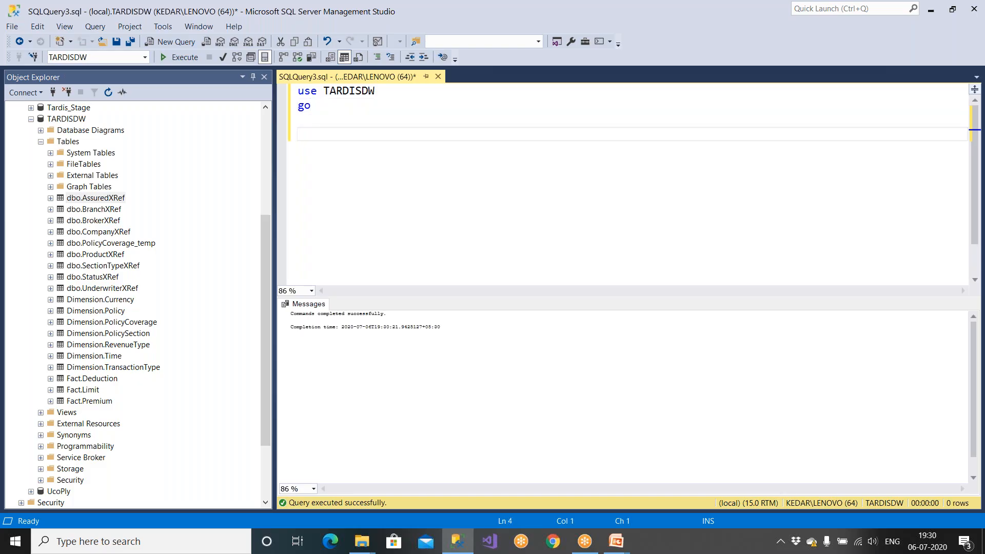
Step: Add a select * from [Dimension].[Currency] statement below the go line and execute the query
click(89, 401)
click(103, 344)
click(325, 128)
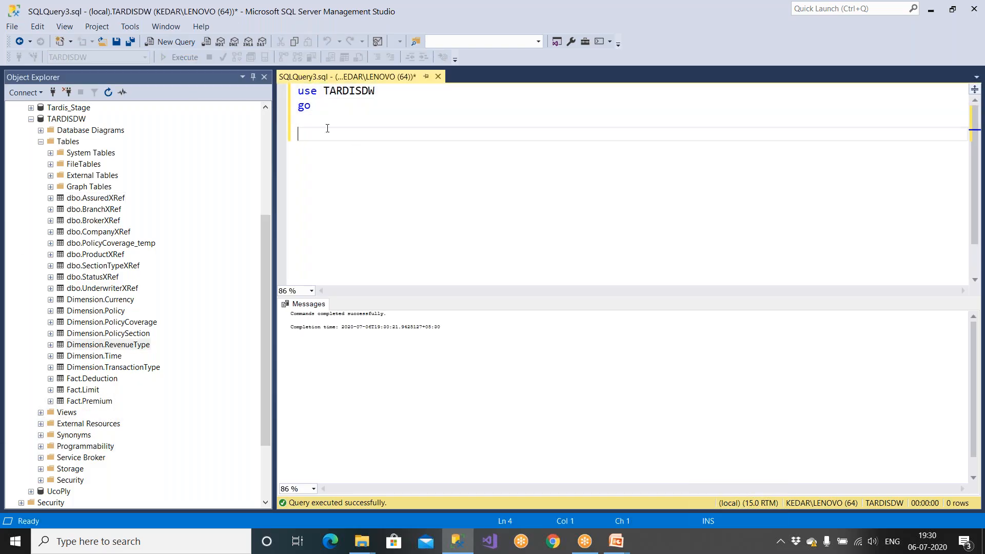
text(select * from)
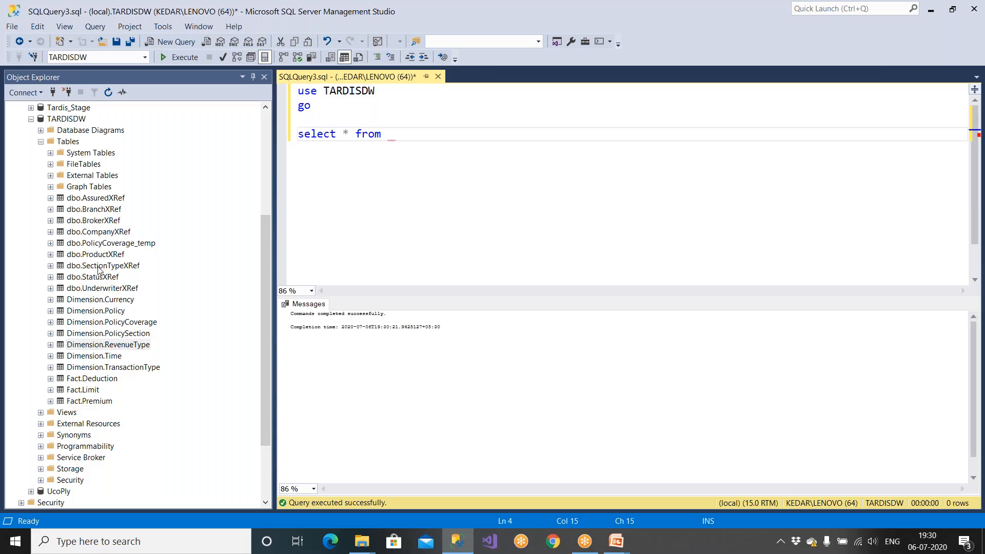
drag(103, 344, 421, 160)
click(406, 133)
click(199, 61)
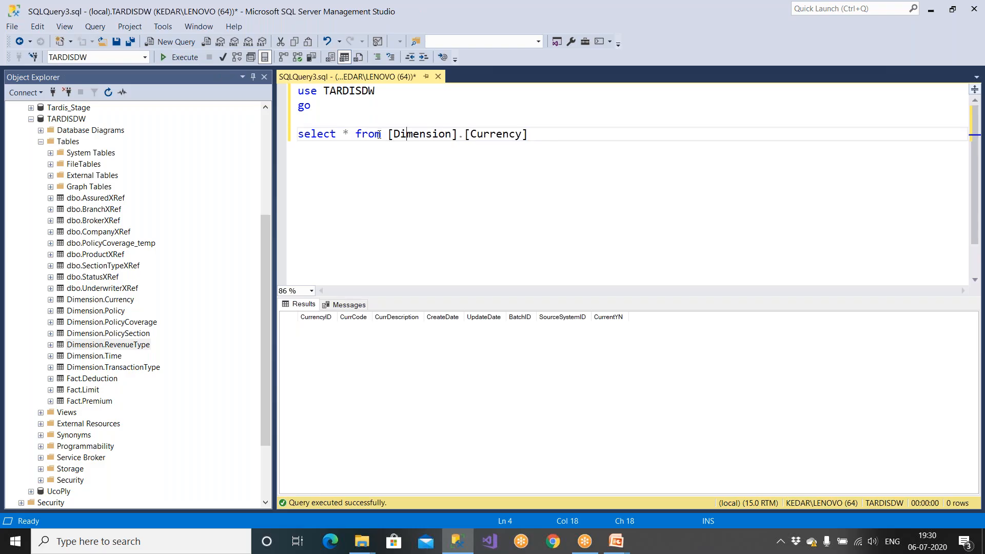
Step: Add the comment --Dim above the Currency select statement and the comment --Fact a few lines below it
drag(381, 134, 297, 134)
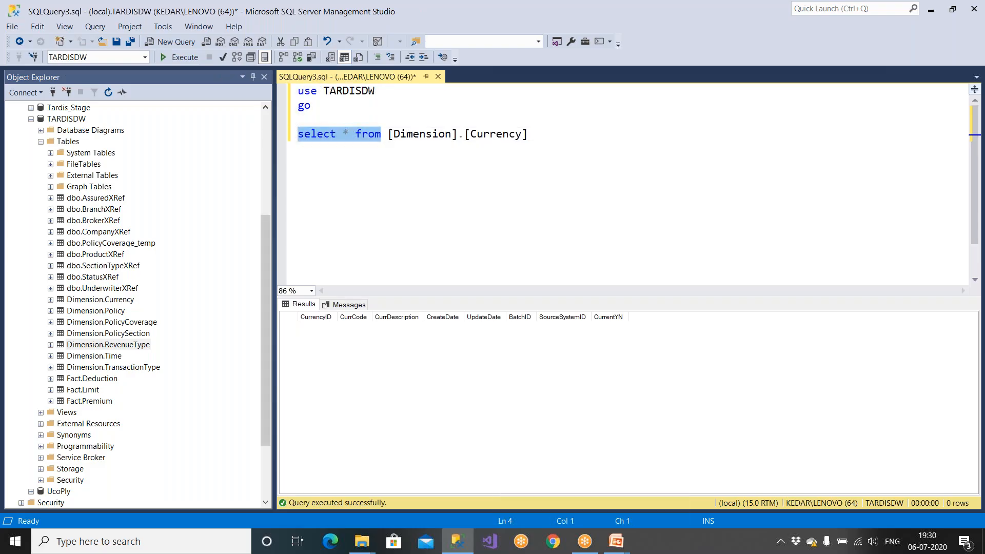
key(Up)
key(Return)
text(--)
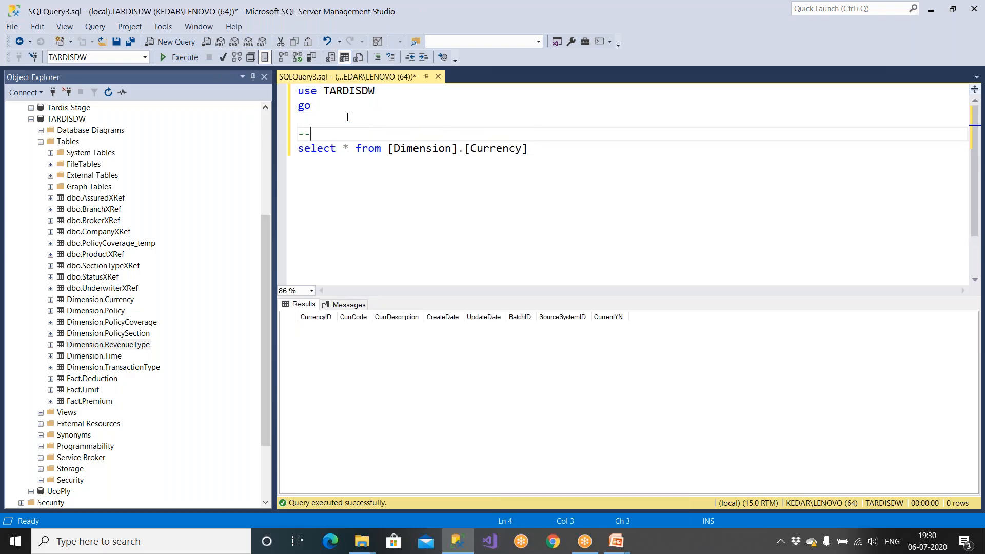
text(Dim)
click(538, 148)
key(Return)
key(Return)
key(Return)
text(--)
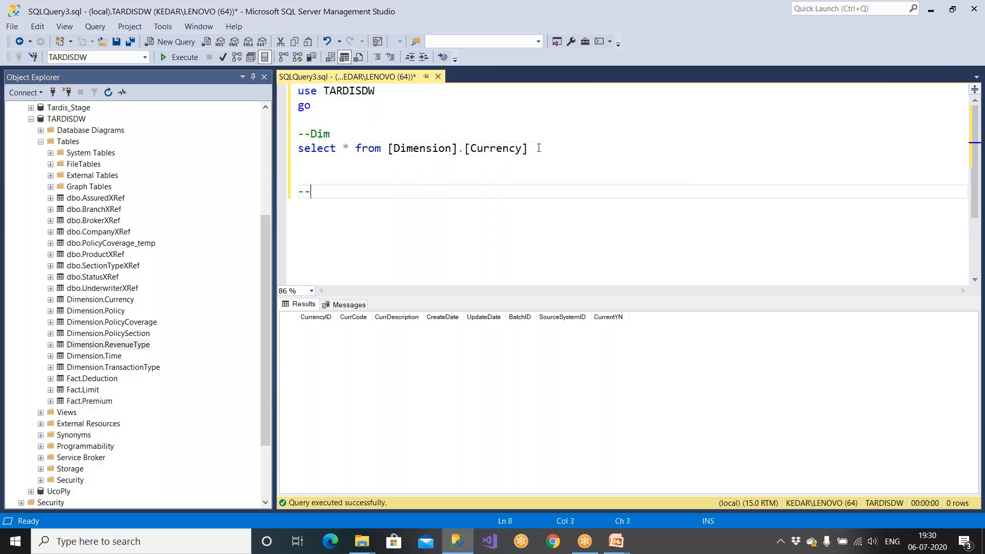
text(Fact)
key(Return)
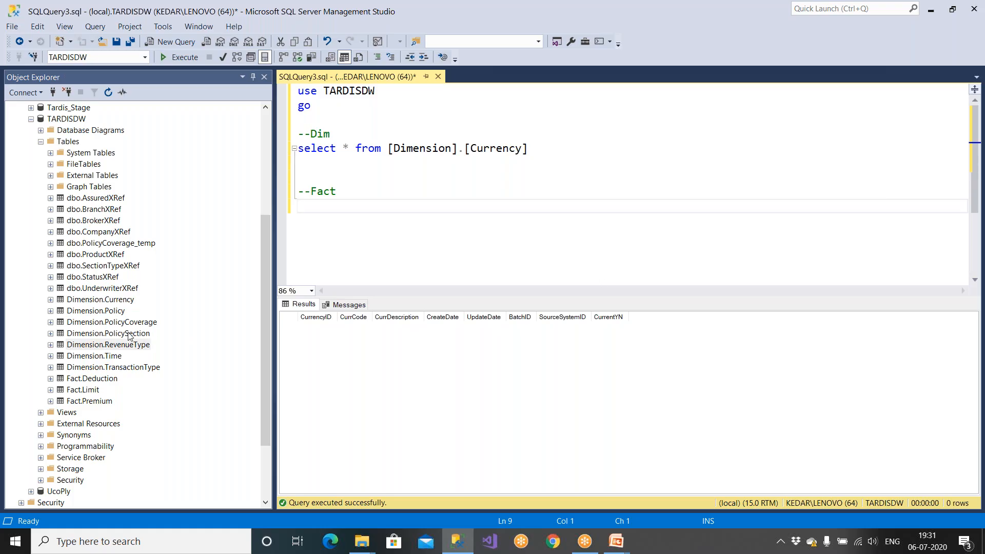
text(8 AM -- DWH)
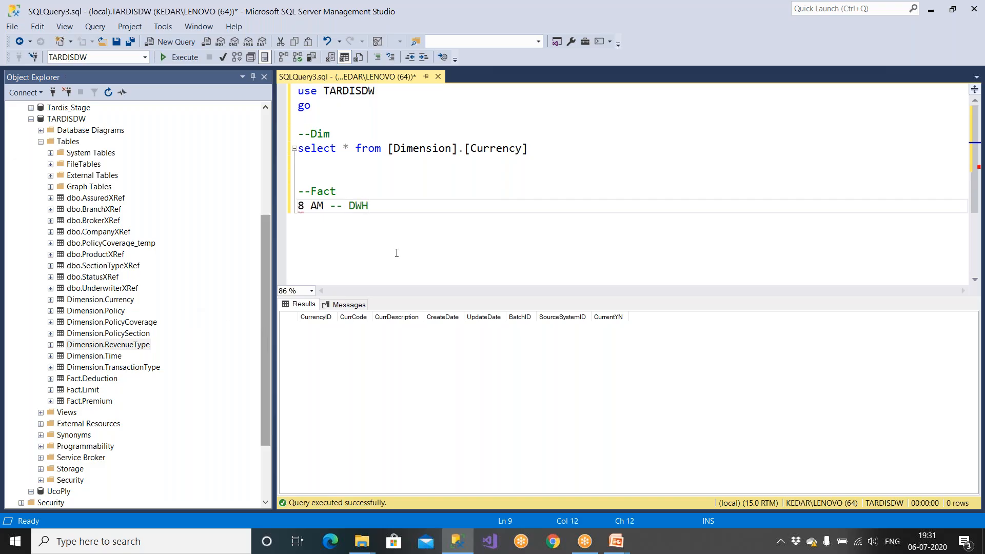
drag(369, 205, 275, 211)
key(Delete)
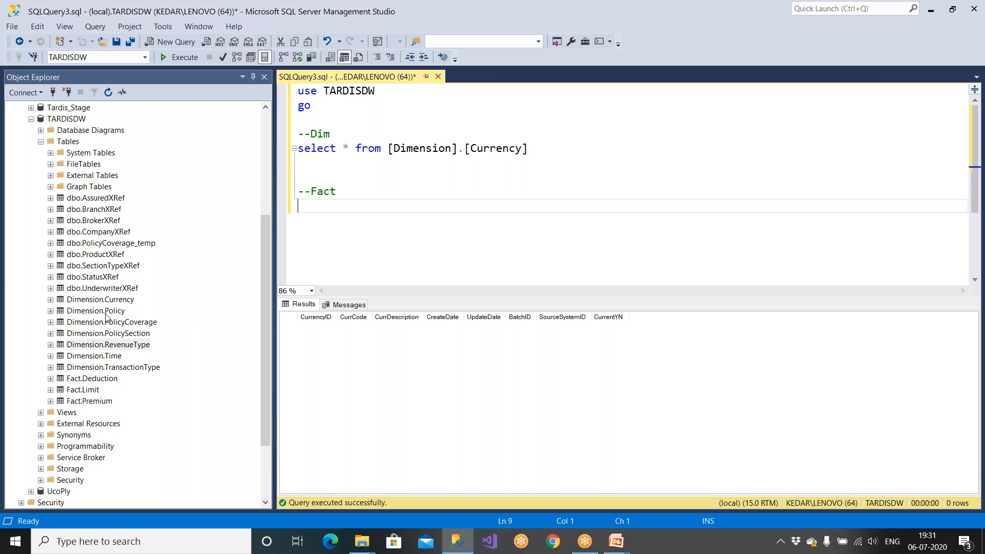
Step: Add select * from [Dimension].[Policy] under the Currency statement and execute only that statement
drag(112, 317, 306, 163)
click(297, 184)
click(299, 164)
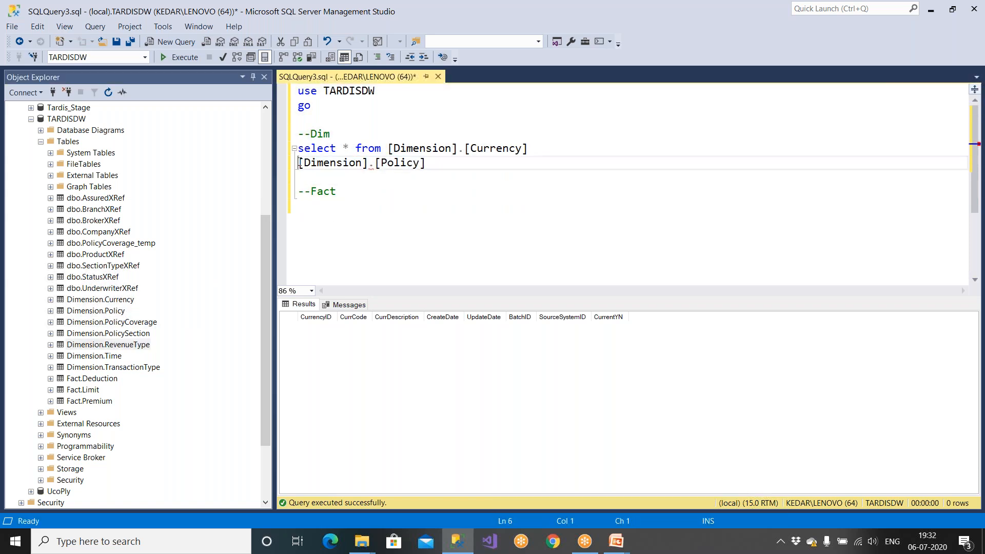
text(select * from)
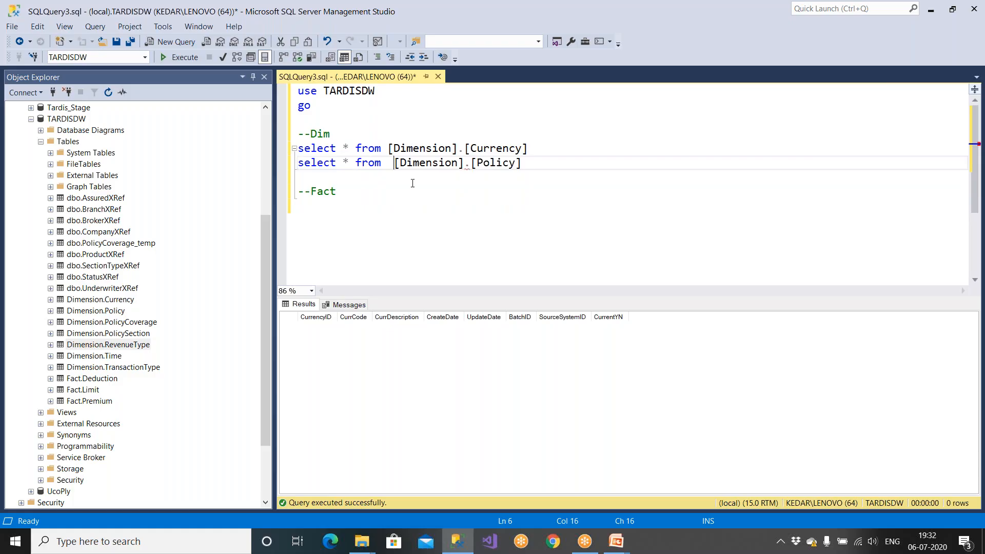
drag(534, 169, 297, 163)
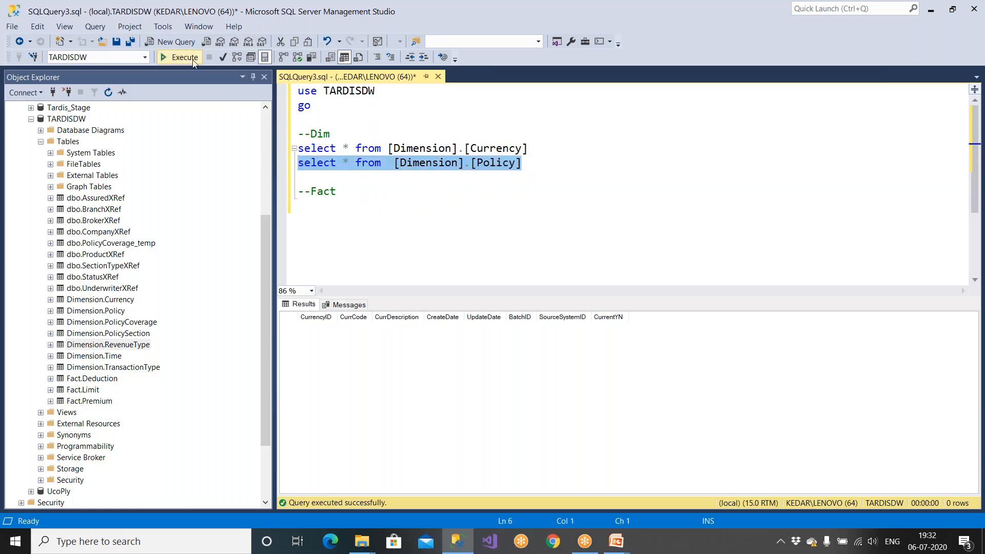
click(180, 57)
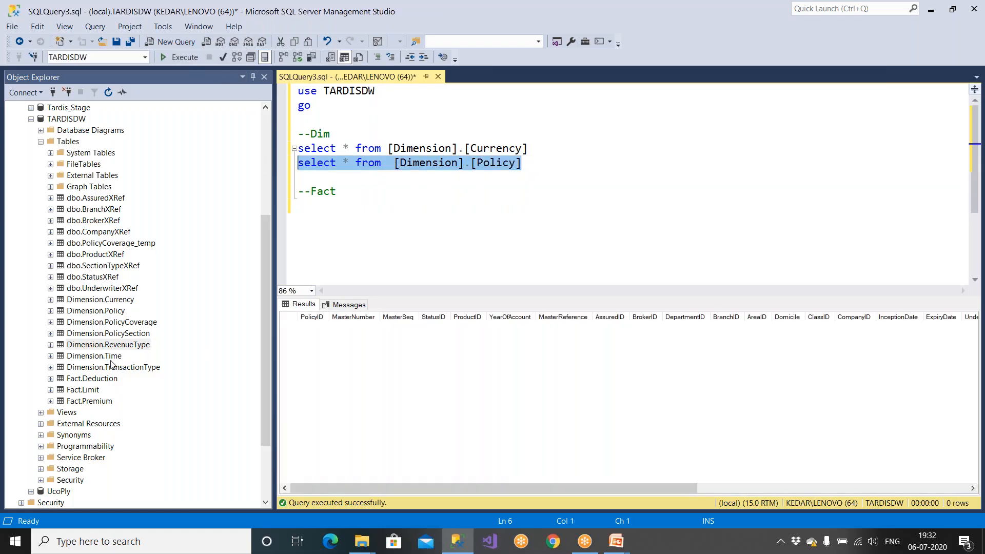
Step: Add select * from [Dimension].[PolicyCoverage] with blank lines below it, and execute the three Dimension statements together
click(121, 323)
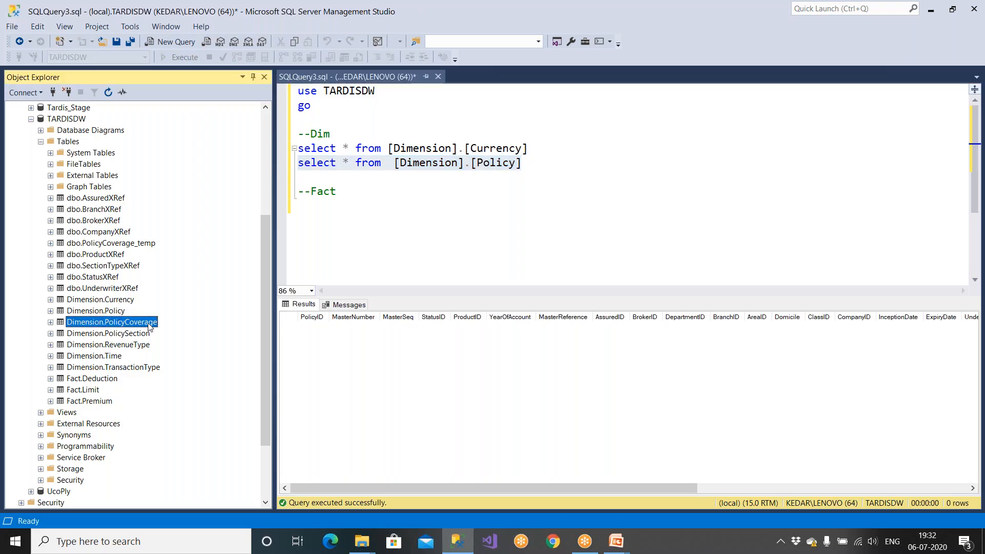
click(319, 176)
text(select * from)
key(Return)
key(Return)
key(Return)
key(Return)
key(Up)
key(Up)
key(Up)
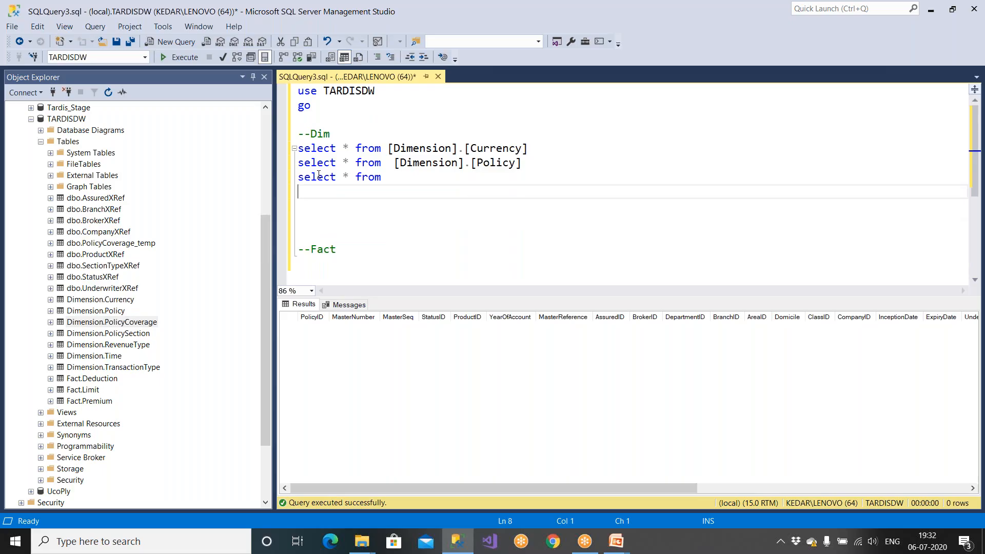
drag(149, 323, 386, 177)
click(387, 177)
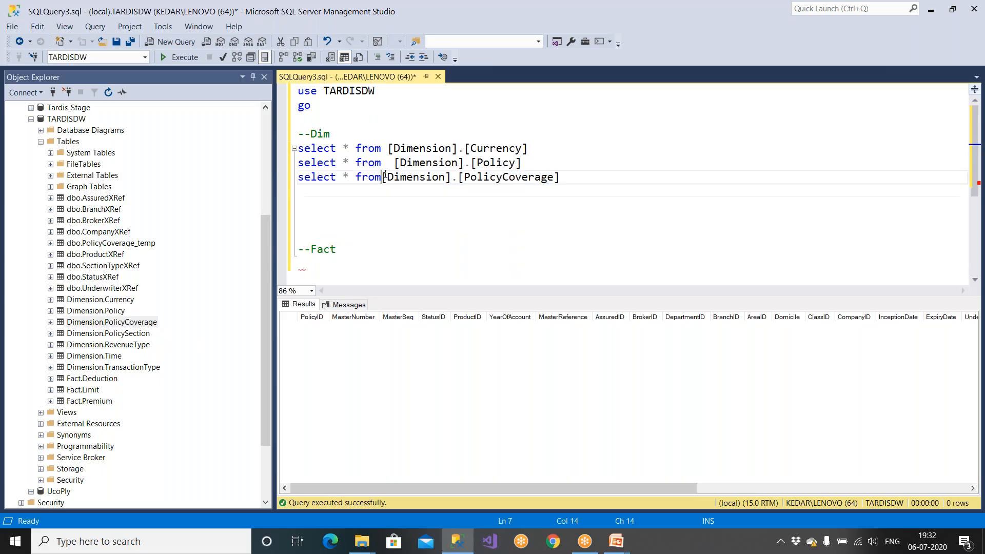
drag(569, 178, 298, 148)
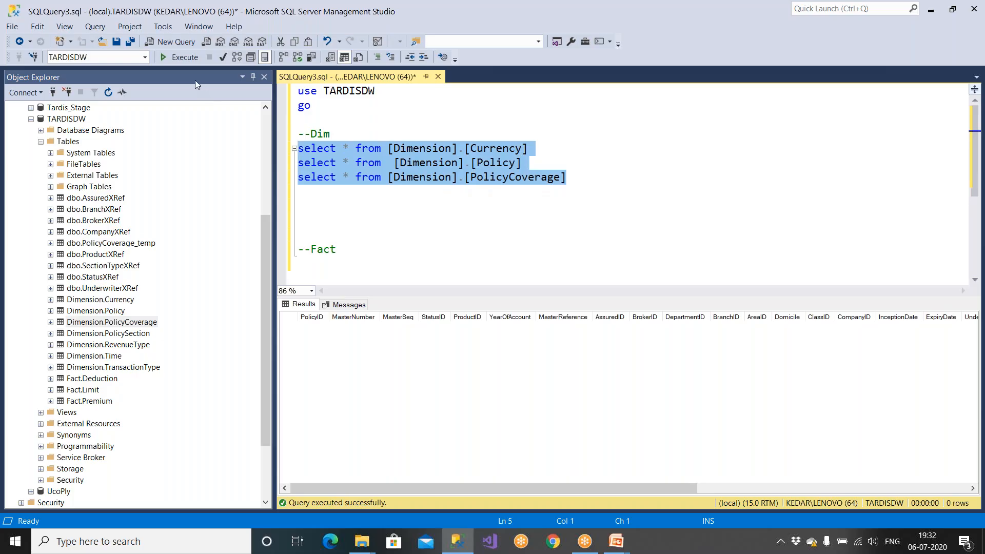
click(183, 57)
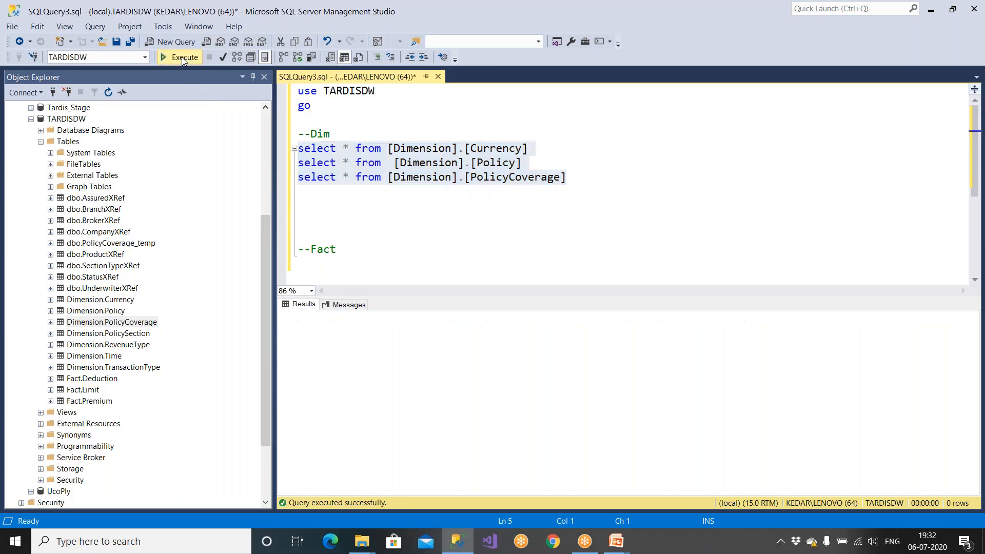
Step: Add select * from [Dimension].[PolicySection] below the PolicyCoverage statement, leaving one blank line between them
click(573, 179)
key(Return)
key(Return)
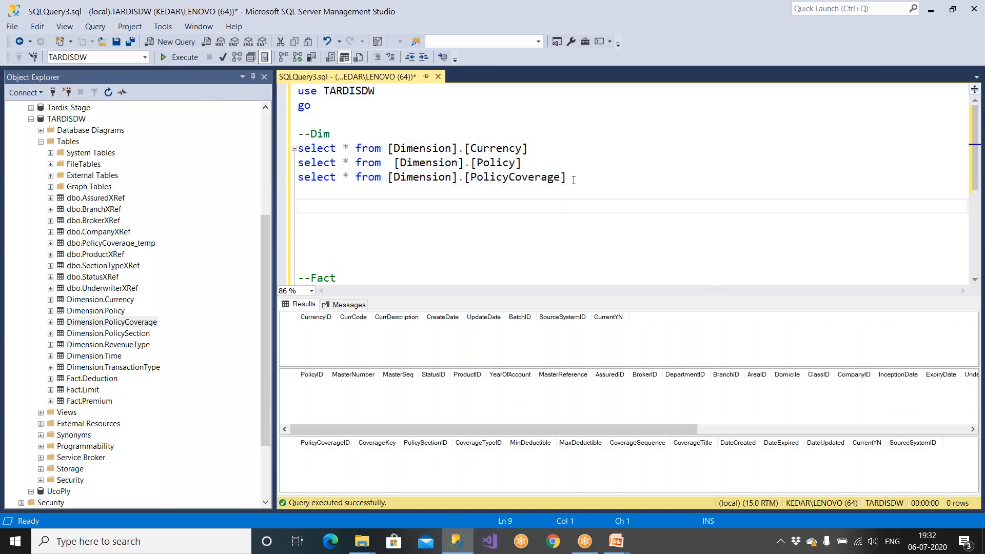
text(select * from)
click(141, 334)
drag(143, 337, 422, 211)
click(405, 250)
click(566, 212)
key(Return)
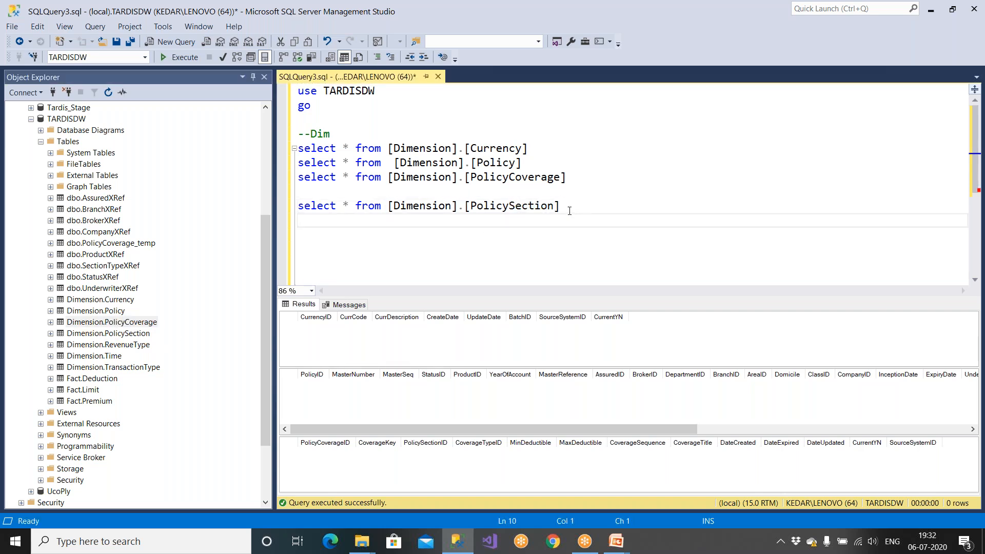
Step: Add select * from [Dimension].[RevenueType] and execute it together with the PolicySection statement
text(select * from)
drag(134, 322, 440, 200)
drag(548, 198, 355, 198)
key(shift+Up)
key(shift+Home)
click(177, 57)
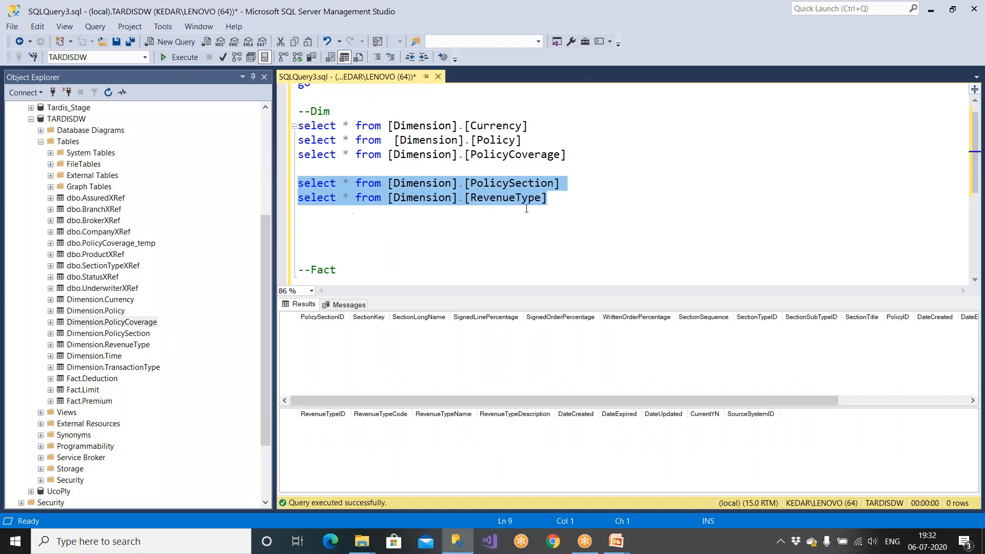
Step: Add select * from [Dimension].[TransactionType] below the RevenueType statement and execute only that statement
click(555, 205)
key(Return)
key(Return)
text(select * from)
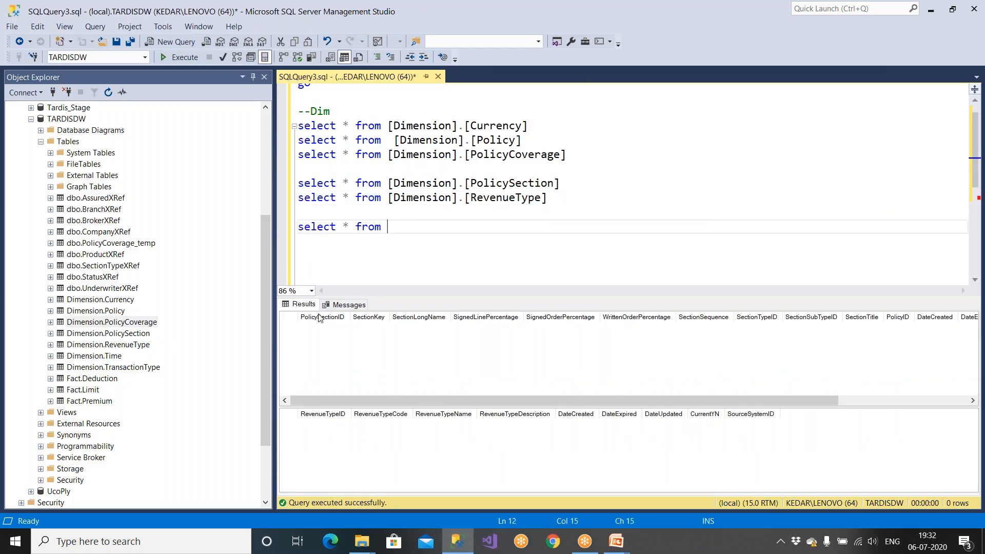
drag(112, 322, 393, 226)
click(405, 263)
drag(579, 231, 256, 231)
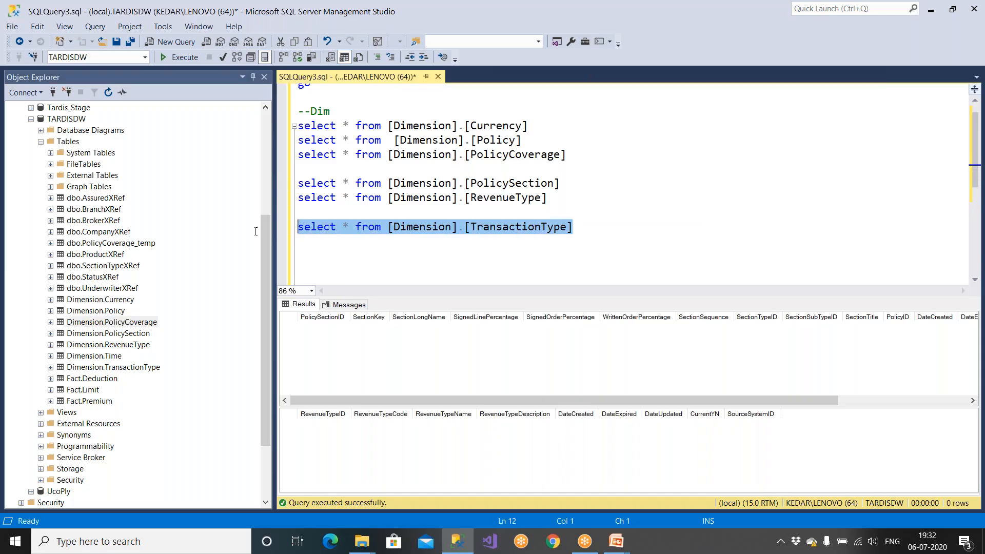
key(F5)
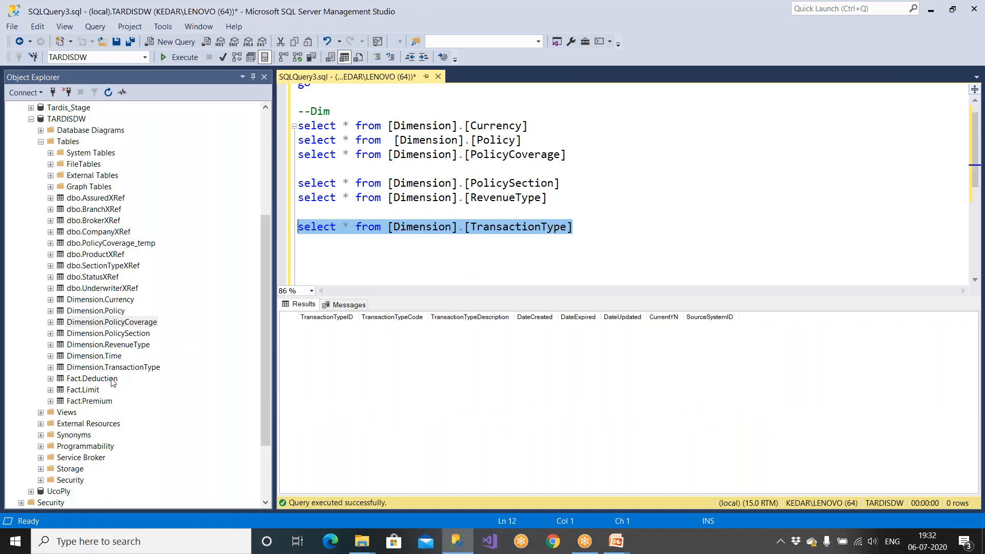
Step: Remove the blank line above the TransactionType statement and the surplus blank lines before the --Fact comment
click(326, 200)
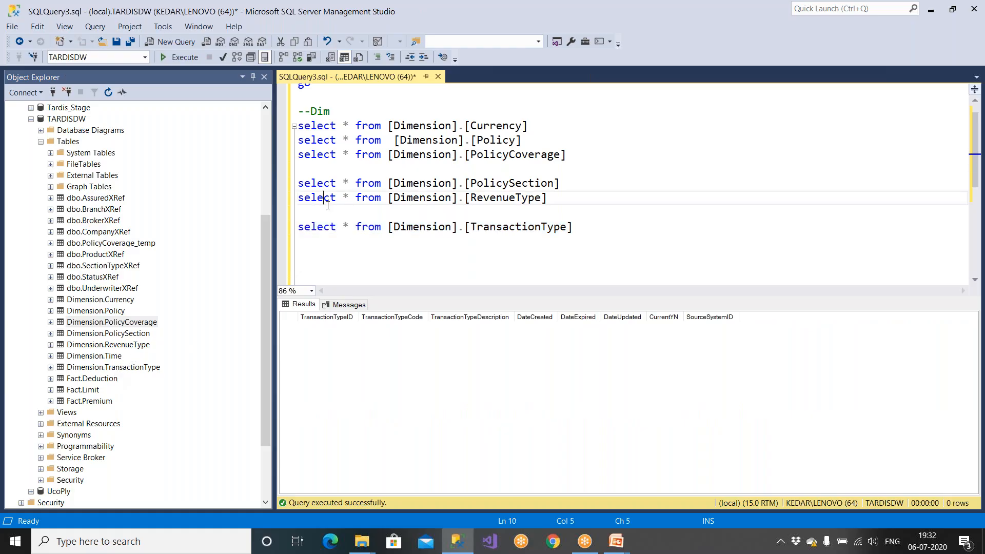
click(328, 205)
key(Delete)
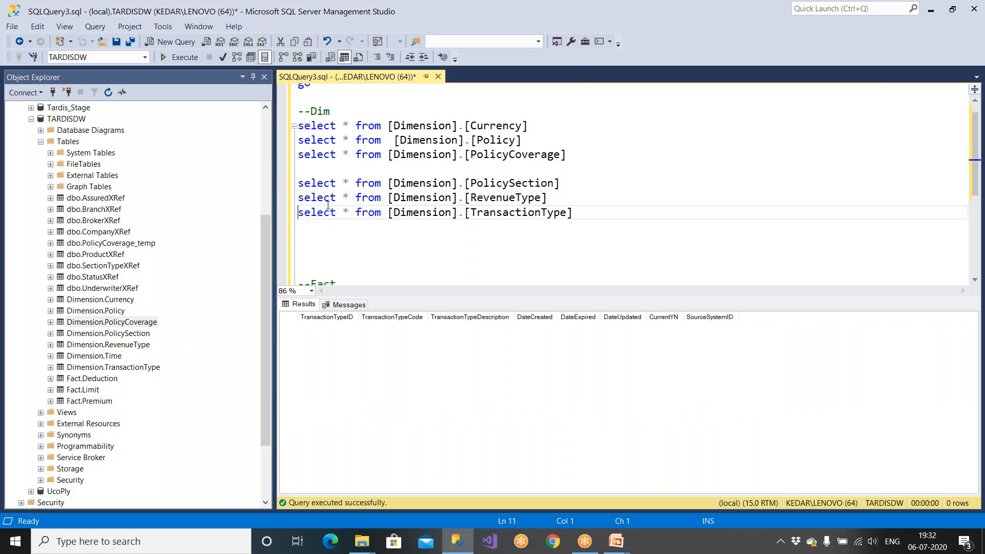
drag(580, 218, 297, 125)
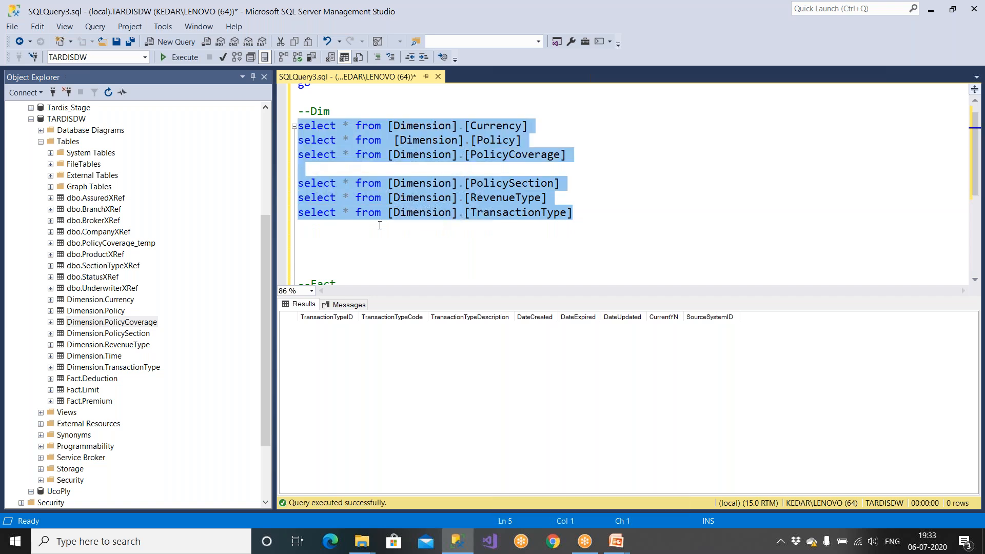
click(320, 240)
key(Delete)
key(Delete)
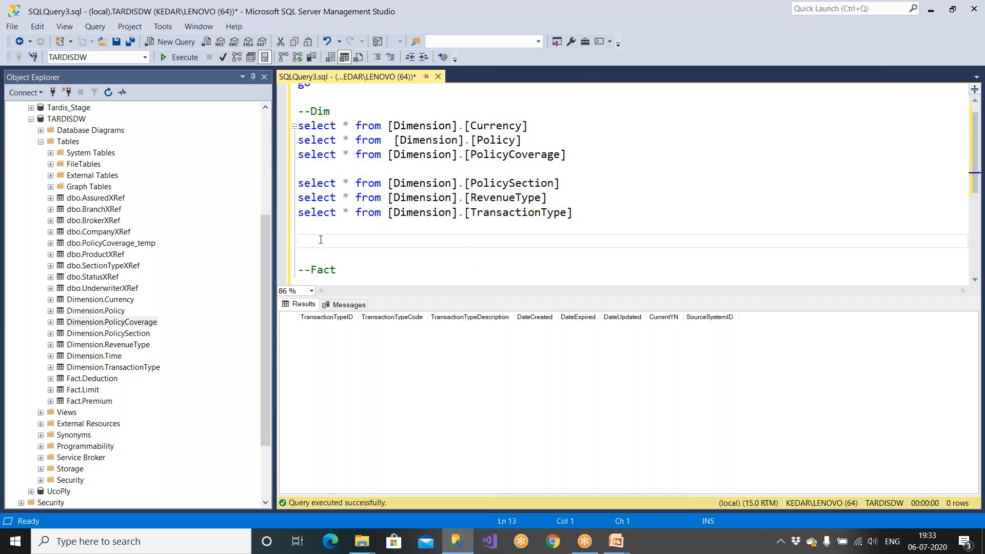
Step: Add select * from [Fact].[Deduction] under the --Fact comment and execute only that statement
click(341, 254)
key(Return)
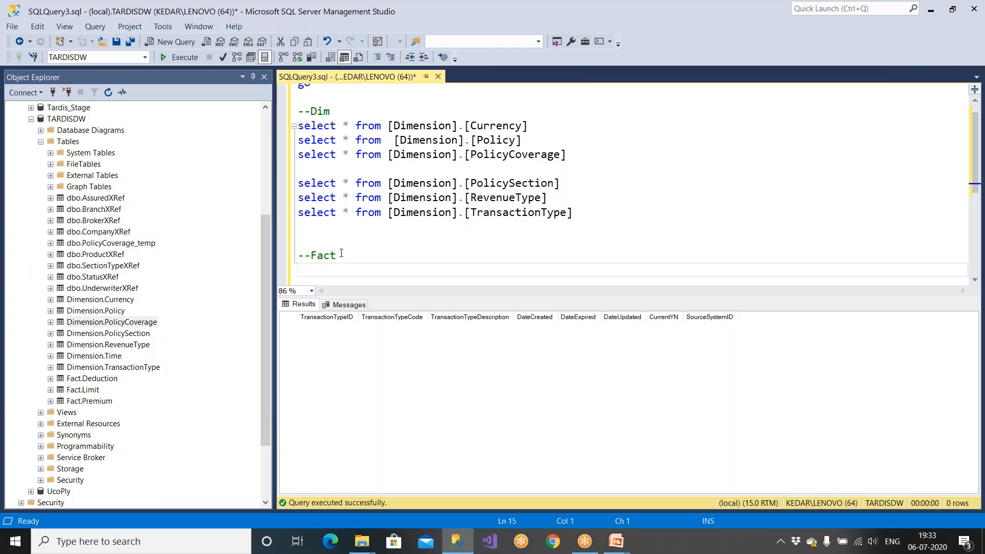
text(select * from)
drag(106, 378, 426, 256)
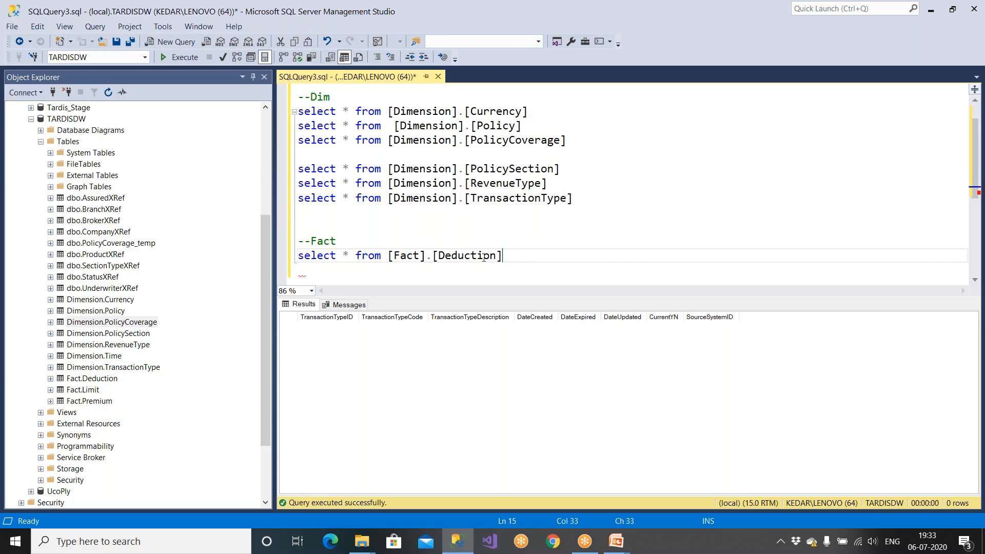
key(shift+Home)
click(185, 57)
Step: Add select * from [Fact].[Premium] below the Deduction statement and execute only that statement
scroll(216, 226, down, 1)
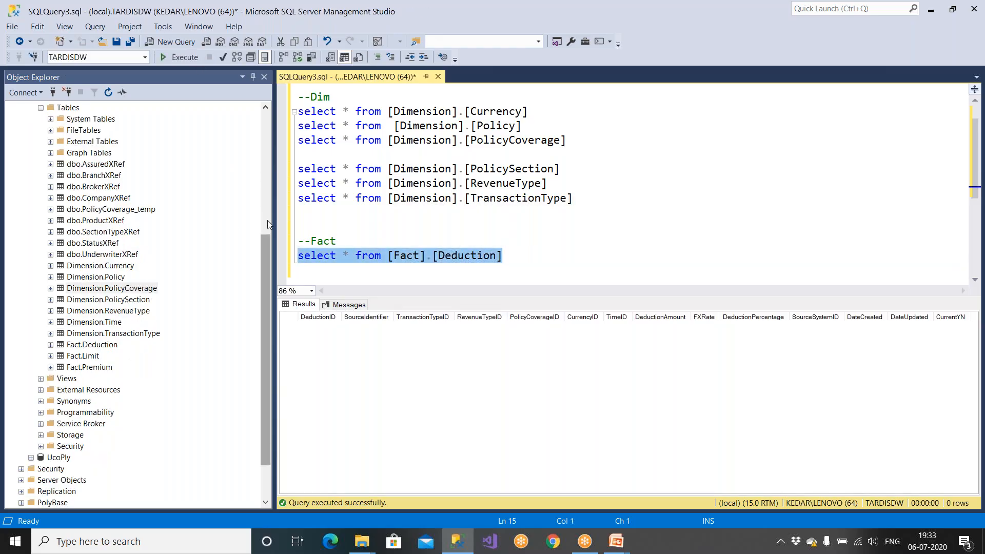
click(520, 255)
key(Return)
text(select * from)
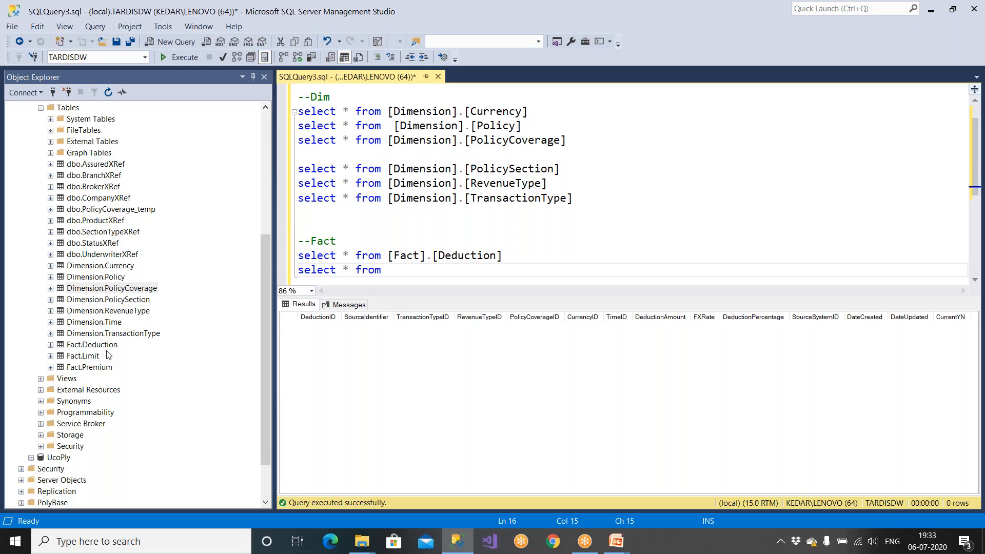
drag(112, 288, 409, 259)
drag(490, 256, 298, 255)
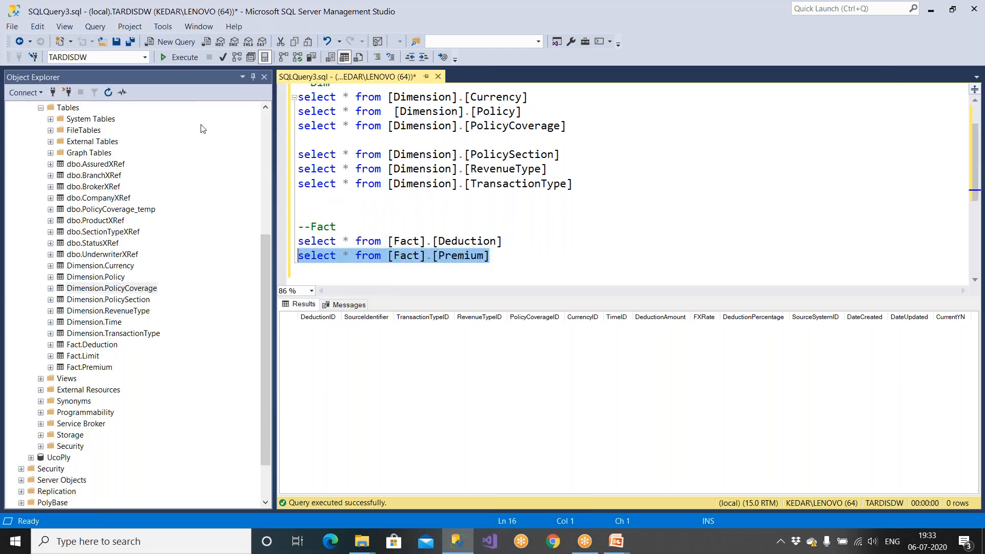
click(184, 57)
Step: Add select * from [Fact].[Limit] below the Premium statement and execute only that statement
key(Down)
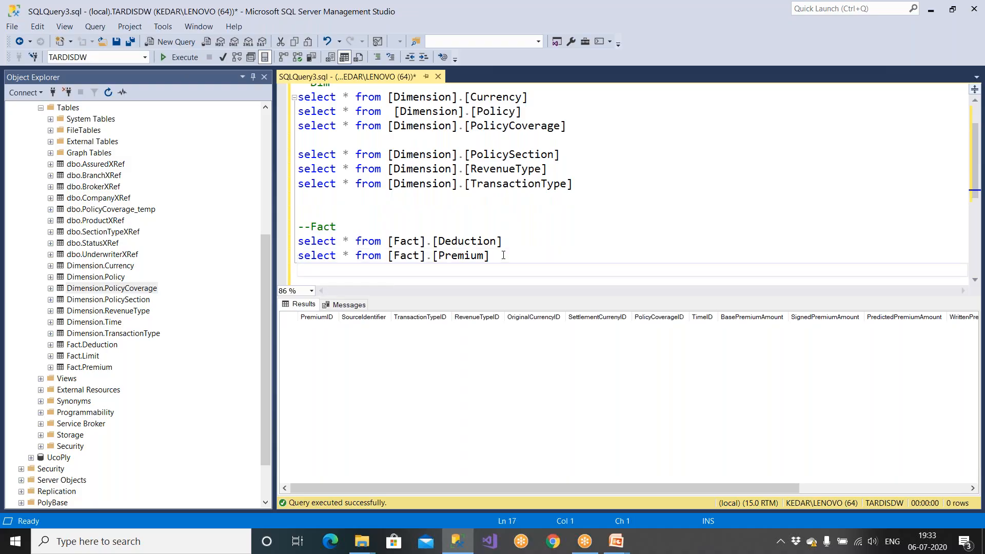
text(select * from)
click(93, 358)
drag(92, 358, 502, 259)
click(502, 264)
key(shift+Up)
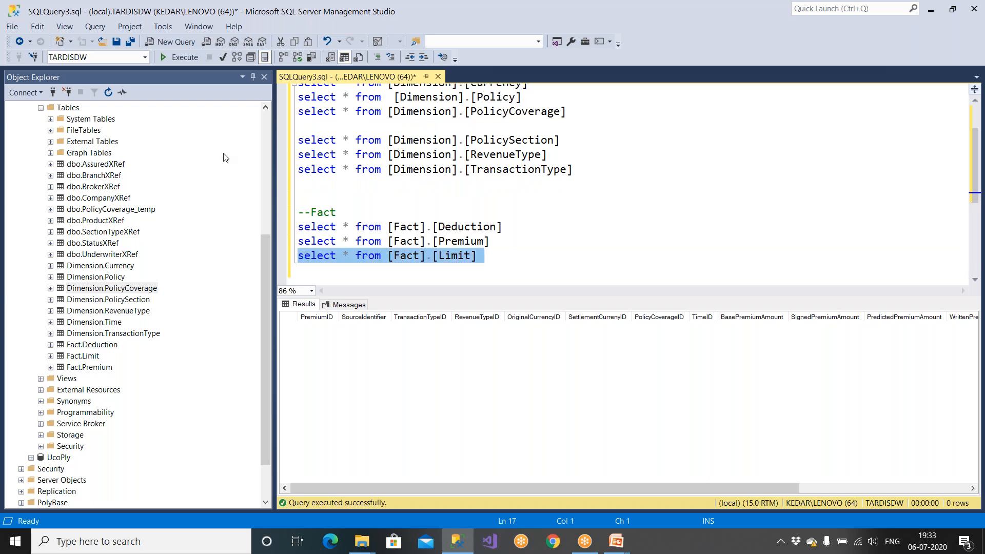
click(180, 57)
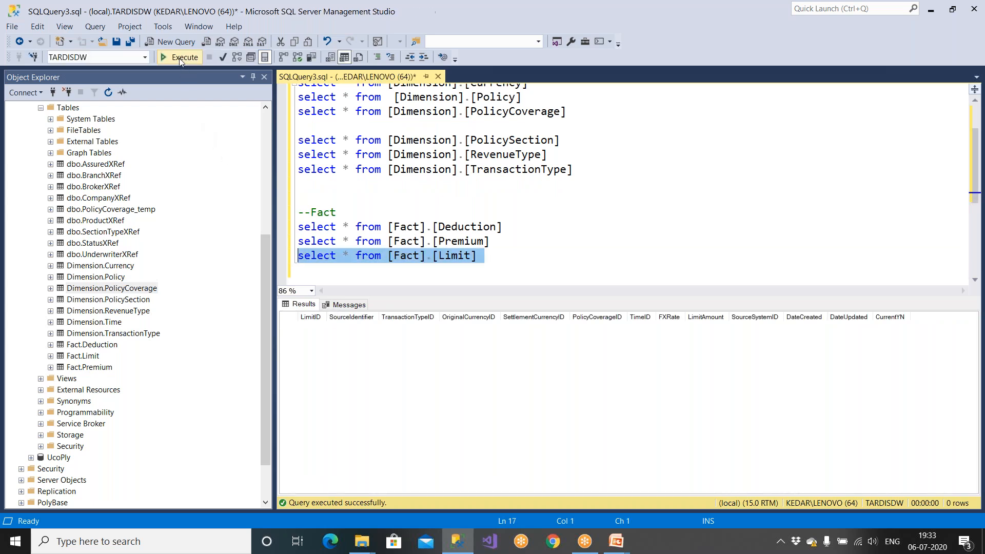
click(553, 257)
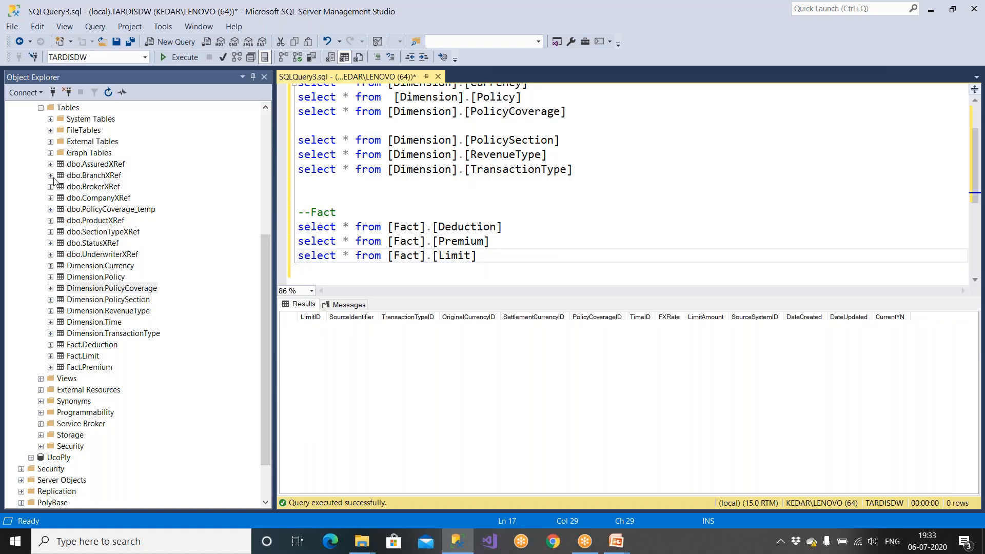
Step: Collapse the TARDISDW database and browse the tables of the TARDIS source database
click(41, 108)
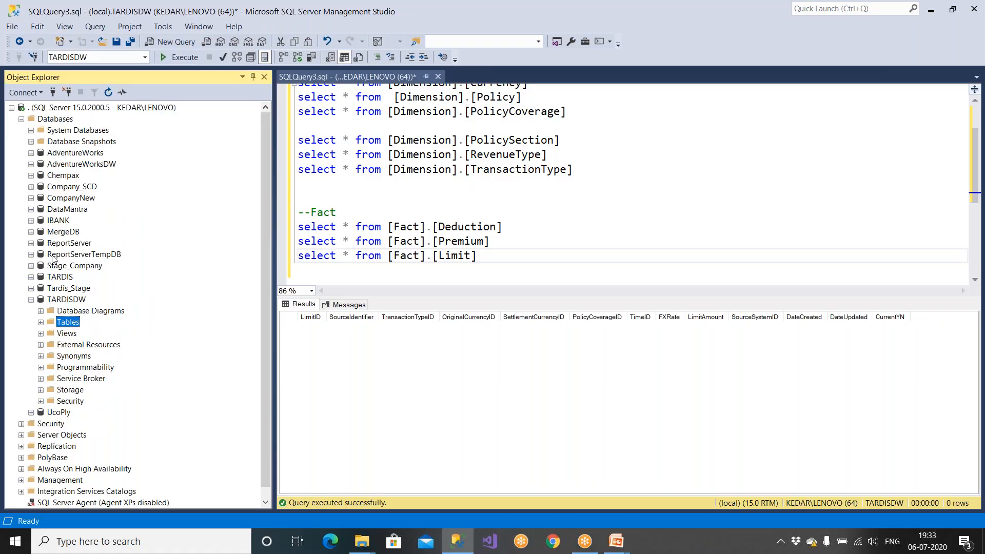
click(31, 299)
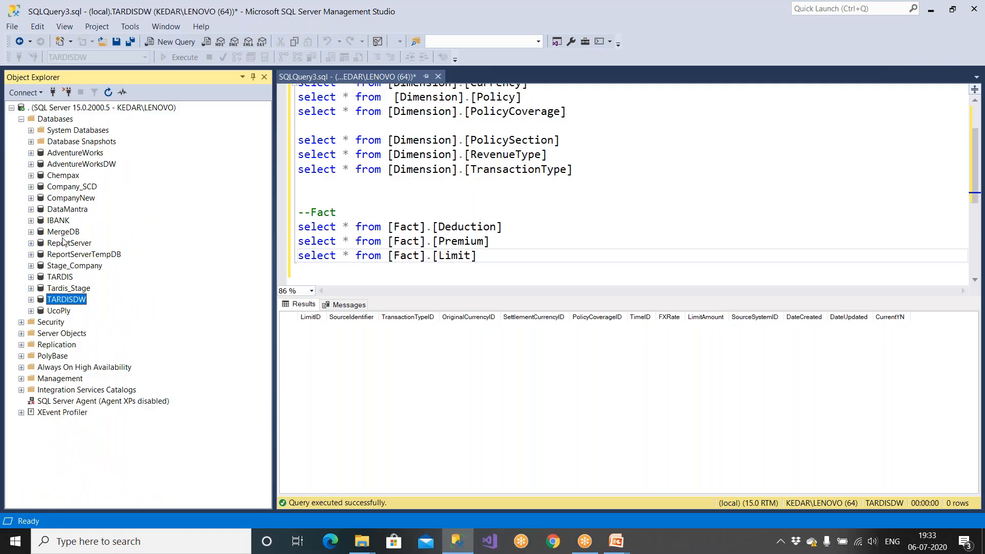
double_click(66, 279)
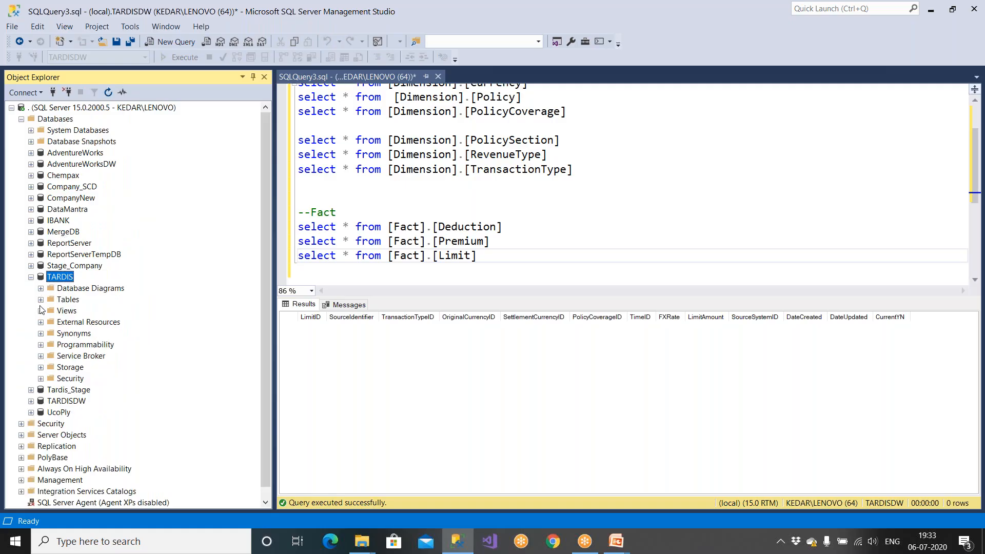
click(40, 300)
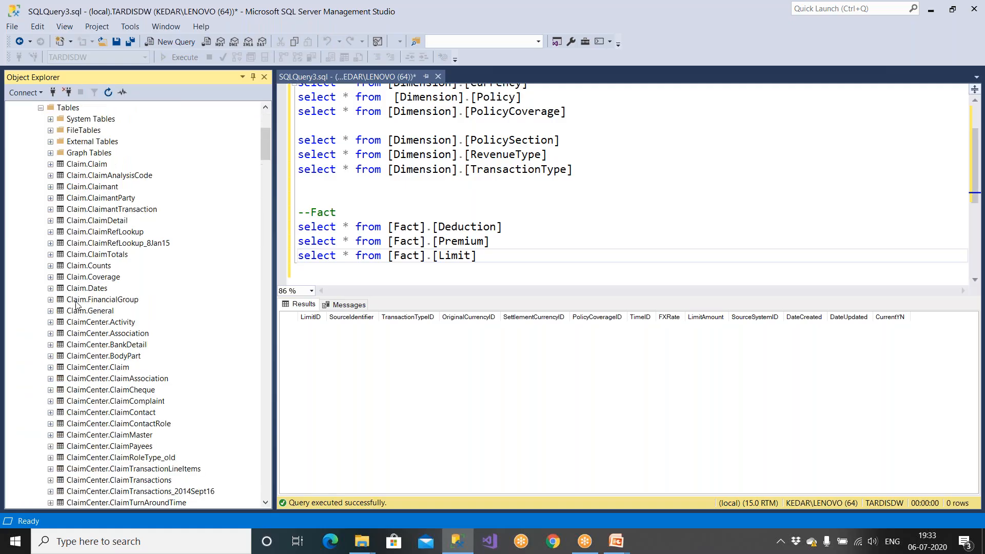
scroll(133, 261, down, 4)
scroll(97, 210, down, 8)
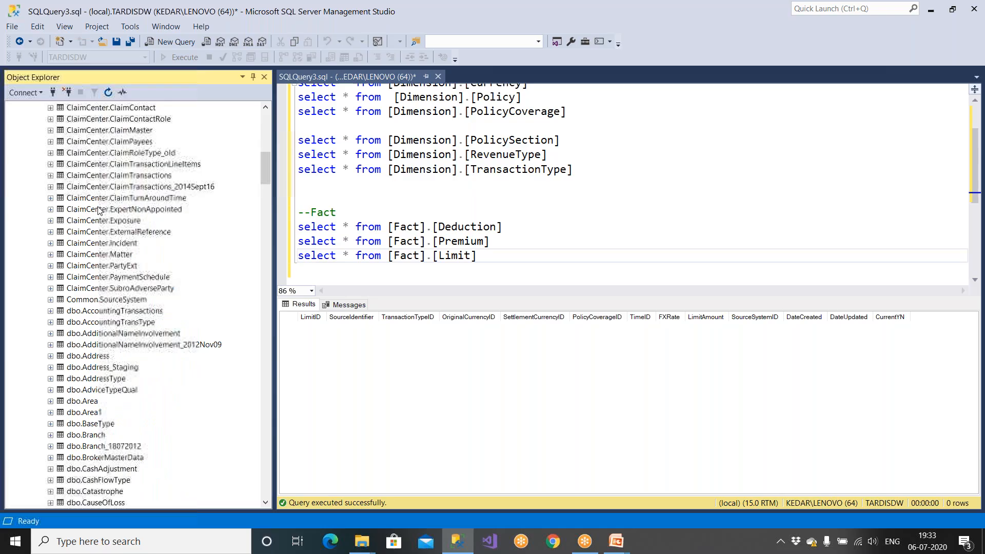
scroll(98, 210, down, 5)
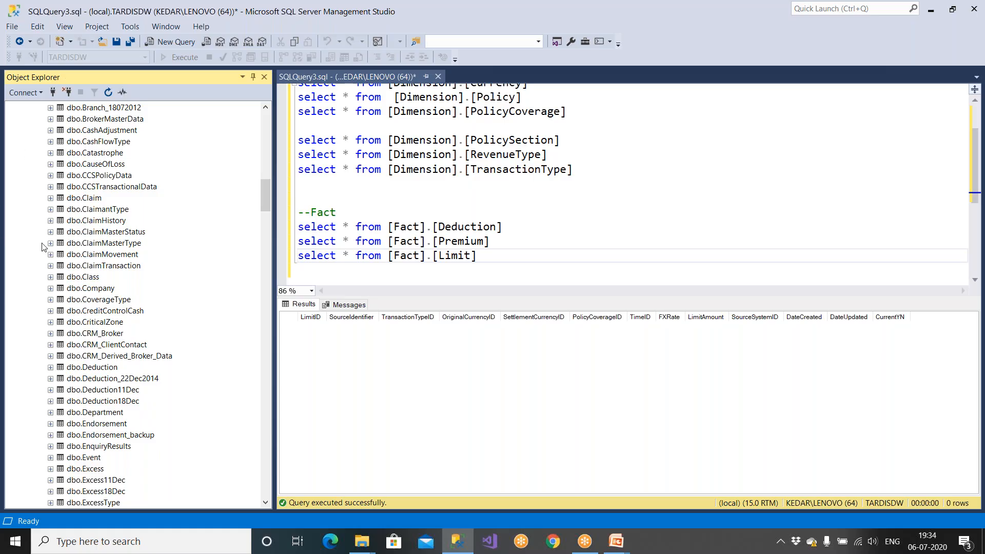
click(89, 243)
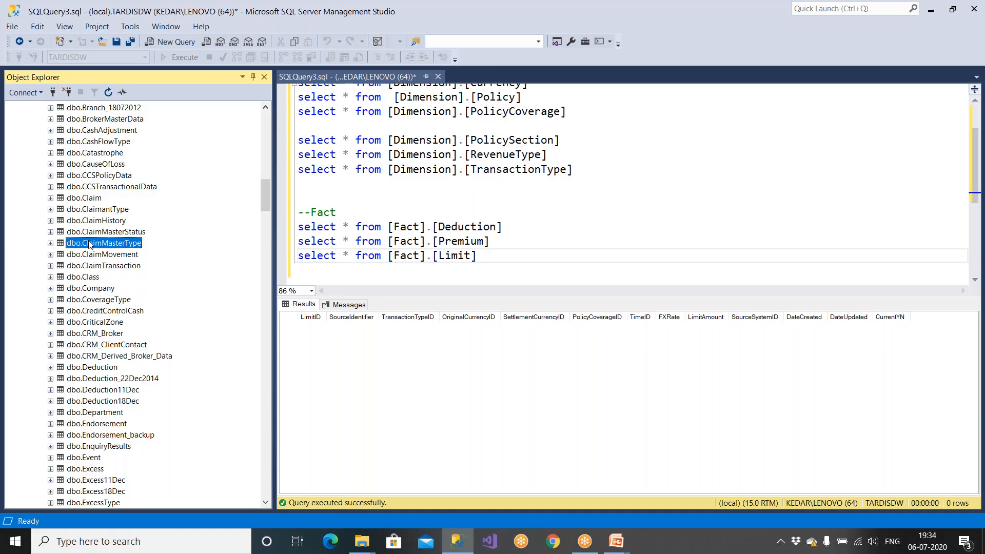
Step: Compare the Dimension tables queried in the script with the source tables of the TARDIS database
drag(519, 257, 297, 154)
scroll(307, 154, up, 1)
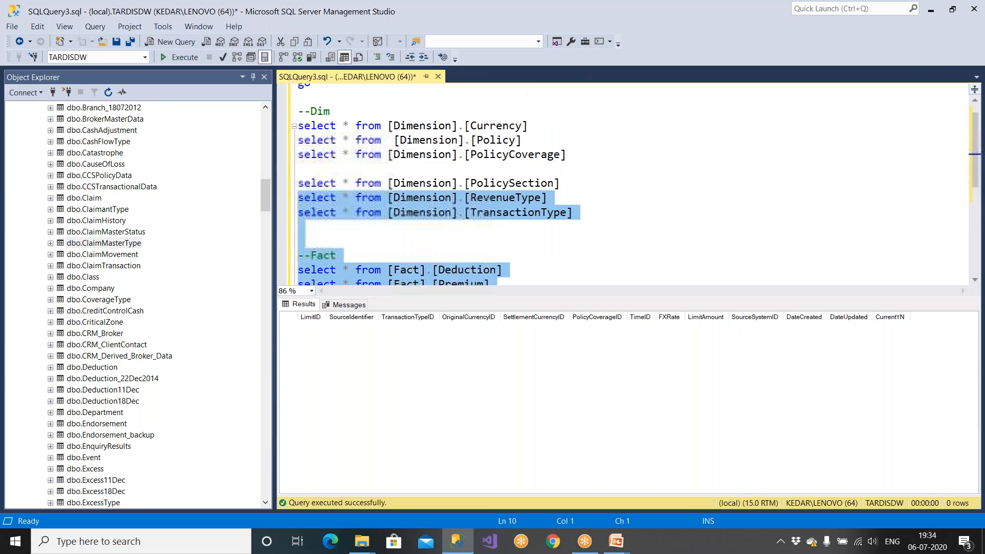
click(335, 183)
drag(333, 112, 375, 198)
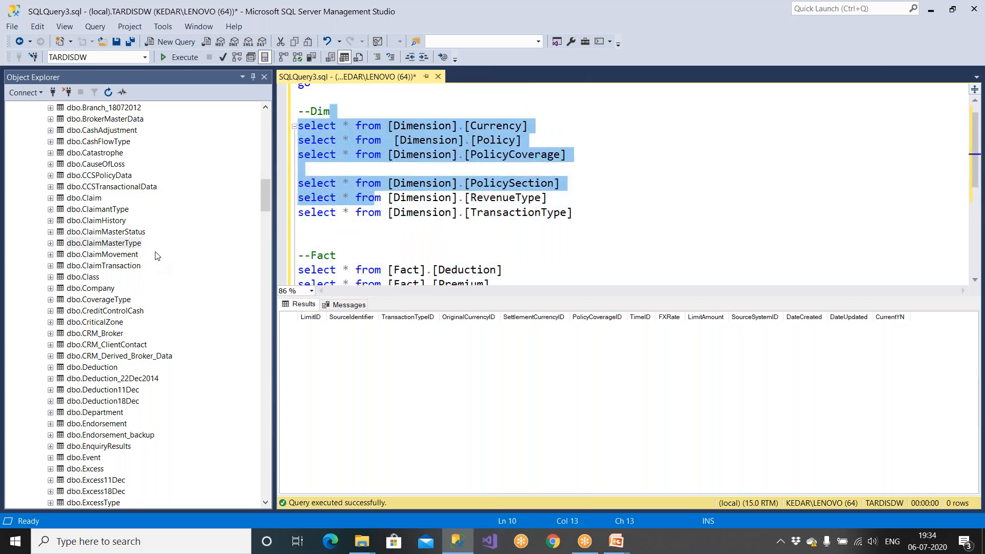
click(99, 277)
scroll(99, 279, up, 5)
scroll(100, 280, up, 11)
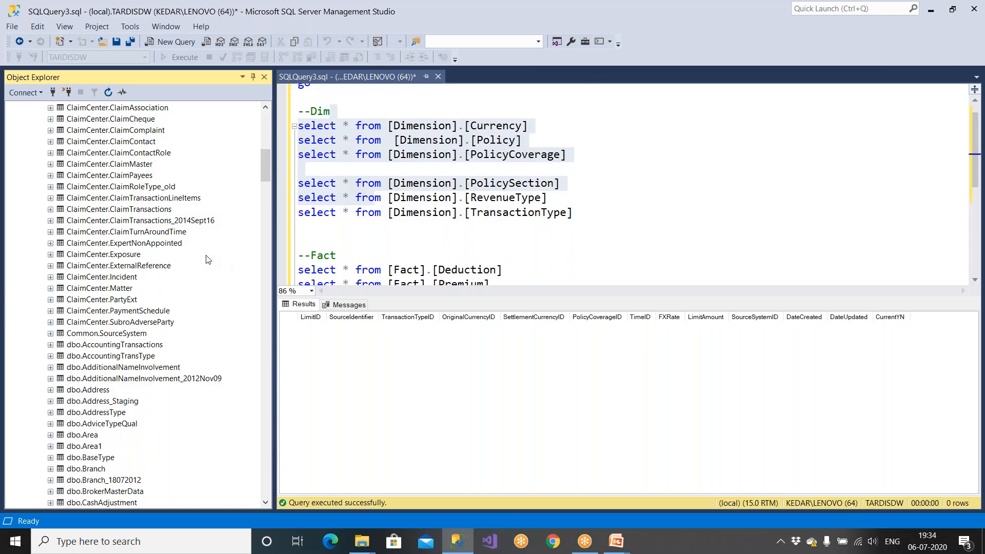
click(389, 199)
drag(575, 208, 298, 112)
scroll(55, 200, up, 8)
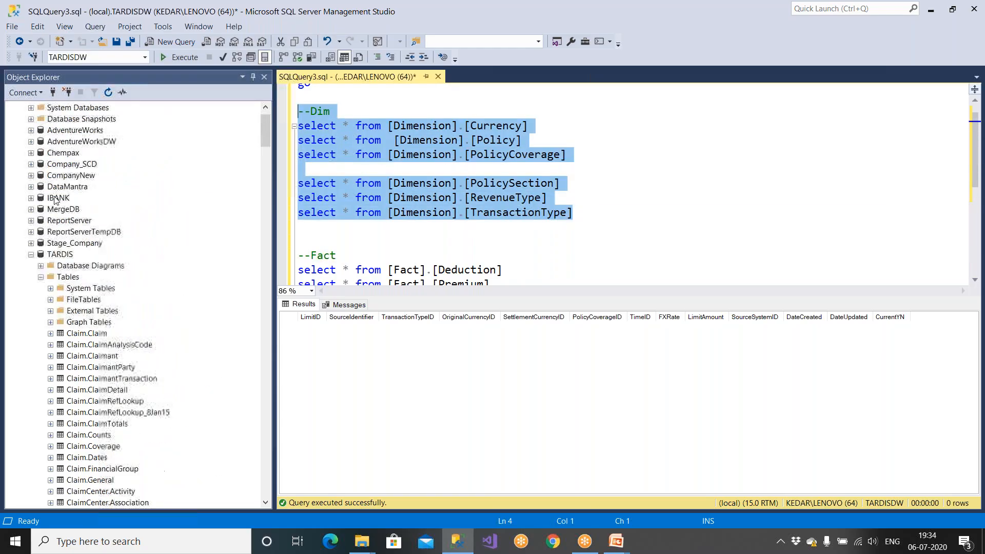
Step: Collapse the TARDIS database and list the tables of the Tardis_Stage database
click(31, 255)
double_click(71, 290)
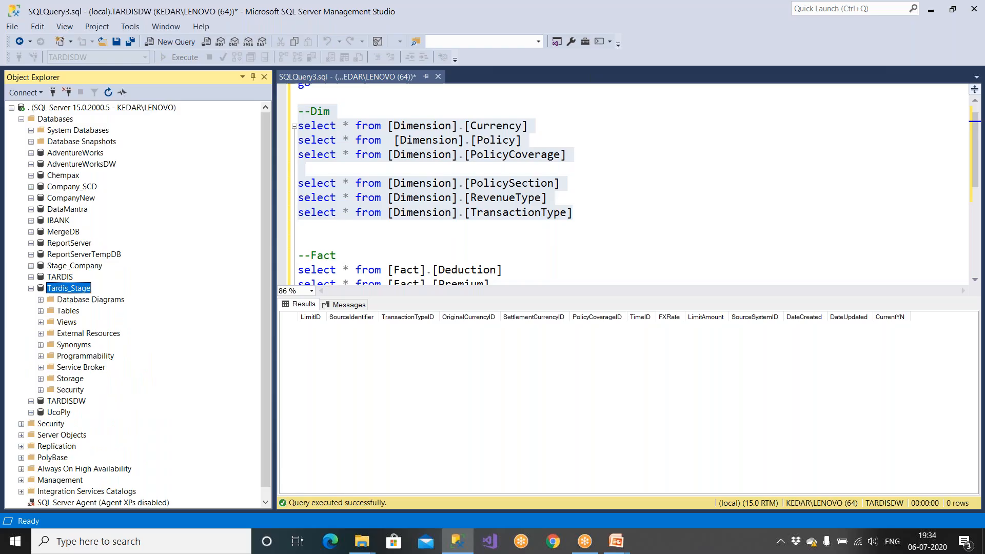
click(41, 311)
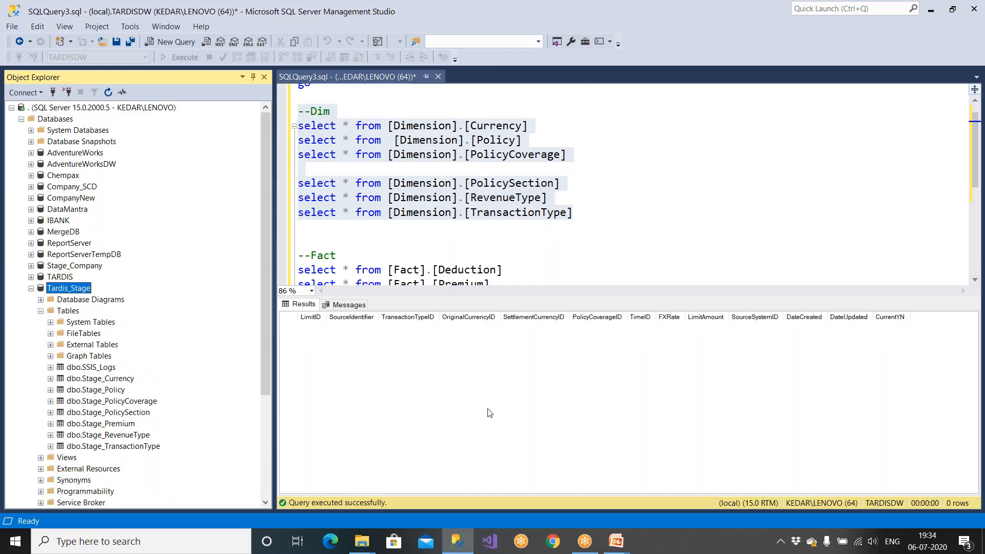
click(121, 379)
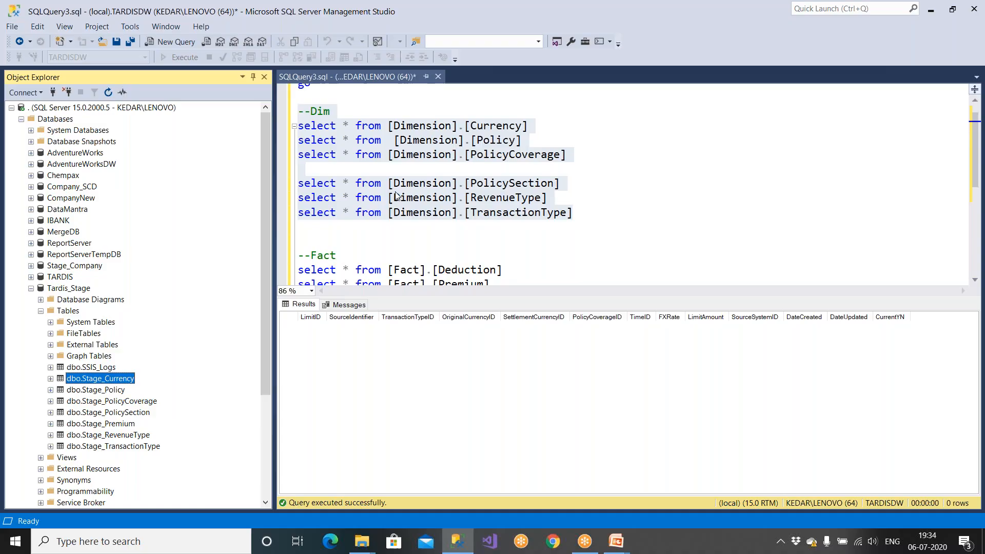
Step: Match the Currency, Policy and PolicyCoverage dimension tables in the script against their Stage_ tables in Tardis_Stage
click(528, 126)
drag(528, 127, 383, 127)
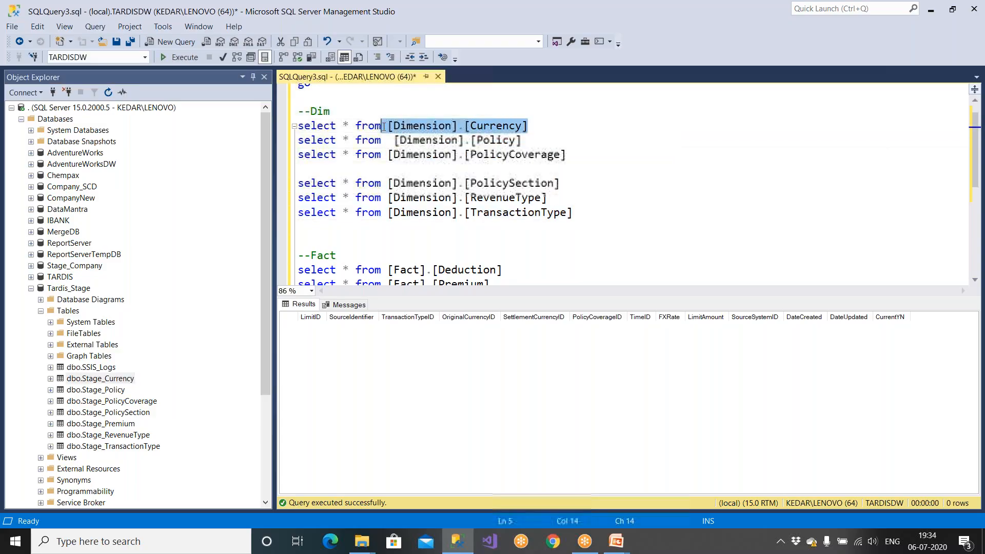
click(111, 382)
click(389, 126)
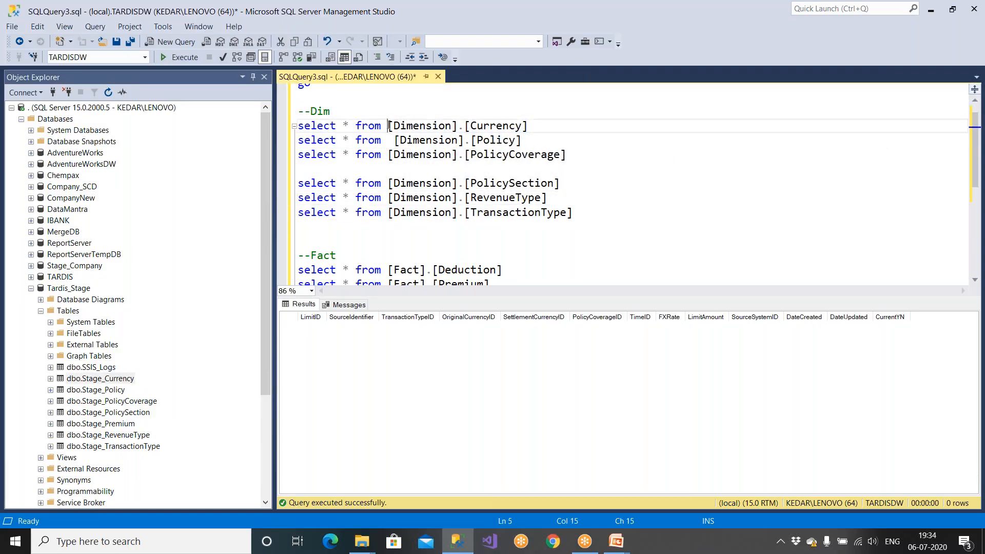
drag(389, 126, 529, 126)
drag(394, 140, 540, 137)
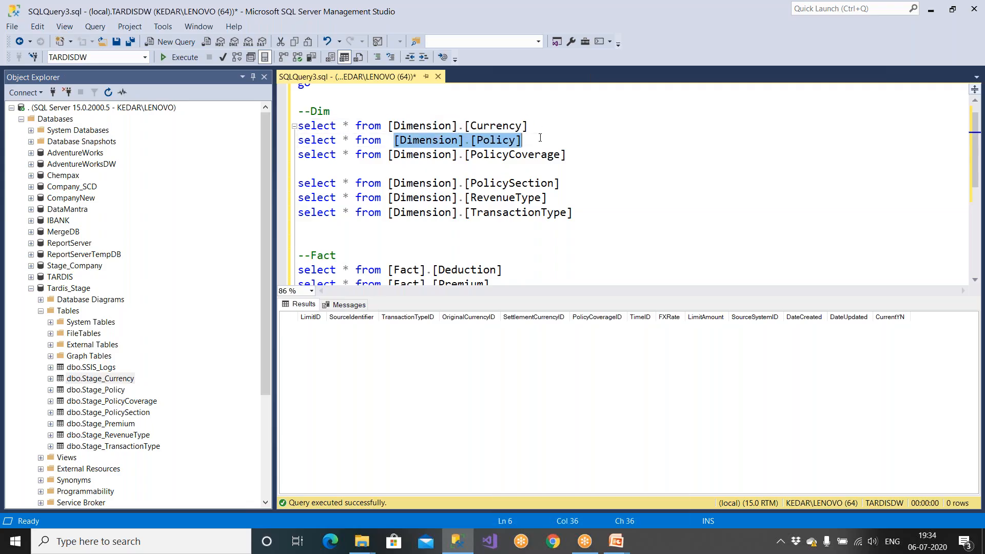
click(121, 392)
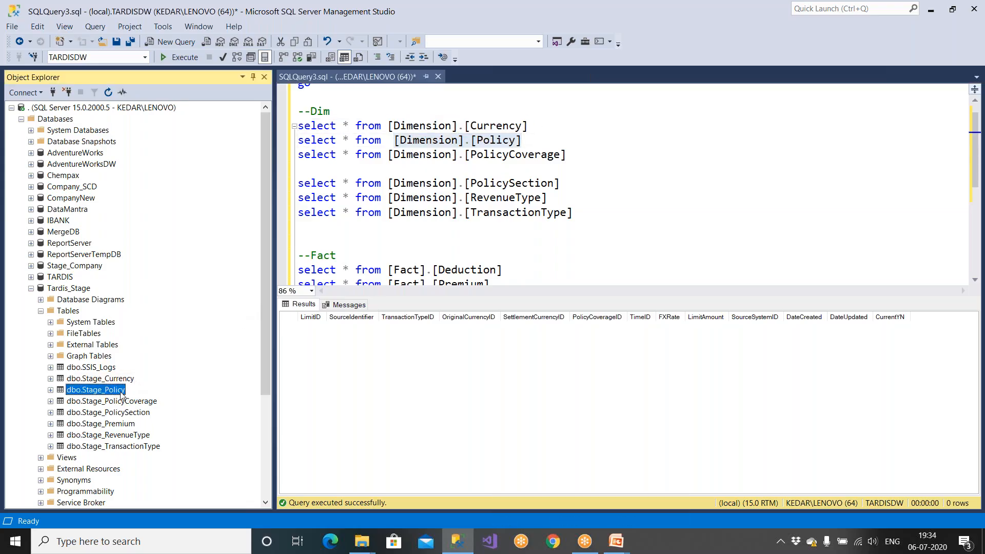
click(402, 172)
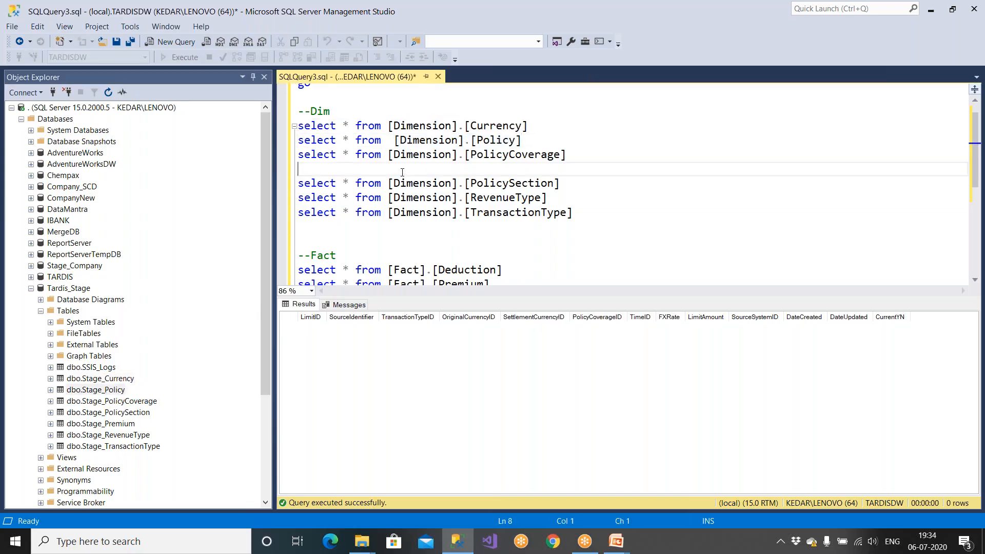
drag(394, 140, 531, 136)
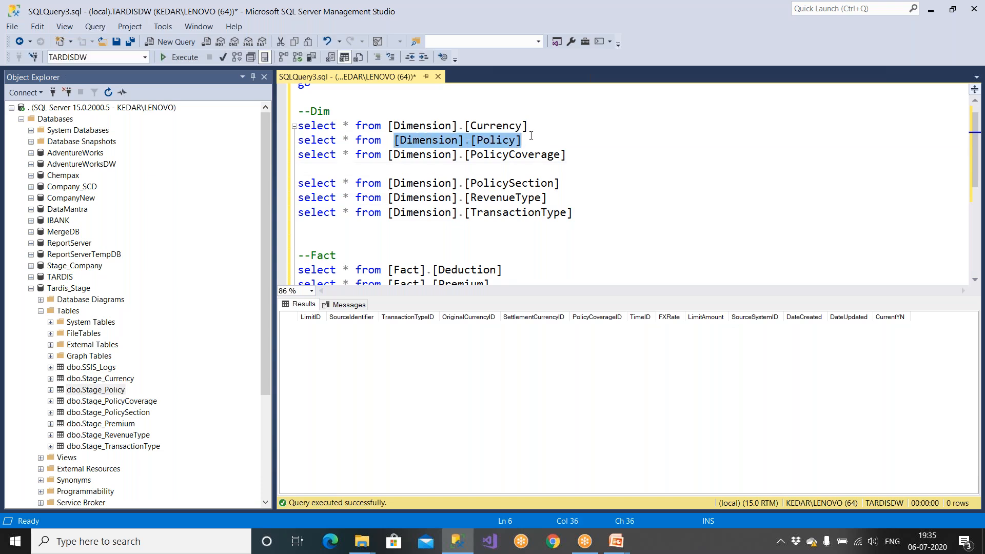
click(152, 402)
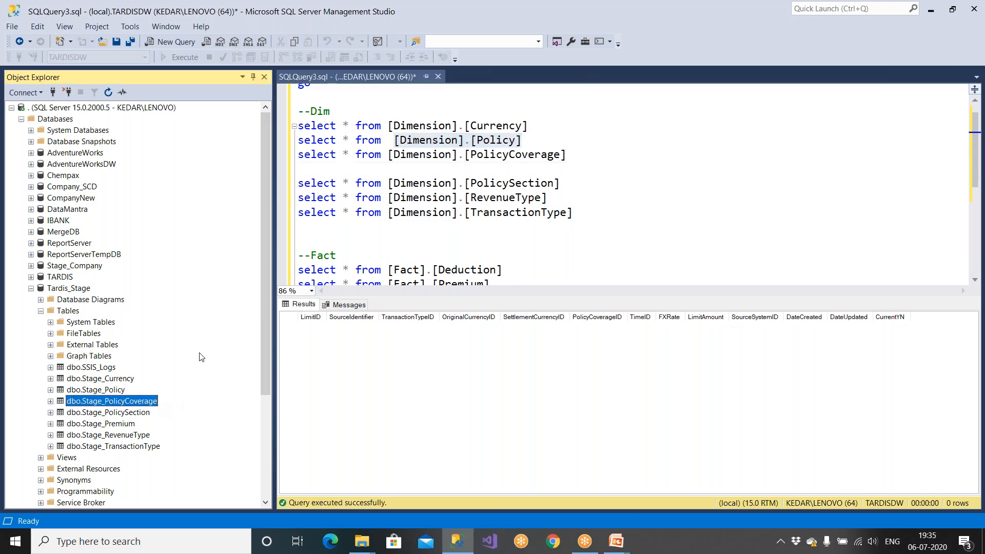
drag(387, 155, 567, 156)
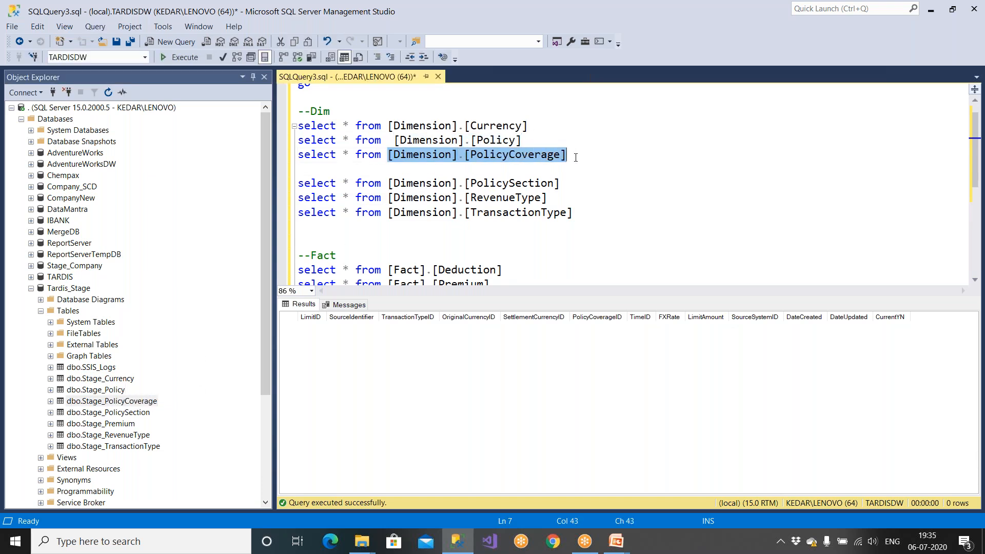
drag(388, 155, 594, 158)
Step: Execute all six Dimension select statements together, followed by the three Fact select statements as a second batch
drag(594, 213, 277, 117)
click(199, 60)
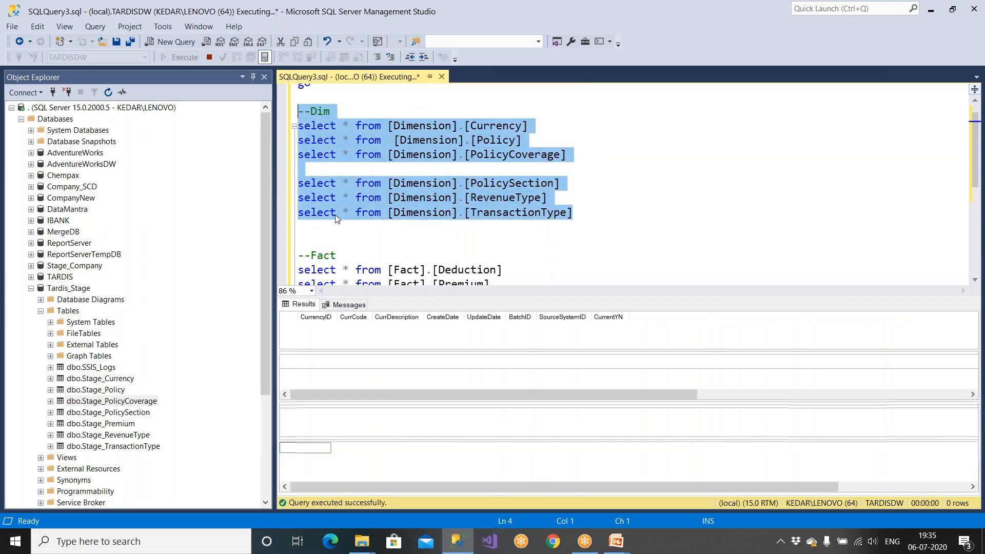
scroll(481, 272, down, 1)
drag(482, 259, 298, 226)
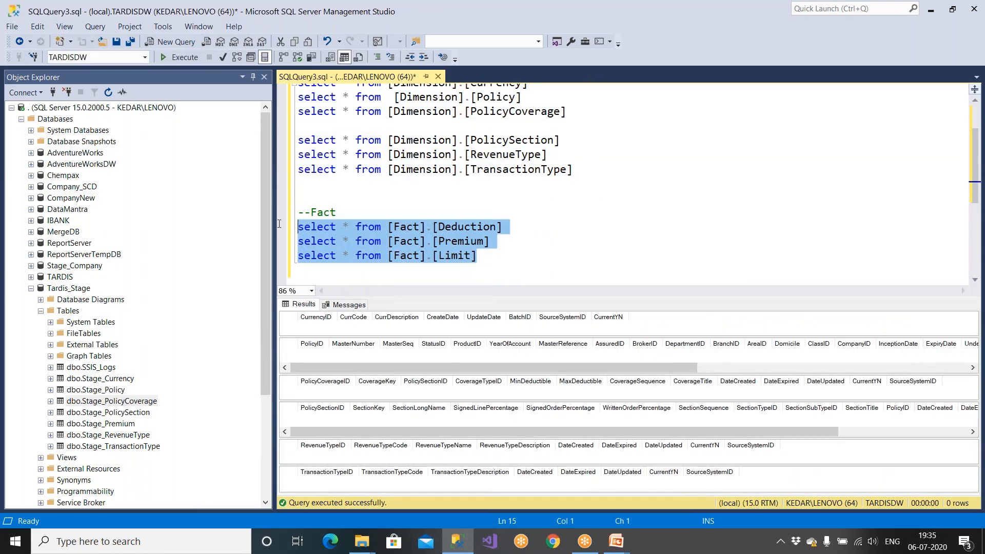
click(169, 61)
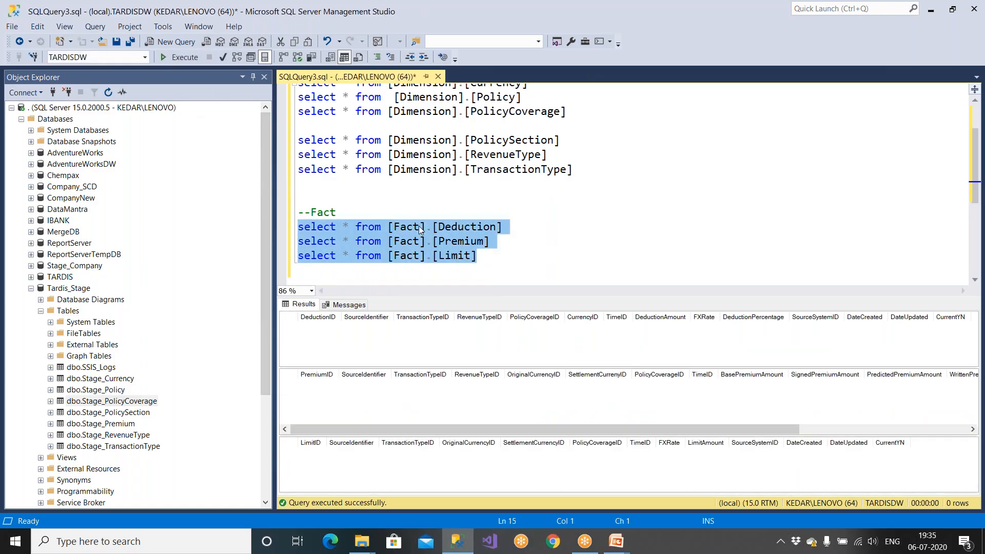
Step: Hide the query results so the whole script from use TARDISDW to the Fact statements is in view
click(512, 233)
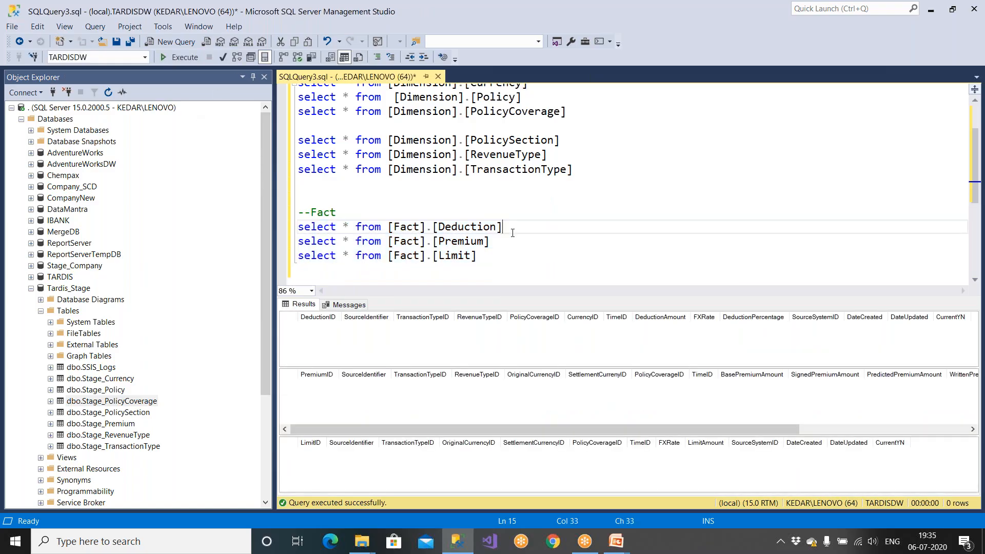
key(ctrl+r)
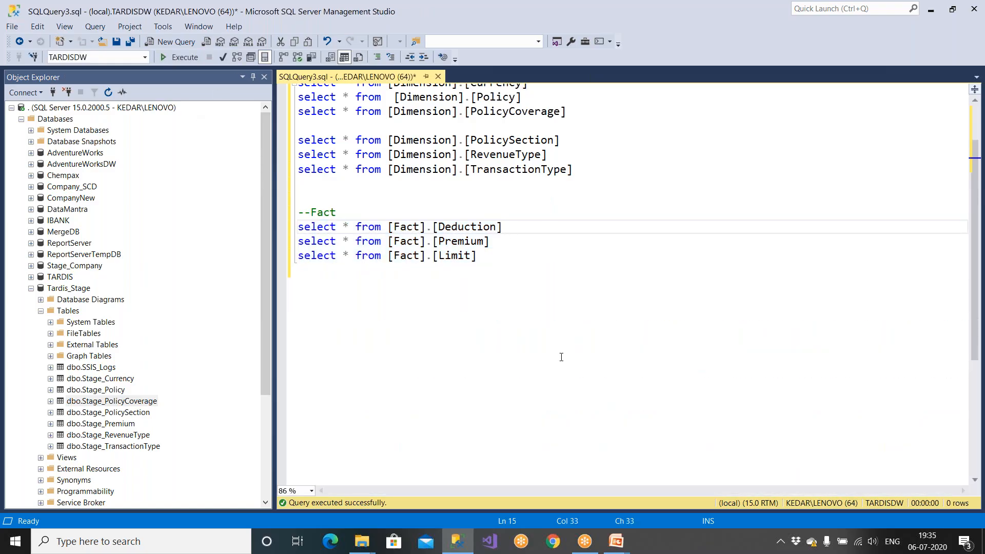
scroll(561, 357, up, 2)
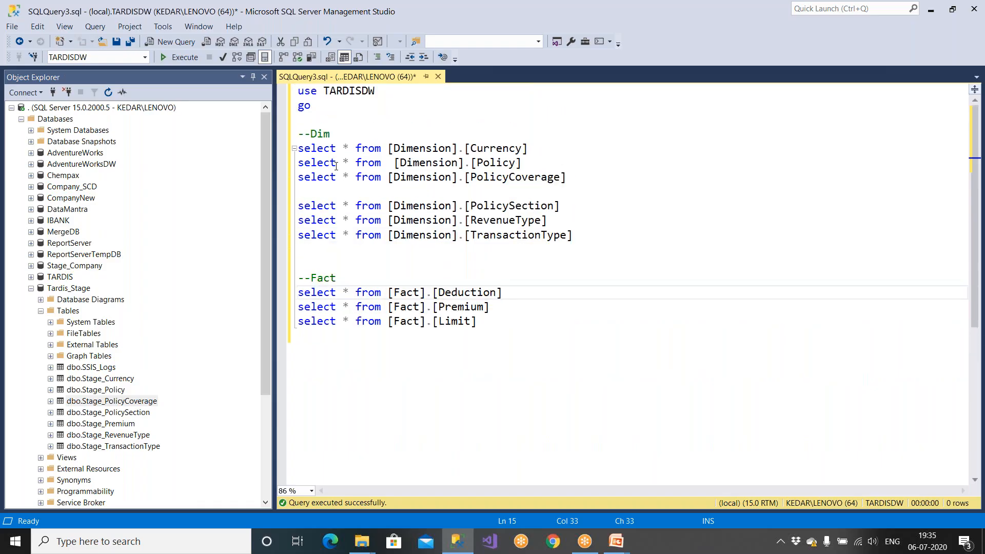
Step: Add the comment --DWH Architect above the --Dim comment, followed by a blank line
click(337, 117)
key(Return)
text(--DWH Architect)
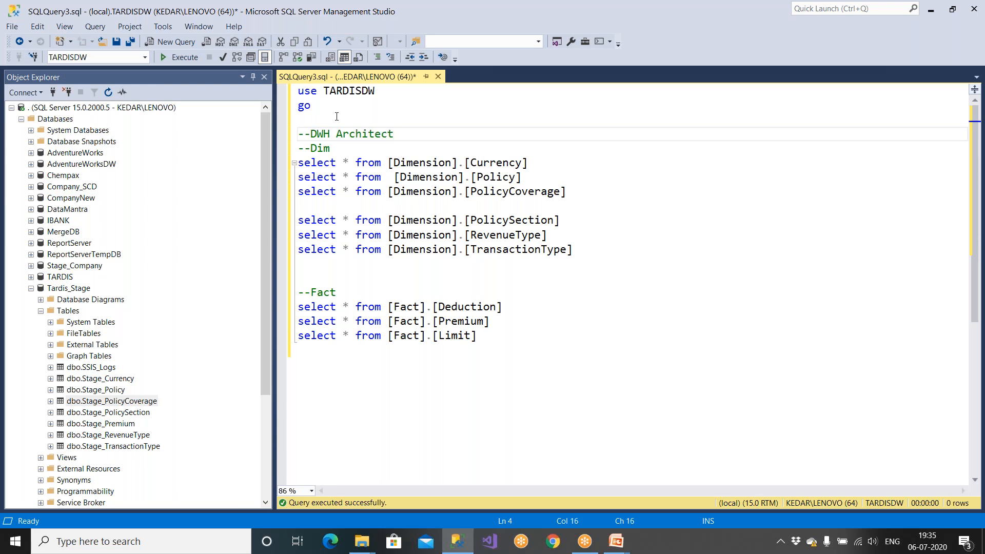
key(Return)
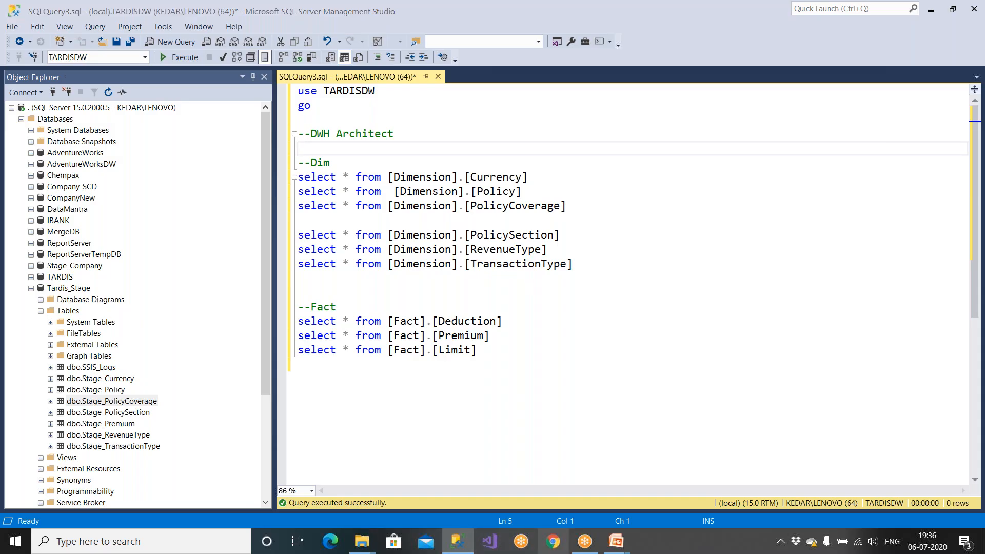
Step: Switch to Chrome, search Google for the trainer's data warehouse videos and open "01 DWH - Intro to Data Warehouse"
click(552, 542)
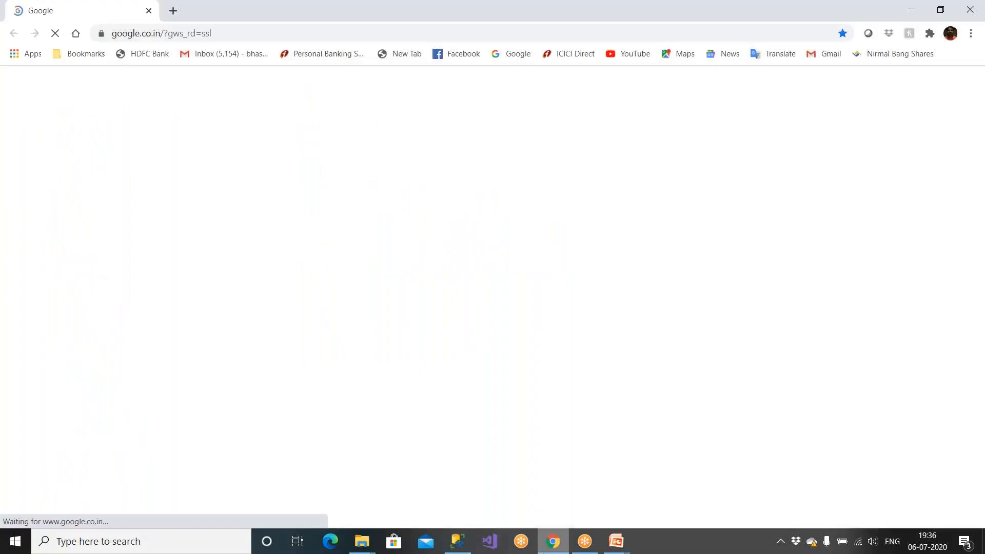
text(bhaskar)
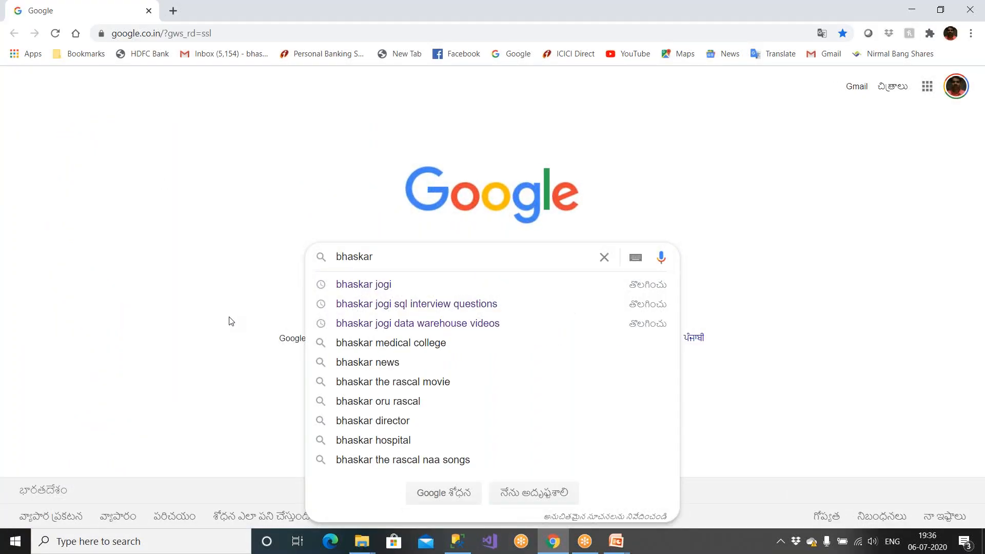
click(424, 324)
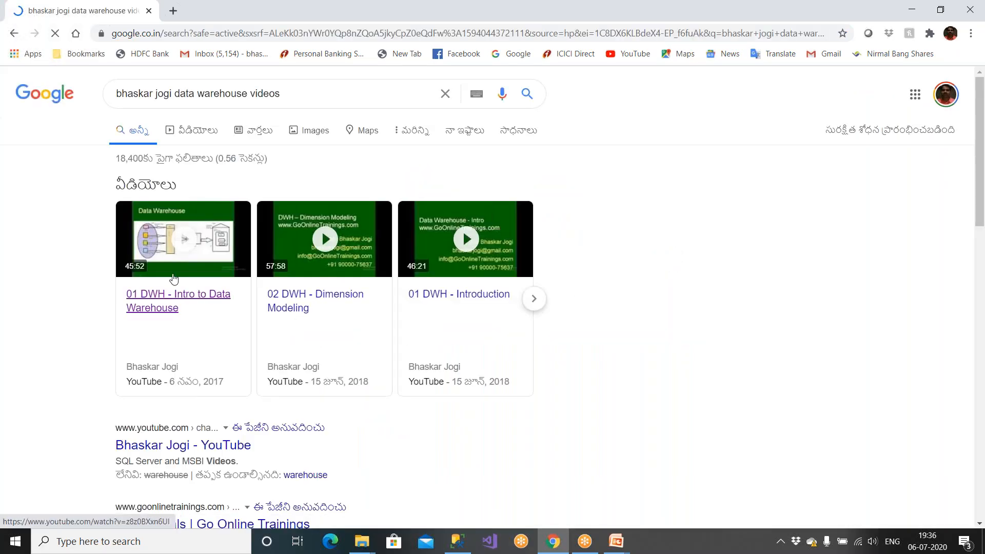
click(168, 302)
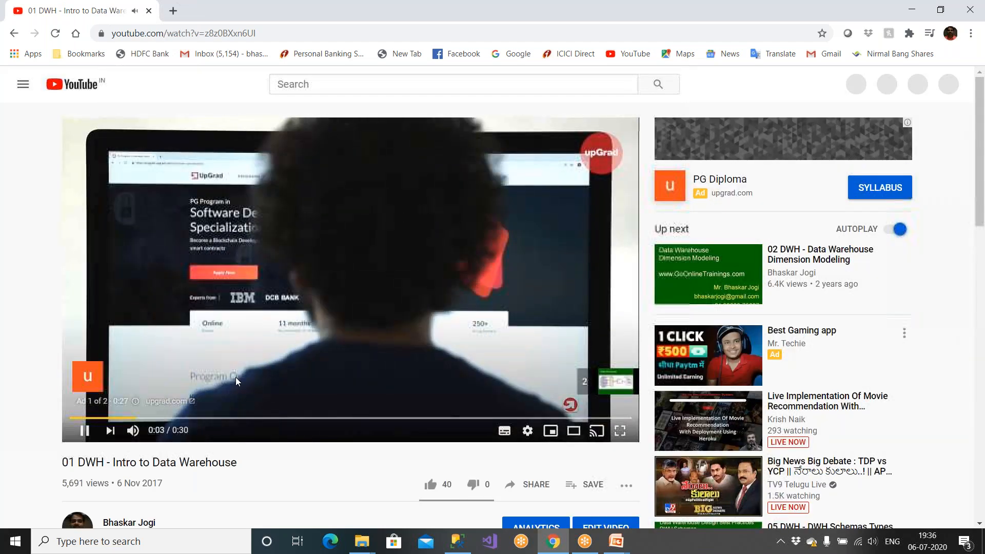
Step: Skip the ad, pause the data warehouse intro video and close the browser to return to SQL Server Management Studio
scroll(235, 377, down, 5)
scroll(352, 352, up, 5)
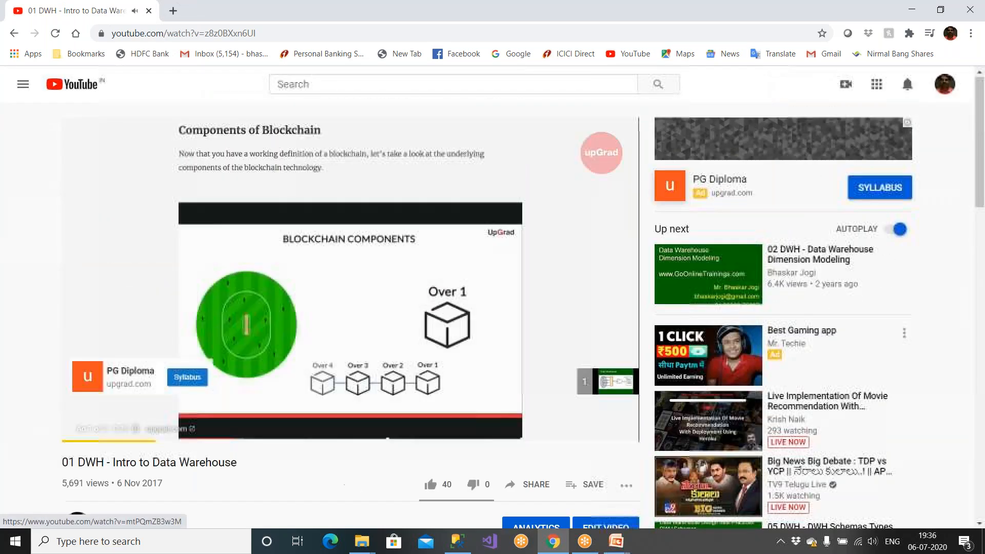
click(595, 381)
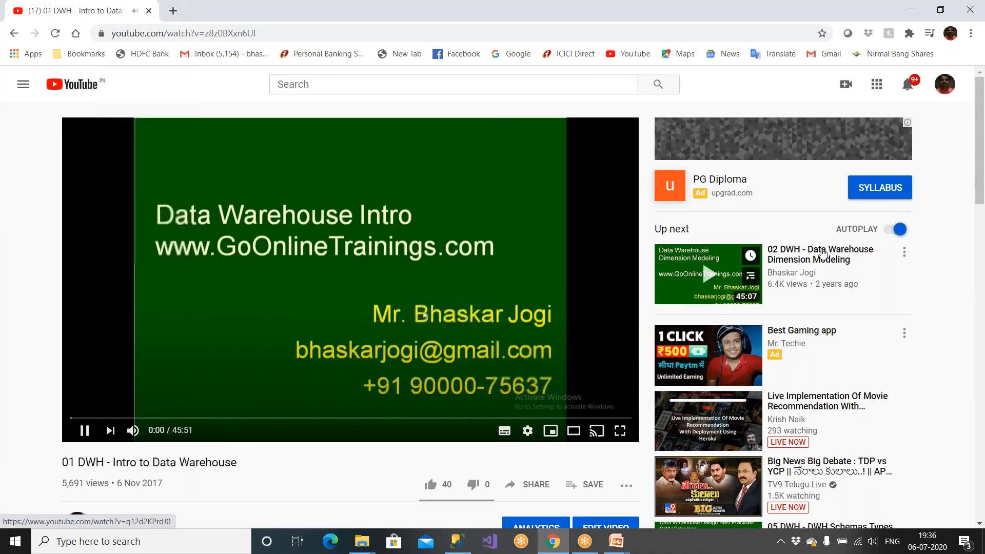
click(373, 253)
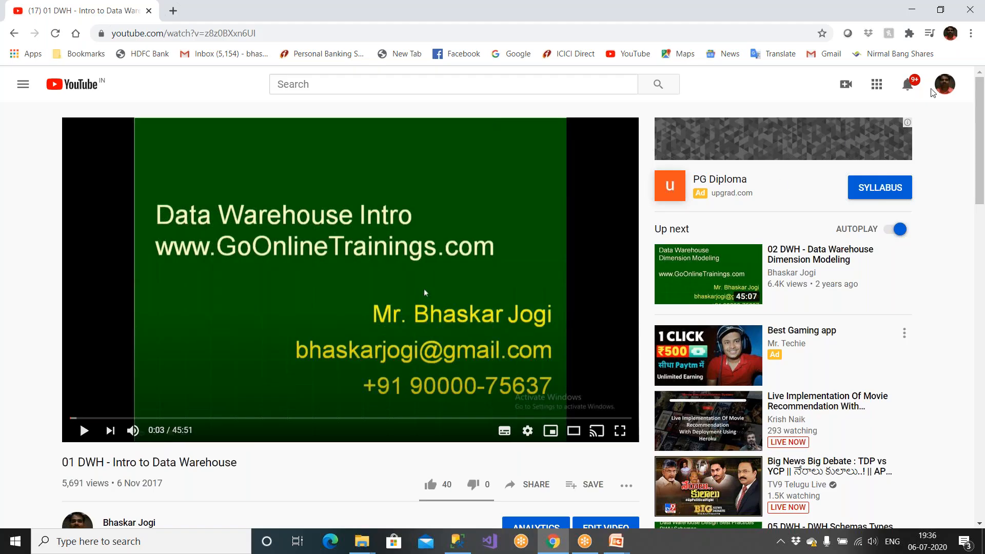
click(971, 10)
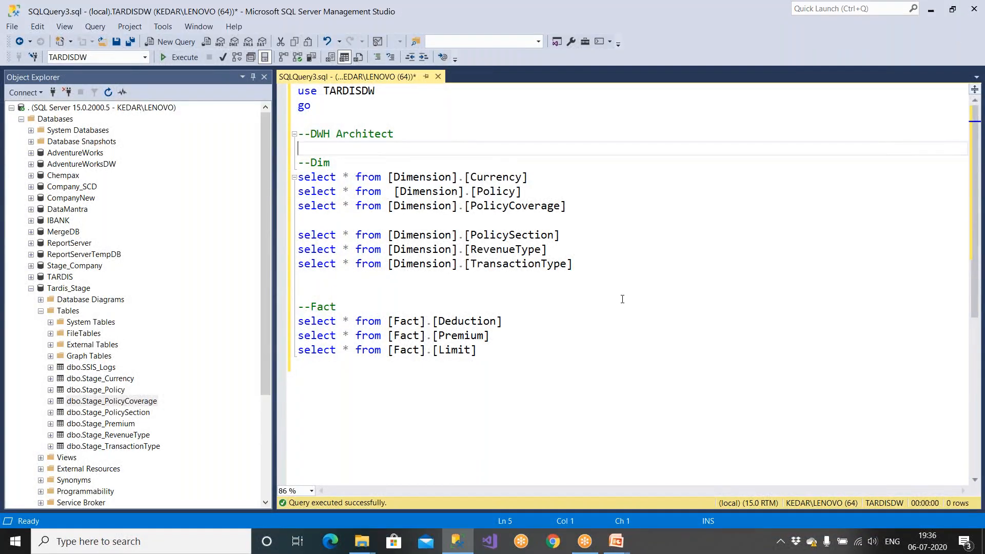
Step: Highlight the Deduction fact statement and the TransactionType and PolicySection dimension statements in turn to review them
drag(509, 325, 298, 322)
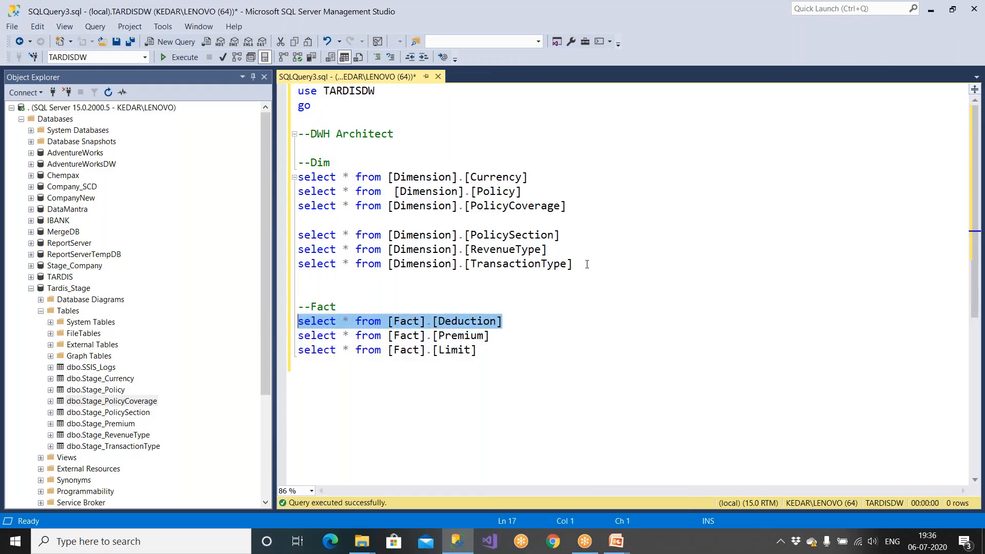
drag(583, 262, 298, 263)
click(559, 249)
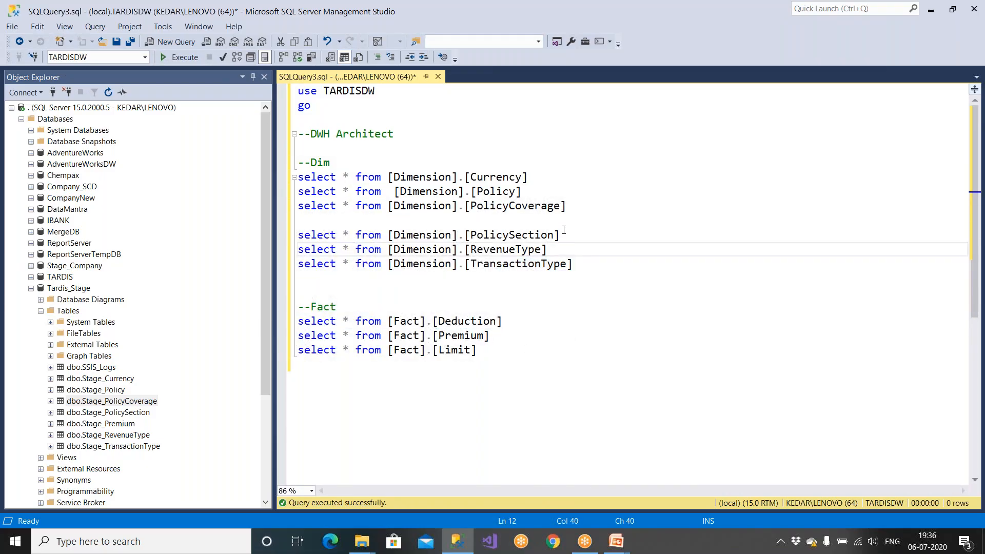
drag(562, 234, 297, 236)
drag(504, 321, 297, 322)
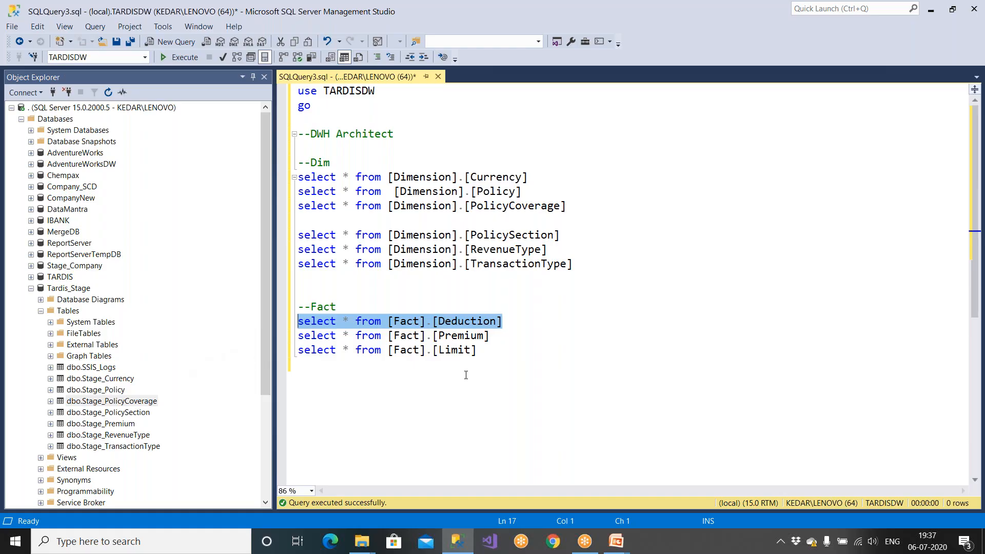
click(375, 379)
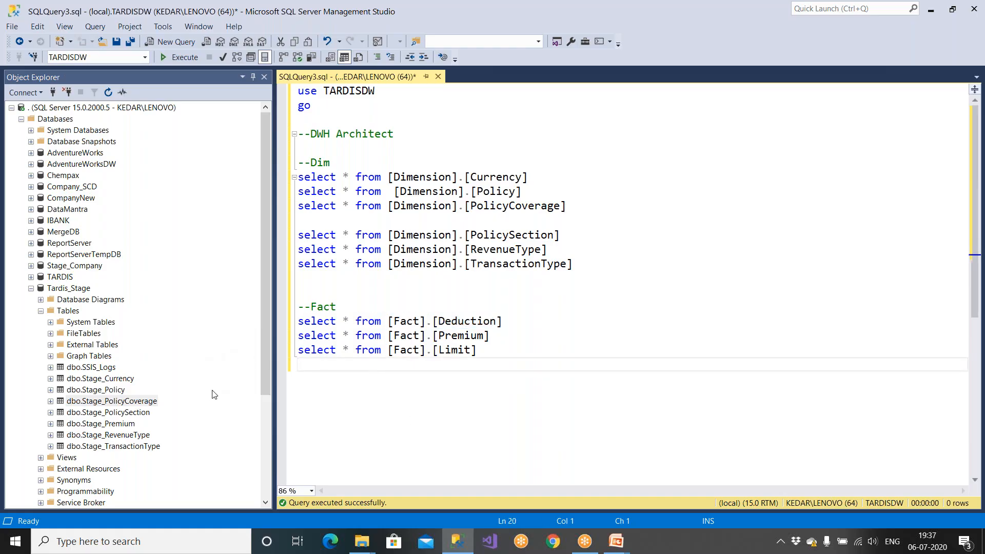
Step: Compare the Deduction, Premium and Limit fact tables in the script with the Stage_ tables of Tardis_Stage
double_click(440, 317)
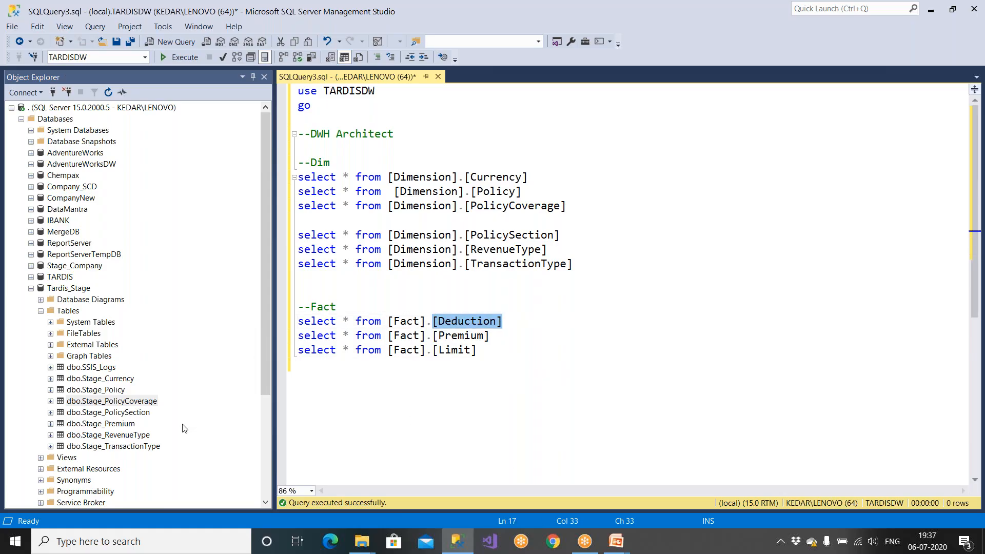
click(126, 446)
click(124, 391)
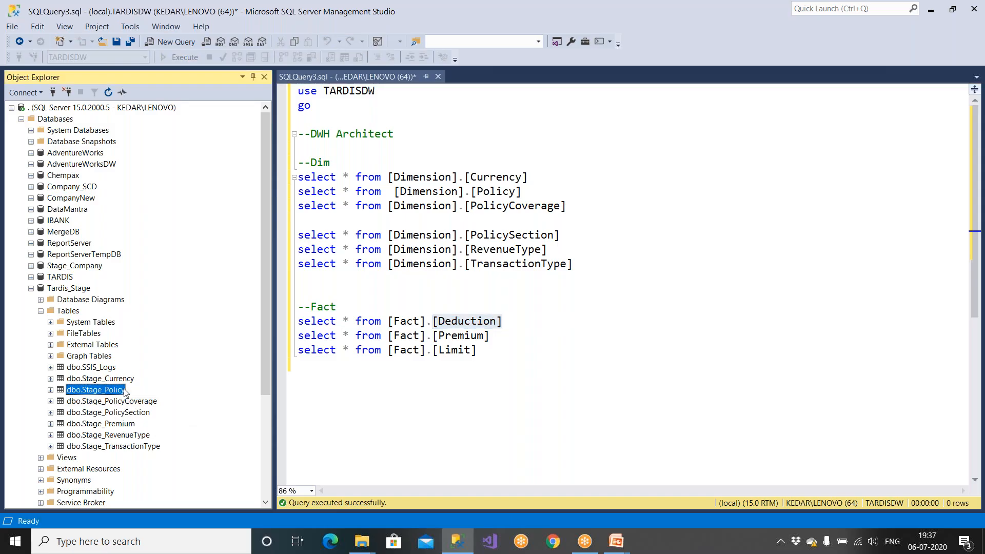
click(433, 352)
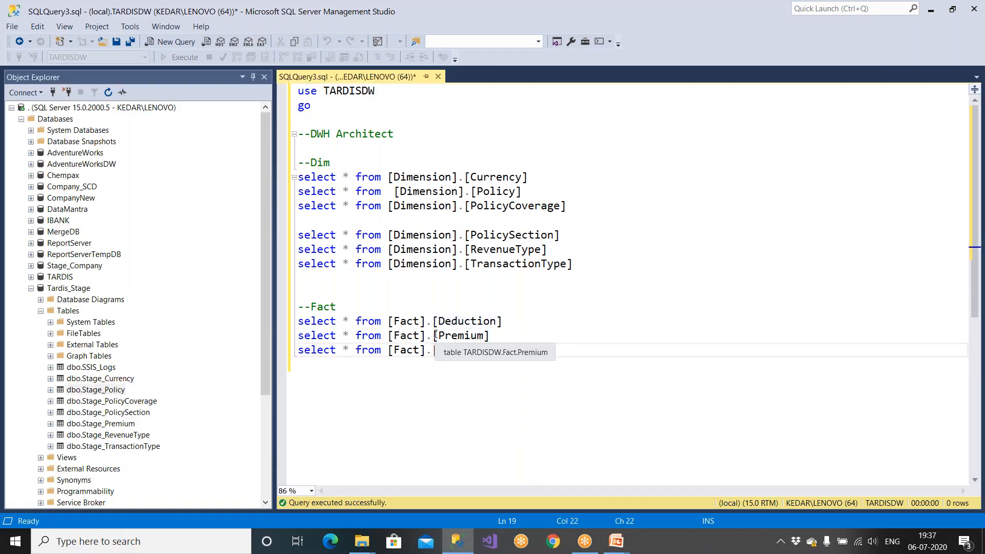
drag(432, 336, 501, 336)
drag(433, 350, 477, 351)
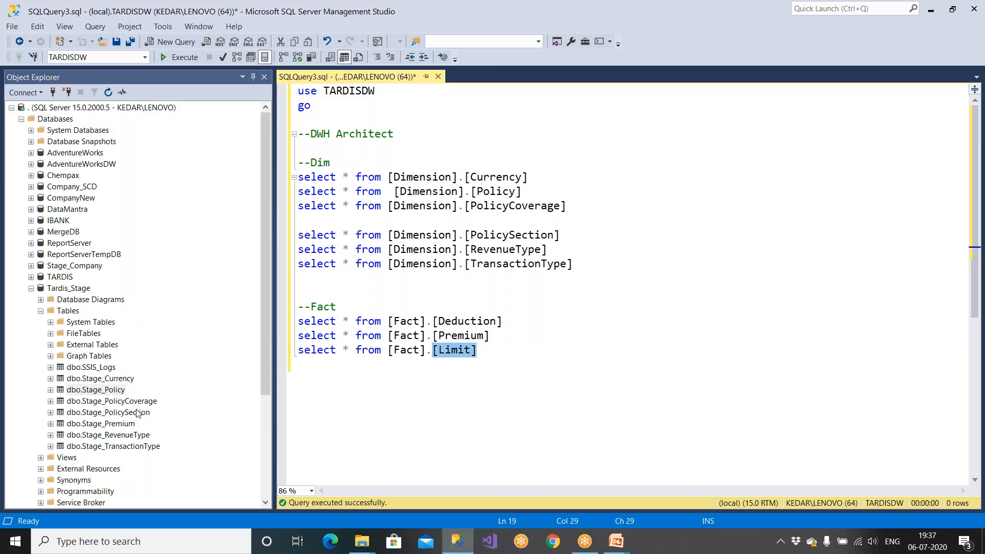
click(466, 385)
drag(487, 352, 300, 322)
click(601, 313)
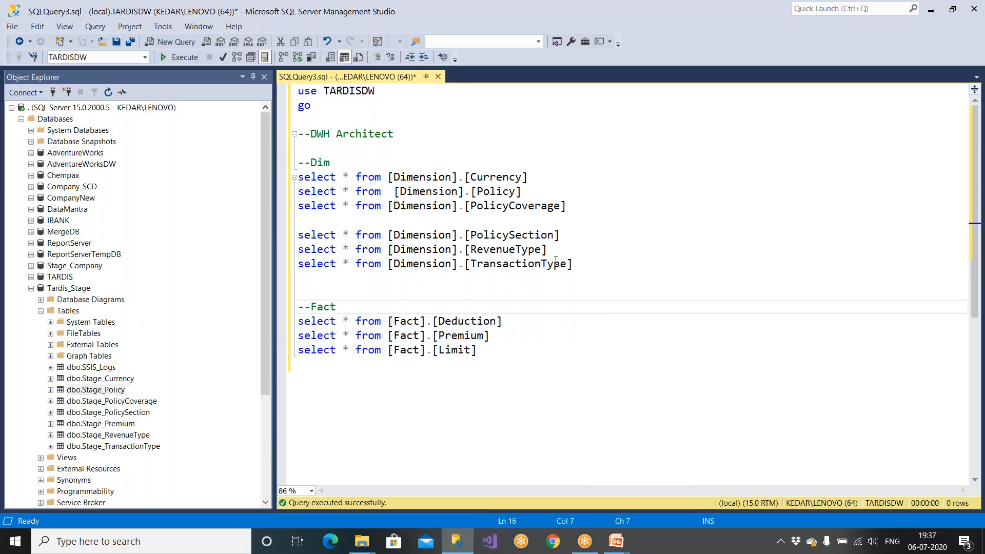
Step: Remove the extra space before [Dimension].[Policy] in the Policy select statement
drag(560, 235, 463, 236)
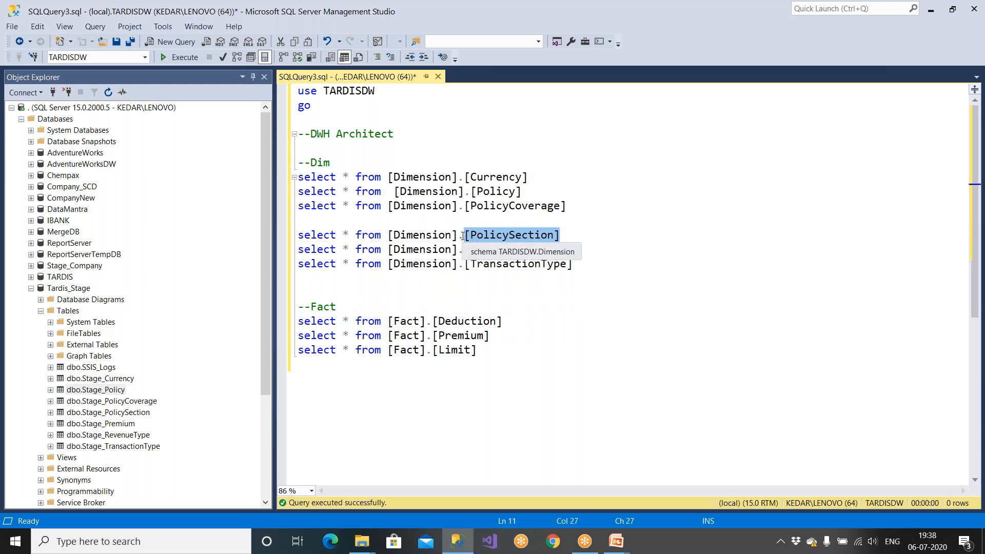
click(389, 192)
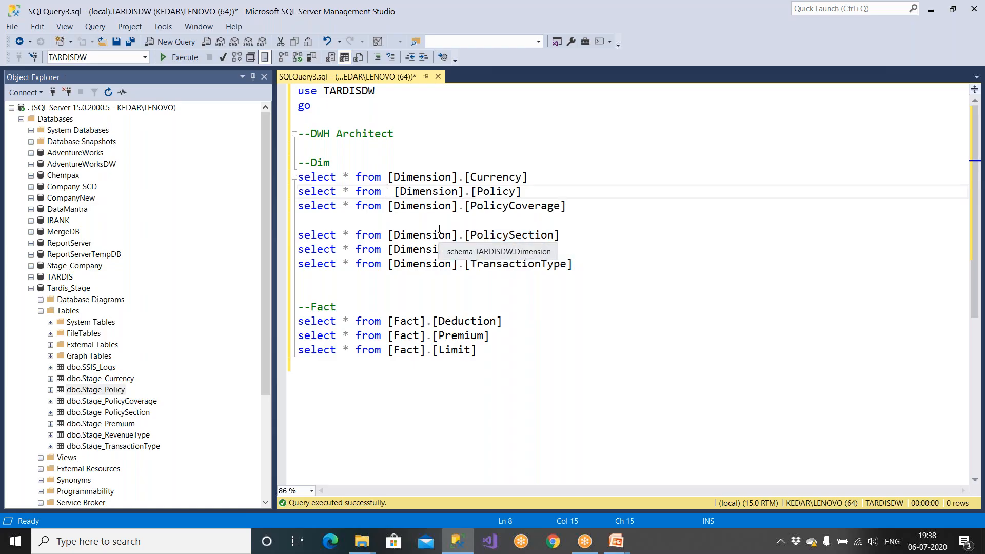
key(Delete)
Step: Review the Dimension and Fact blocks and insert an extra blank line above the --Fact comment
drag(579, 266, 297, 177)
drag(481, 351, 299, 307)
click(320, 287)
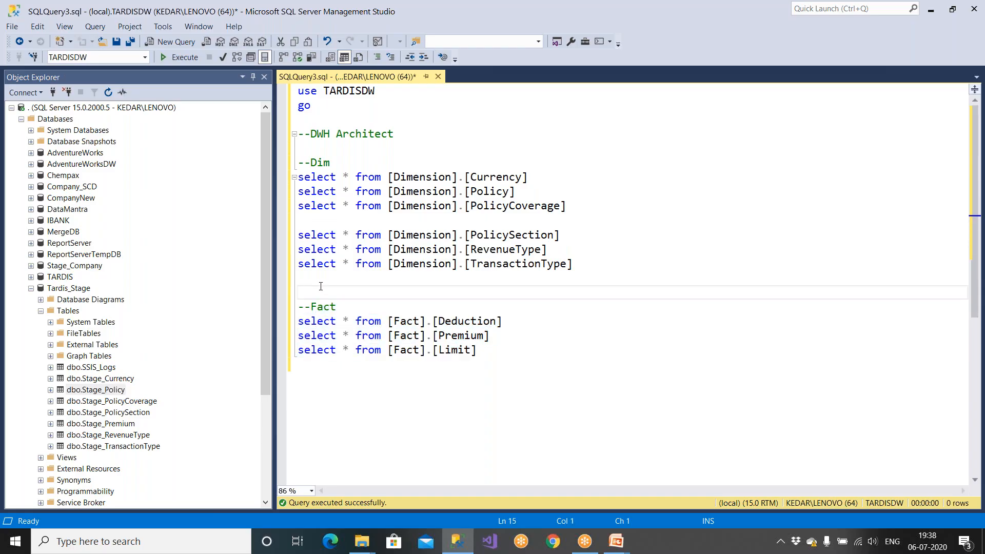
key(Return)
key(Up)
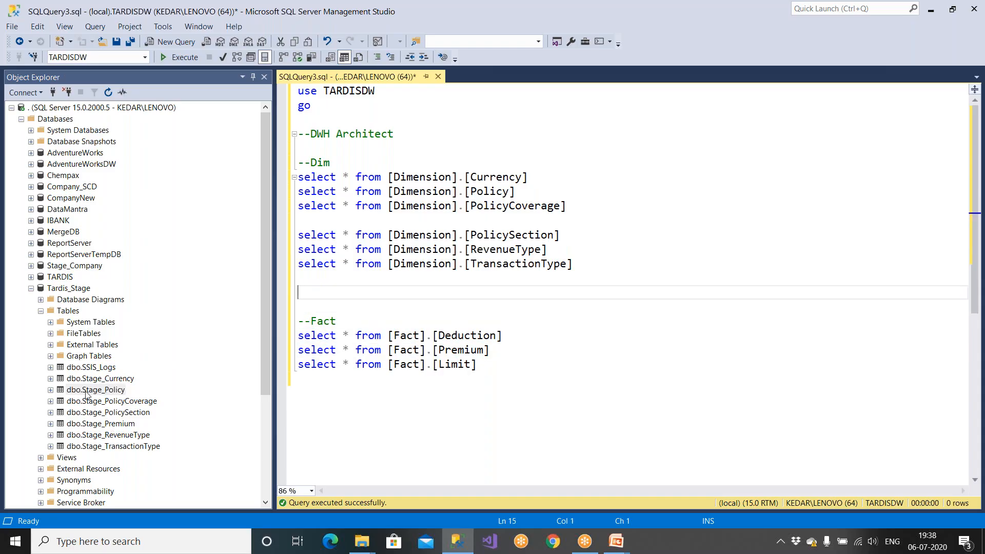
Step: Collapse the Tardis_Stage database and list the tables of the TARDISDW database
click(31, 288)
double_click(69, 300)
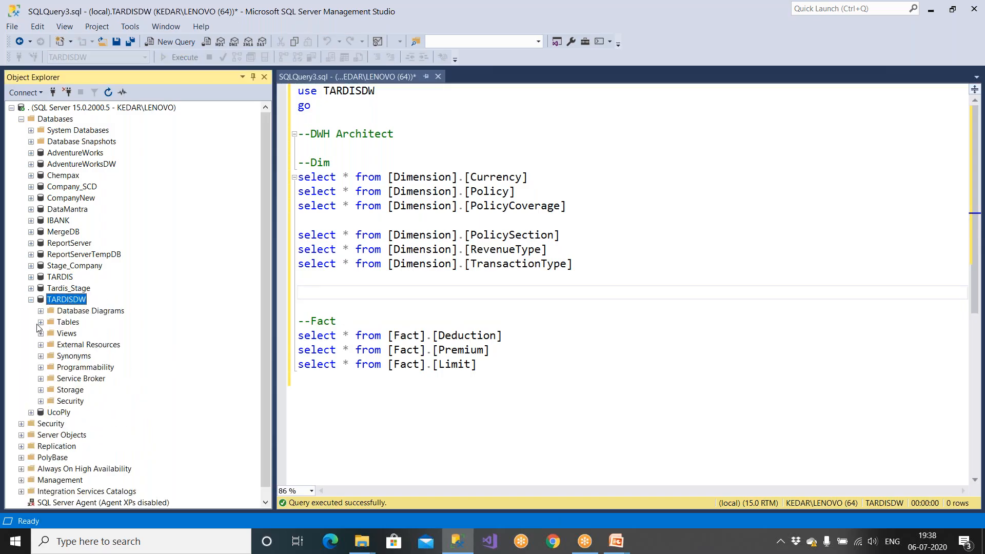
click(41, 322)
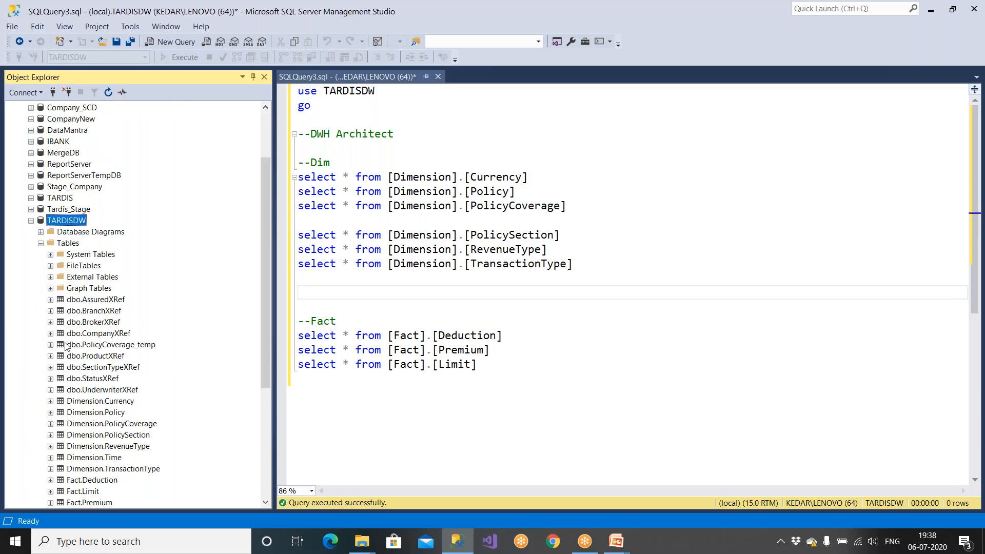
scroll(65, 346, down, 3)
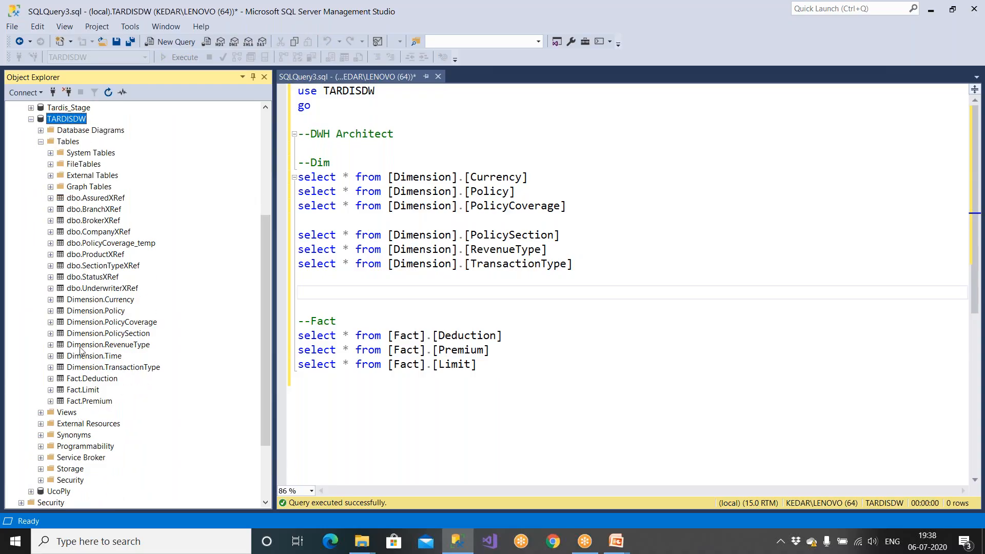
Step: Add the statement select * from [Dimension].[Time] above the --Fact comment, inserting the table name from Object Explorer
drag(104, 357, 344, 288)
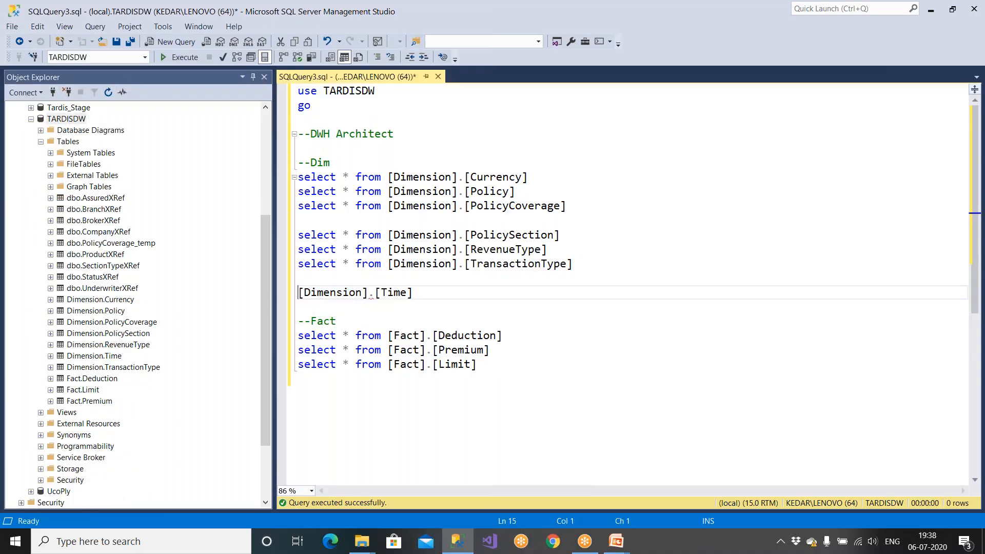
text(select )
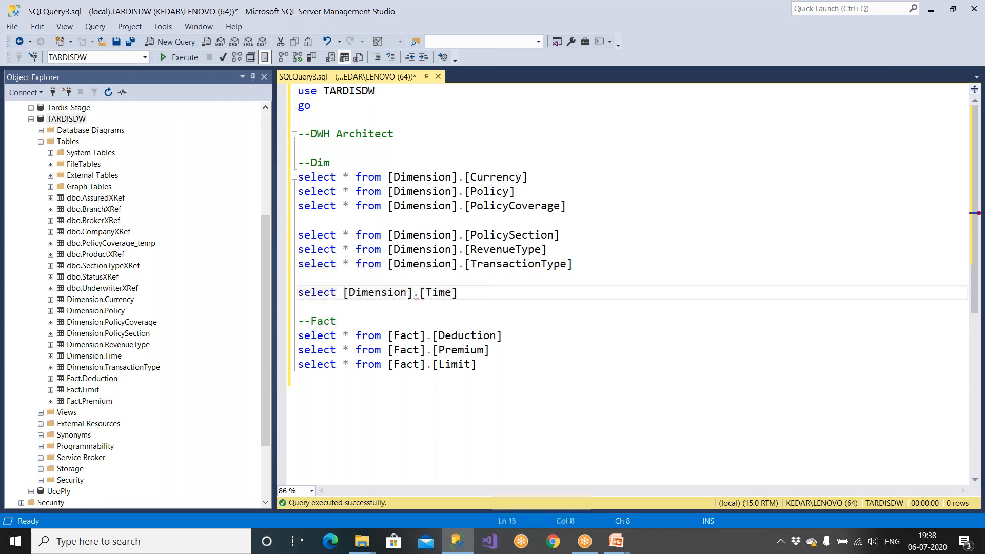
text(* from)
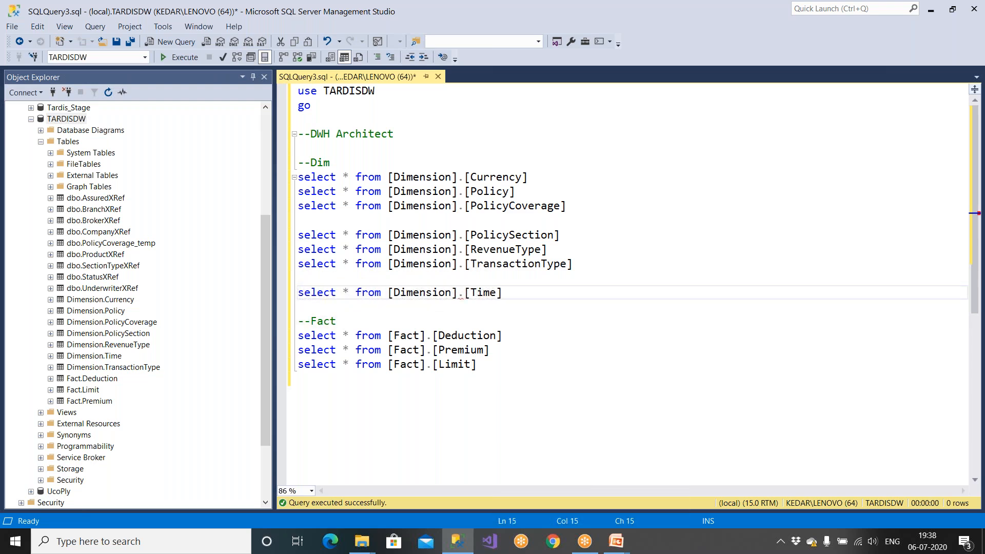
key(End)
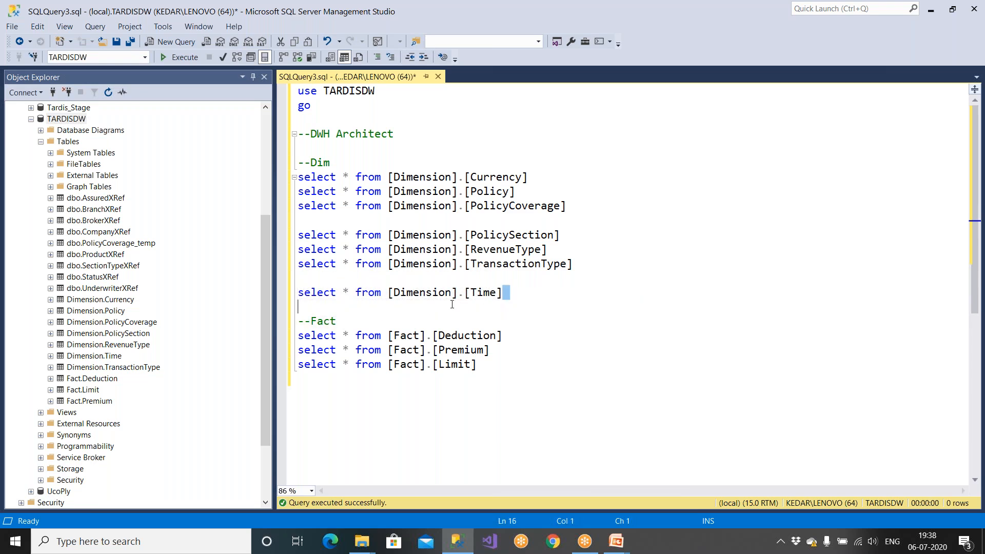
Step: Execute only the [Dimension].[Time] select statement and hide its results
key(shift+Home)
click(185, 57)
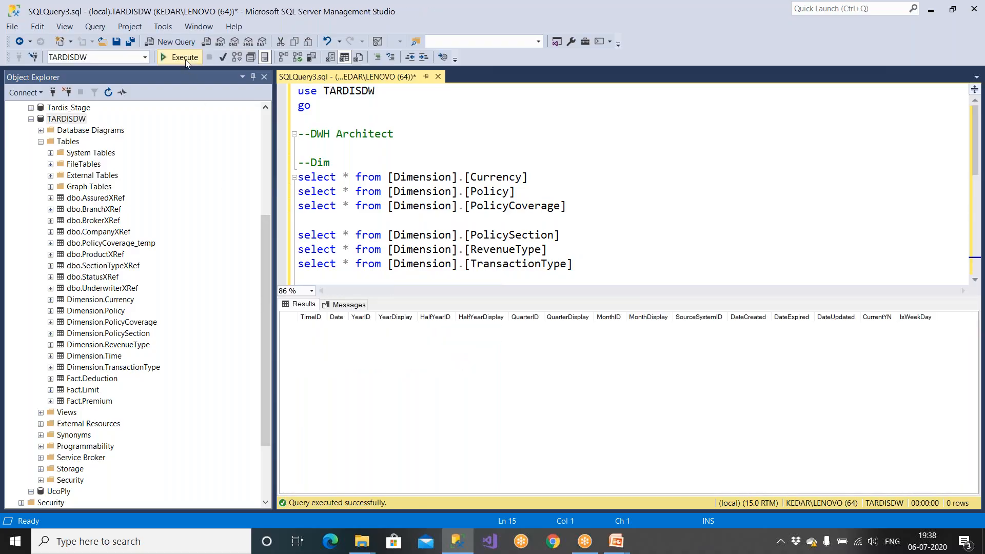
key(ctrl+r)
Step: Execute the Deduction, Premium and Limit fact select statements together, then hide the results
drag(477, 365, 298, 336)
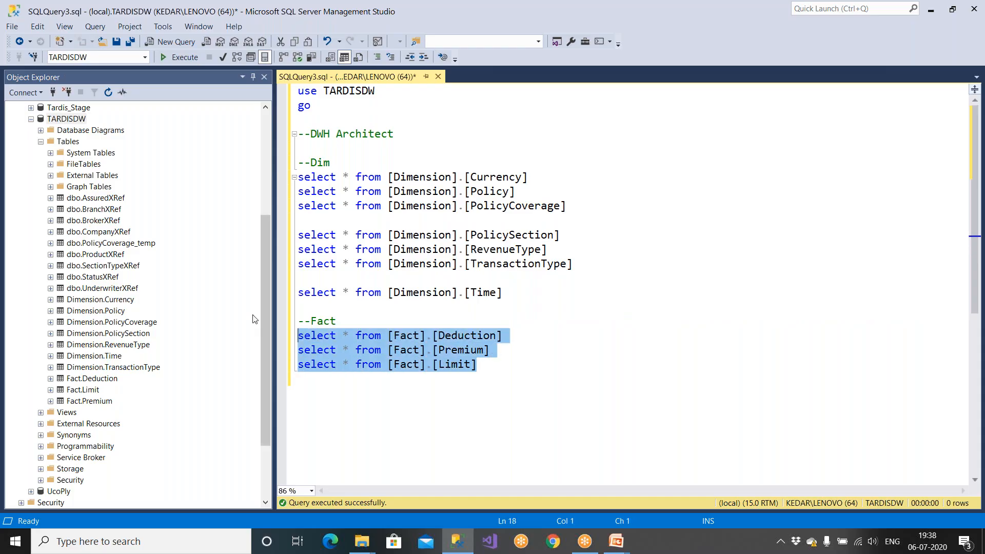
click(184, 57)
scroll(546, 246, down, 2)
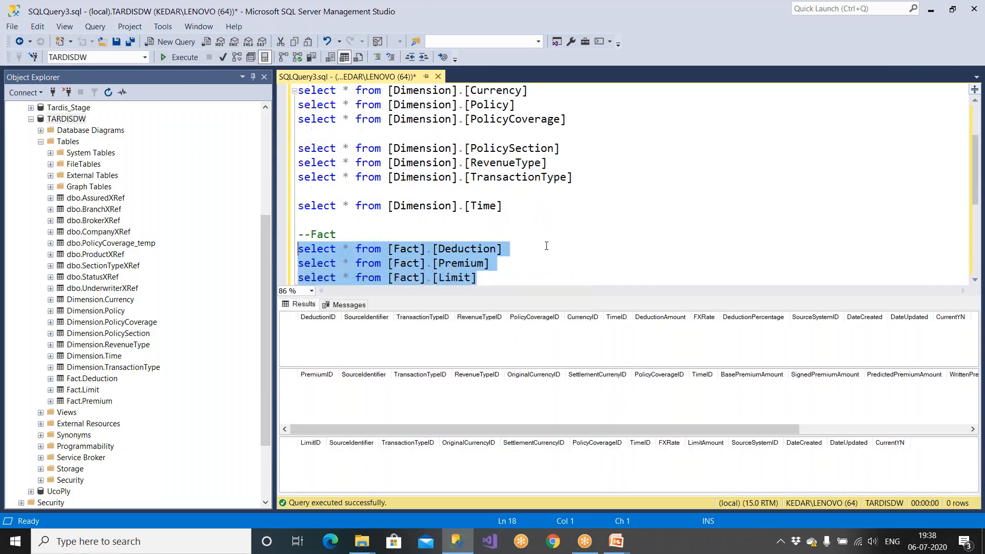
click(531, 214)
key(ctrl+r)
scroll(531, 214, up, 2)
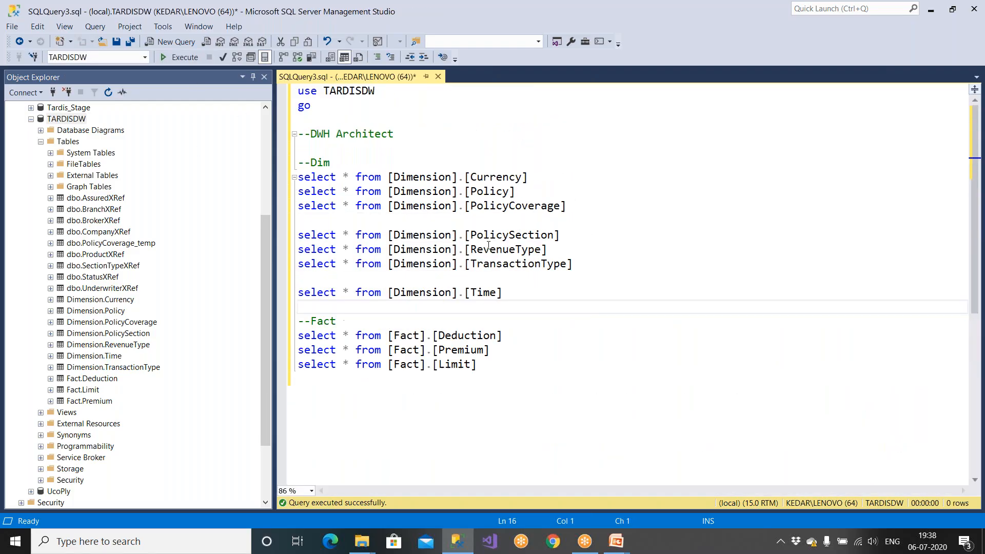
Step: Execute all the Dimension select statements together, from Currency through Time, and hide their results
key(shift+Up)
key(shift+Up)
key(shift+Up)
key(shift+Up)
key(shift+Up)
key(shift+Up)
key(shift+Up)
key(shift+Up)
key(shift+Up)
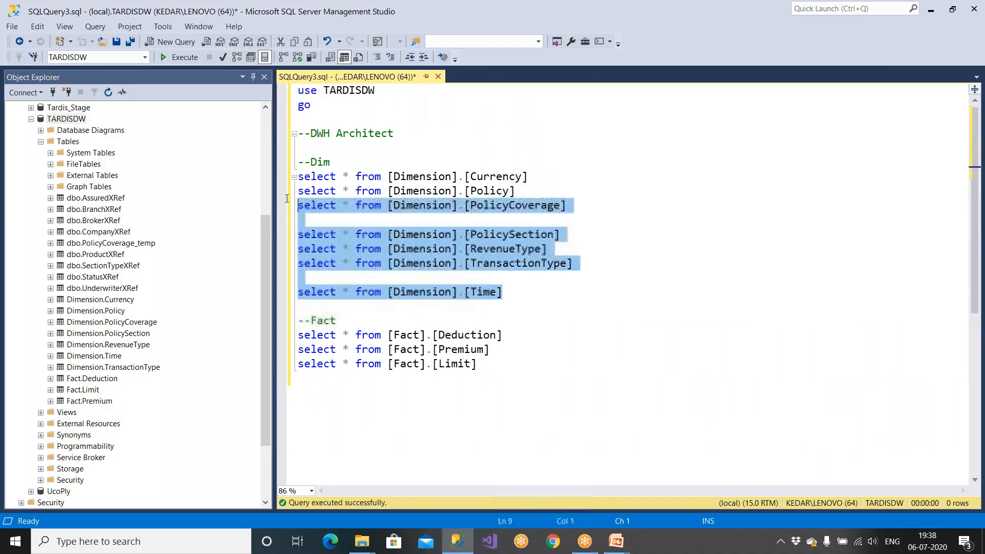
key(F5)
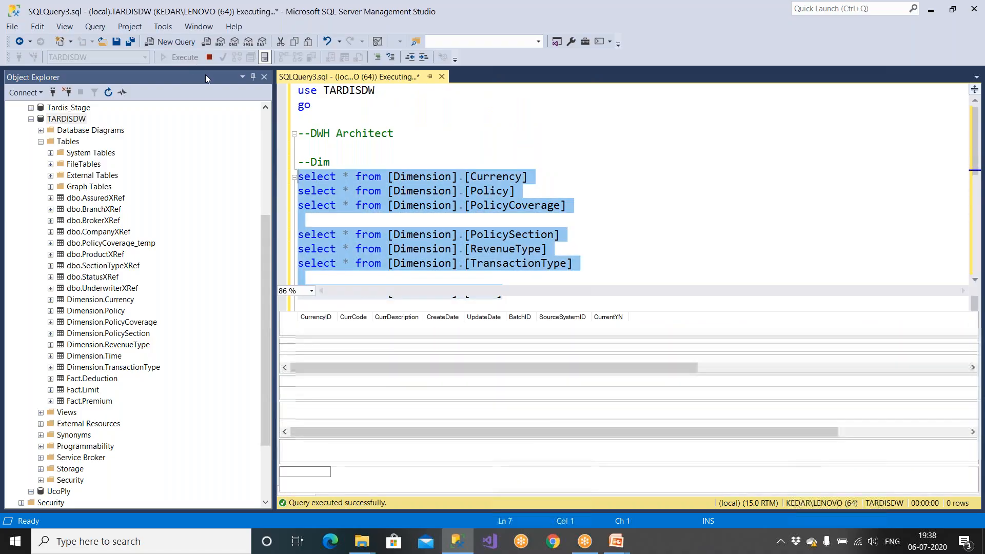
key(ctrl+r)
click(411, 305)
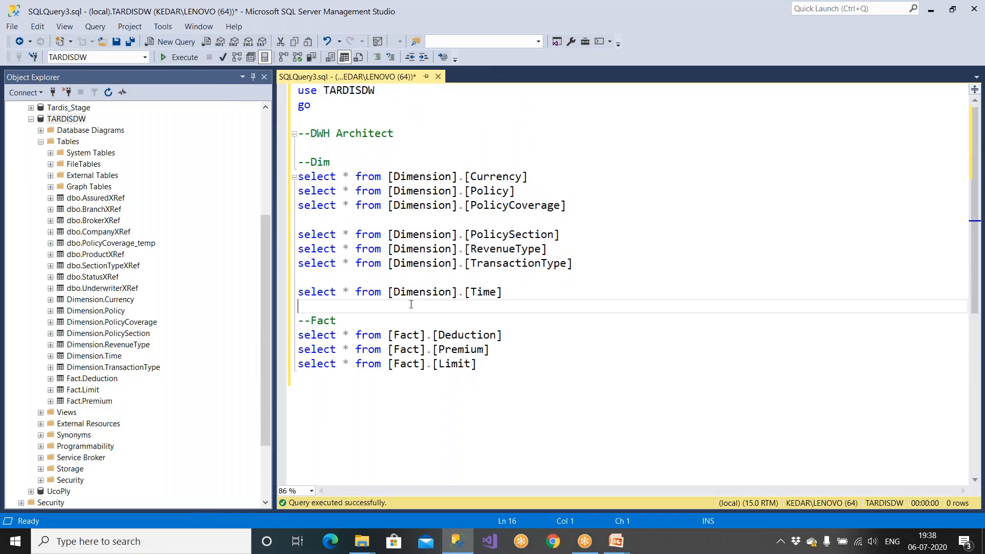
drag(504, 293, 291, 293)
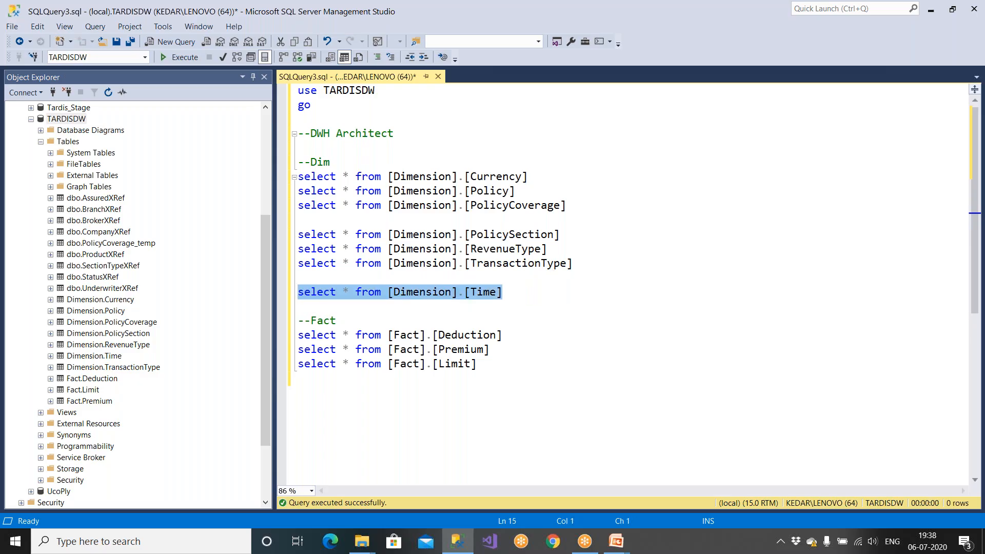
drag(598, 271, 284, 171)
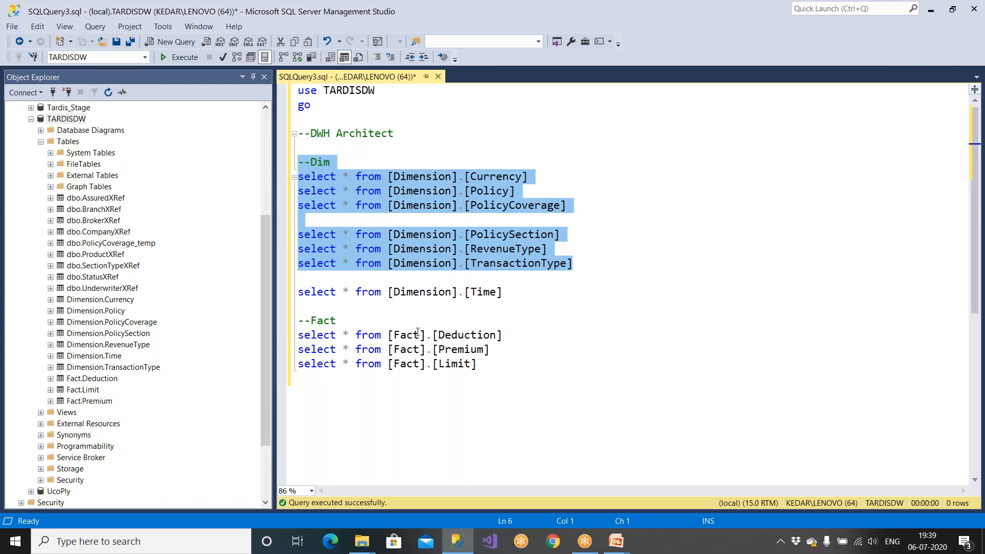
drag(482, 365, 298, 331)
click(544, 377)
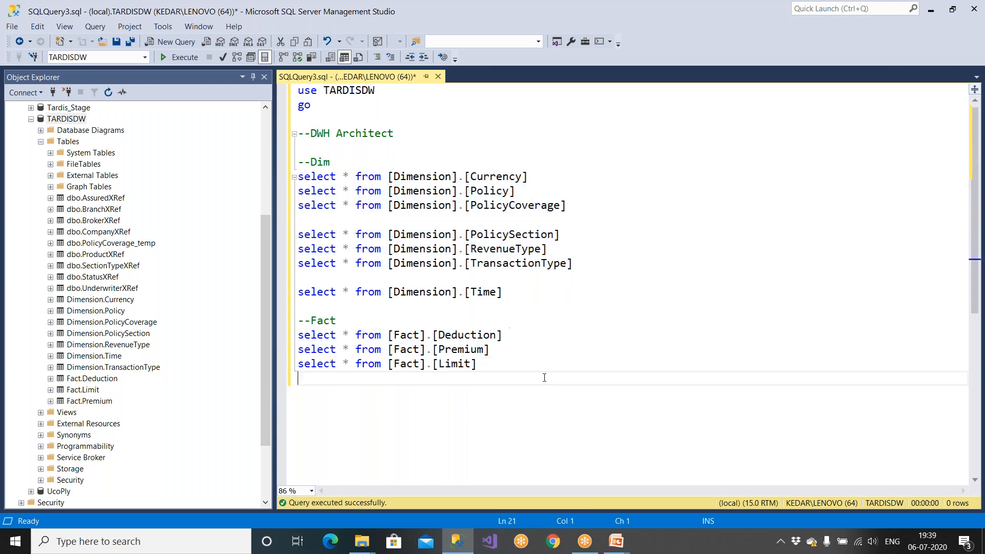
drag(544, 378, 206, 145)
click(589, 336)
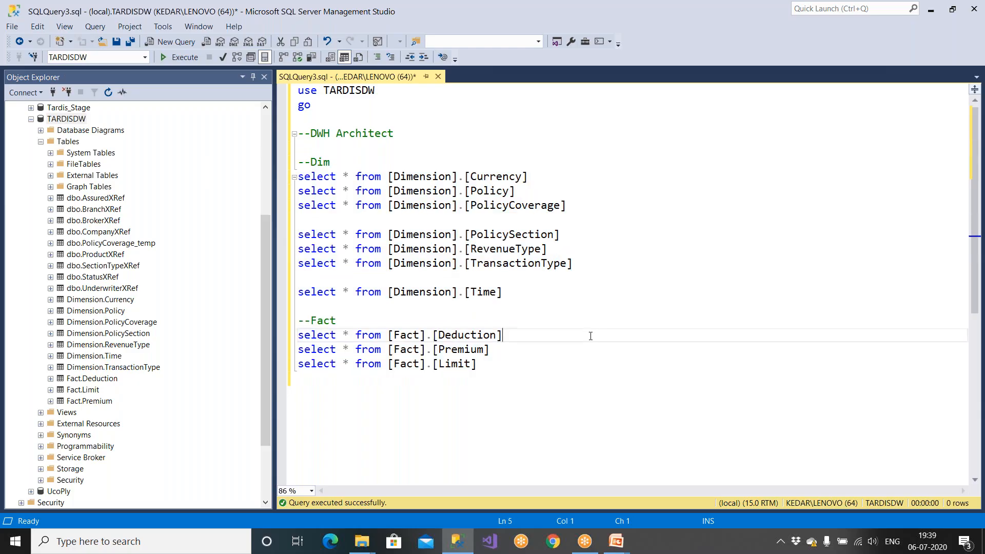
click(513, 364)
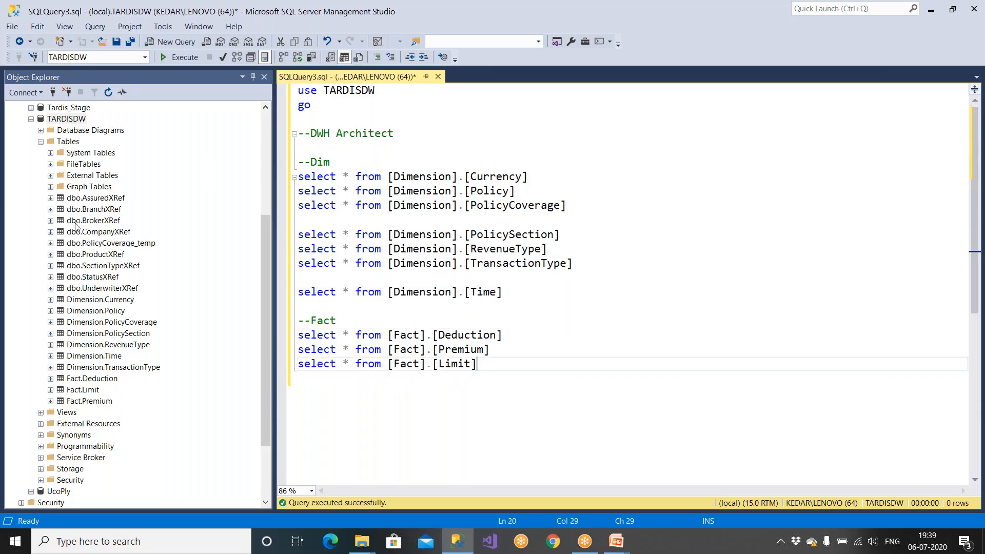
Step: Add the comment --Xref Tables below the Fact select statements, separated by a blank line
click(94, 201)
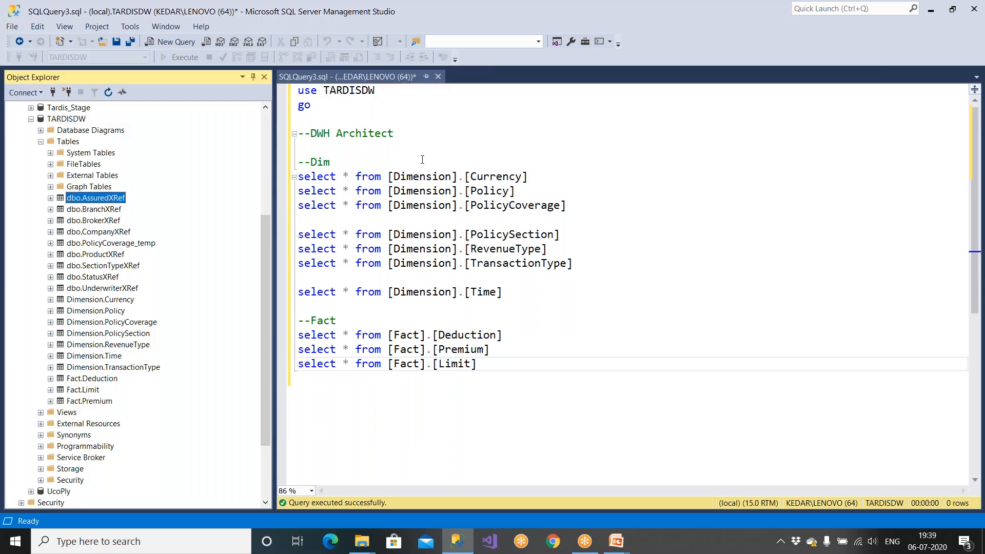
click(481, 368)
key(Return)
key(Return)
text(--X)
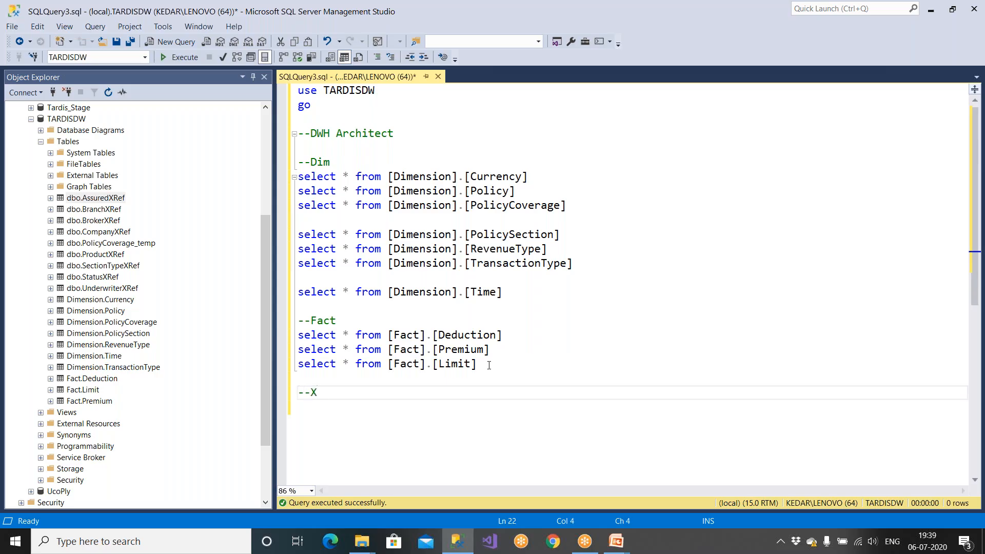
text(ref Tables)
Step: Add select * from [dbo].[AssuredXRef] under the --Xref Tables comment, inserting the table name from Object Explorer, and execute only that statement
drag(100, 203, 312, 417)
text(select * f)
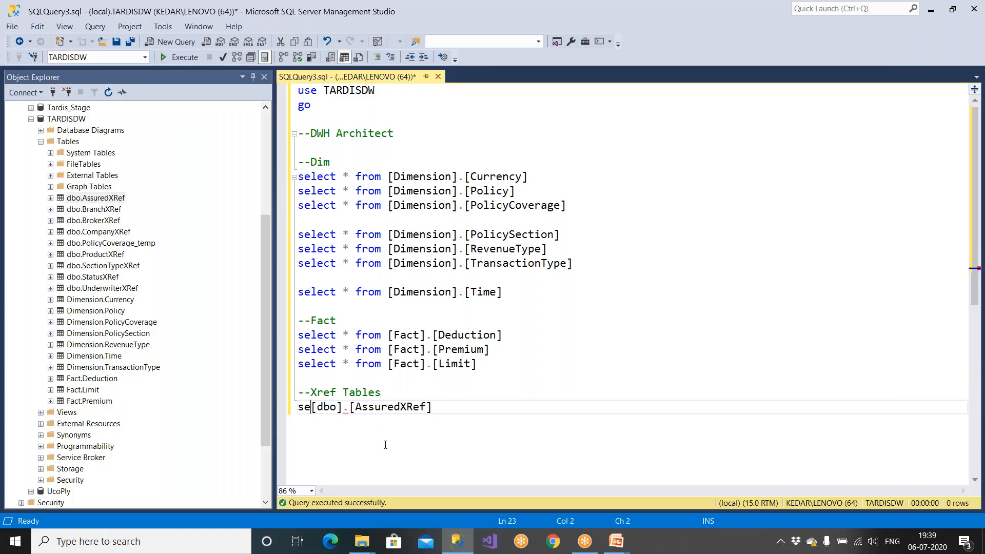
text(rom)
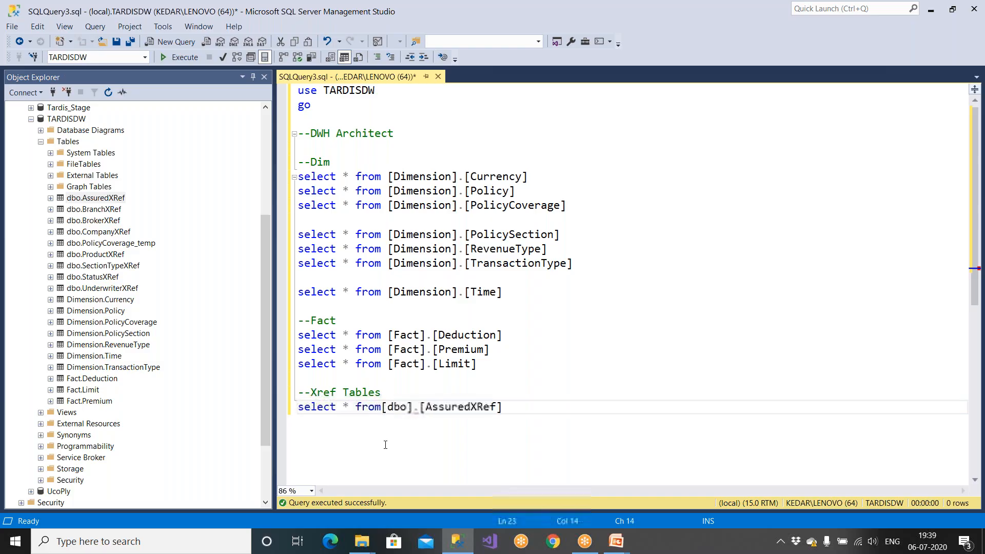
drag(520, 408, 297, 408)
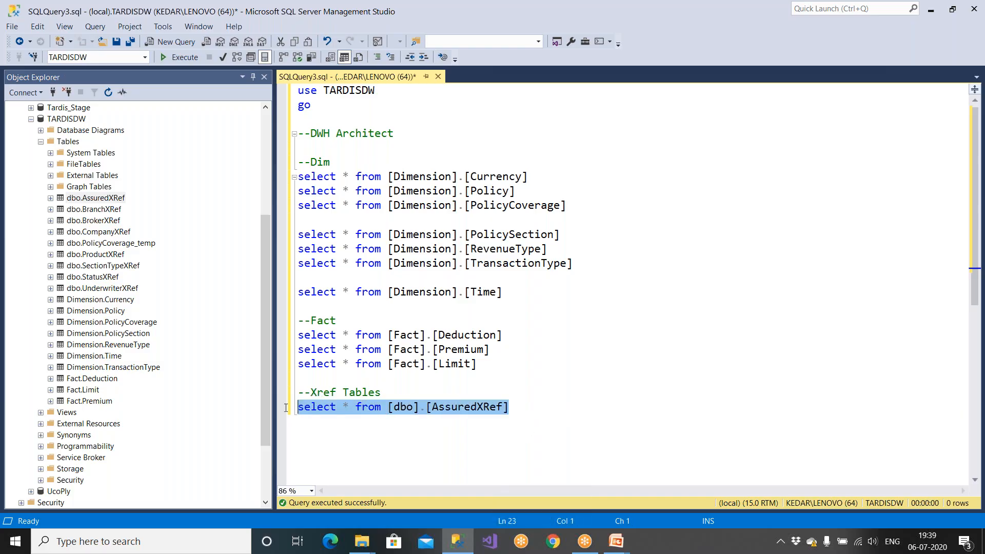
click(170, 57)
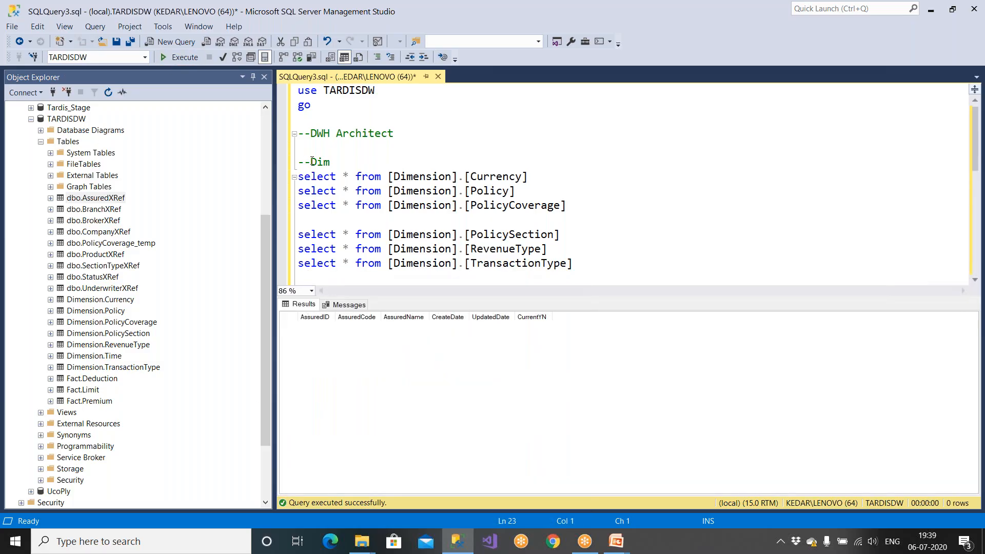
Step: Add select * from [dbo].[BranchXRef] below the AssuredXRef statement and execute only the new line
scroll(436, 212, down, 5)
click(444, 214)
key(Return)
text(select * from)
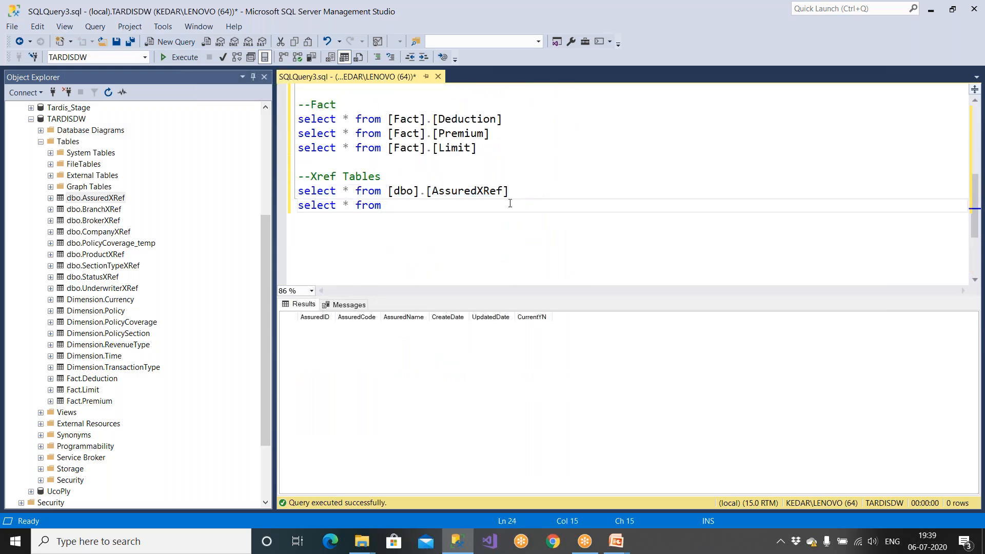
drag(96, 198, 398, 215)
key(shift+Home)
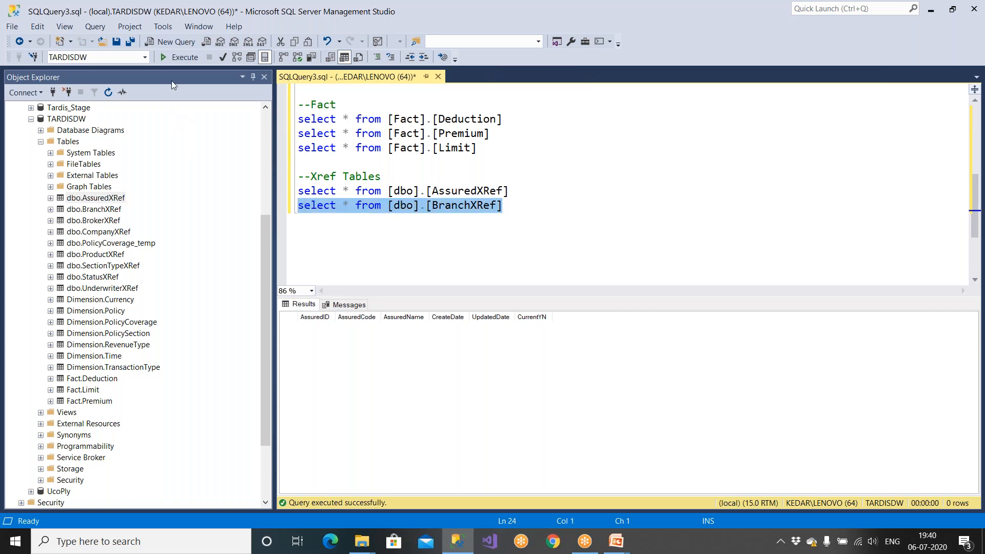
click(180, 57)
Step: Add select * from [dbo].[BrokerXRef] below the BranchXRef statement and execute only the new line
click(514, 210)
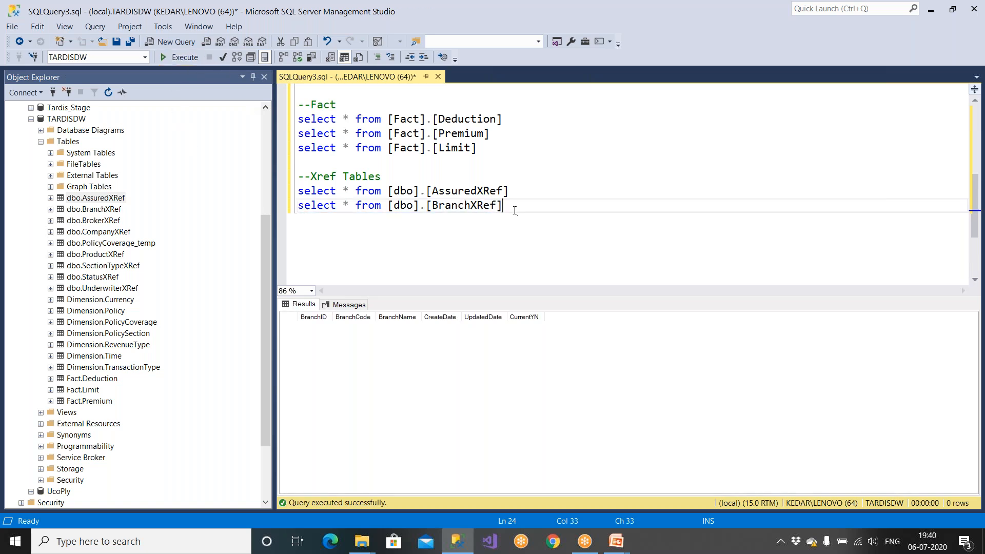
text(select * from)
click(443, 221)
click(116, 220)
drag(111, 226, 414, 234)
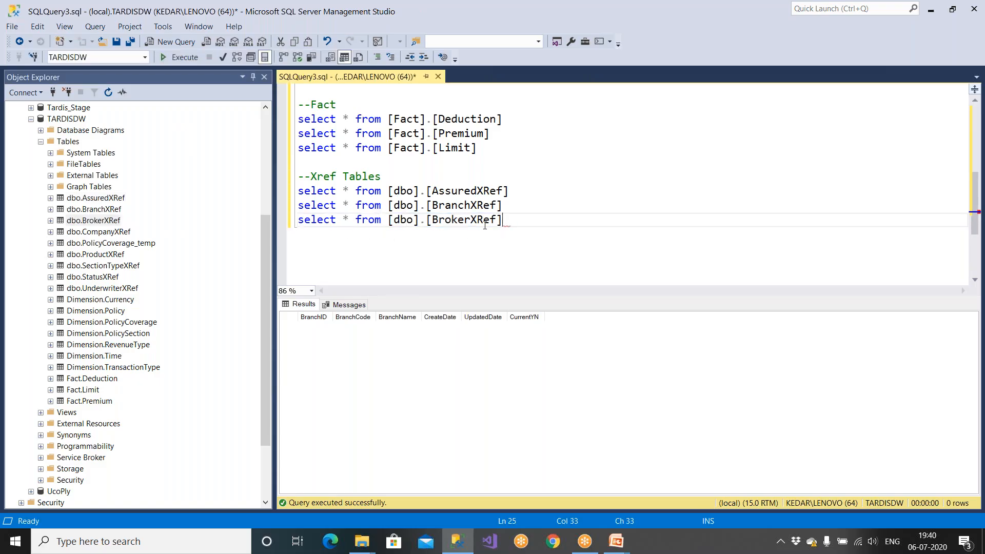
drag(512, 221, 283, 226)
click(180, 59)
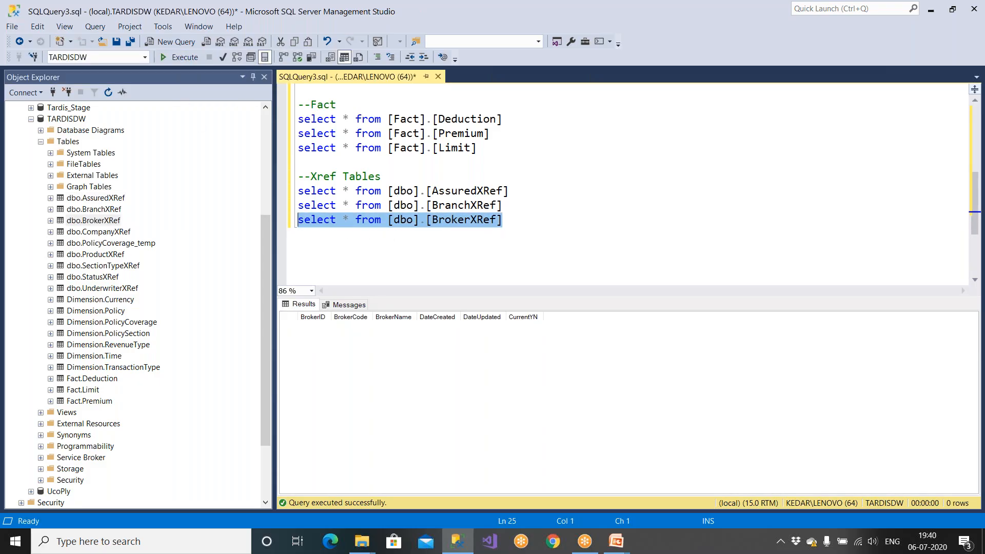
Step: Add select * from [dbo].[CompanyXRef] below the BrokerXRef statement and execute only the new line
click(516, 228)
key(Return)
text(select * from)
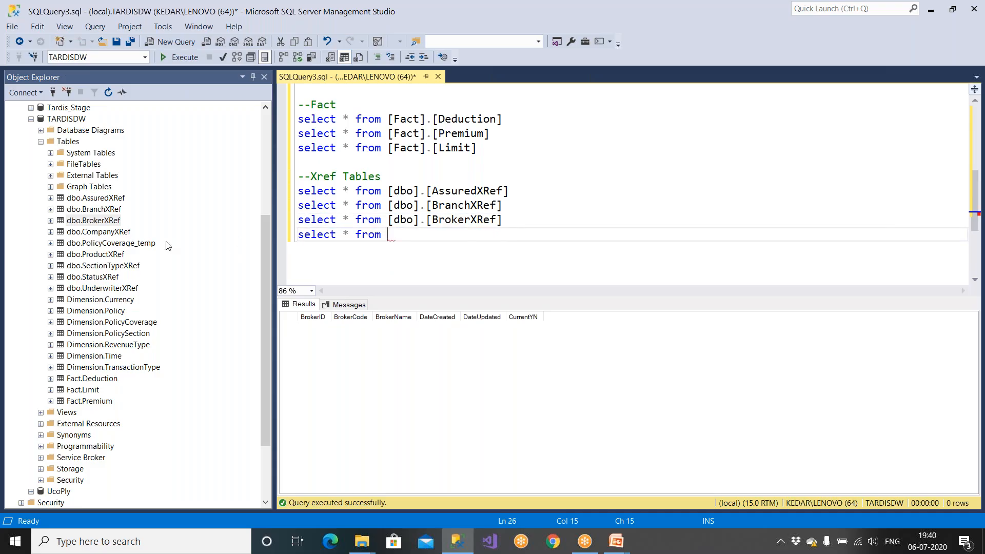
drag(122, 233, 398, 251)
drag(510, 235, 292, 241)
click(178, 57)
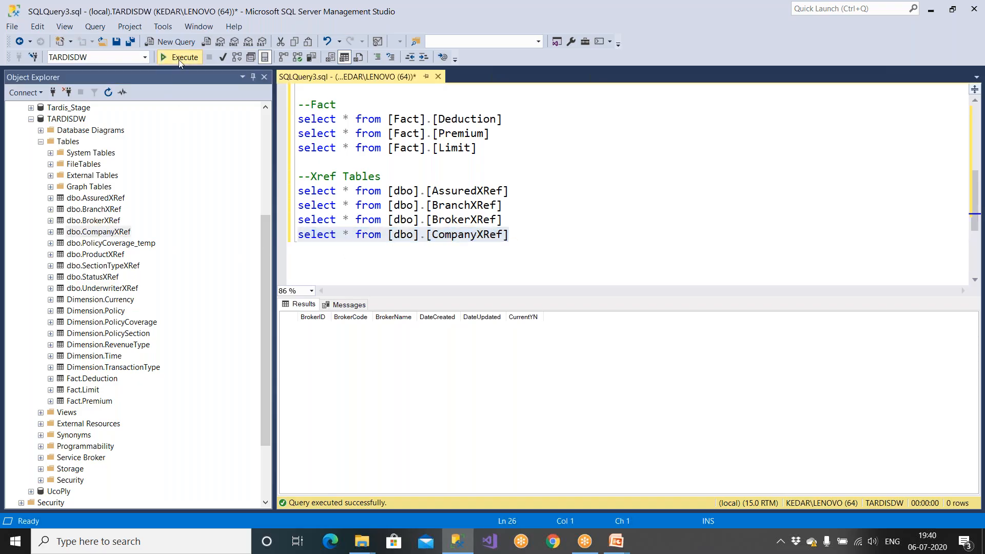
Step: Delete the dbo.PolicyCoverage_temp table from the TARDISDW database
click(149, 245)
right_click(147, 246)
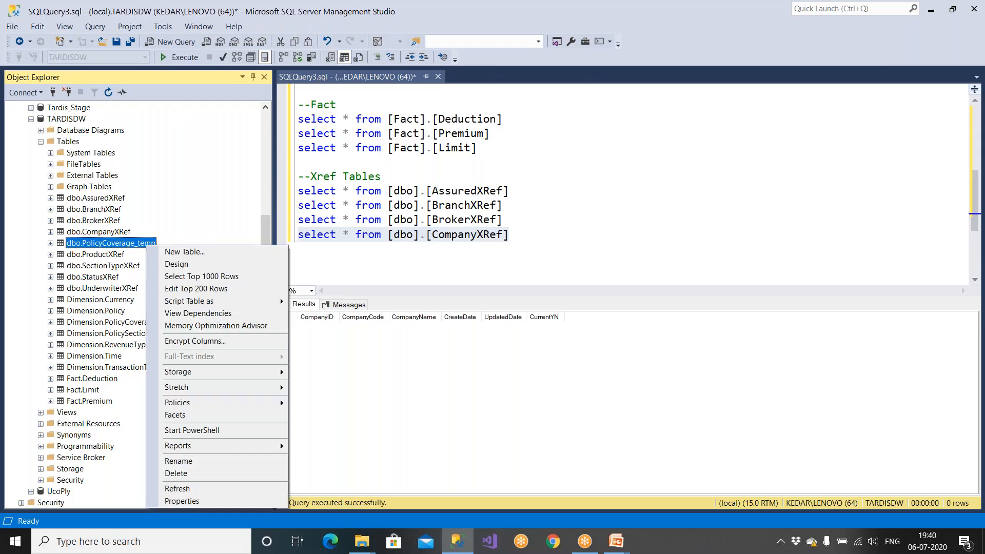
click(190, 470)
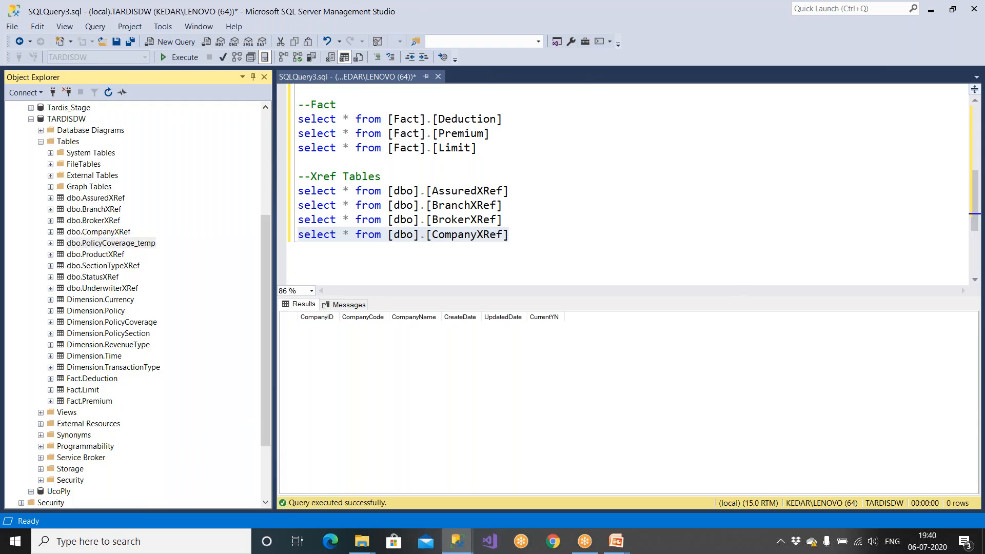
click(664, 455)
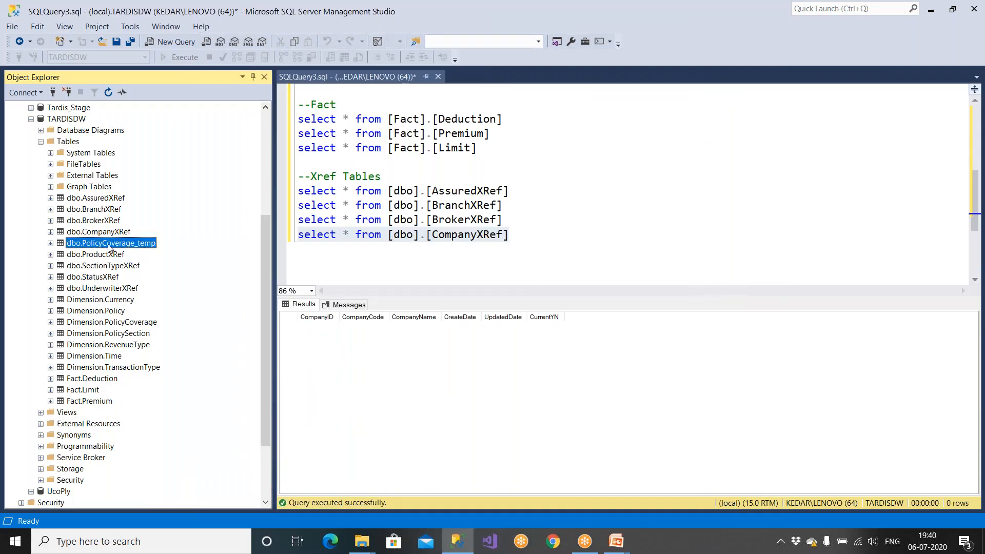
right_click(135, 249)
click(190, 471)
click(629, 457)
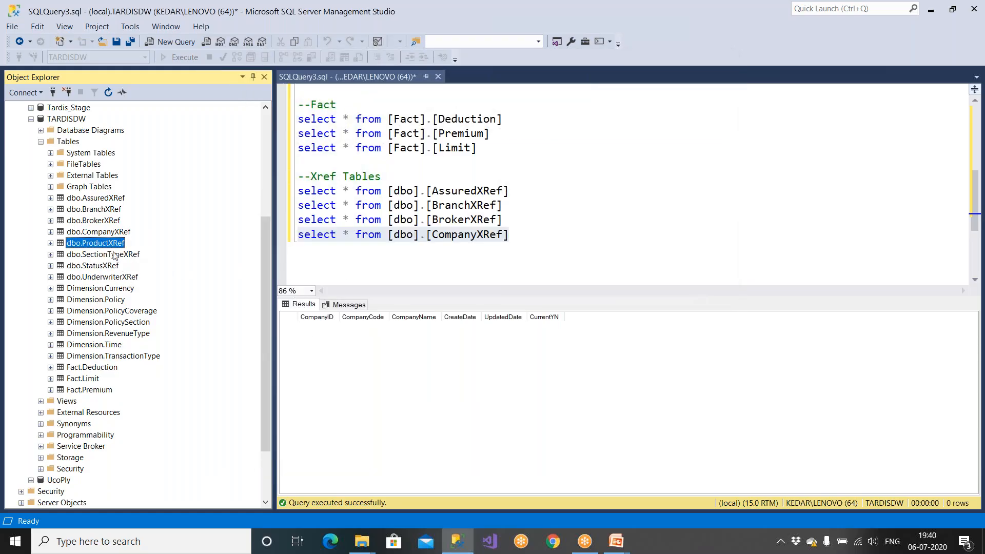
Step: Add select * from [dbo].[ProductXRef] below the CompanyXRef statement and execute only the new line
click(516, 241)
key(Return)
text(select * from)
click(516, 241)
click(442, 256)
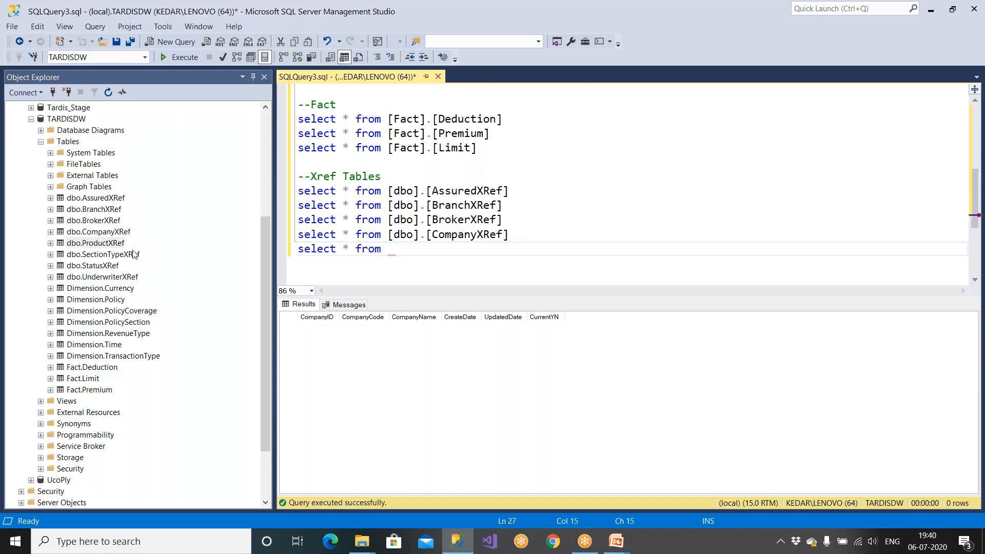
drag(103, 245, 392, 252)
drag(510, 248, 271, 256)
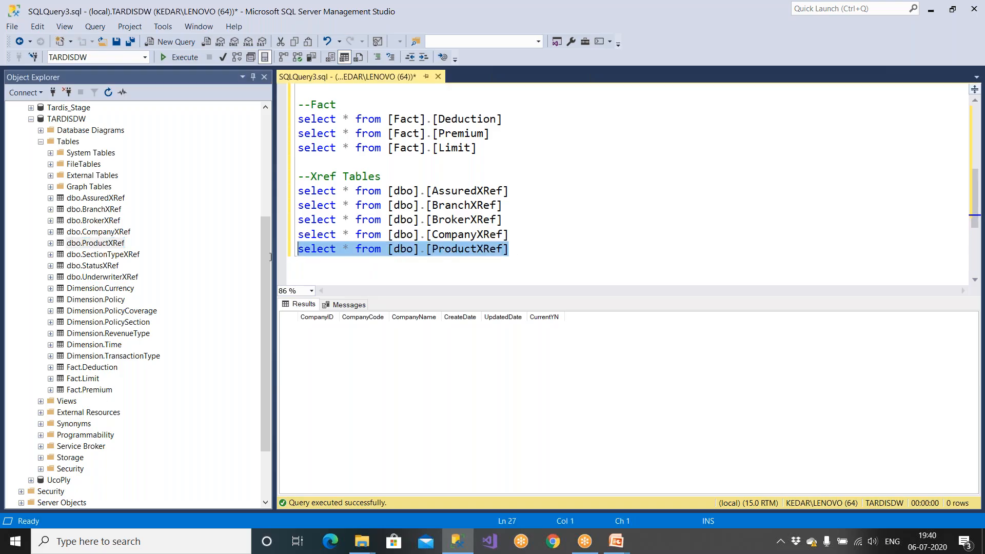
click(180, 57)
Step: Add select * from [dbo].[SectionTypeXRef] below the ProductXRef statement, inserting the table name from Object Explorer
click(529, 255)
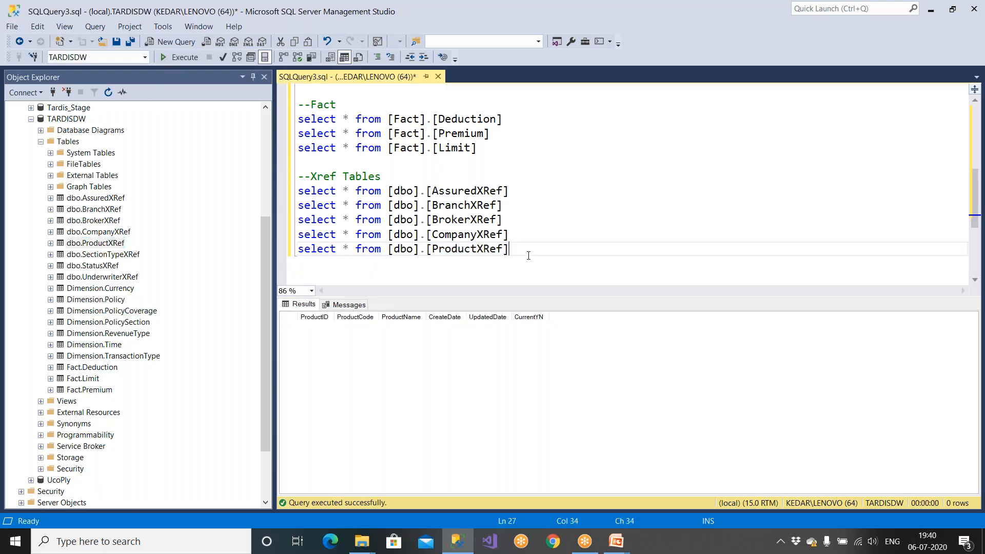
key(Return)
text(select * from)
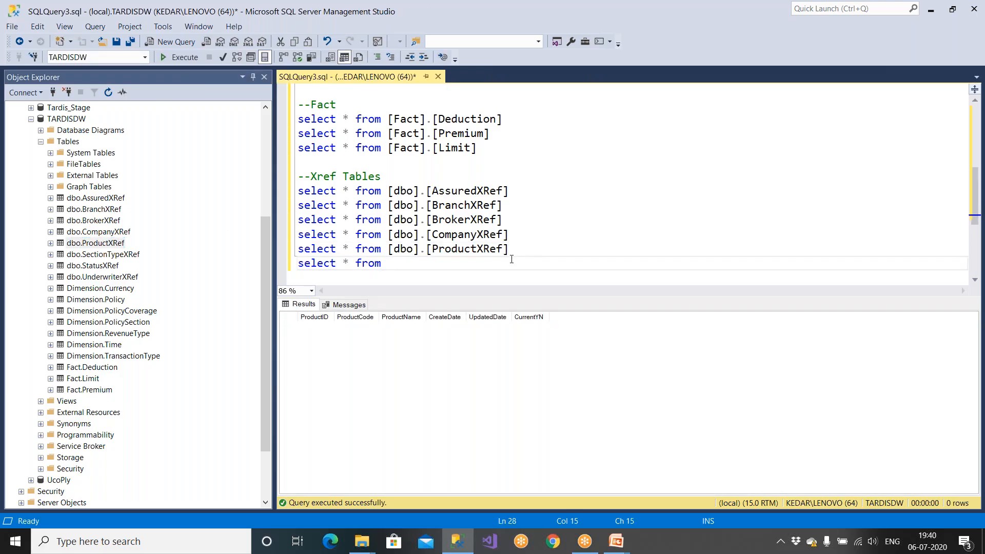
drag(97, 243, 395, 268)
Step: Add select * from [dbo].[StatusXRef] below the SectionTypeXRef statement, inserting the table name from Object Explorer
key(Return)
text(select * from)
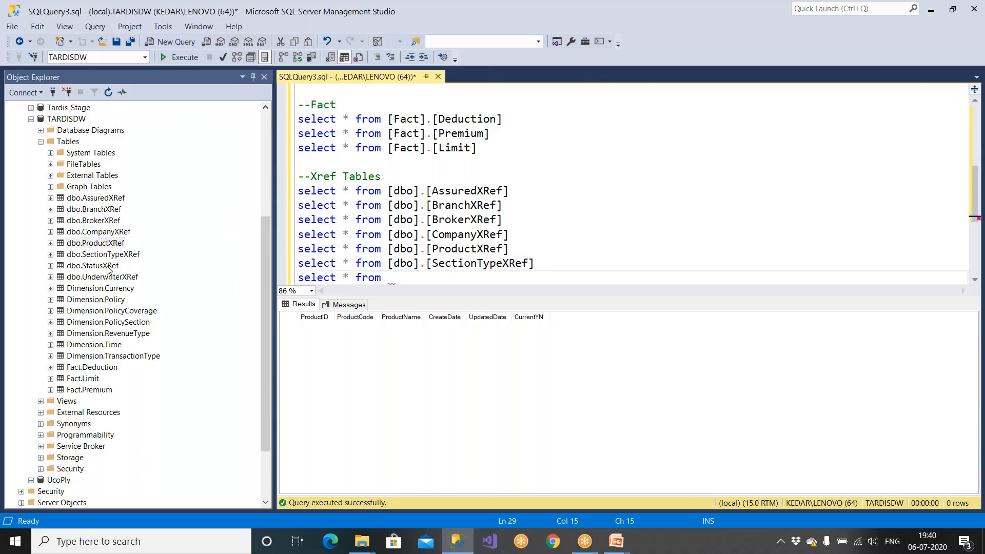
click(106, 265)
scroll(245, 284, down, 1)
drag(106, 233, 388, 279)
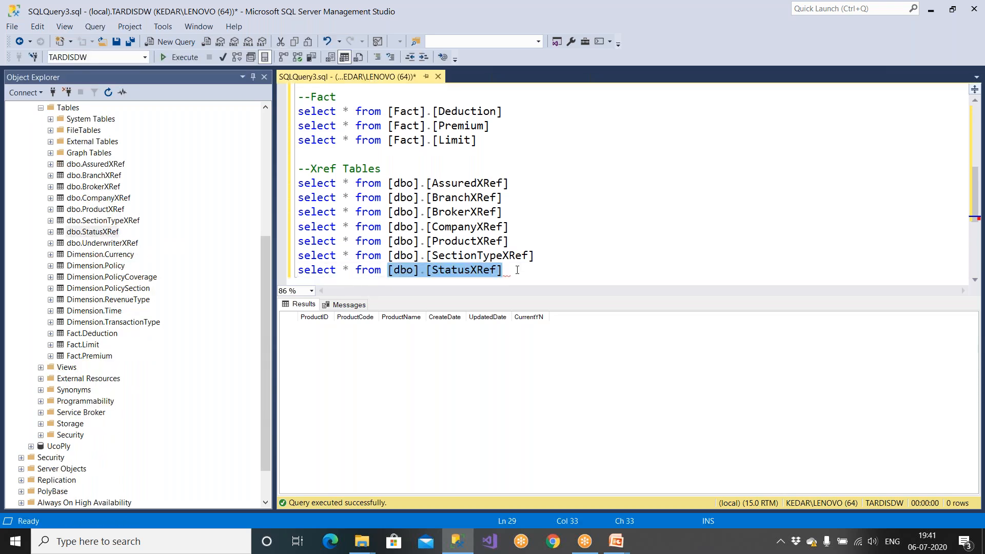
click(534, 269)
Step: Add select * from [dbo].[UnderwriterXRef] below the StatusXRef statement, inserting the table name from Object Explorer
key(Return)
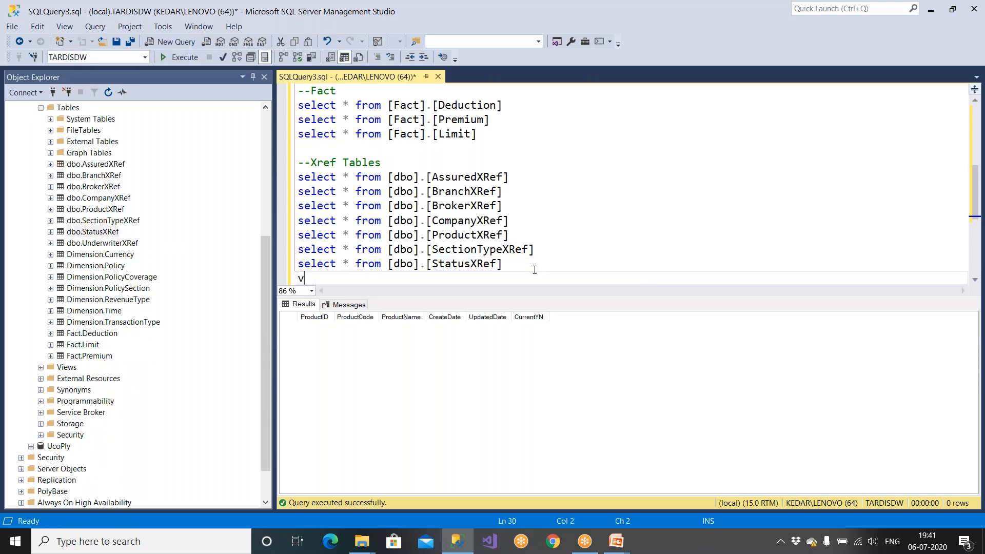
text(select * from)
click(180, 255)
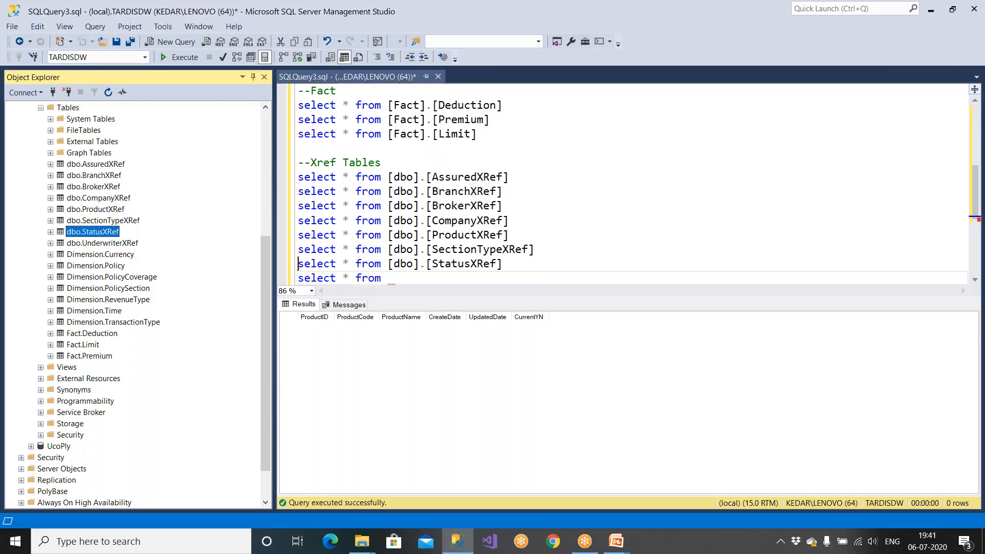
drag(102, 243, 390, 271)
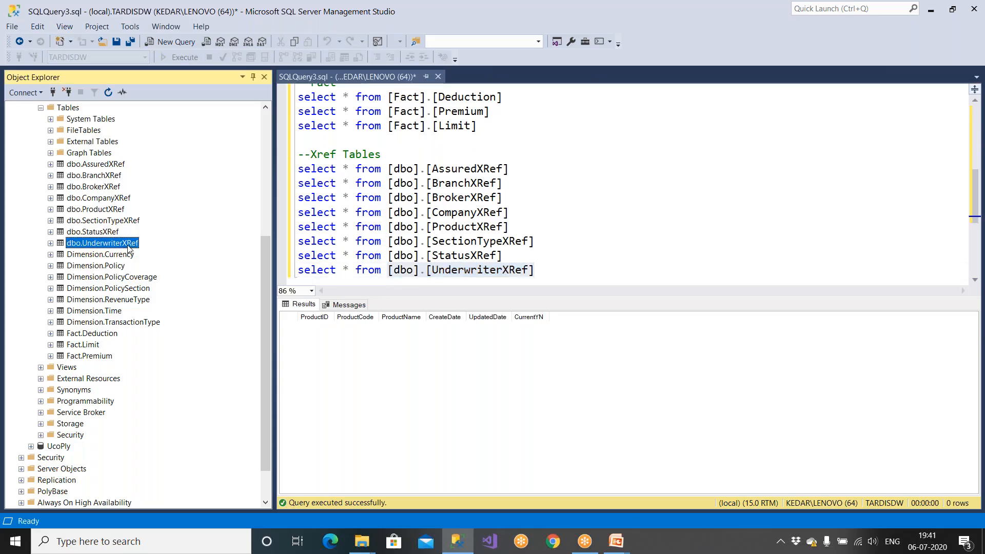
click(485, 256)
click(482, 241)
click(480, 227)
click(476, 212)
click(473, 197)
click(470, 183)
click(471, 169)
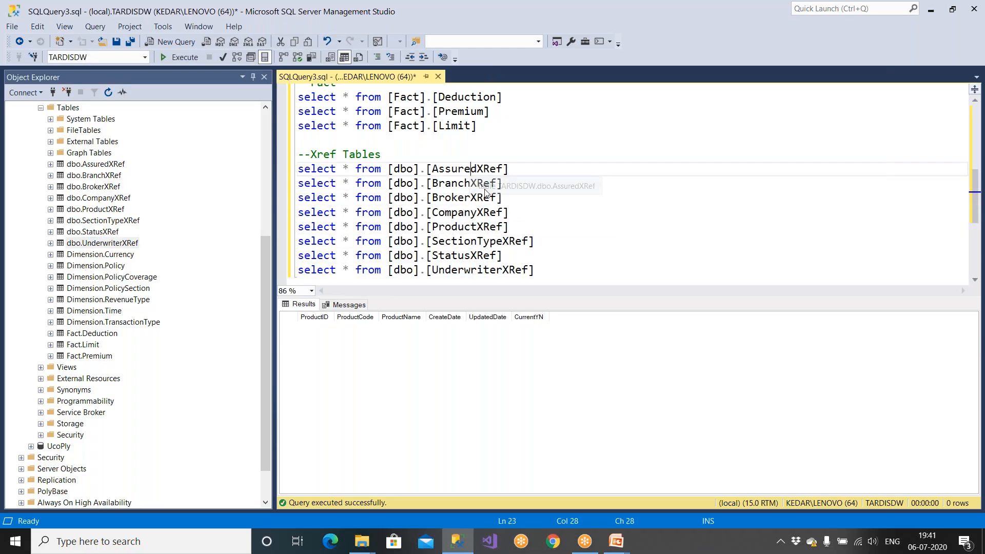
Step: Hide the results pane and add the comment --8 Tables directly below the --Xref Tables heading
key(ctrl+r)
key(ctrl+Return)
text(--)
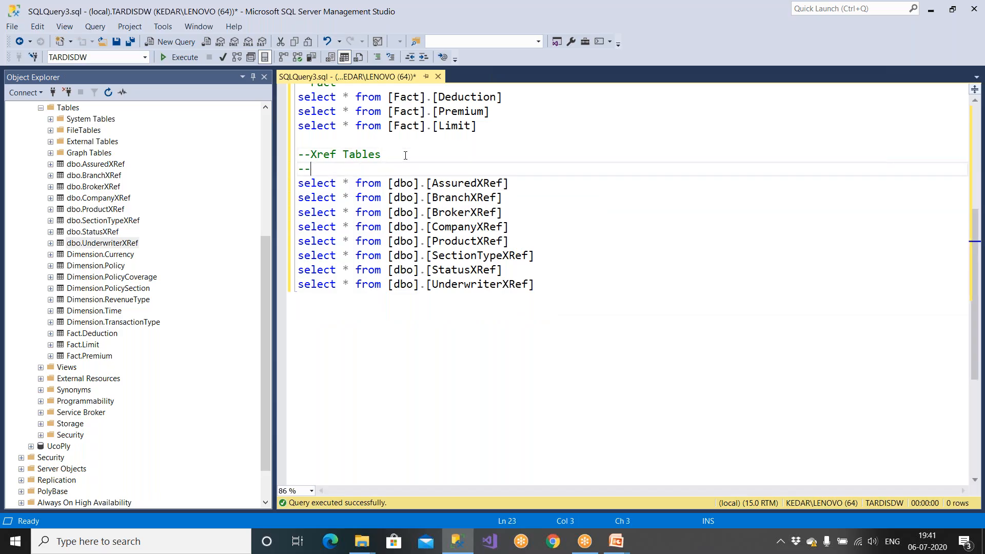
text(8 Tables)
Step: Add the comment --7 Dim directly below the --Dim heading, above the Currency select statement
scroll(405, 155, up, 6)
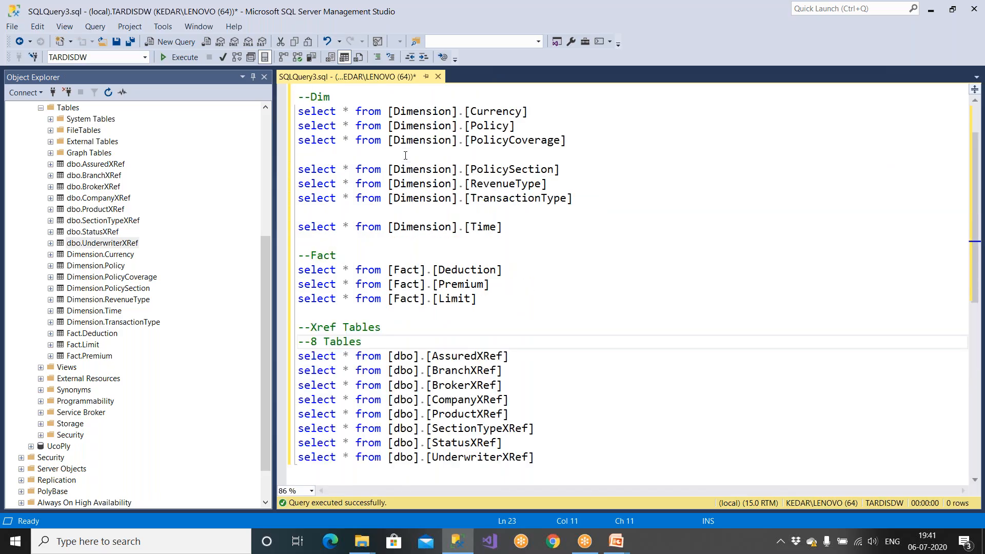
click(351, 162)
key(Return)
text(--)
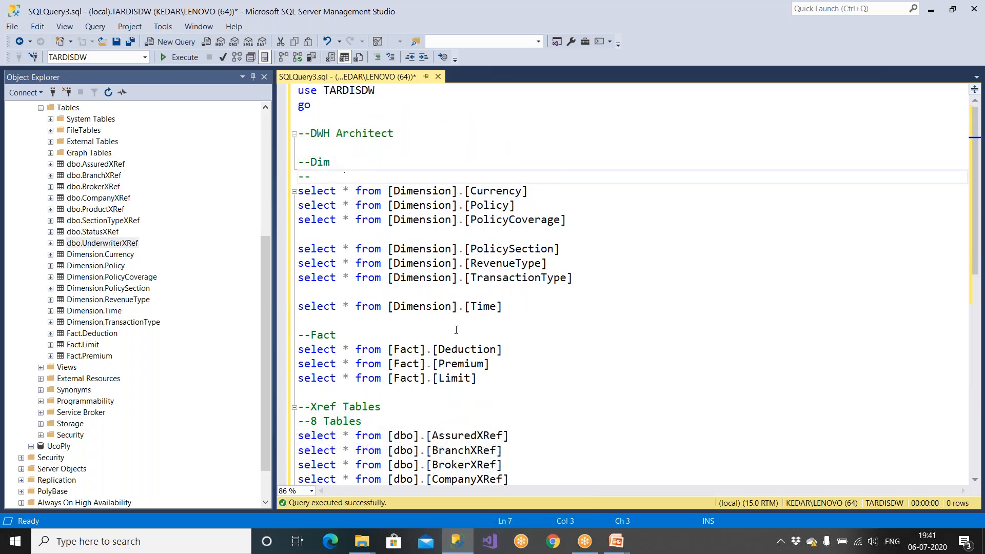
text(7 Dim)
Step: Add the comment --3 fact directly below the --Fact heading, above the Deduction select statement
click(344, 336)
key(Return)
text(--3)
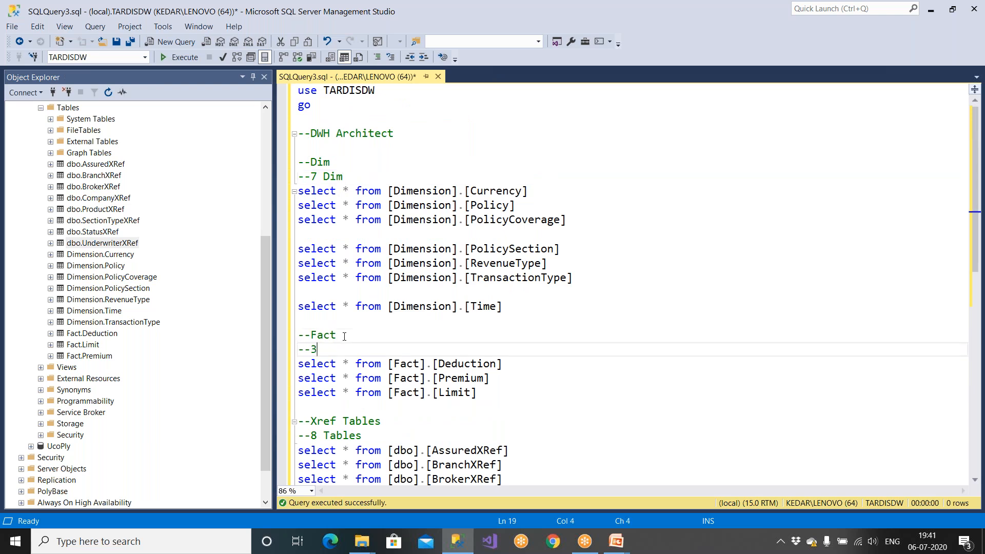
text( fat)
key(BackSpace)
text(ct)
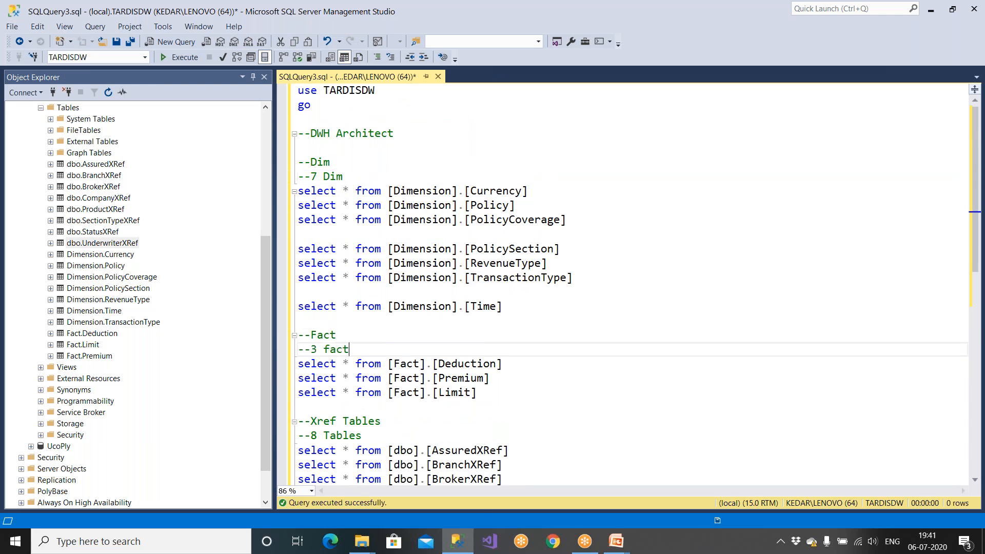
Step: Start saving the query script and enter Tardis DWH Tables Scripts as its file name
key(ctrl+s)
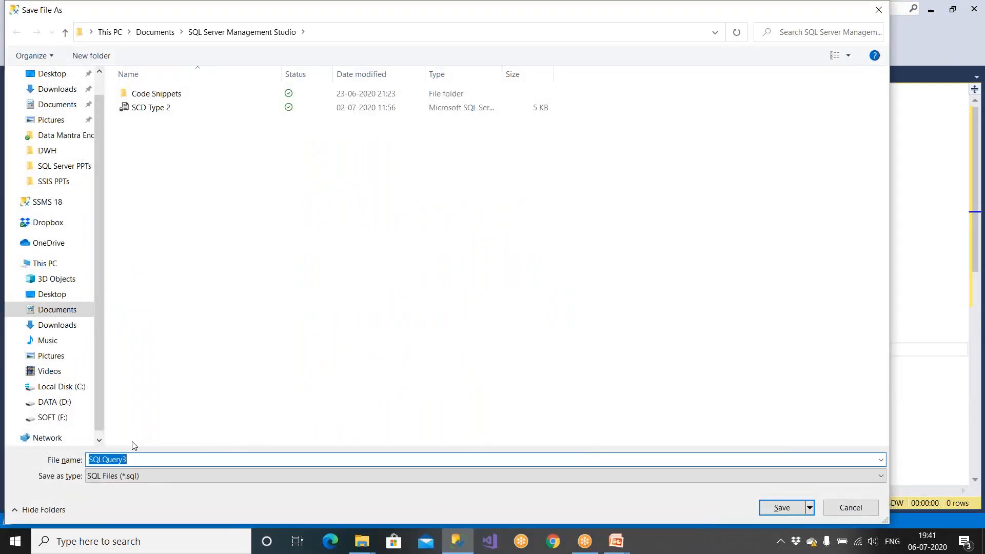
text(Ta)
text(rdos)
key(BackSpace)
key(BackSpace)
key(BackSpace)
key(BackSpace)
text(is DWH Tables Sc)
key(BackSpace)
key(BackSpace)
text(Scripts)
Step: Choose the Tardis folder on Local Disk (C:), shorten the file name to Tardis DWH Tables and save the script
click(54, 387)
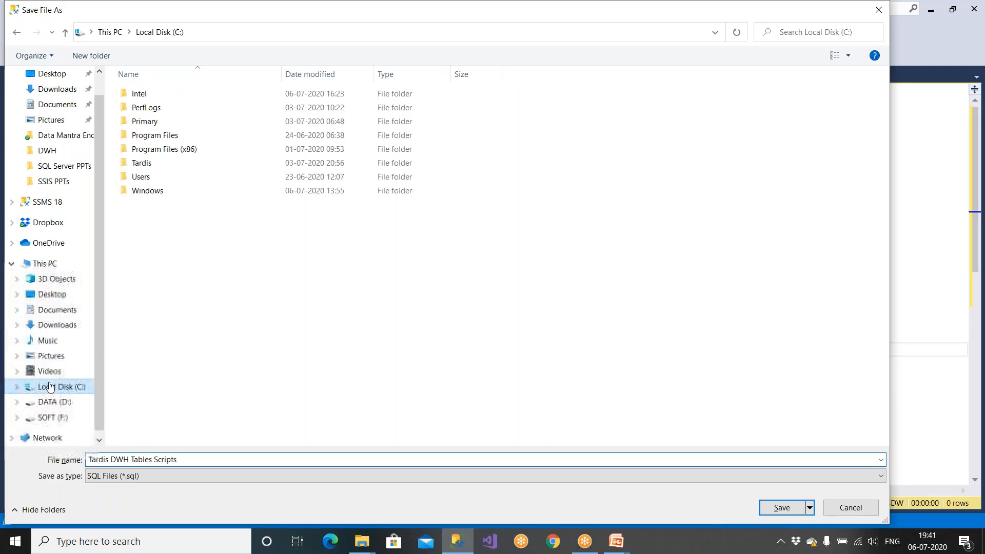
double_click(148, 164)
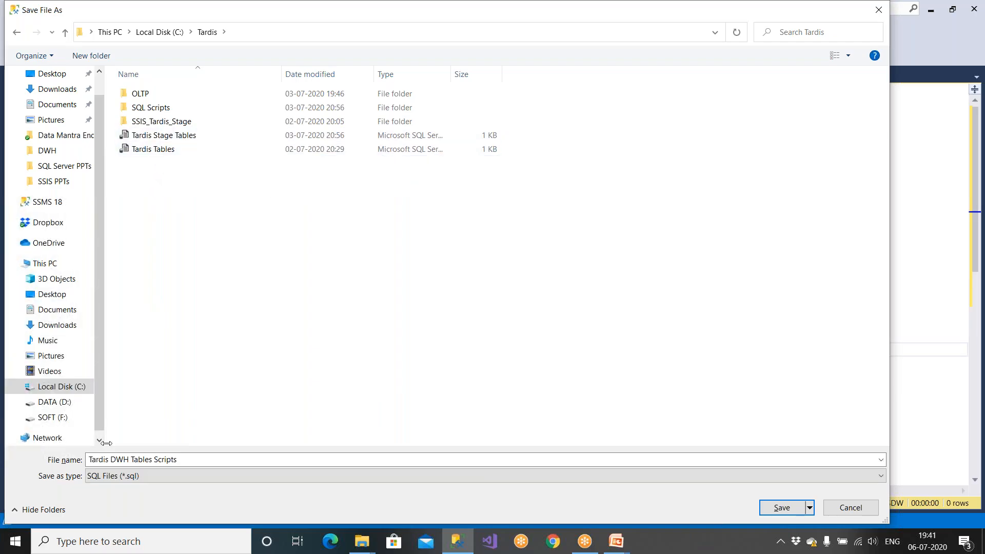
click(230, 459)
click(231, 459)
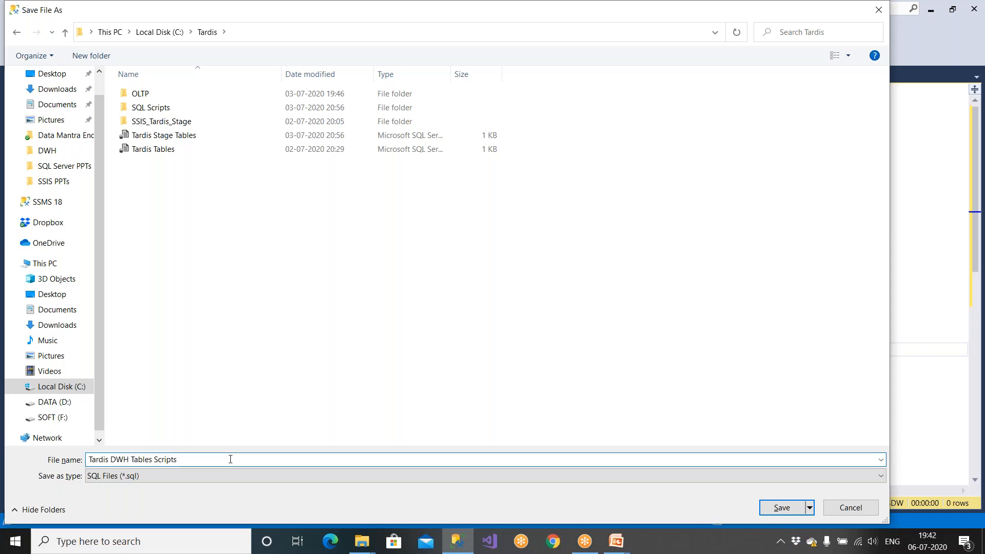
key(BackSpace)
key(BackSpace)
key(BackSpace)
key(BackSpace)
key(BackSpace)
click(781, 508)
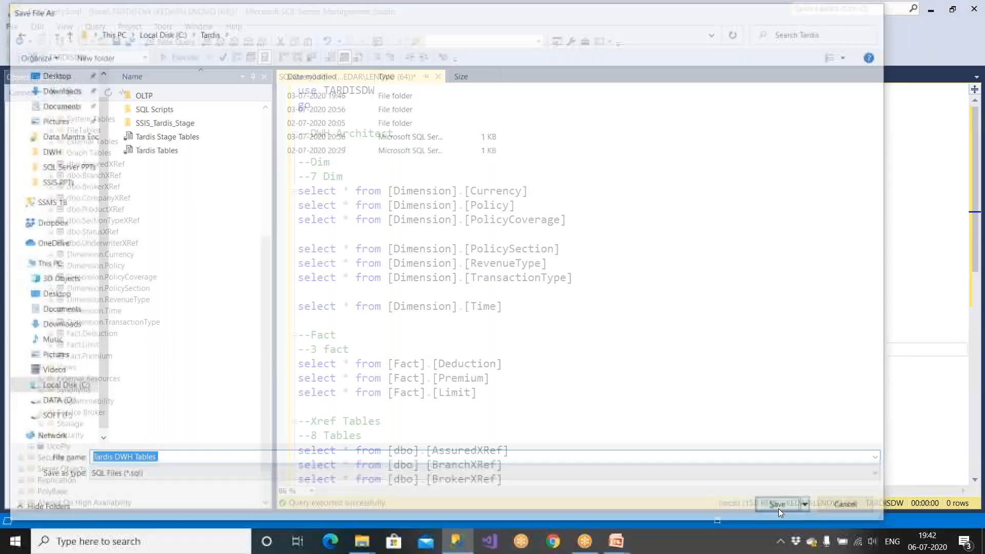
Step: Open XrefData- DW Inserting Data from the project's DWH folder and copy its entire text
scroll(598, 311, down, 4)
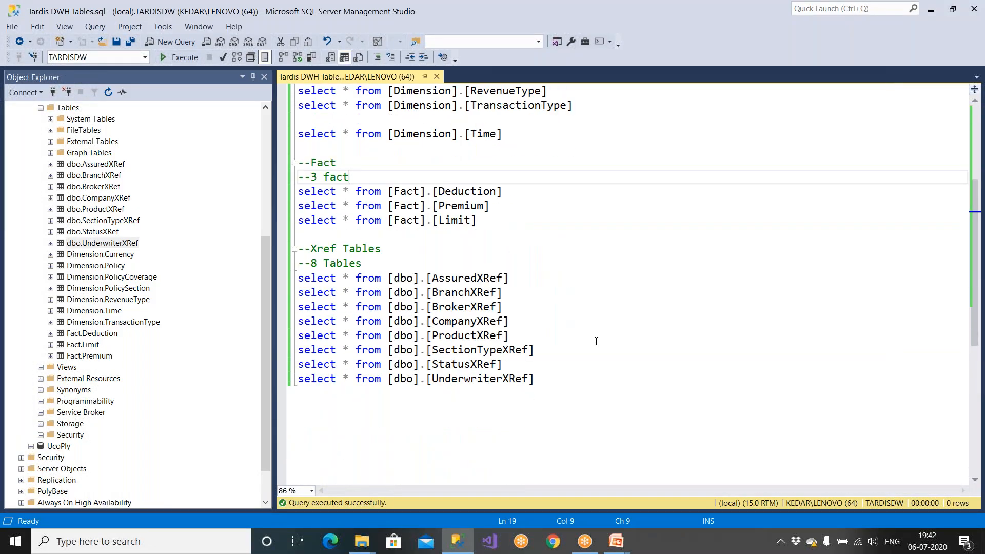
drag(535, 378, 285, 279)
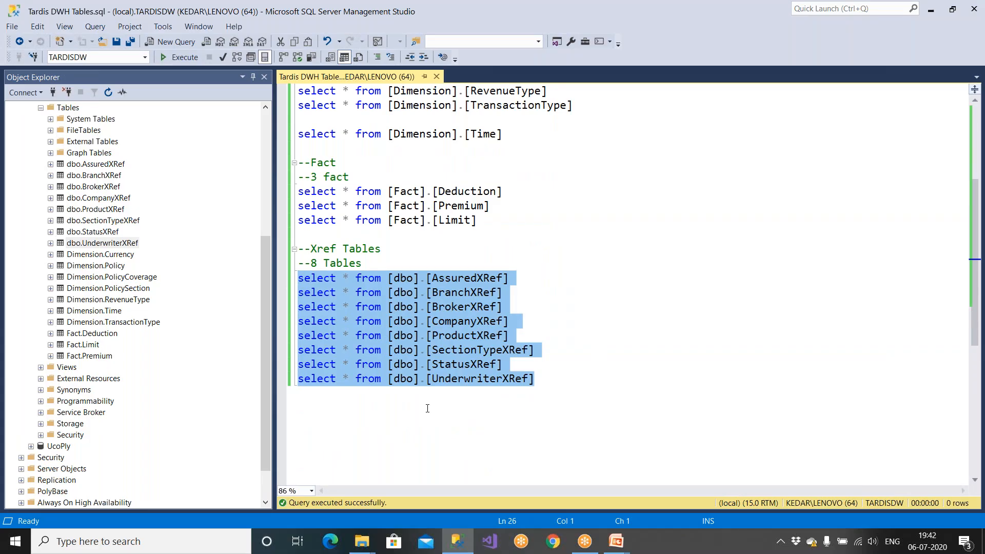
click(362, 541)
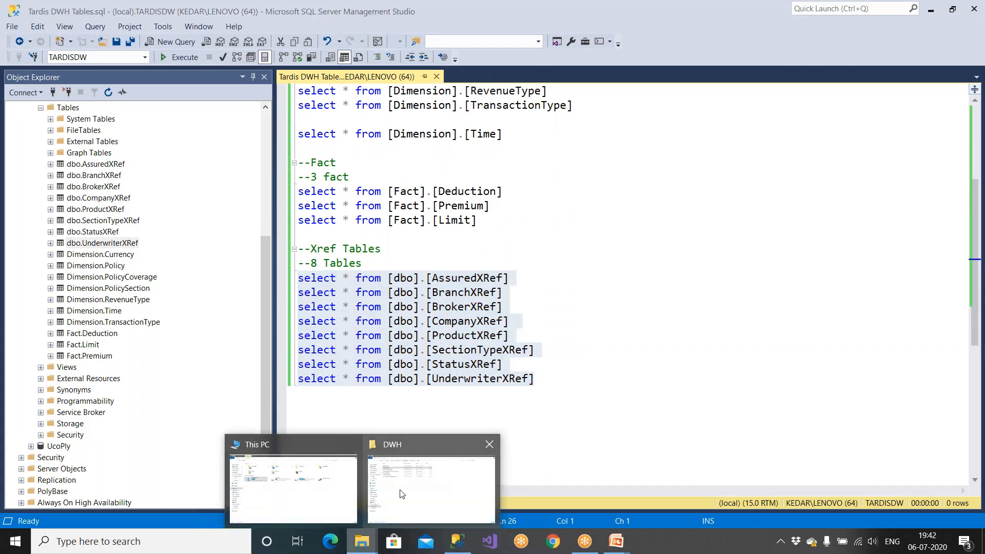
click(402, 493)
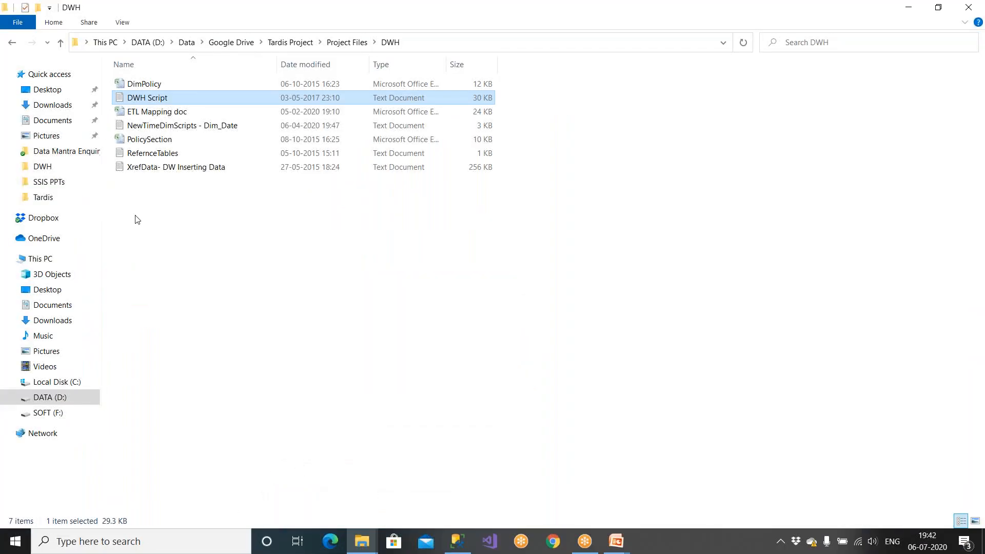
click(61, 45)
double_click(152, 84)
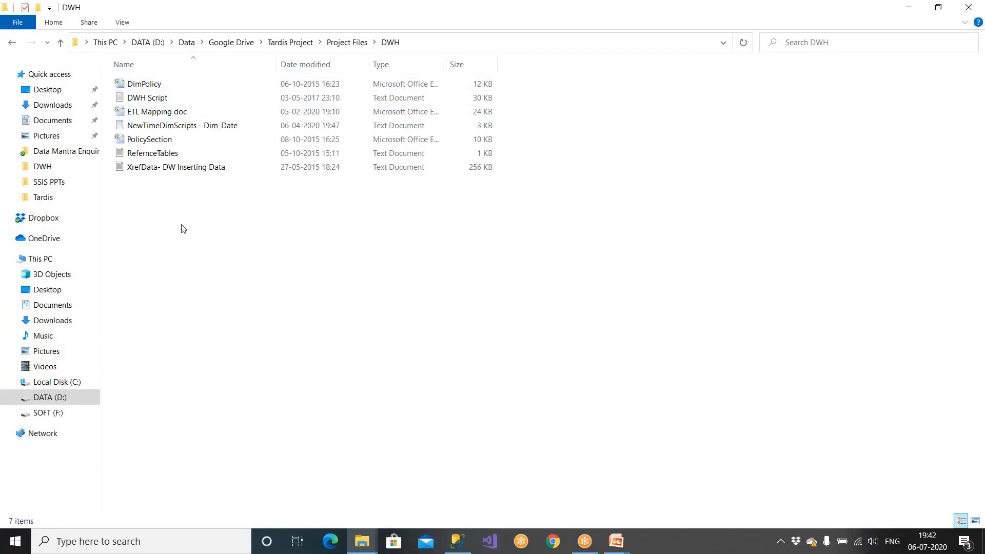
click(157, 172)
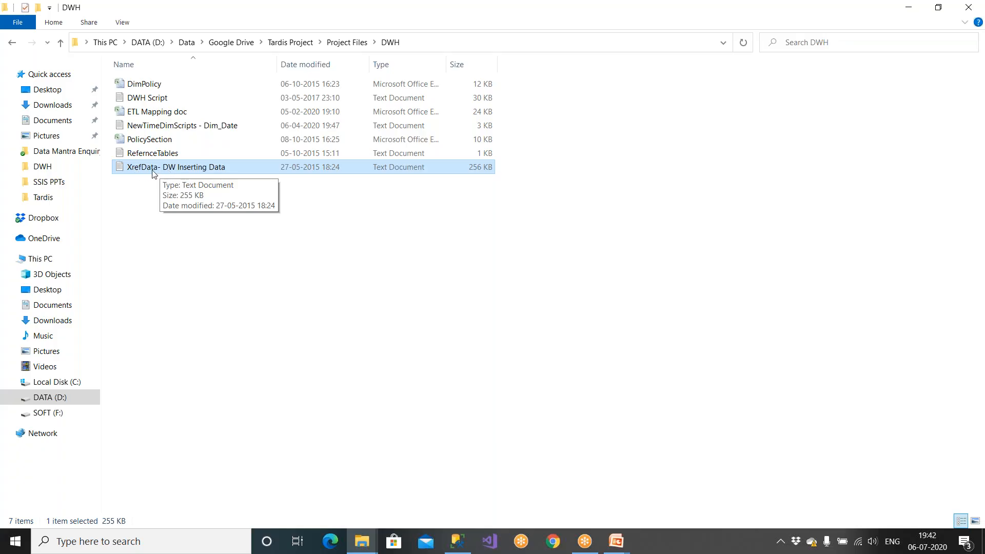
double_click(197, 172)
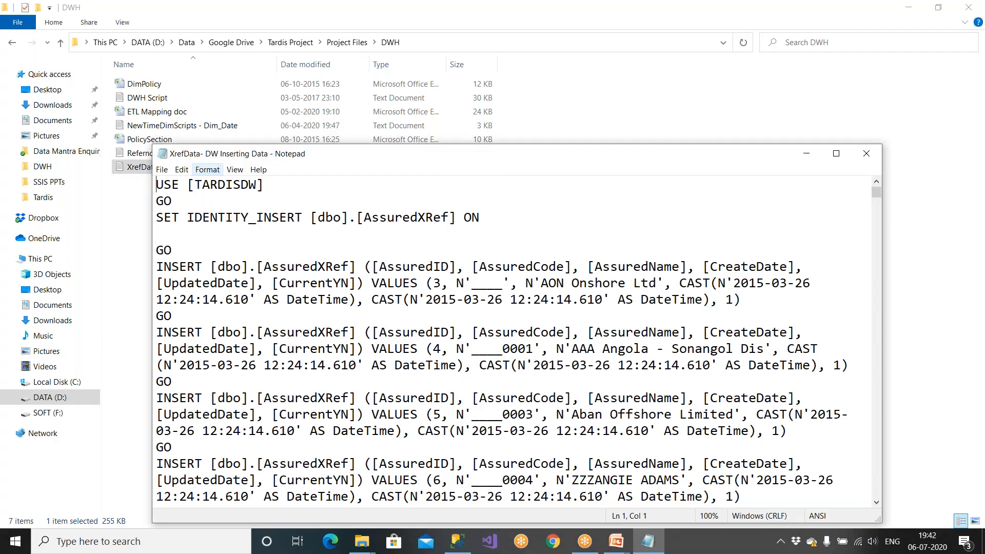
key(ctrl+a)
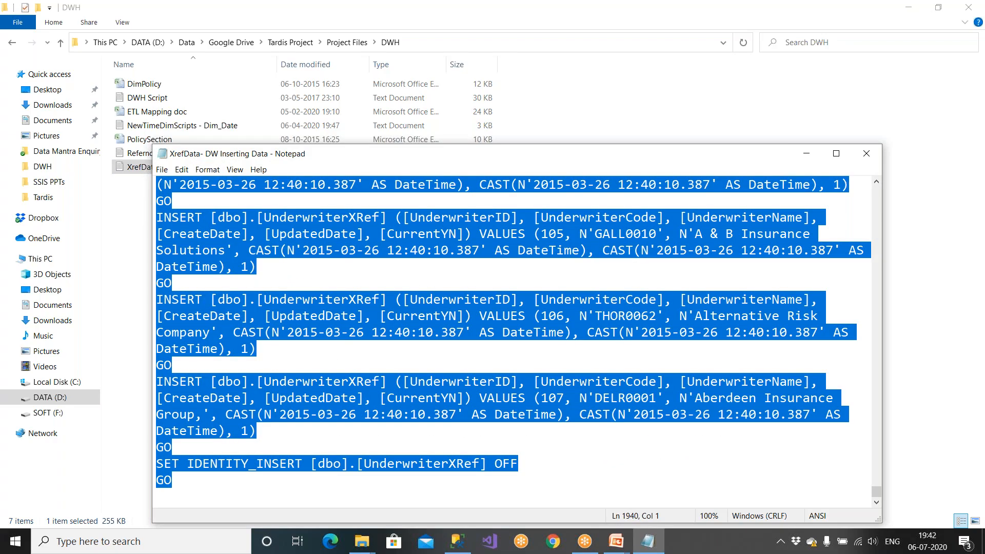
right_click(181, 229)
click(205, 270)
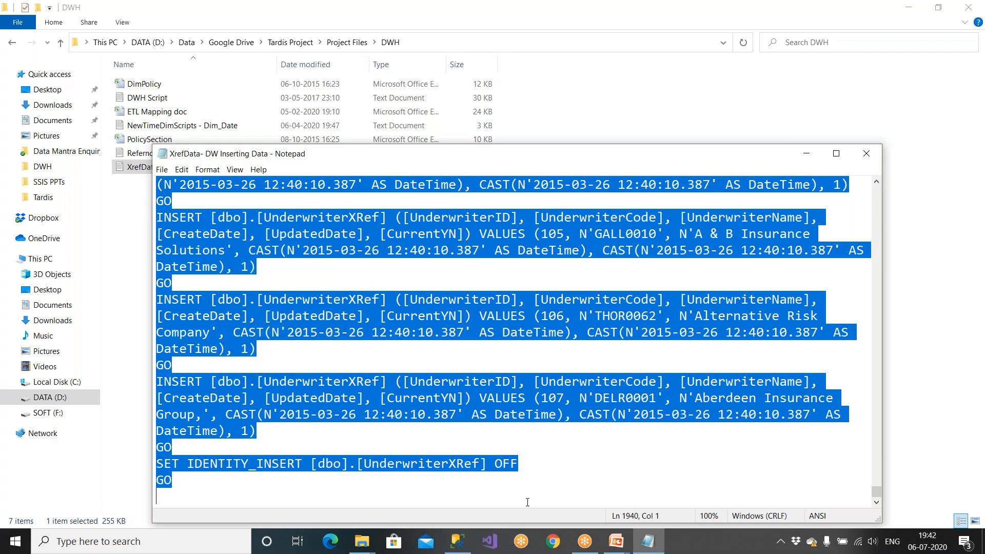
Step: Paste the copied XRef insert script into a new TARDISDW query and select its opening USE and SET IDENTITY_INSERT lines
click(468, 542)
click(613, 278)
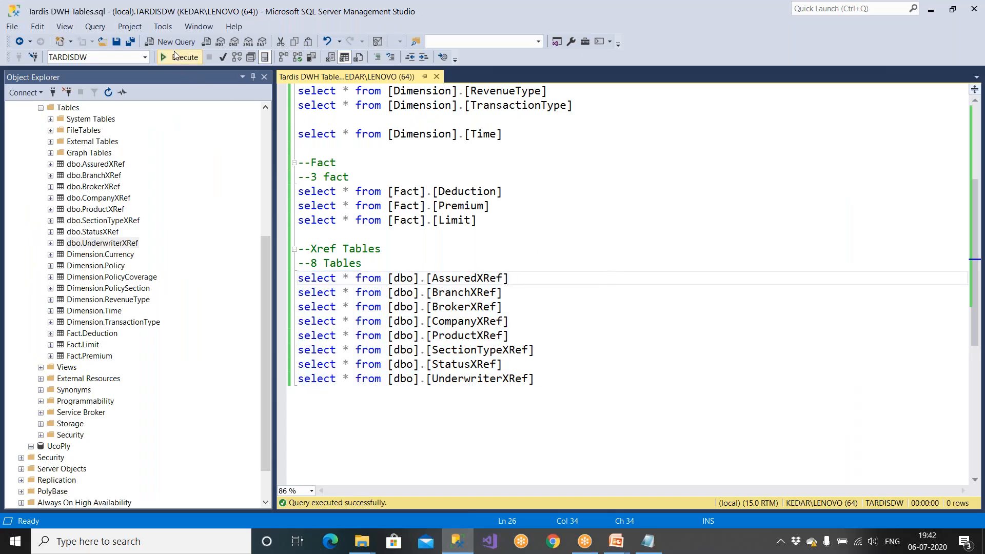
click(174, 42)
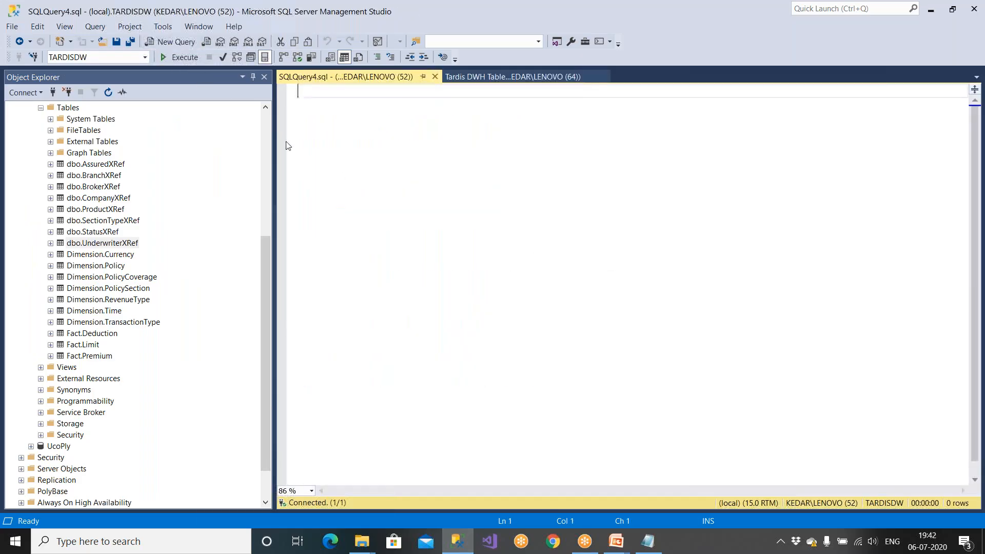
right_click(356, 168)
click(386, 206)
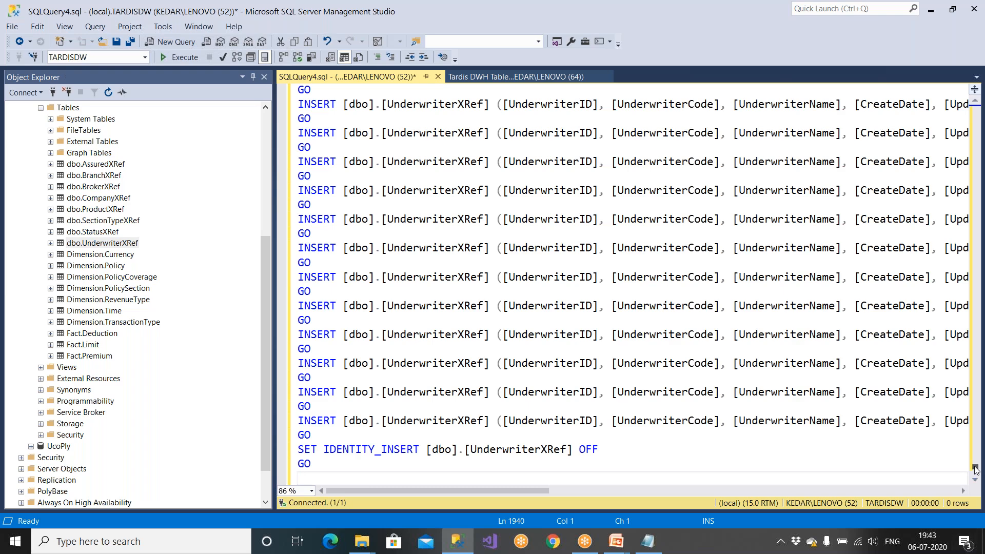
scroll(974, 467, up, 1)
drag(975, 465, 974, 103)
drag(580, 119, 292, 90)
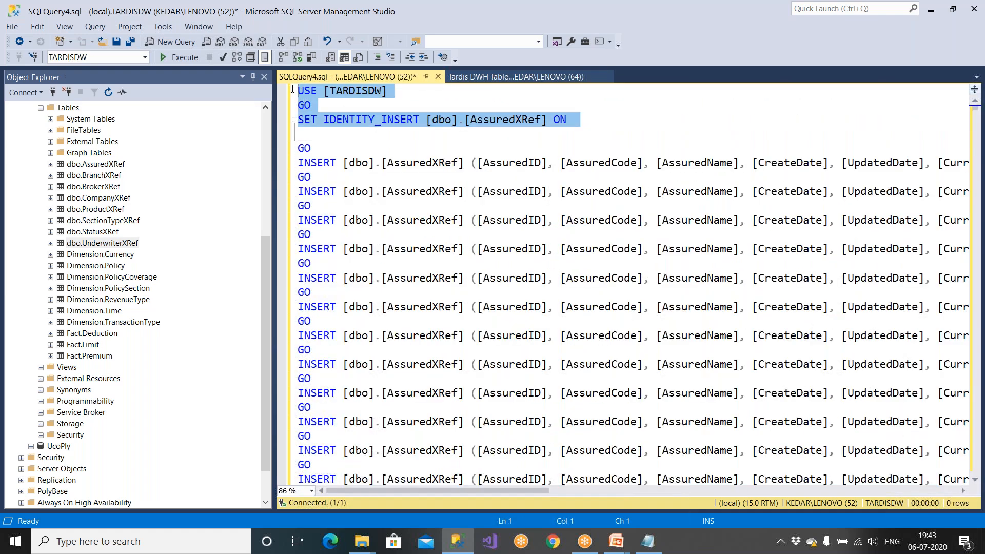
Step: Execute only the eight XRef select statements in the Tardis DWH Tables script and view their results
click(481, 76)
click(542, 305)
drag(536, 378, 296, 277)
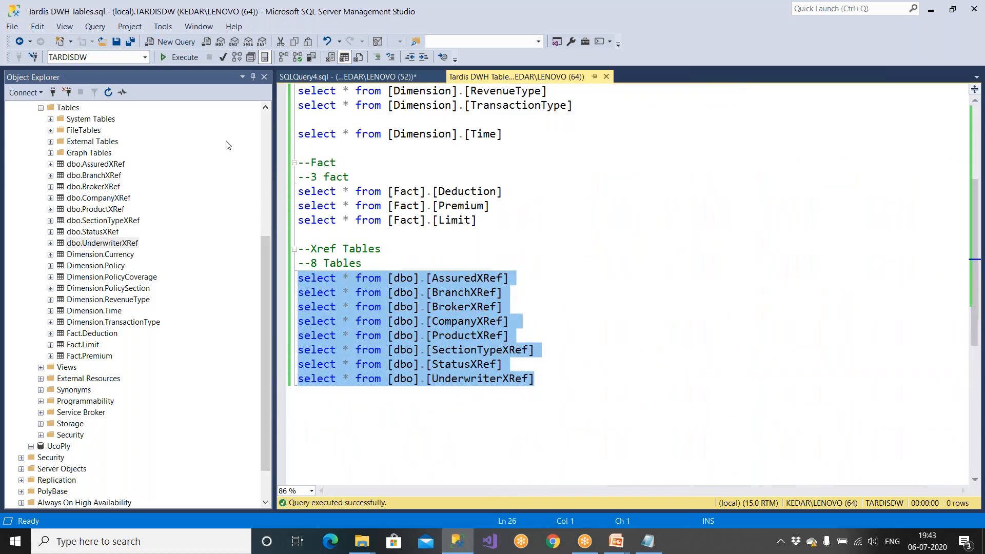
click(178, 57)
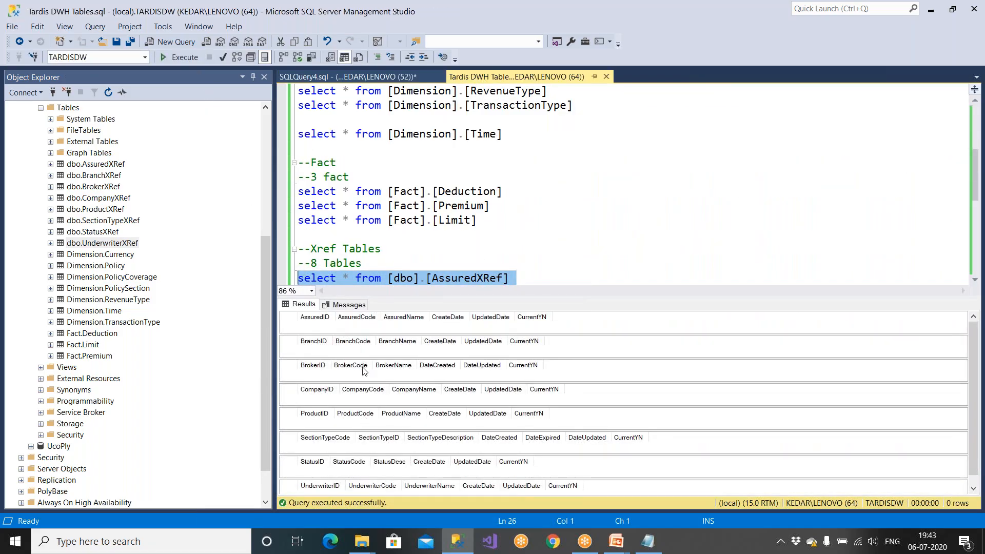
scroll(500, 243, down, 2)
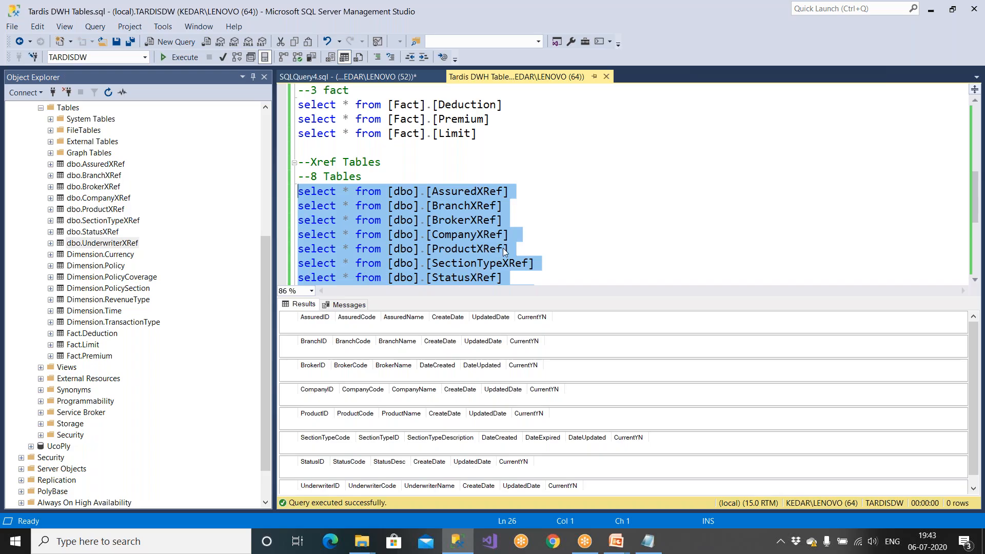
Step: Reopen XrefData- DW Inserting Data from the DWH project folder and copy all of its text again
click(397, 77)
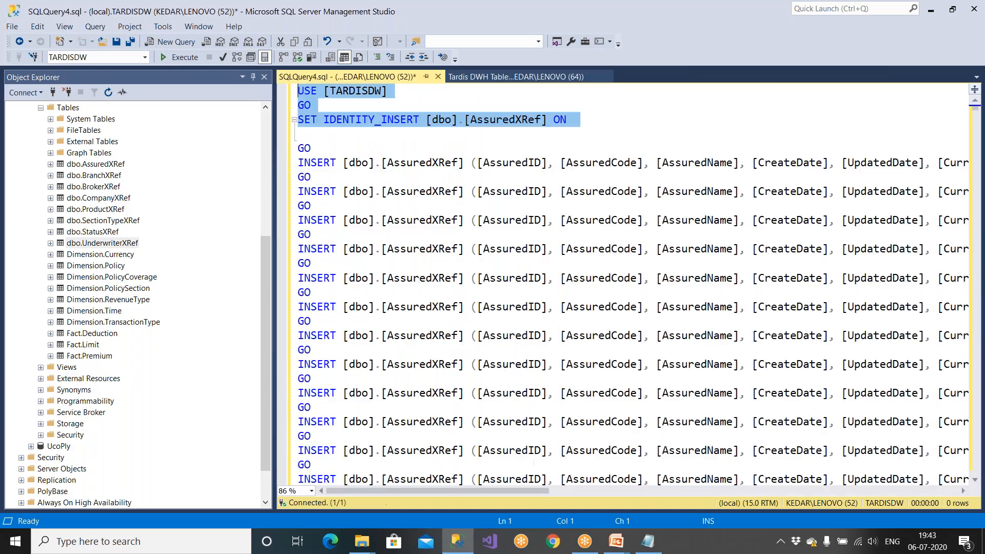
click(361, 541)
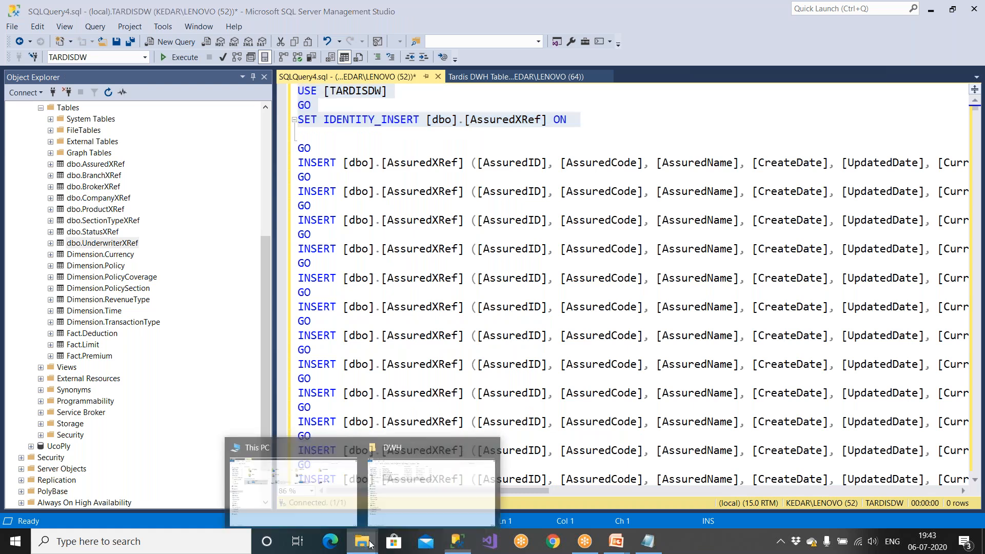
click(411, 503)
click(60, 43)
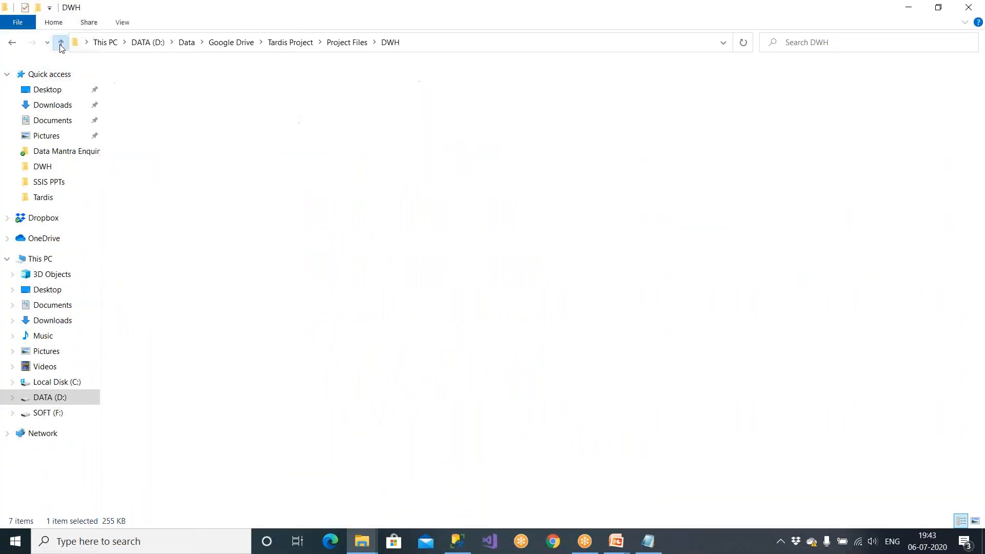
double_click(141, 85)
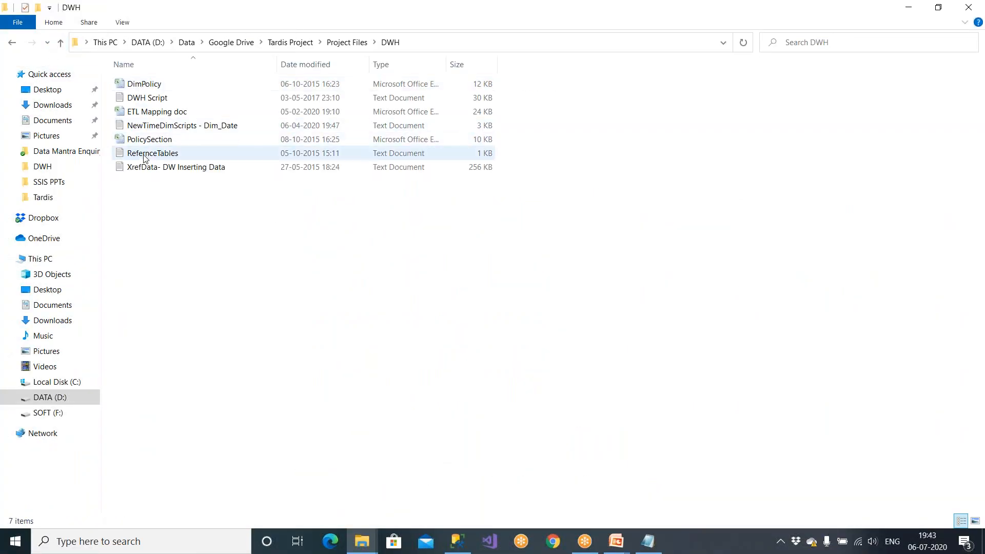
click(144, 172)
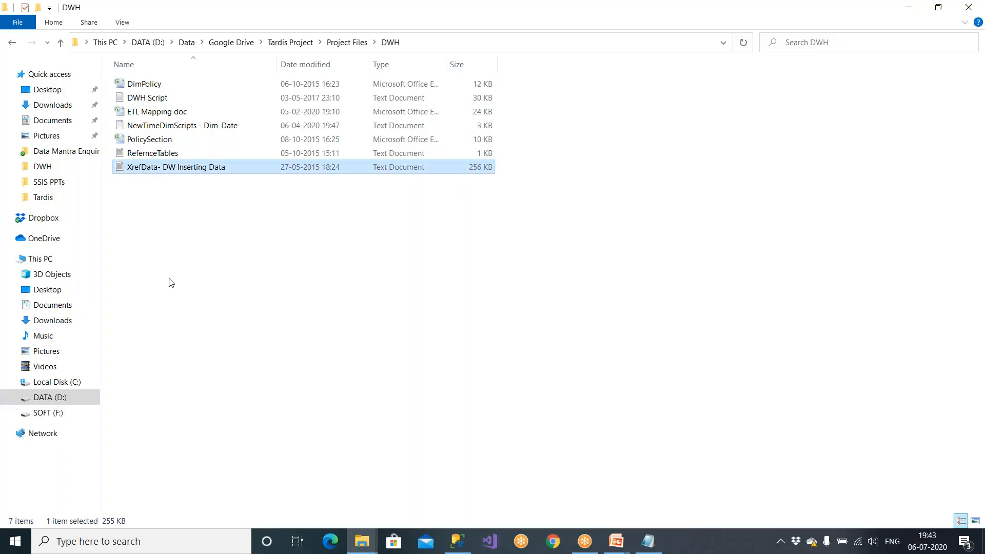
double_click(212, 174)
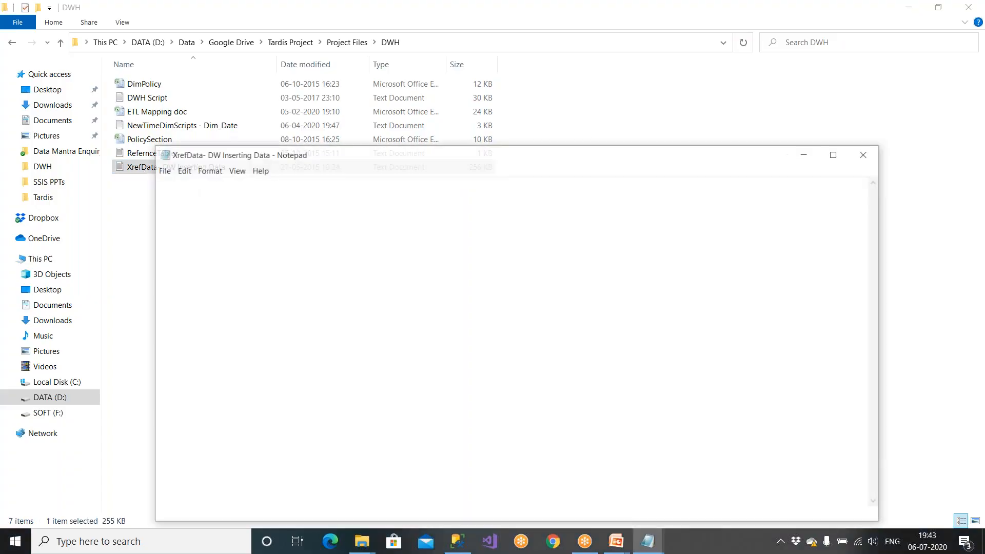
key(ctrl+a)
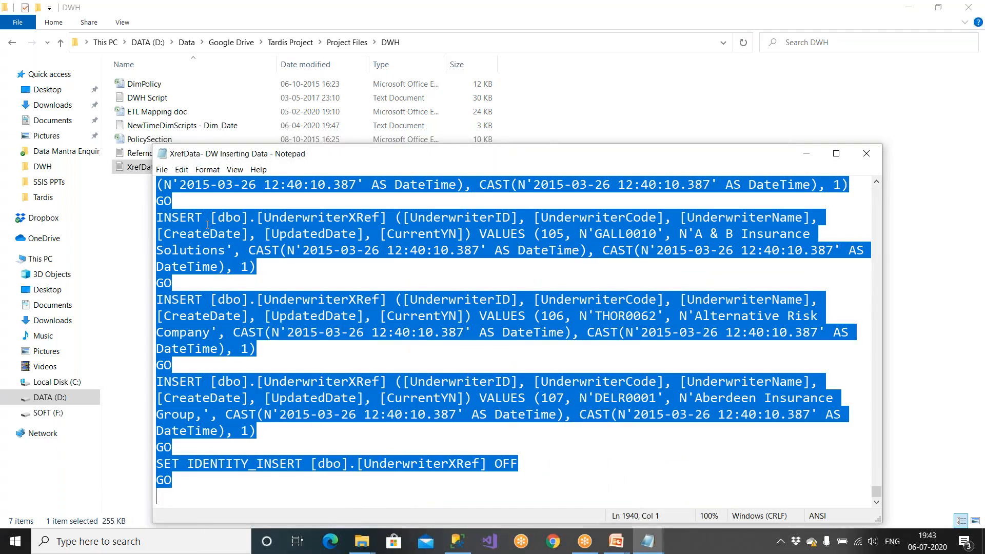
right_click(207, 225)
click(228, 260)
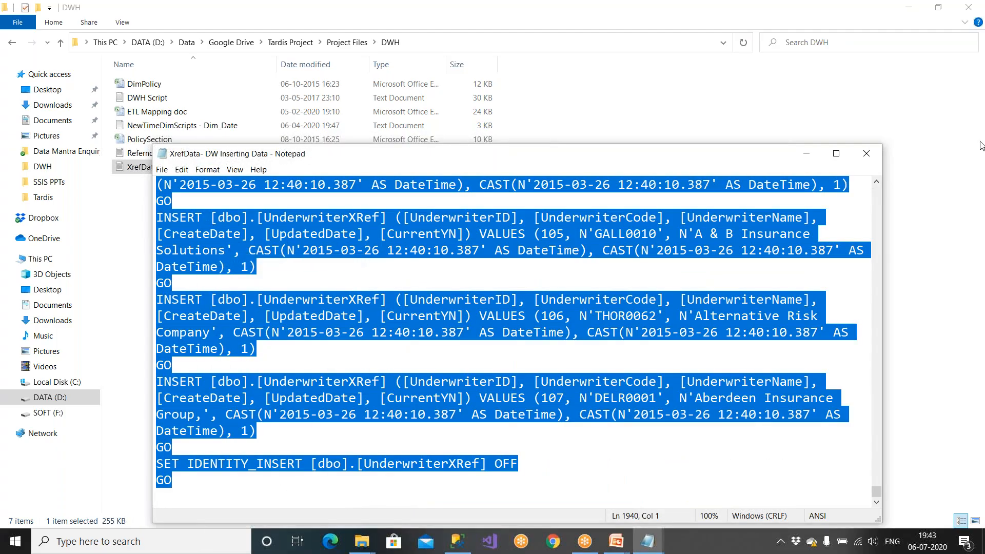
Step: Close the Notepad script, switch to SQL Server Management Studio, and close the old XRef insert query without saving it
click(870, 161)
click(468, 541)
click(438, 77)
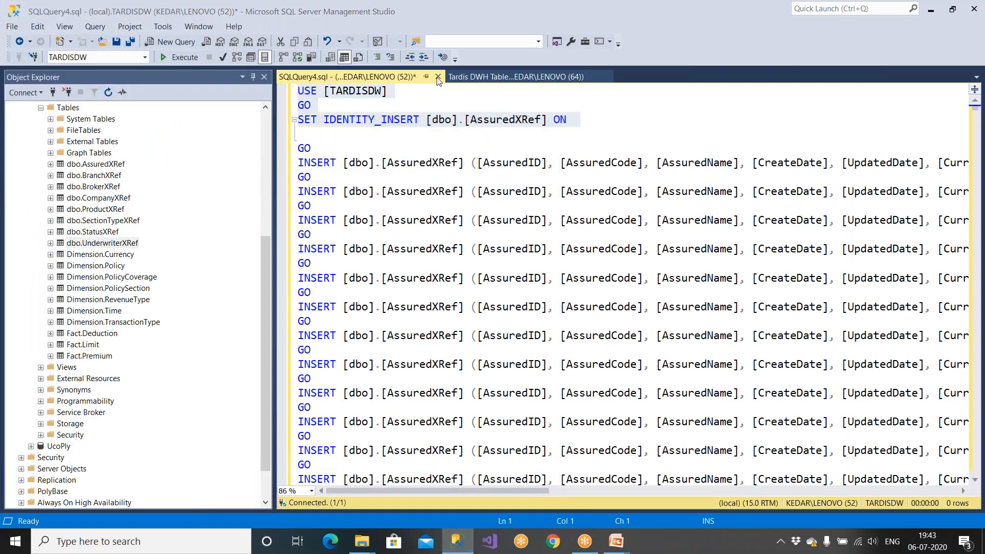
click(532, 351)
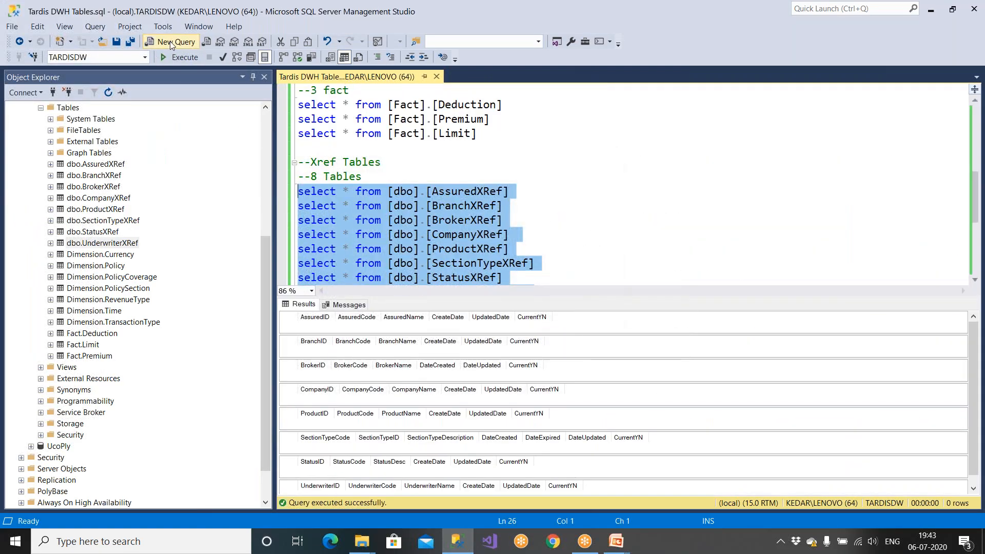
Step: Paste the copied XRef insert script into a new TARDISDW query and execute the whole script
click(171, 41)
right_click(400, 166)
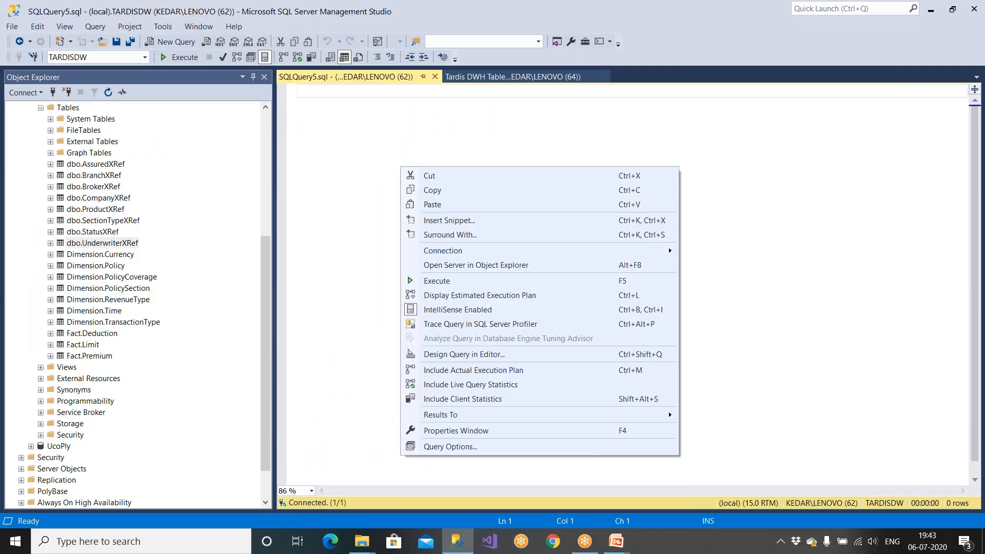
click(433, 204)
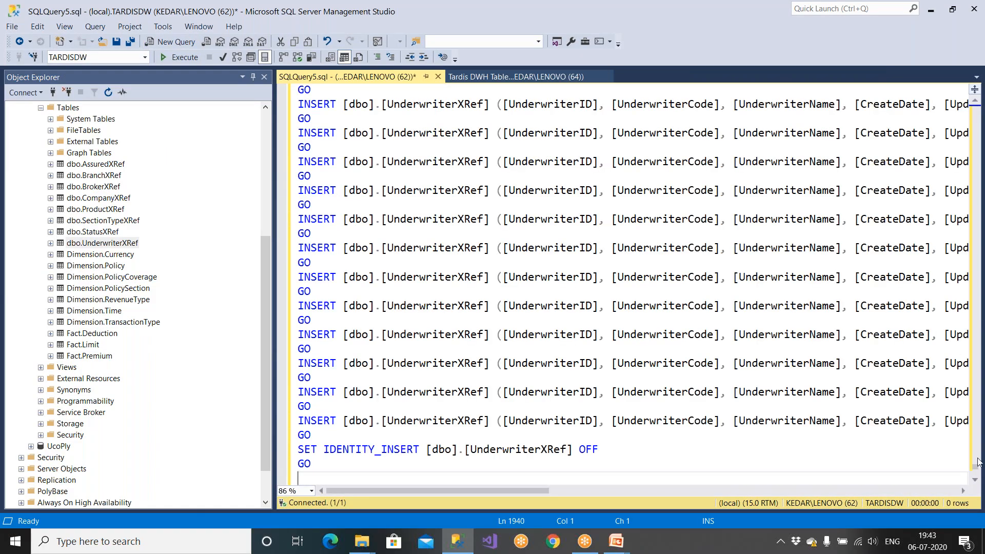
mouse_move(977, 465)
mouse_down()
mouse_move(965, 143)
mouse_move(978, 280)
mouse_move(977, 474)
mouse_up()
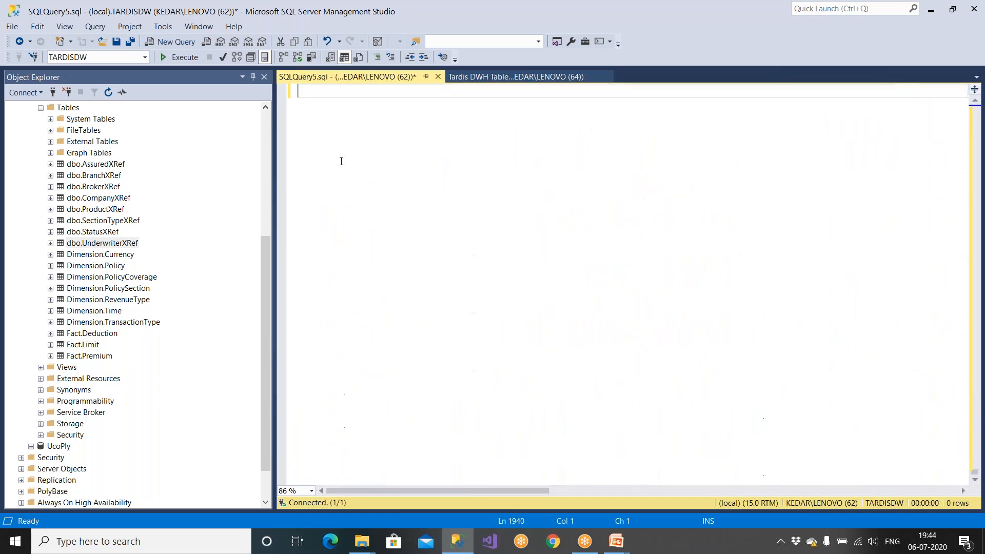
click(181, 57)
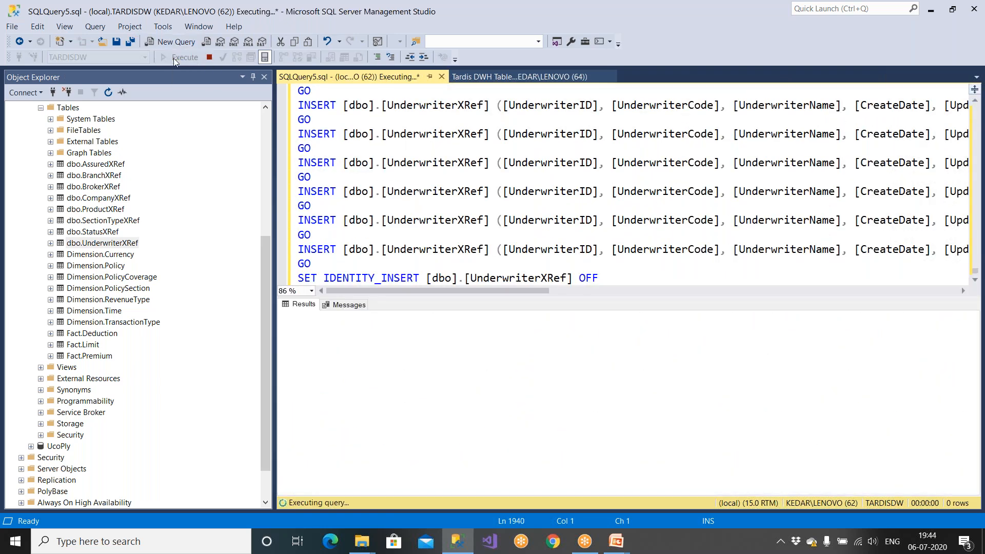
Step: Look through the insert script's execution messages, and close its query without saving changes
click(315, 352)
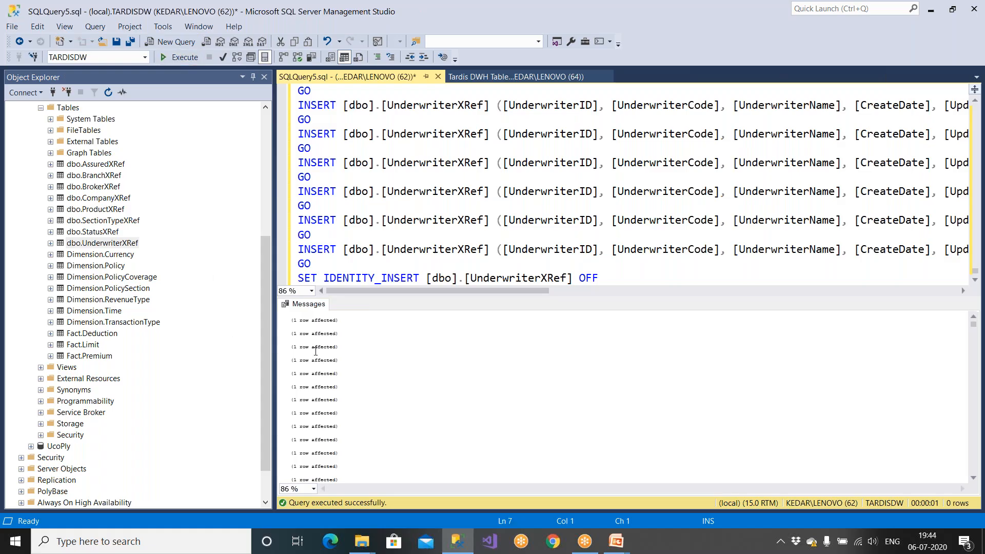
drag(316, 351, 331, 388)
scroll(334, 395, down, 6)
scroll(334, 395, up, 19)
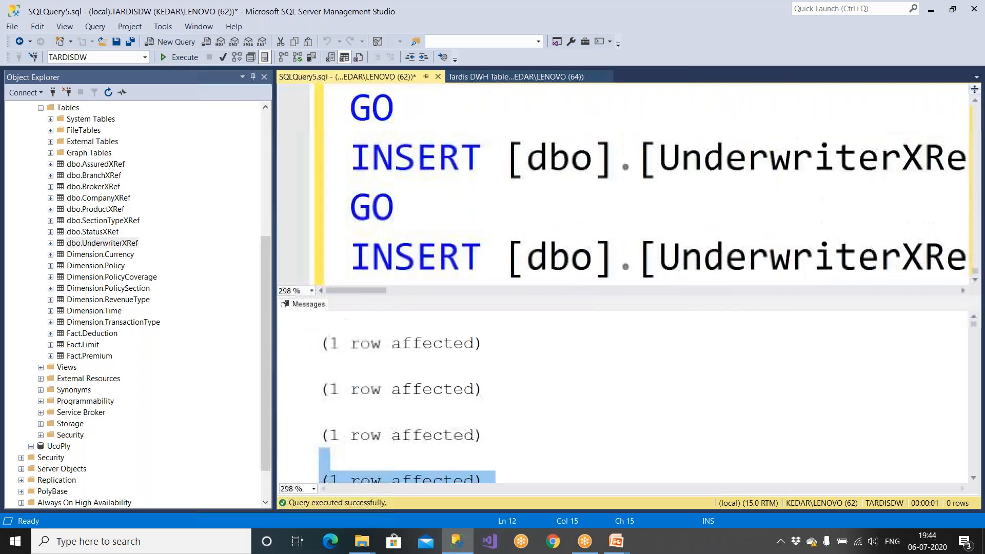
scroll(334, 395, up, 3)
drag(336, 393, 415, 473)
scroll(387, 438, down, 6)
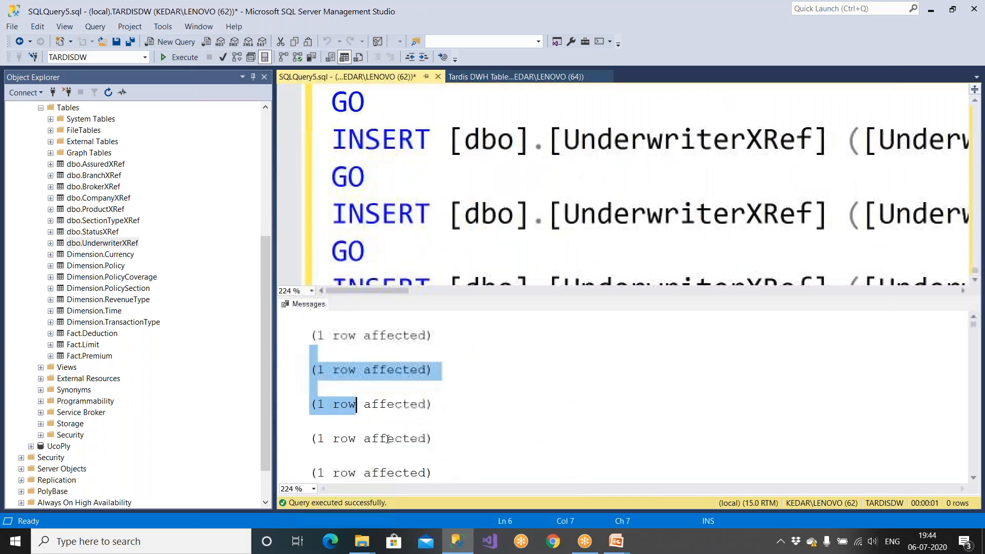
scroll(388, 439, down, 6)
click(438, 77)
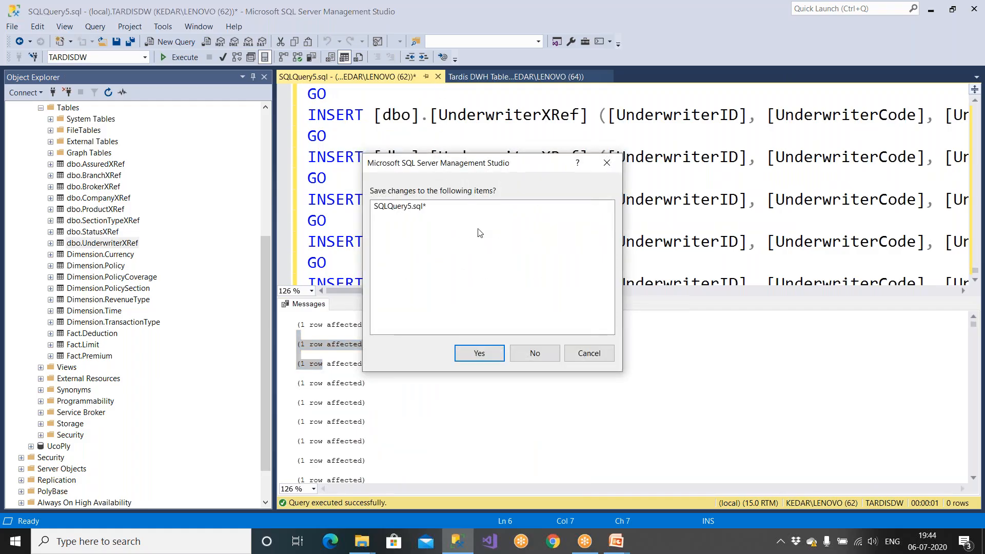
click(533, 353)
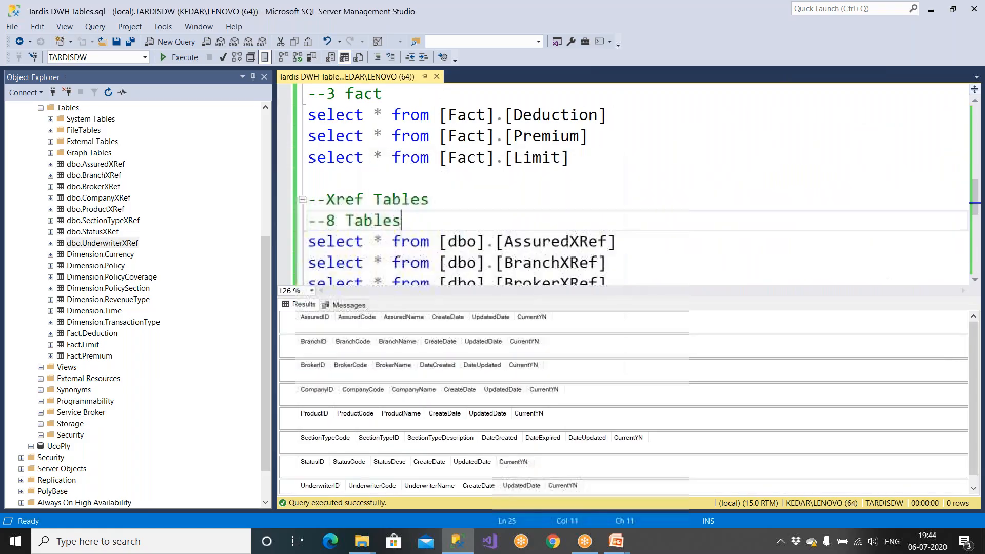
Step: Execute only the AssuredXRef select statement in the Tardis DWH Tables script and look through its rows to the end
key(ctrl+r)
scroll(505, 306, down, 1)
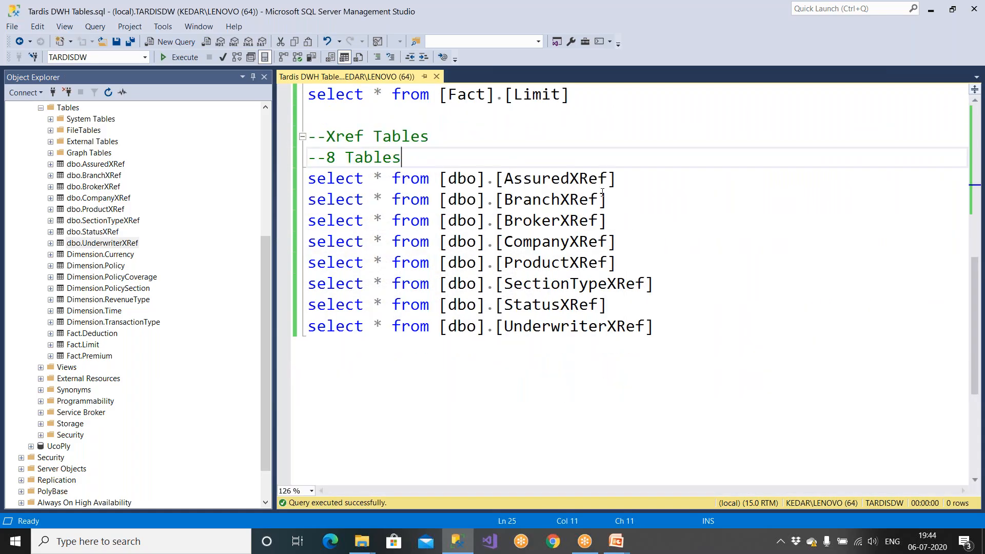
drag(629, 178, 308, 178)
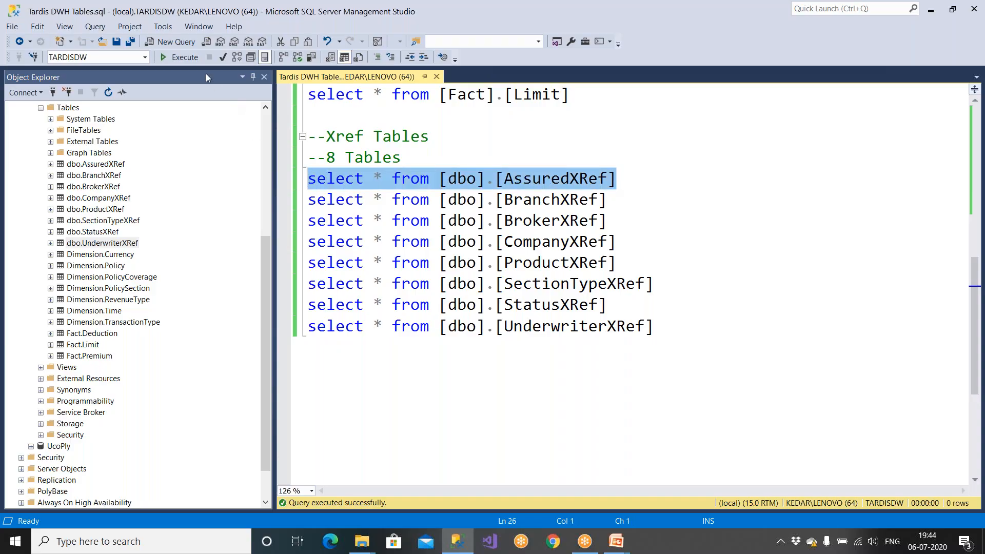
click(188, 61)
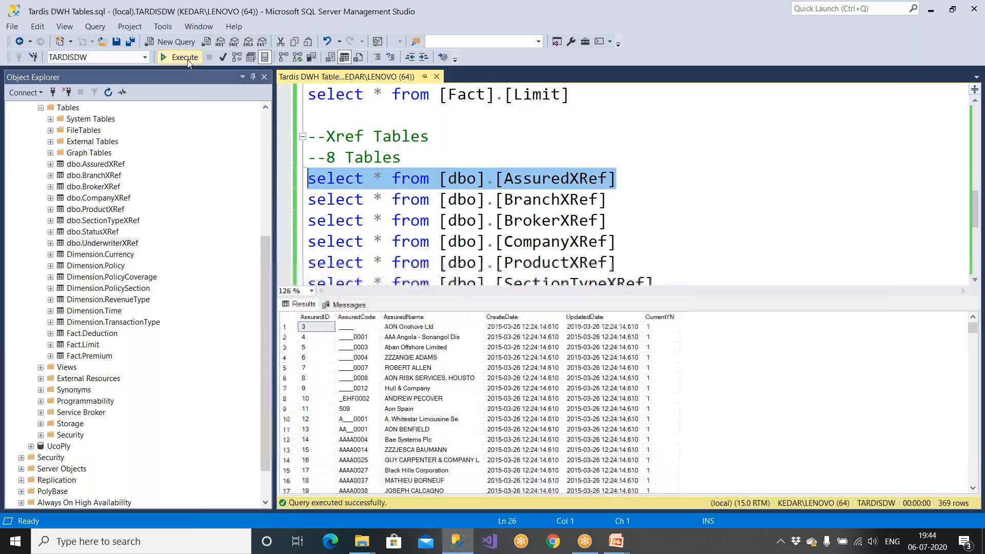
click(374, 412)
scroll(375, 426, down, 20)
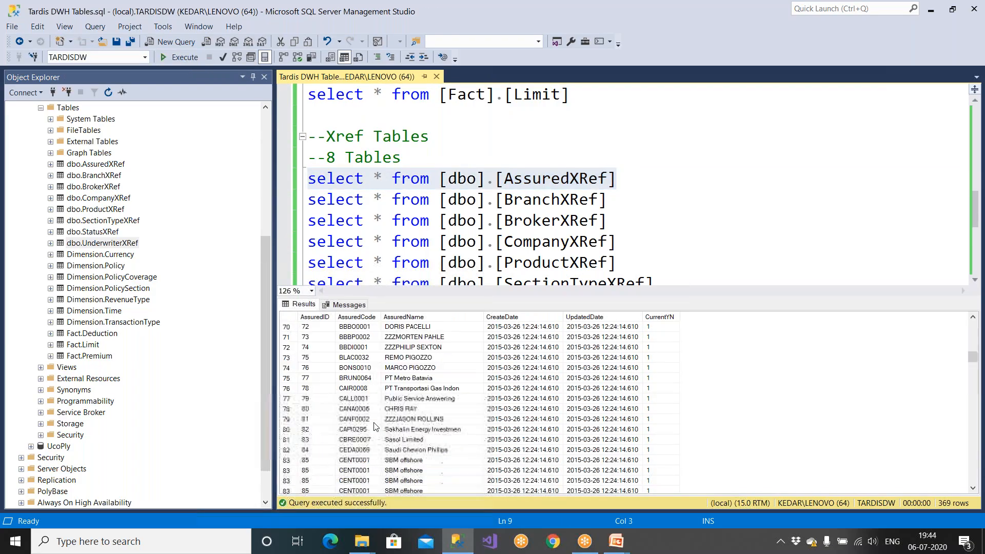
scroll(374, 436, down, 20)
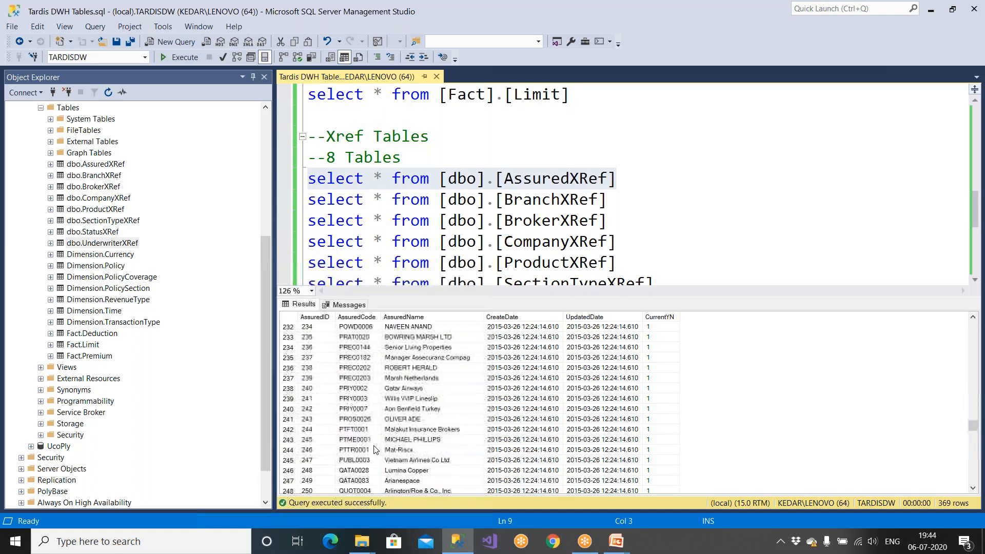
scroll(374, 450, down, 20)
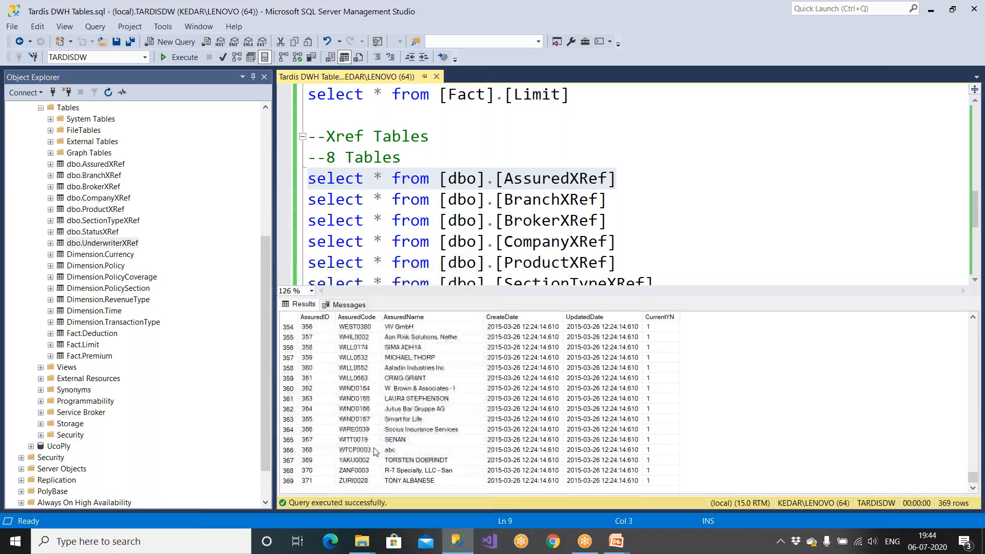
Step: Execute the BranchXRef, BrokerXRef and CompanyXRef select statements one at a time to check their loaded rows
drag(607, 199, 308, 200)
click(180, 57)
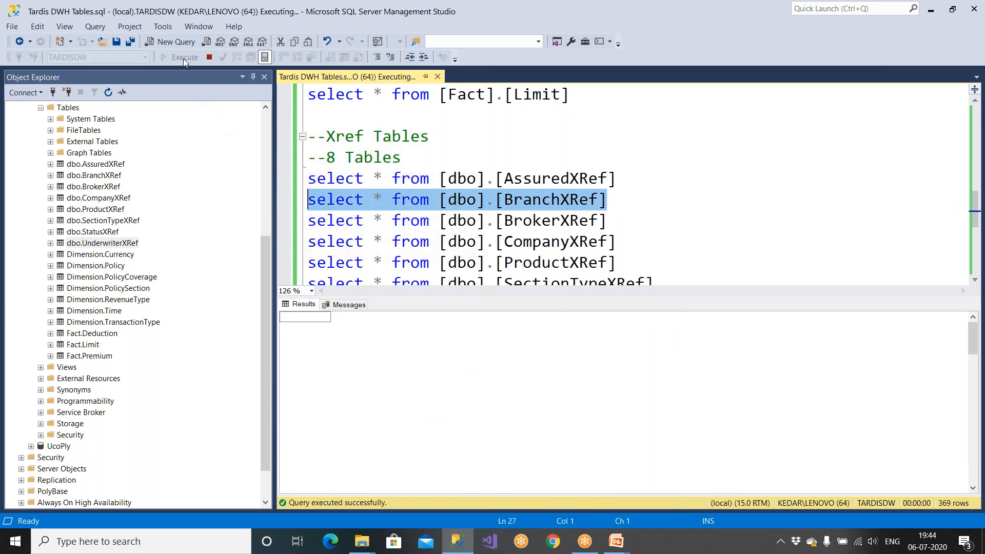
drag(595, 222, 307, 220)
click(187, 60)
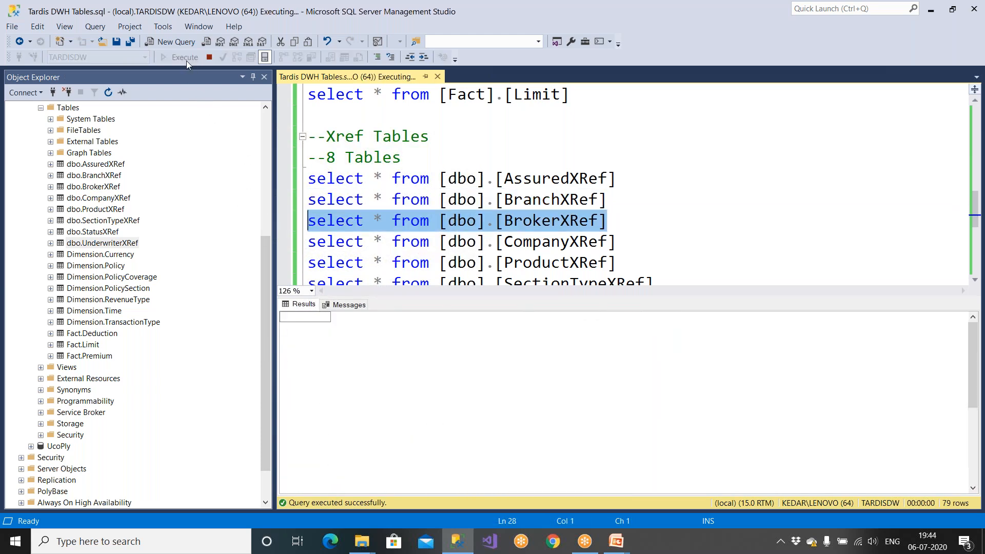
drag(626, 241, 292, 249)
click(190, 61)
Step: Execute the ProductXRef, SectionTypeXRef, StatusXRef and UnderwriterXRef select statements one at a time to check their rows
scroll(576, 186, down, 2)
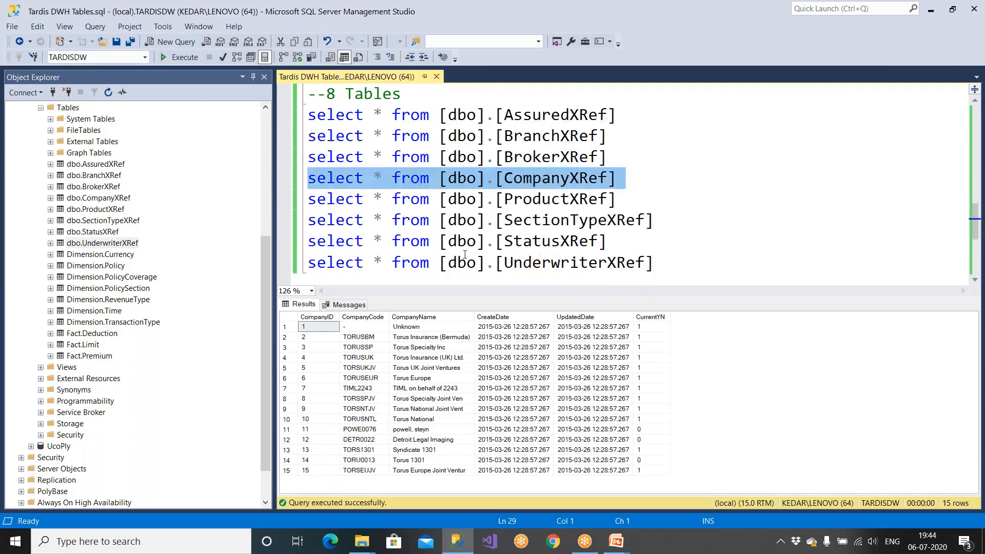
drag(622, 140, 302, 138)
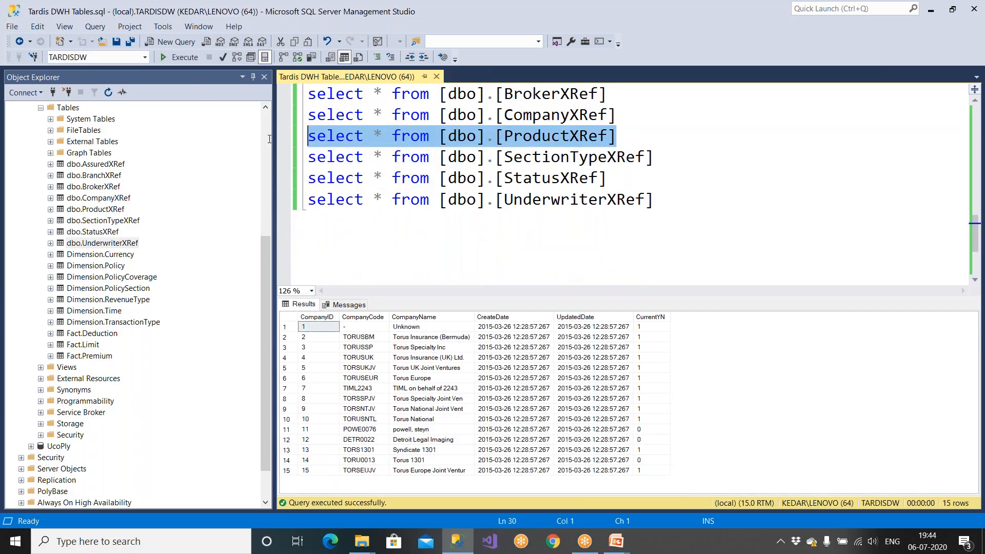
click(183, 57)
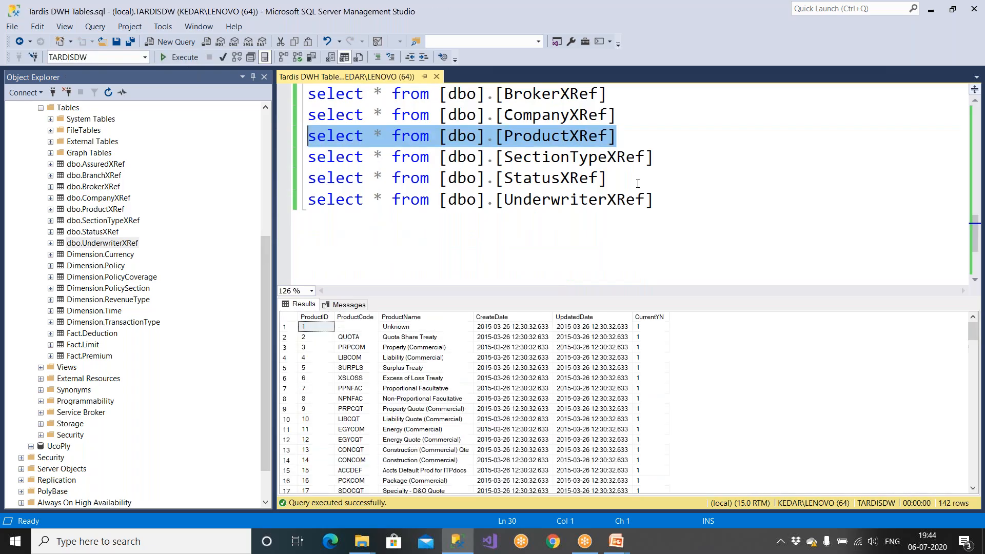
drag(660, 156, 307, 157)
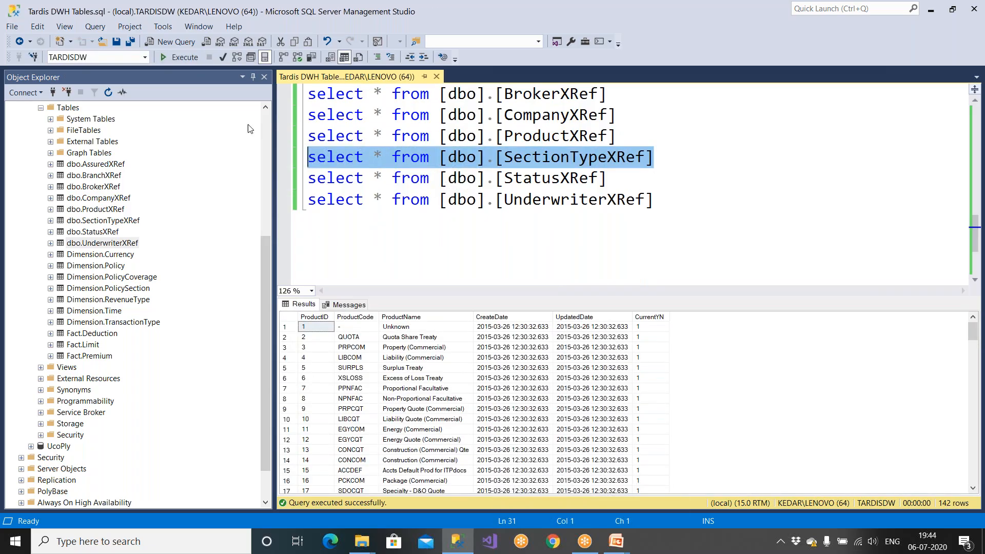
click(174, 57)
drag(613, 178, 307, 178)
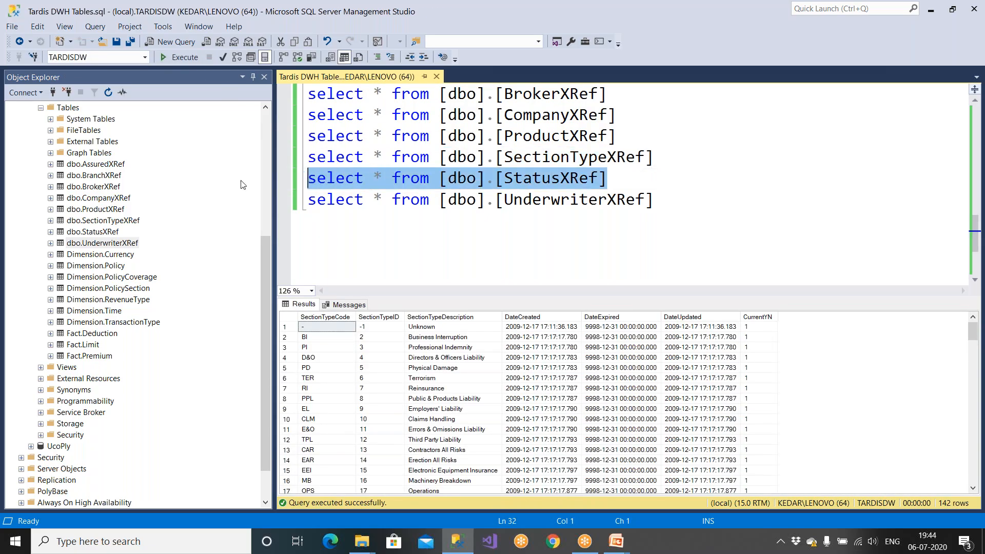
click(177, 57)
drag(652, 203, 306, 200)
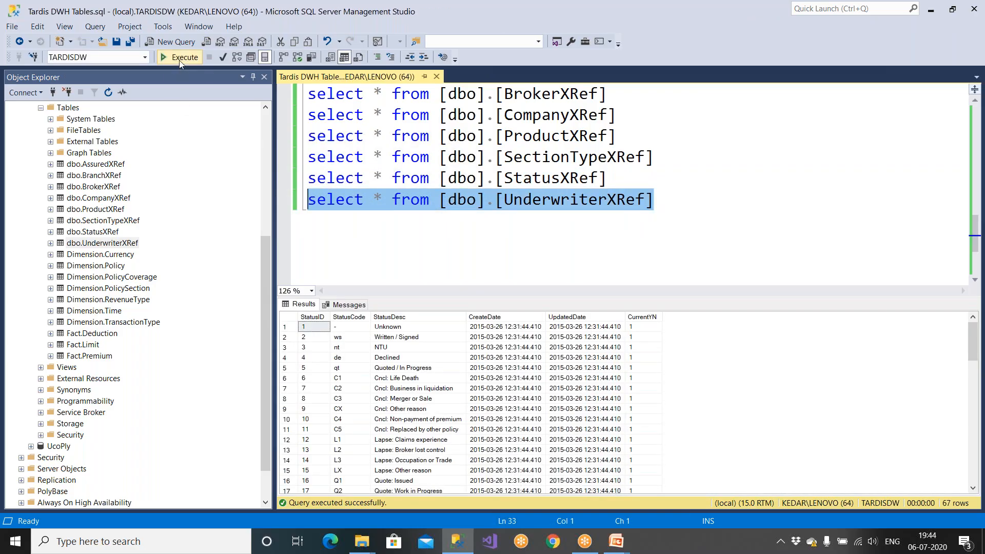
click(180, 60)
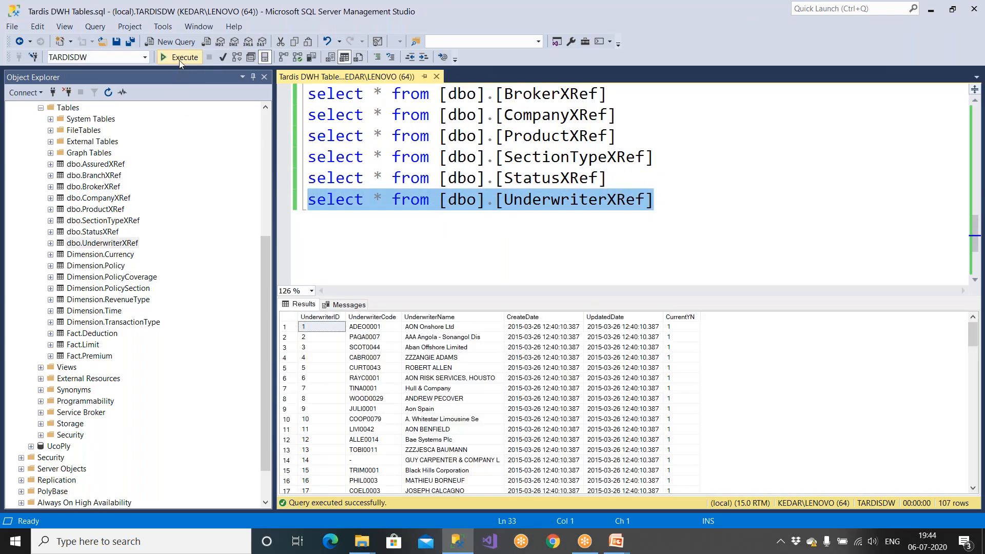
Step: Execute the Deduction, Premium and Limit fact selects together, check their results, and hide the results
key(ctrl+r)
scroll(505, 393, up, 6)
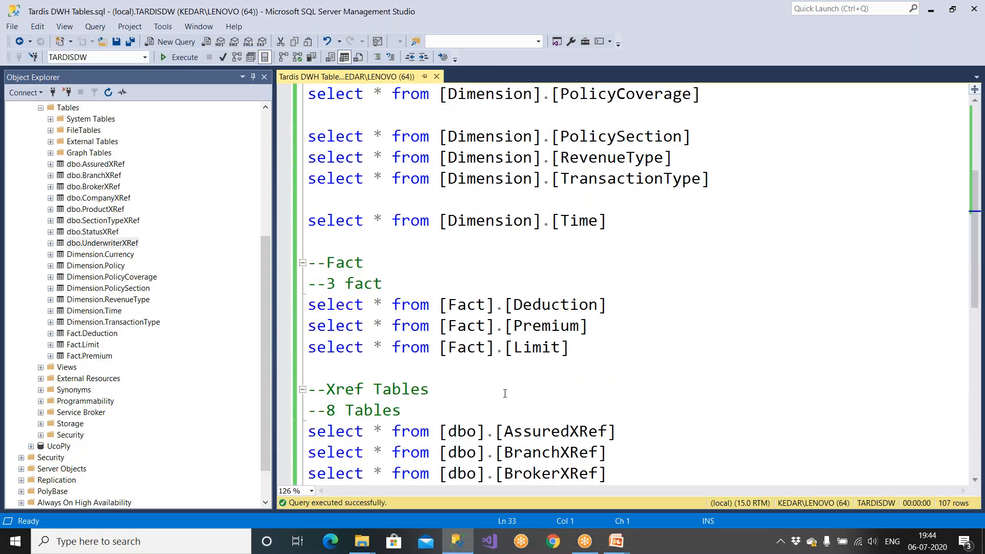
drag(576, 354, 308, 305)
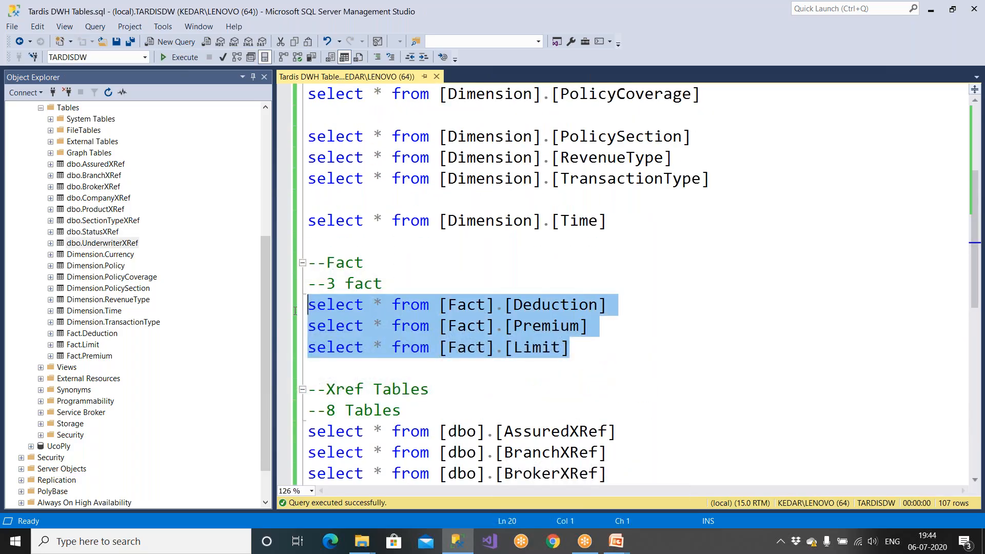
click(184, 59)
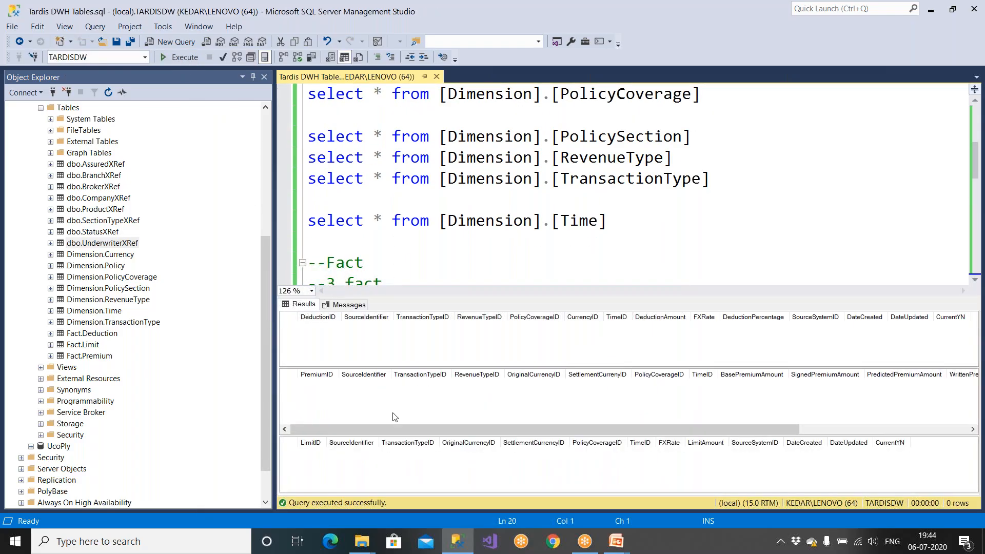
key(ctrl+r)
Step: Execute only the Dimension.Time select statement, and hide its results
drag(607, 220, 278, 226)
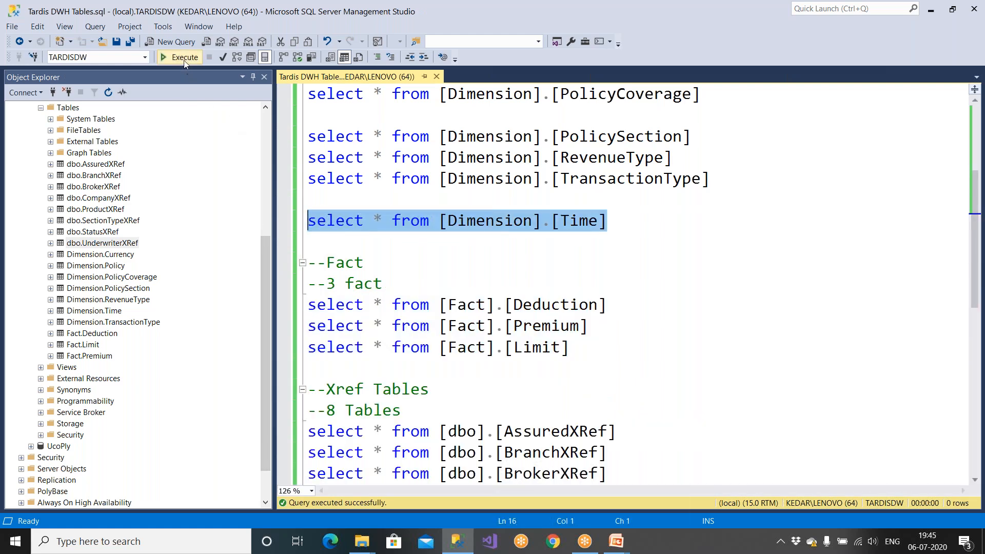
click(184, 58)
key(ctrl+r)
Step: Execute the Dimension Currency, Policy and PolicyCoverage select statements one at a time to check their contents
scroll(534, 308, up, 2)
click(534, 346)
drag(716, 324, 289, 177)
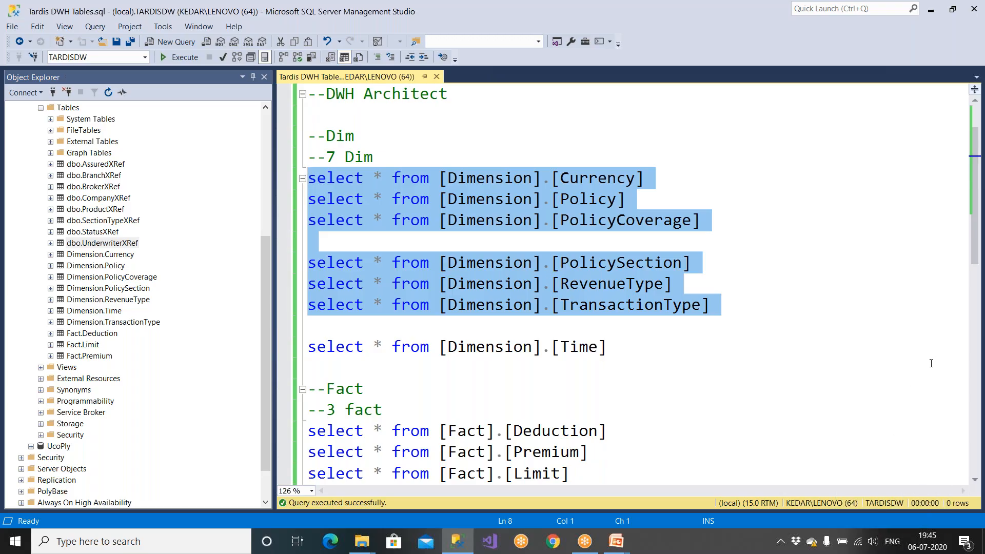
click(842, 377)
drag(644, 178, 308, 180)
click(188, 61)
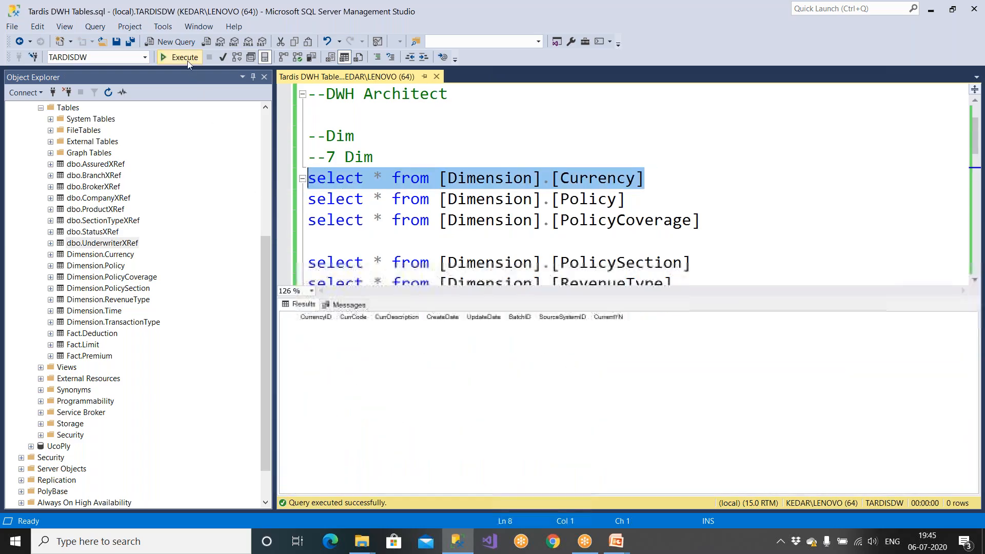
drag(625, 199, 308, 201)
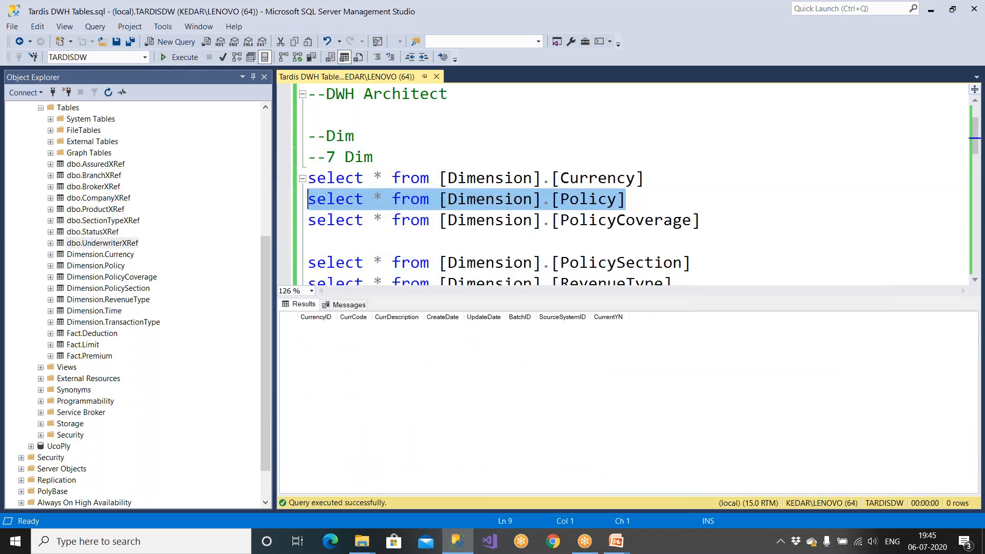
click(184, 58)
drag(700, 221, 308, 221)
click(188, 62)
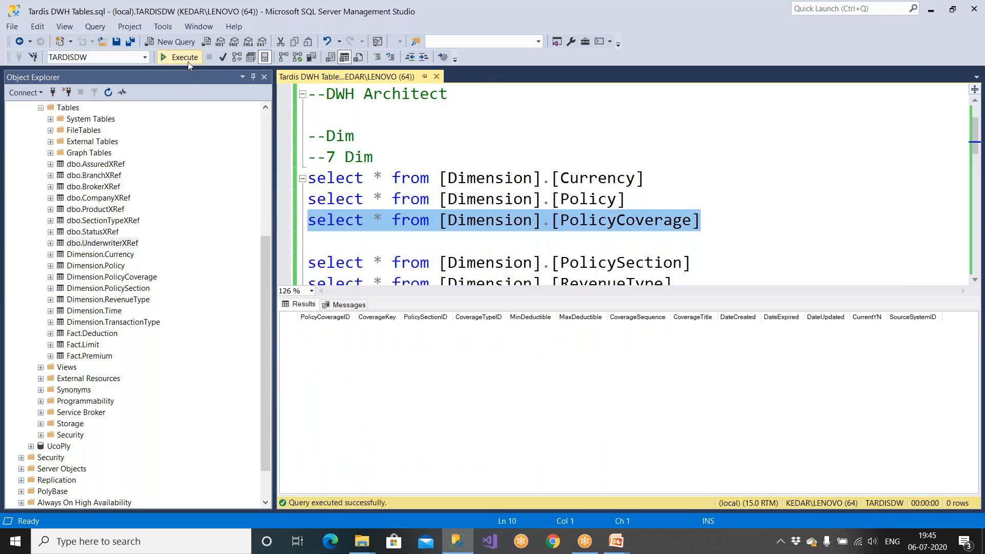
Step: Execute the Dimension PolicySection, RevenueType and TransactionType select statements together
key(ctrl+r)
drag(718, 307, 308, 263)
click(178, 60)
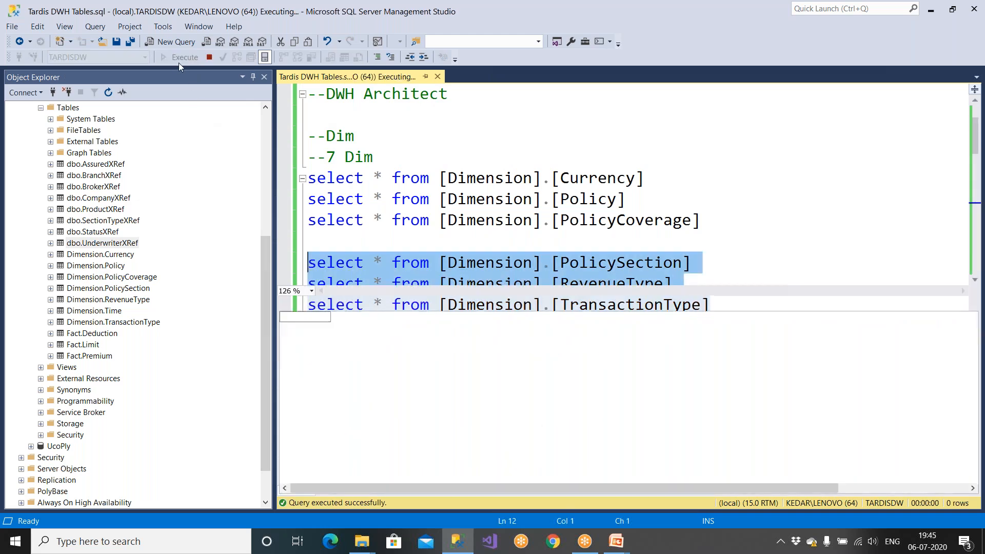
Step: Hide the query results and highlight the "--7 Dim" comment above the Dimension select statements
key(ctrl+r)
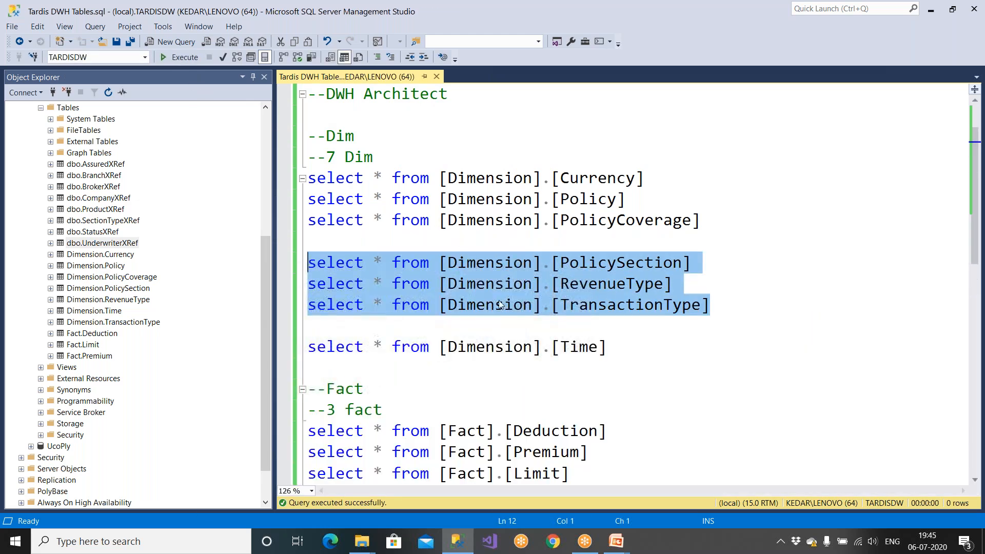
click(541, 365)
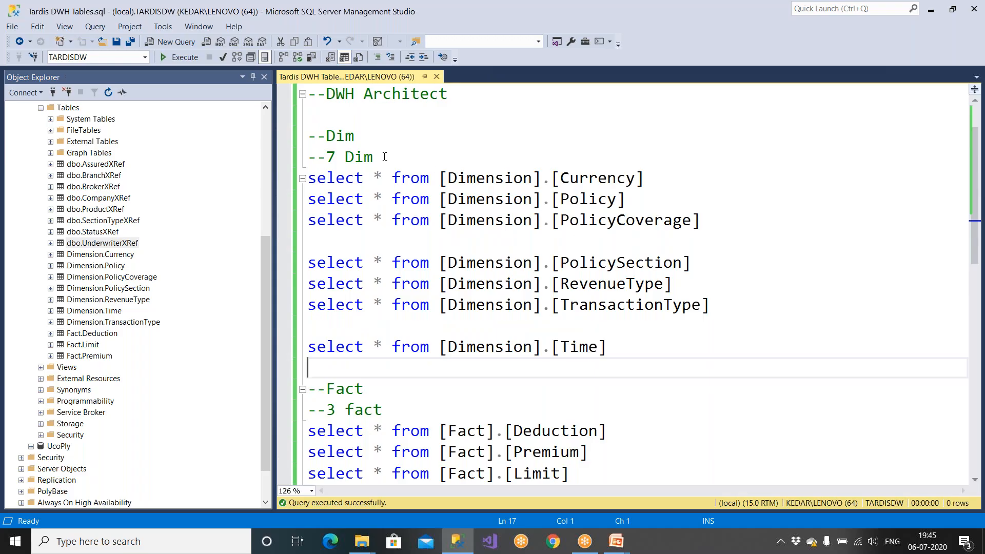
drag(384, 157, 307, 157)
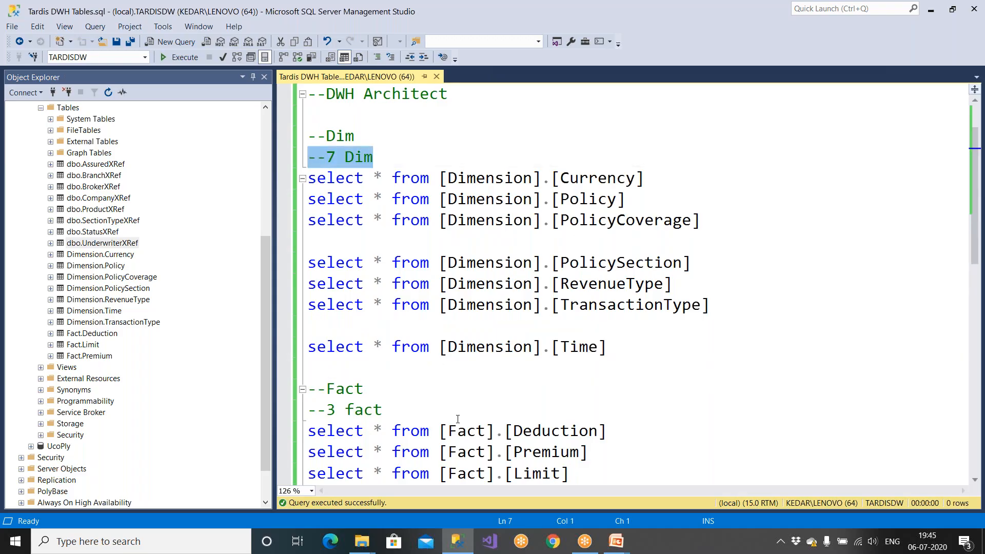
Step: Switch to the PowerPoint slide show and review the slides from the Tardis flow chart through the DWH tables to Dimension.Policy
click(617, 543)
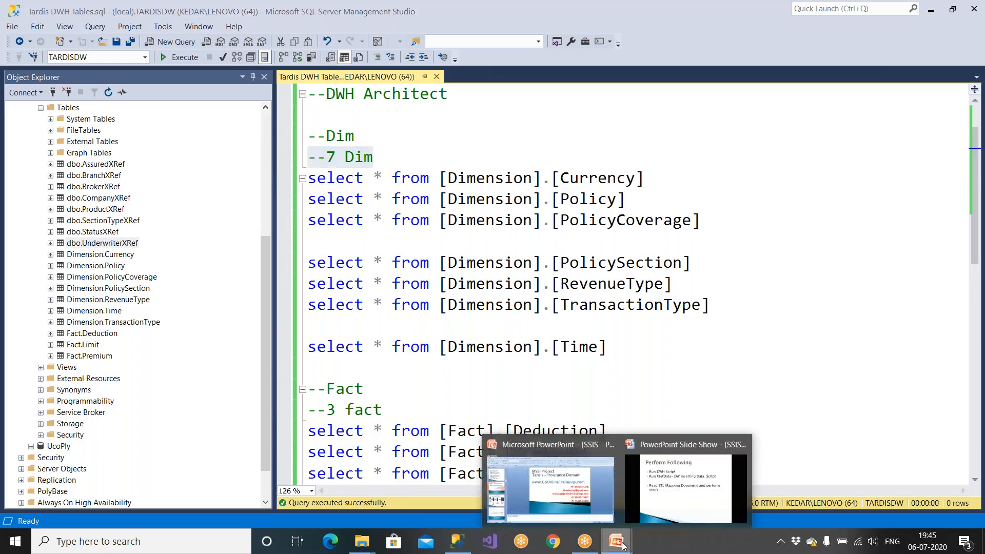
click(645, 513)
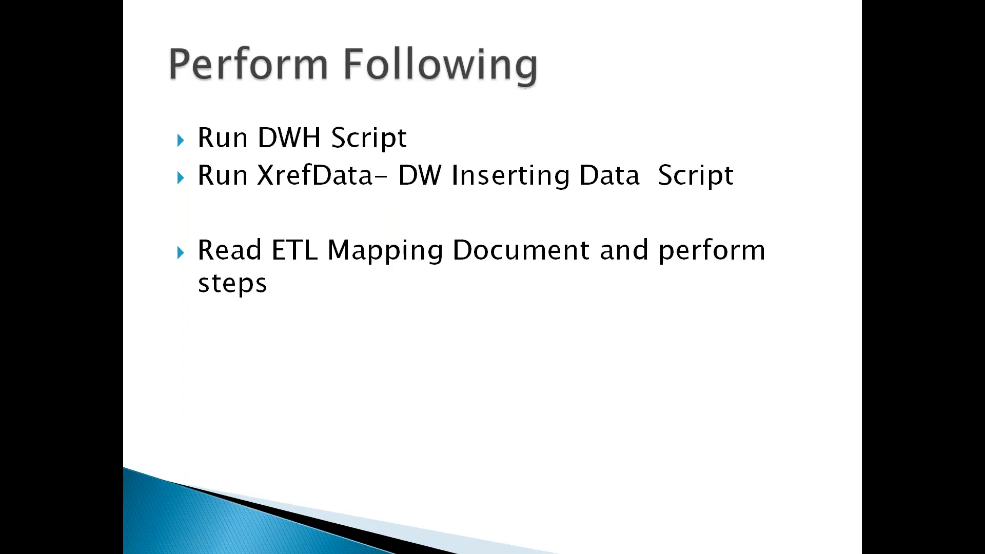
key(Right)
key(Right)
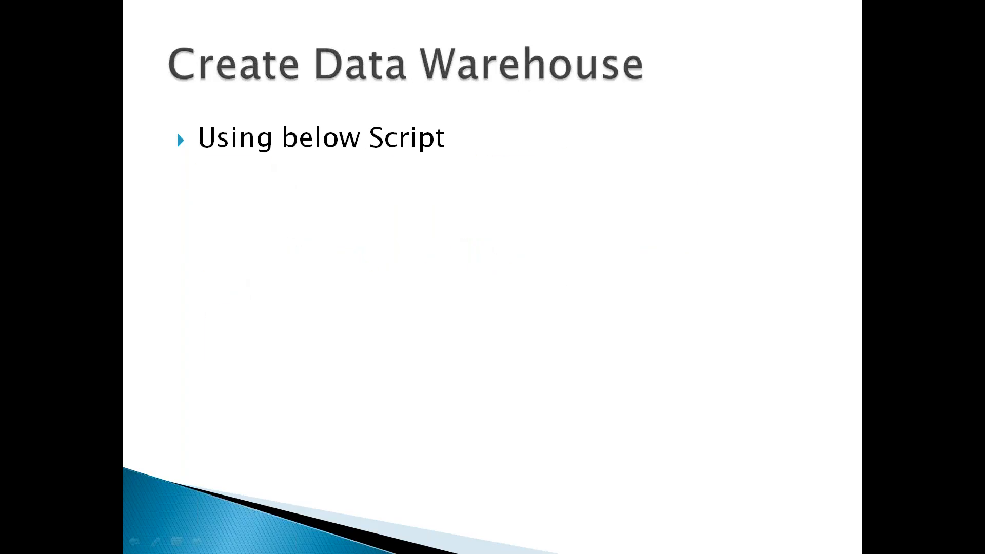
key(Left)
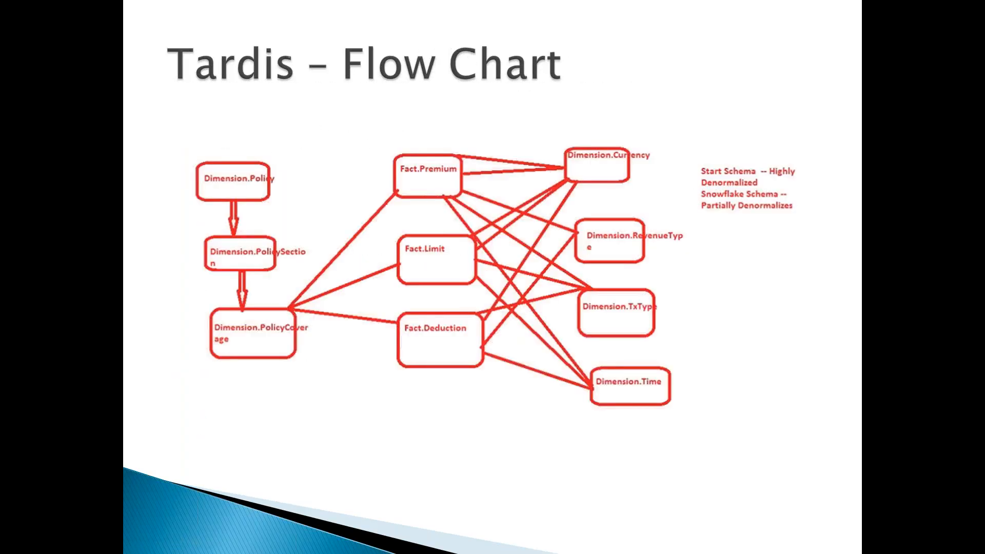
key(Right)
key(Right)
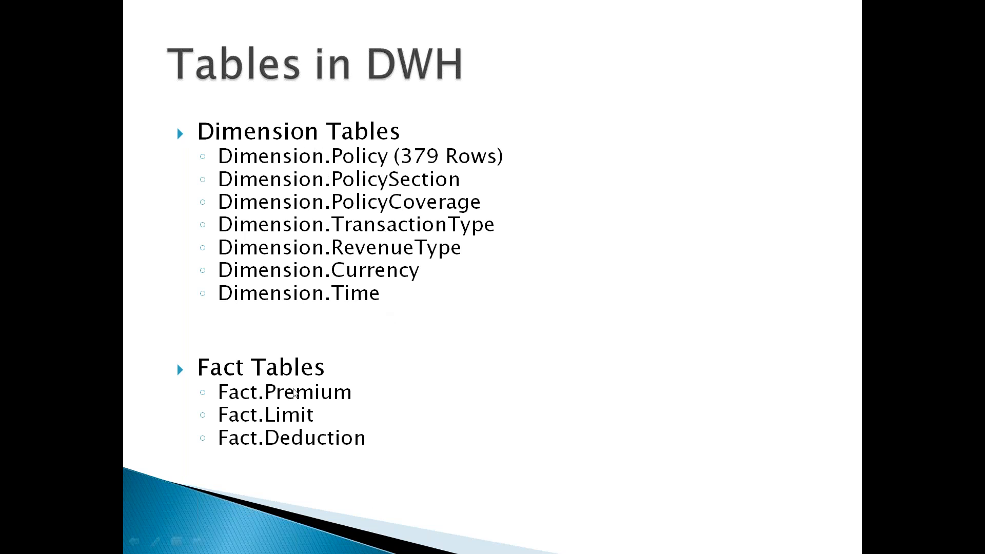
click(346, 415)
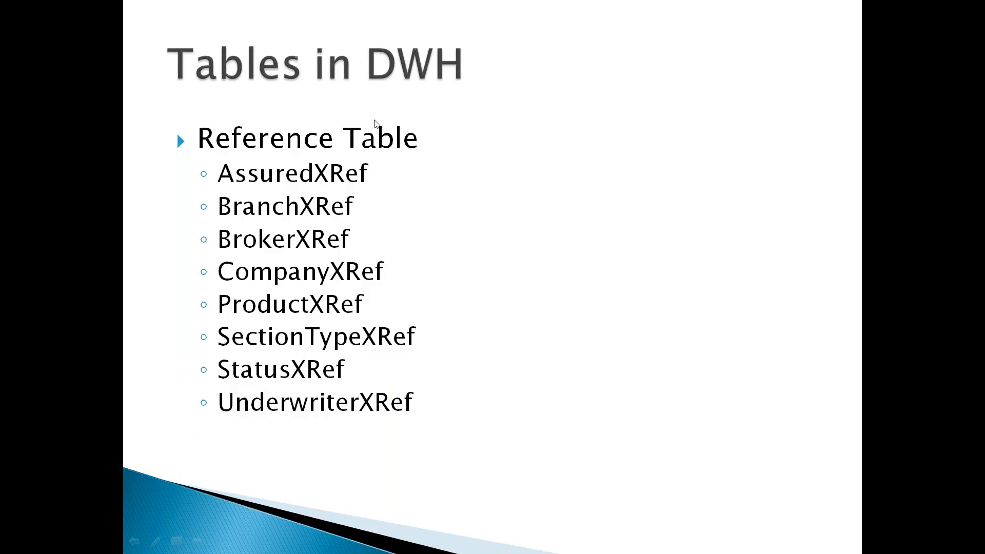
click(413, 235)
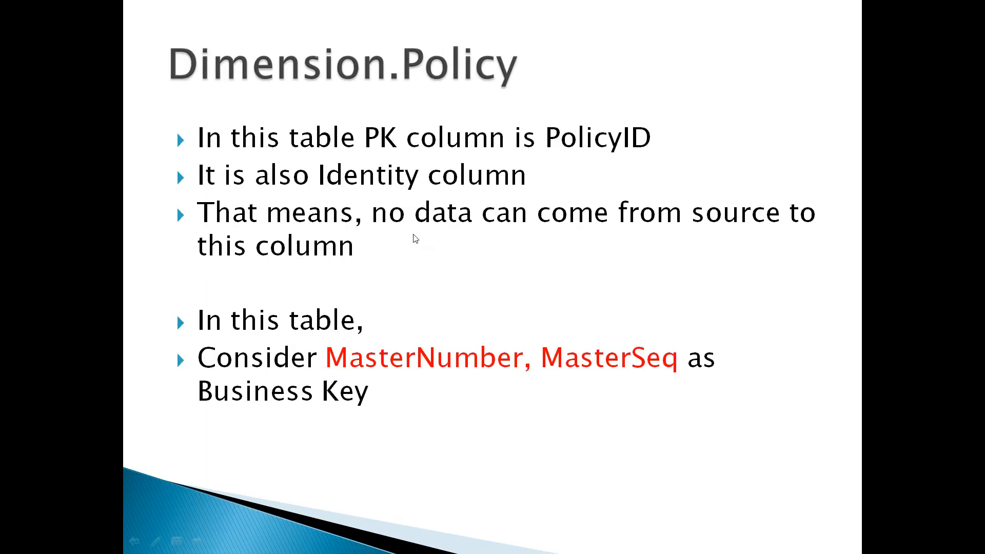
Step: Return through the slides to the Perform Following slide
key(Left)
key(Left)
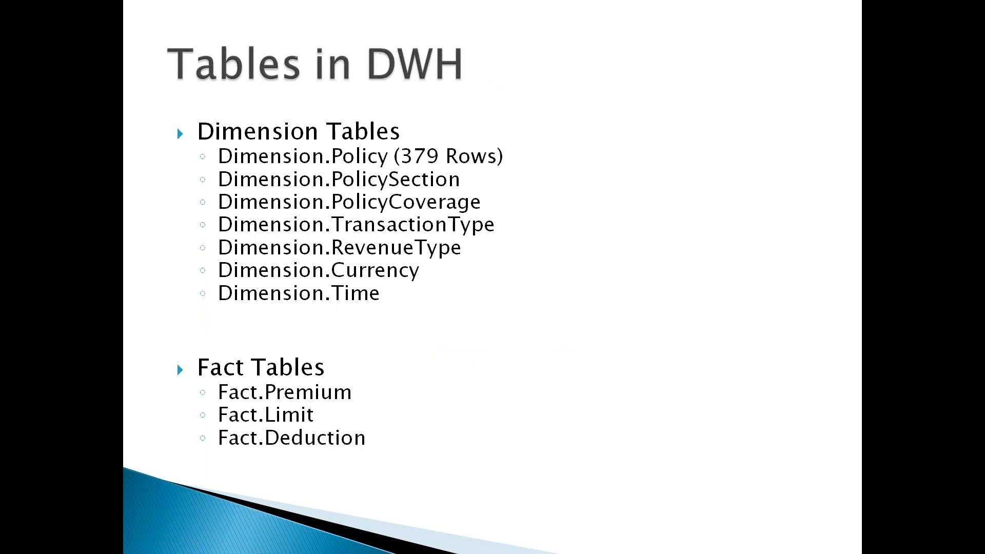
key(Left)
key(Left)
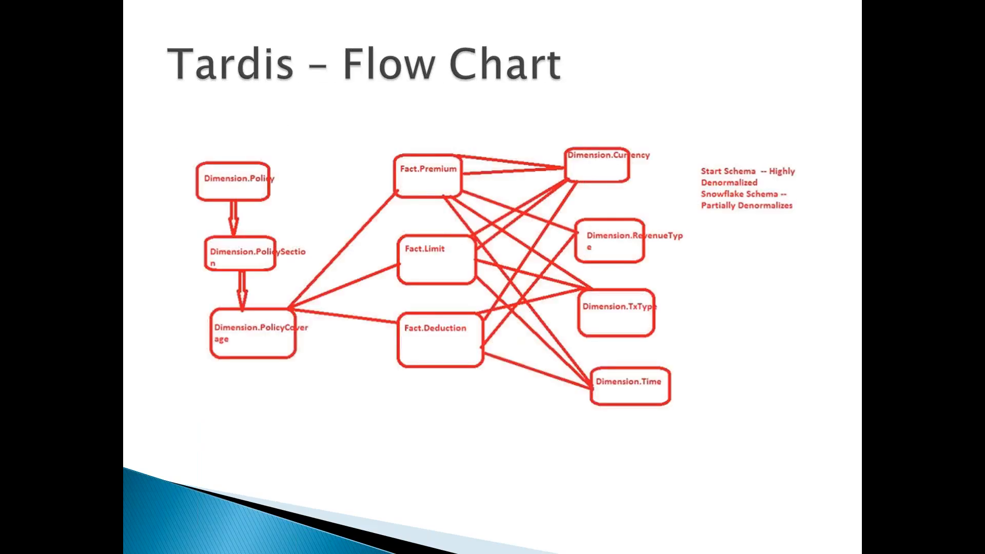
key(Left)
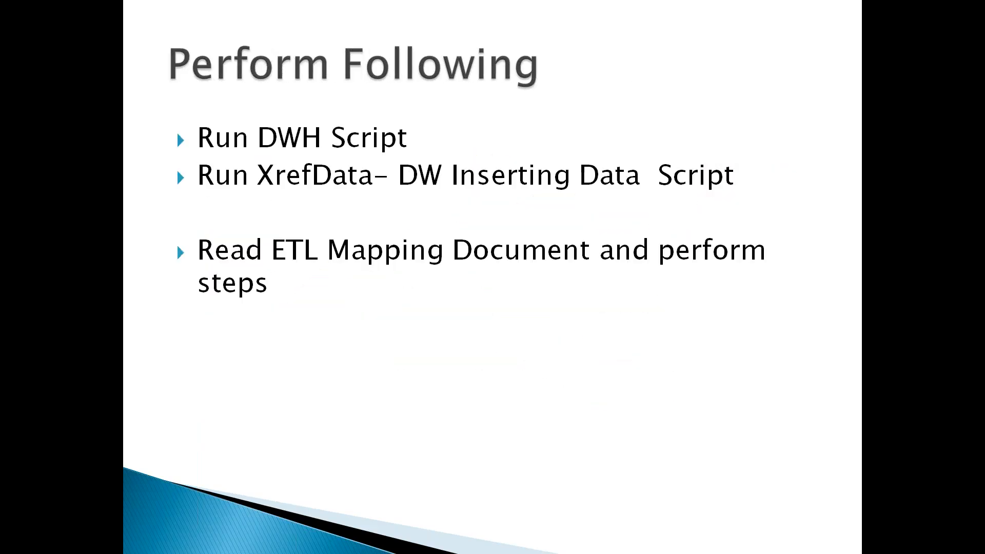
Step: Launch Notepad with a blank document over the slide show
key(super)
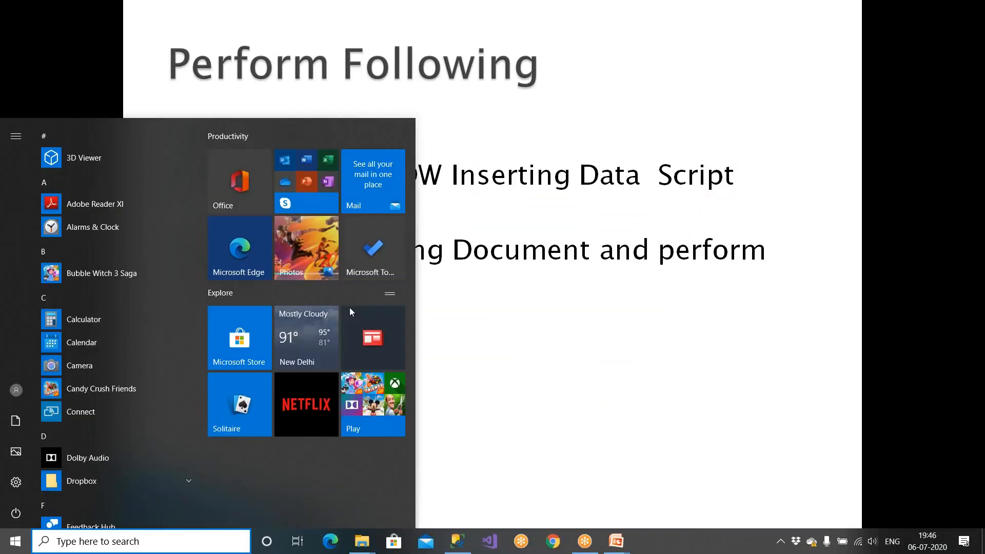
text(note)
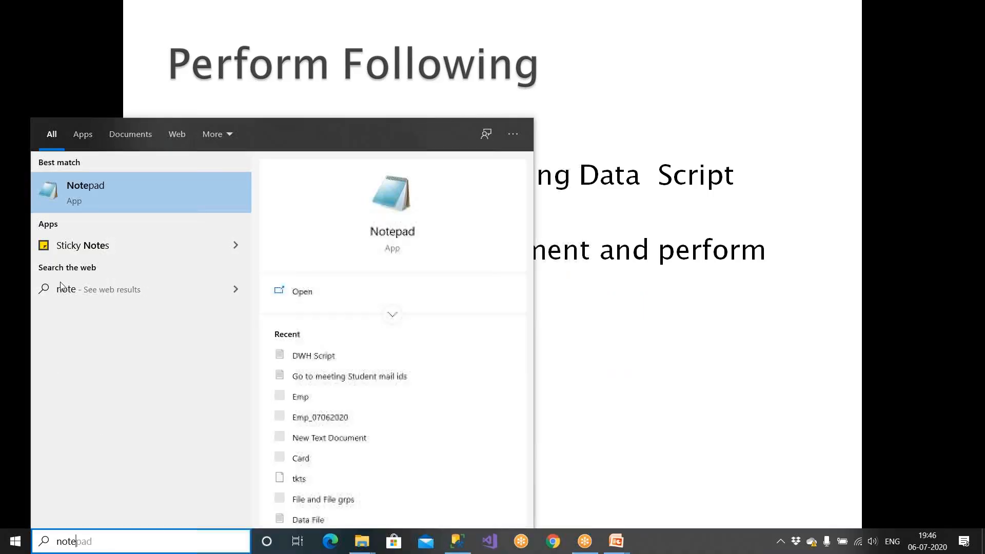
click(93, 185)
text(Create)
key(BackSpace)
key(BackSpace)
key(BackSpace)
key(BackSpace)
key(BackSpace)
key(BackSpace)
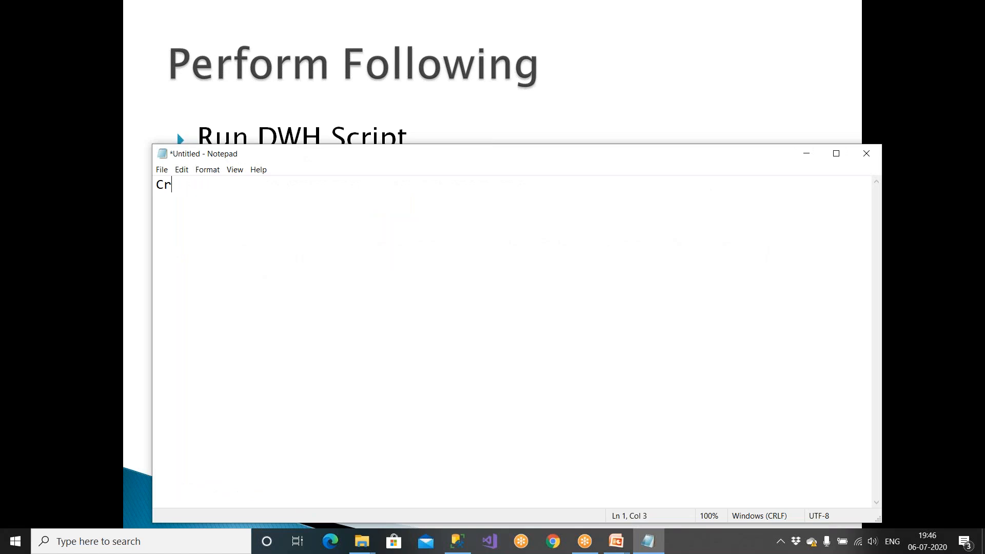
Step: Write the heading "To load data to DWH" and underline it with a row of dashes
text(To load daat)
key(BackSpace)
key(BackSpace)
key(BackSpace)
text(ta to DWH)
key(Return)
text(-----------------------)
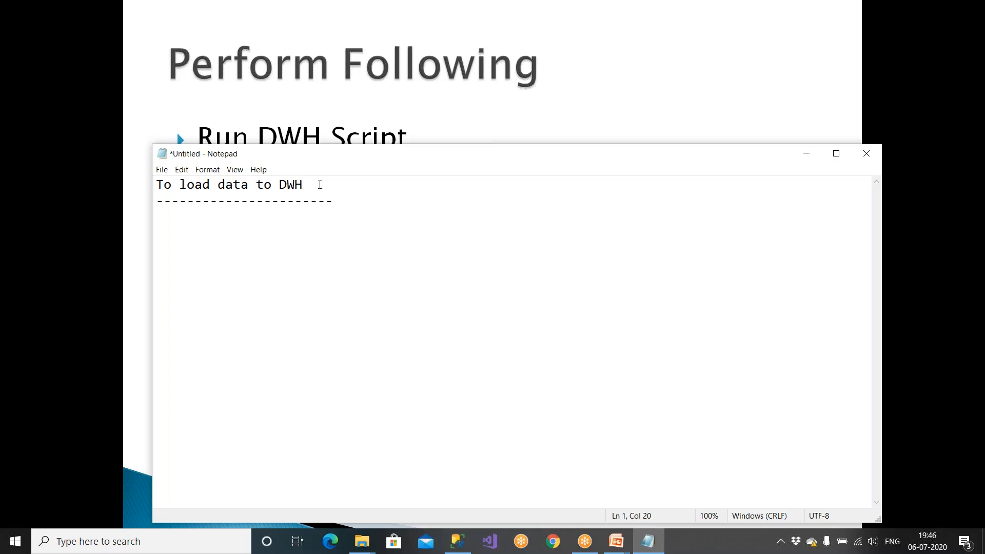
Step: Add the lines "Dim" and "Fact" between the heading and the dashed line, and highlight them in turn
key(Return)
text(Dim)
key(Return)
text(Fact)
drag(200, 215, 149, 206)
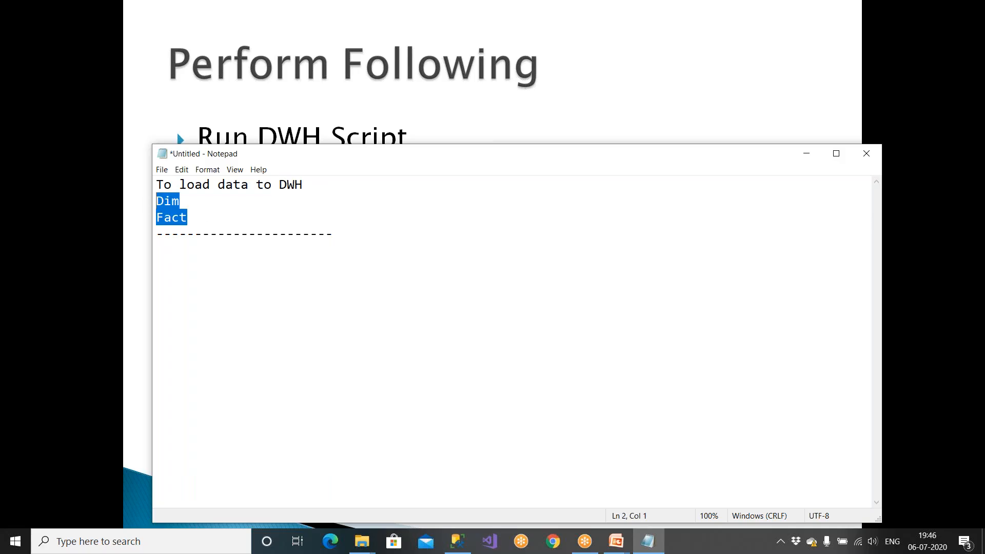
drag(181, 201, 124, 205)
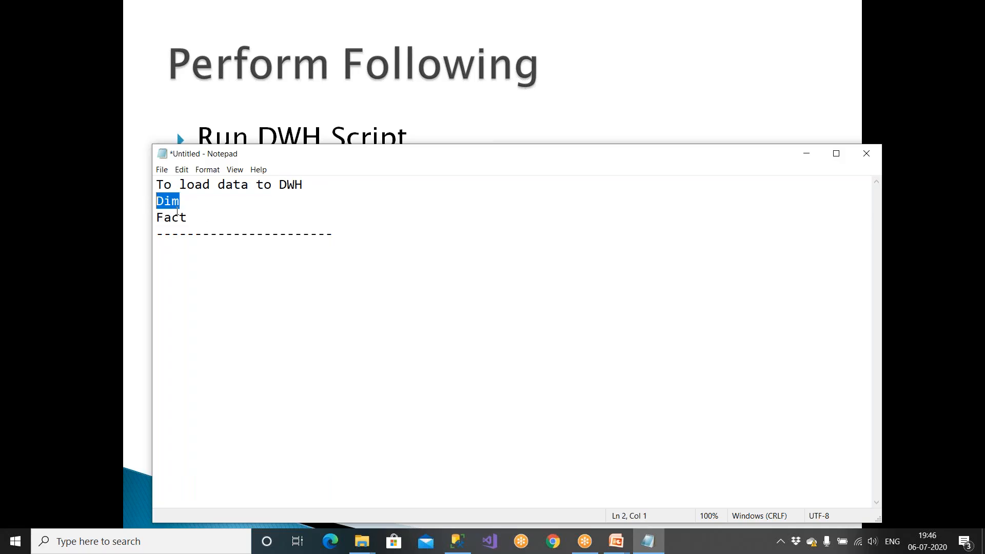
double_click(179, 215)
Step: Add the note "DWH -- Ready" below the dashed line, leaving one blank line between them
click(374, 232)
key(Return)
key(Return)
text(DWH )
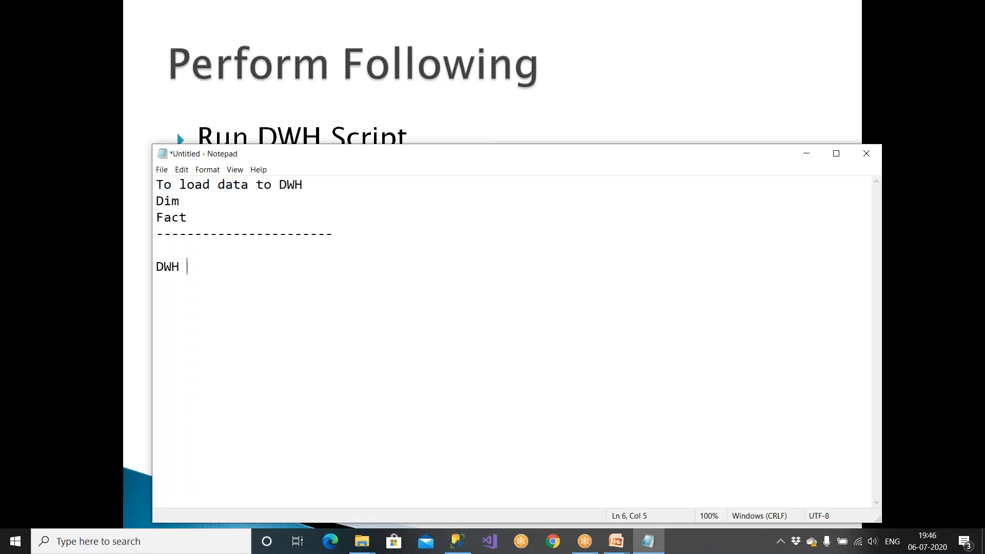
text(-- Ready)
Step: Add the heading "Create SSIS Project" below the DWH note and underline it with a row of dashes
key(Return)
key(Return)
text(Create SSIS Project)
key(Return)
text(--------------------------)
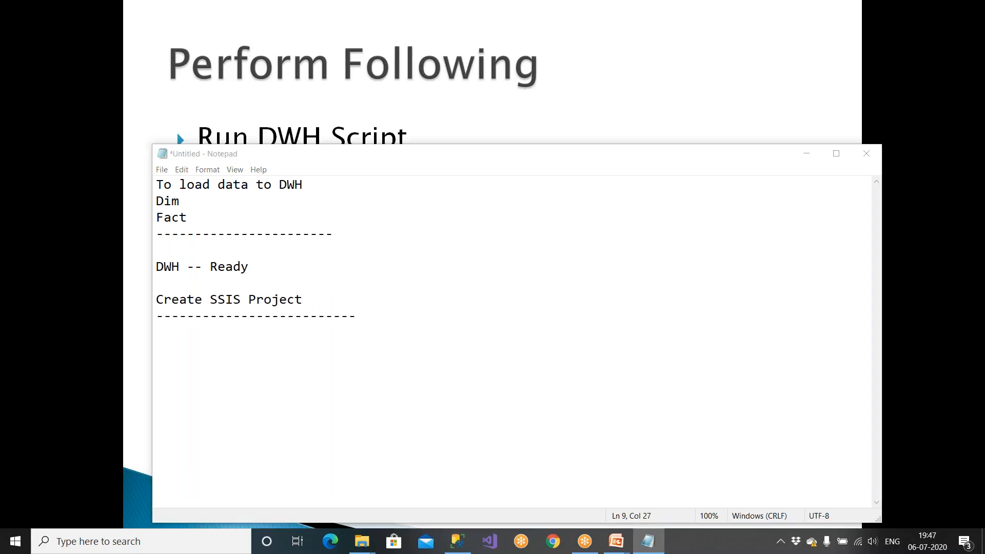
Step: Find the devenv program and launch Visual Studio 2017 (SSDT)
key(super)
text(devenv)
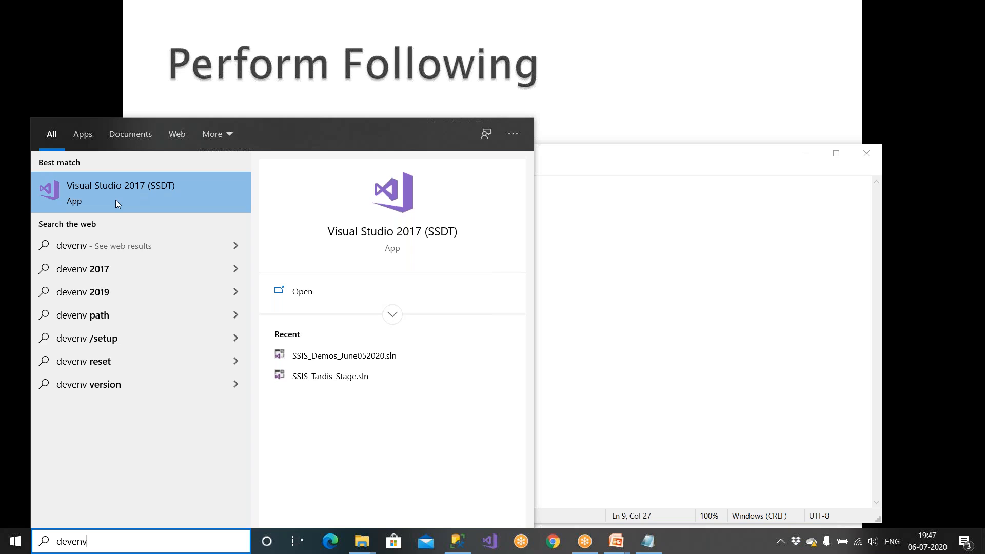
click(168, 205)
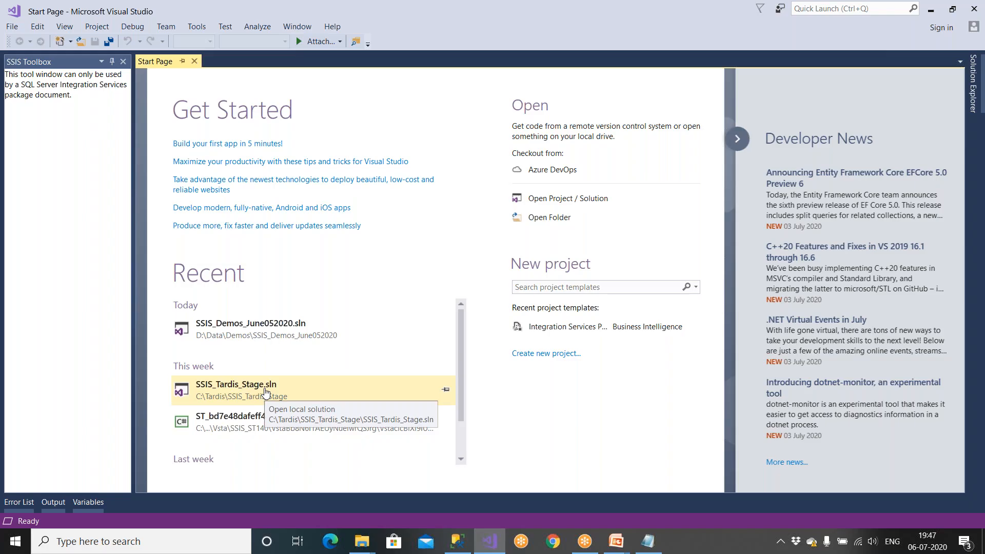
Step: Start creating a new project from the Visual Studio start page
click(12, 26)
mouse_move(44, 41)
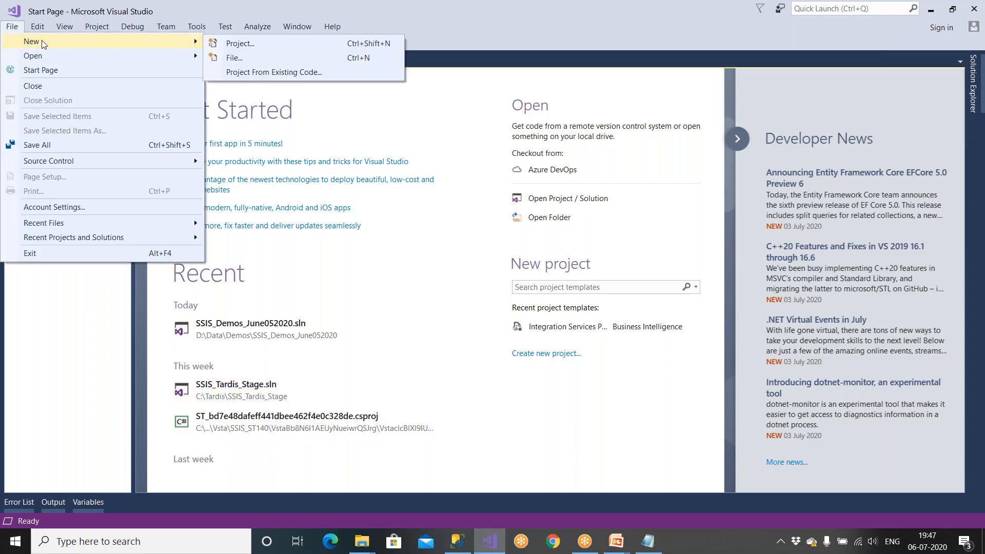
Step: Start a new project using the Integration Services Project template from the Business Intelligence category
click(236, 41)
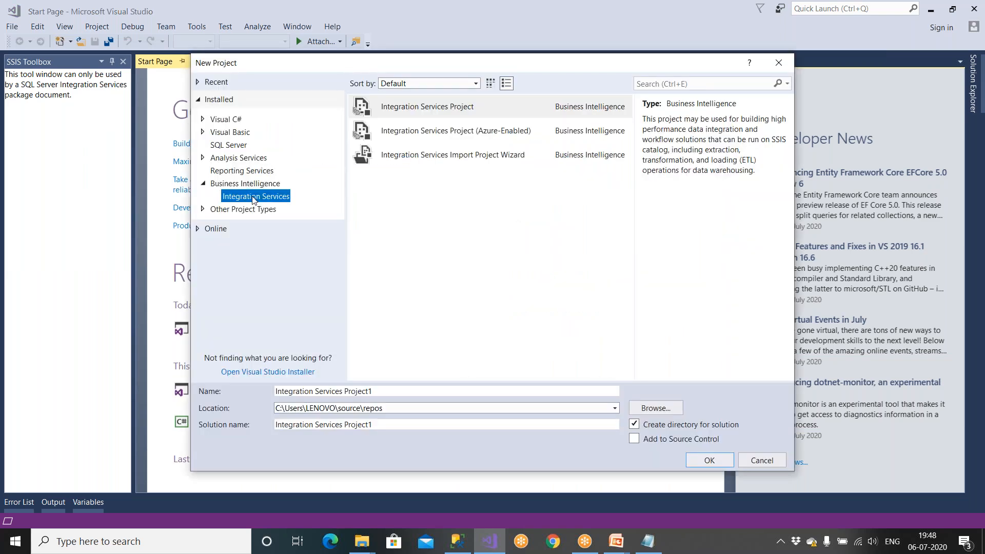
click(212, 185)
click(245, 207)
click(248, 197)
click(491, 113)
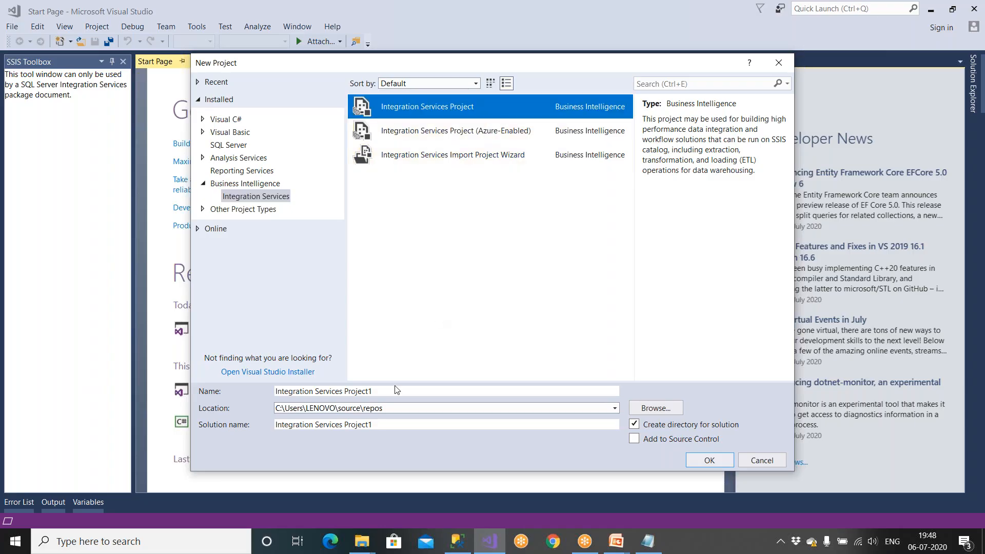
Step: Name the new project SSIS_Tardis_DWH
drag(398, 391, 259, 388)
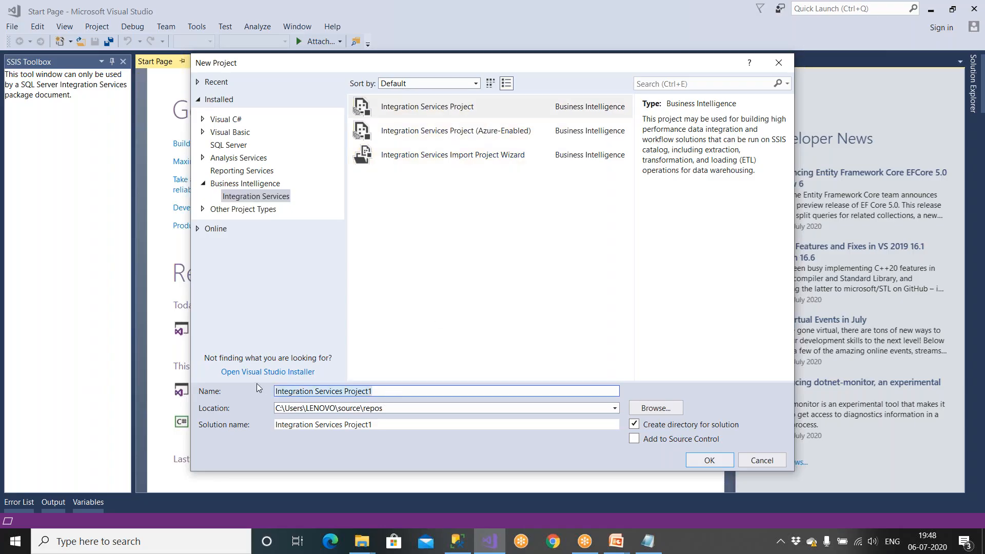
text(SSIS)
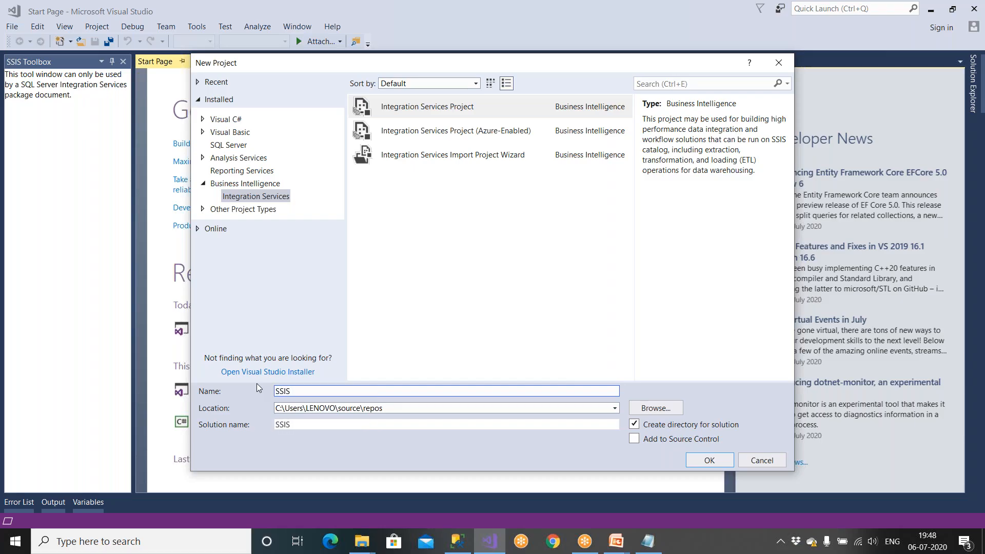
text(_Tardis_DWH)
Step: Copy the project name SSIS_Tardis_DWH and paste it under the Create SSIS Project heading in the Notepad notes
key(shift+Left)
key(shift+Left)
key(shift+Left)
key(shift+Left)
key(shift+Left)
key(shift+Left)
key(shift+Left)
key(shift+Left)
key(shift+Left)
key(shift+Left)
key(shift+Left)
key(shift+Left)
key(shift+Left)
key(shift+Left)
key(shift+Left)
key(ctrl+c)
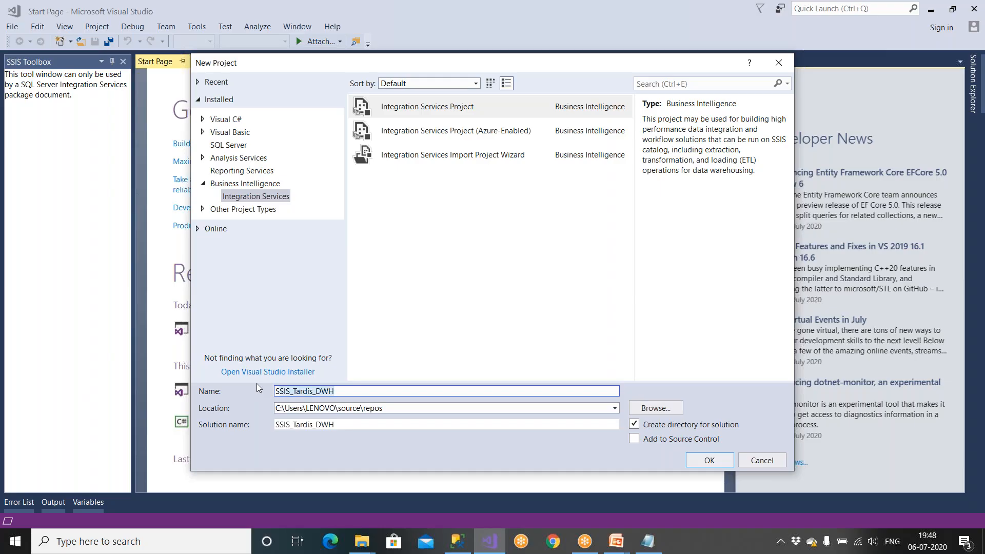
click(653, 549)
key(Return)
key(ctrl+v)
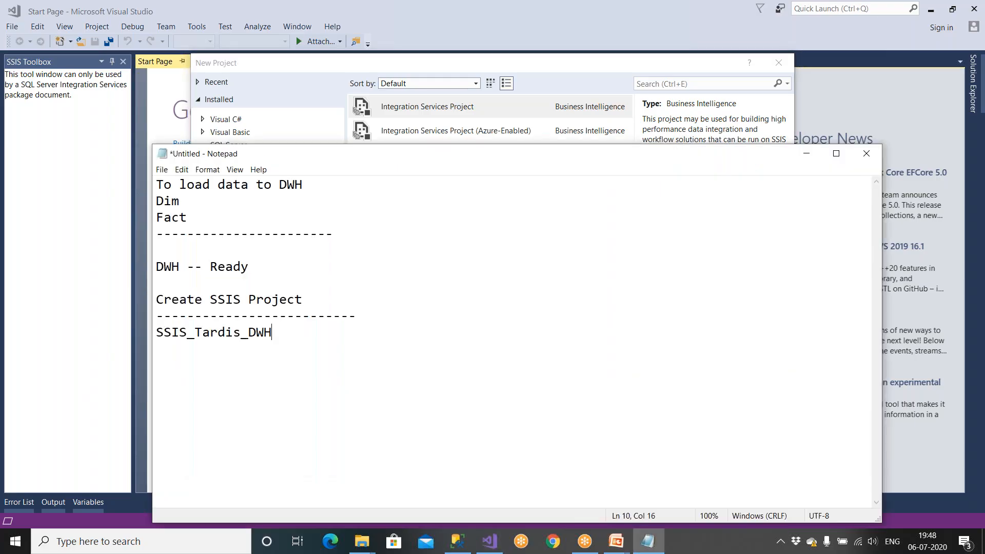
Step: Insert a blank line above the pasted name and prefix the name with the label "Project Name = "
click(157, 334)
key(Return)
key(Return)
key(Up)
text(Pto)
key(BackSpace)
key(BackSpace)
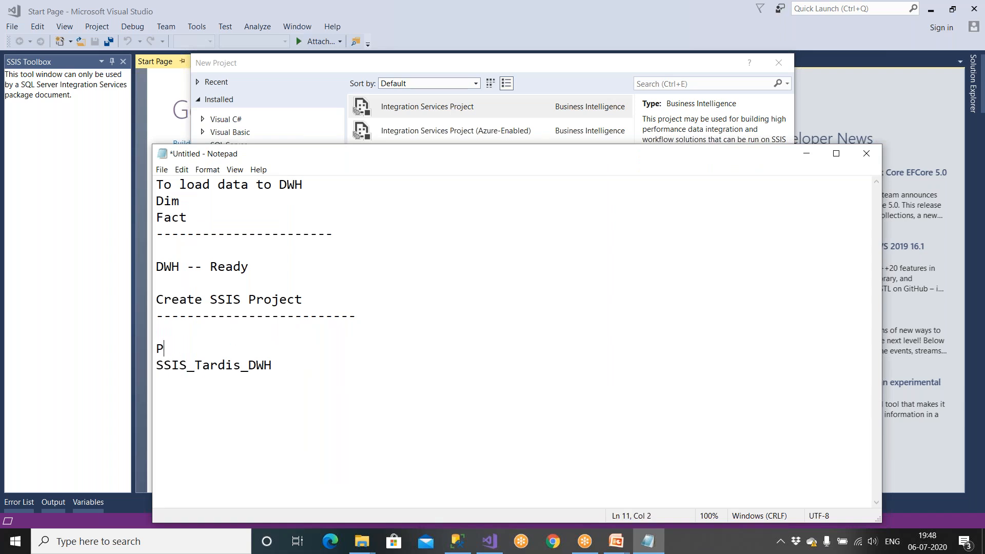
text(rok)
key(BackSpace)
text(ject Nae)
key(BackSpace)
text(me =)
key(Delete)
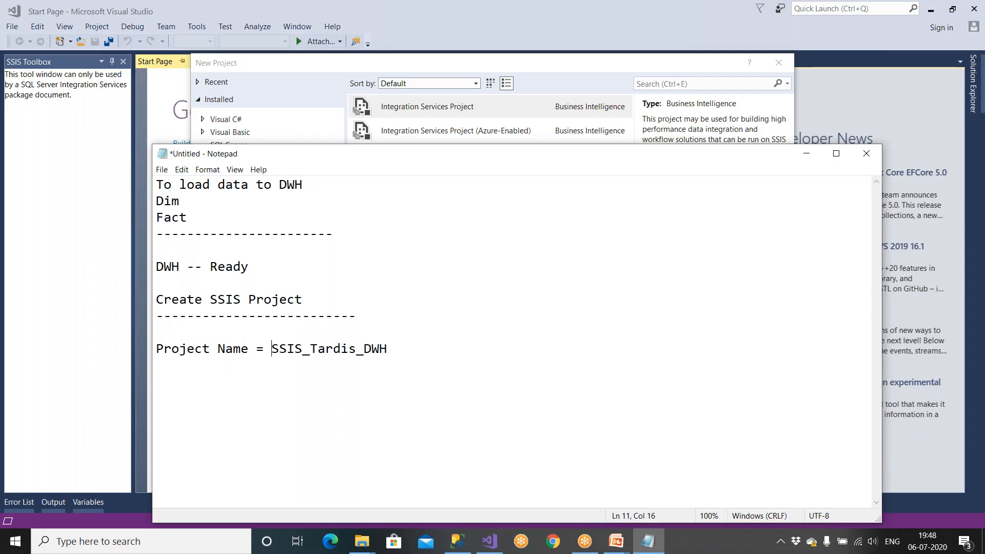
Step: Switch back to Visual Studio, set the project location to C:\Tardis and create the project
click(496, 541)
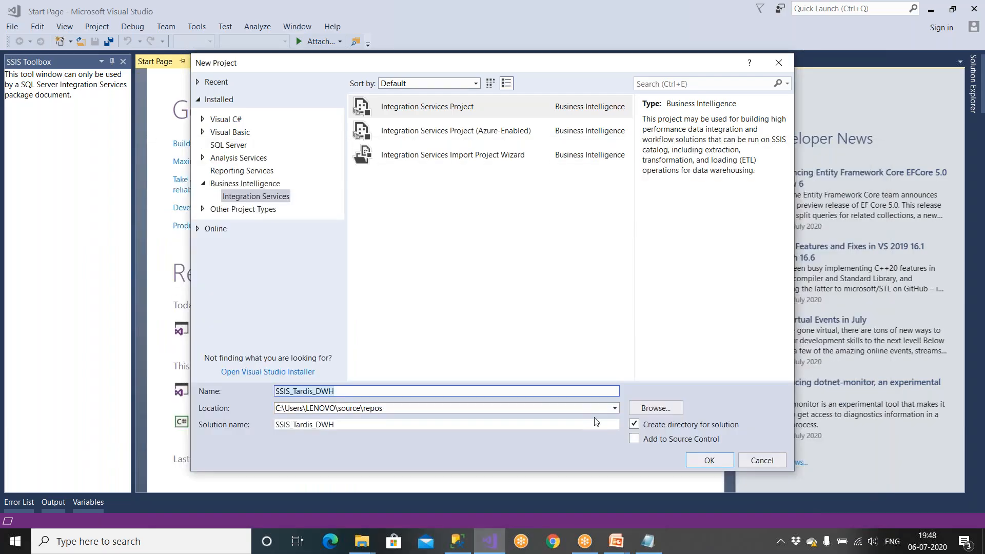
click(649, 410)
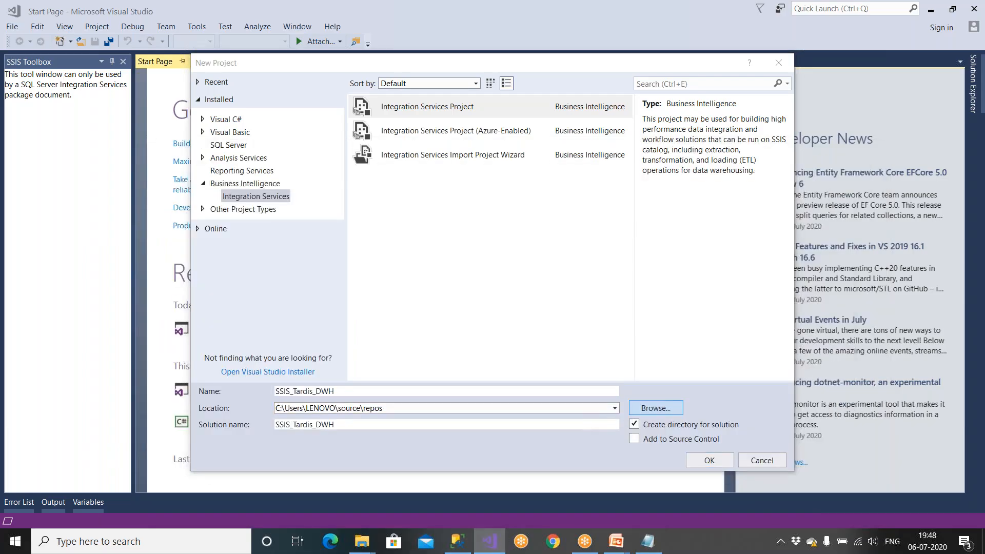
scroll(246, 408, down, 2)
scroll(247, 408, down, 1)
click(265, 367)
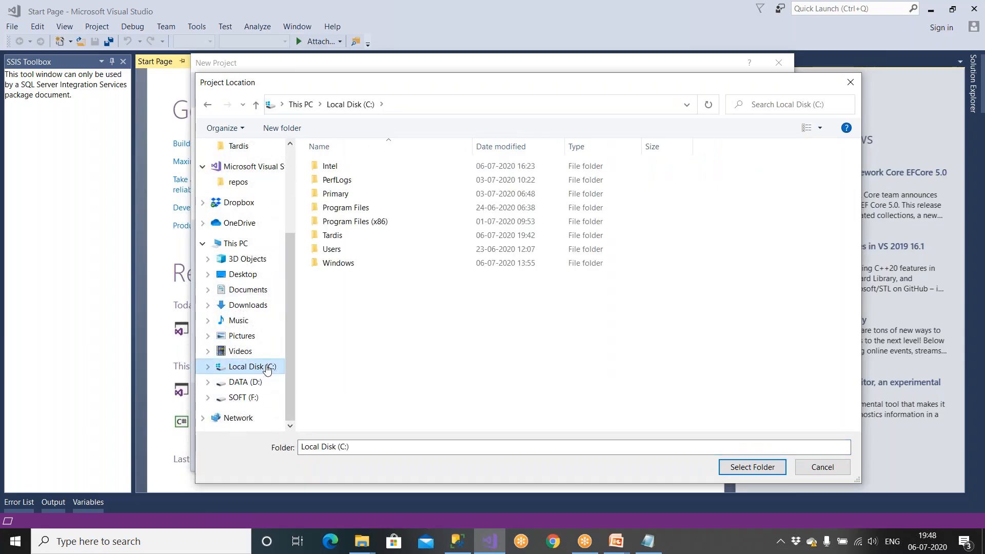
double_click(339, 236)
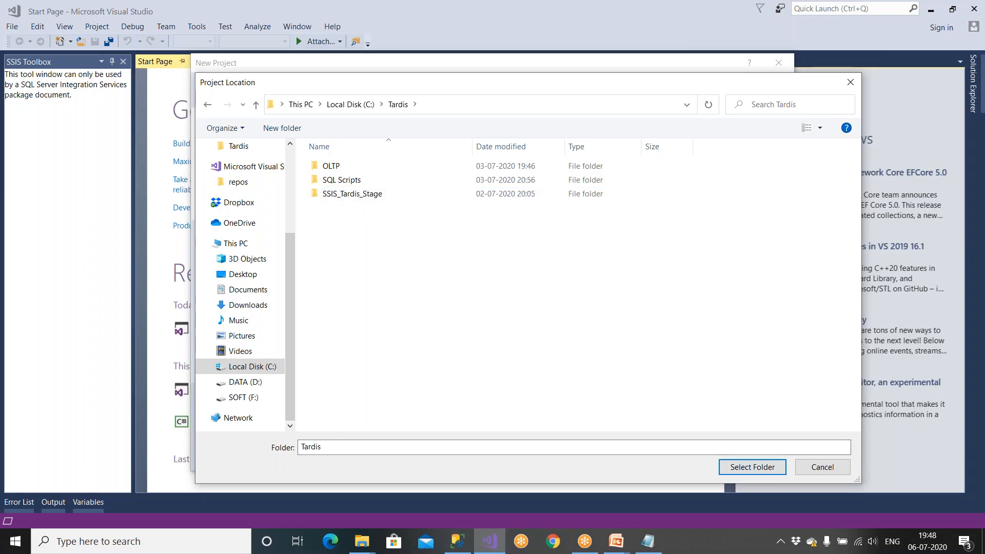
click(429, 105)
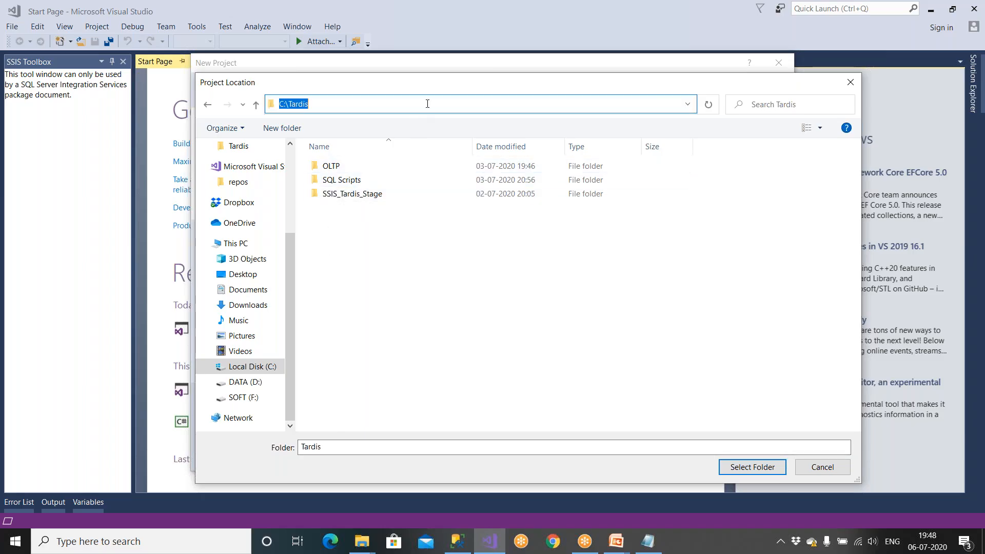
click(752, 466)
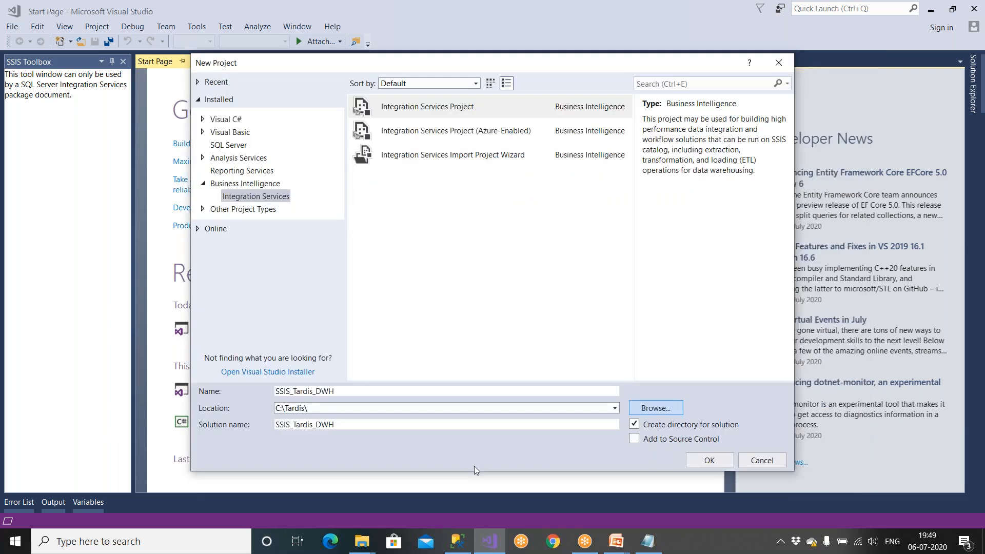
click(338, 391)
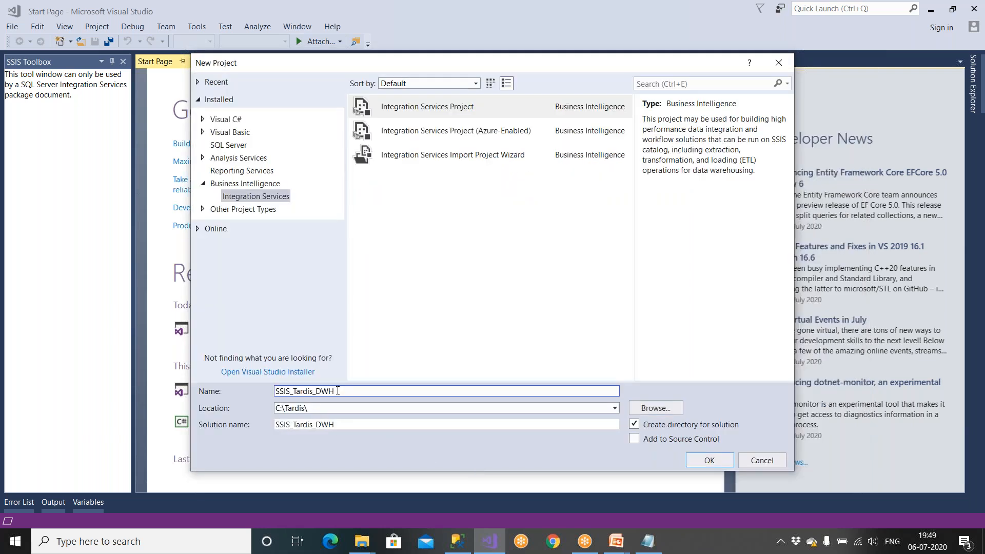
click(713, 460)
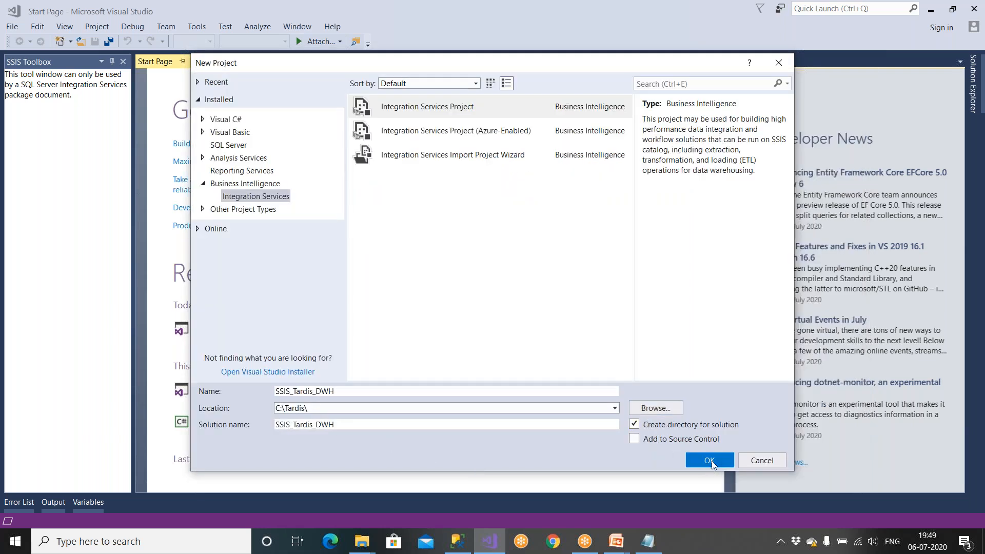
Step: Add the line "Path = C:\Tardis" below the project name in the Notepad notes, aligning the equals signs
click(648, 541)
click(407, 347)
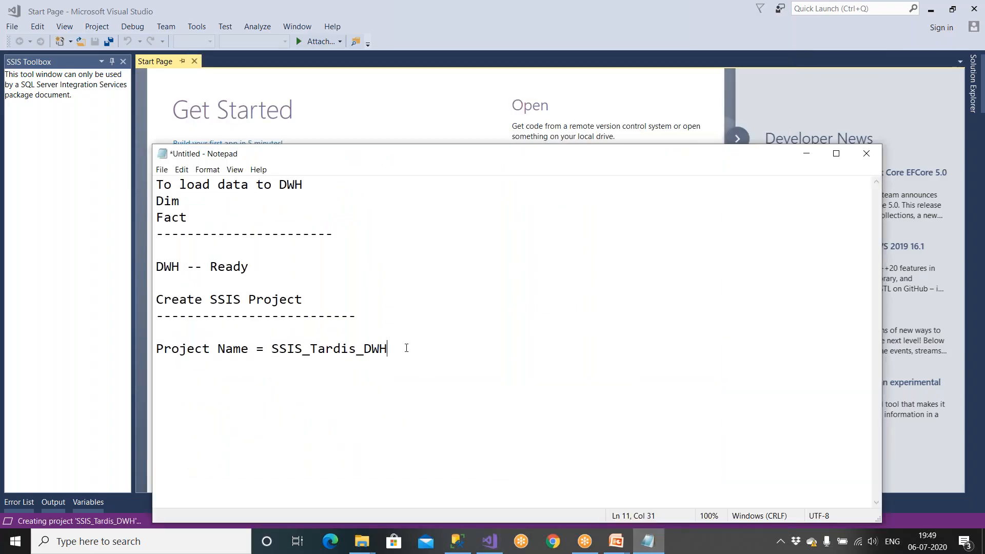
key(Return)
text(Path       )
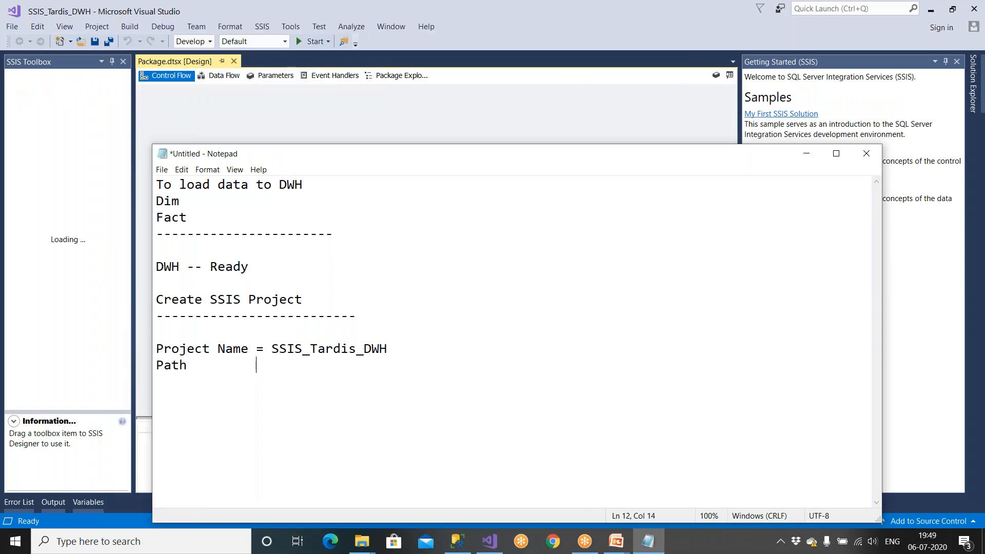
text(  = C;)
key(BackSpace)
text(:)
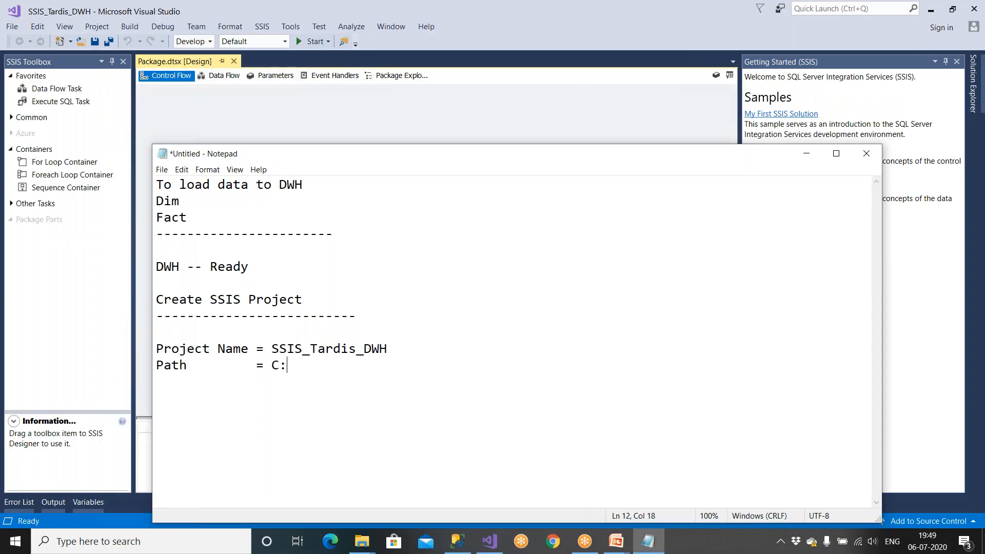
text(\Tardis)
Step: Return to Visual Studio and close the Getting Started (SSIS) pane
click(617, 106)
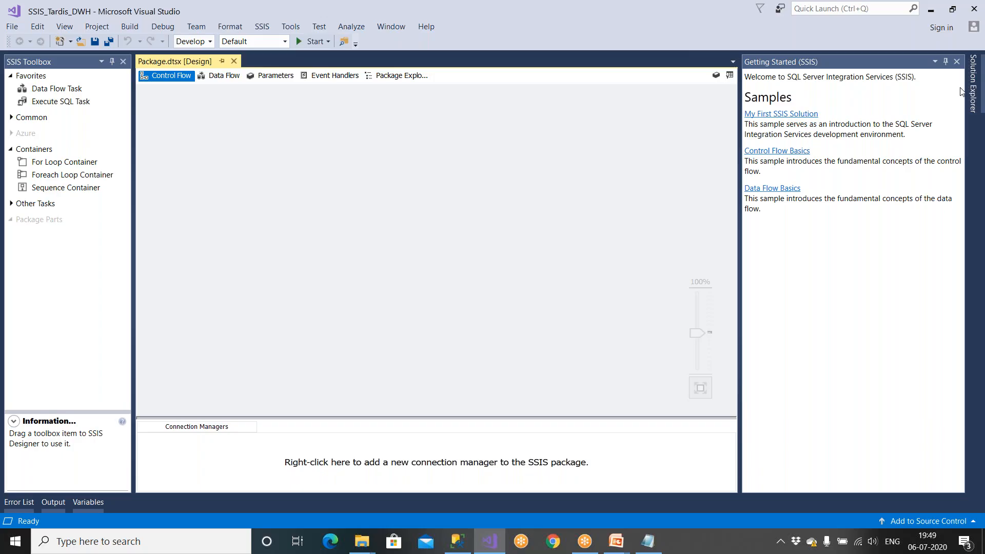
click(957, 61)
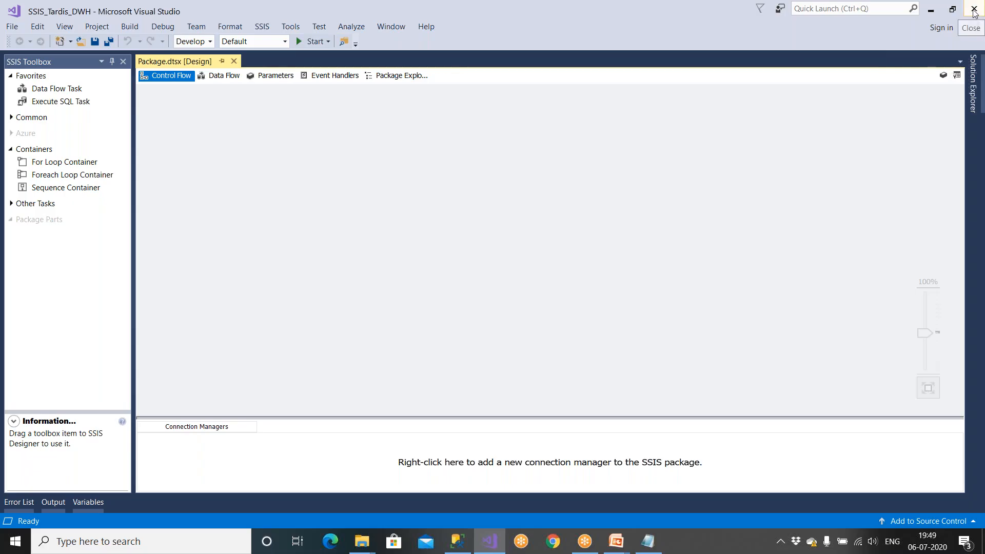
Step: Switch to File Explorer and view the contents of the Tardis folder on drive C
mouse_move(357, 543)
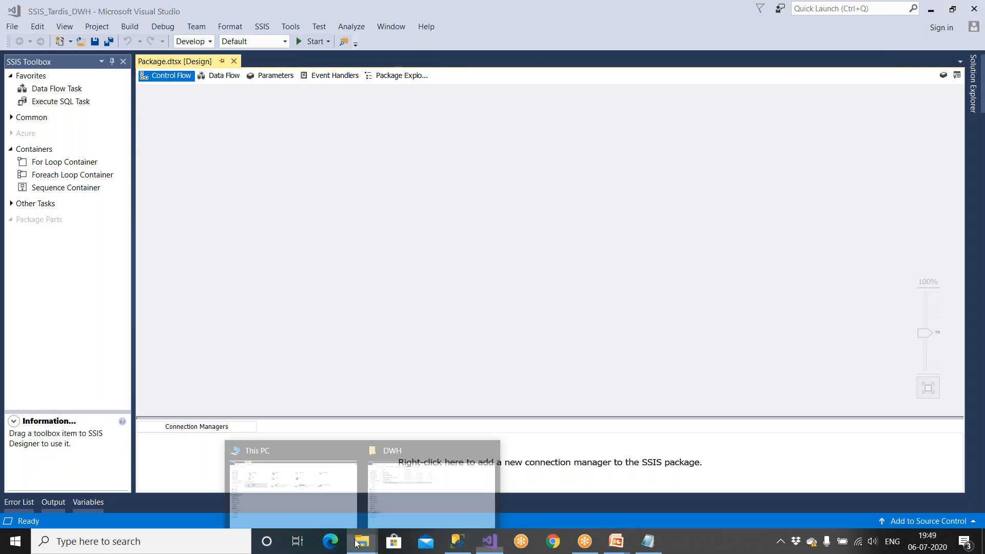
click(310, 502)
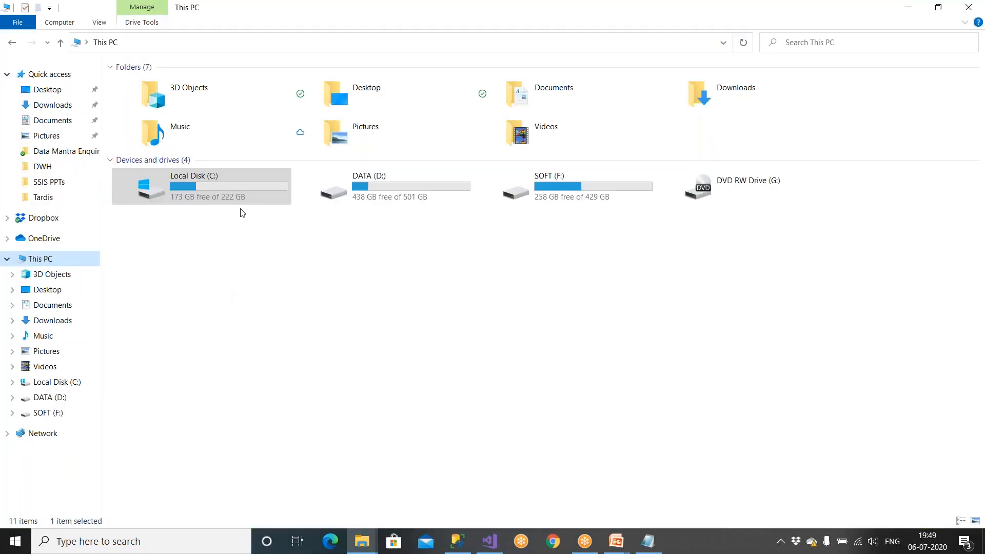
click(241, 187)
double_click(242, 185)
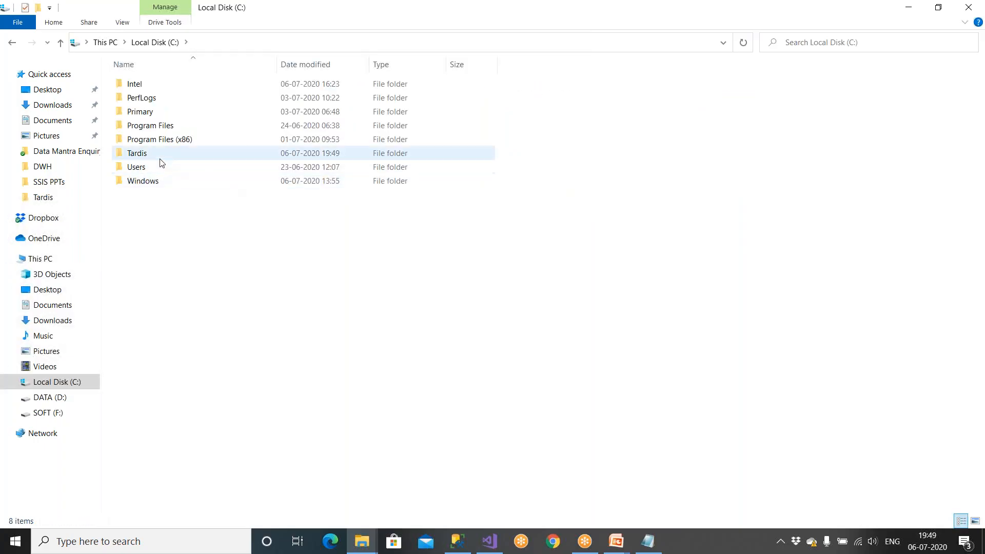
double_click(161, 156)
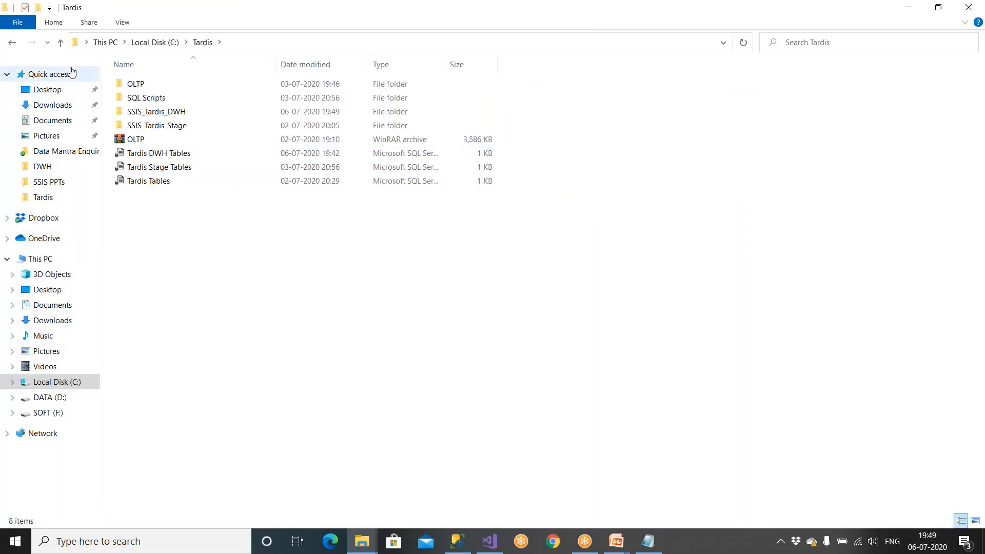
Step: Go back to the root of drive C and set up a WinRAR archive of the Tardis folder, destined for the F: drive
click(61, 44)
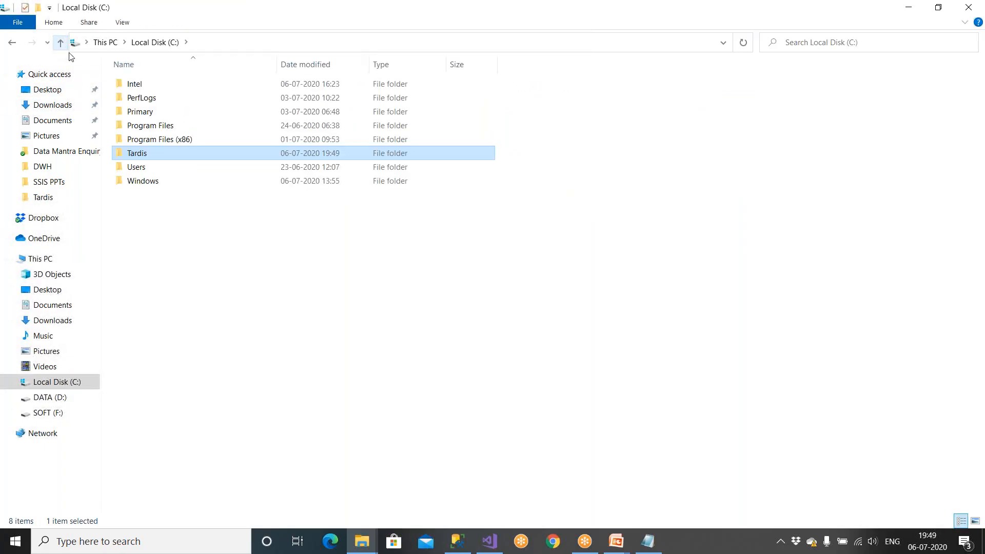
right_click(160, 159)
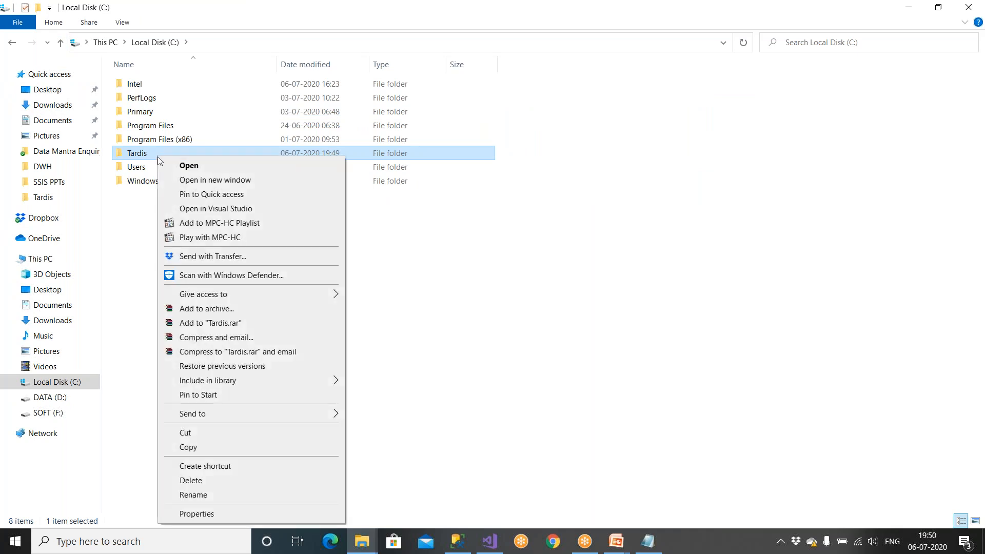
click(213, 310)
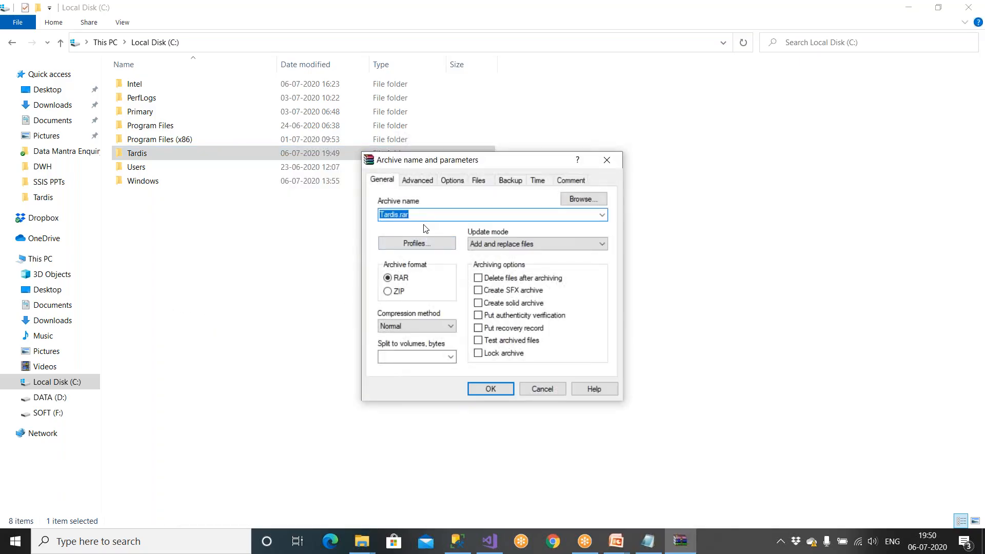
click(582, 200)
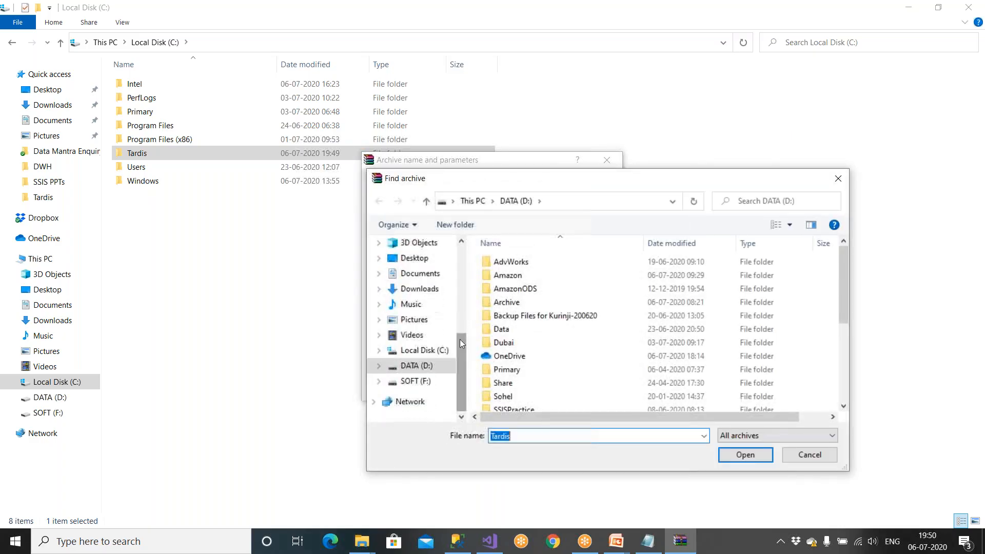
click(433, 386)
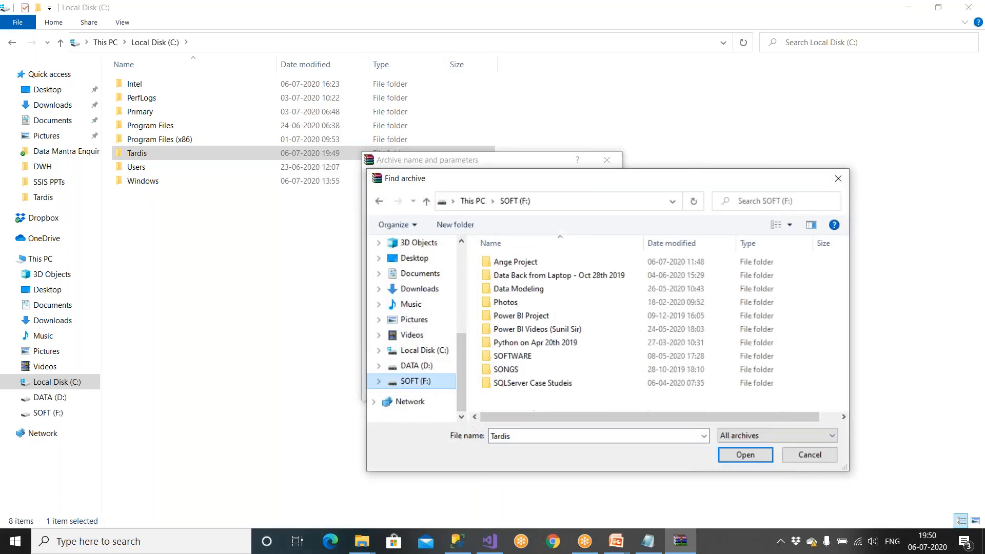
Step: Name the archive Tardis_July062020_Backup and create it with the default RAR settings
double_click(521, 436)
click(521, 436)
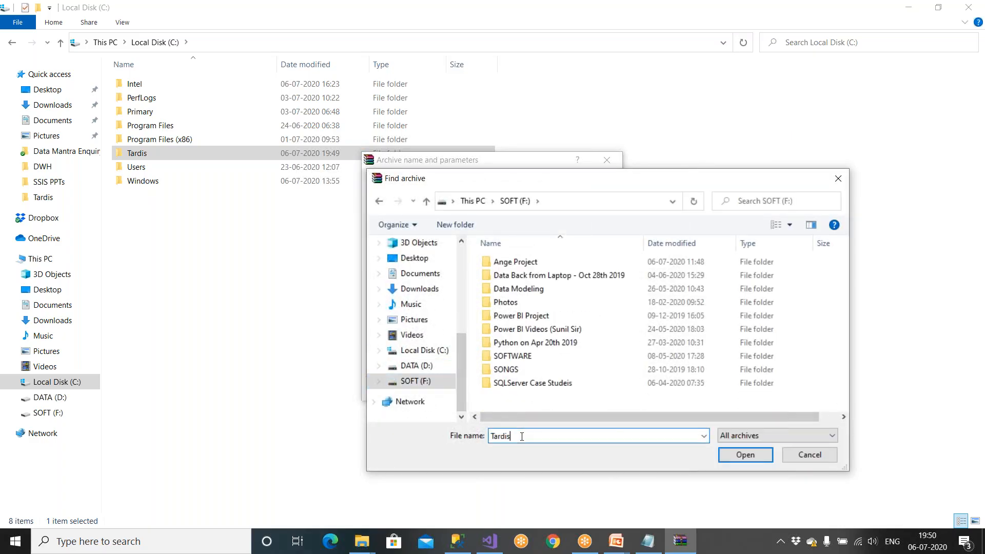
text(_July062020_Backup)
click(759, 456)
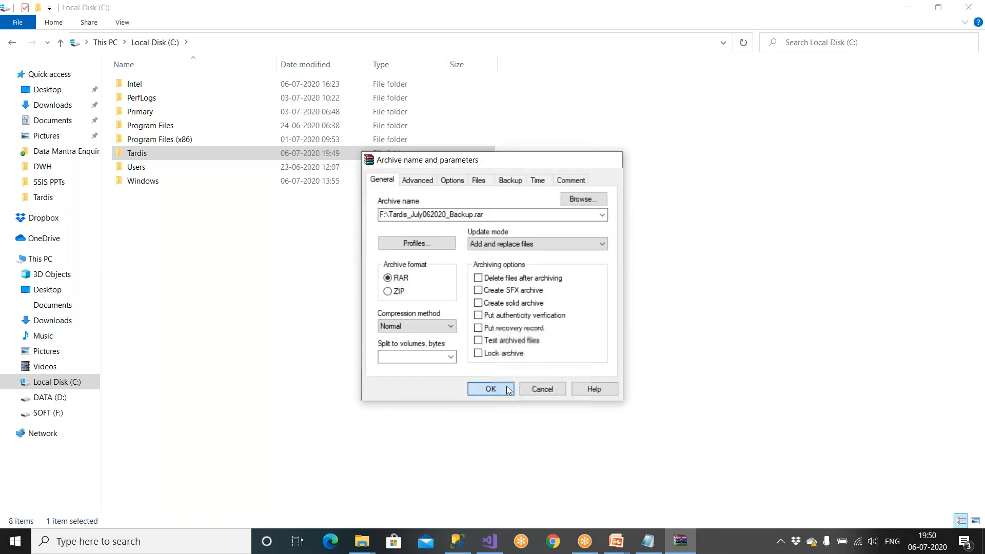
click(508, 389)
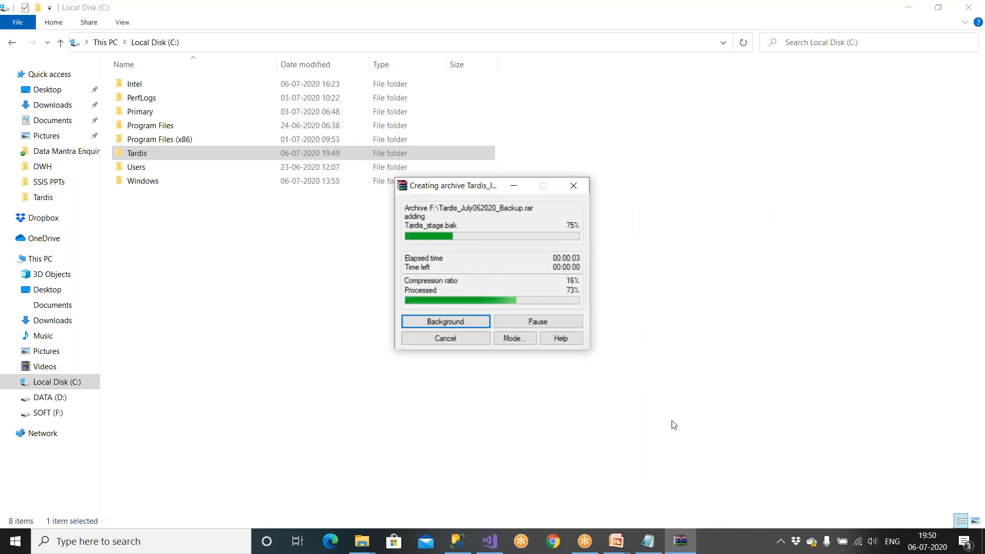
Step: Open the Tardis folder on drive C
click(142, 153)
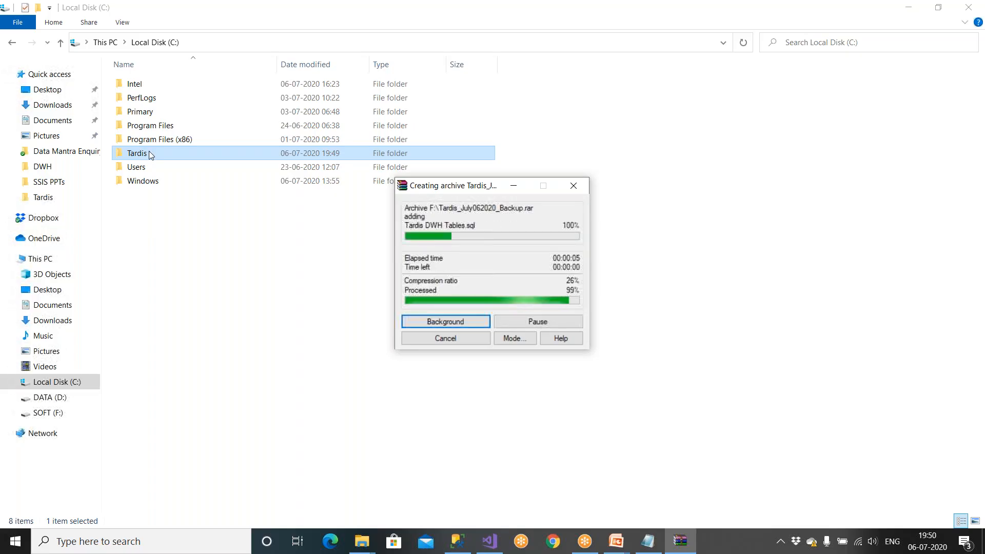
double_click(149, 153)
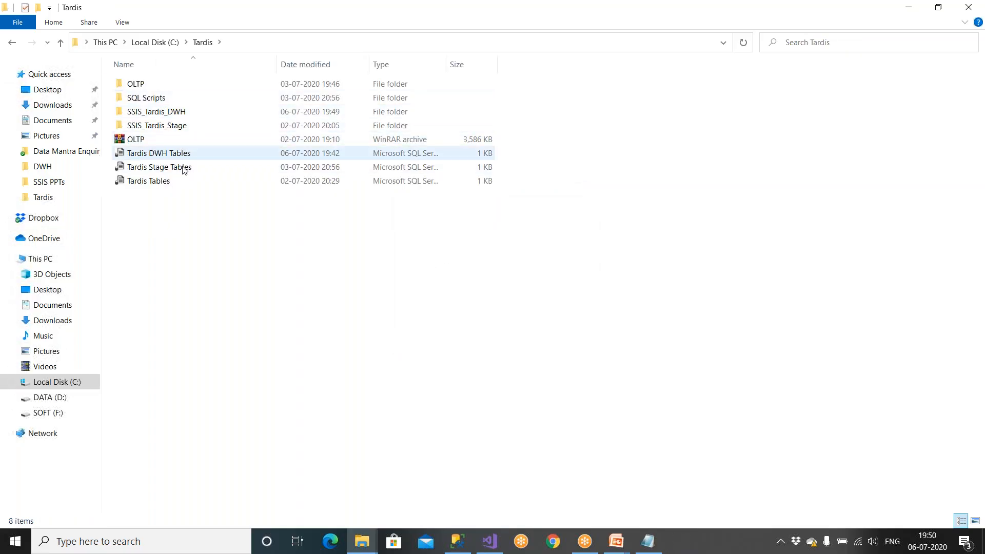
Step: Check the files in the Tardis folder and locate the Tardis_July062020_Backup archive on drive F
drag(176, 207, 153, 183)
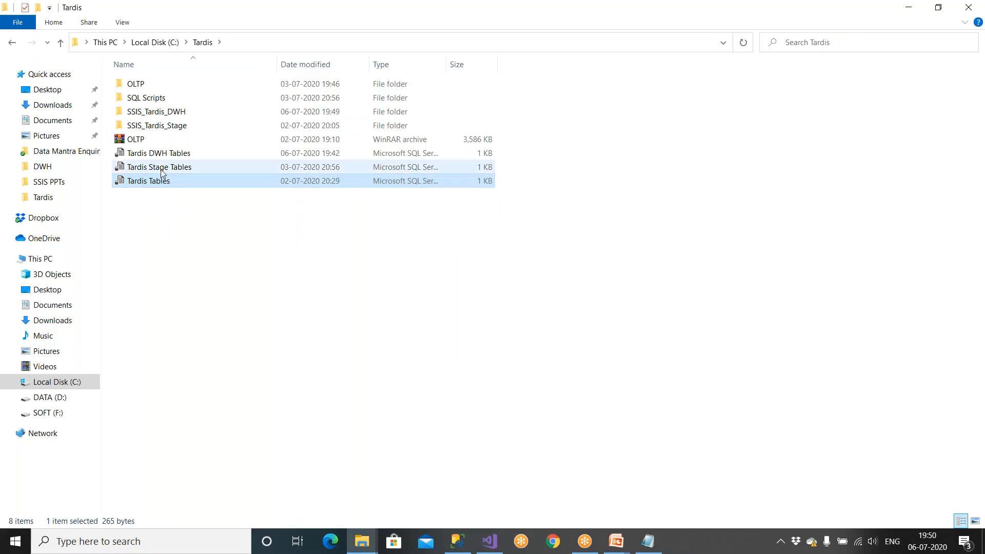
click(161, 169)
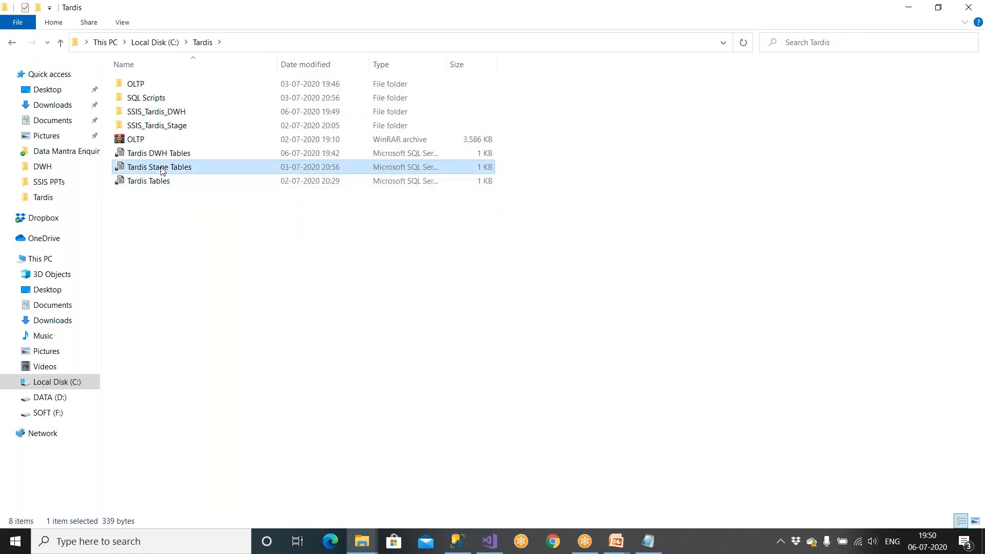
click(175, 114)
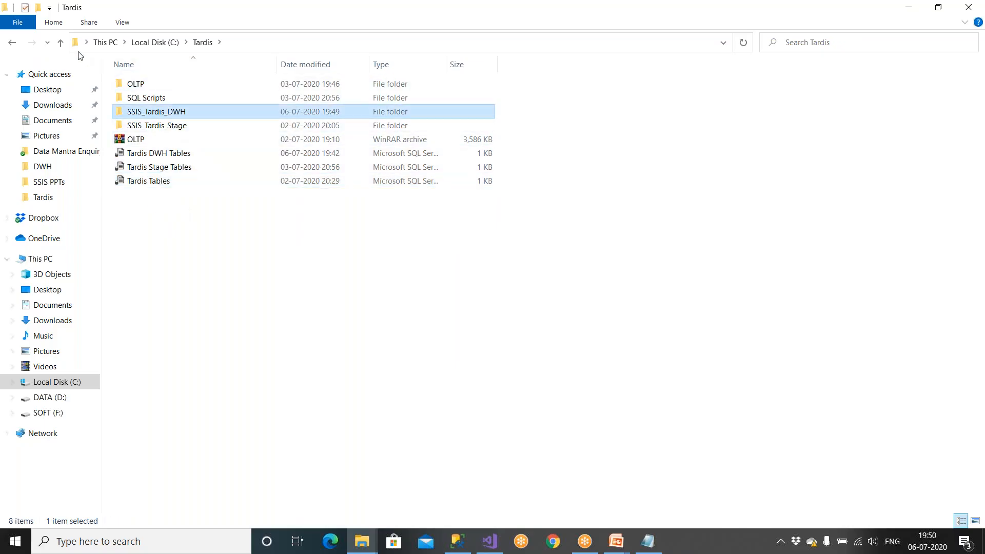
click(61, 44)
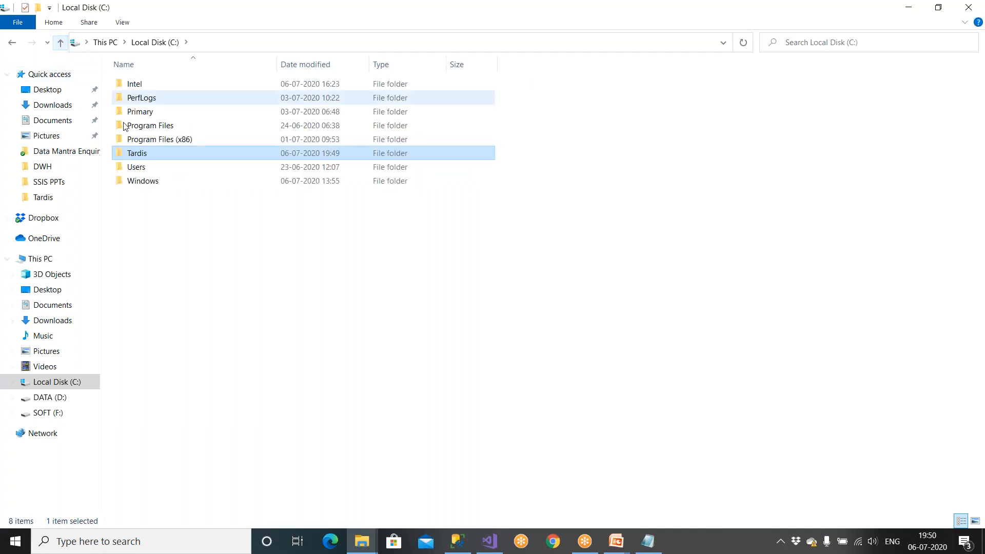
click(75, 417)
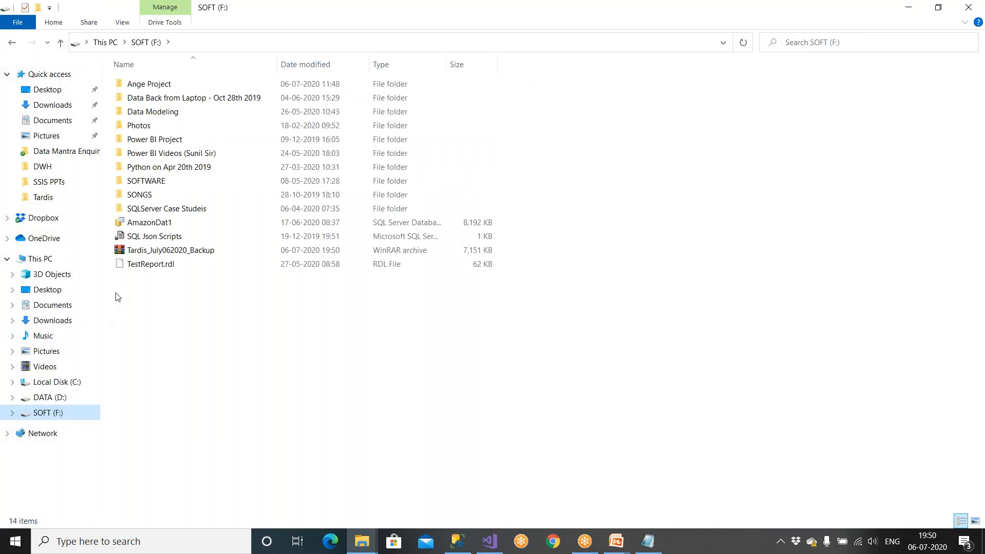
click(160, 251)
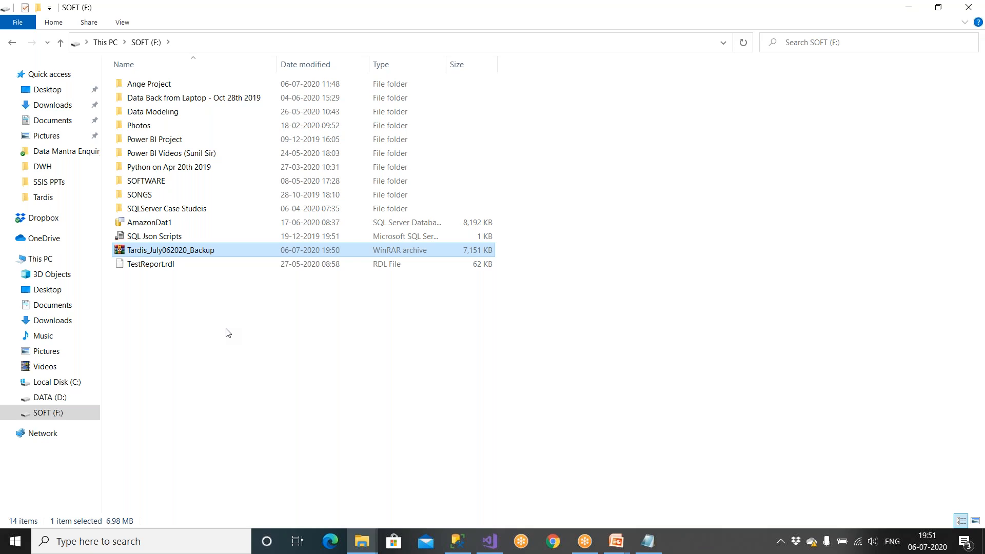
Step: Revisit the Tardis folder on drive C and the backup archive on drive F, and close File Explorer
click(76, 382)
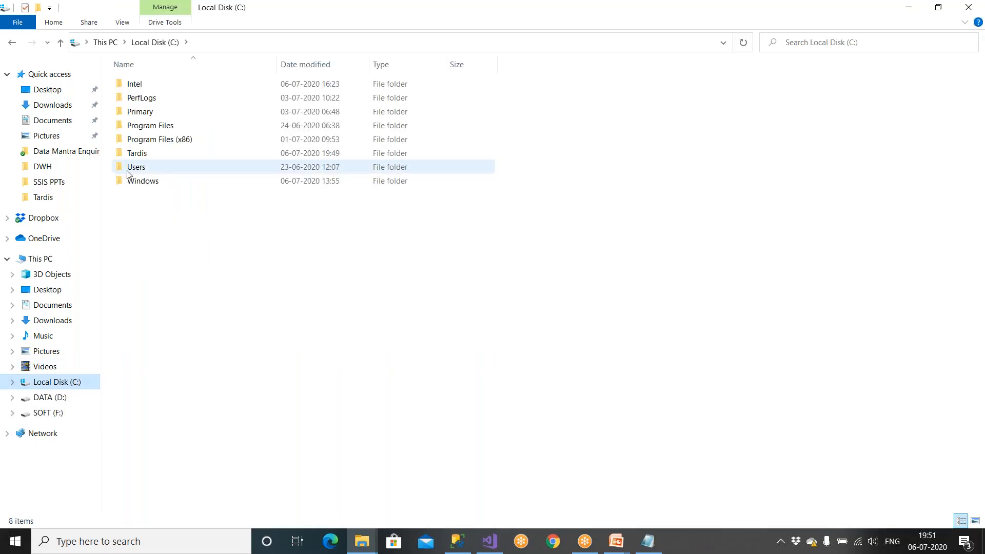
double_click(139, 154)
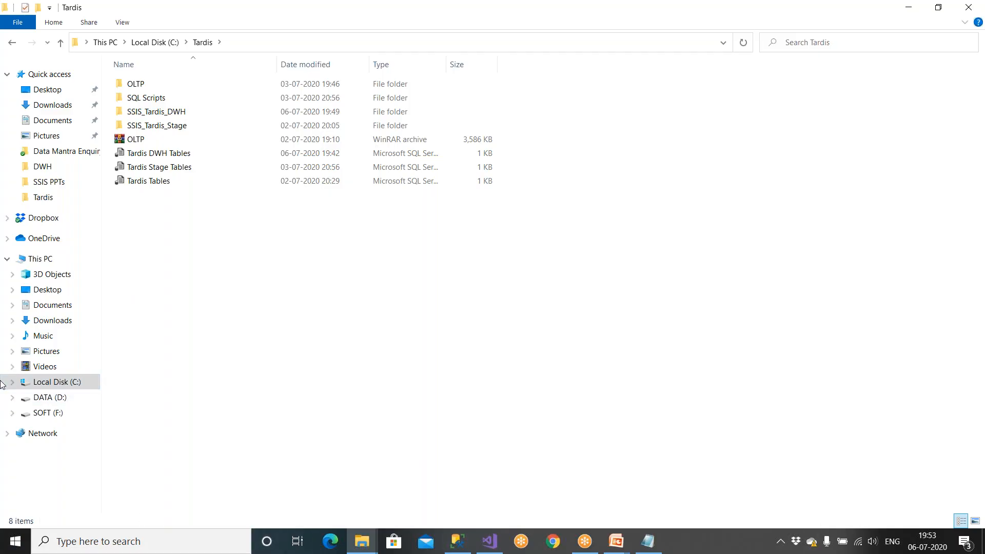
click(304, 3)
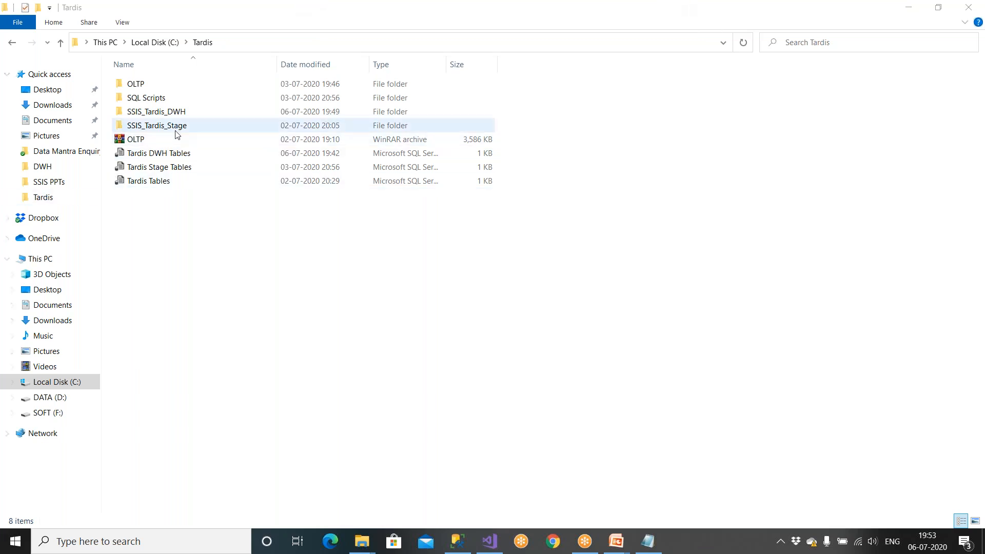
click(57, 413)
click(191, 250)
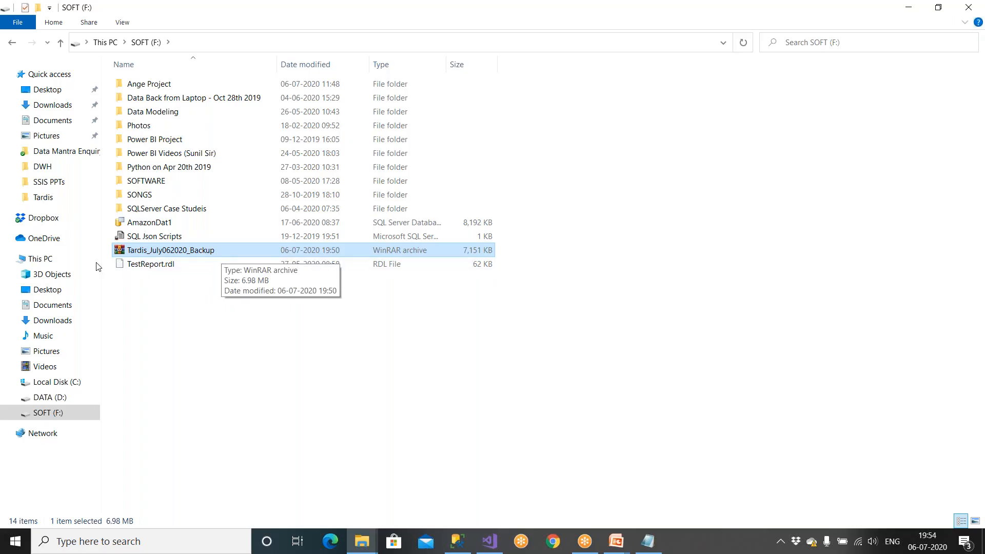
click(968, 9)
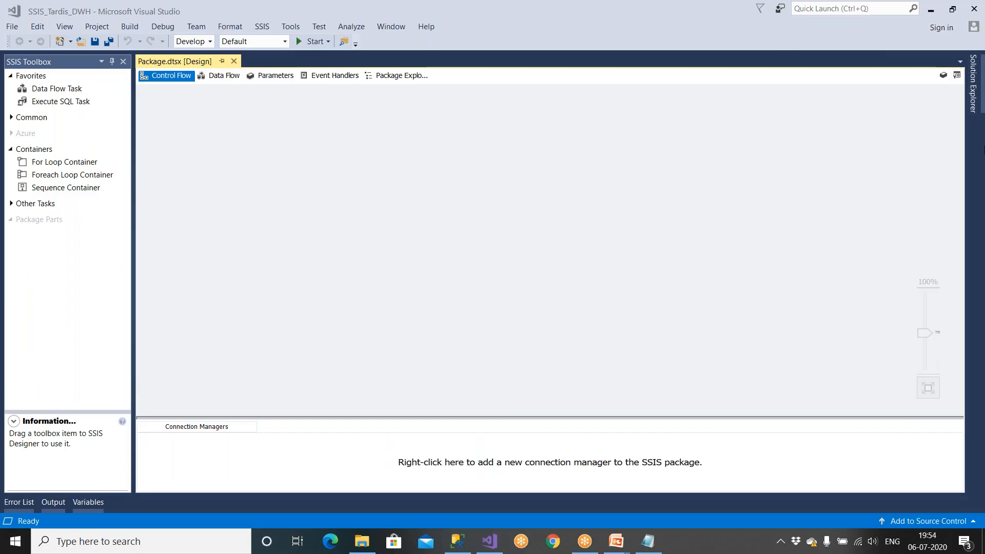
Step: Look over the SSIS_Tardis_DWH solution's contents and go back to the "SSIS - Loading the Data" slide in PowerPoint
click(973, 98)
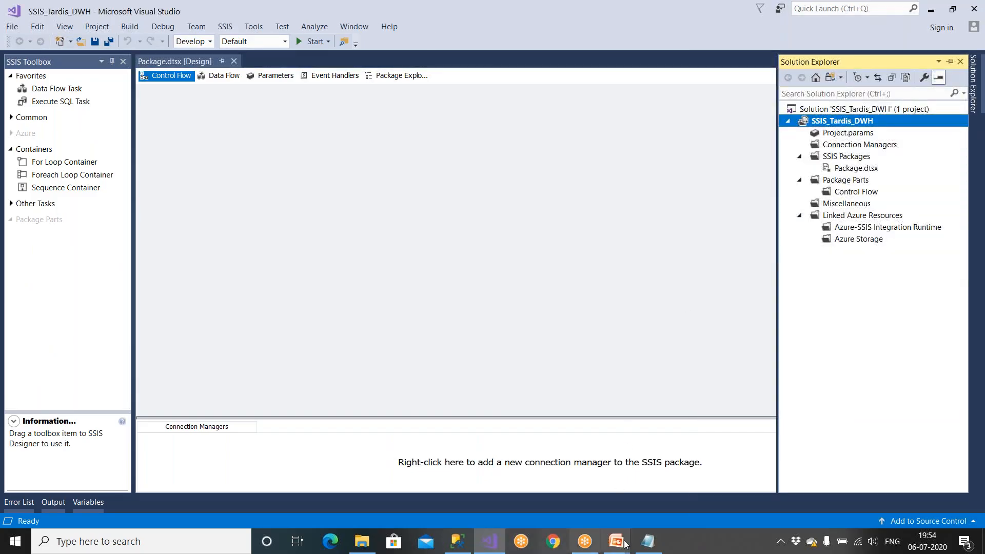
mouse_move(622, 543)
click(658, 500)
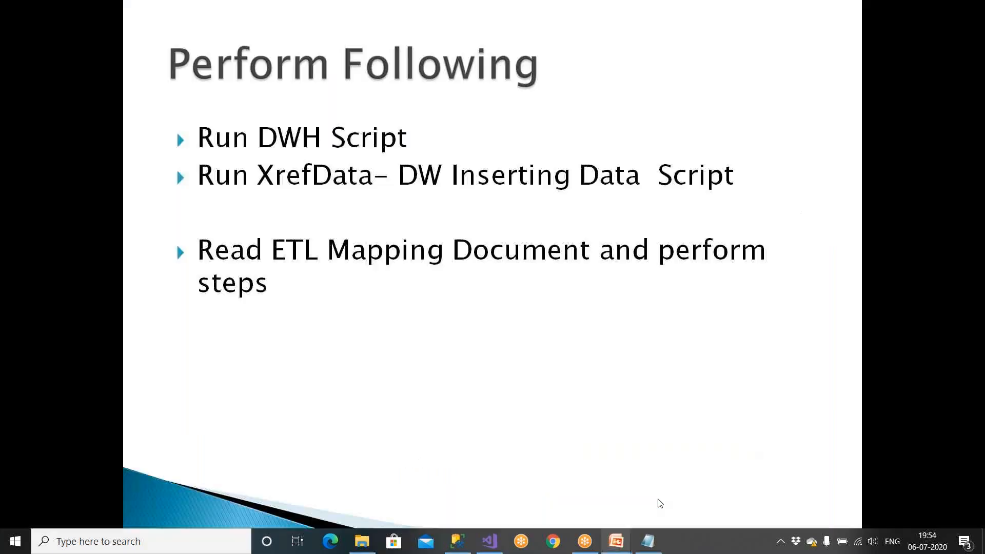
key(Left)
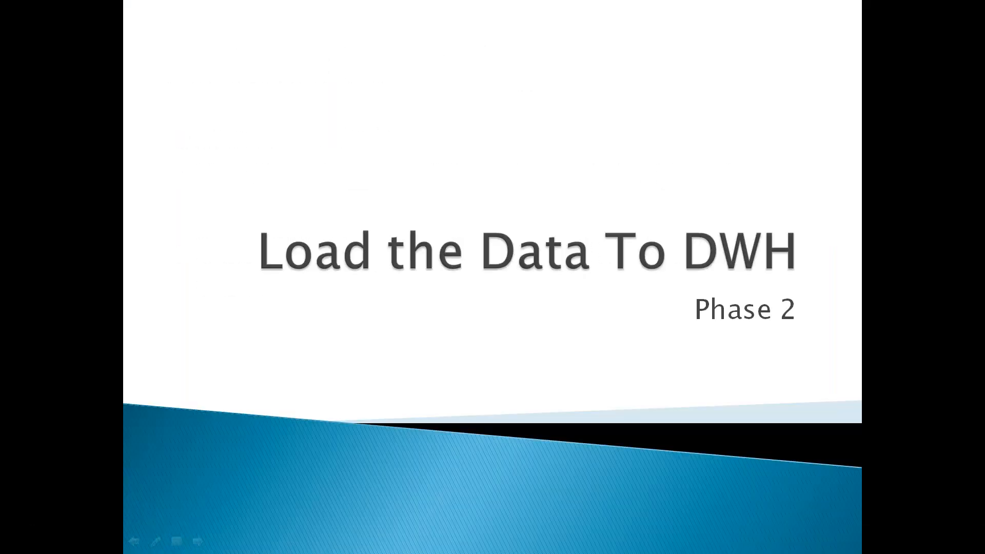
key(Left)
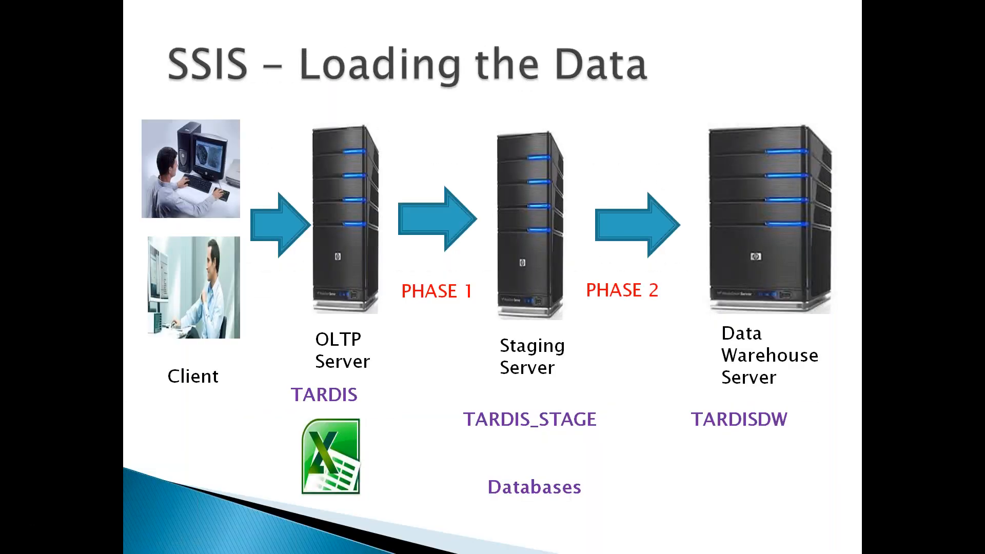
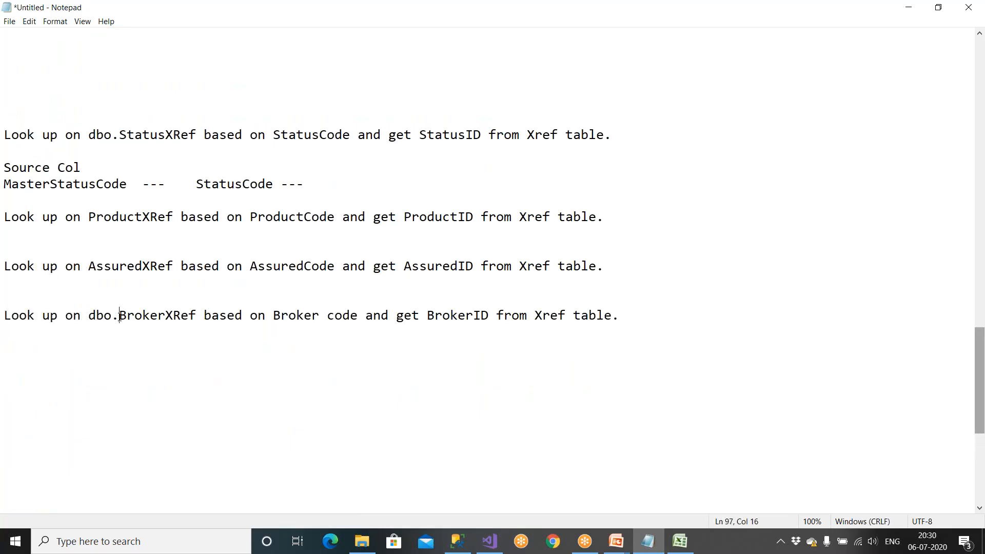
Step: Correct the broker note to "Look up on BrokerXRef based on BrokerCode and get BrokerID" and copy that text without "from Xref table"
key(BackSpace)
key(BackSpace)
key(BackSpace)
key(BackSpace)
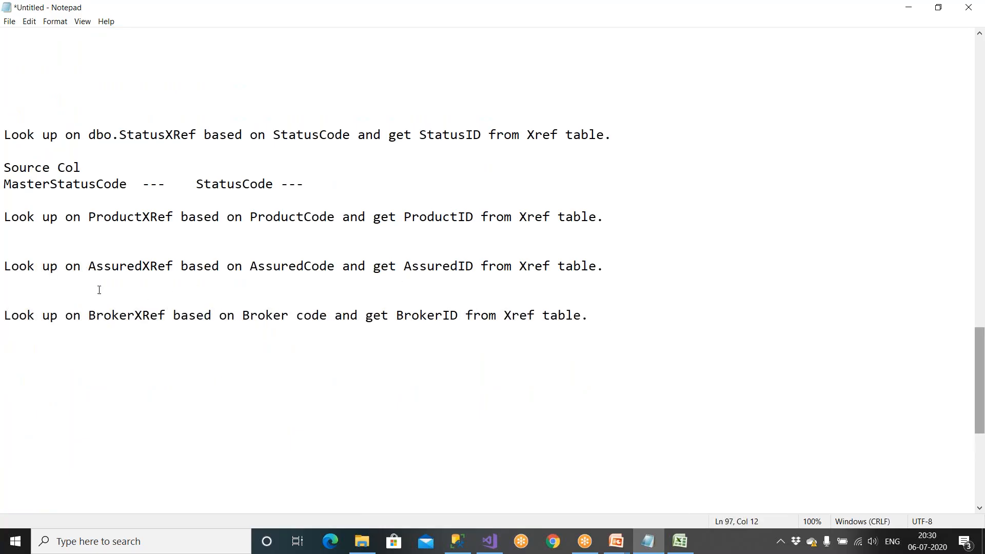
key(BackSpace)
key(BackSpace)
key(Delete)
text(rC)
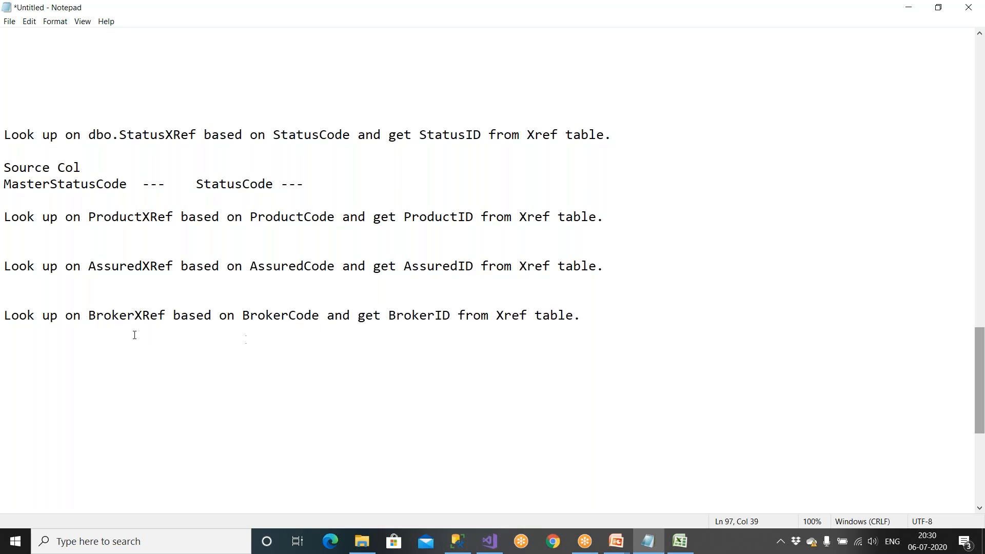
drag(5, 317, 448, 322)
key(ctrl+c)
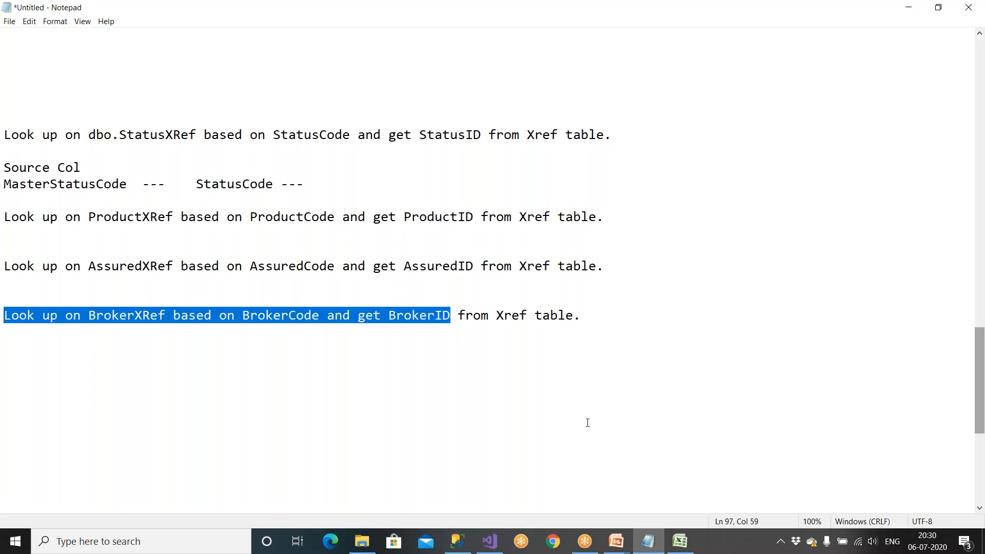
Step: Switch to the ETL Mapping doc in Excel, fill business rule cells N4 to N9 green and save the workbook
click(680, 541)
click(690, 310)
click(688, 344)
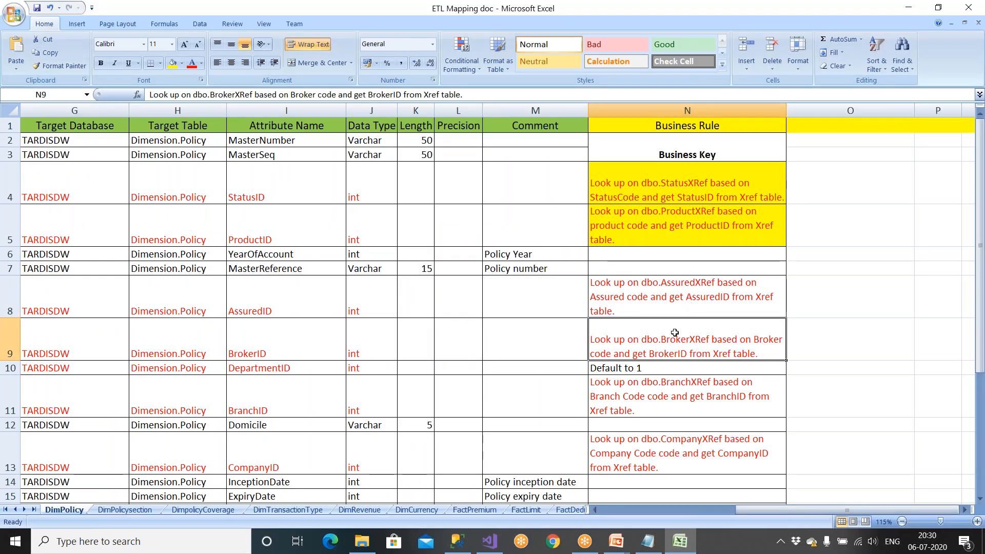
click(670, 193)
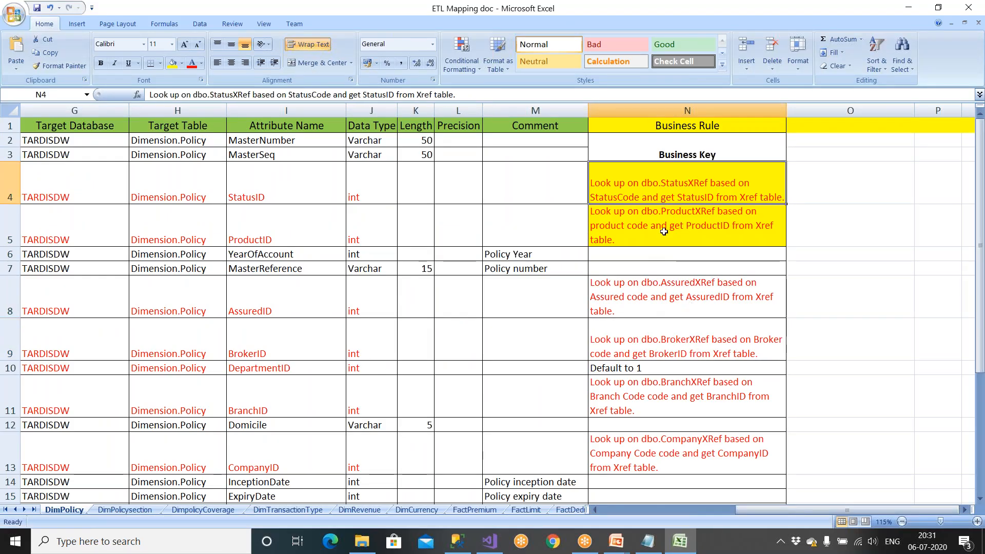
shift+click(657, 342)
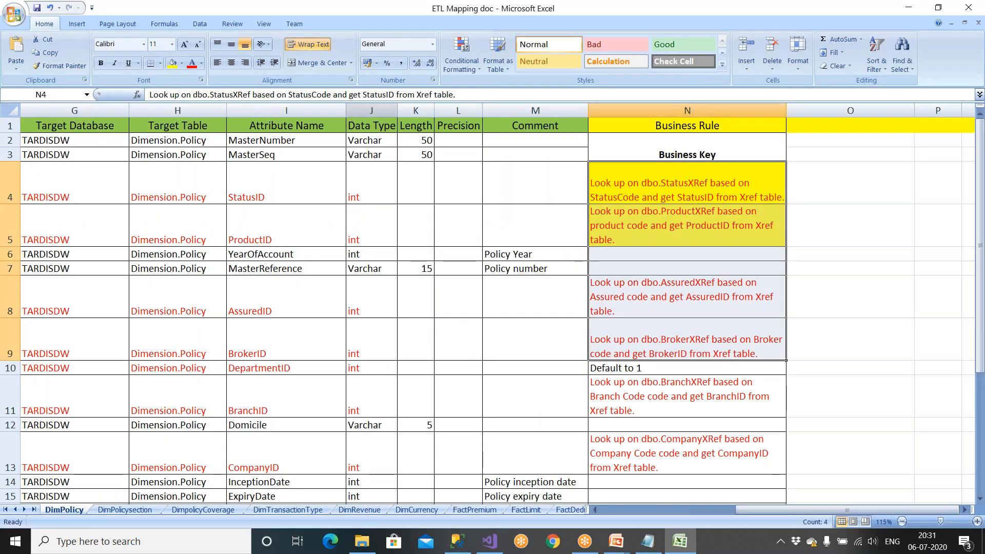
click(183, 63)
click(212, 149)
click(748, 310)
key(ctrl+s)
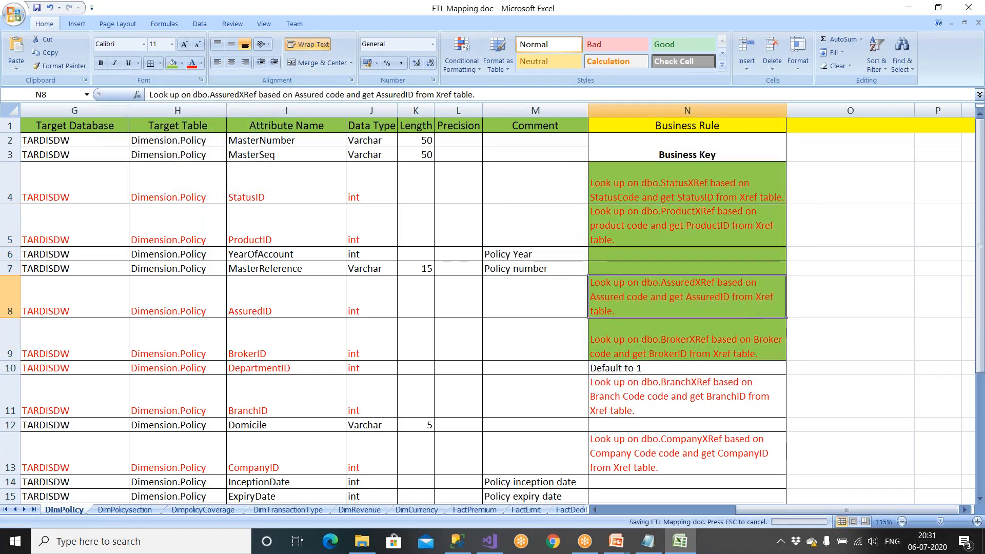
click(664, 343)
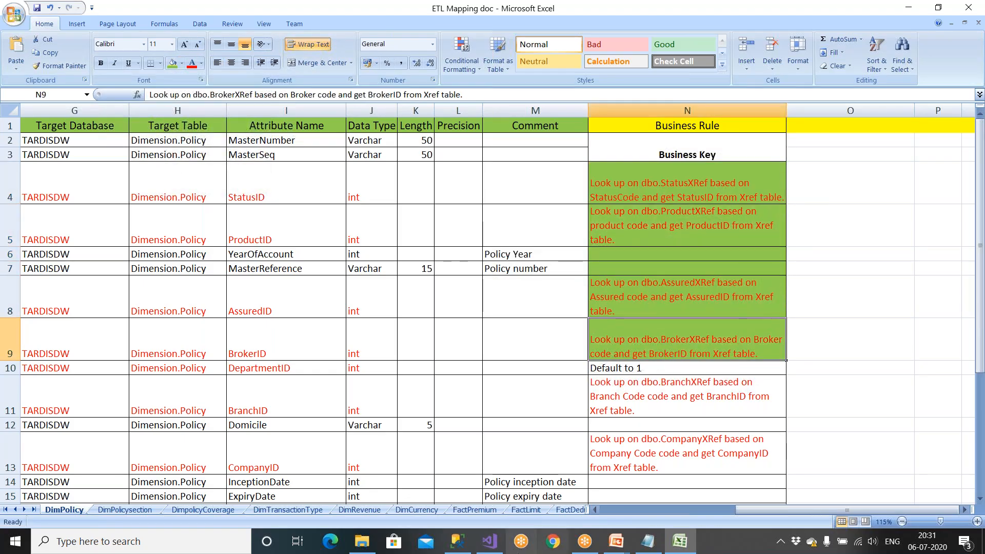
Step: In Visual Studio, add a Lookup to the data flow and feed it the Lookup Match Output of the AssuredXRef lookup
click(489, 541)
drag(46, 239, 665, 399)
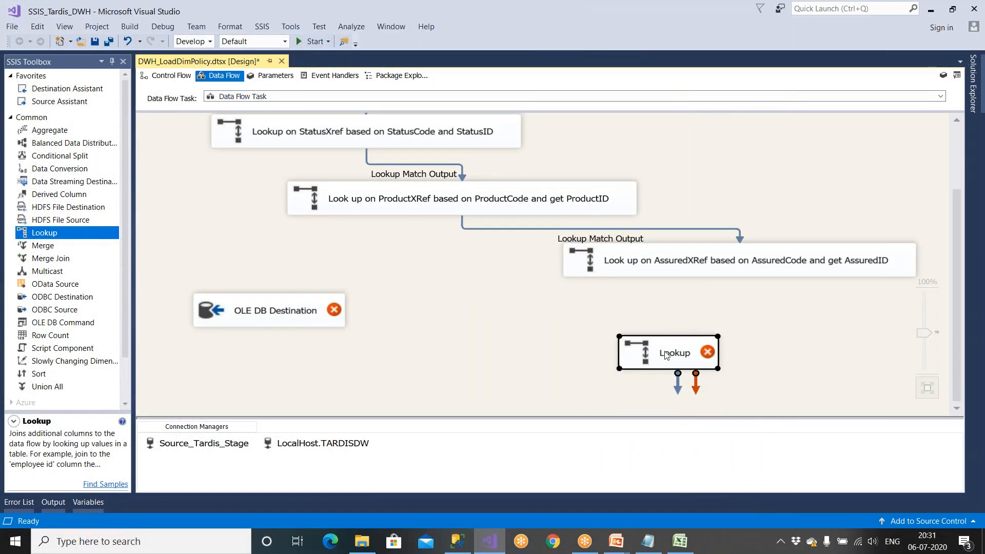
click(673, 287)
drag(698, 344, 687, 350)
click(567, 271)
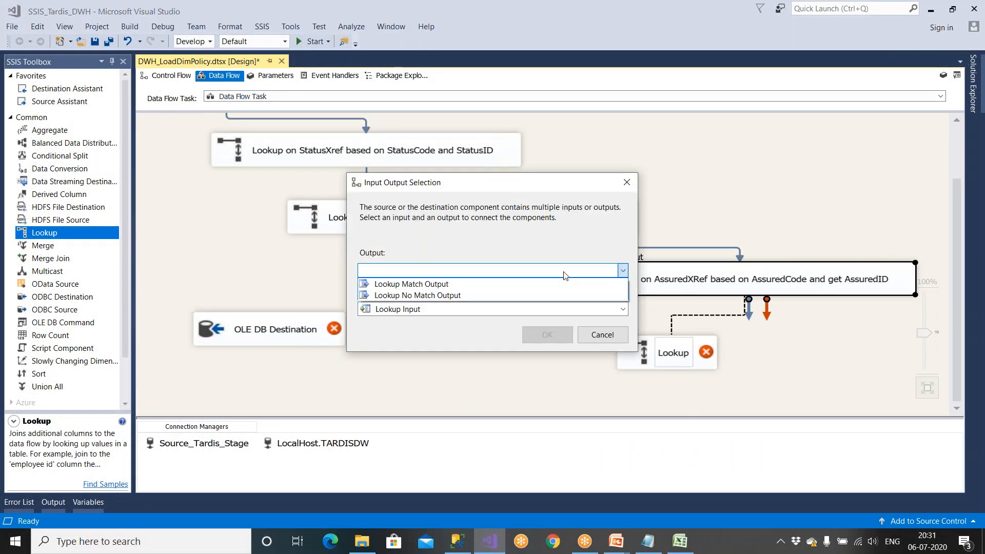
click(439, 286)
click(547, 335)
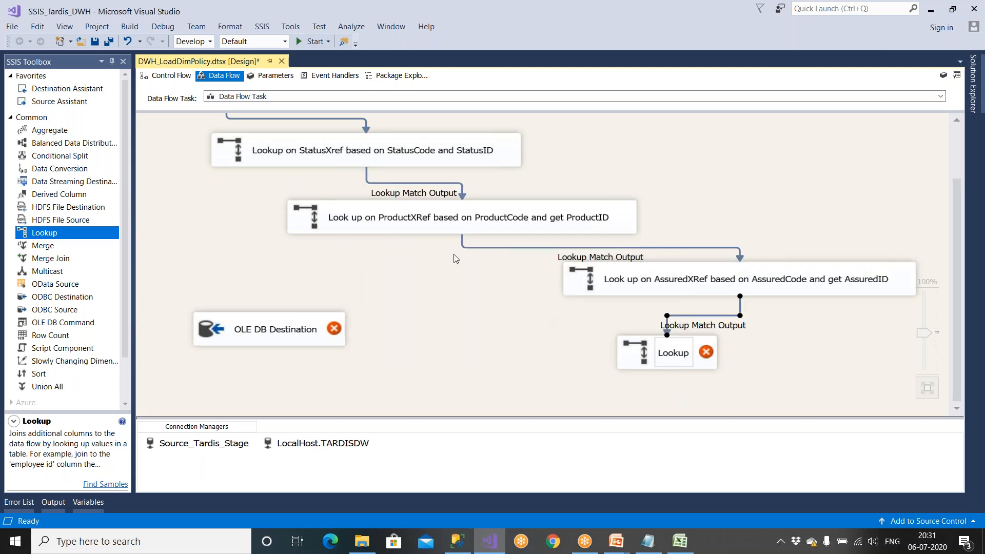
Step: Rearrange the StatusXref, ProductXRef and AssuredXRef lookups further left in the data flow
scroll(434, 250, up, 3)
click(265, 215)
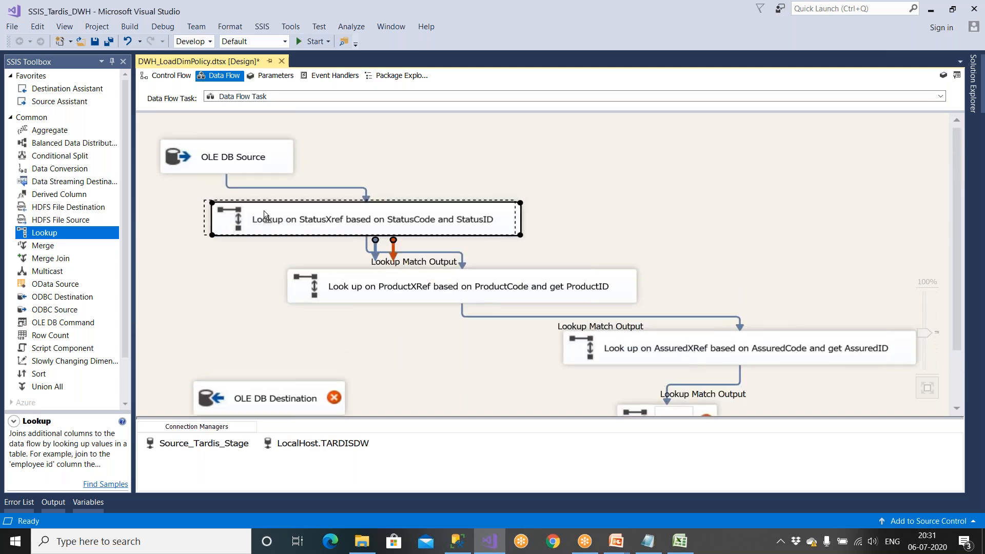
drag(265, 214, 237, 210)
drag(309, 281, 281, 273)
drag(568, 351, 386, 334)
scroll(619, 361, down, 3)
click(620, 360)
click(831, 357)
Step: Rename the new Lookup "Look up on BrokerXRef based on BrokerCode and get BrokerID" and reposition it and the OLE DB Destination
click(667, 363)
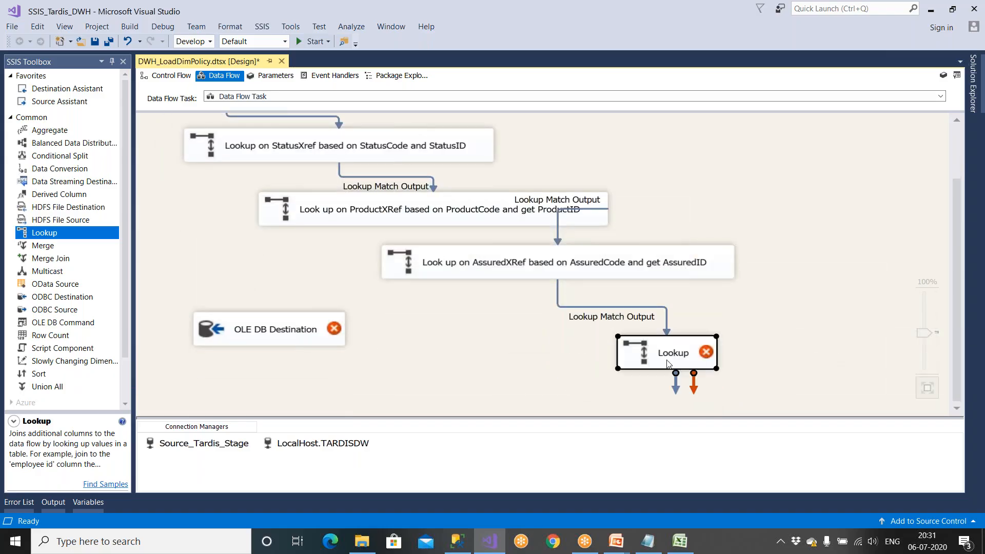
right_click(666, 364)
click(698, 333)
key(ctrl+v)
click(583, 358)
drag(658, 360, 504, 356)
drag(300, 340, 296, 379)
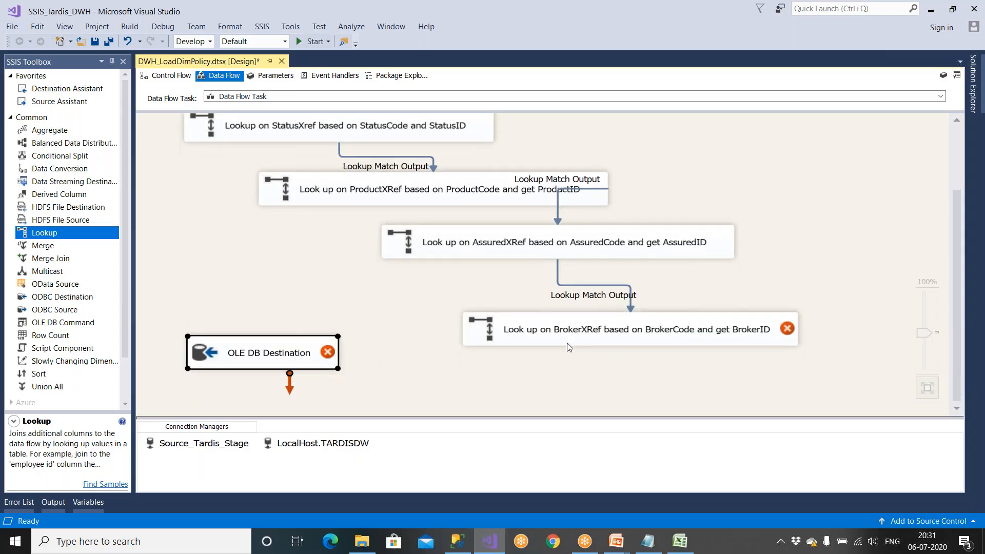
Step: Set the BrokerXRef lookup to redirect rows to no match output and use the [dbo].[BrokerXRef] table from LocalHost.TARDISDW
double_click(572, 336)
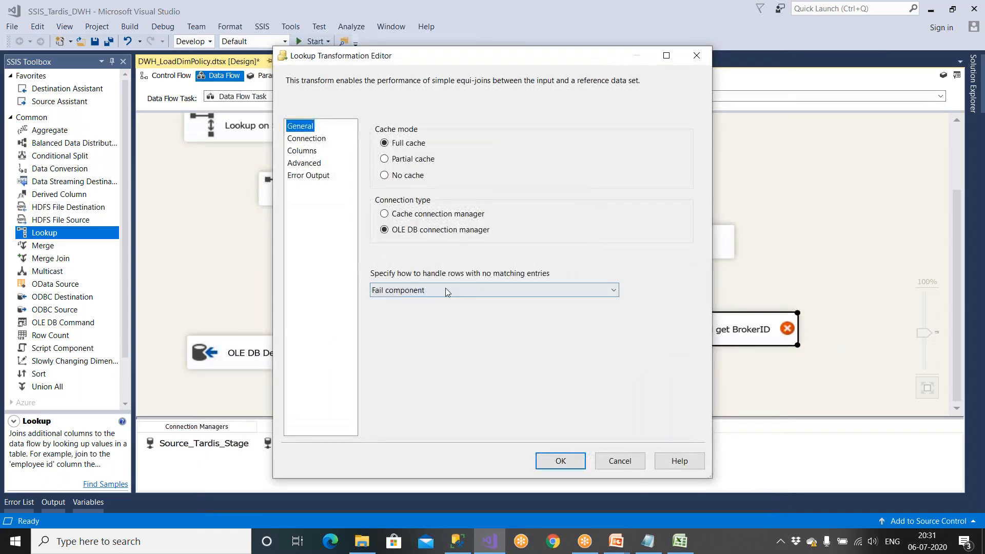
click(446, 291)
click(421, 331)
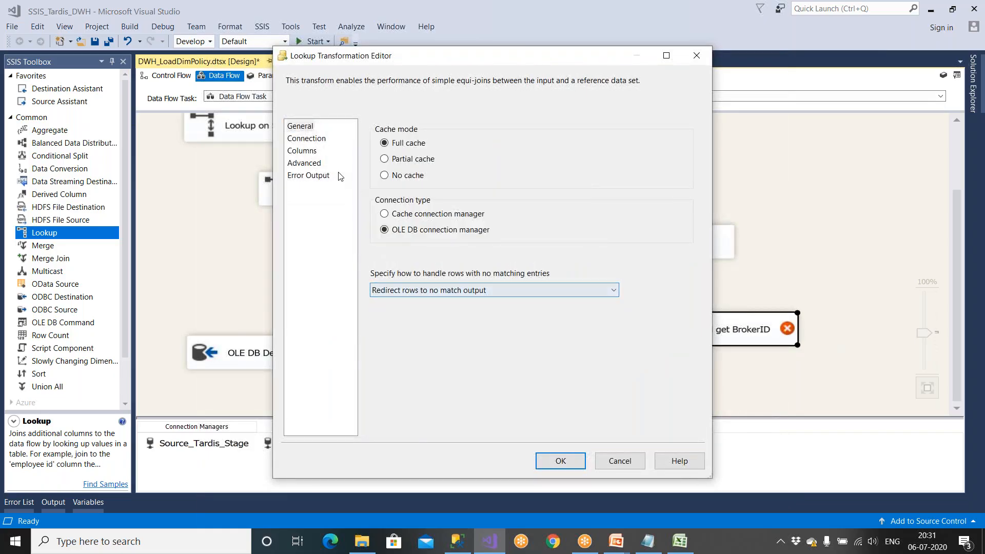
click(324, 141)
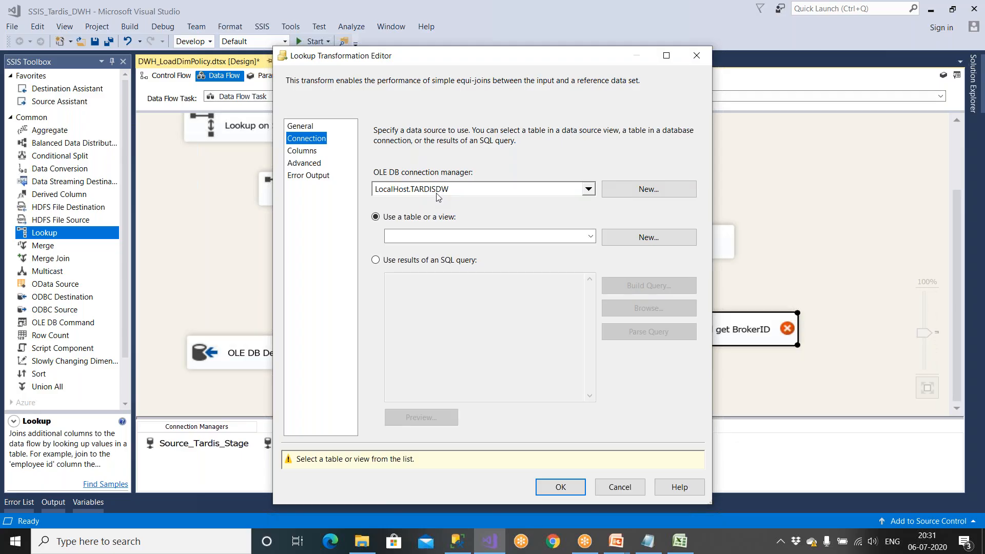
click(440, 237)
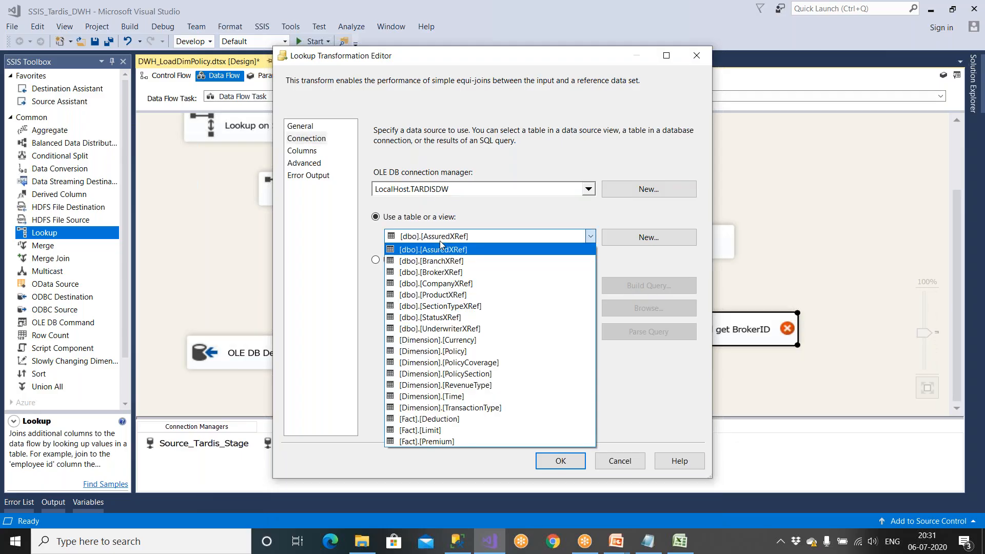
click(431, 271)
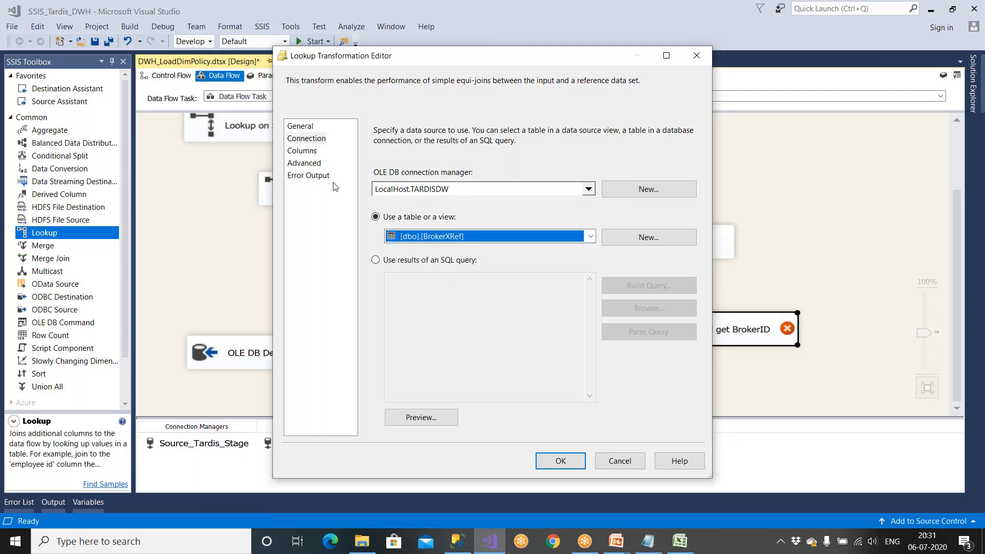
Step: Open the Lookup's column mappings and check the BrokerCode and BrokerID rule in the Notepad notes
click(306, 152)
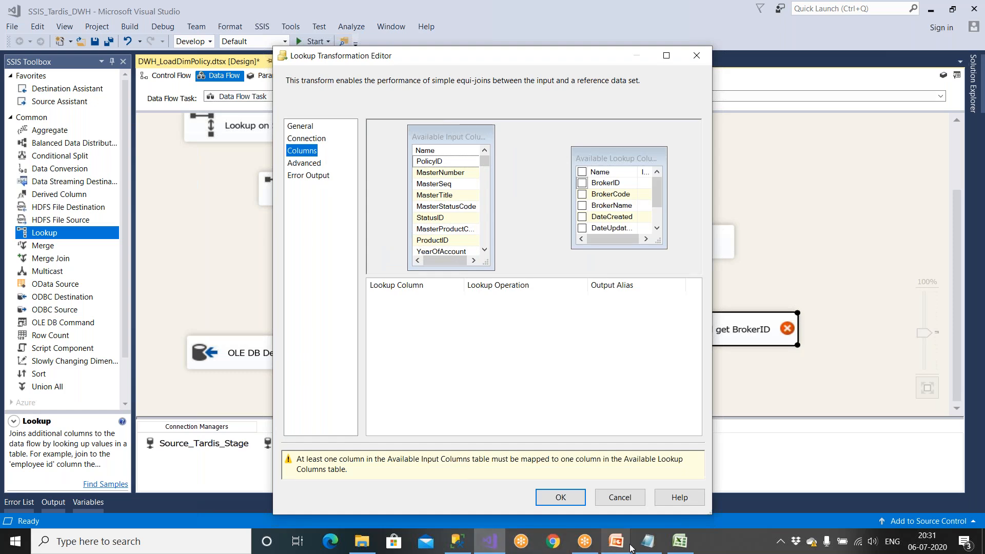
click(647, 544)
drag(240, 324, 434, 323)
click(492, 536)
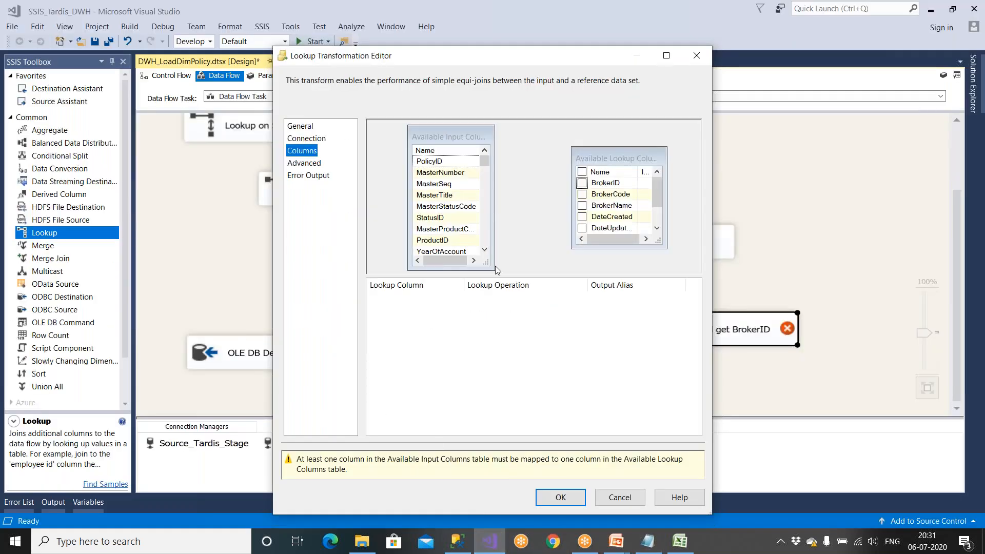
Step: Maximize the Lookup editor and enlarge the input and lookup column lists so their column names are fully readable
click(668, 57)
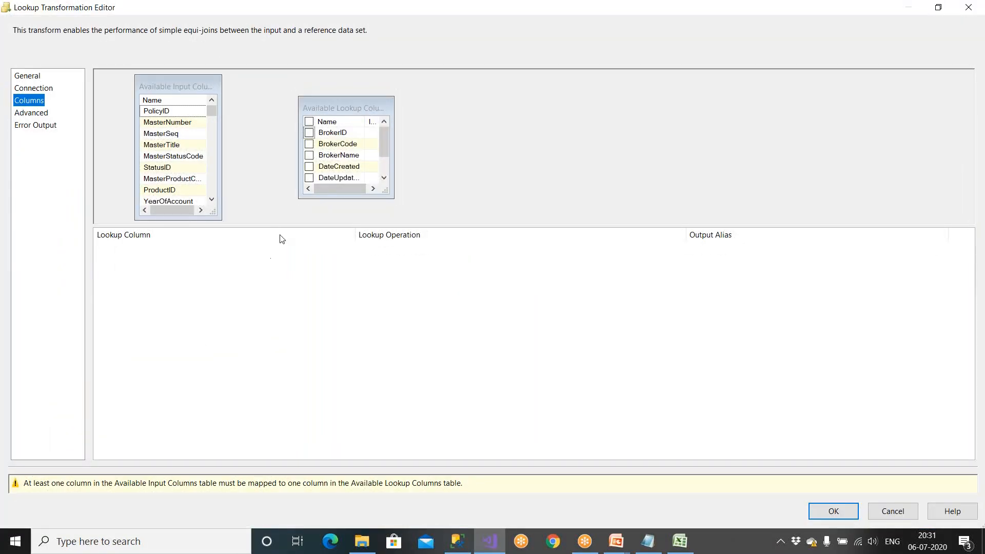
drag(282, 226, 303, 404)
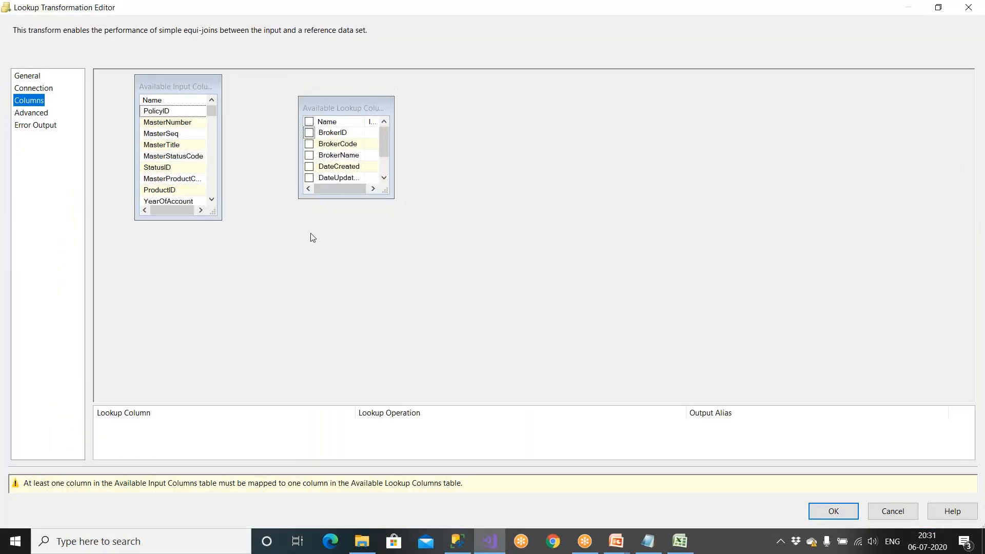
drag(356, 113, 555, 125)
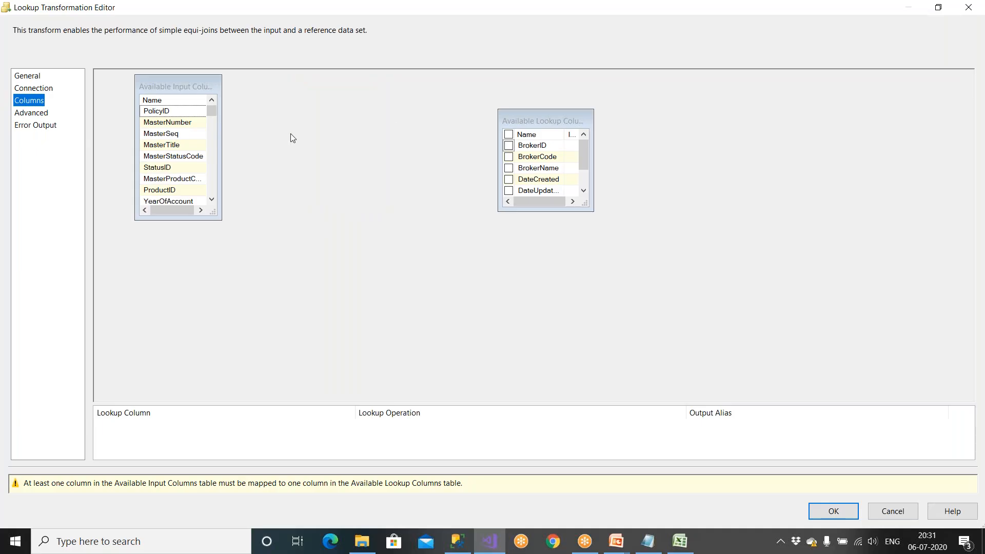
drag(220, 216, 329, 288)
click(221, 104)
drag(222, 104, 272, 104)
drag(534, 118, 489, 109)
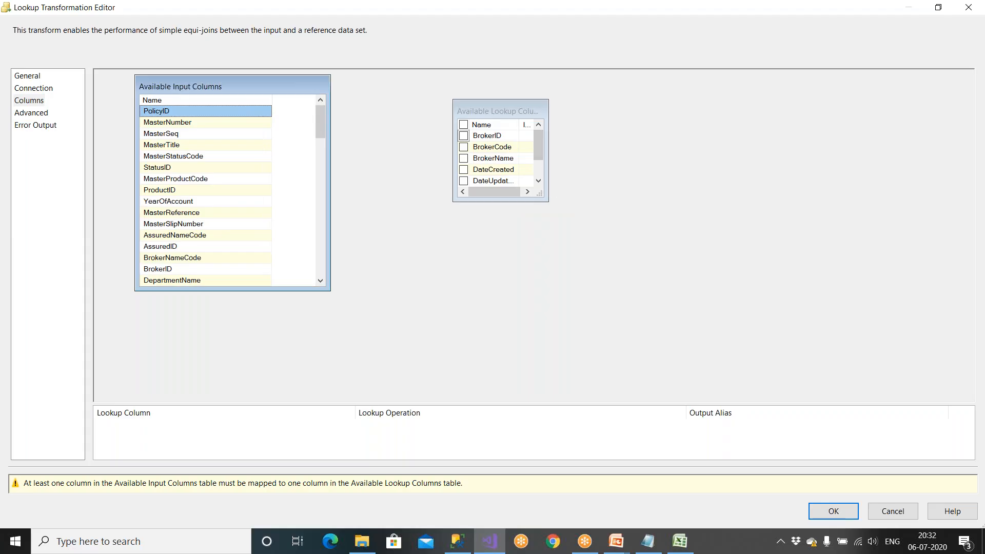
drag(550, 204, 642, 284)
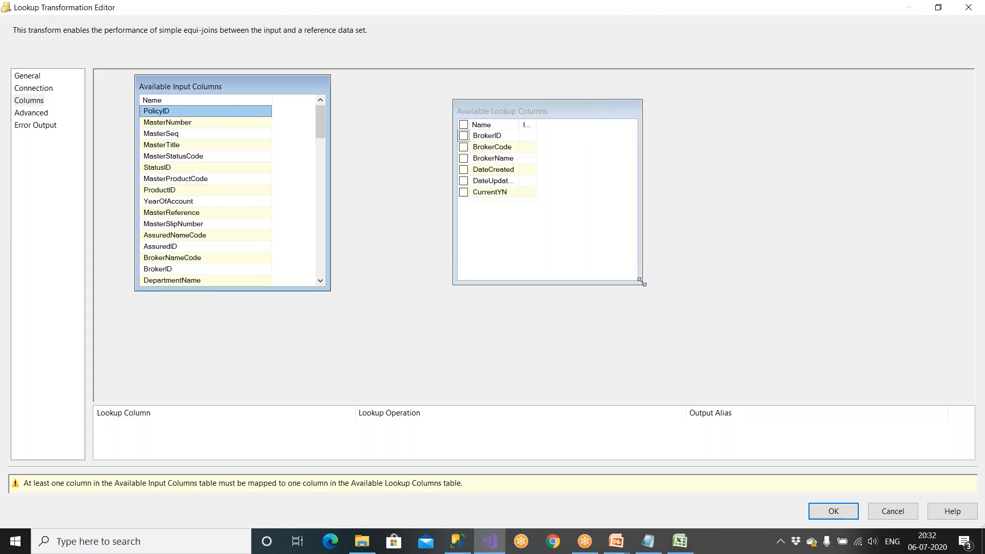
click(539, 129)
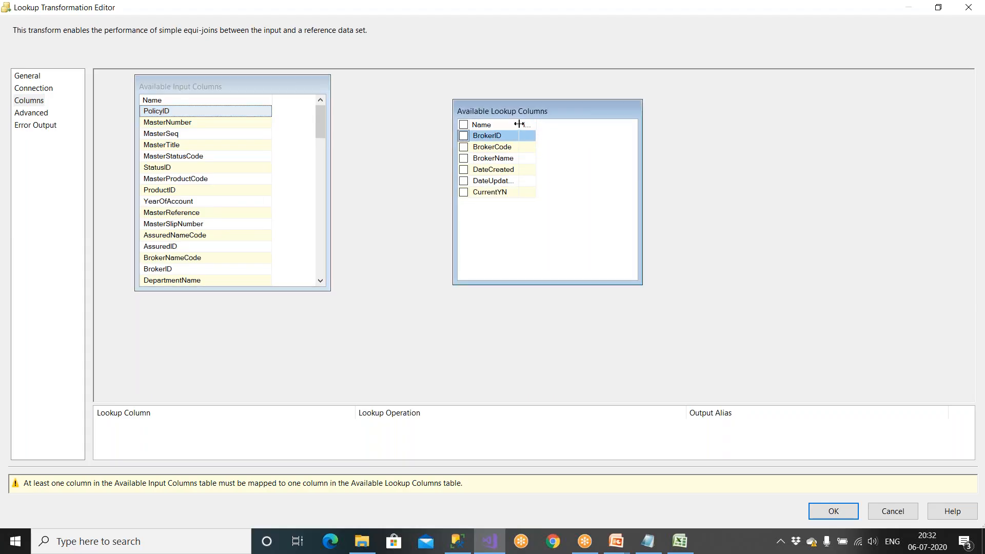
drag(519, 124, 569, 125)
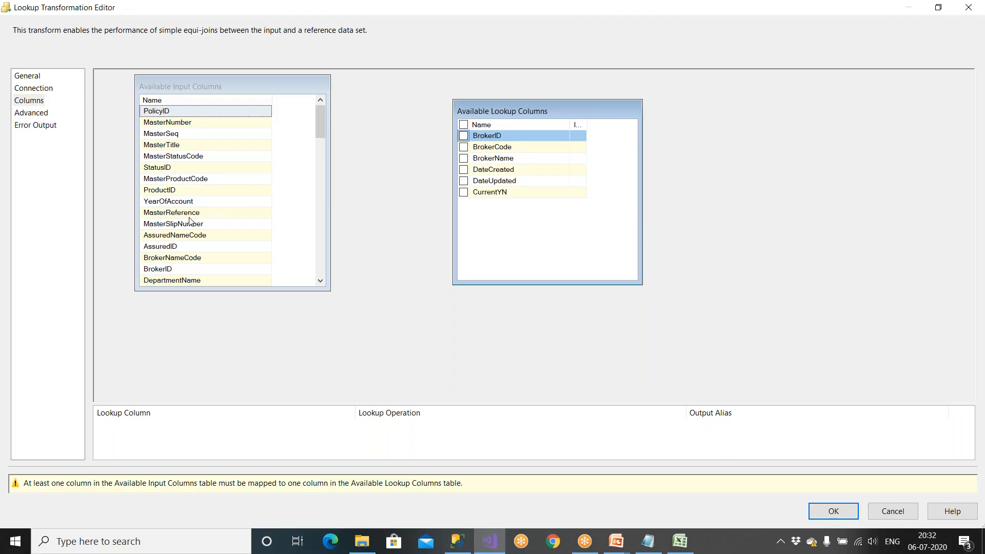
Step: Map the input column BrokerNameCode to the lookup column BrokerCode and check the pair in the relationships editor
click(176, 258)
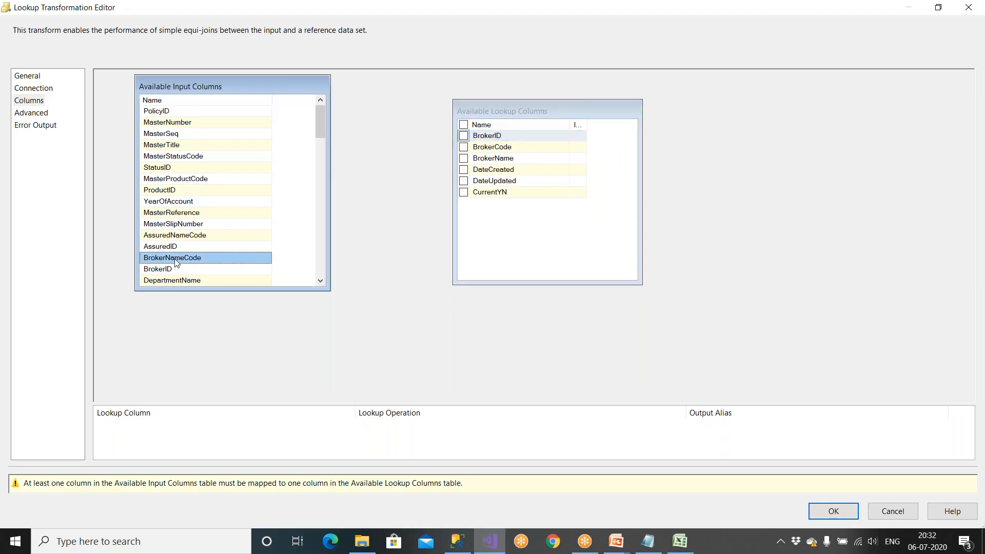
scroll(176, 261, down, 2)
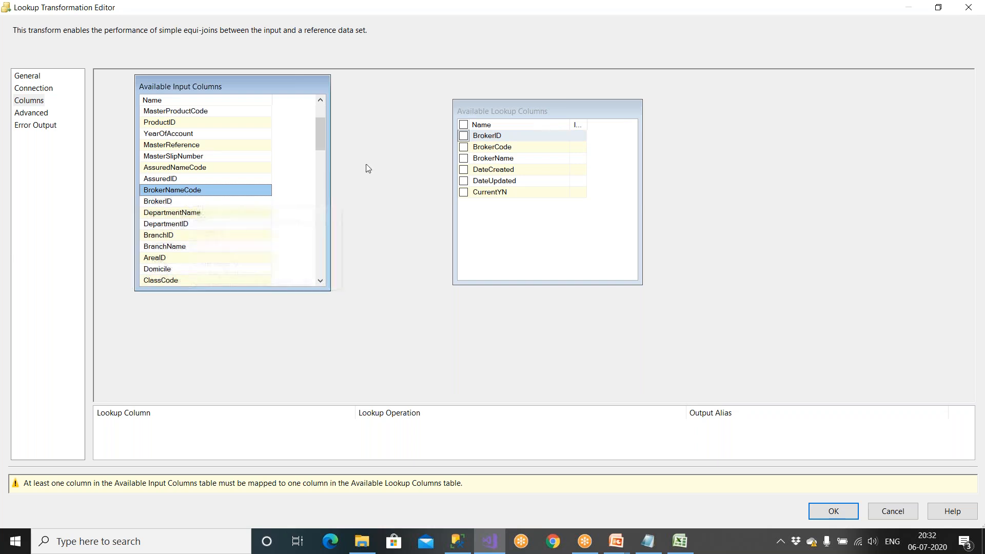
drag(189, 195, 476, 152)
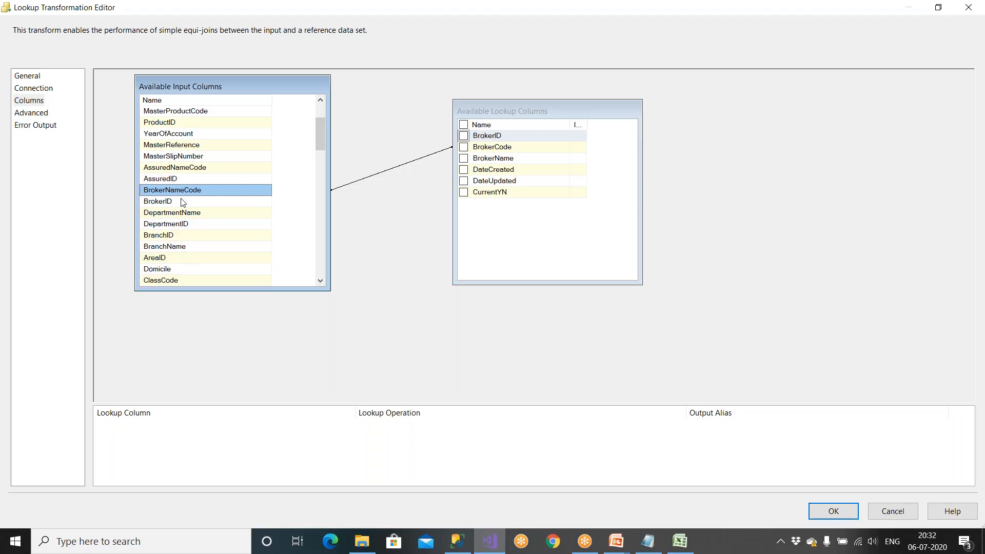
right_click(380, 199)
click(404, 206)
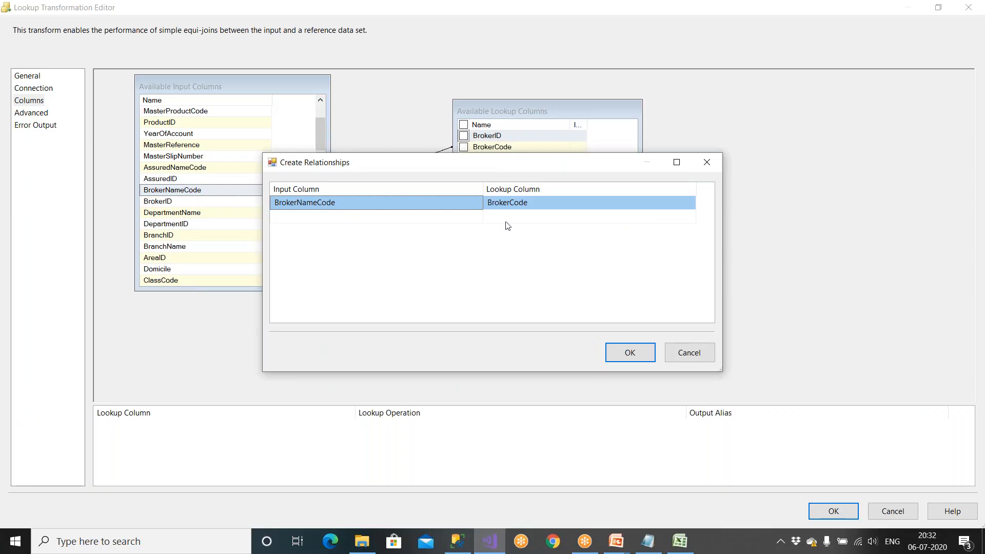
click(627, 352)
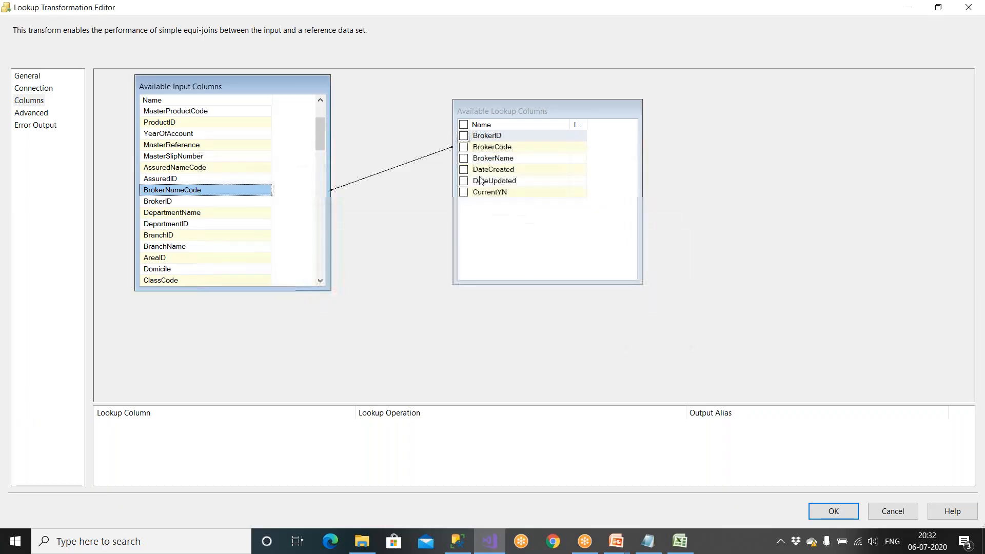
Step: Return BrokerID from the lookup as a new column with the output alias BrokerID_Lkp and accept the Lookup settings
click(464, 136)
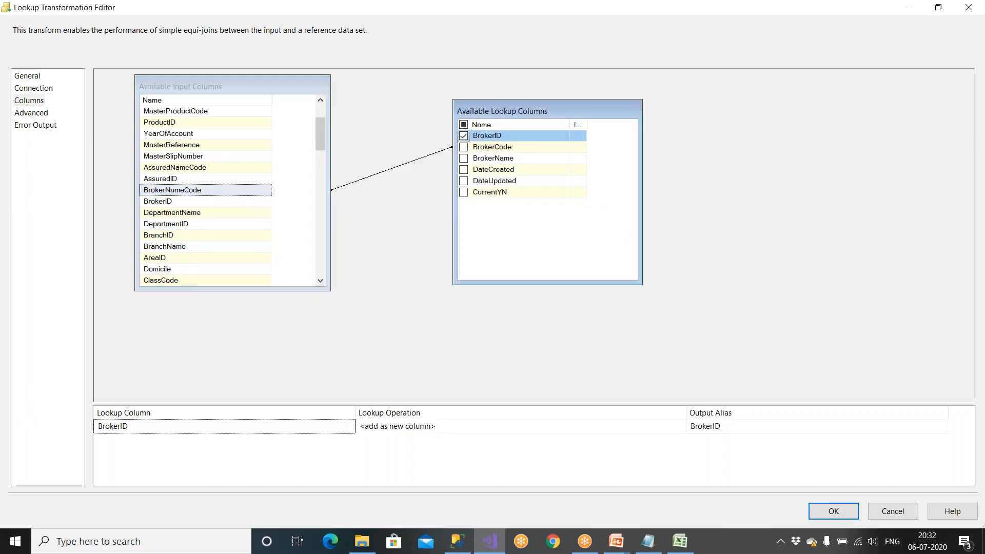
click(729, 427)
text(_Lkp)
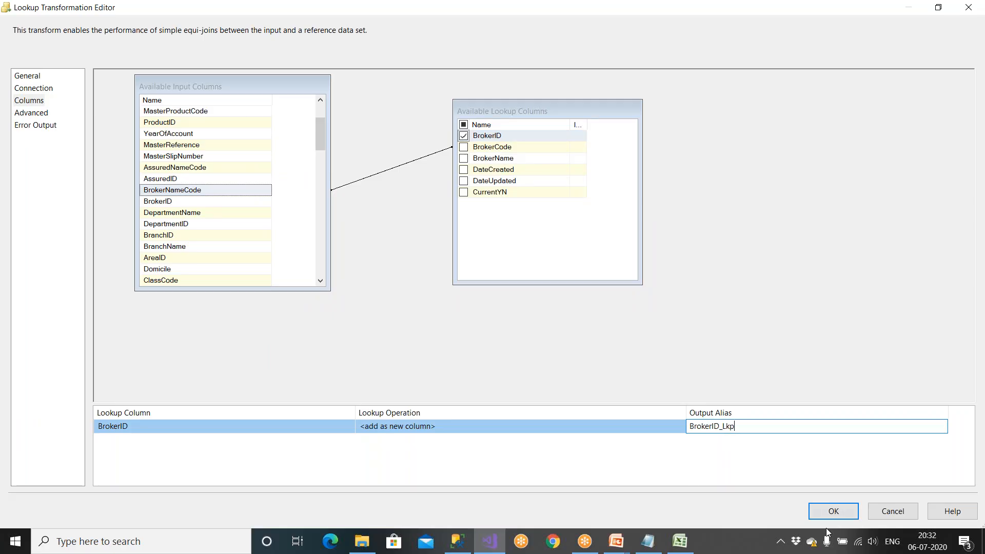
click(832, 513)
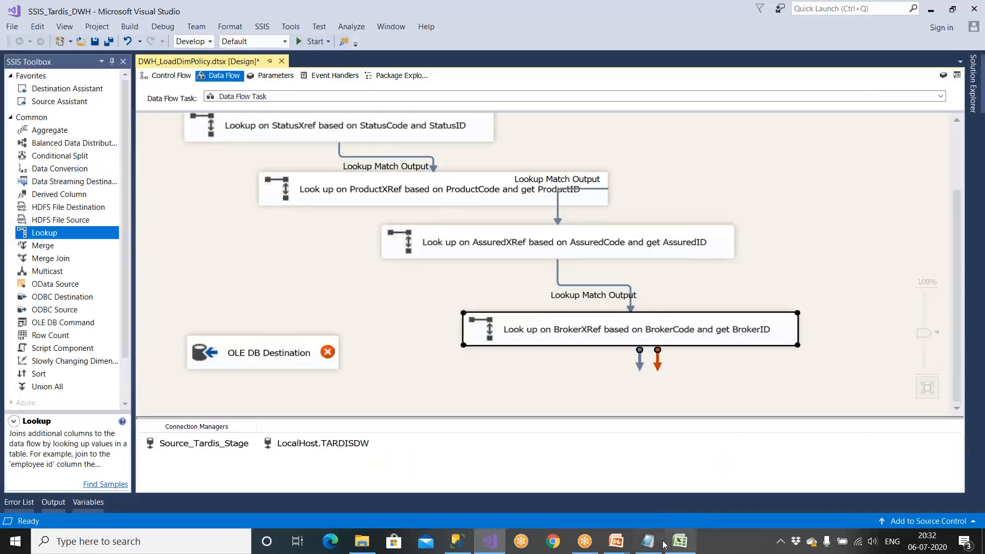
Step: Switch to the ETL Mapping doc in Excel, go through the highlighted lookup rules down to BrokerXRef and save the workbook
click(648, 541)
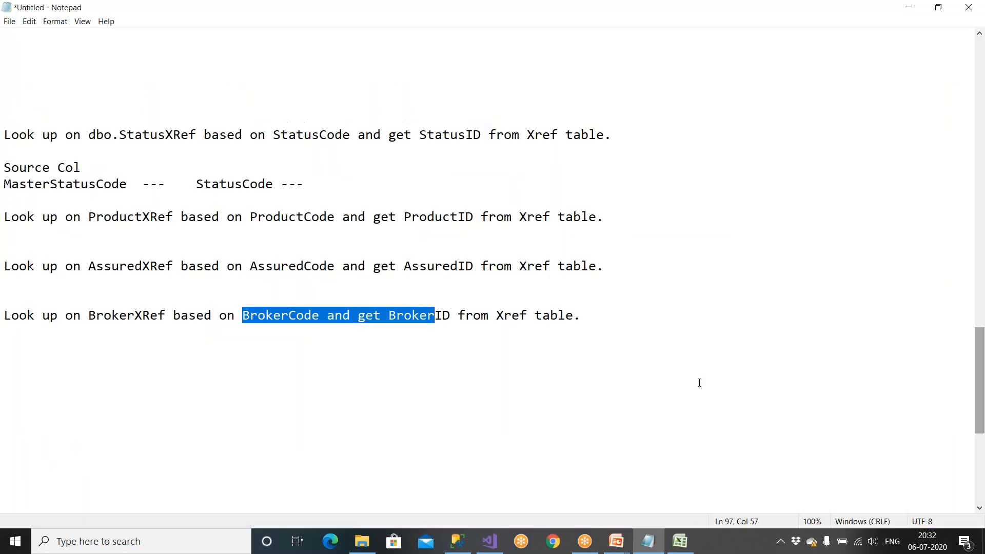
mouse_move(459, 547)
click(460, 547)
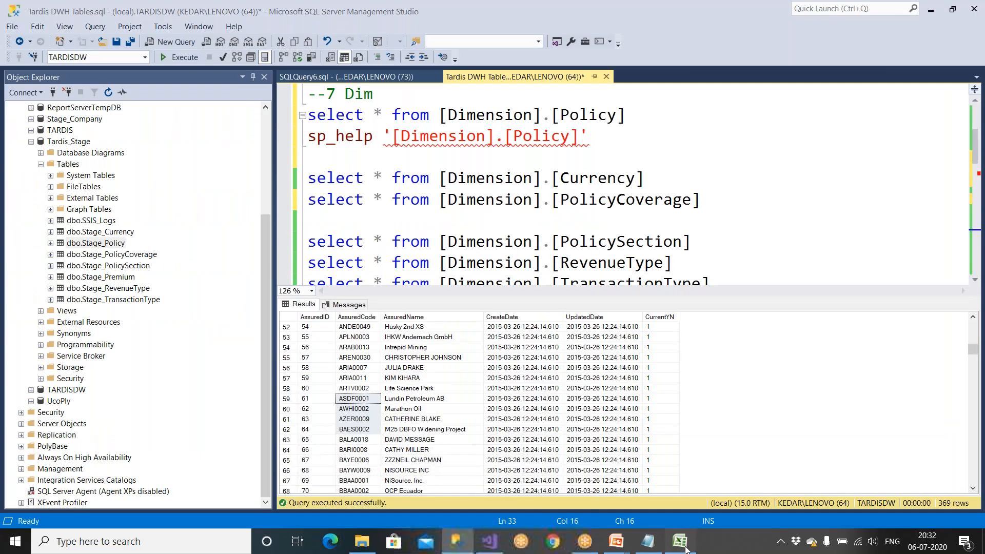
click(680, 542)
click(692, 218)
click(692, 296)
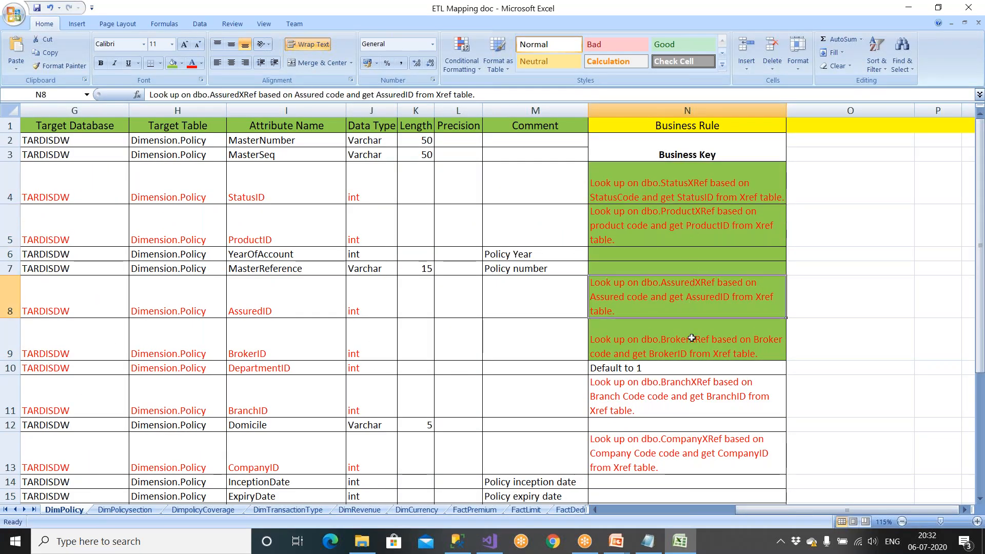
click(692, 338)
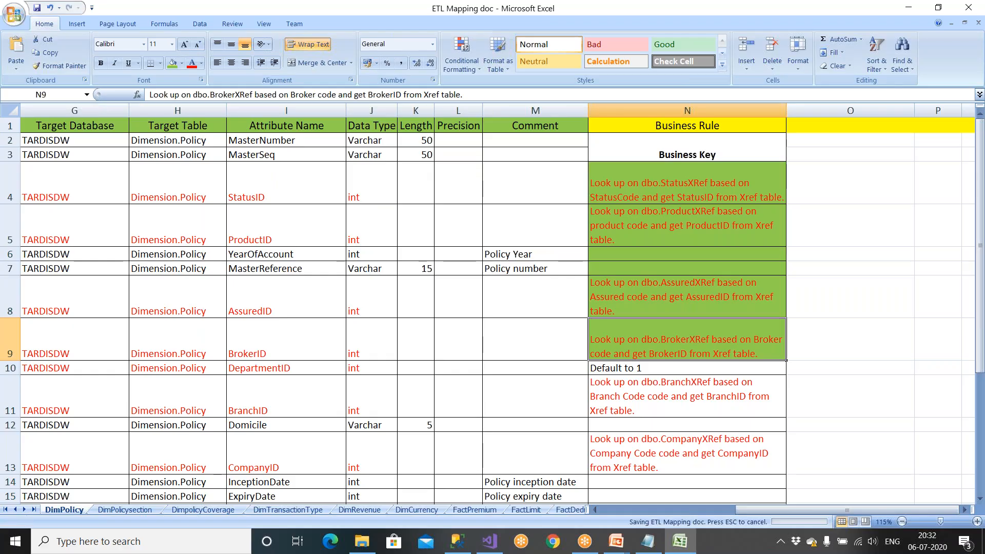
Step: Examine the DepartmentID row of the DimPolicy mapping, comparing its source column, target attribute and business rule
click(659, 367)
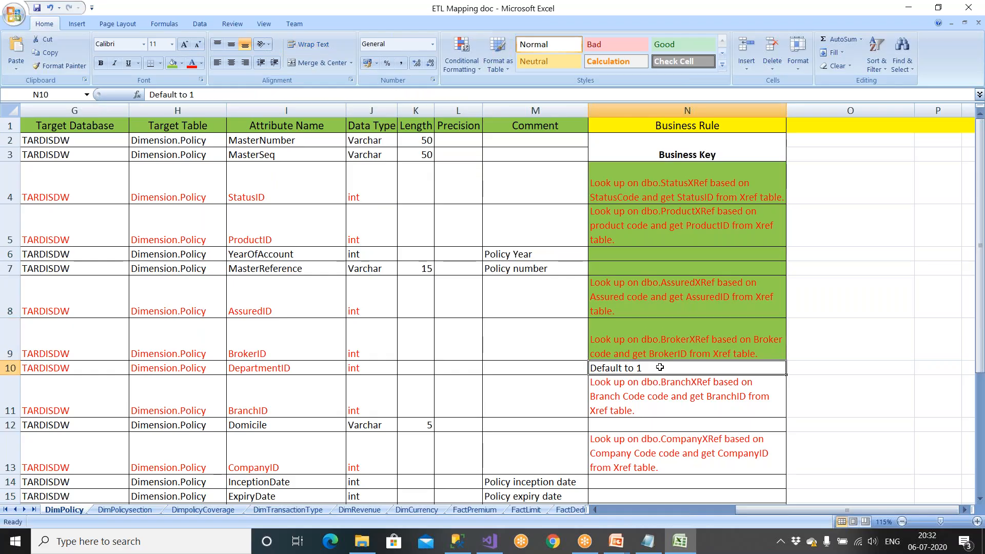
key(Left)
key(Left)
key(Left)
key(Left)
key(Left)
key(Left)
key(Left)
key(Left)
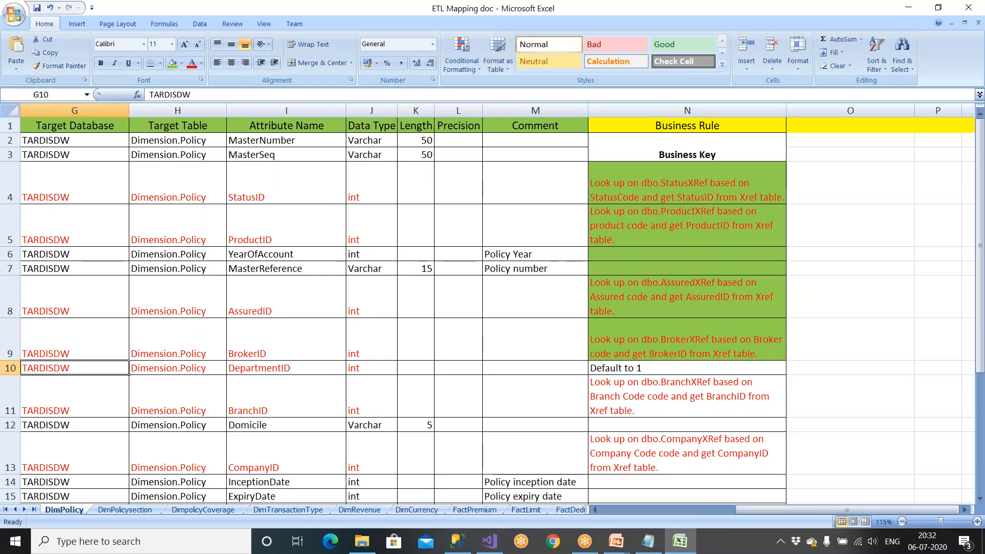
key(Left)
key(Left)
key(Left)
key(Left)
key(Right)
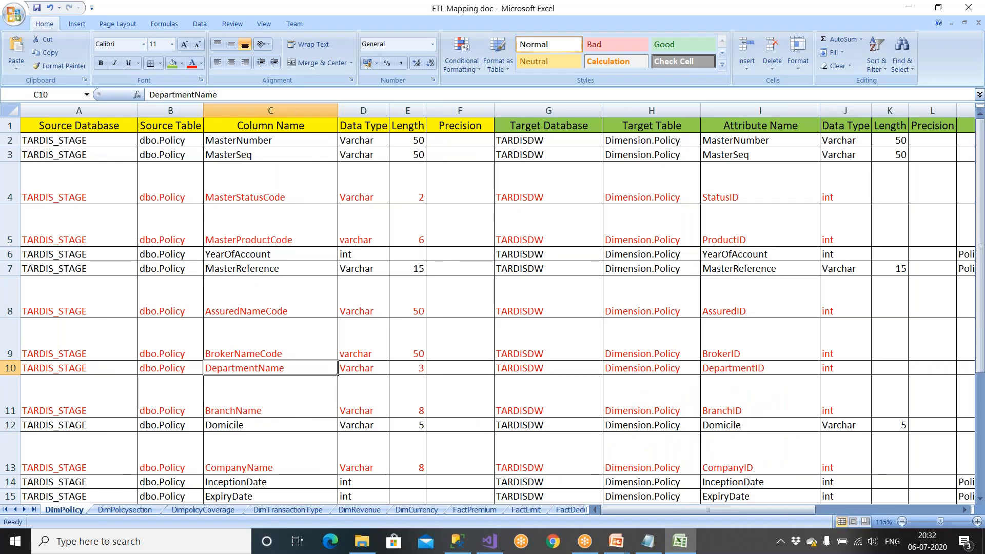
key(Right)
key(Right)
key(Right)
key(Right)
key(Right)
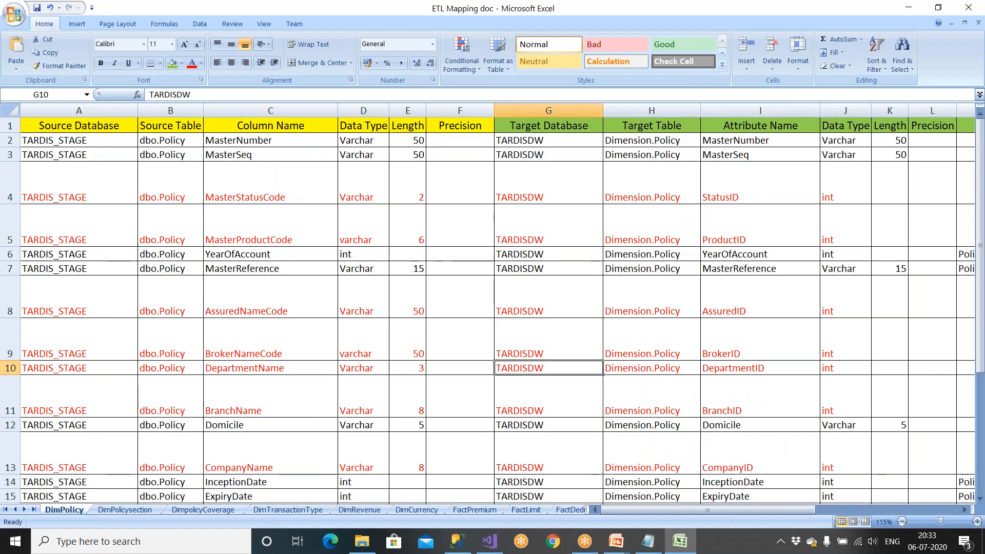
key(Right)
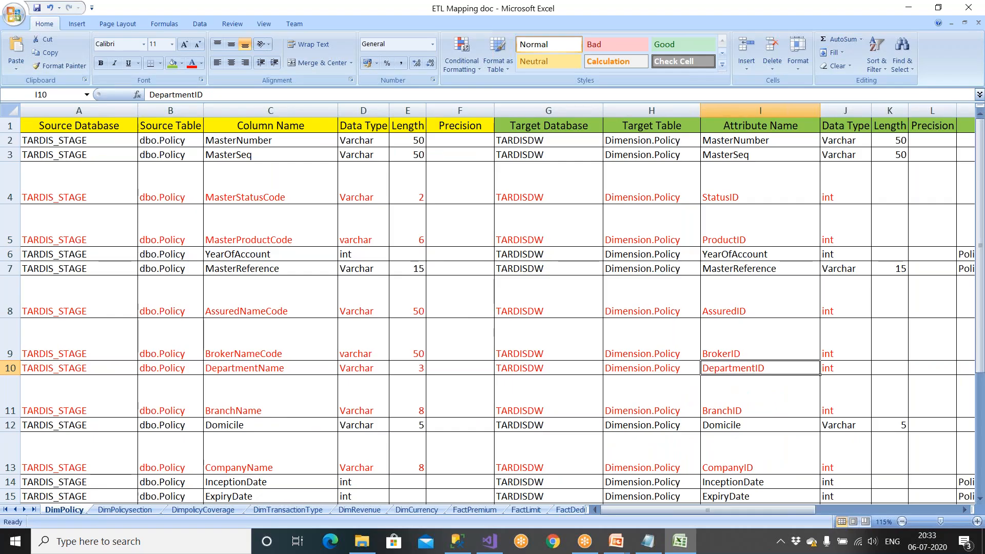
key(Right)
key(Right)
key(Right)
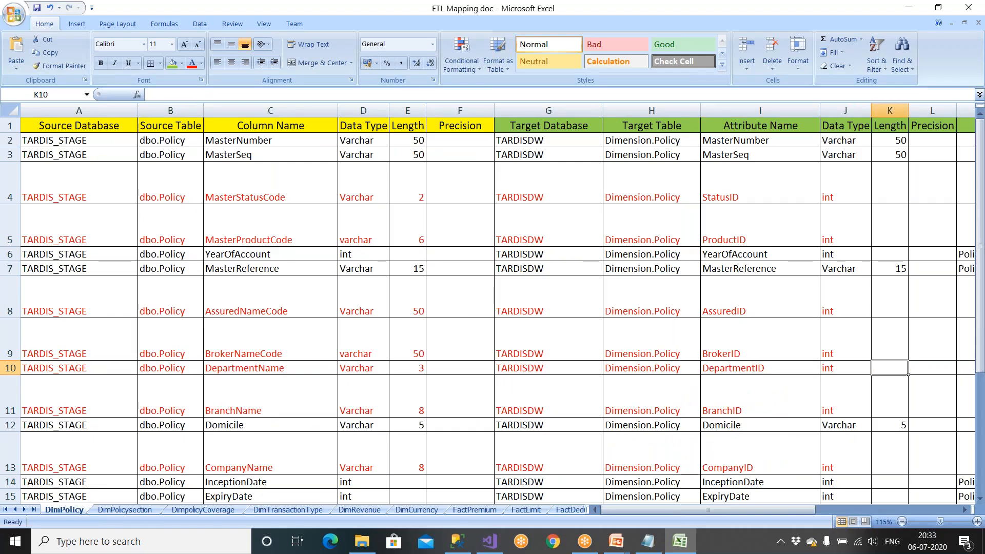
key(Right)
key(Right)
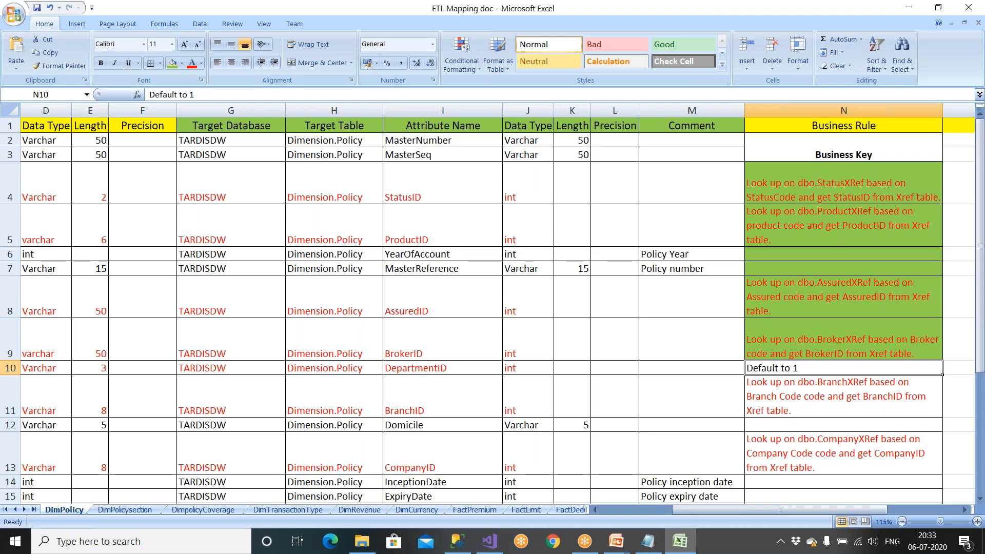
Step: In Notepad, add a DeptName column to the Emp_Stage example with the values Sales, Tech, Sales, R and D and Sales
key(alt+Tab)
click(648, 541)
click(485, 366)
scroll(485, 366, up, 20)
scroll(480, 367, down, 9)
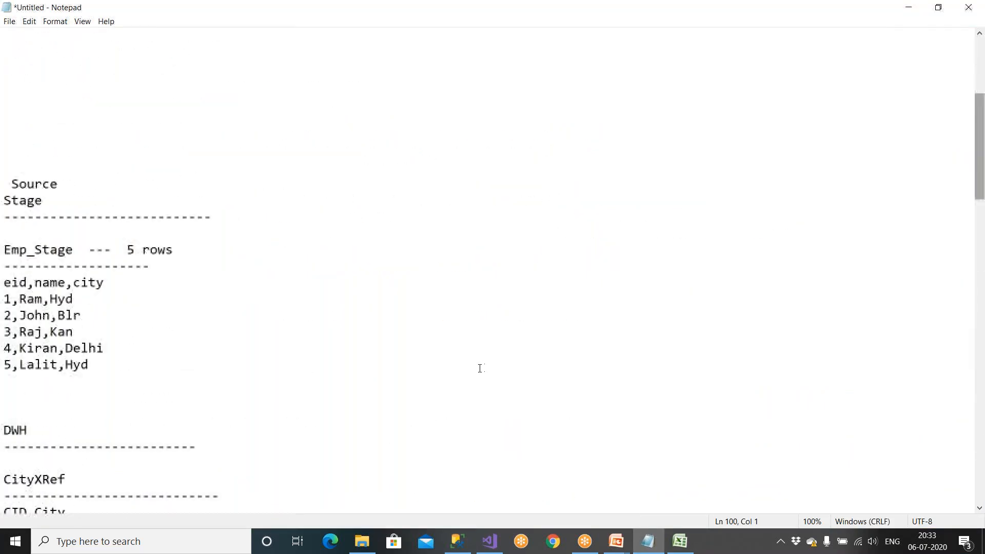
drag(93, 173, 5, 55)
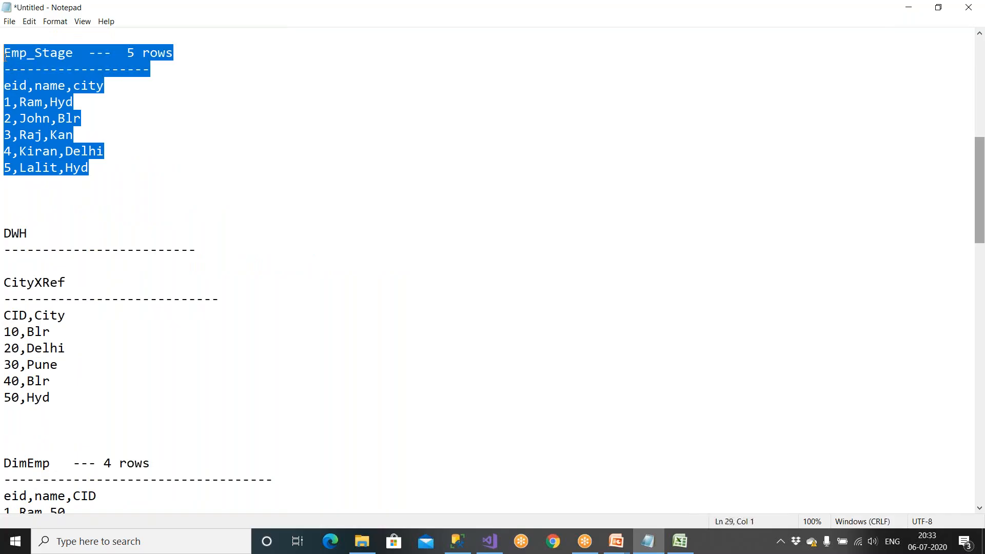
click(101, 87)
text(,DeptNa)
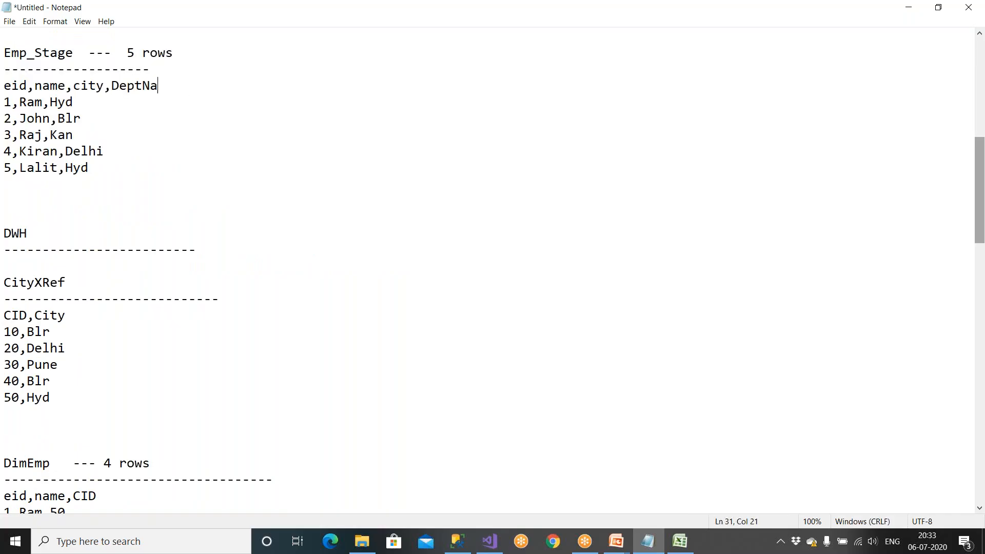
text(me)
text(Sales)
text(Tech)
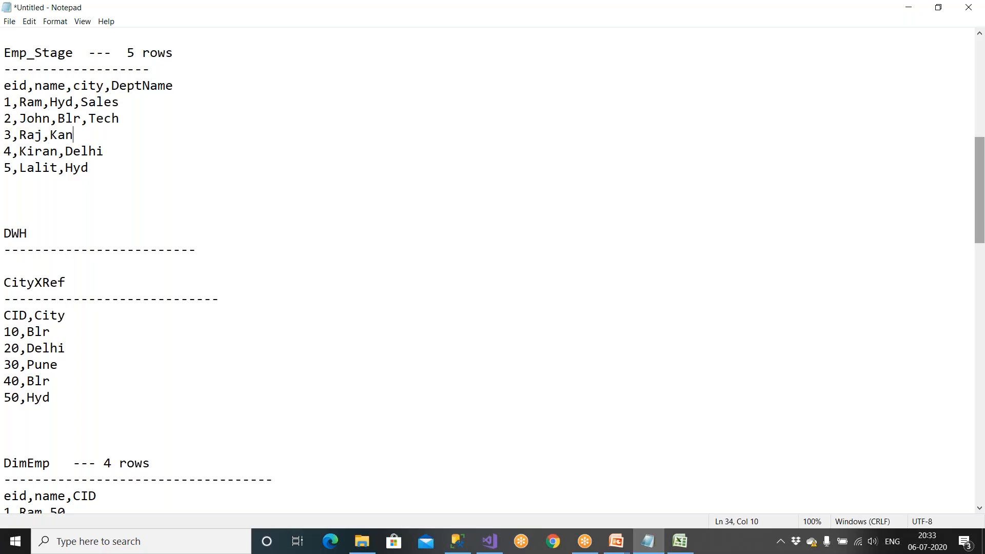
text(Sales)
text(R and D)
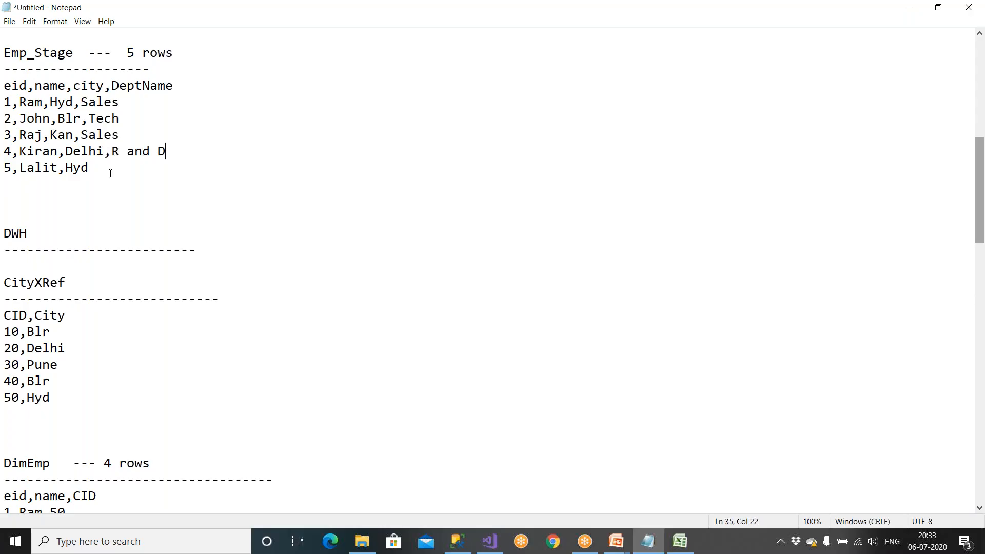
text(Sales)
Step: Insert blank lines below the CityXRef example and add a DeptXRef heading underlined with dashes
drag(46, 394, 5, 287)
click(63, 396)
key(Return)
key(Return)
key(Return)
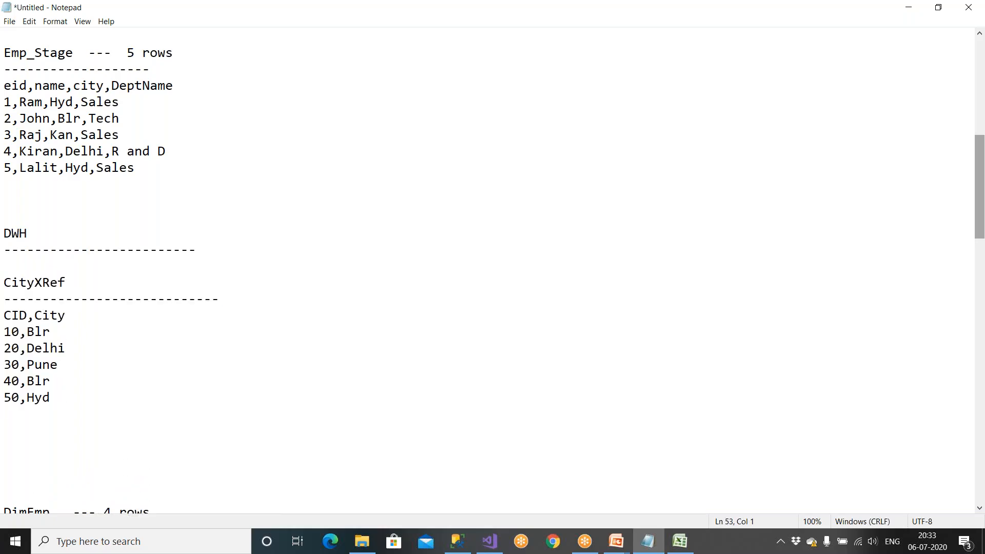
text(R)
key(BackSpace)
text(Dept)
text(XRef)
key(Return)
text(----------------------)
Step: Add the column header line DeptID,DeptName under the DeptXRef heading
key(Return)
text(DeptID)
key(BackSpace)
key(BackSpace)
text(OD)
key(BackSpace)
key(BackSpace)
text(ID,DeptName)
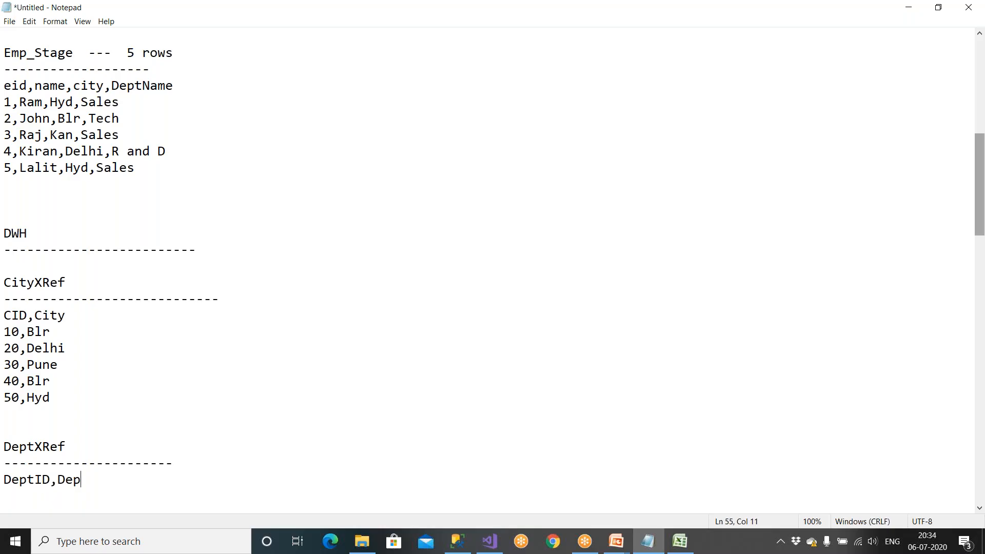
Step: Insert several blank lines below the DeptID,DeptName header and return to the first empty line under it
key(Return)
key(Return)
key(Return)
key(Return)
key(Return)
key(Return)
key(Return)
key(Return)
key(Return)
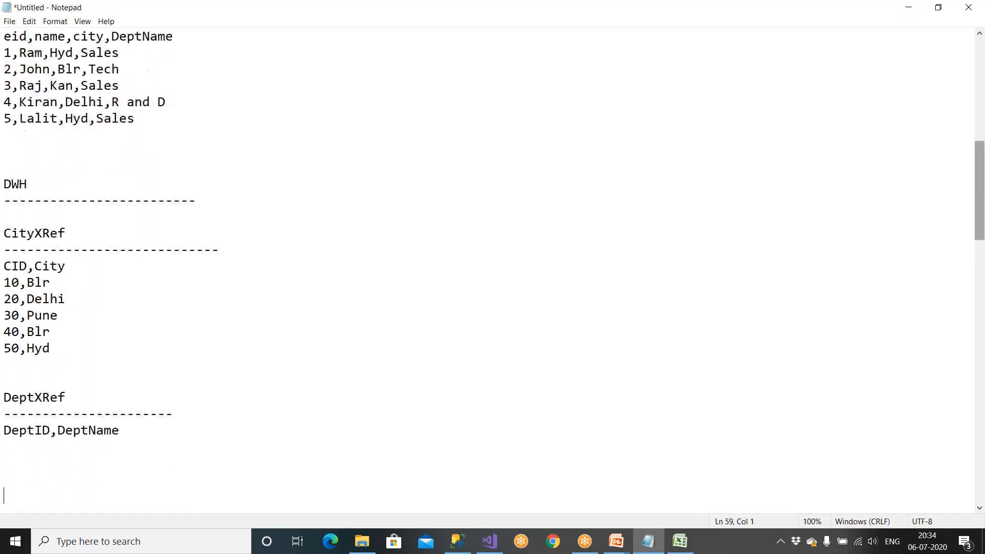
key(Up)
key(Up)
key(Up)
key(Up)
key(Up)
key(Up)
key(Down)
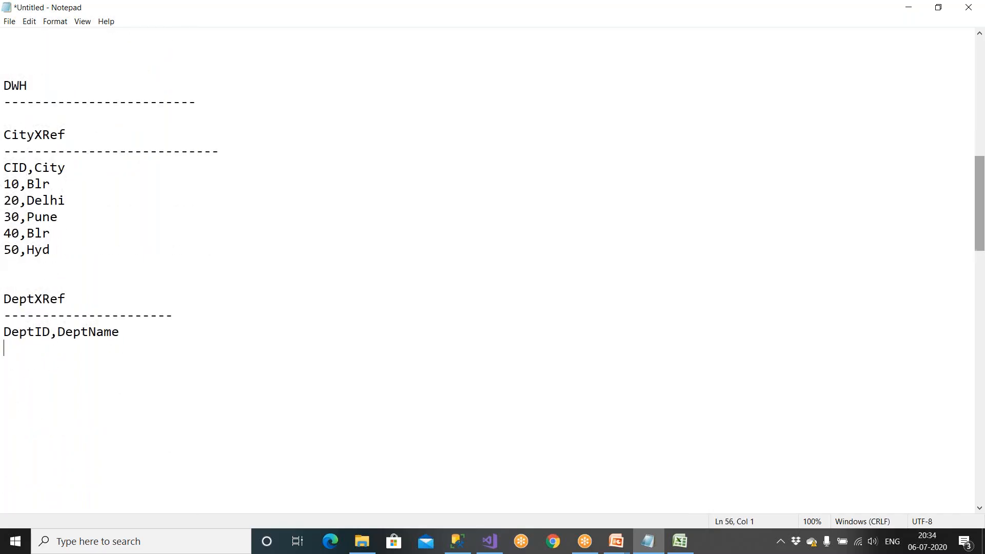
Step: Fill the DeptXRef example with the rows 1, Sales; 2, Tech; 3, R and D; and 4, Accounts
text(1, Sales )
text(2)
text(, Tect)
key(BackSpace)
text(h)
key(Return)
text(3)
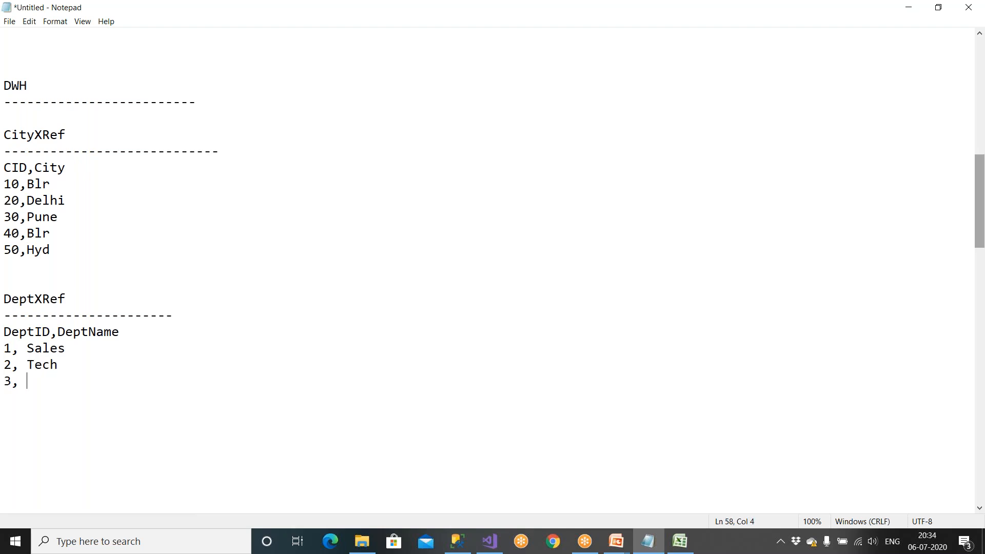
text(, R&D)
key(BackSpace)
key(BackSpace)
text(and D)
key(Return)
text(4, Accout)
key(BackSpace)
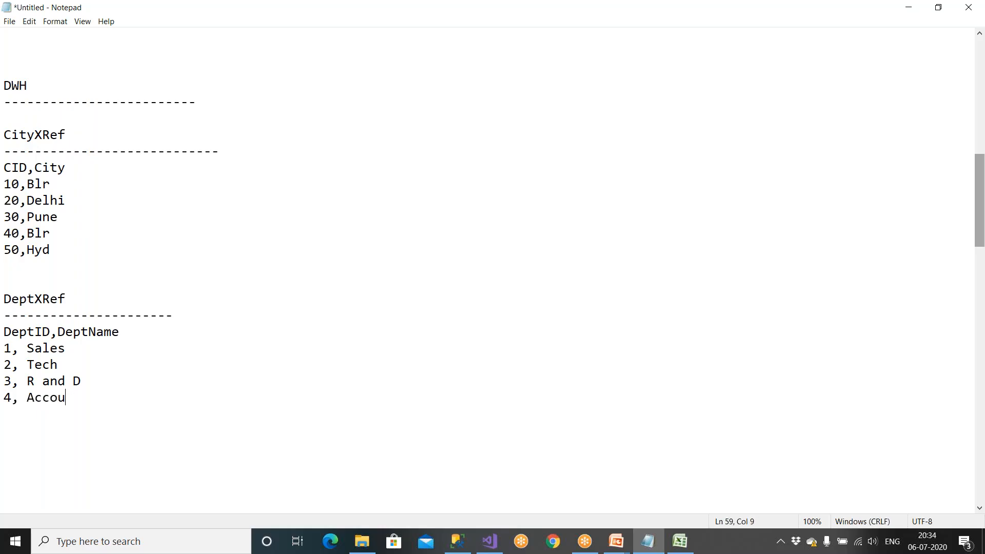
text(nts)
Step: Add a DeptID column to the header line of the DimEmp example
drag(3, 300, 143, 313)
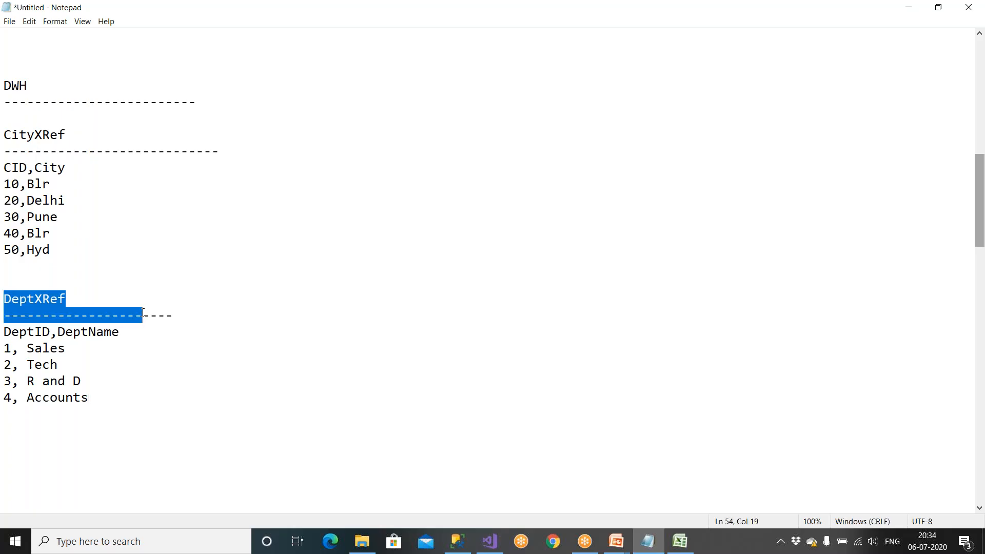
scroll(144, 313, up, 4)
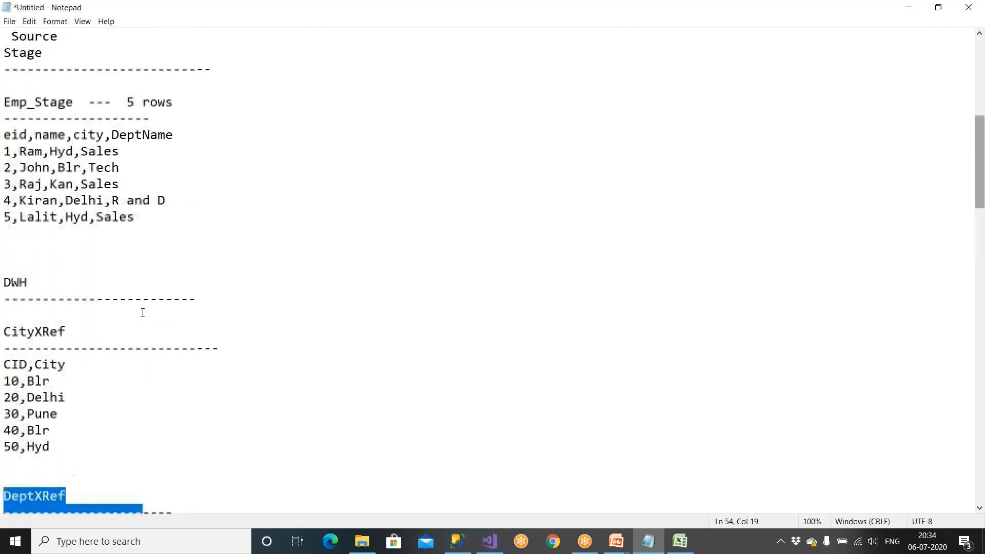
drag(111, 135, 187, 140)
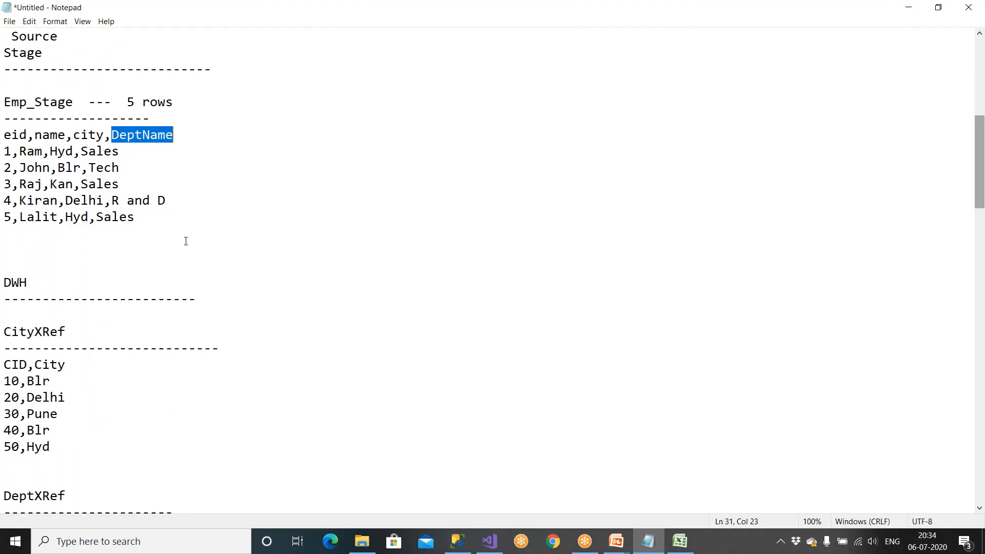
scroll(183, 308, down, 5)
click(128, 282)
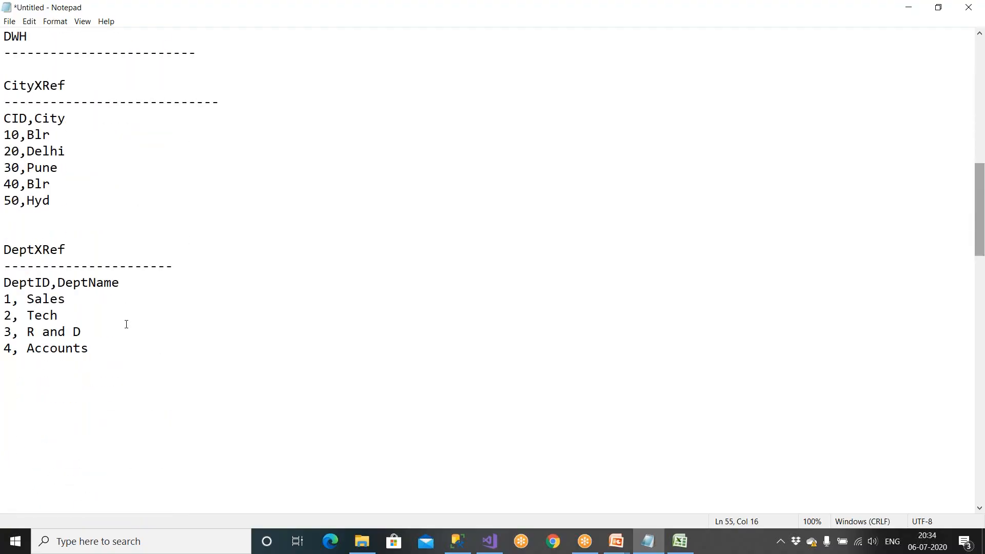
scroll(126, 324, down, 5)
click(115, 349)
text(,Deptiu)
key(BackSpace)
key(BackSpace)
text(ID)
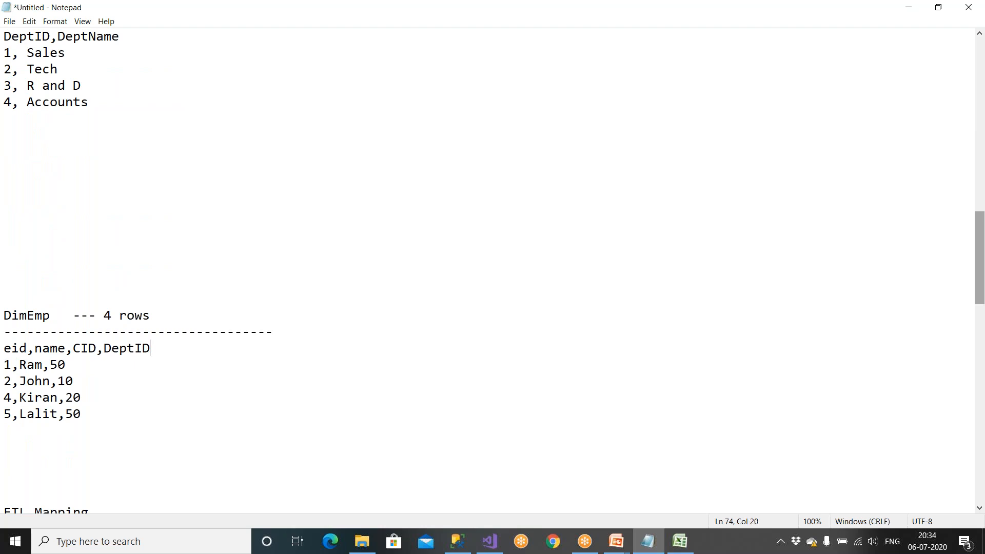
Step: Append the department value 1 to each of the four DimEmp rows
scroll(488, 270, up, 2)
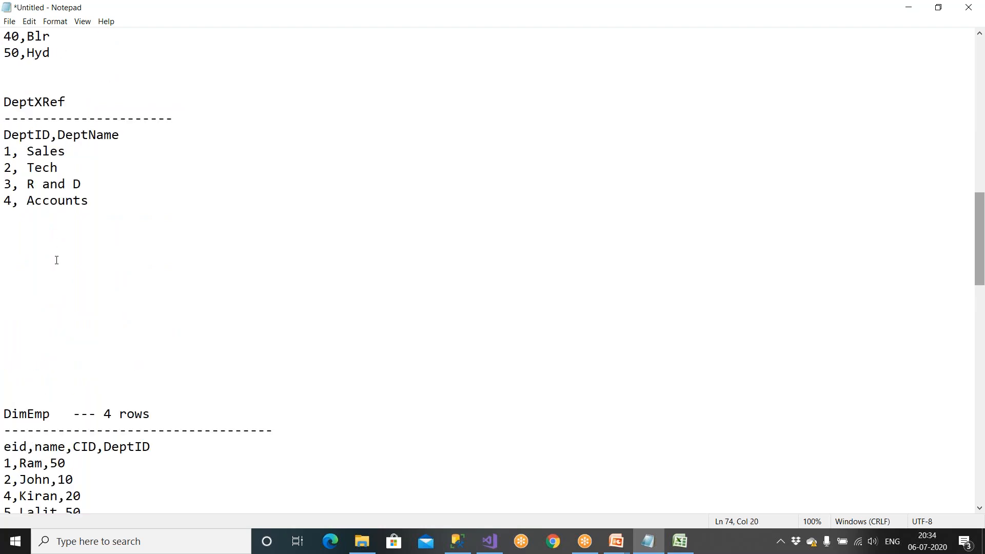
scroll(74, 385, down, 1)
click(75, 413)
text(,1)
text(,1)
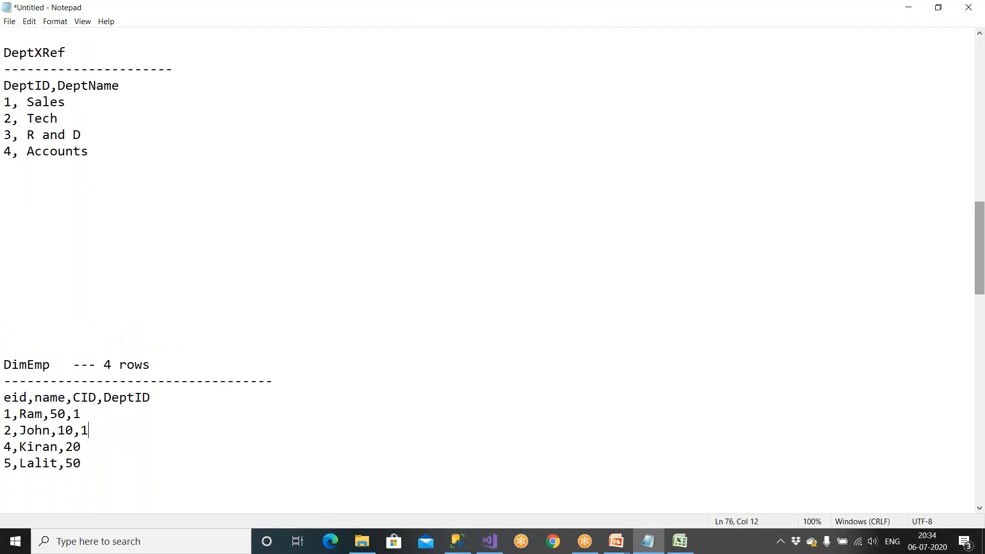
text(,11)
Step: Compare the DeptName values in Emp_Stage with the DeptXRef entries and the DeptID values in DimEmp
scroll(190, 322, up, 8)
drag(81, 101, 150, 152)
drag(98, 168, 127, 167)
scroll(149, 317, down, 3)
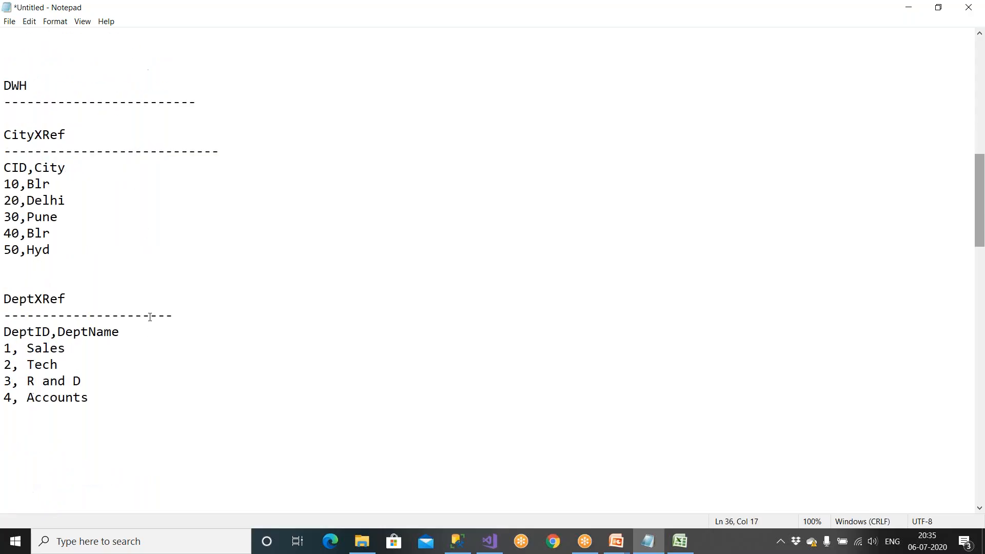
drag(13, 351, 4, 350)
scroll(23, 352, down, 7)
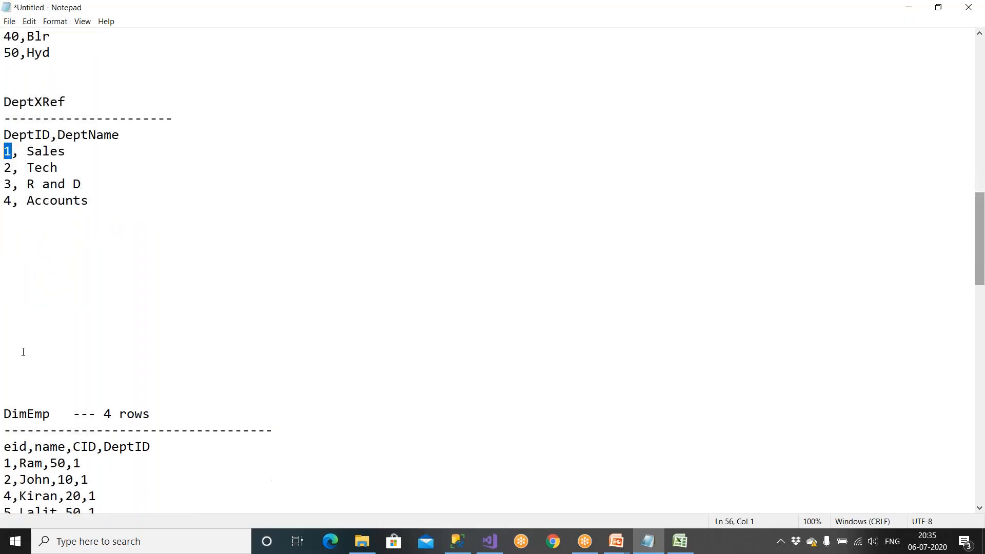
drag(104, 301, 140, 299)
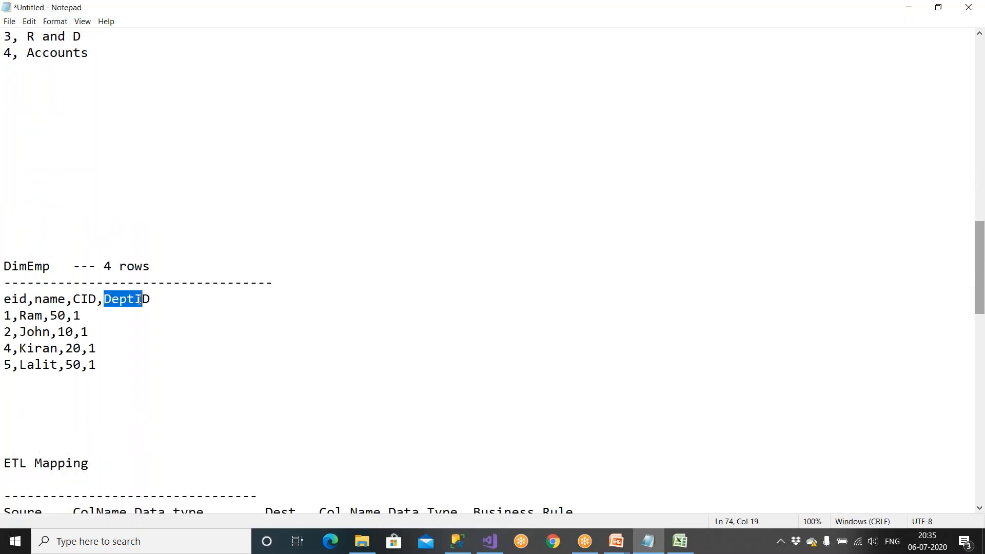
drag(73, 315, 112, 345)
scroll(121, 354, up, 10)
drag(111, 90, 165, 88)
scroll(178, 323, down, 4)
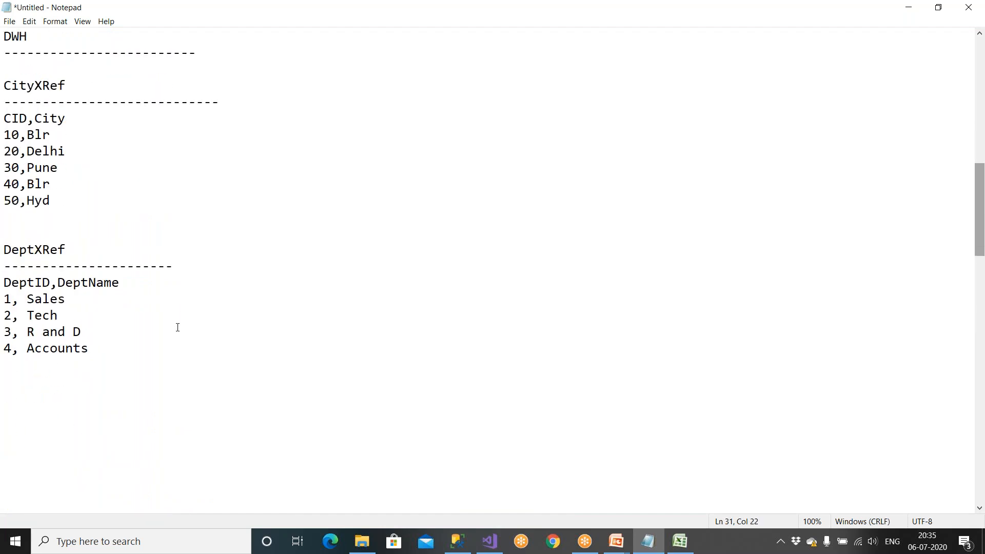
scroll(154, 337, down, 6)
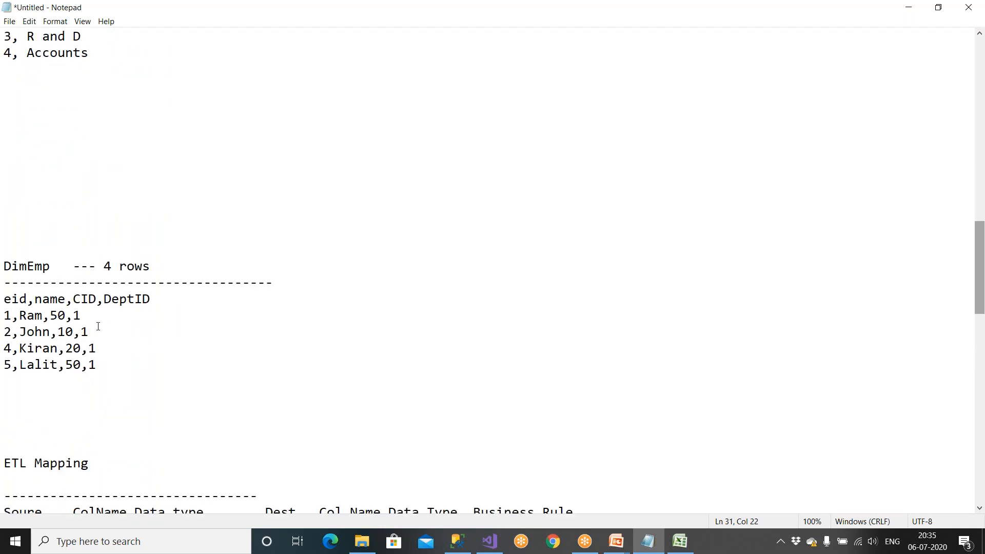
drag(74, 316, 98, 325)
scroll(99, 328, down, 1)
click(99, 325)
scroll(86, 298, up, 4)
drag(27, 152, 84, 150)
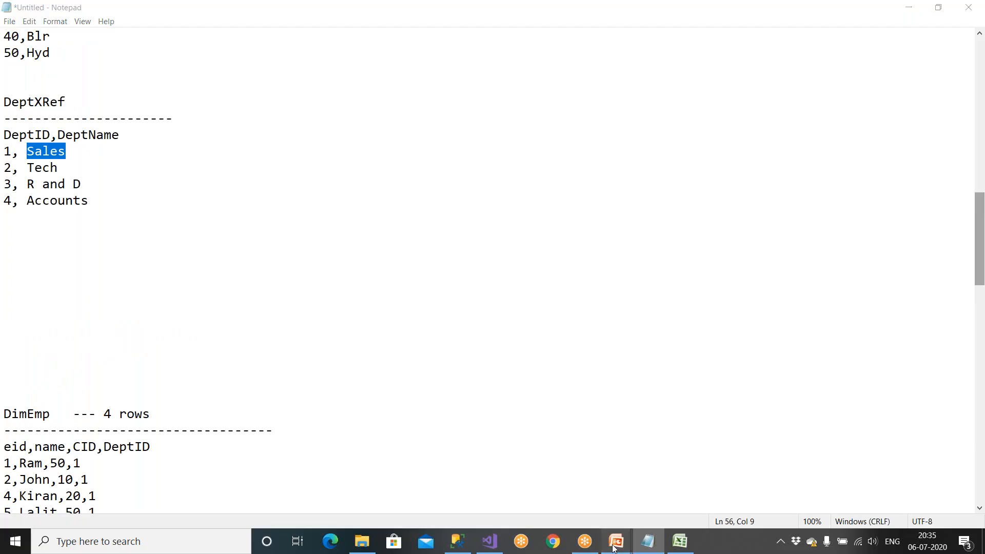
mouse_move(616, 541)
click(668, 506)
key(Right)
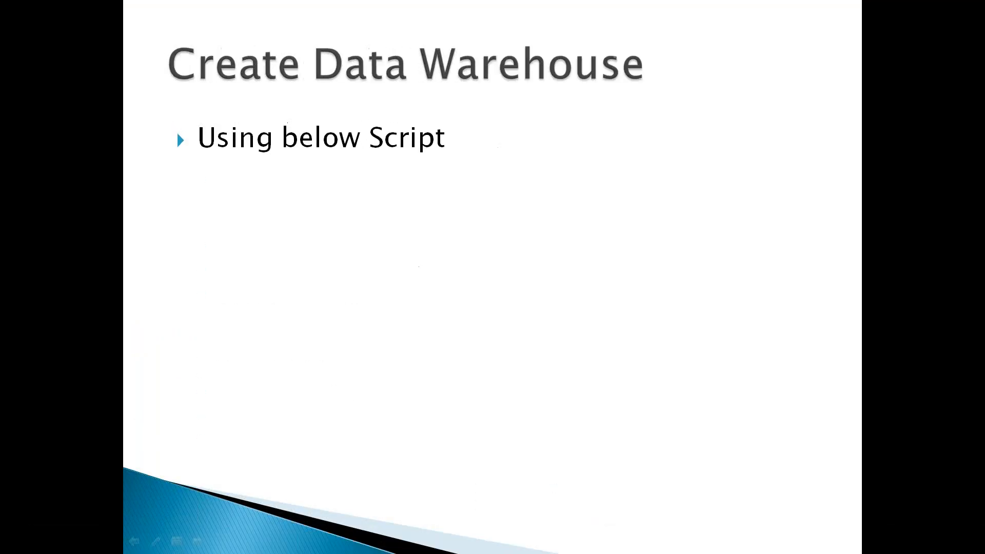
Step: Switch to the ETL Mapping doc in Excel and trace DepartmentID back to its source column and across to its business rule
key(super)
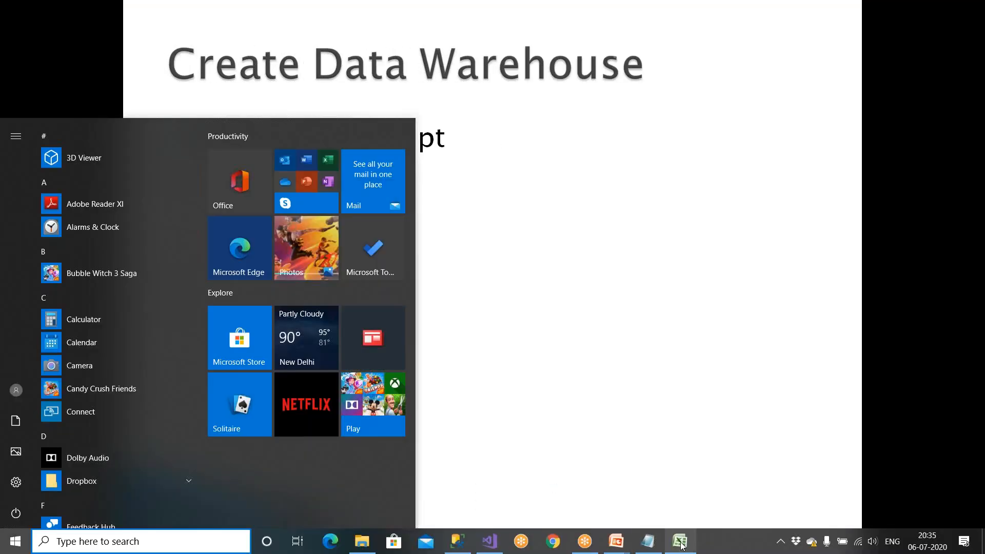
click(680, 541)
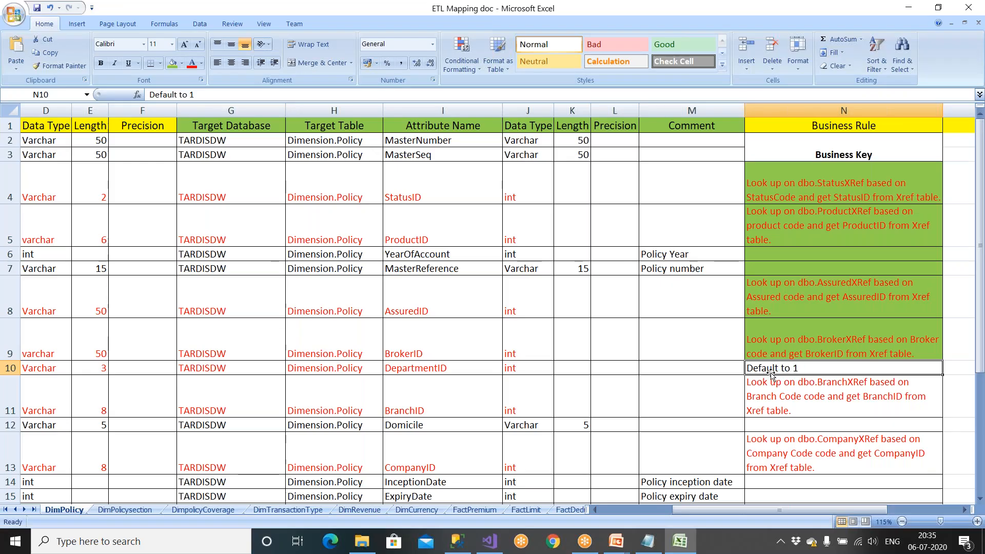
click(435, 370)
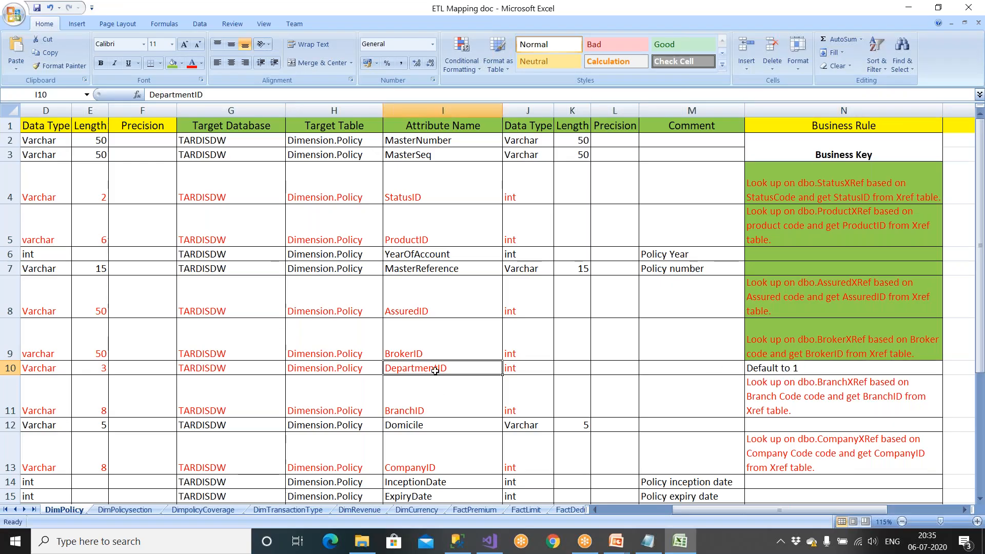
key(Left)
key(Left)
key(Left)
key(Left)
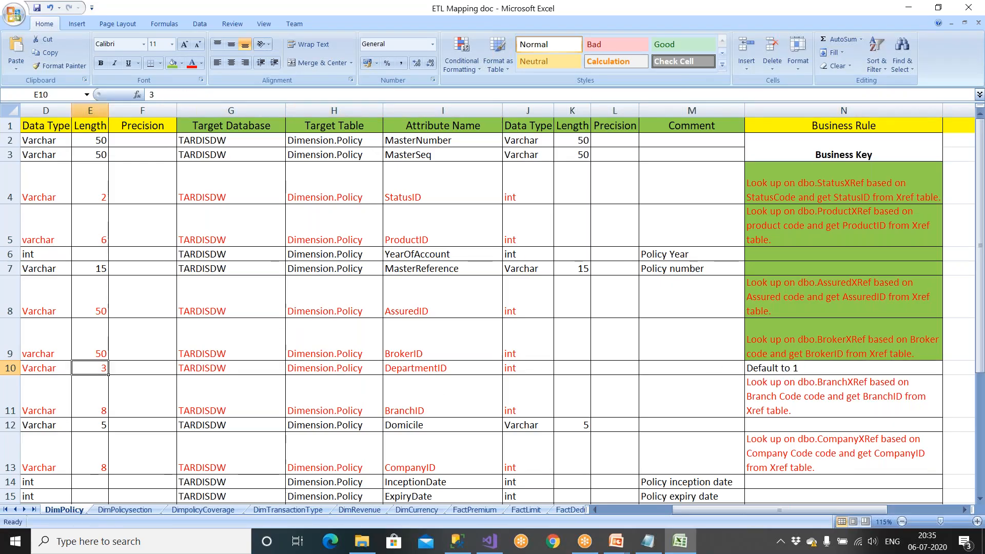
key(Left)
key(Left)
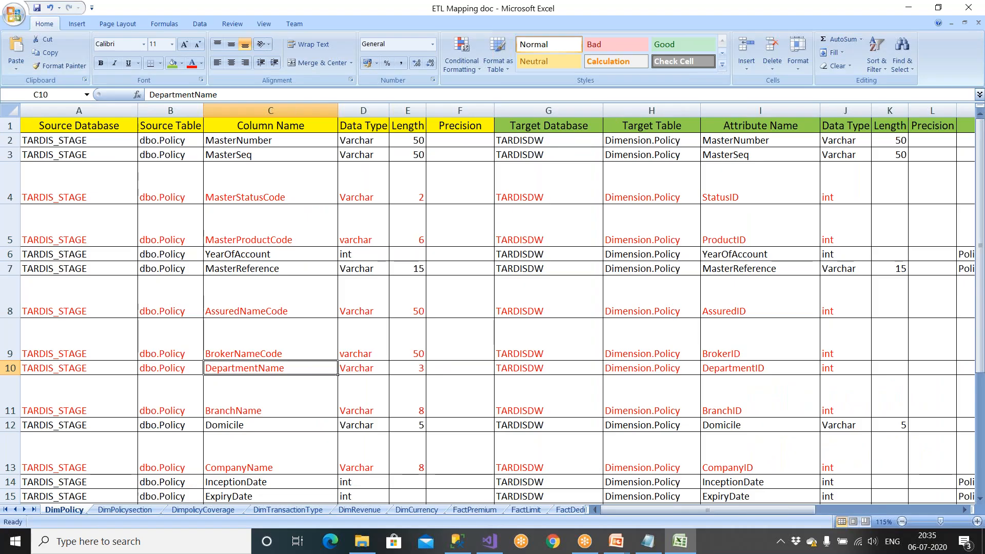
key(Right)
key(Right)
key(Right)
key(Right)
key(Right)
key(Right)
key(Right)
key(Right)
key(Right)
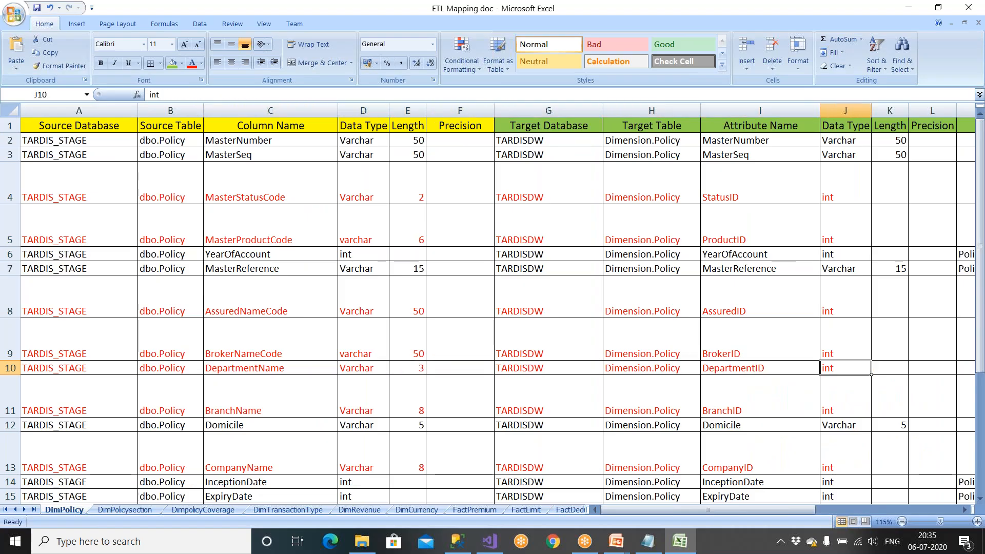
key(Right)
key(Right)
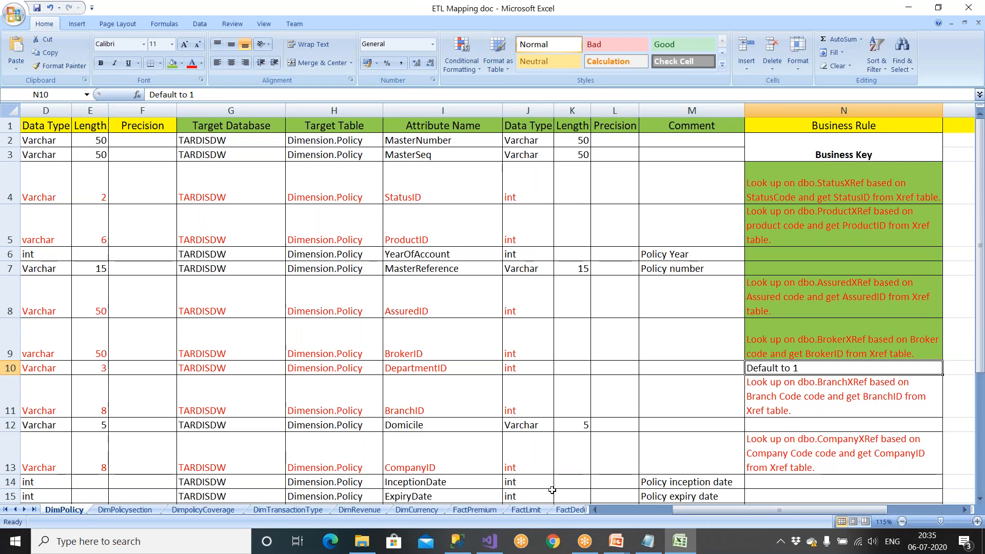
Step: In Visual Studio, add a Derived Column transformation below the BrokerXRef lookup and connect it through the Lookup Match Output
click(490, 544)
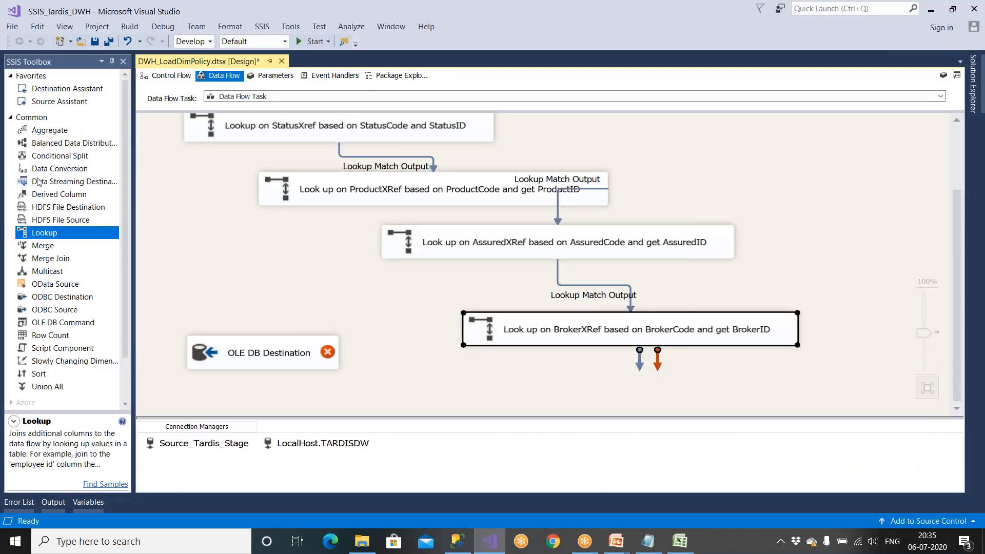
drag(58, 196, 488, 381)
drag(609, 357, 689, 376)
click(659, 282)
drag(640, 306, 644, 359)
click(502, 271)
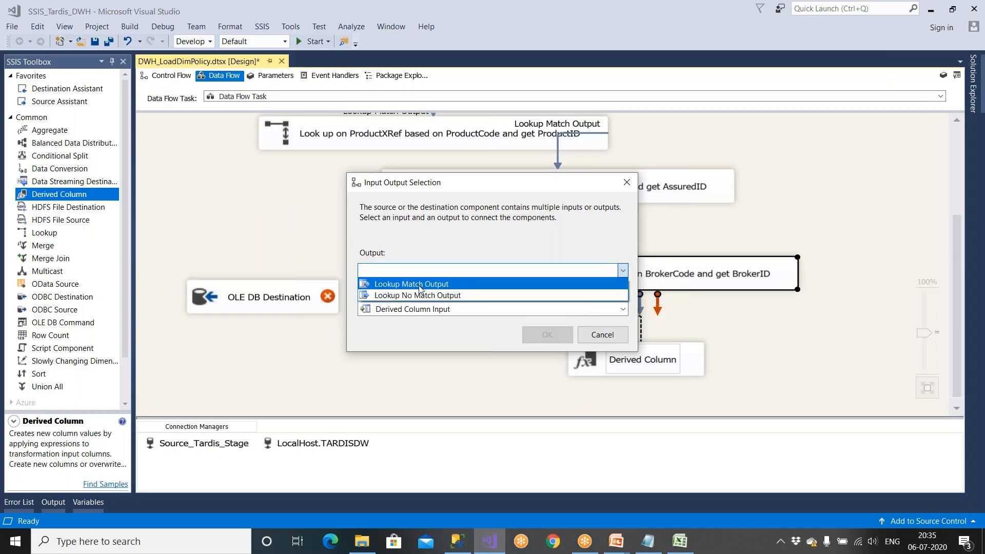
click(492, 282)
click(553, 338)
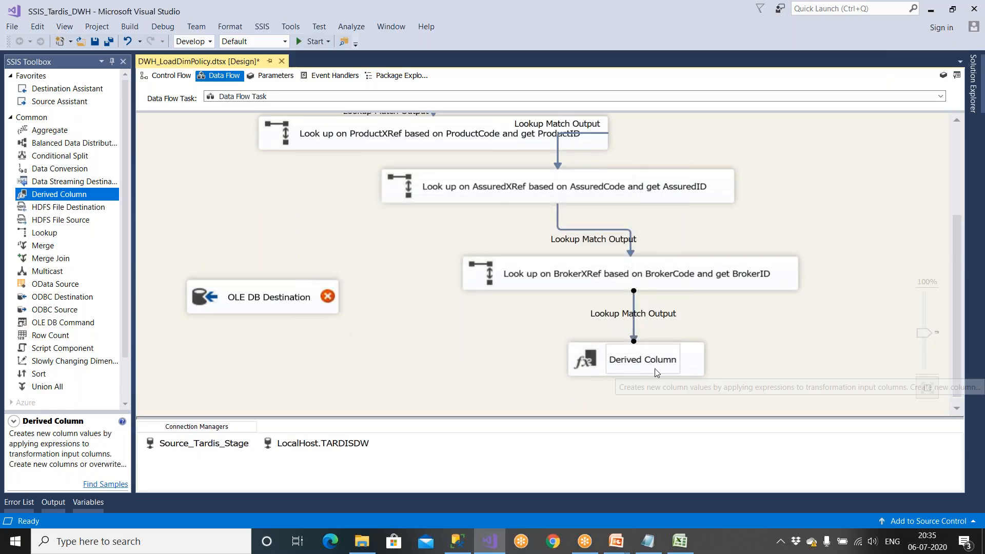
Step: Rename the Derived Column transformation as To give Def Values
right_click(655, 368)
click(612, 368)
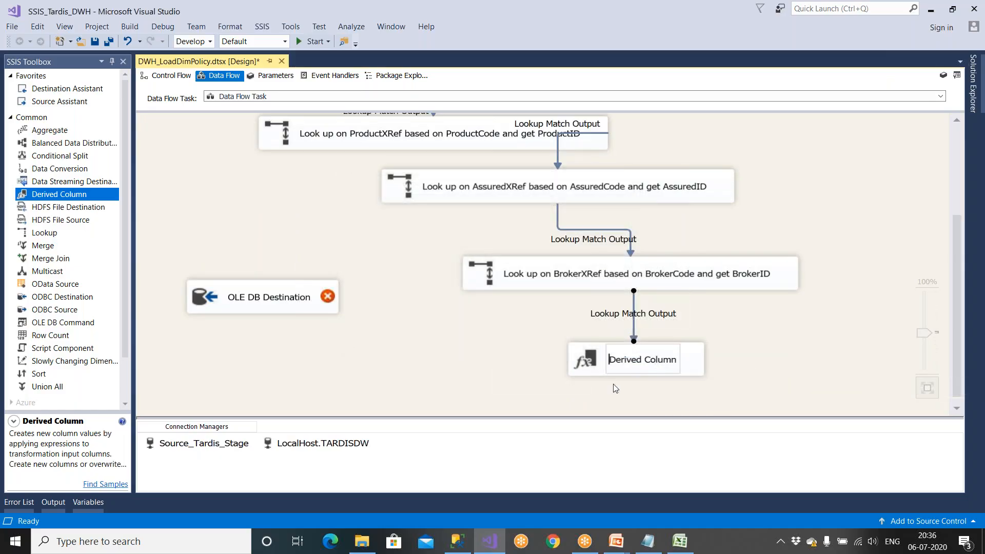
click(751, 375)
right_click(696, 365)
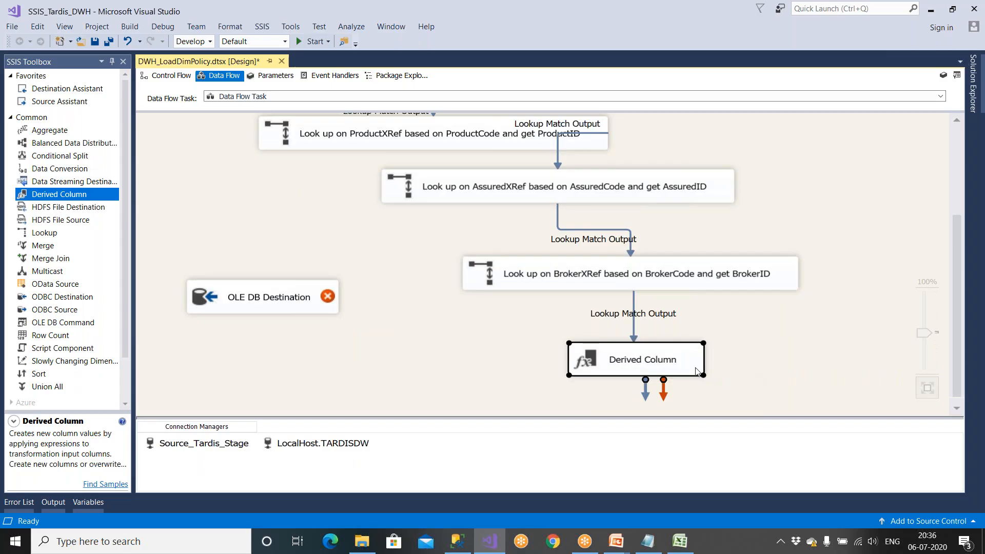
click(720, 340)
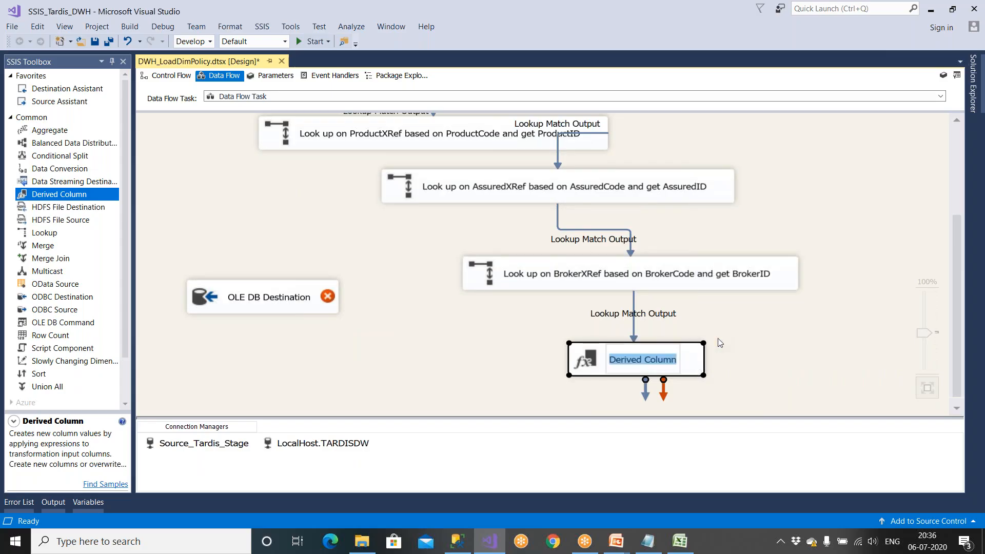
text(To give Def Values)
key(Return)
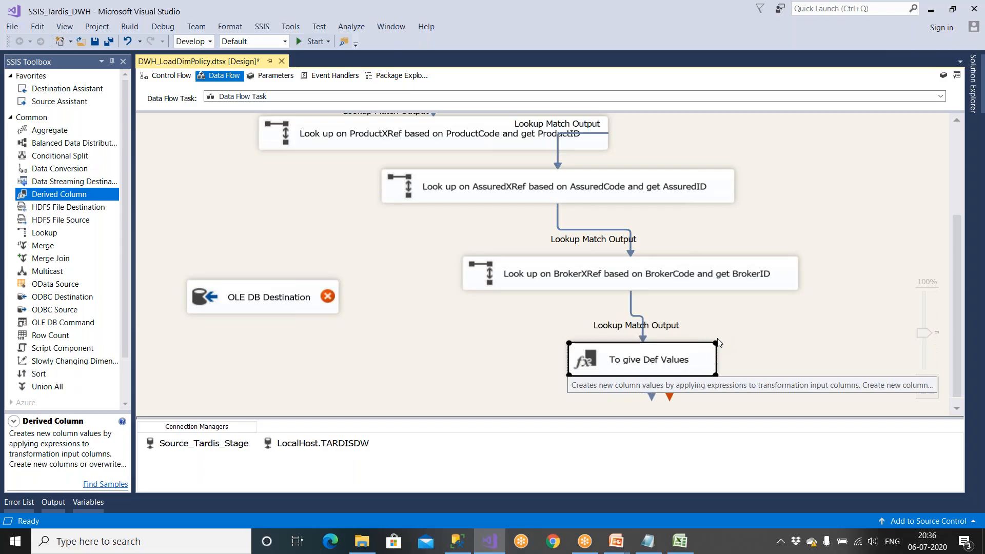
Step: Open the To give Def Values transformation for editing, expand its list of input columns and maximize the editor window
double_click(715, 344)
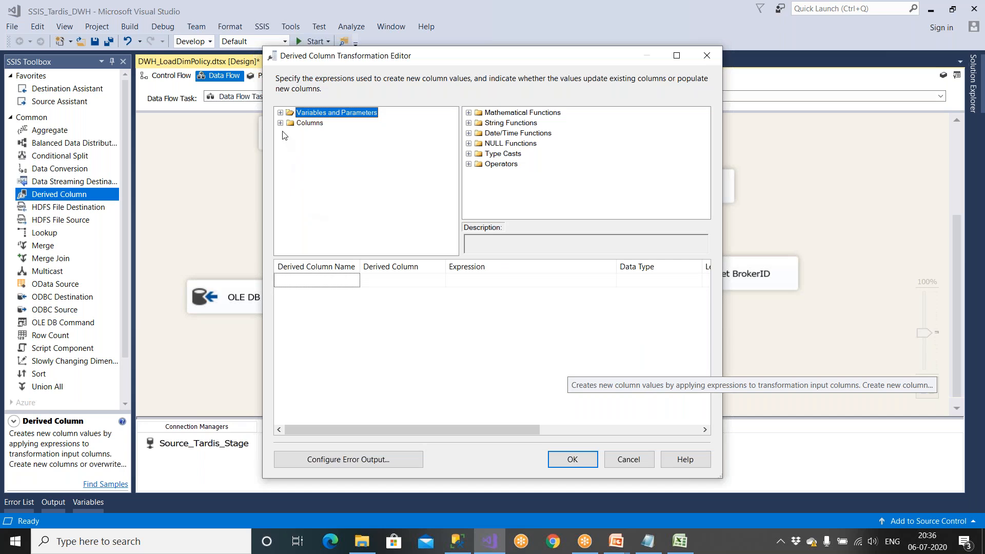
click(280, 123)
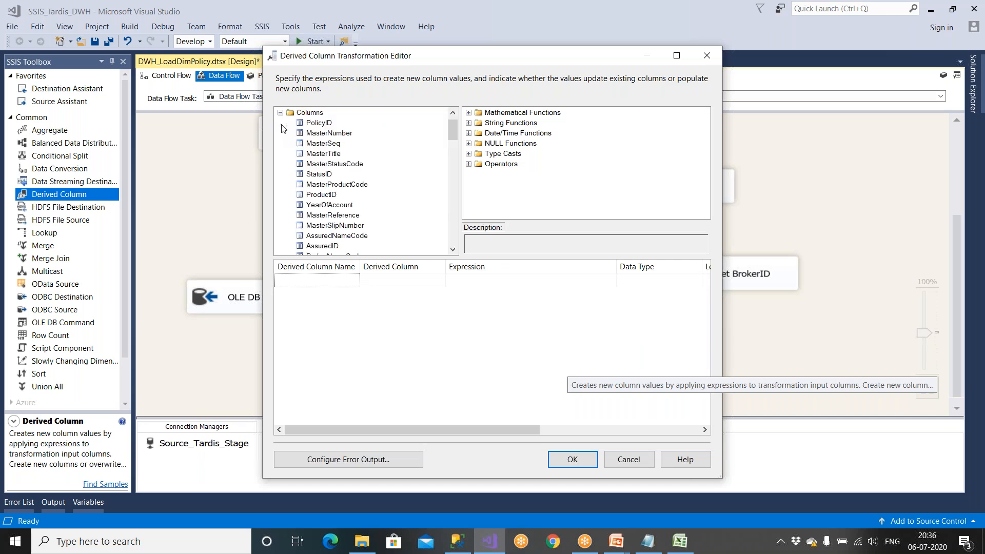
click(386, 286)
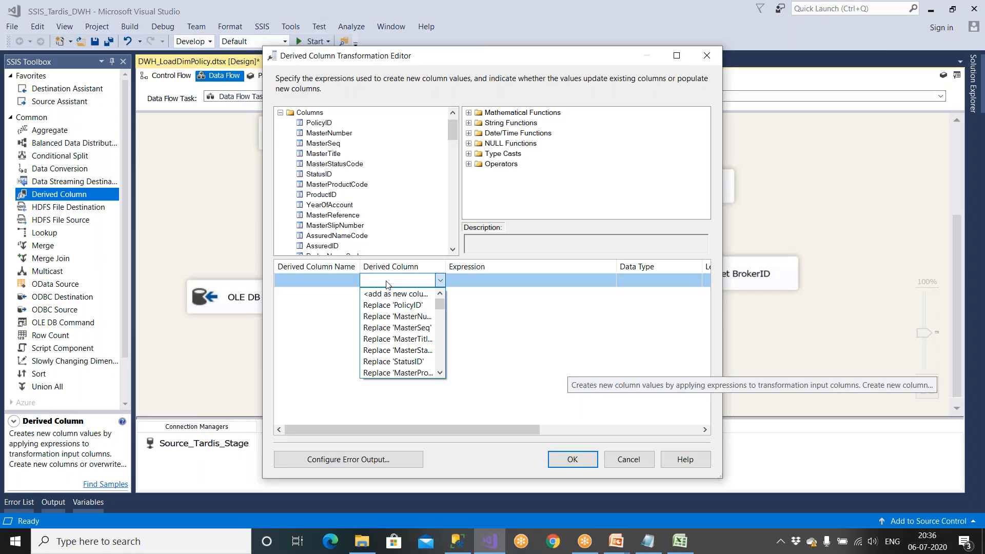
click(631, 463)
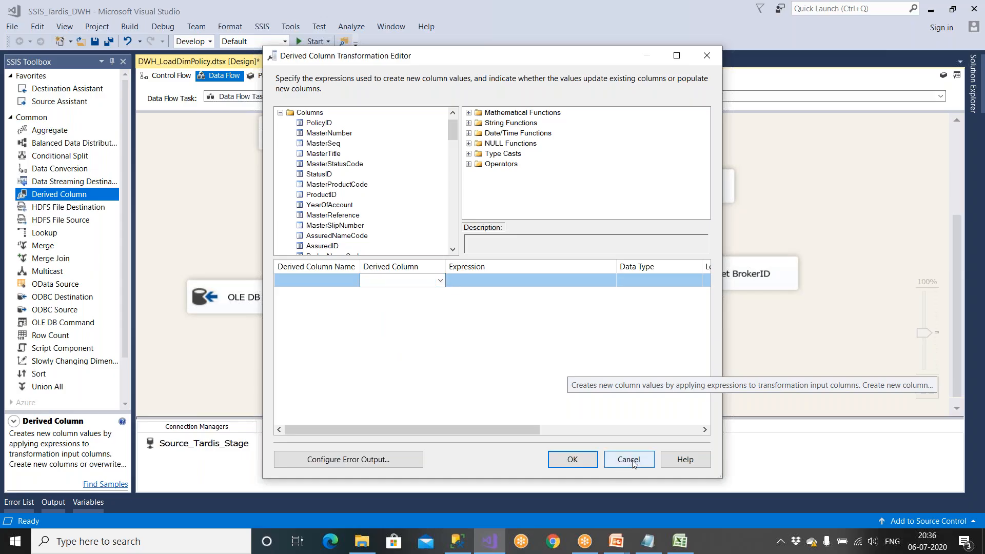
click(336, 280)
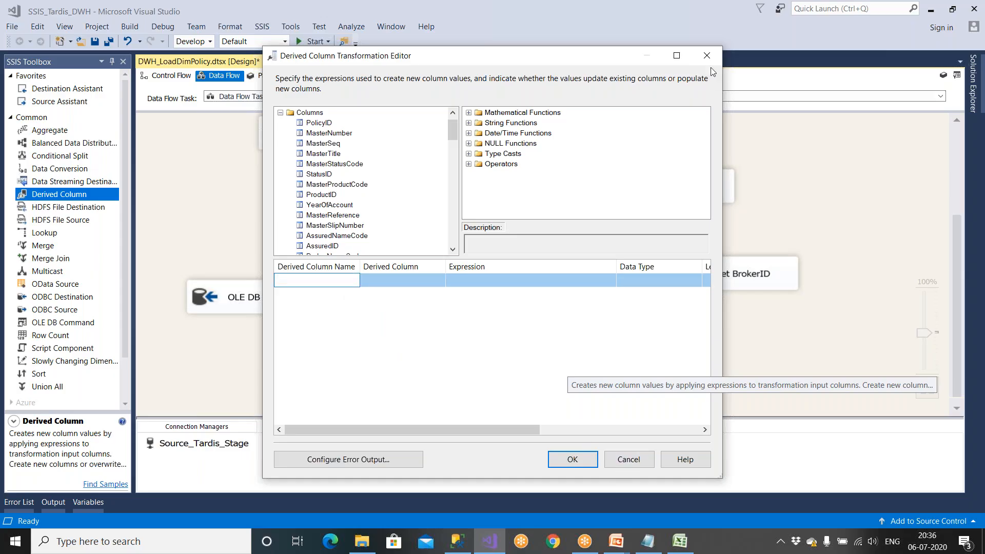
click(677, 57)
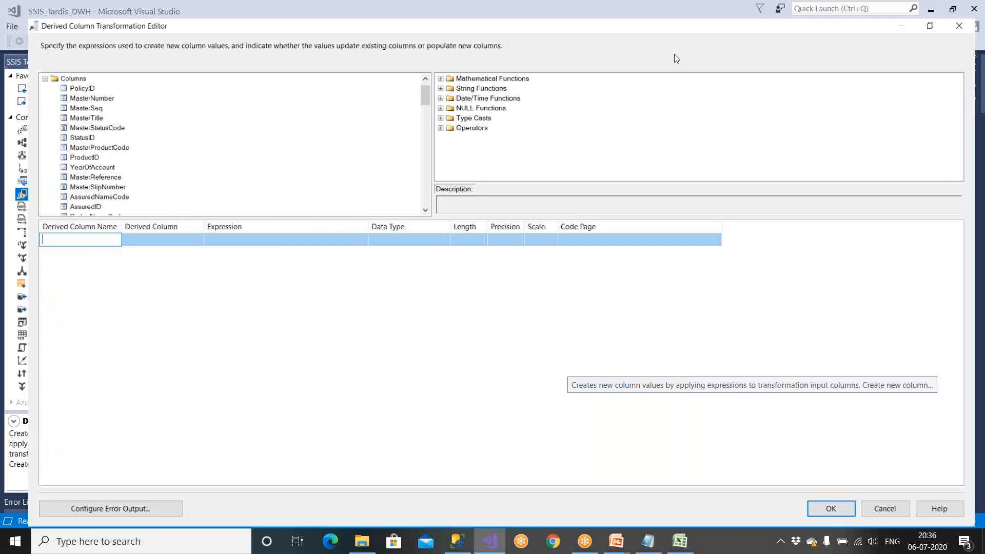
Step: Copy the attribute name DepartmentID from the ETL Mapping doc in Excel and paste it as a new derived column name in Visual Studio
click(677, 547)
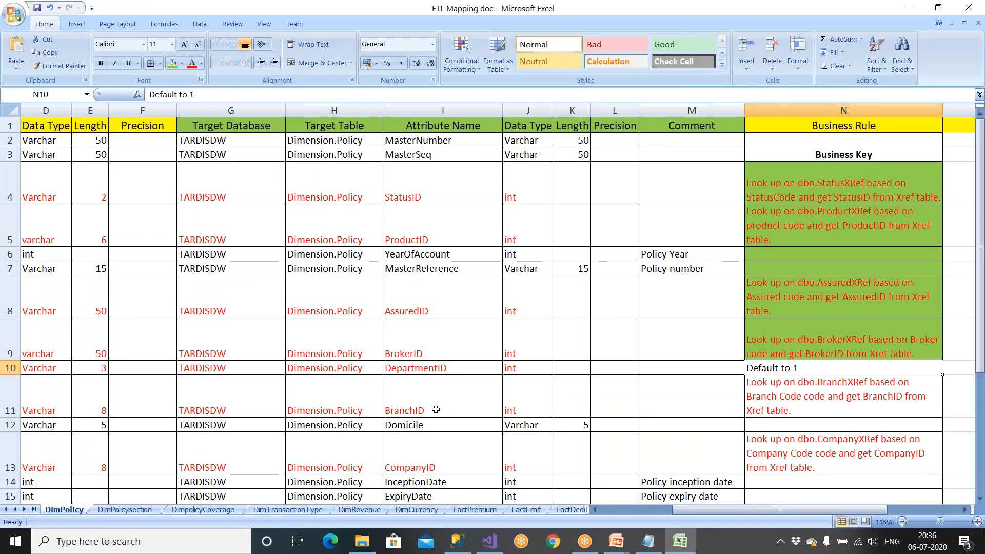
click(406, 368)
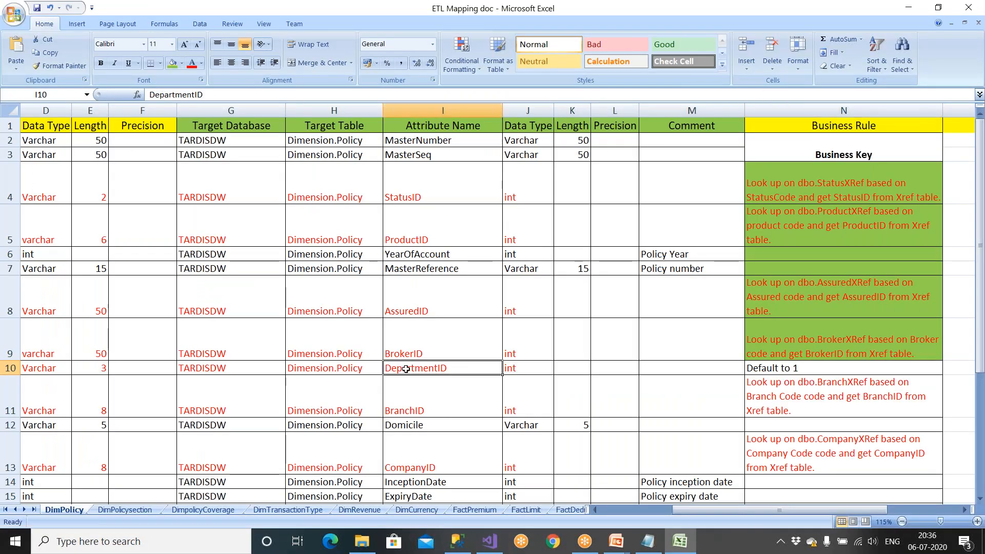
right_click(405, 368)
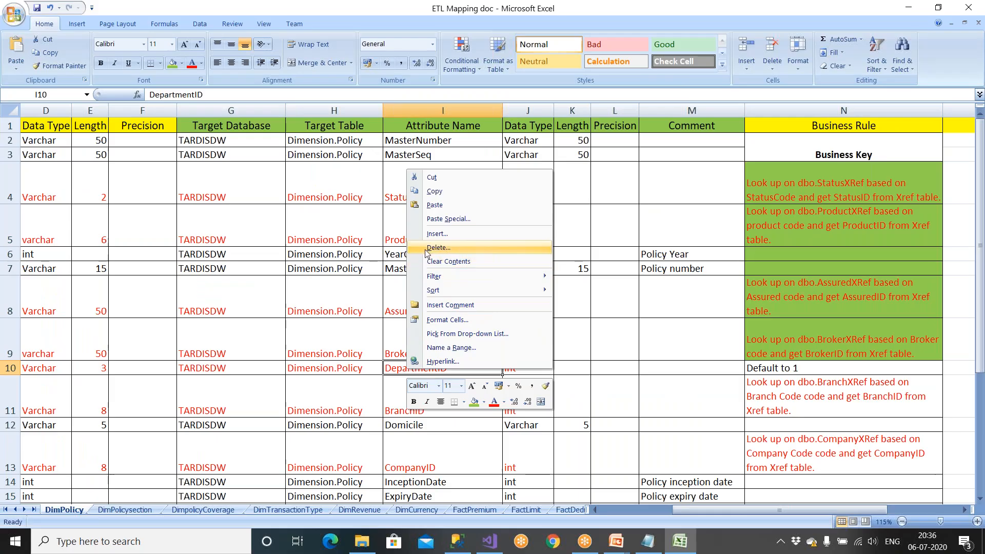
click(432, 192)
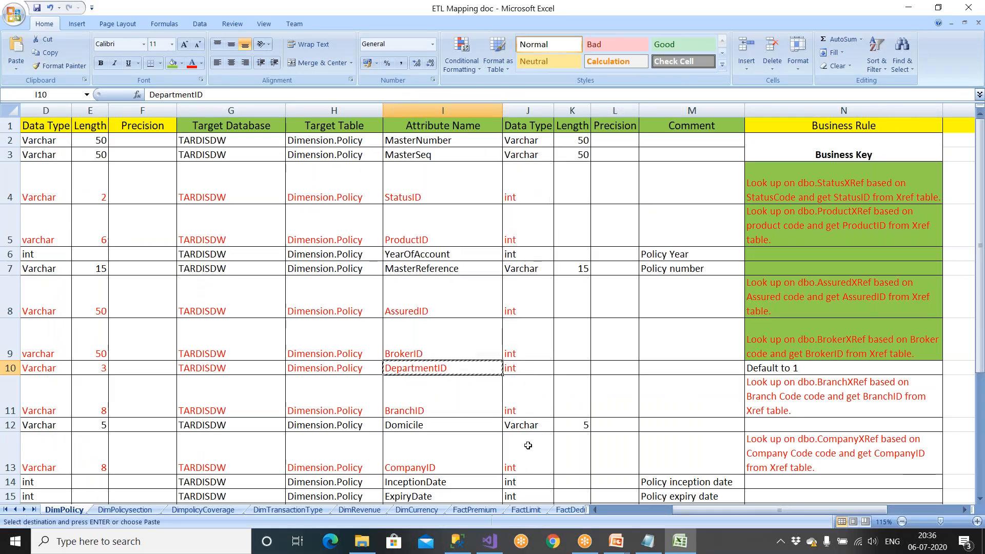
click(502, 542)
click(73, 230)
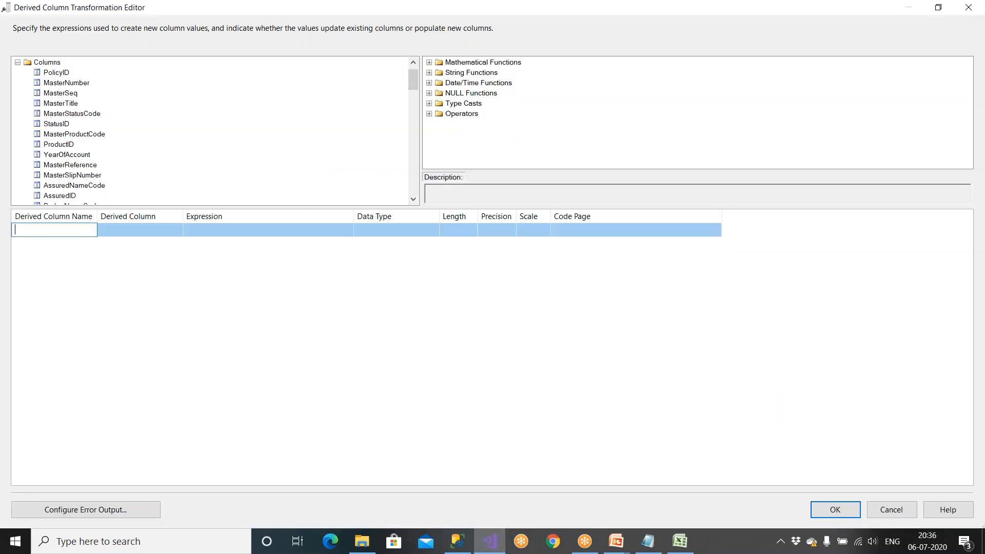
key(ctrl+v)
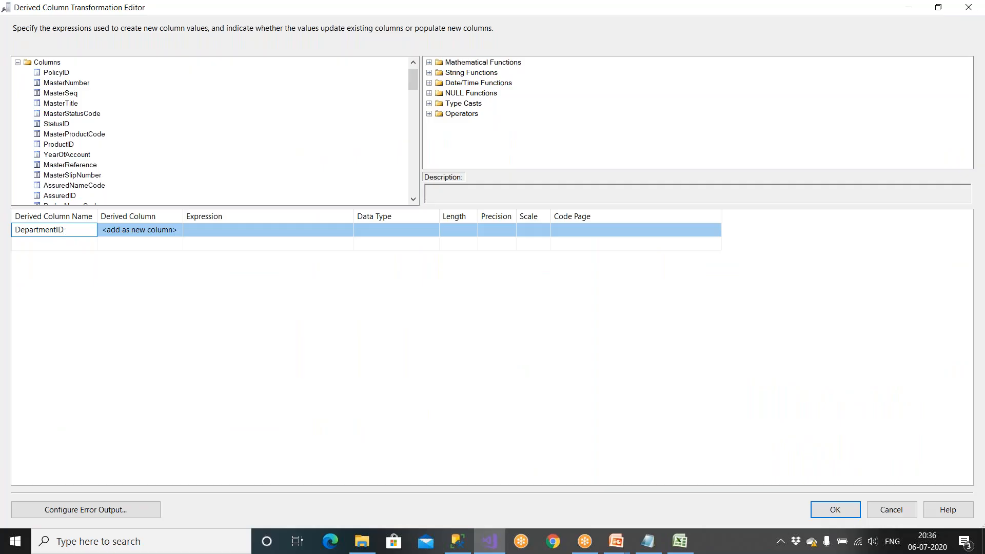
Step: Set the expression of the DepartmentID derived column to 1
click(210, 235)
text(1)
key(Return)
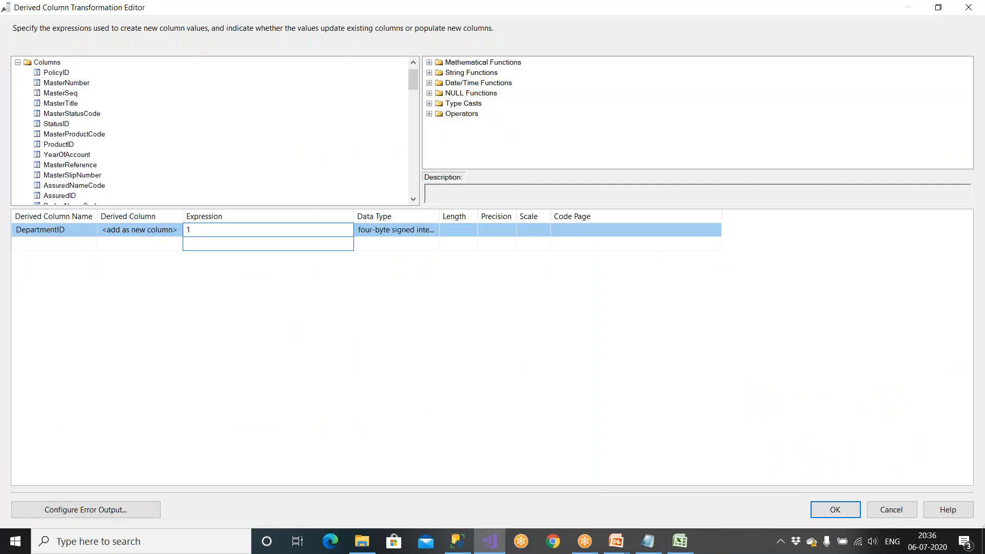
Step: Rename the derived column as DepartmentID_Derived, widen the name column to show it fully, and apply the transformation's settings
click(73, 232)
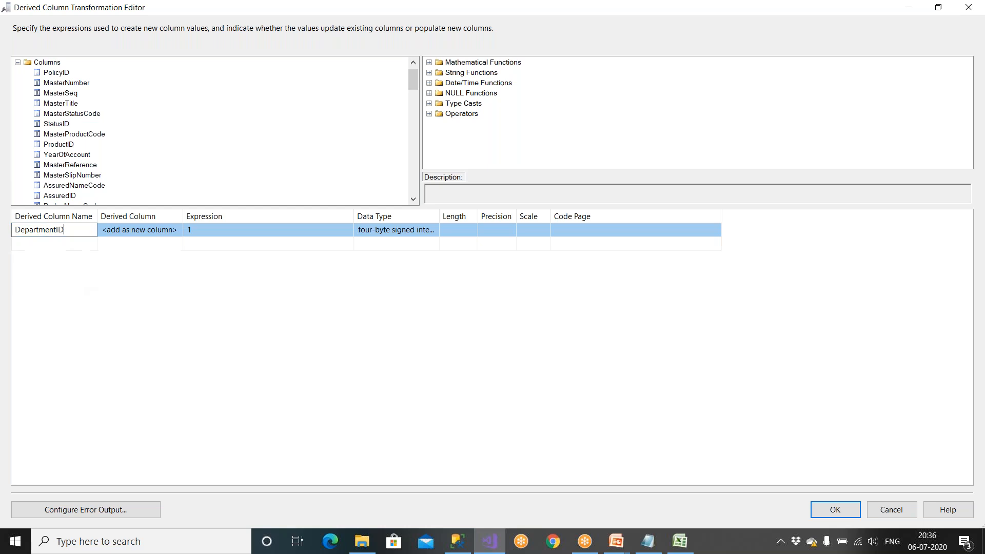
text(_Derived)
click(139, 263)
drag(97, 216, 191, 216)
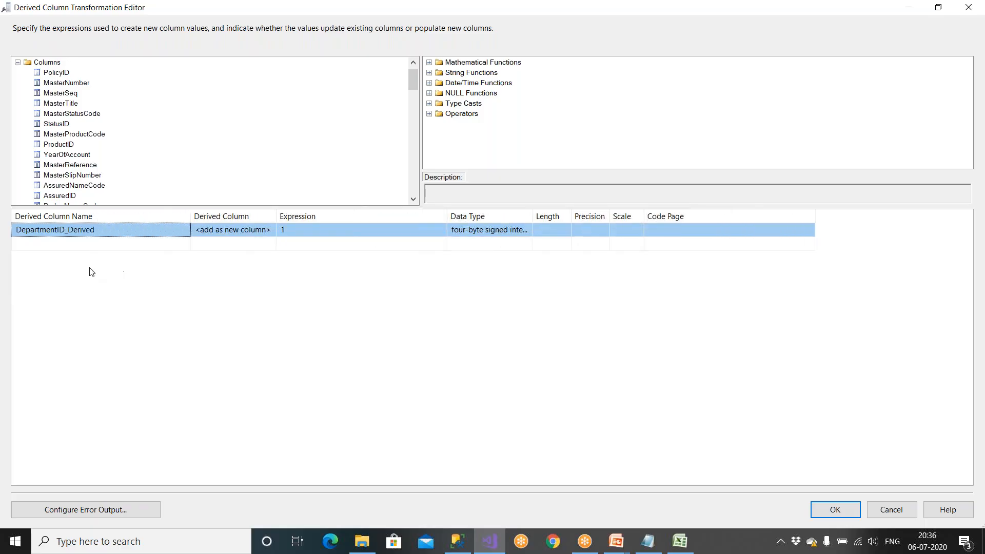
click(69, 230)
drag(67, 230, 3, 236)
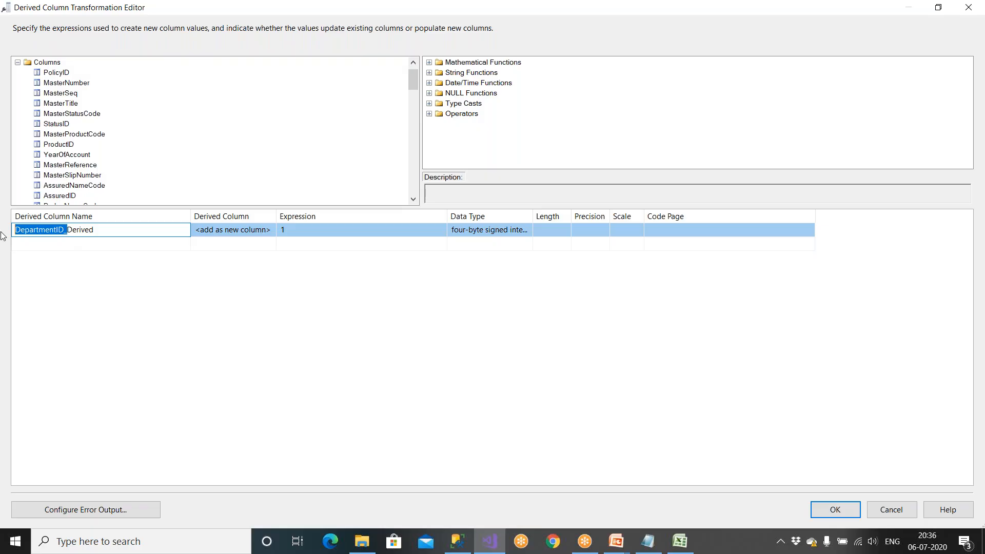
click(279, 254)
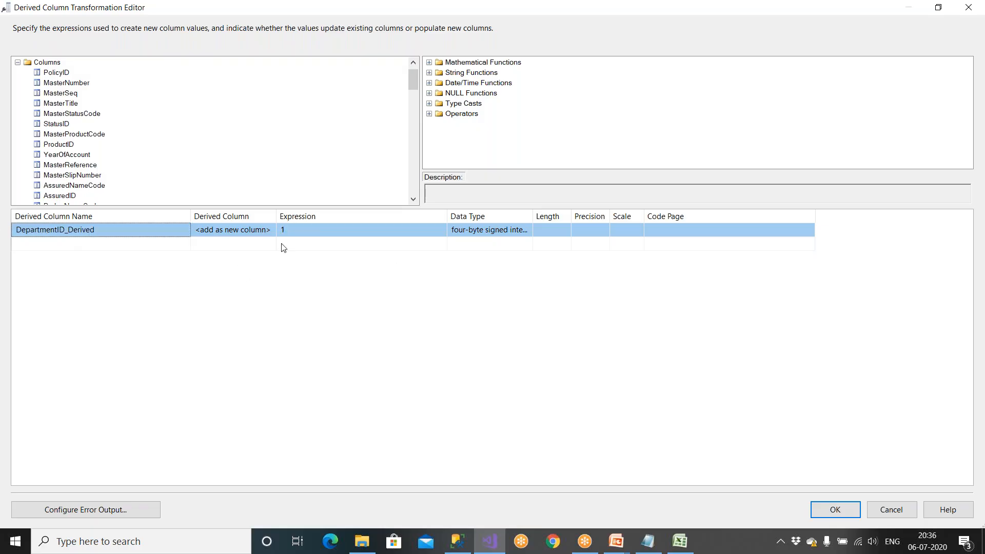
click(81, 230)
drag(66, 230, 102, 231)
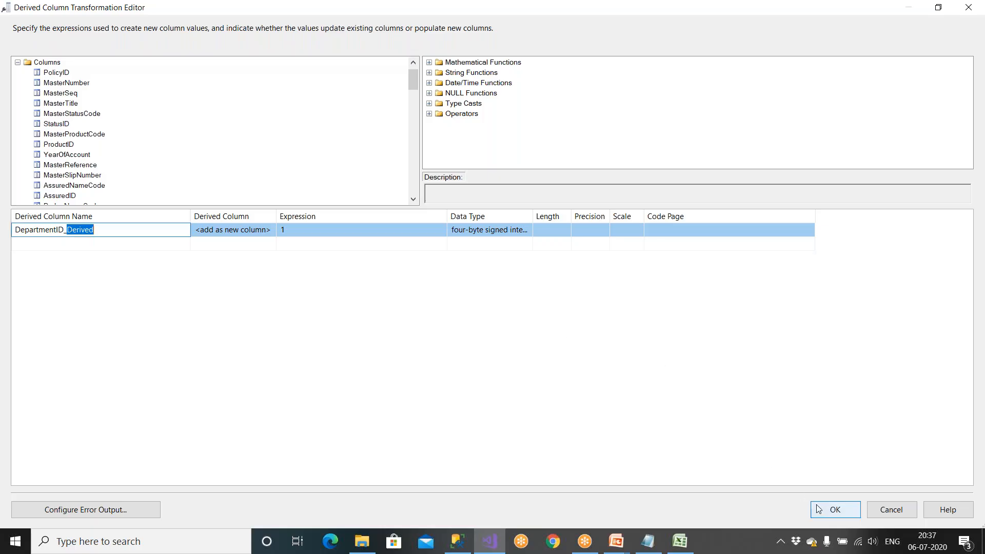
click(834, 509)
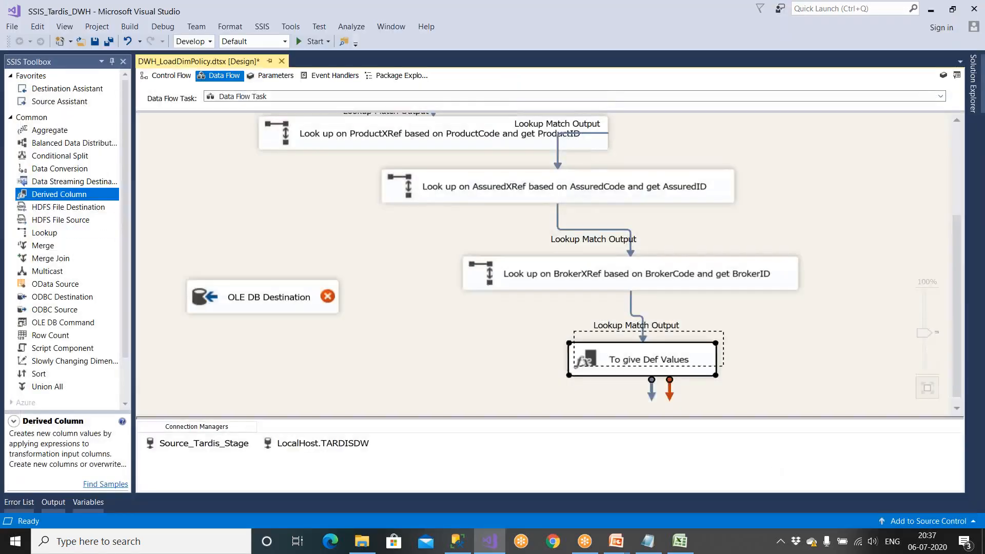
Step: Switch to the ETL Mapping doc in Excel and review the DimPolicy business rules from DepartmentID down to SourceSystemID
click(680, 541)
scroll(743, 388, down, 1)
click(789, 226)
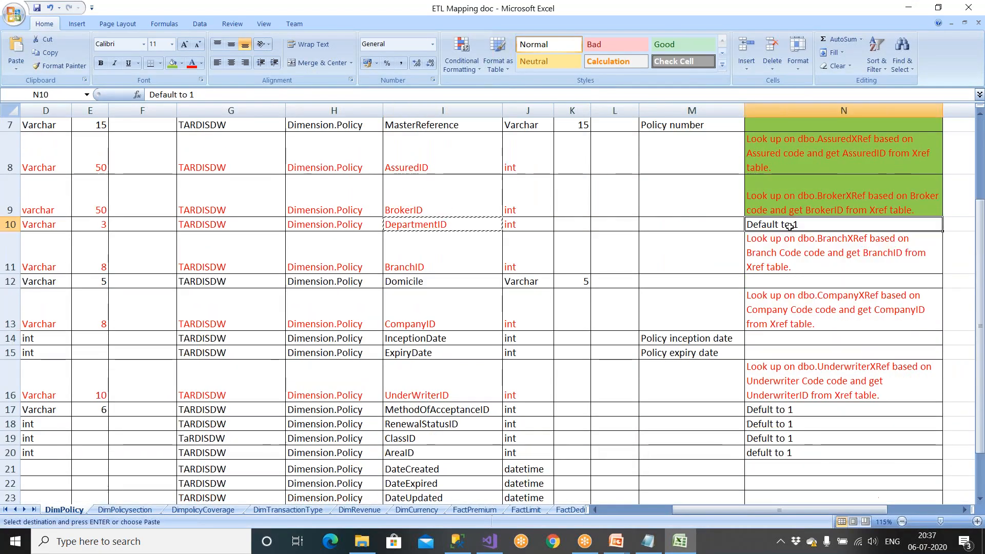
click(803, 256)
scroll(807, 373, down, 1)
scroll(806, 373, down, 2)
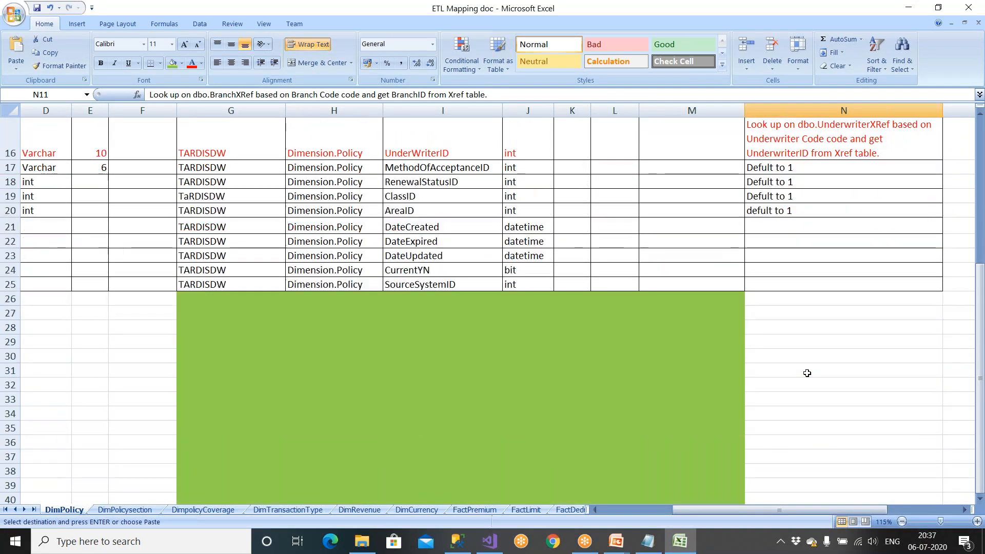
drag(775, 231, 420, 291)
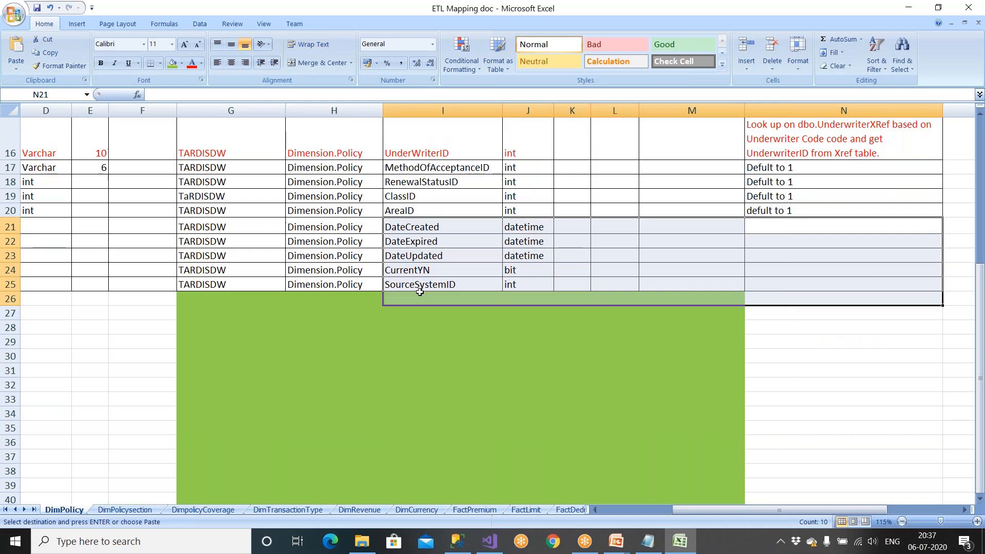
click(862, 280)
scroll(862, 280, up, 4)
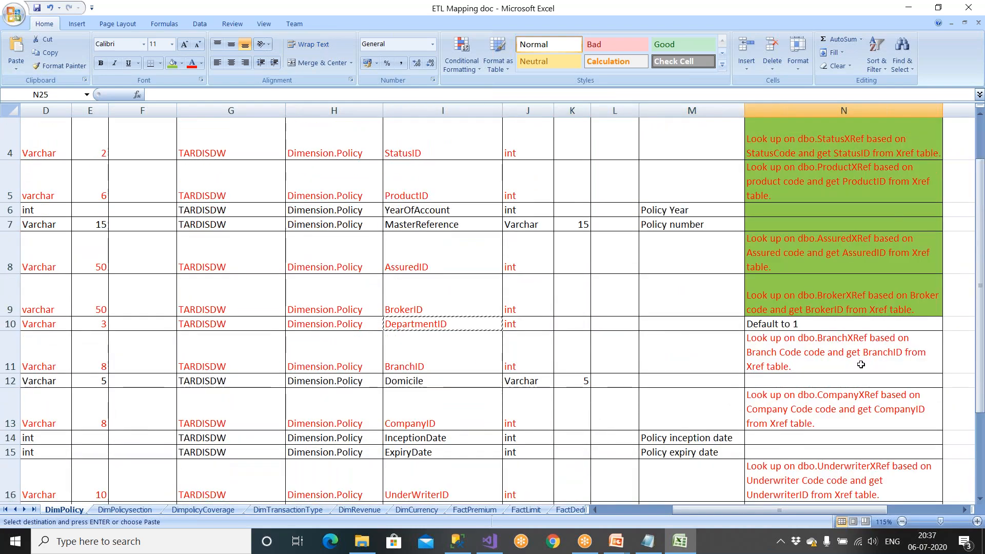
scroll(860, 365, down, 2)
Step: Copy the BranchID business rule from the mapping doc and paste it into the Notepad notes below the BrokerXRef line
click(785, 352)
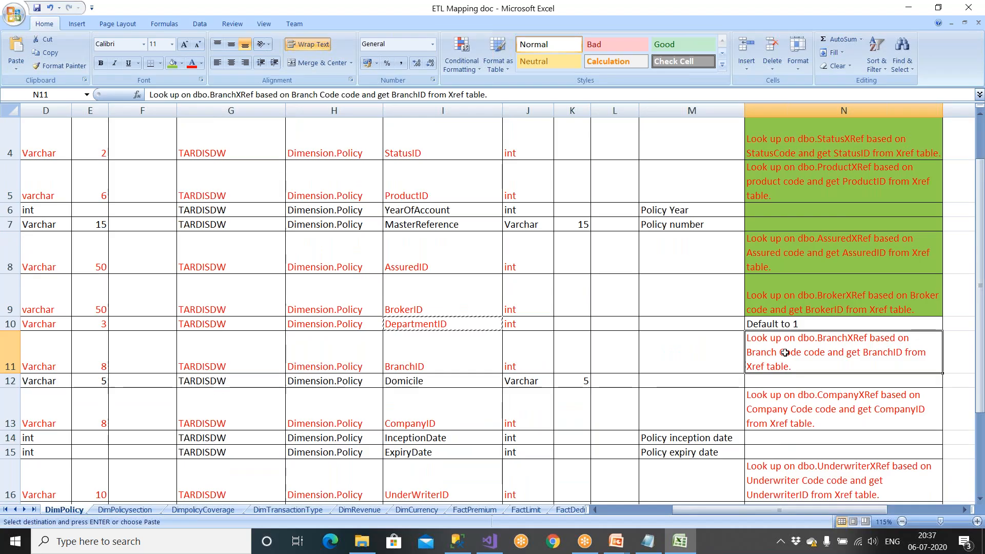
scroll(784, 353, down, 1)
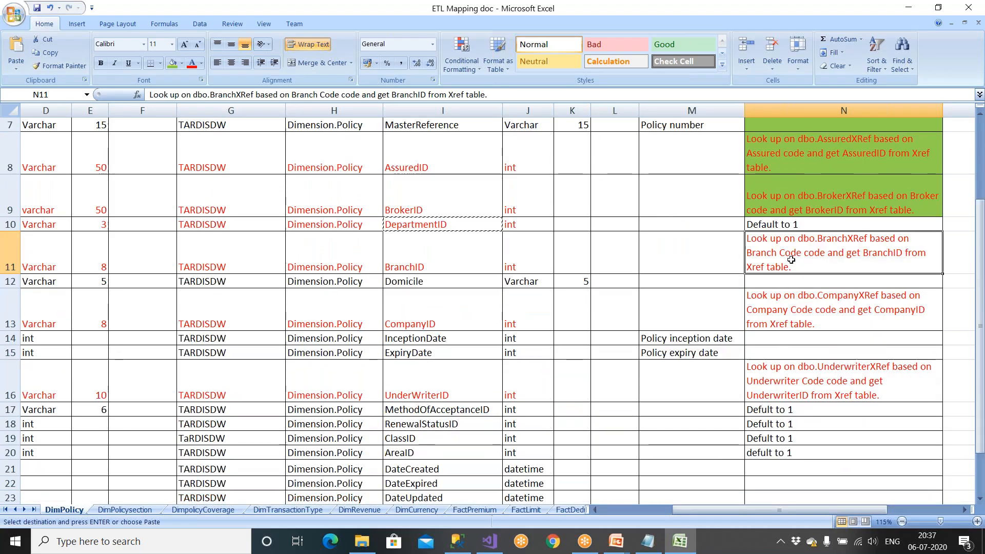
right_click(792, 264)
click(820, 282)
key(alt+Tab)
scroll(269, 384, down, 5)
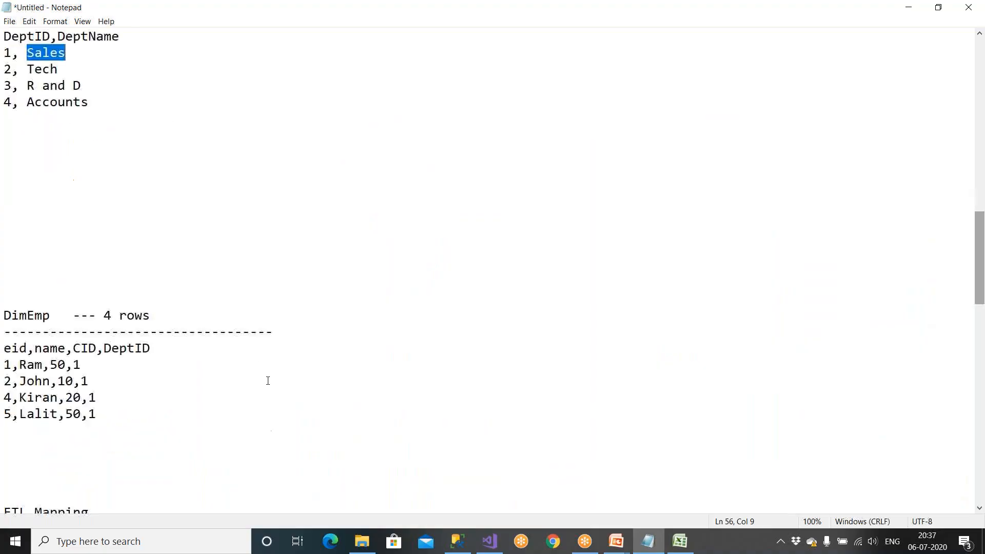
scroll(269, 384, down, 13)
click(598, 236)
key(Return)
key(Return)
key(Return)
key(ctrl+v)
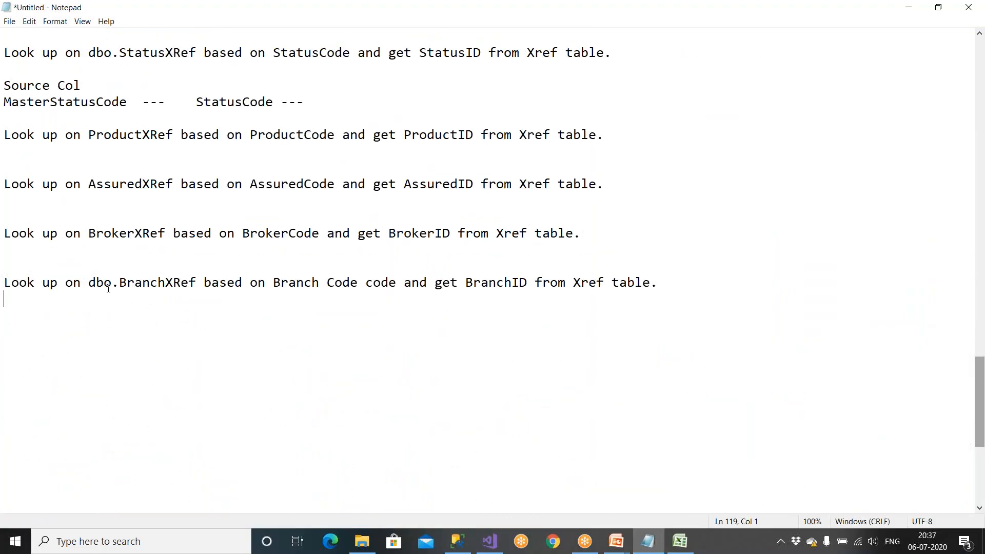
Step: Remove the dbo. prefix and the space in Branch Code from the BranchXRef line, and copy its text up to BranchID
click(117, 287)
key(BackSpace)
key(BackSpace)
key(BackSpace)
key(BackSpace)
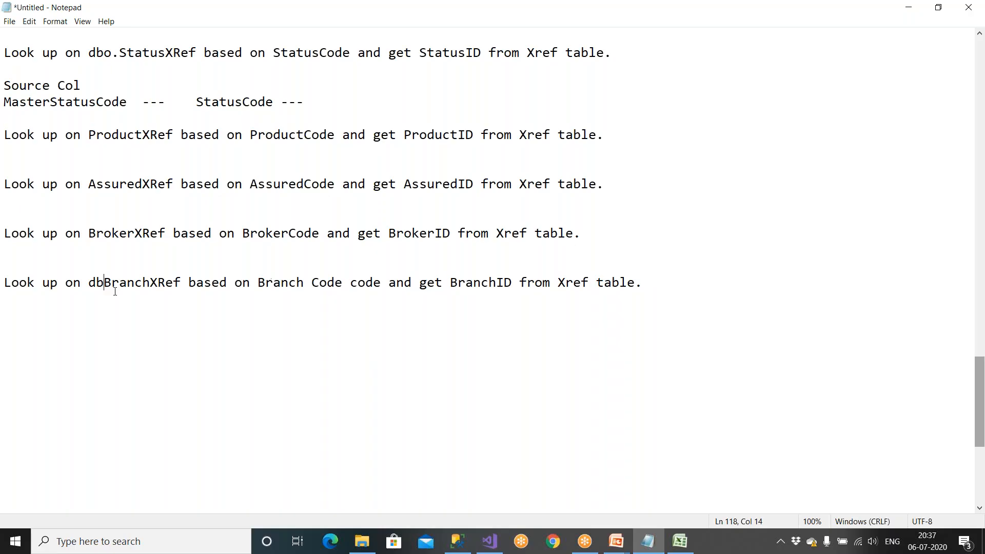
click(297, 284)
key(BackSpace)
drag(488, 283, 1, 288)
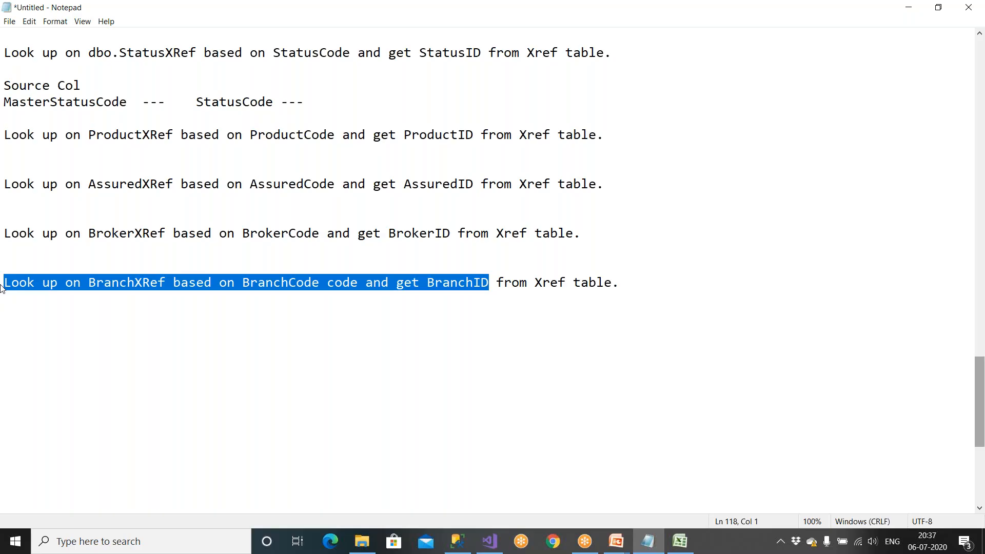
Step: In Visual Studio, add a Lookup transformation below To give Def Values and connect the derived column output to it
click(489, 541)
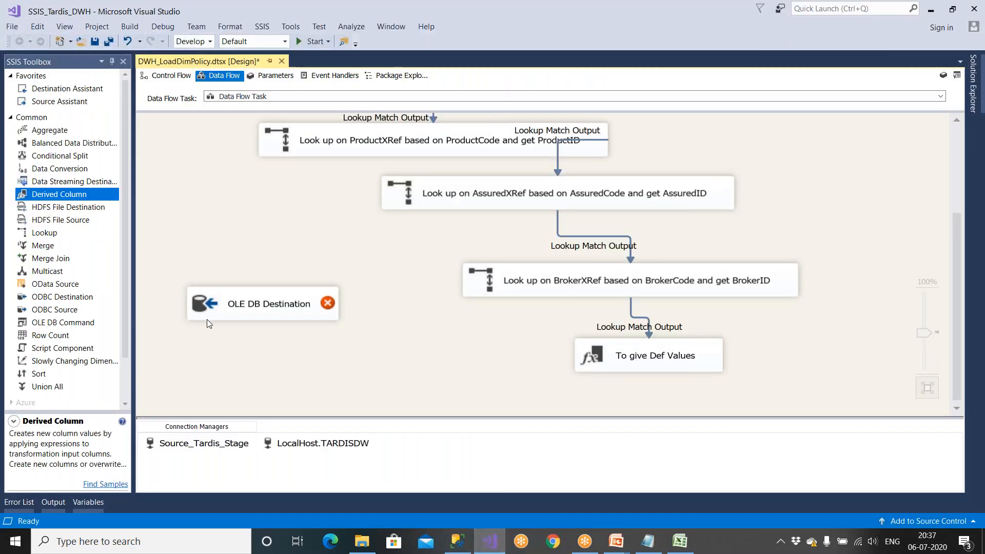
drag(52, 234, 637, 384)
click(659, 304)
drag(656, 320, 641, 366)
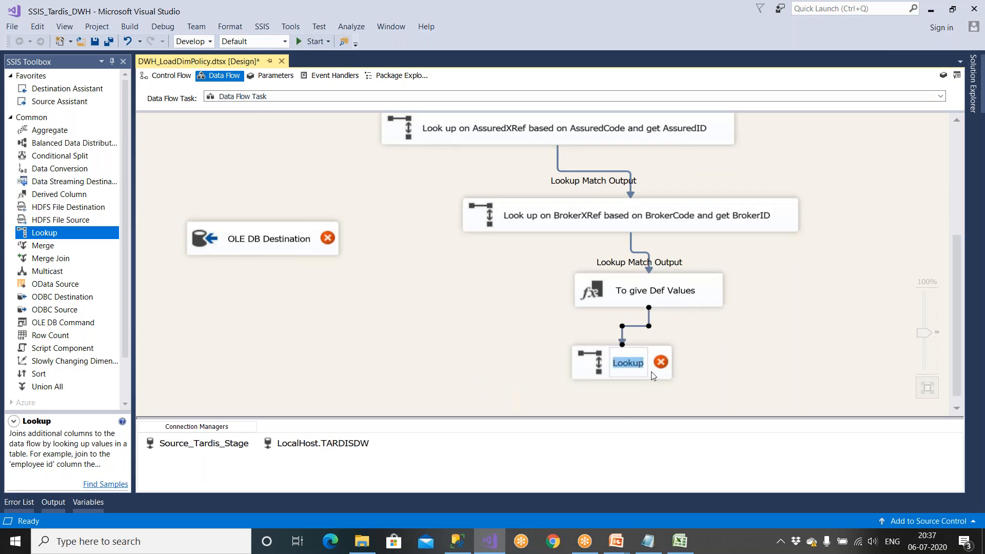
Step: Rename the new Lookup as Look up on BranchXRef based on BranchCode code and get BranchID
double_click(645, 375)
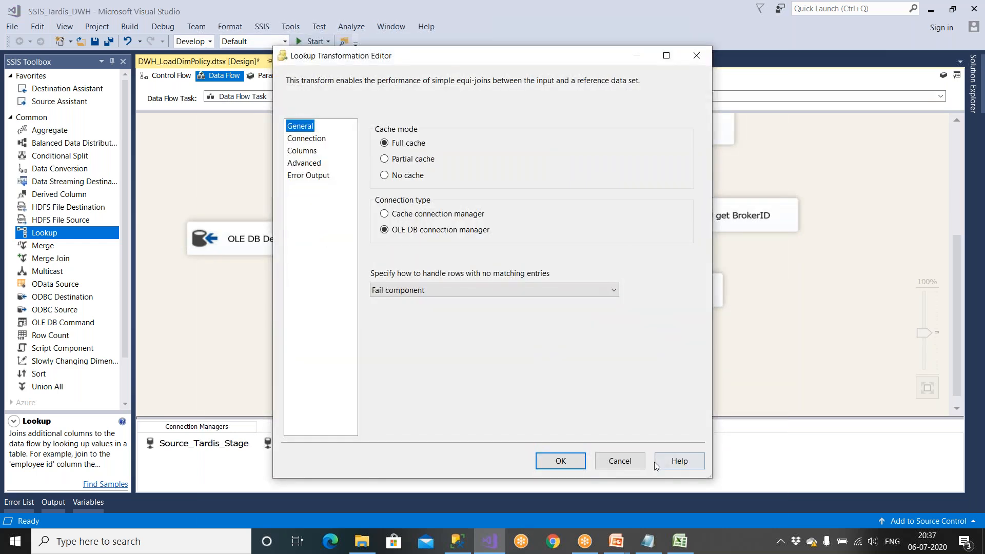
click(614, 452)
right_click(642, 371)
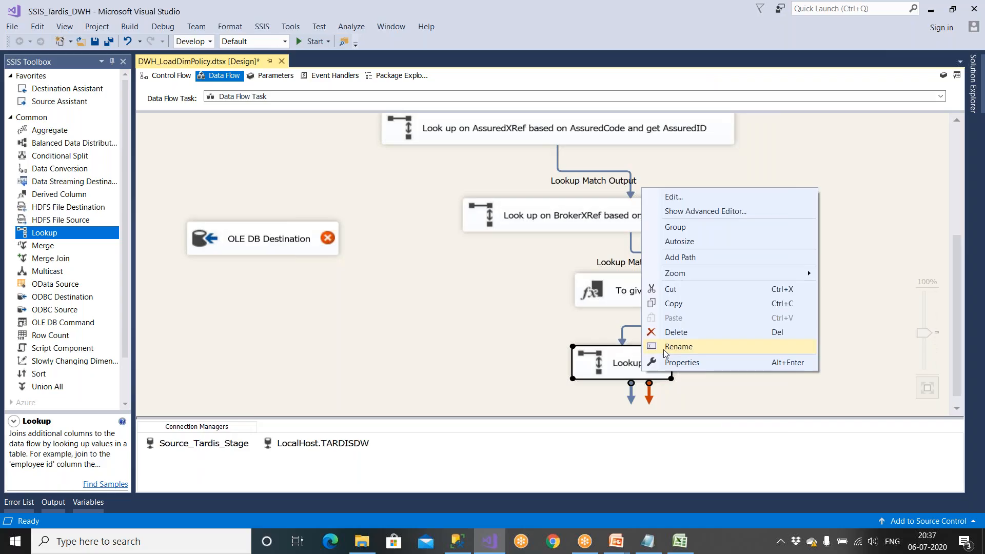
click(678, 346)
key(ctrl+v)
click(770, 327)
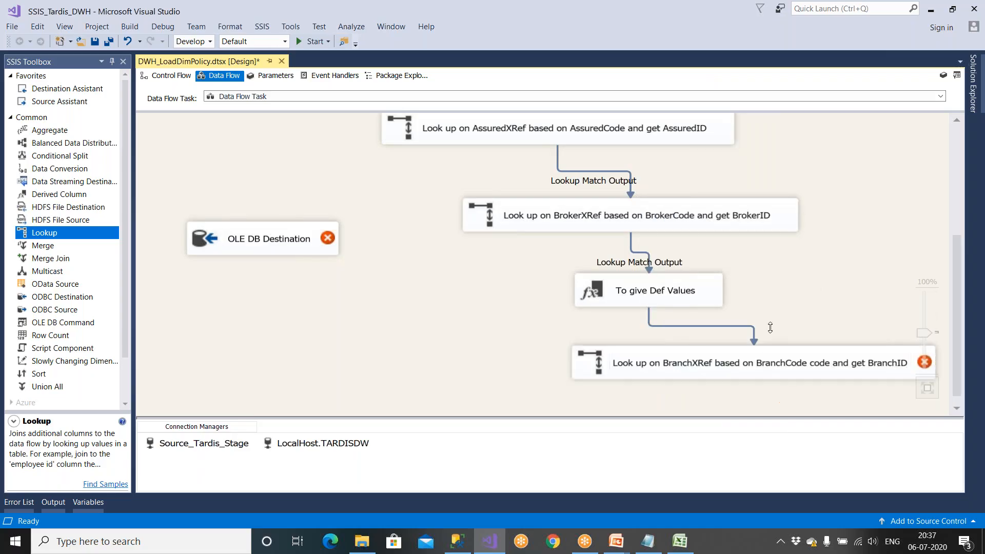
double_click(761, 367)
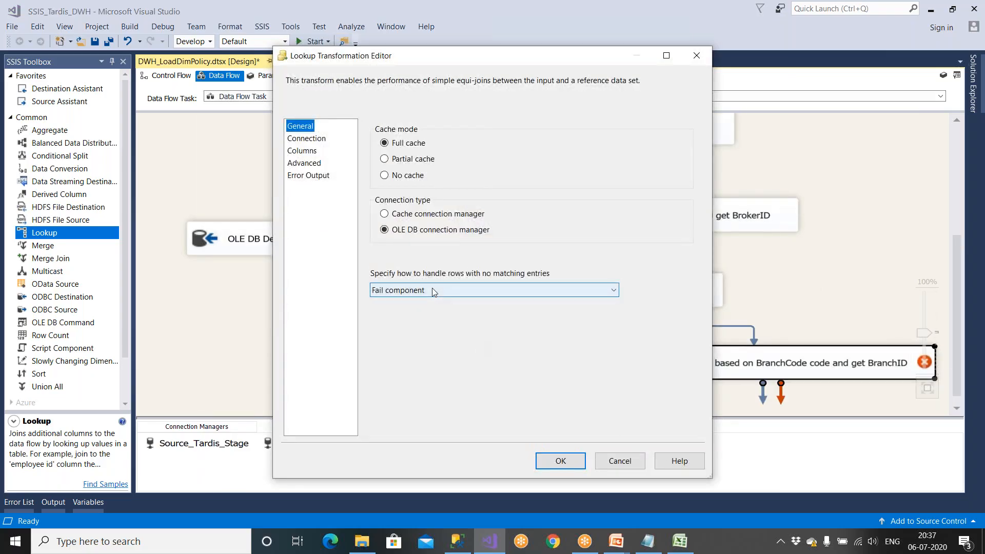
click(434, 290)
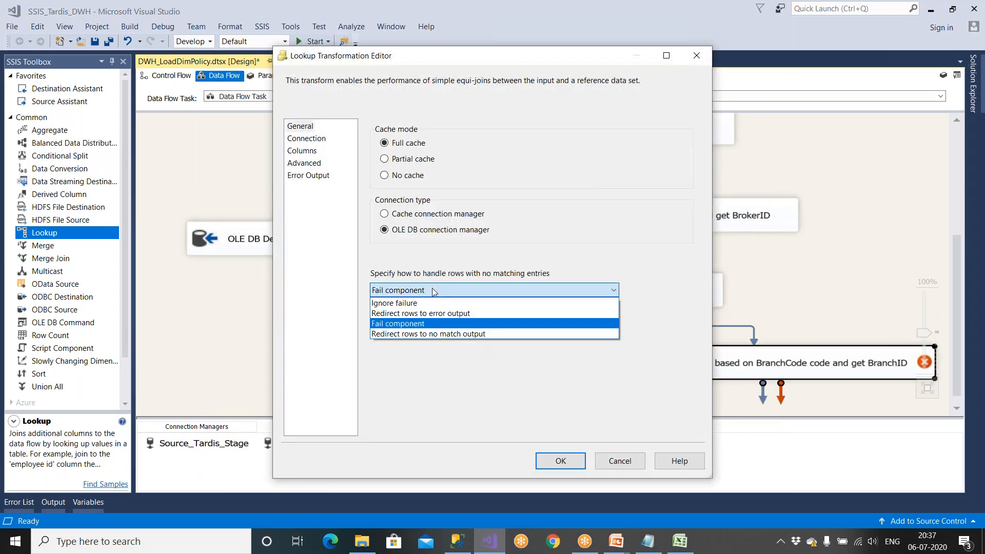
click(420, 327)
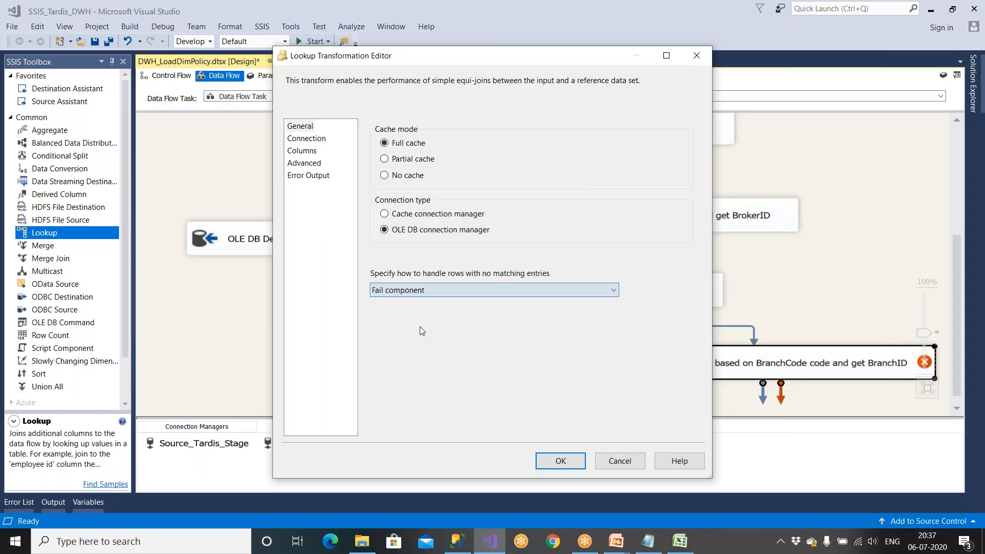
click(560, 460)
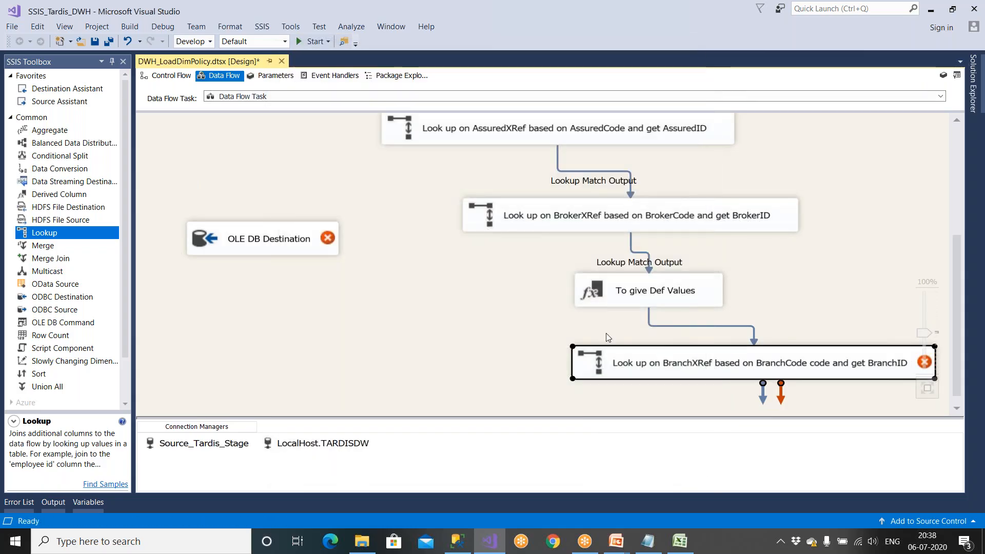
Step: Shift the derived column and BranchXRef lookup leftward, and set the lookup to redirect unmatched rows to no match output
drag(587, 299, 544, 292)
drag(605, 360, 535, 361)
double_click(704, 374)
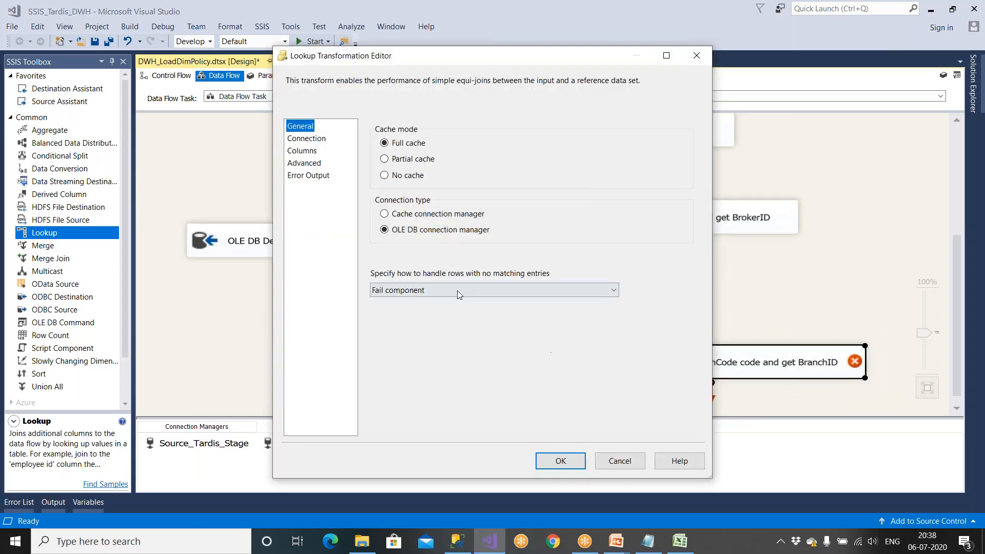
click(457, 291)
click(428, 334)
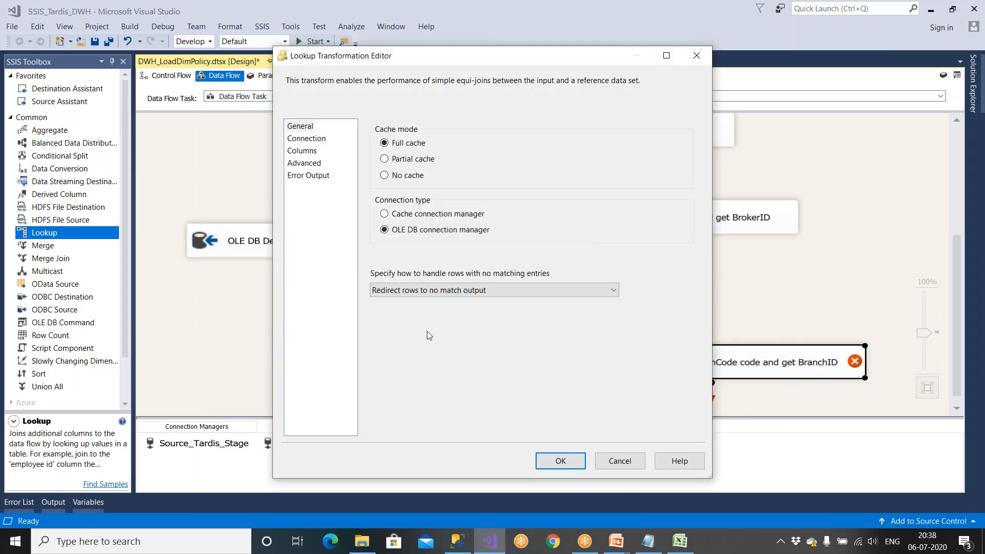
Step: Set the lookup's reference table to [dbo].[BranchXRef] using the LocalHost.TARDISDW connection
click(306, 143)
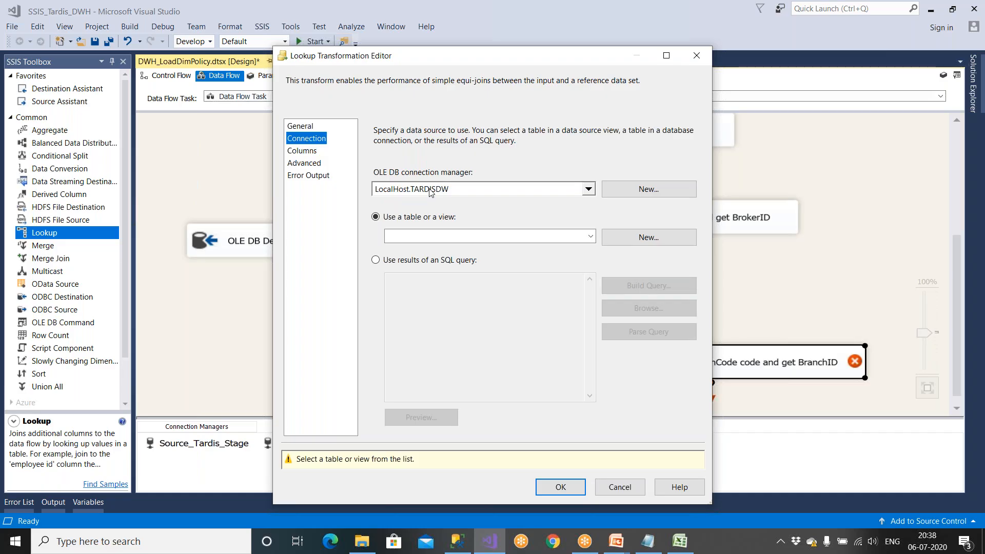
click(435, 236)
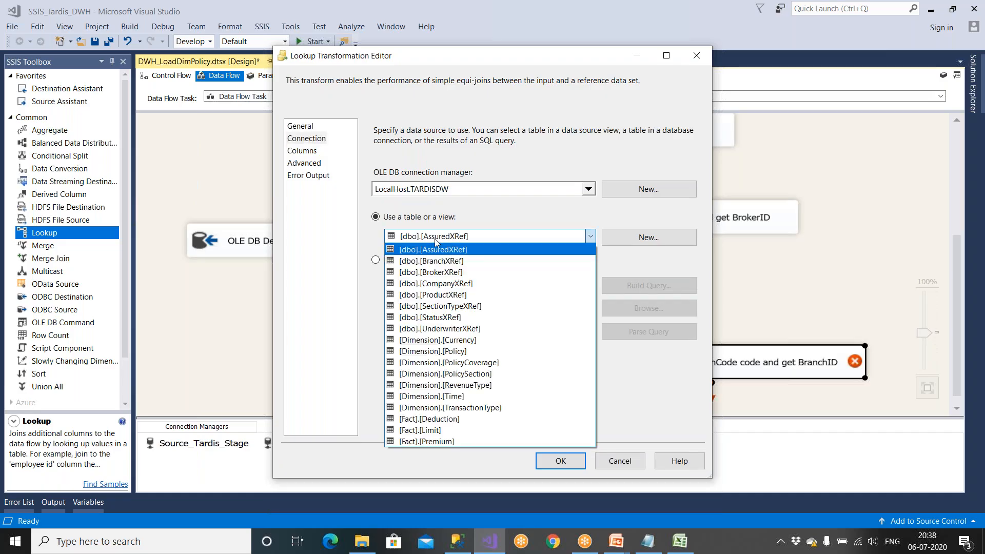
click(435, 239)
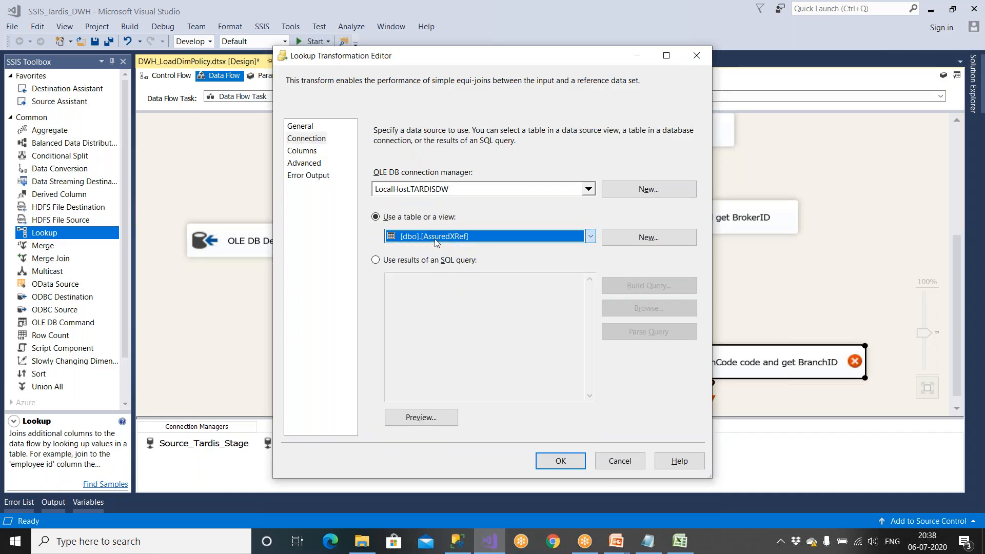
key(alt+Tab)
key(alt+Tab)
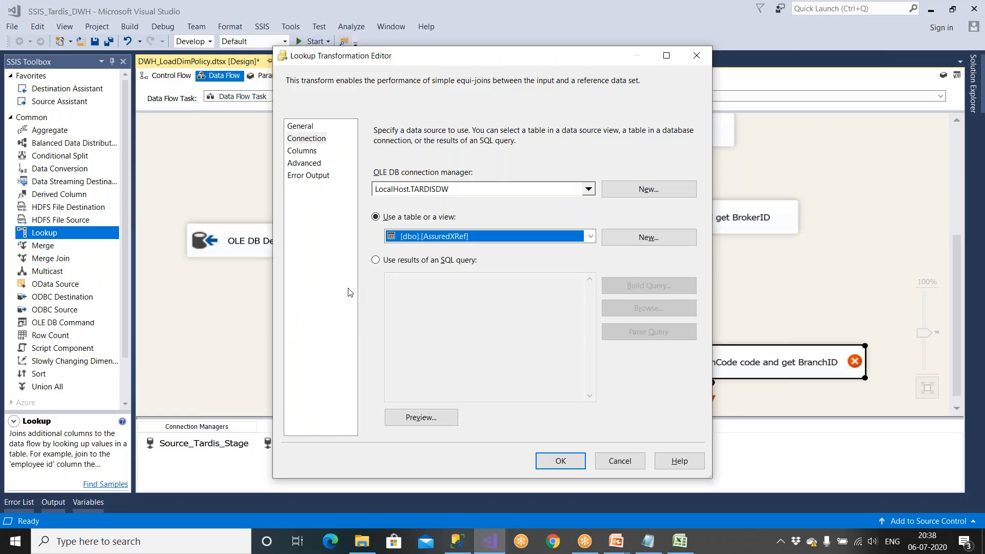
click(452, 240)
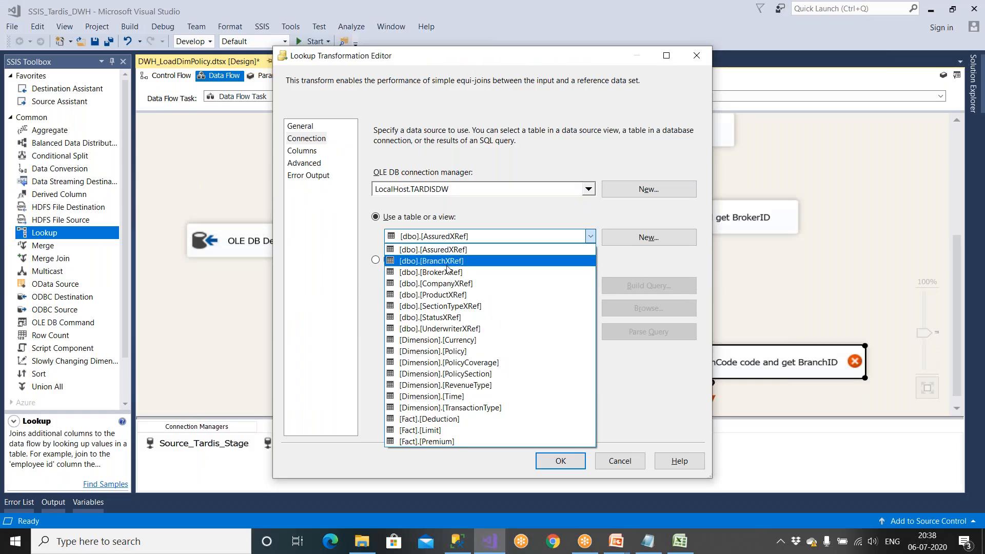
click(450, 260)
Step: Show the lookup's column mapping in a maximized editor, move the lookup columns list away and enlarge the input columns list
click(310, 154)
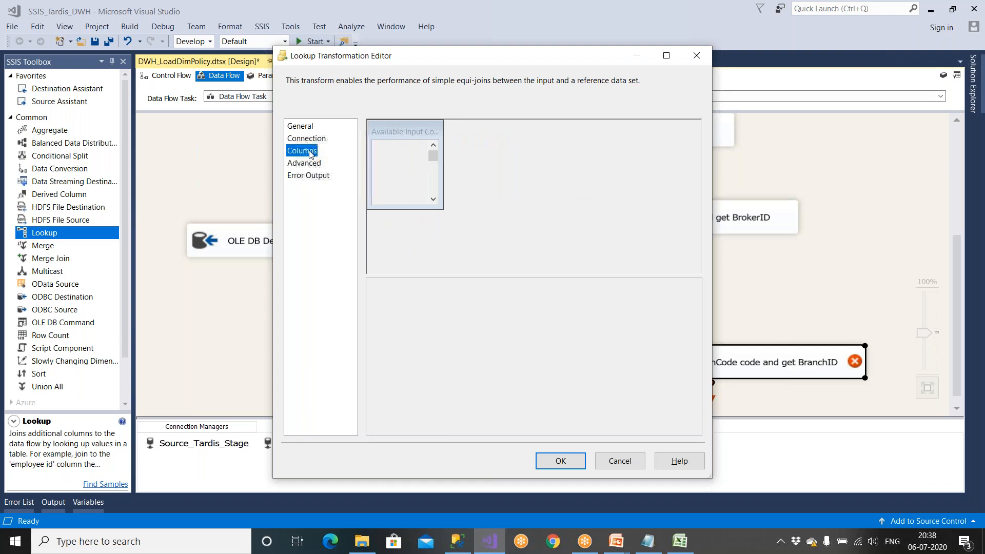
double_click(354, 55)
drag(384, 192, 422, 213)
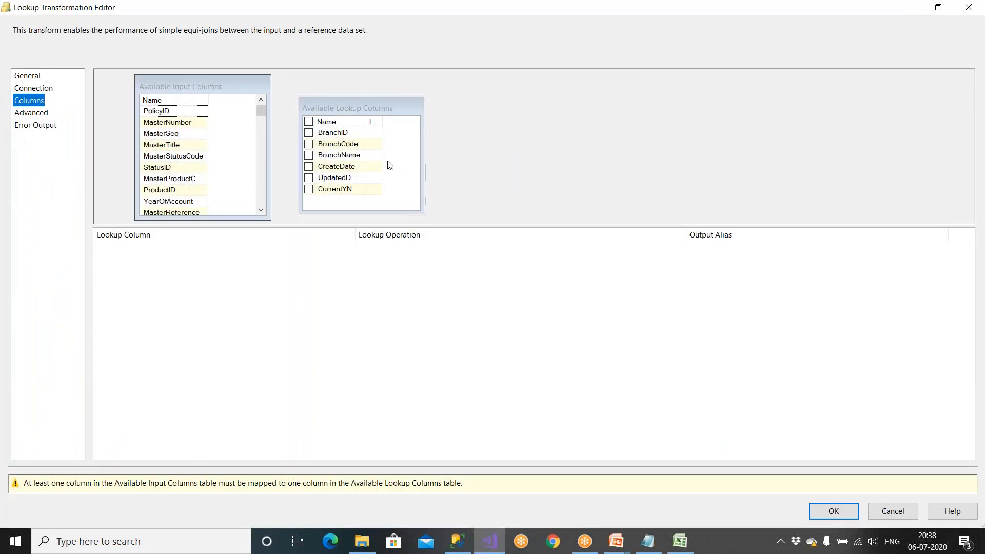
drag(374, 113, 566, 116)
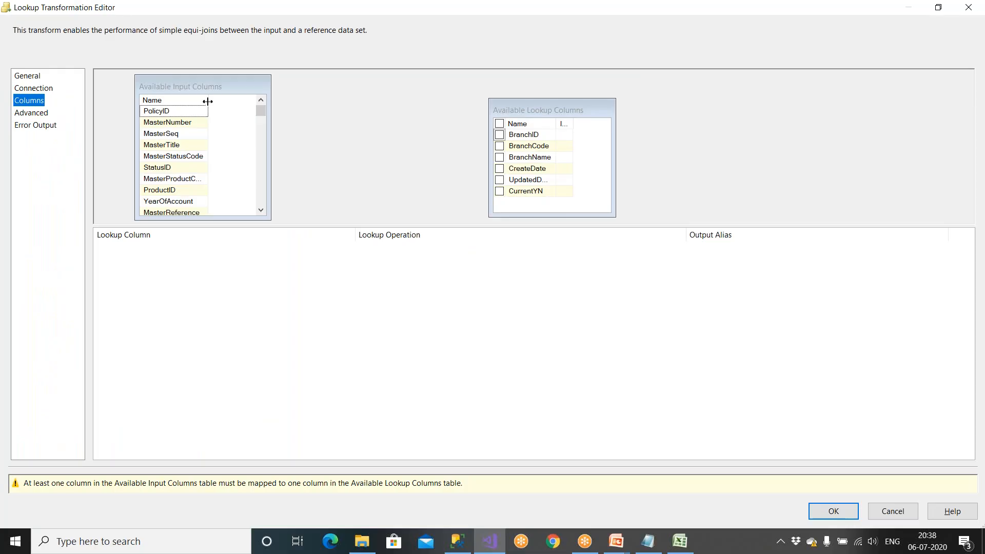
drag(208, 100, 259, 109)
drag(326, 226, 319, 331)
drag(275, 262, 291, 257)
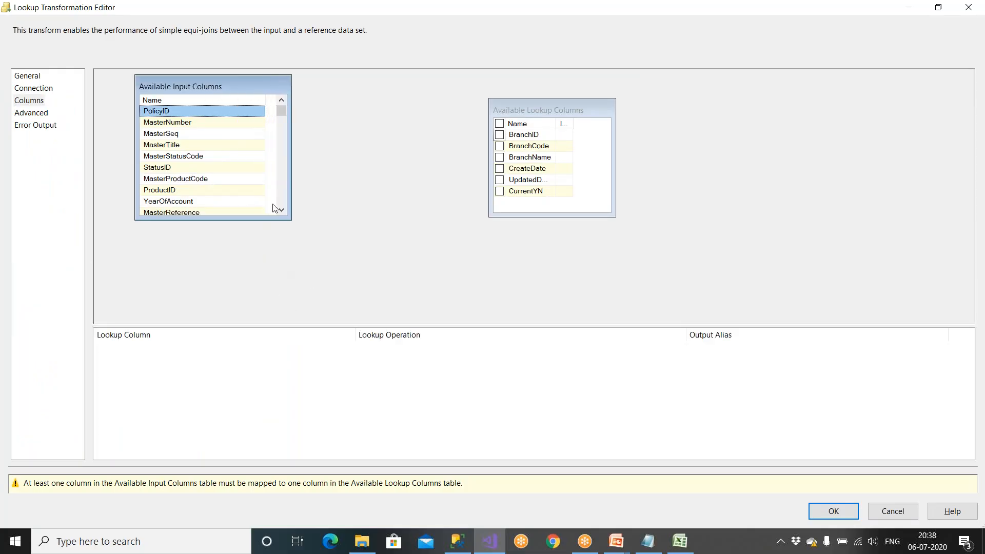
drag(274, 220, 279, 323)
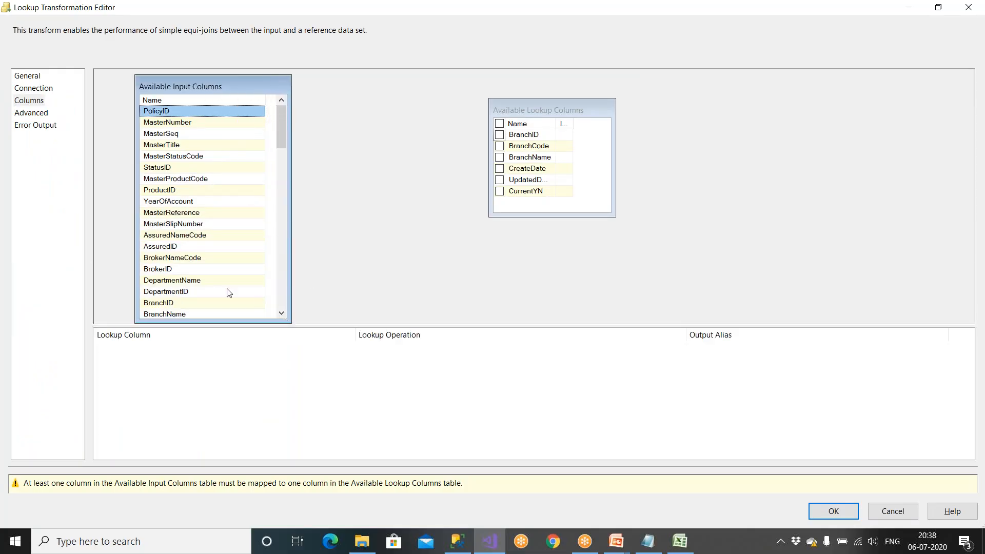
Step: Examine the branch-related input columns and compare them with the available BranchXRef lookup columns
click(179, 260)
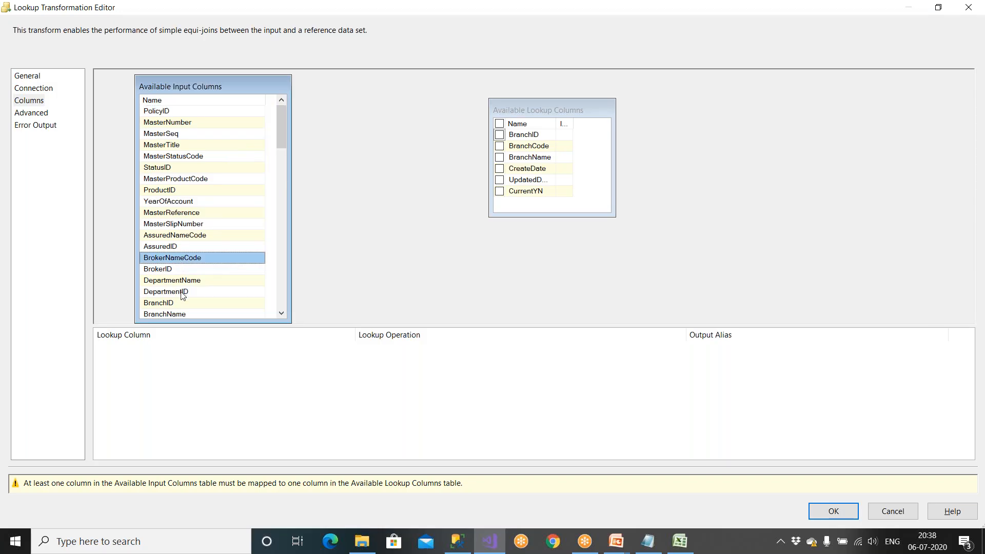
click(185, 315)
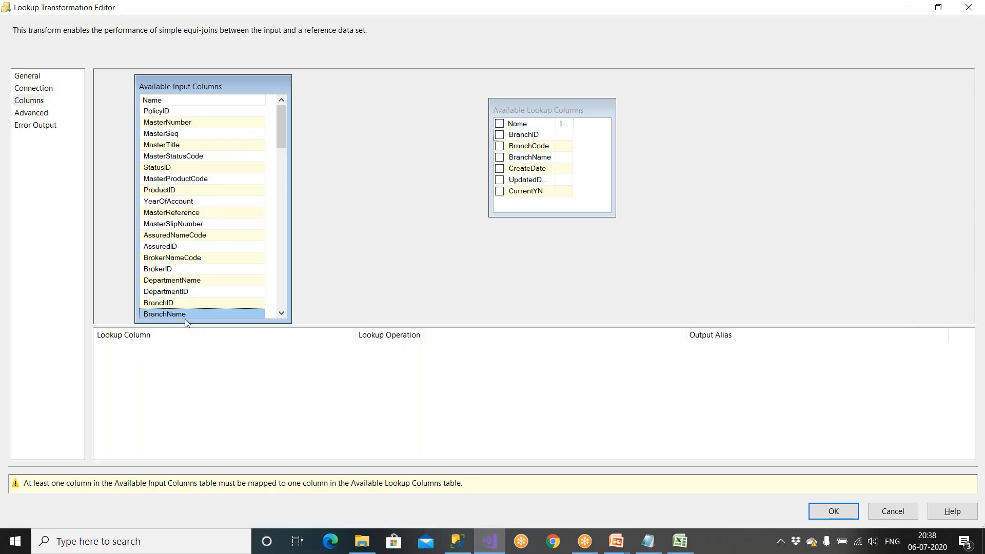
click(282, 316)
click(282, 316)
click(283, 316)
click(282, 316)
click(282, 316)
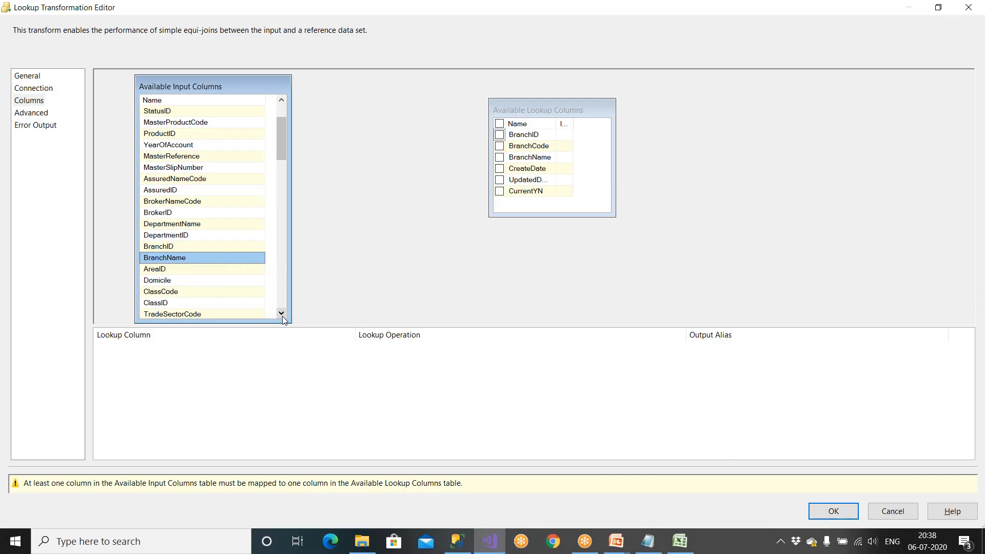
click(171, 248)
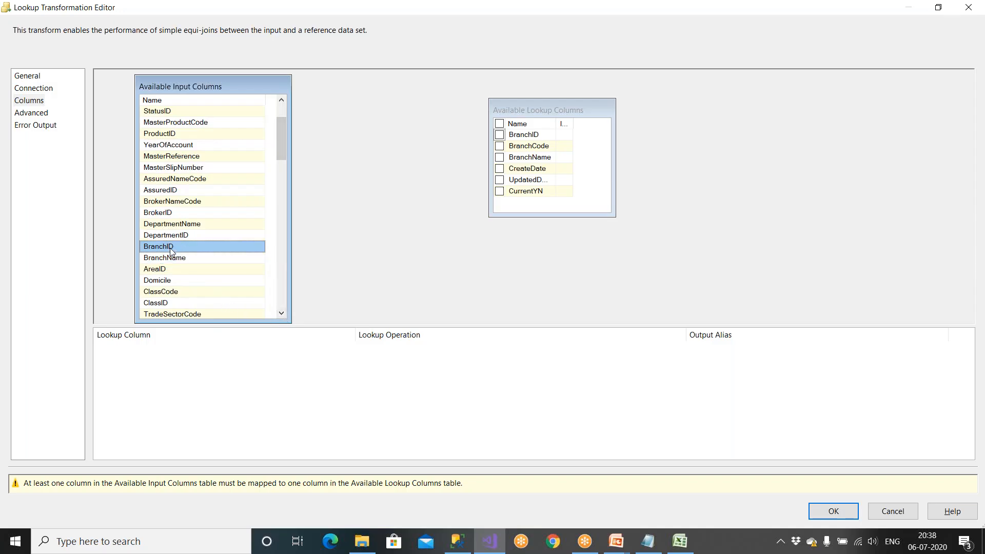
click(174, 258)
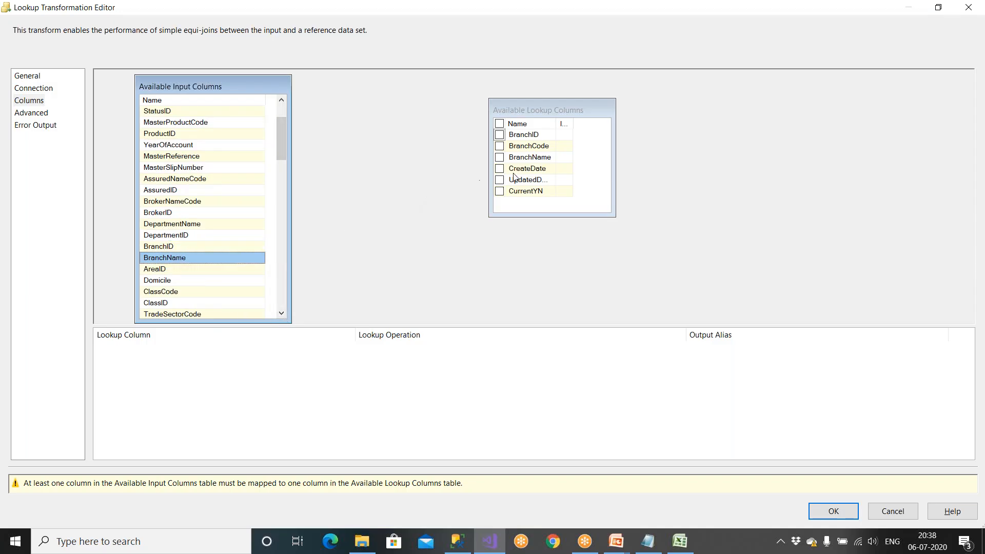
click(527, 159)
click(528, 148)
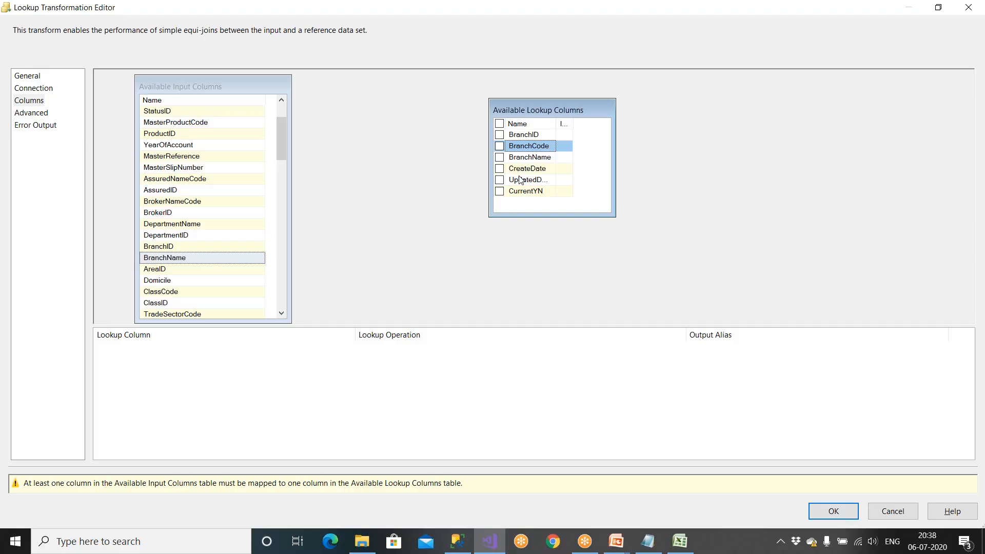
Step: In Notepad, remove the extra word code after BranchCode in the BranchXRef line
click(680, 543)
click(650, 543)
click(455, 383)
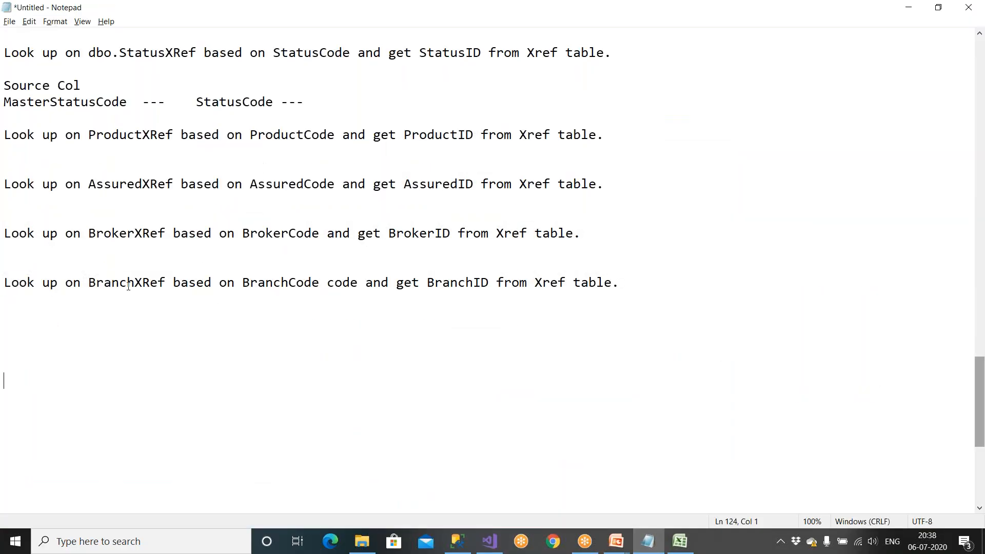
drag(89, 283, 143, 282)
drag(242, 282, 351, 283)
key(BackSpace)
key(Delete)
key(BackSpace)
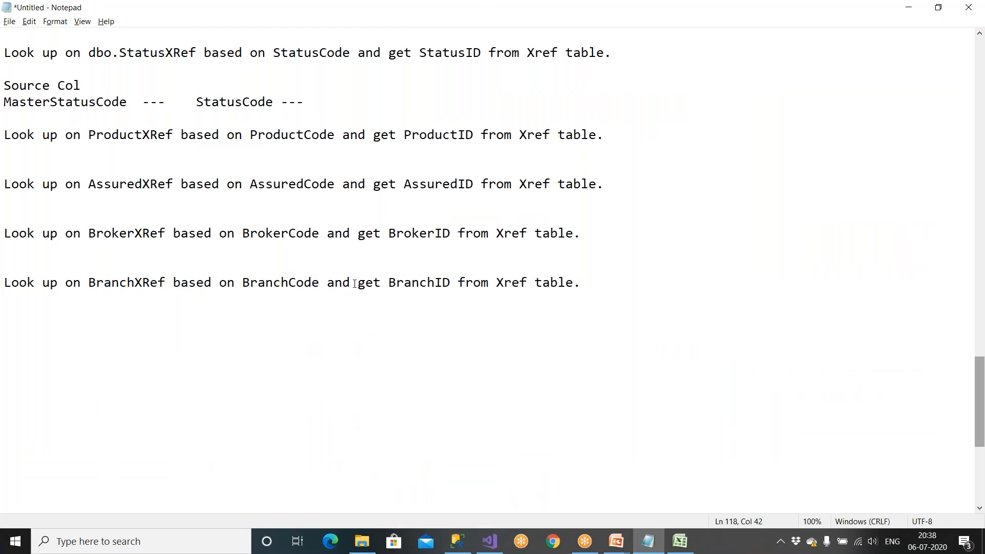
drag(391, 283, 434, 285)
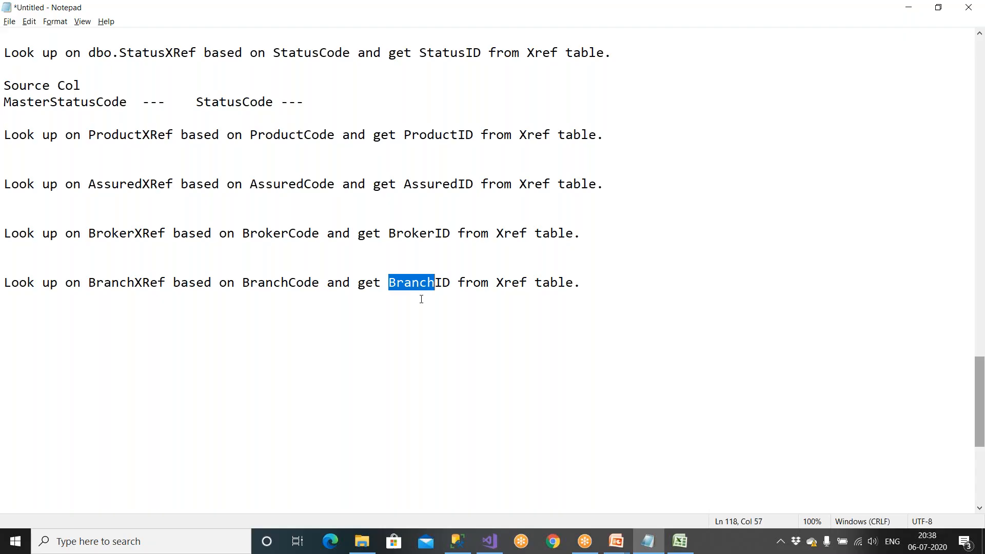
Step: In the Excel mapping document, check which source column in dbo.Policy feeds the BranchID row
key(alt+Tab)
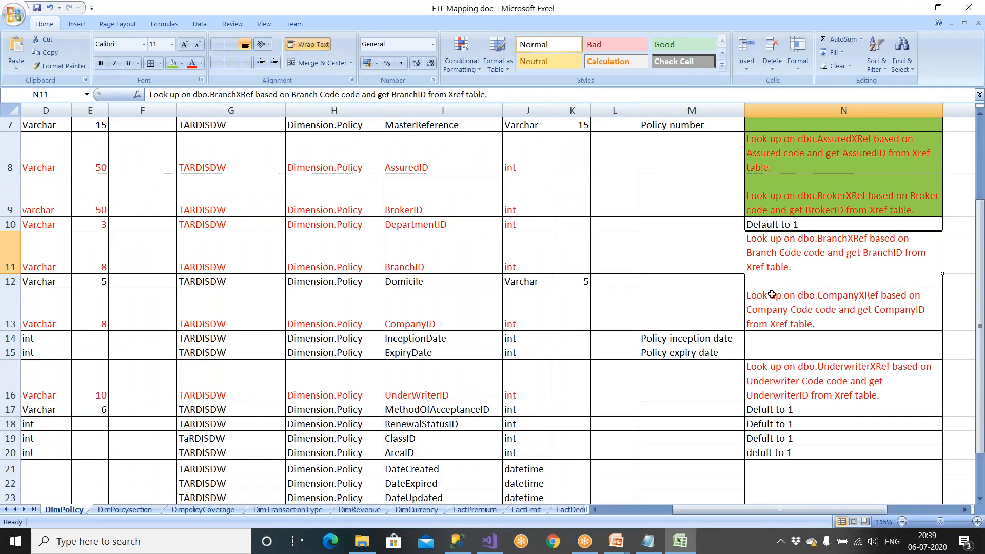
click(724, 254)
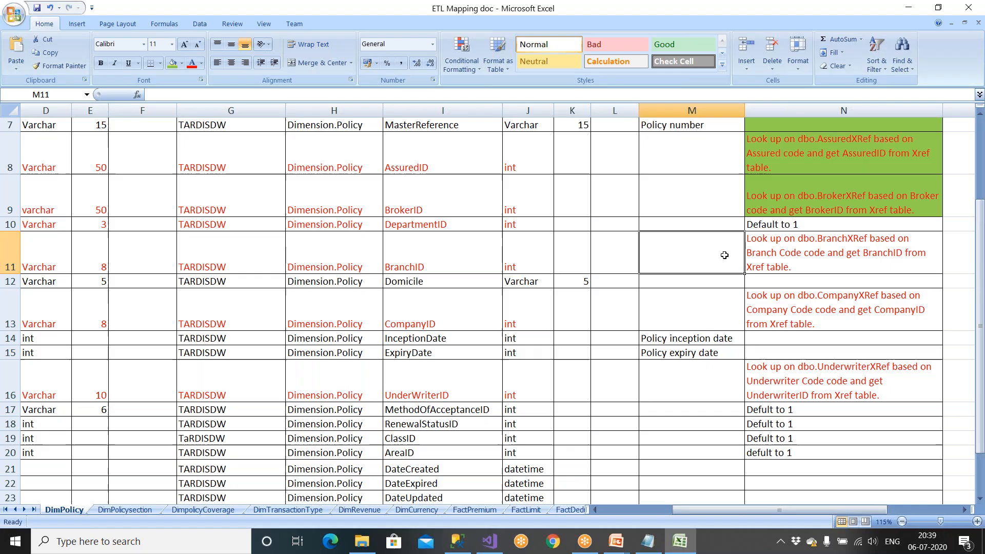
key(Left)
key(Left)
key(Left)
key(Left)
key(Left)
key(Left)
key(Left)
key(Left)
key(Left)
key(Left)
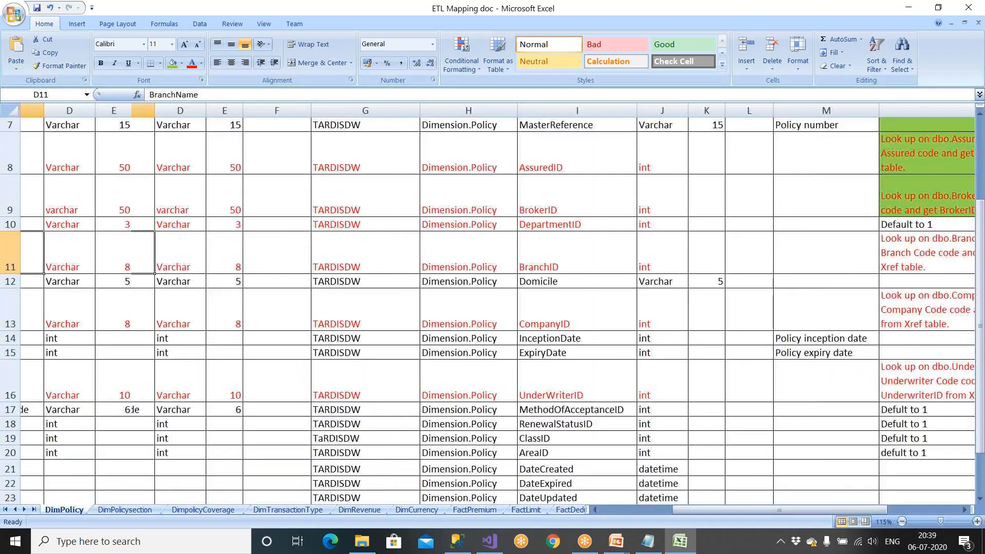
key(Left)
key(Right)
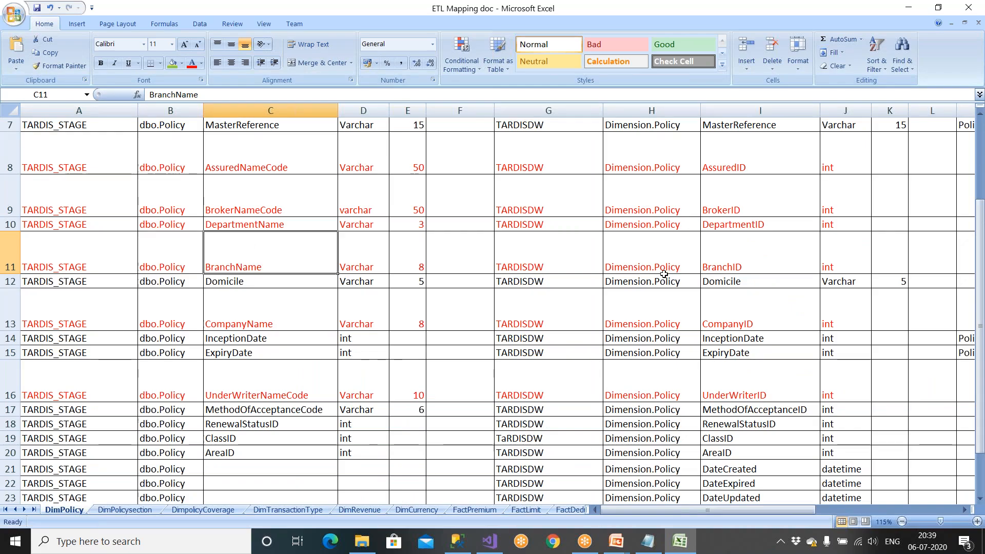
Step: In Notepad, change the BranchXRef line to read based on BranchName to BranchCode
key(alt+Tab)
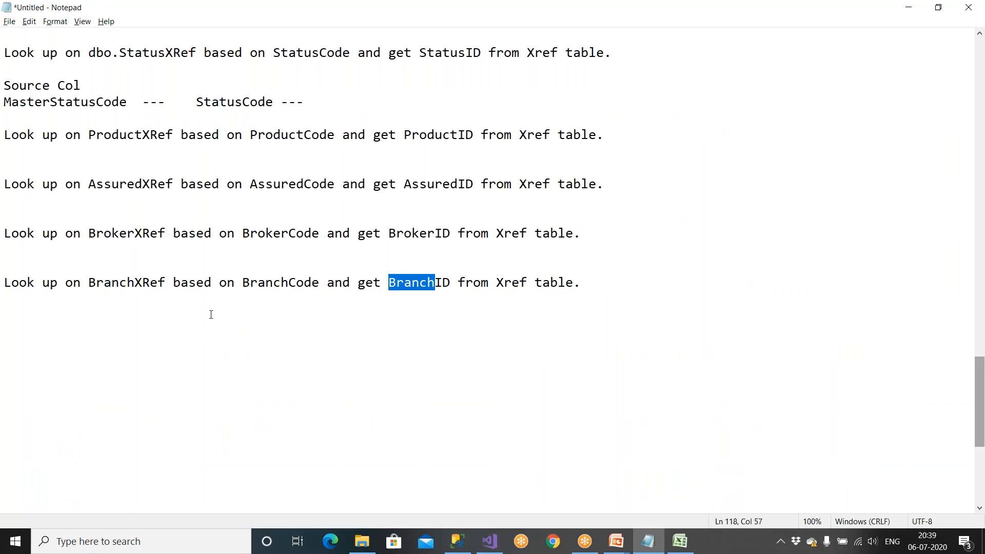
drag(289, 285, 315, 282)
click(416, 412)
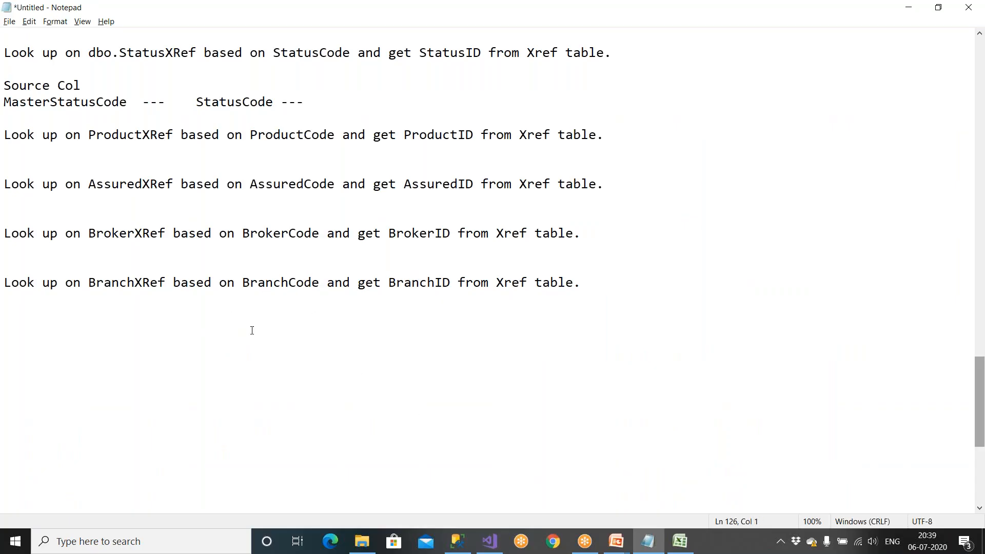
drag(242, 283, 320, 283)
key(ctrl+c)
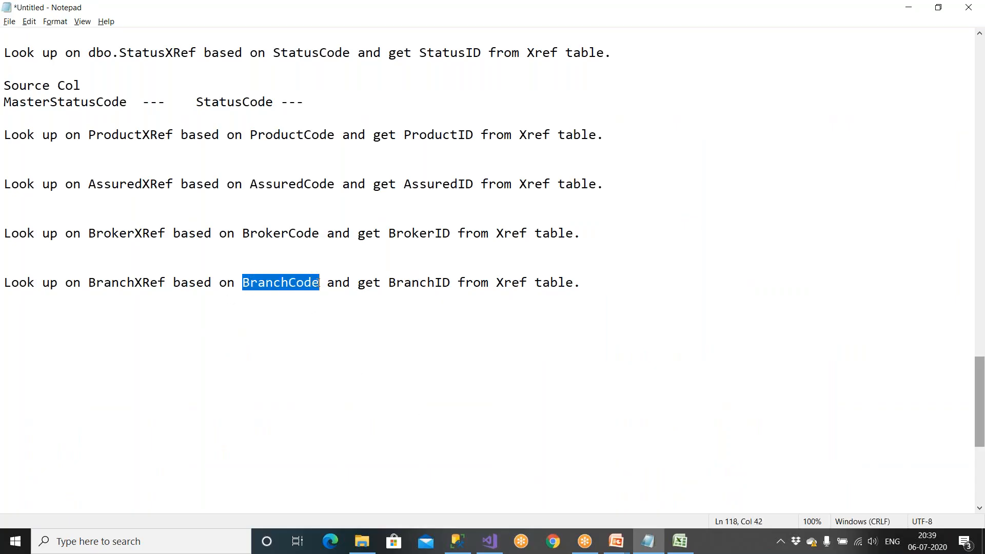
click(238, 285)
key(ctrl+v)
key(BackSpace)
key(BackSpace)
key(BackSpace)
key(BackSpace)
key(BackSpace)
text(Name to)
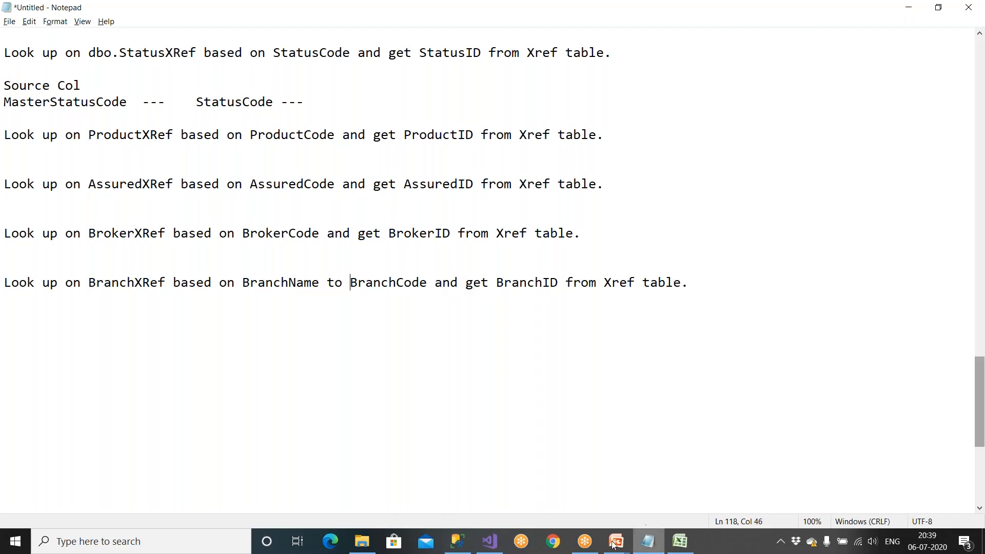
Step: Back in the Visual Studio lookup editor, map the input column BranchName to the lookup column BranchCode
click(489, 543)
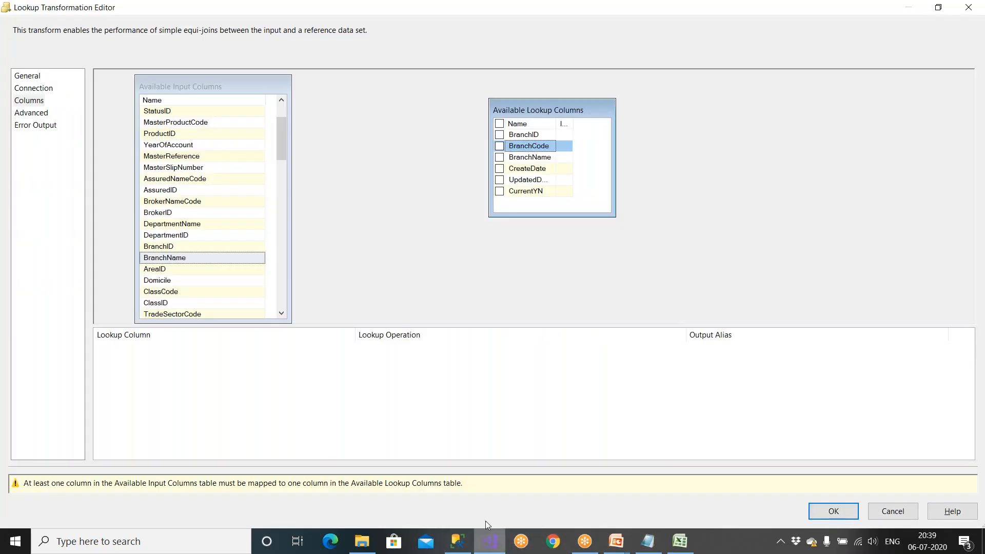
drag(197, 259, 518, 150)
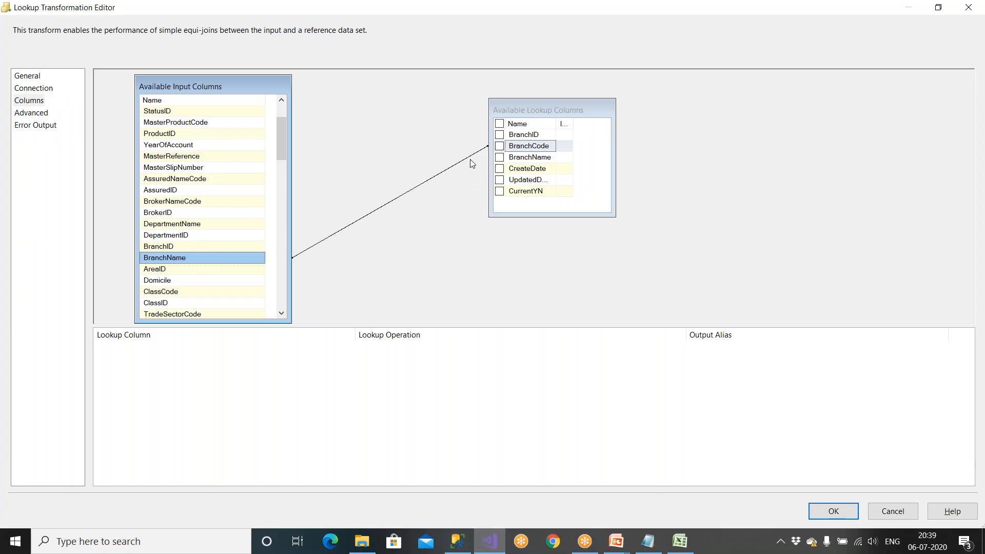
Step: Review the mapping between the input column BranchName and the lookup column BranchCode in the relationship details
right_click(425, 202)
click(436, 205)
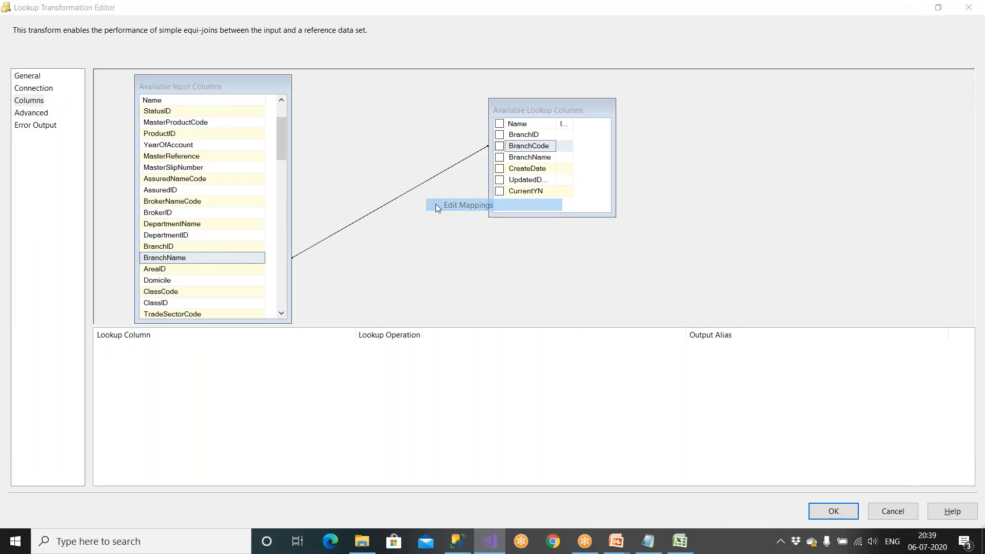
click(318, 203)
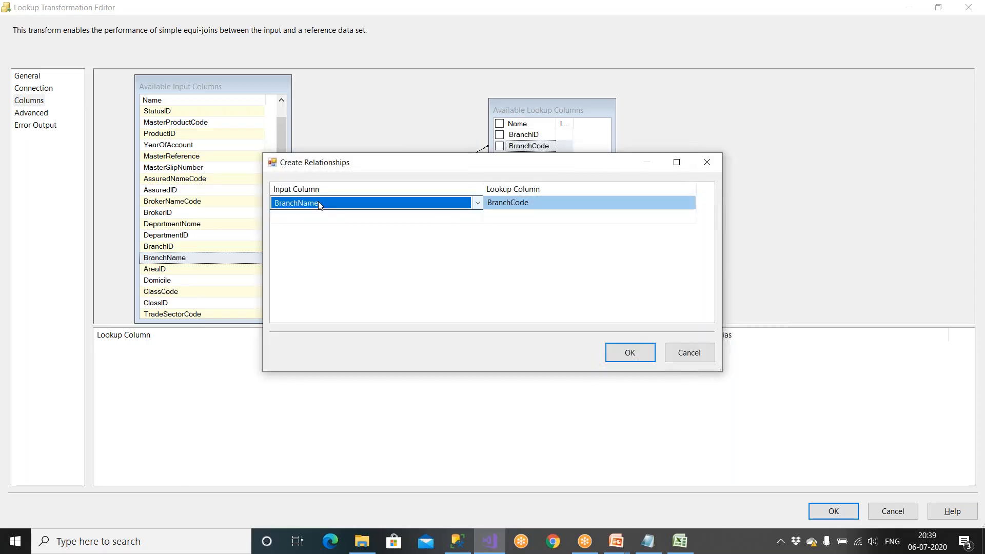
click(619, 353)
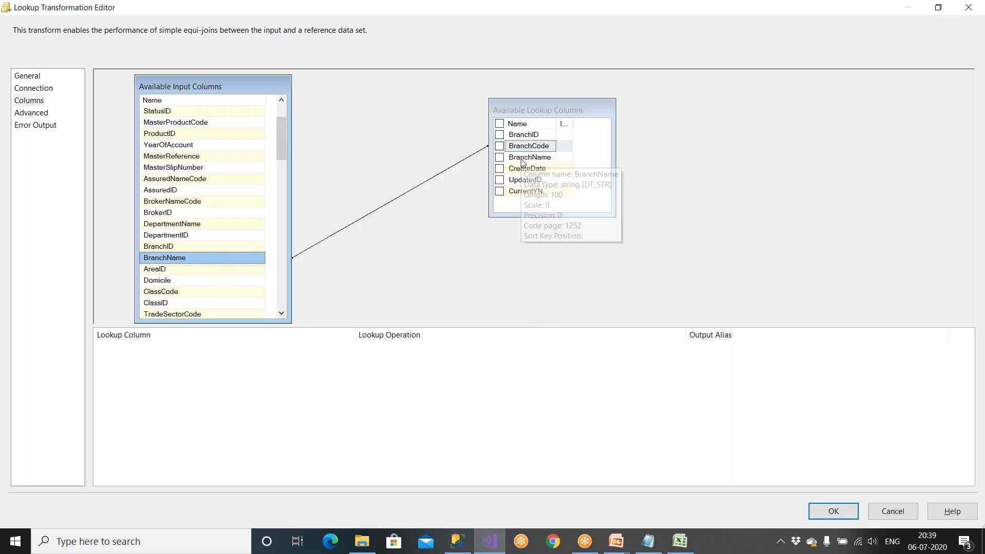
Step: Check the BranchXRef lookup rule in the Excel mapping document and compare it with the column names in the Notepad line
key(alt+Tab)
key(alt+Tab)
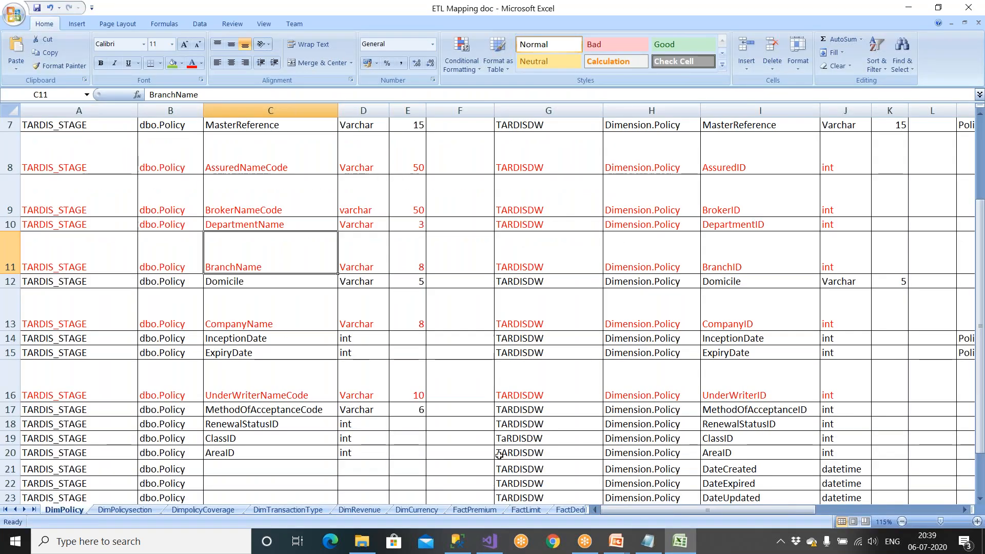
drag(638, 508, 734, 507)
double_click(749, 254)
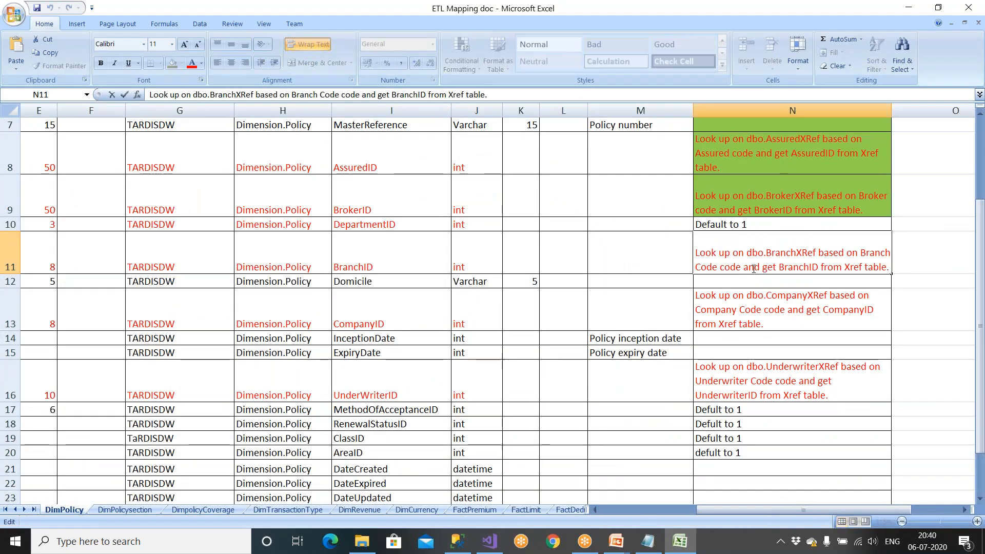
click(941, 256)
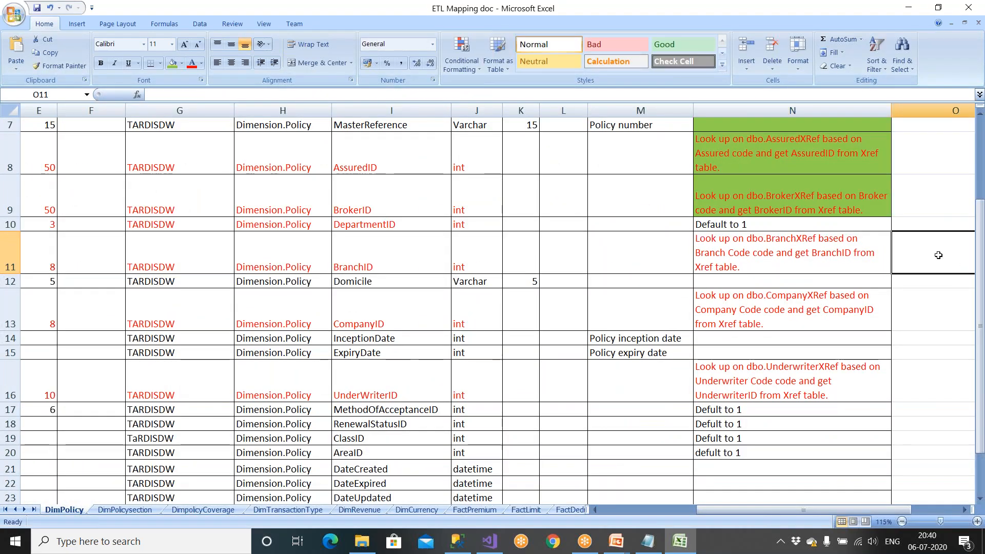
key(alt+Tab)
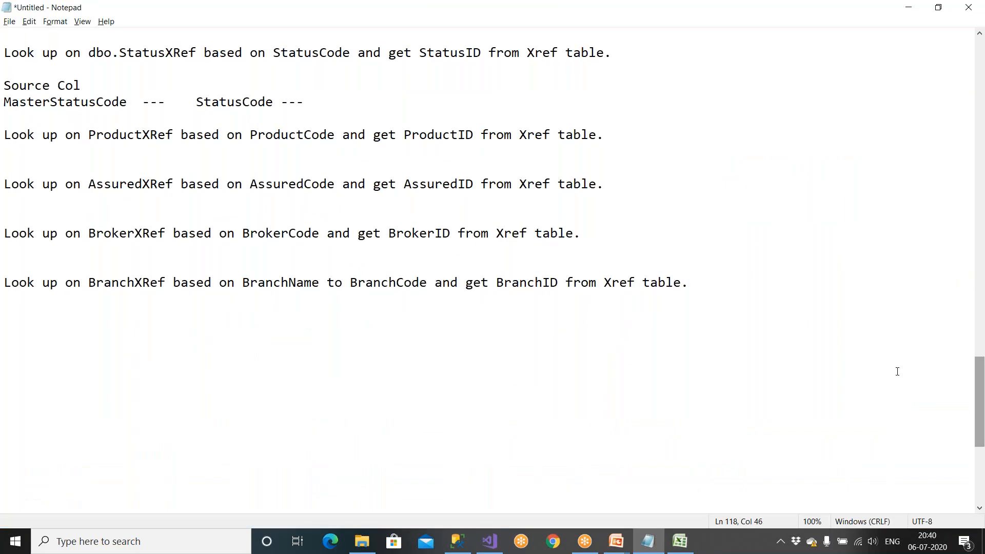
mouse_move(490, 542)
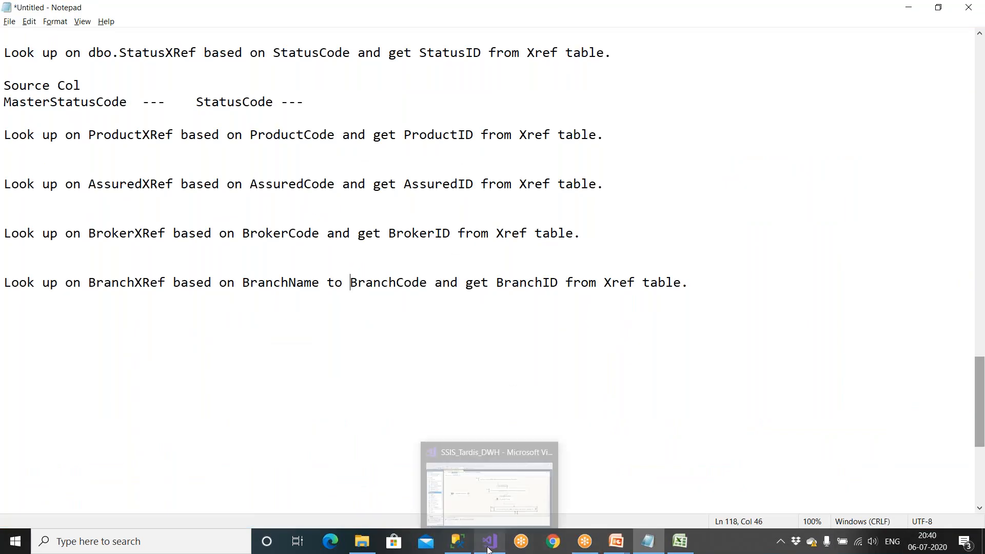
double_click(263, 284)
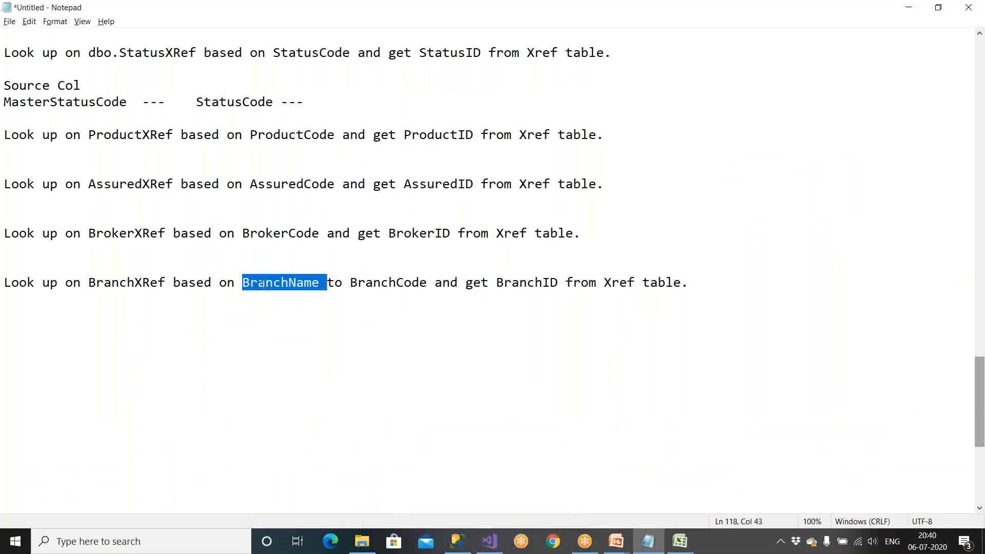
double_click(387, 282)
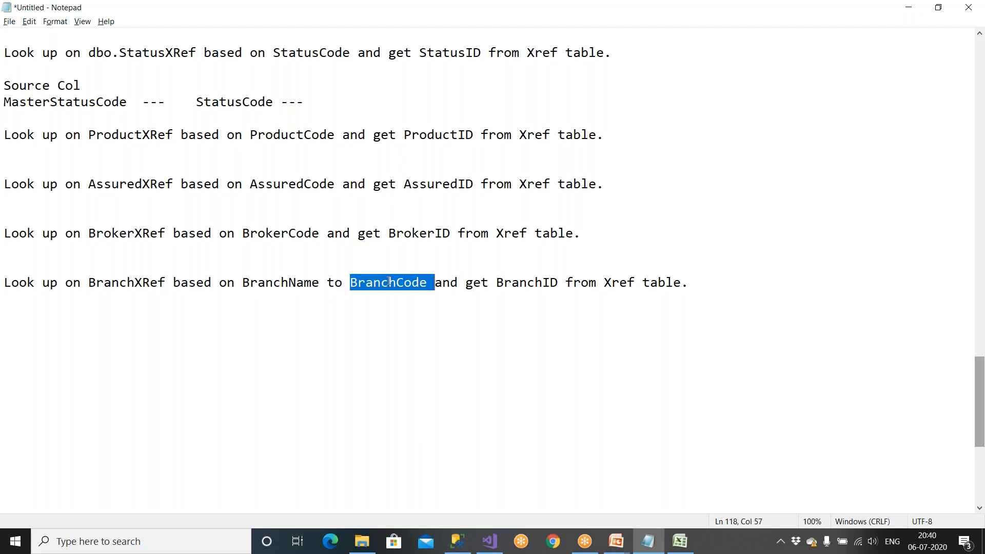
Step: Back in the Visual Studio lookup editor, output BranchID with the alias BranchID_Lkp, accept the lookup settings and save the package
click(491, 542)
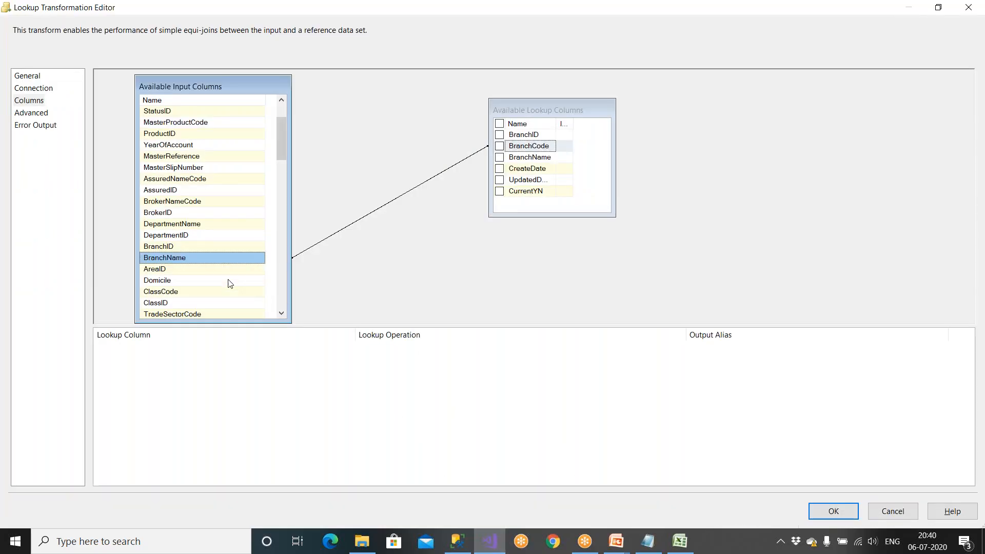
click(499, 134)
click(739, 349)
click(739, 350)
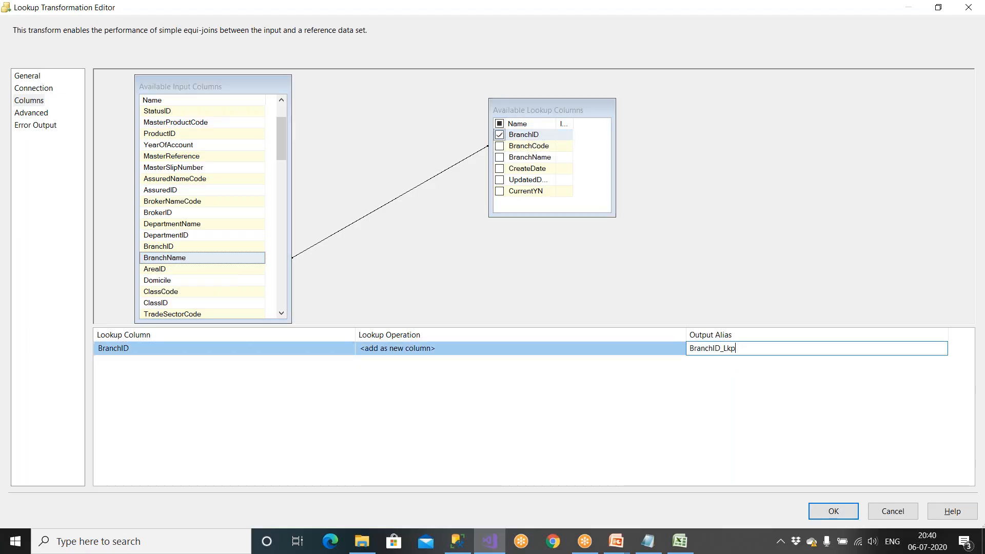
click(831, 511)
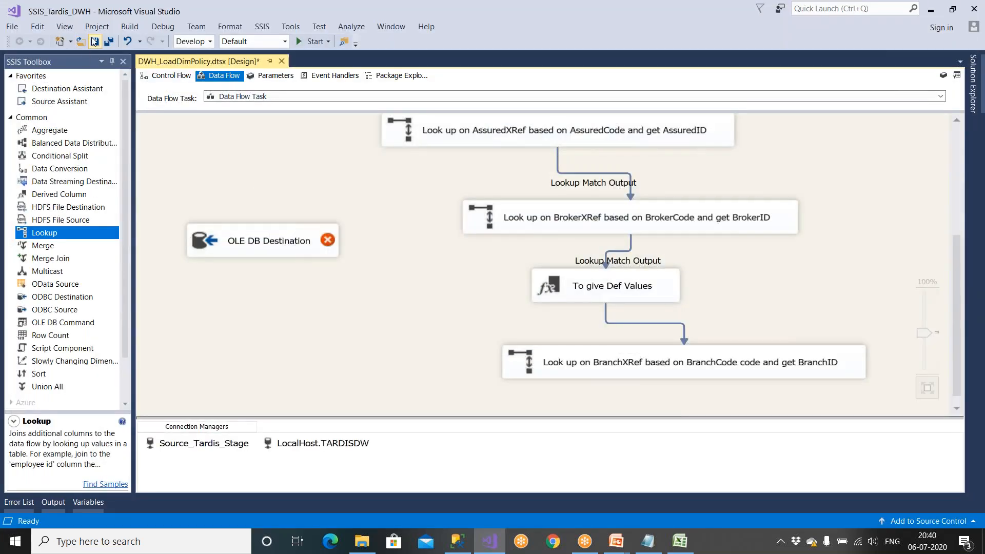
click(107, 42)
Step: In the Excel mapping document, fill the BranchID lookup rule and the DepartmentID default rule green
click(680, 541)
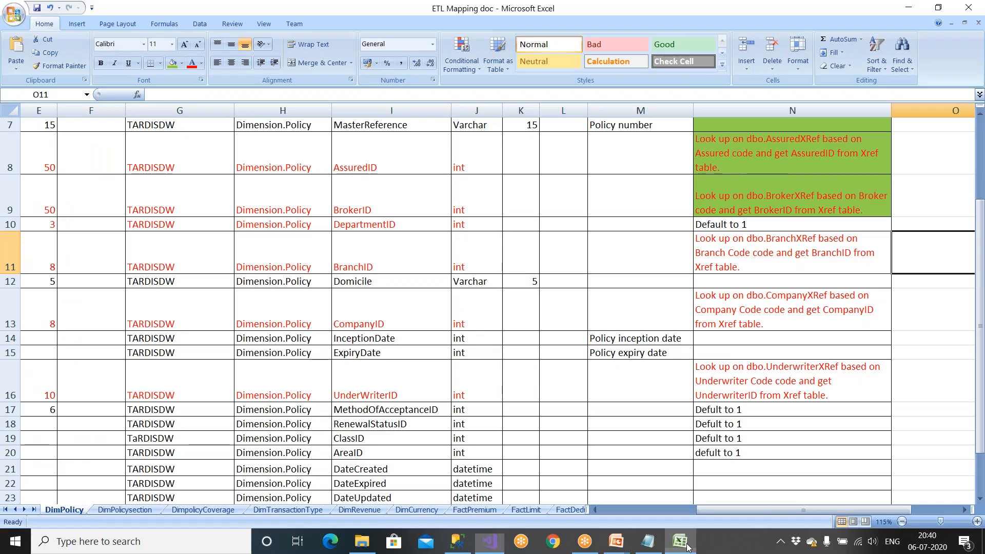
click(756, 265)
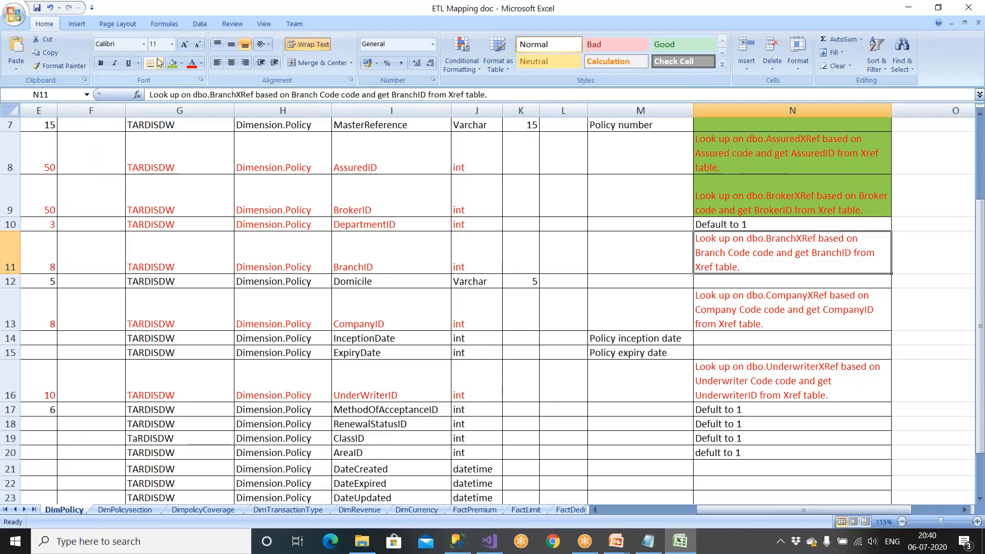
click(173, 63)
key(Up)
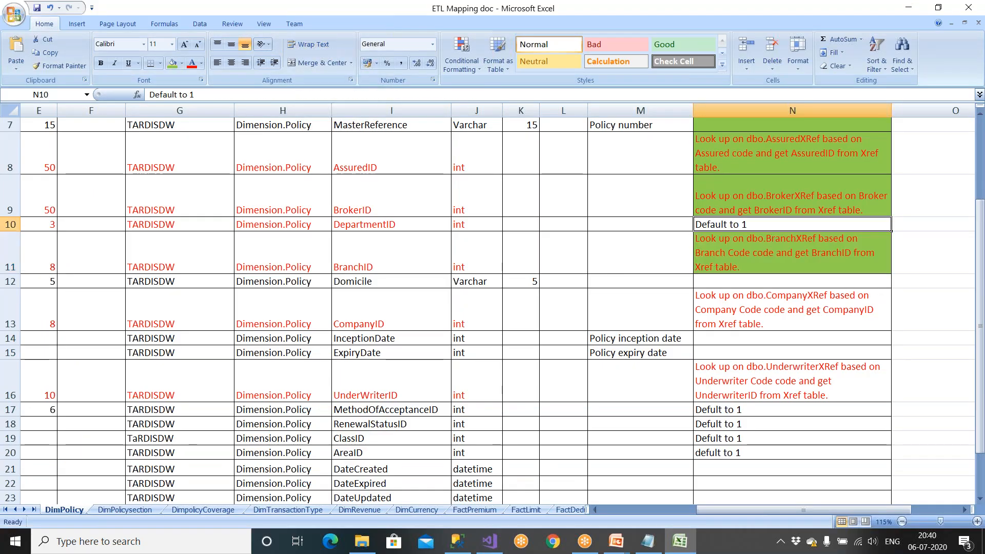
click(174, 64)
Step: Examine the Domicile row across its source, target and transformation rule columns
click(718, 301)
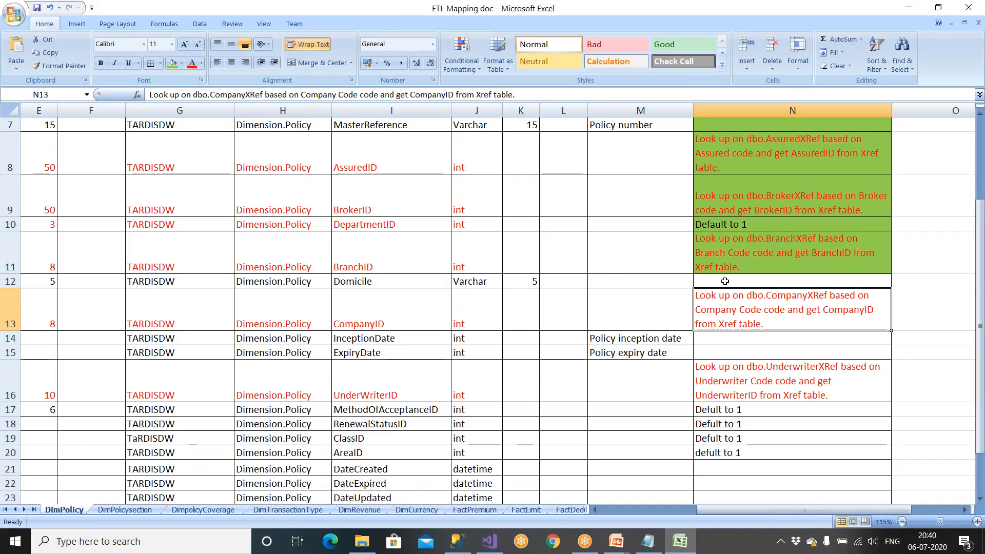
click(726, 281)
key(Left)
key(Left)
key(Left)
key(Left)
key(Left)
key(Left)
key(Left)
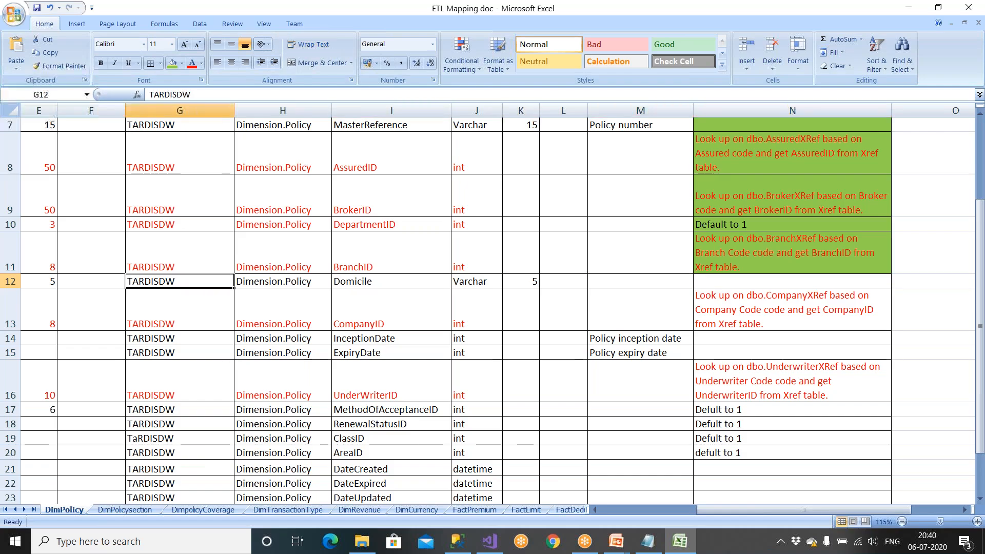
key(Left)
key(Left)
key(Left)
key(Left)
key(Left)
key(Left)
key(Right)
key(Right)
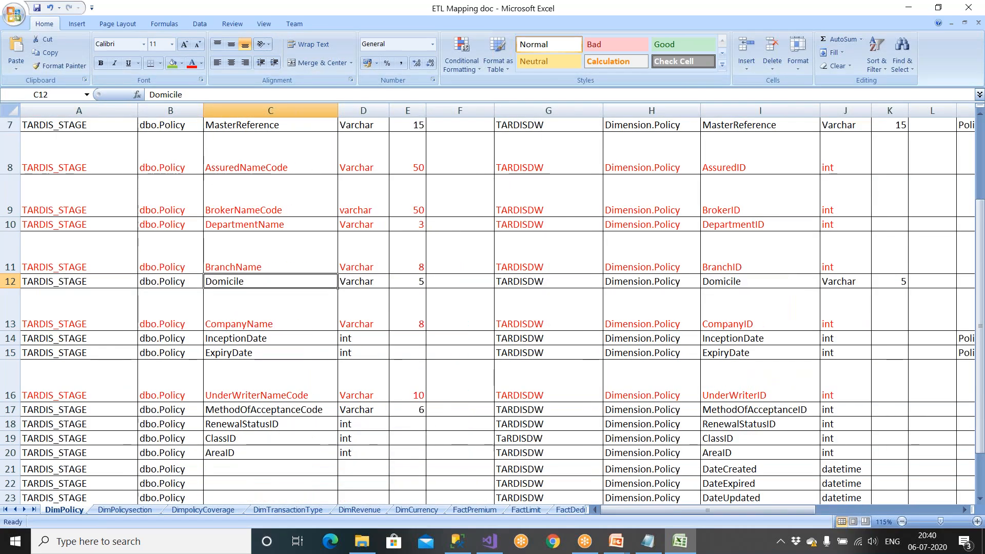
key(Right)
key(Right)
key(Right)
key(Right)
key(Right)
key(Right)
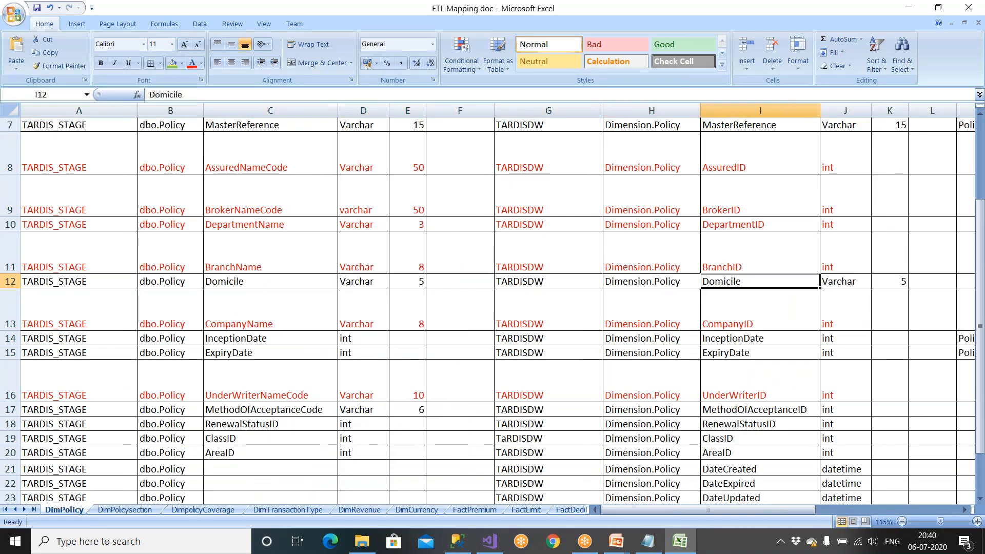
key(Right)
key(Right)
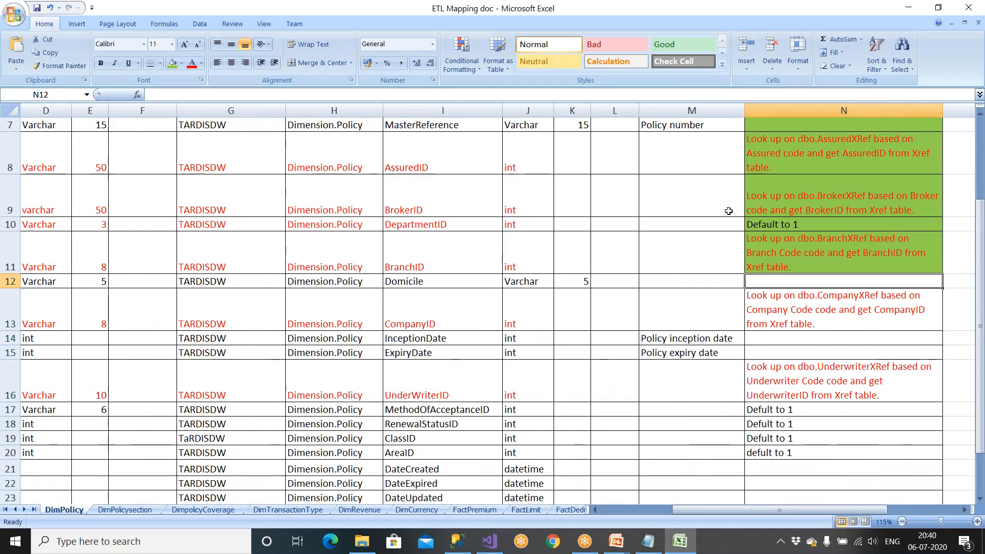
Step: Examine the CompanyID row for its source column, target column and lookup rule
click(801, 327)
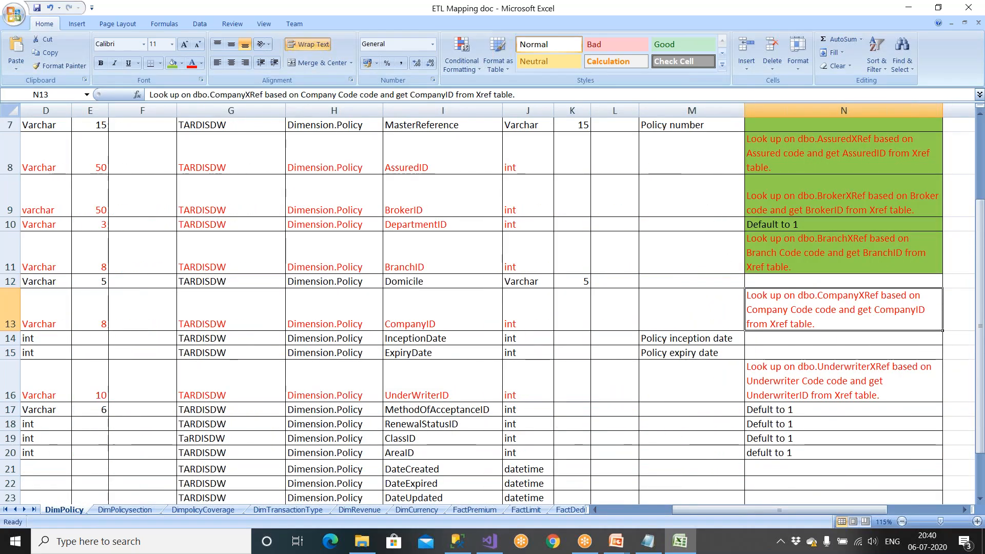
key(Left)
key(Left)
key(Left)
key(Left)
key(Left)
key(Left)
key(Left)
key(Left)
key(Left)
key(Left)
key(Left)
key(Left)
key(Left)
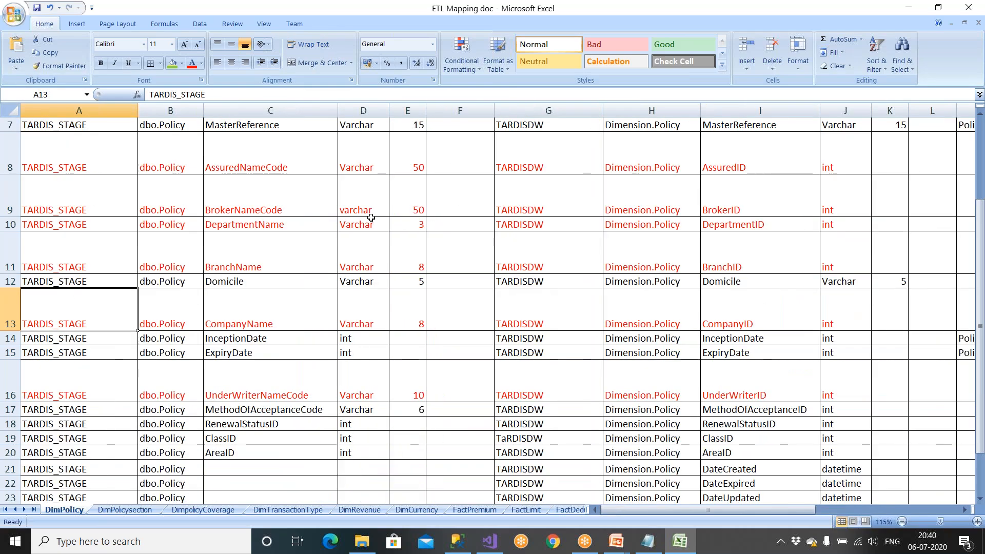
click(165, 323)
click(231, 322)
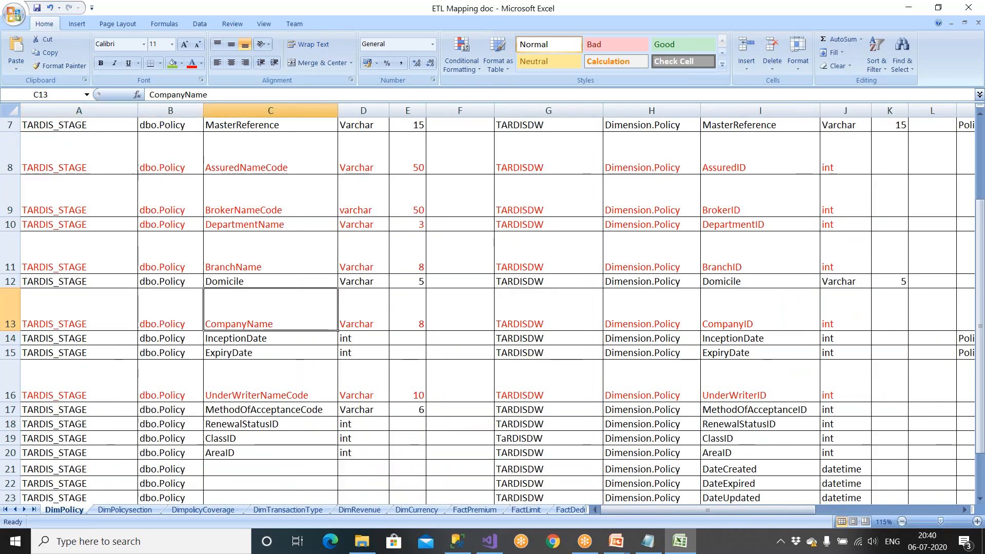
key(Right)
key(Right)
key(Right)
key(Right)
key(Right)
key(Right)
key(Right)
key(Right)
key(Right)
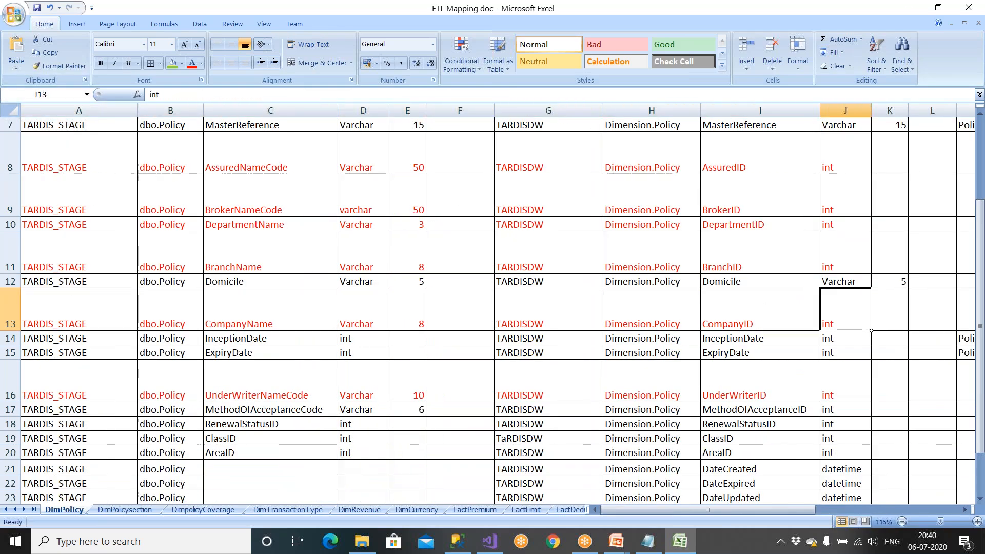
key(Right)
key(Right)
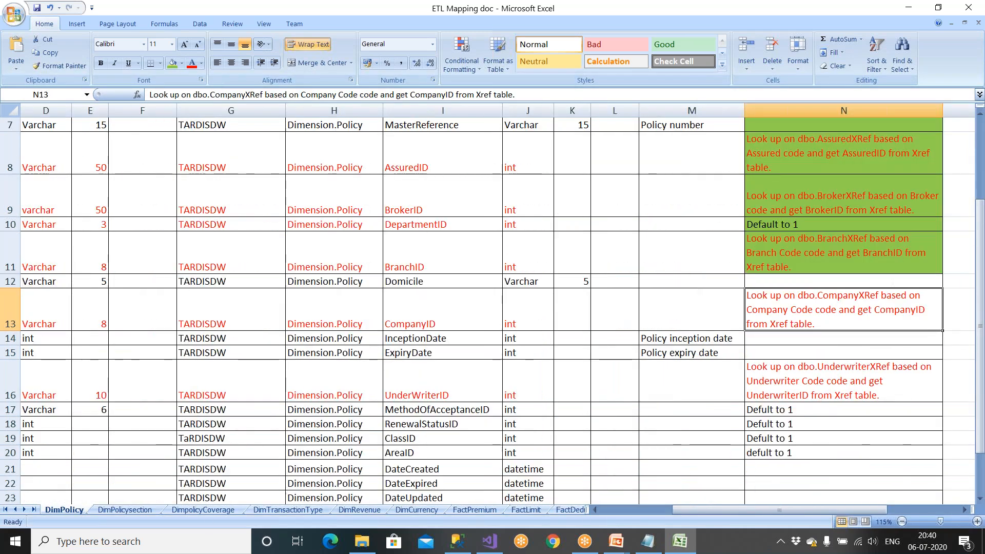
Step: Copy the CompanyXRef lookup rule from the CompanyID row and paste it below the BranchXRef line in Notepad
right_click(827, 308)
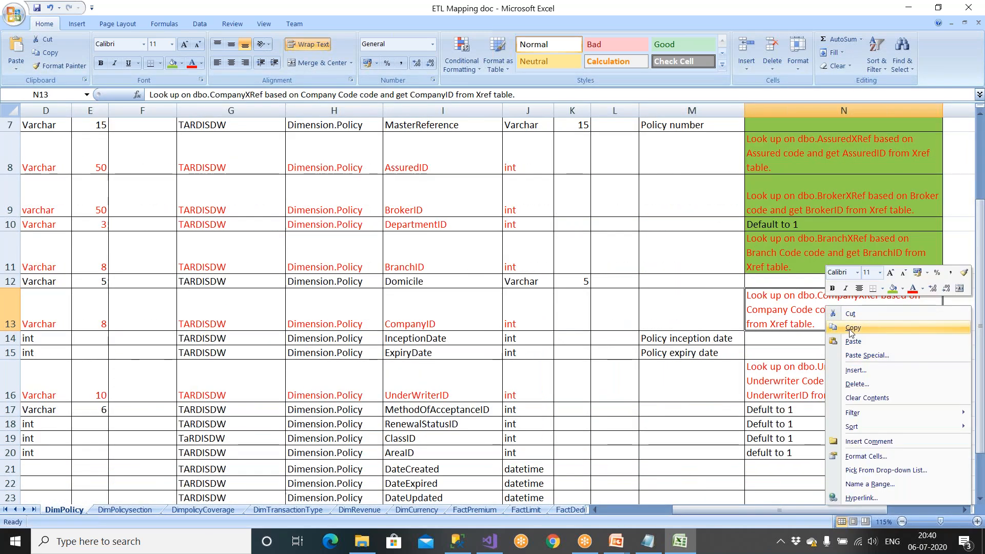
click(854, 328)
key(alt+Tab)
click(712, 286)
key(Return)
key(Return)
key(Return)
text(Look up on dbo.CompanyXRef based on Company Code code and get CompanyID from Xref table.)
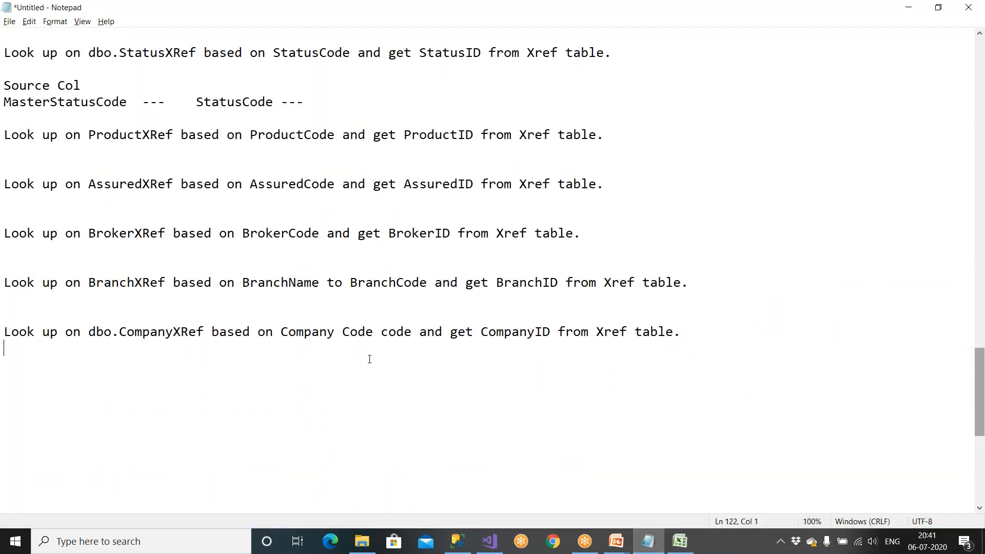
Step: Edit the new line to read Look up on CompanyXRef based on CompanyCode and get CompanyID from Xref table
key(BackSpace)
key(BackSpace)
key(BackSpace)
key(BackSpace)
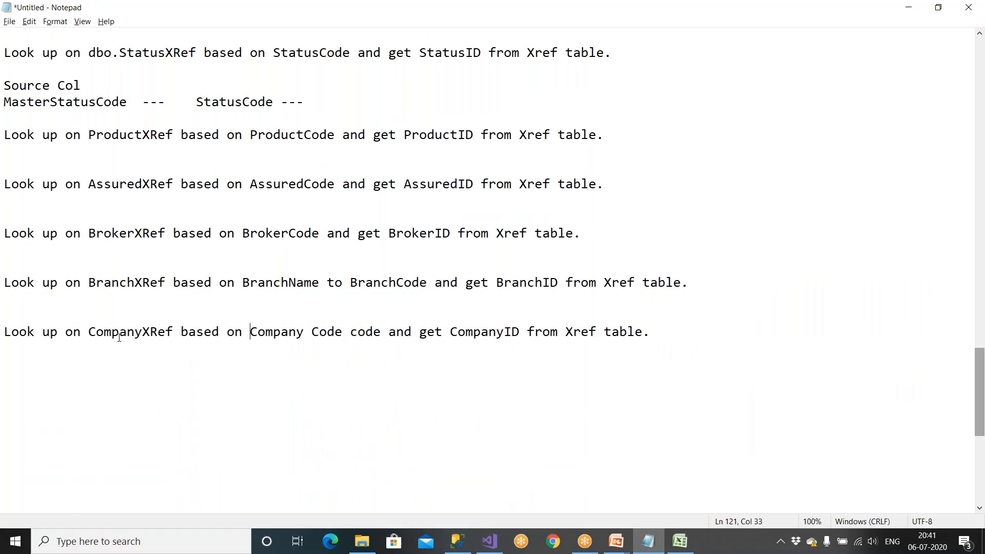
key(BackSpace)
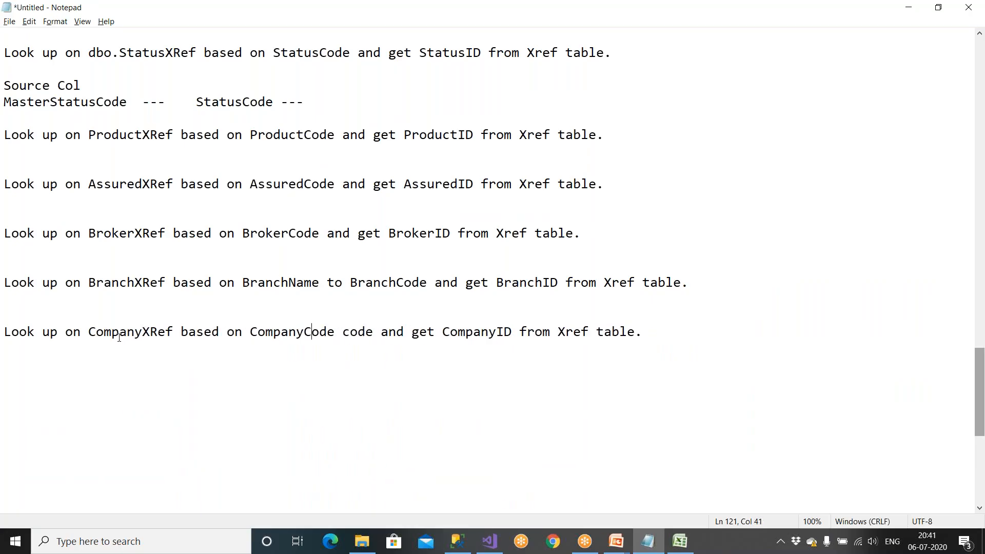
key(Delete)
key(Delete)
key(Delete)
key(Delete)
key(Delete)
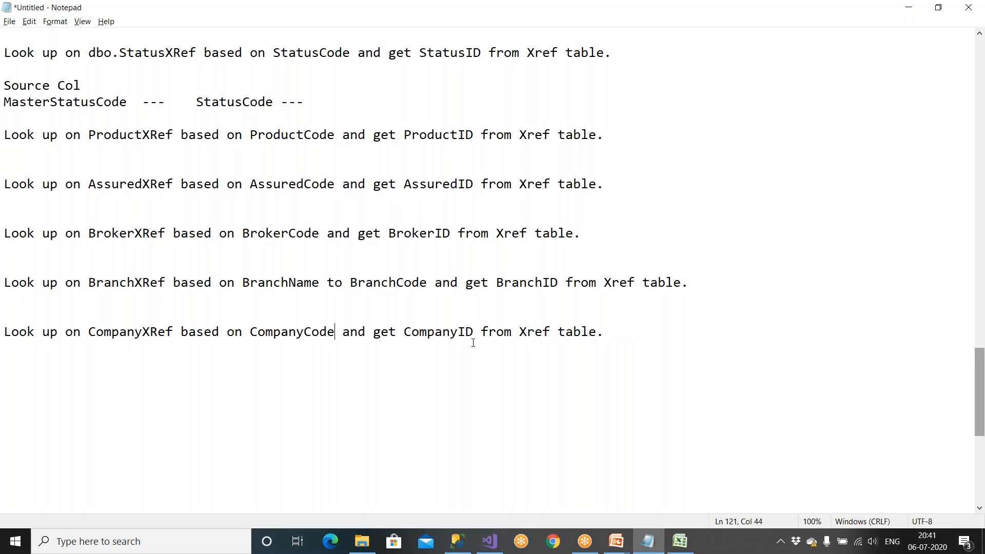
Step: Select the CompanyXRef phrase up to CompanyID, and in the Visual Studio data flow add a Lookup below the BranchXRef lookup
drag(474, 334, 5, 336)
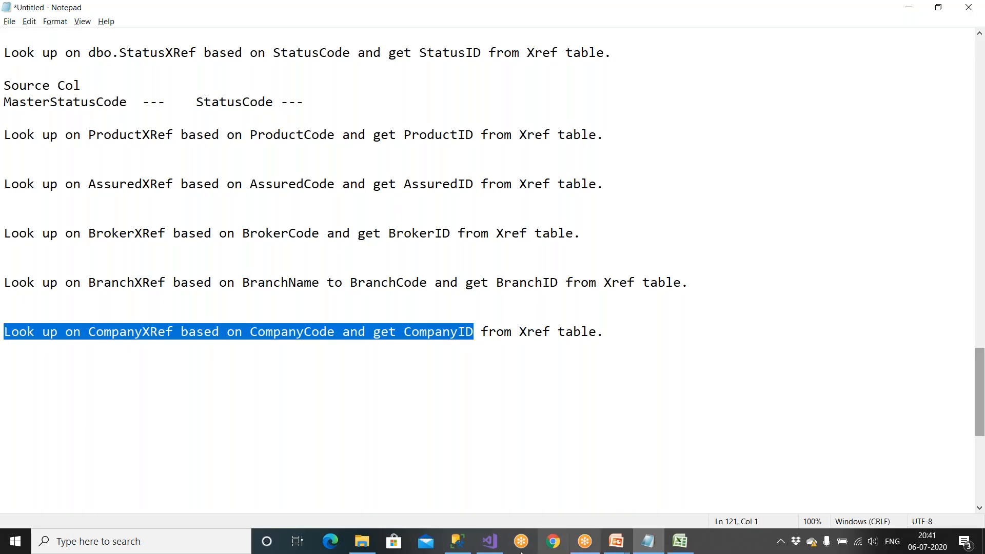
click(481, 547)
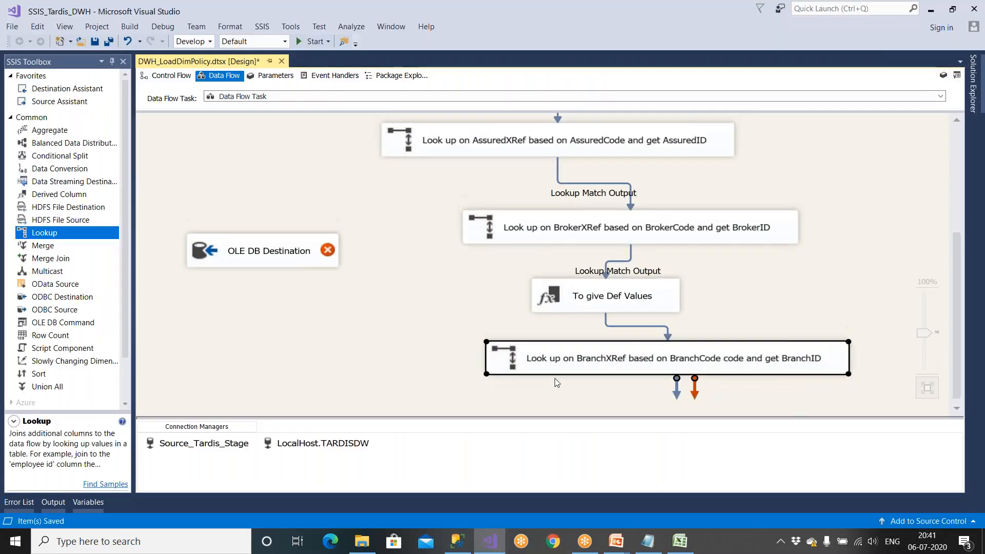
scroll(557, 395, up, 3)
scroll(558, 399, up, 1)
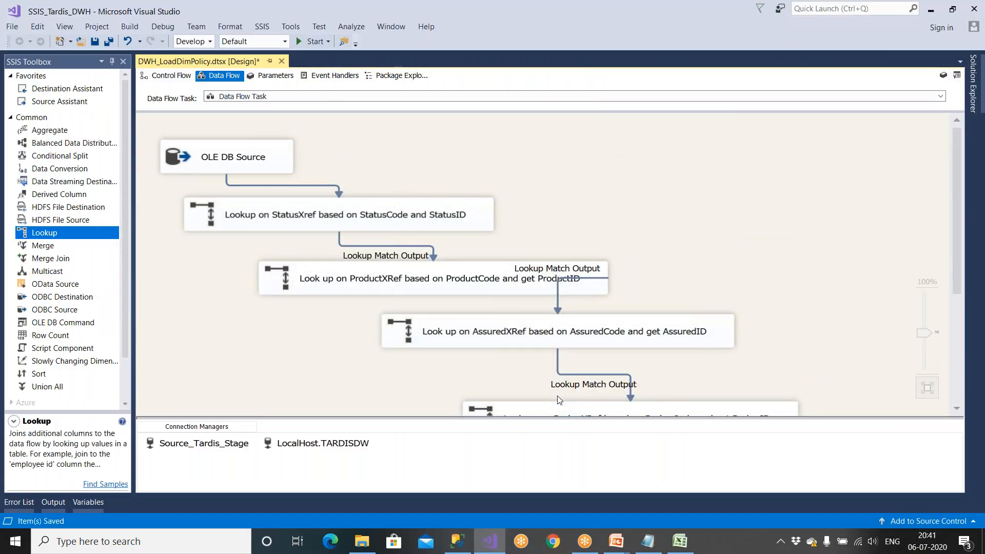
scroll(557, 395, down, 7)
drag(63, 235, 446, 394)
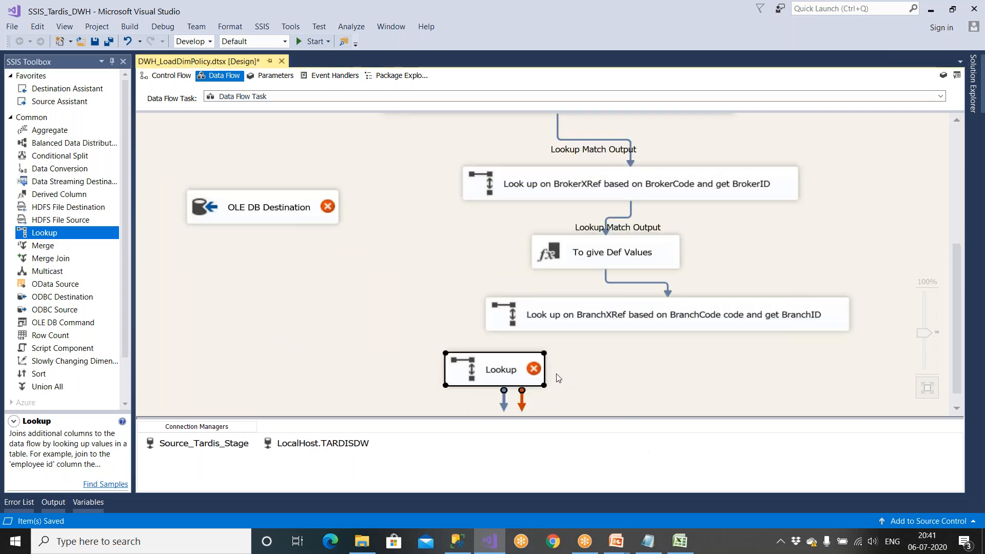
Step: Connect the Lookup Match Output of the BranchXRef lookup to the new Lookup below it
click(605, 328)
drag(675, 347, 510, 364)
click(512, 271)
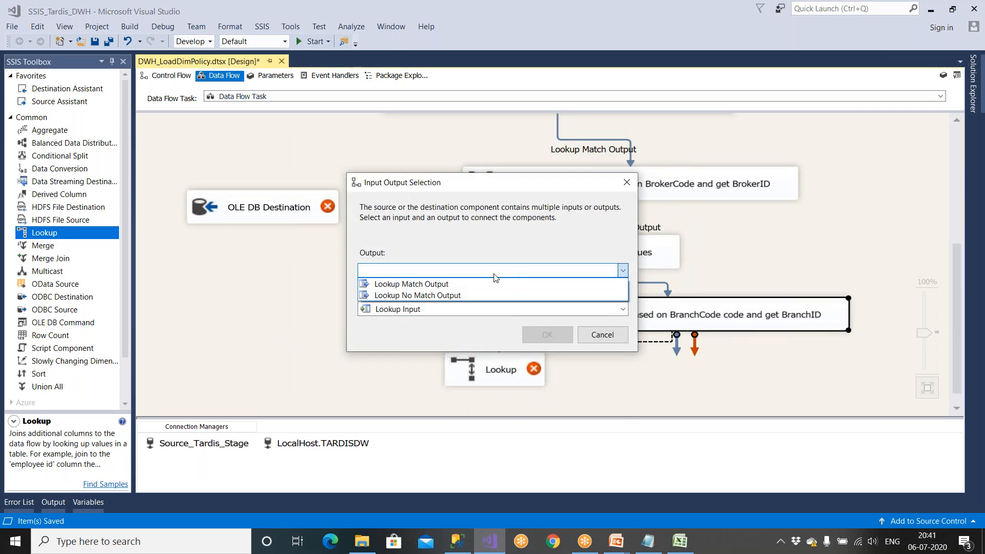
click(495, 282)
click(542, 335)
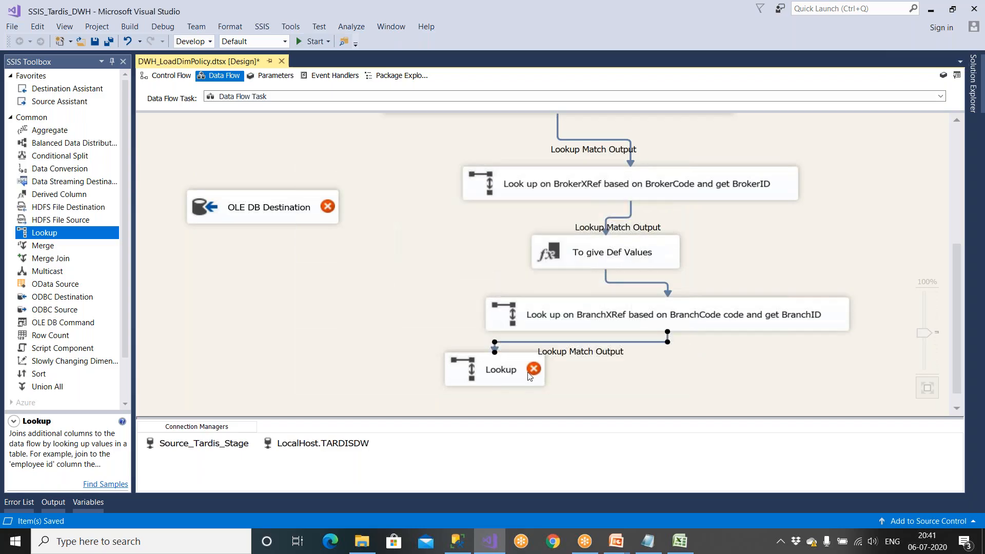
Step: Set the new Lookup to redirect rows to no match output and use the [dbo].[CompanyXRef] table from LocalHost.TARDISDW
double_click(520, 379)
click(452, 290)
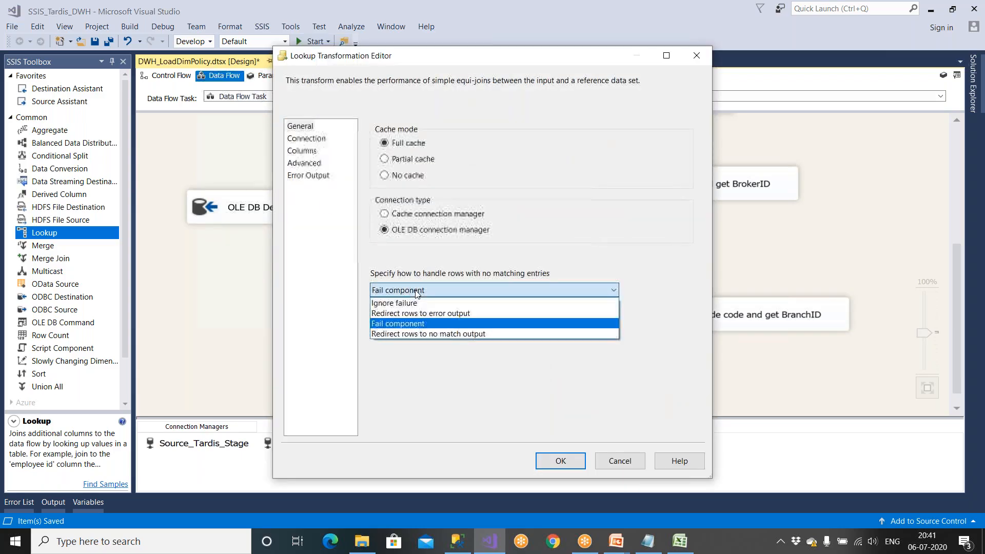
click(426, 333)
click(313, 139)
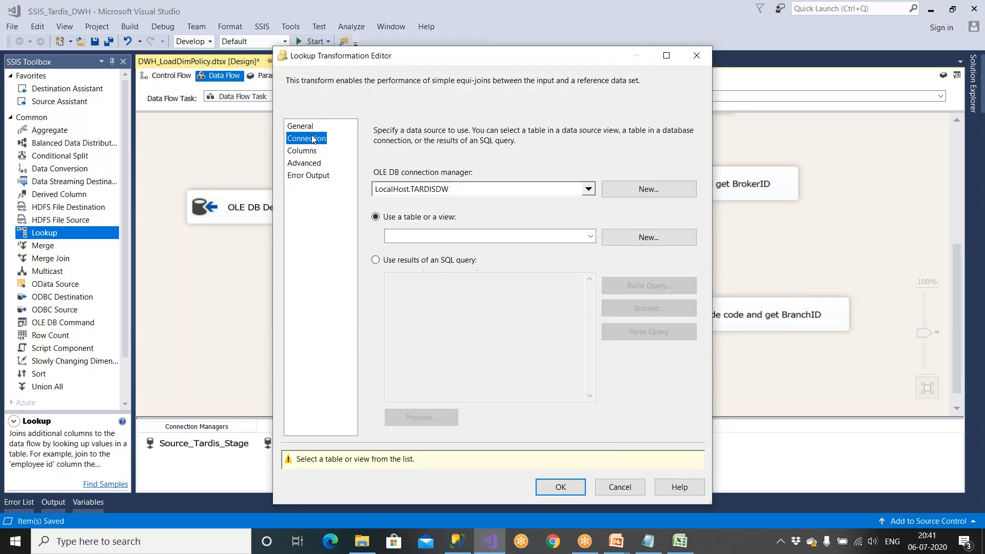
click(435, 240)
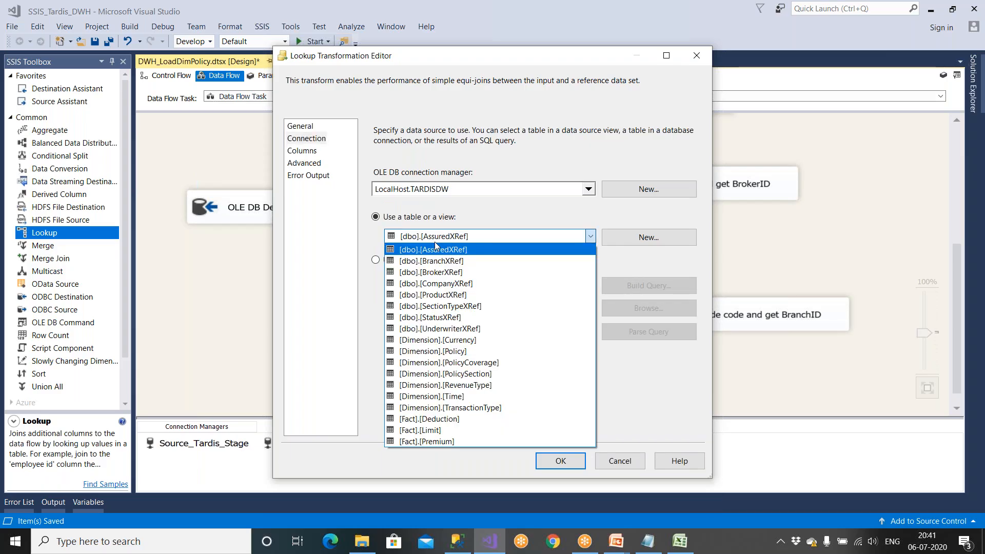
click(441, 284)
Step: Show the lookup's column mapping in a maximized editor and enlarge the input and lookup column lists so their names are readable
click(311, 154)
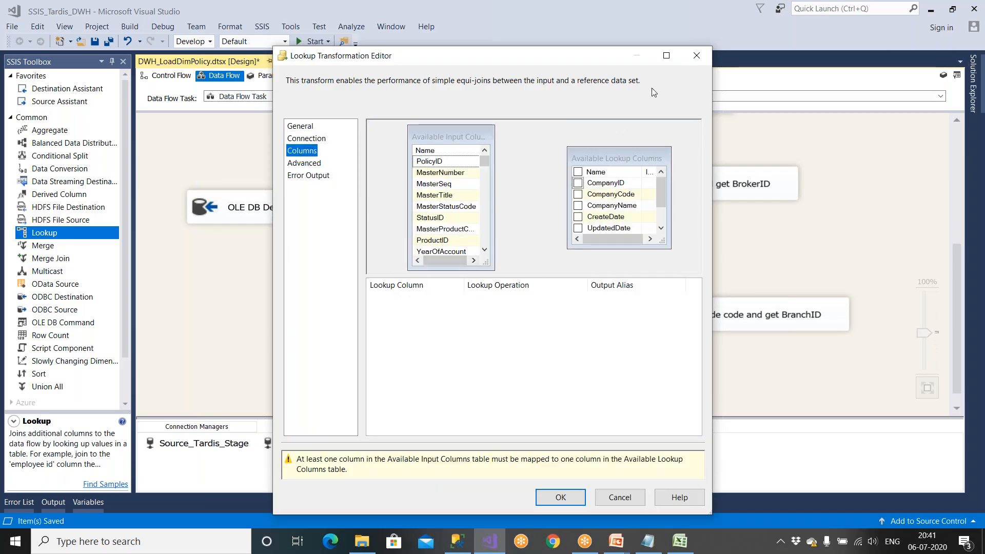
click(666, 56)
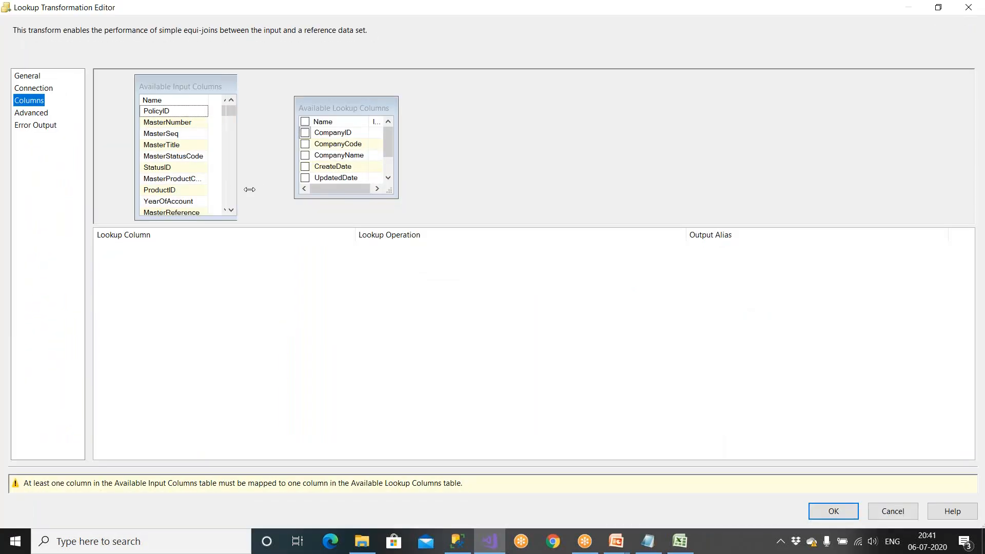
click(226, 104)
drag(226, 104, 237, 103)
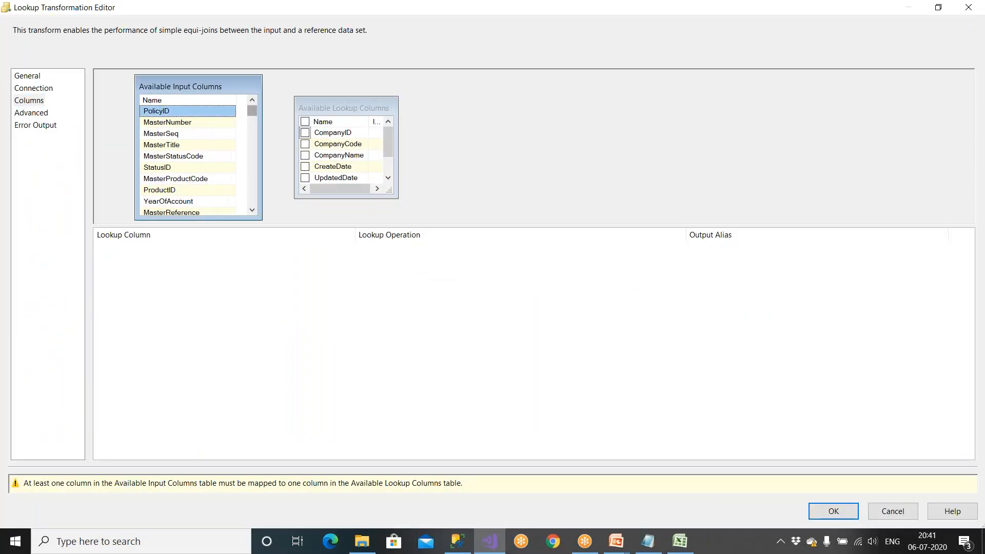
drag(373, 104, 535, 112)
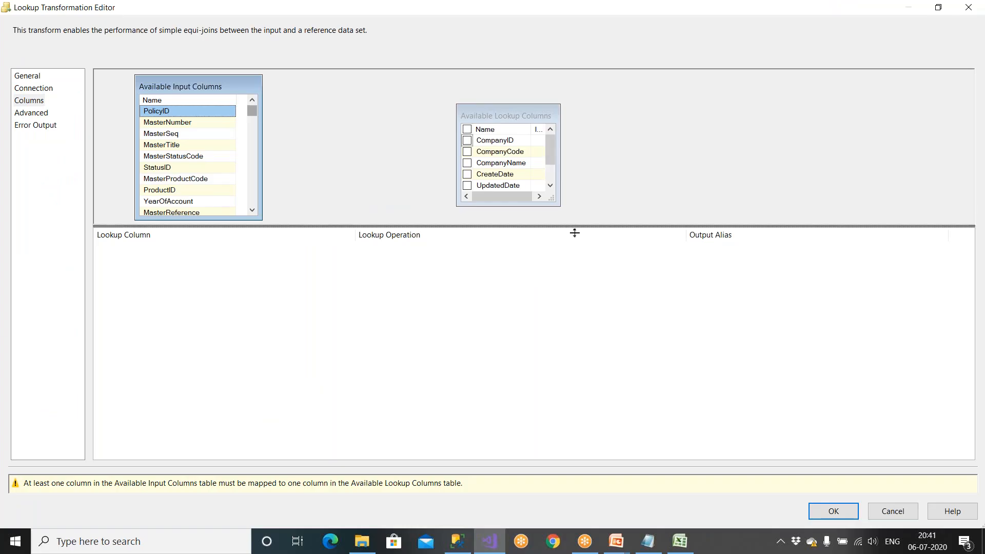
drag(572, 226, 573, 359)
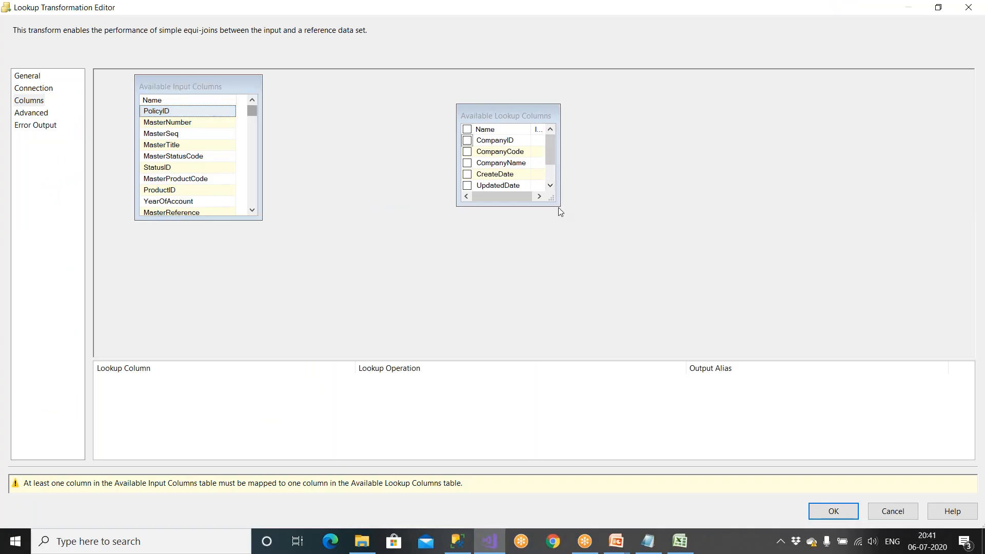
drag(553, 199, 629, 292)
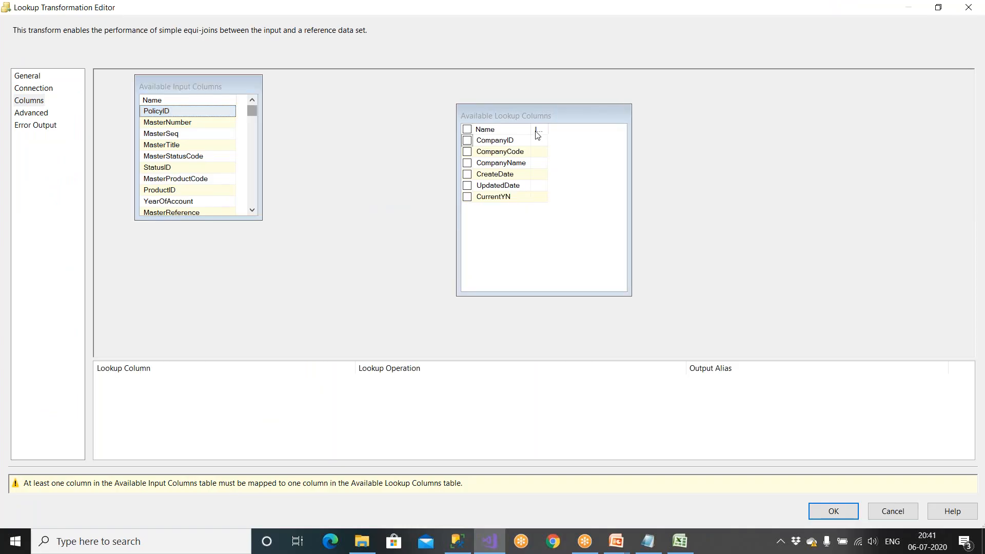
drag(531, 129, 569, 131)
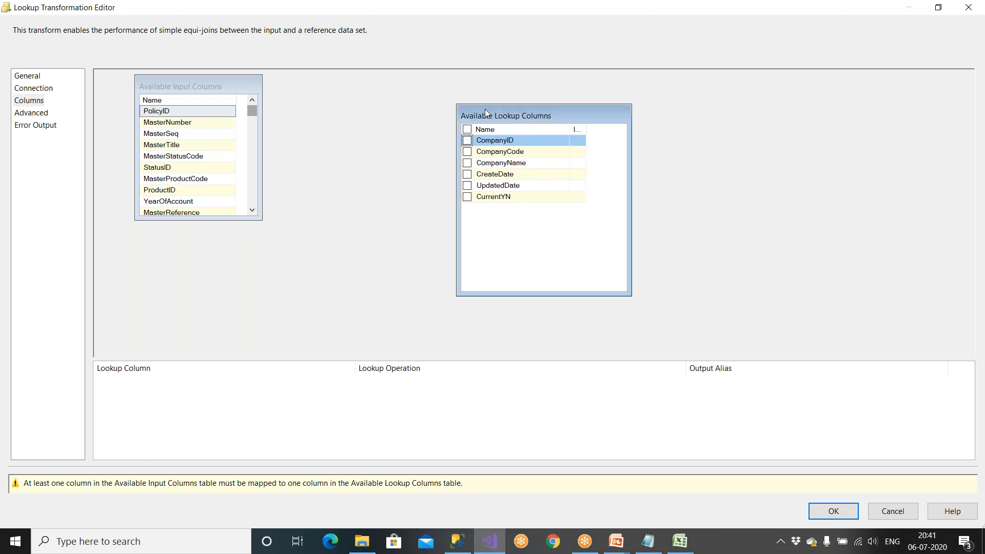
drag(485, 109, 466, 89)
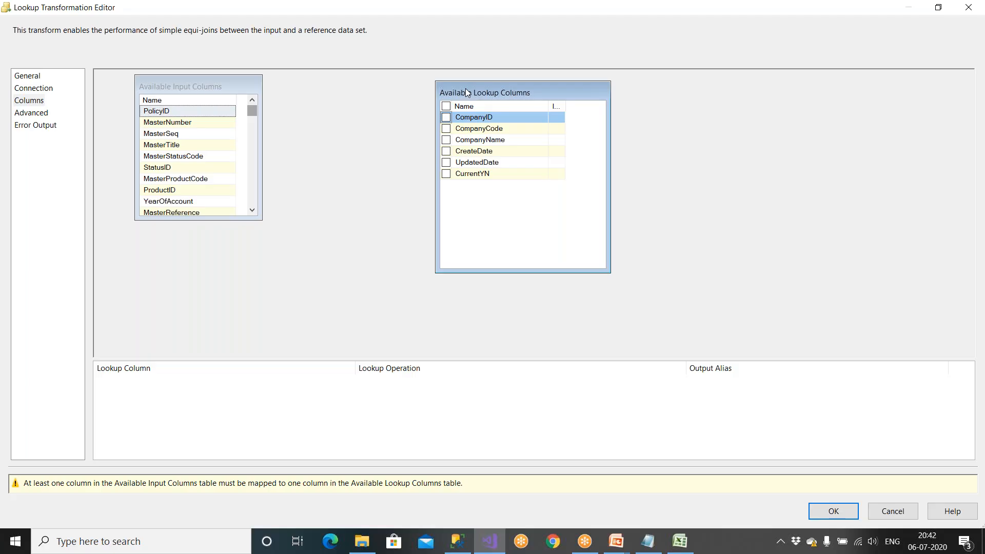
drag(257, 217, 296, 354)
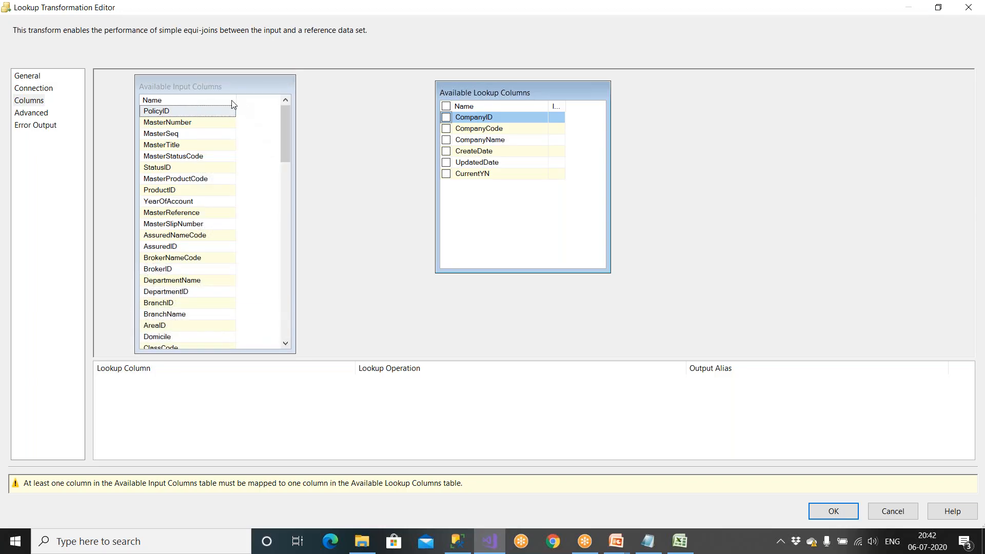
drag(236, 104, 245, 104)
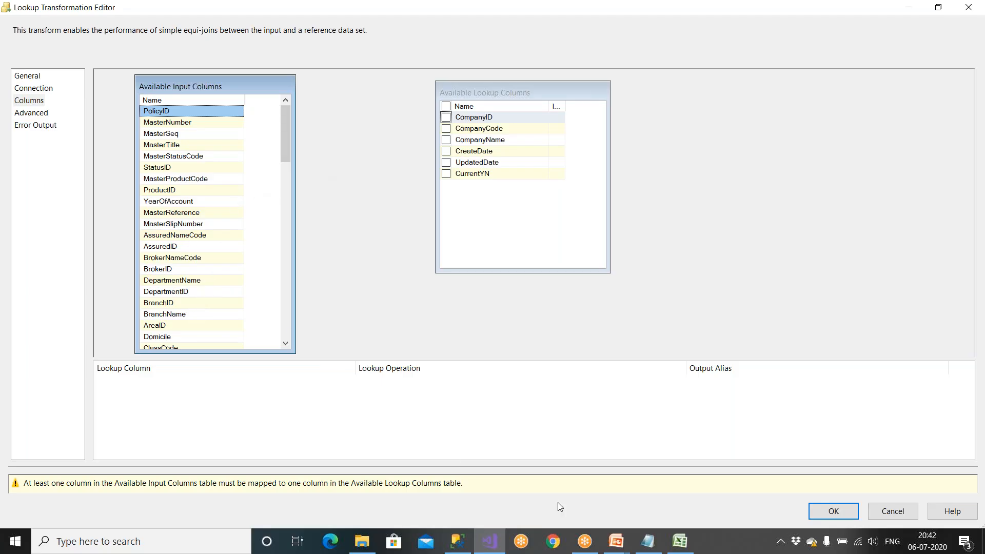
Step: Switch to the Excel mapping document and check the source column name for the CompanyID row
click(680, 545)
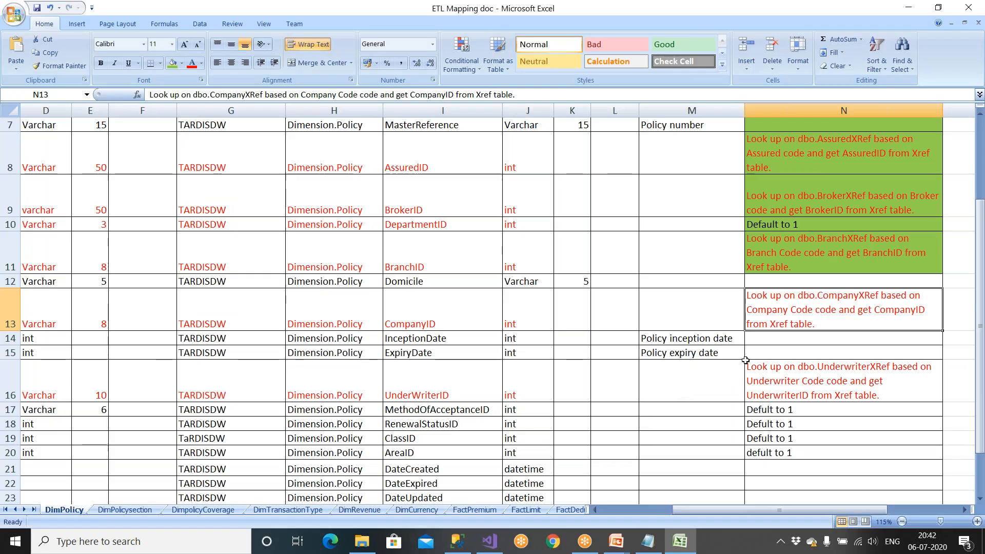
click(728, 318)
key(Left)
key(Left)
key(Left)
key(Left)
key(Left)
key(Left)
key(Left)
key(Left)
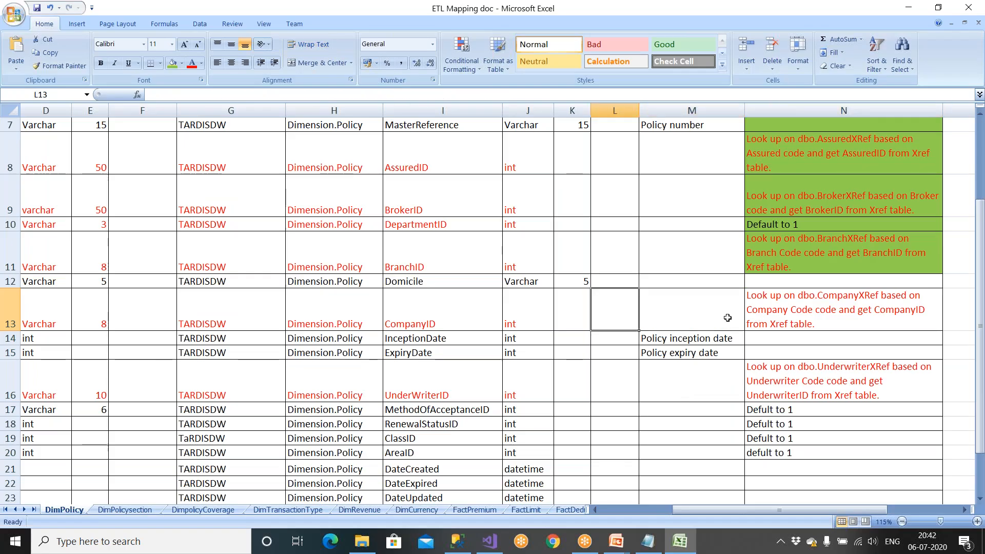
key(Left)
key(Left)
key(Left)
key(Right)
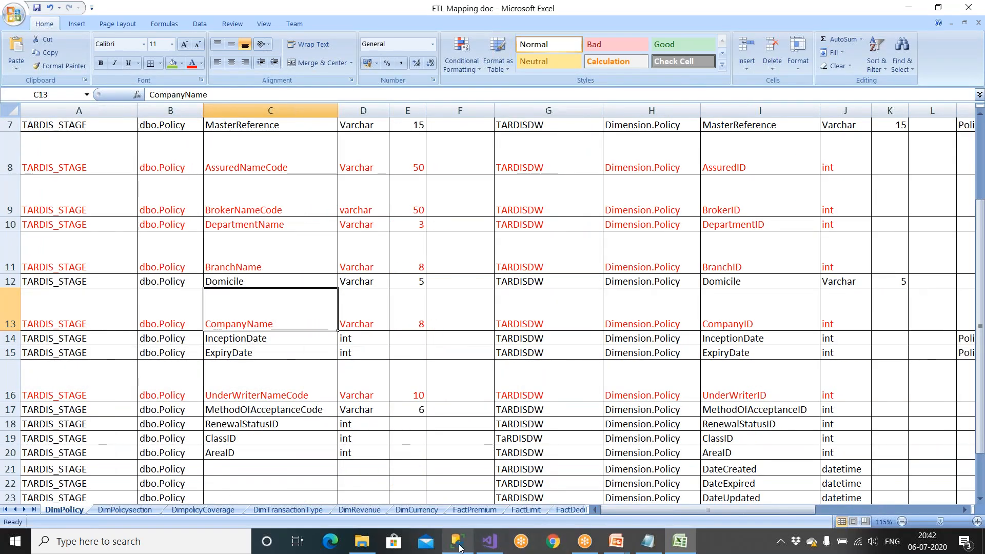
Step: Back in the Visual Studio lookup editor, map the input column CompanyName to the lookup column CompanyCode
click(489, 545)
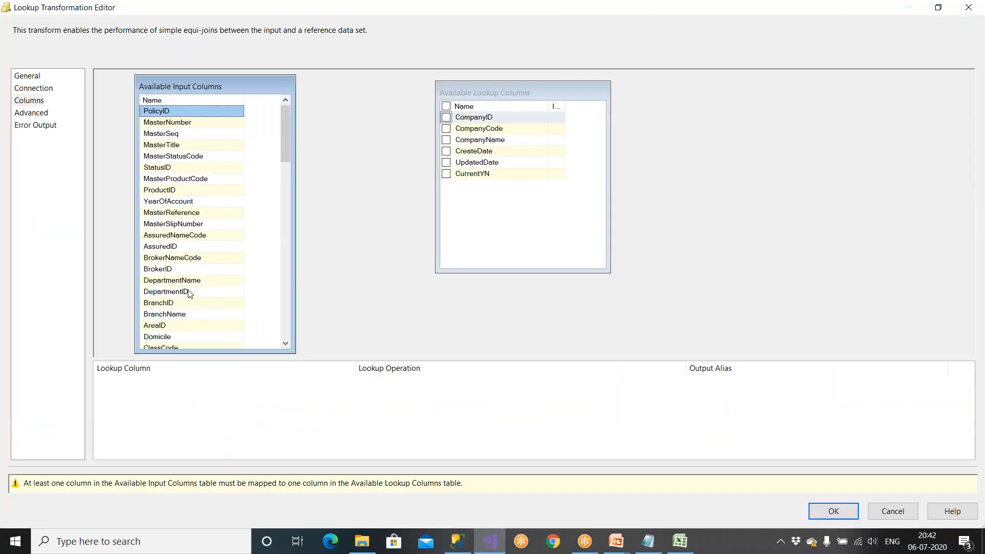
click(167, 156)
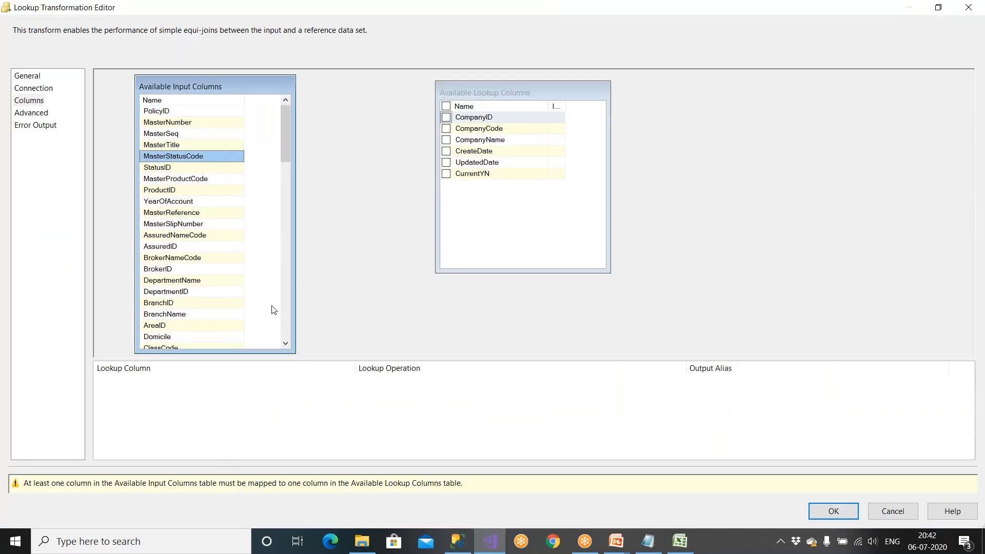
click(285, 344)
scroll(285, 344, down, 9)
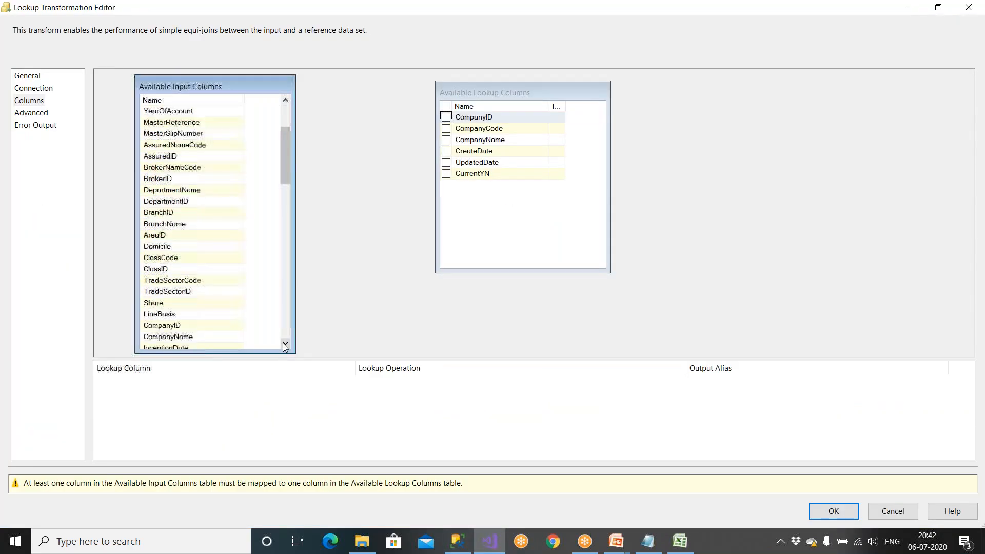
drag(200, 307, 476, 132)
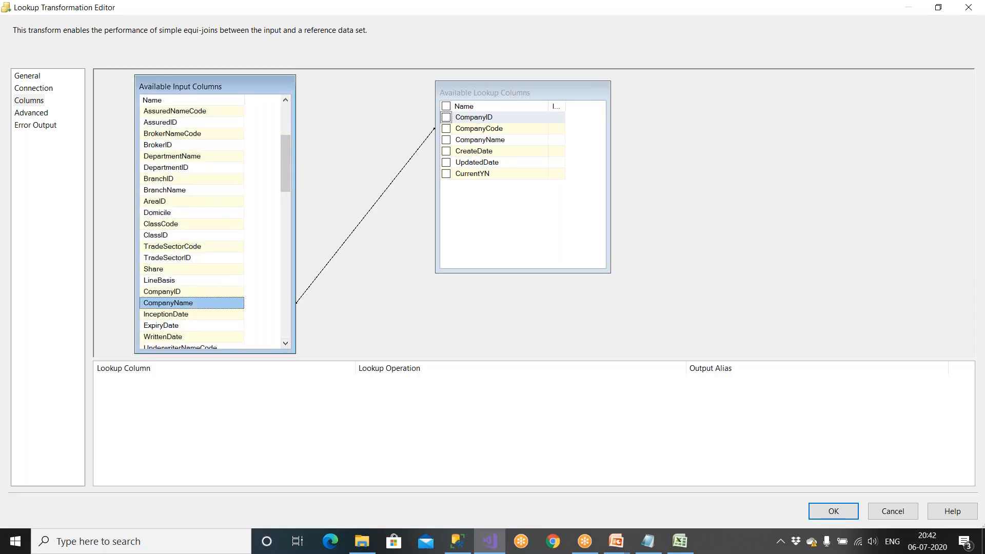
Step: Return CompanyID as a new lookup column, and review and accept the CompanyName to CompanyCode relationship
right_click(380, 144)
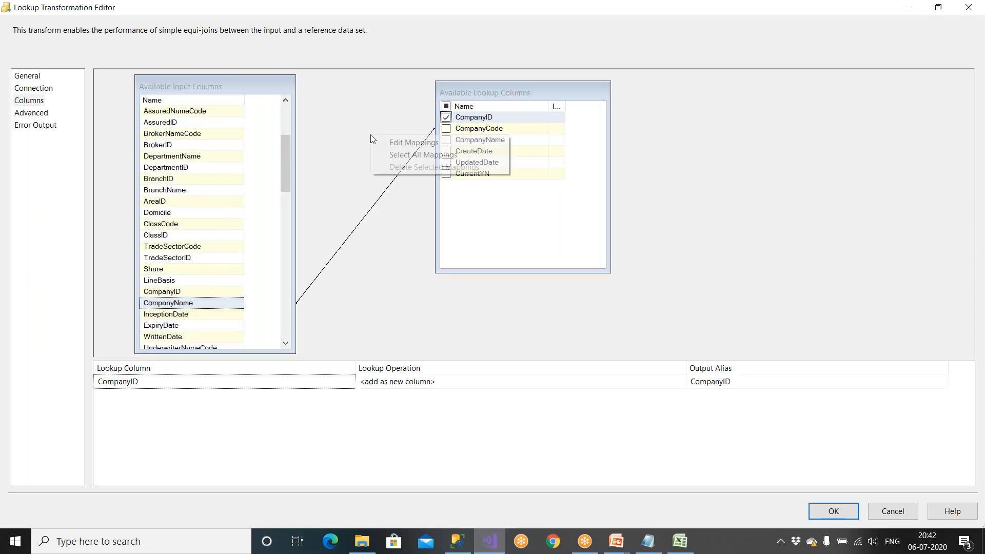
click(405, 143)
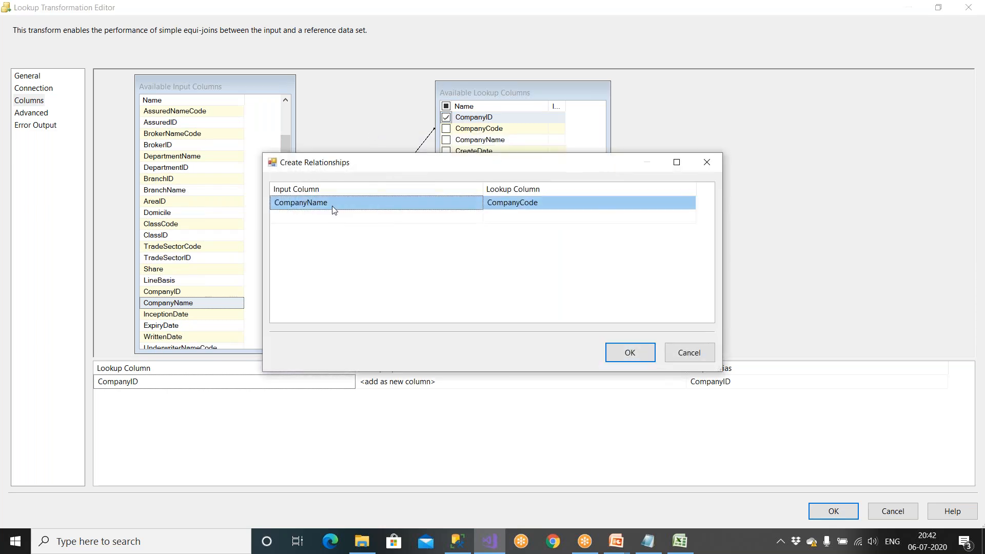
click(512, 203)
click(468, 238)
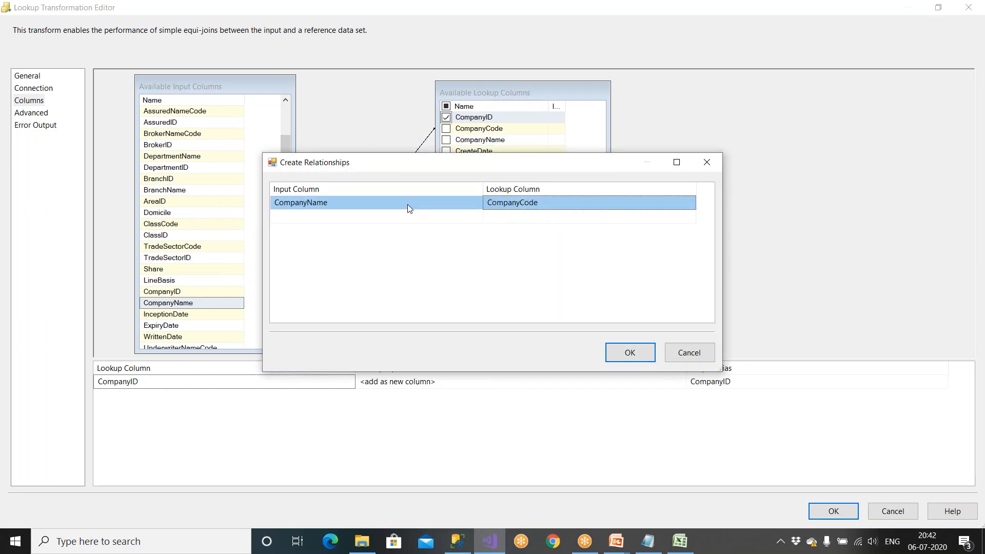
click(648, 357)
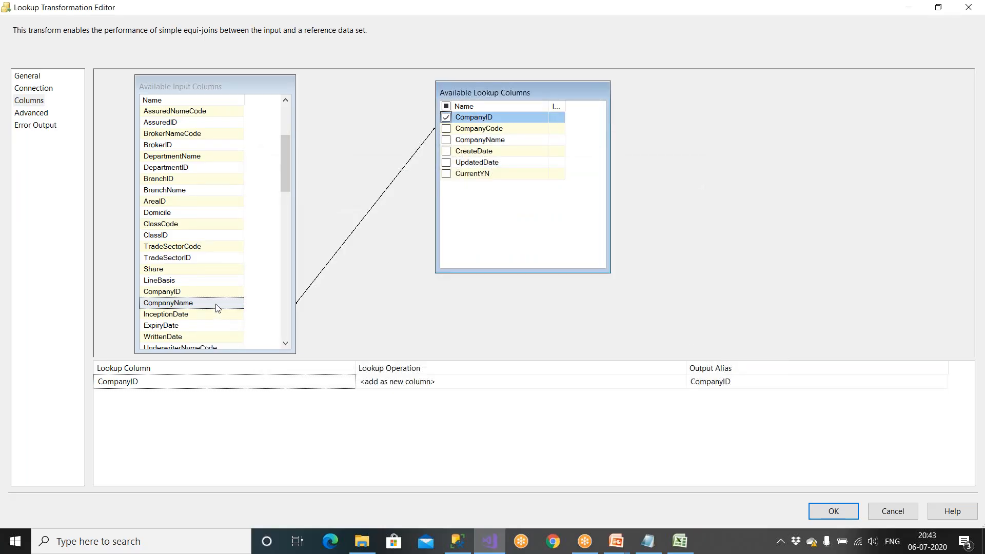
Step: Edit the output alias of the CompanyID lookup column and accept the lookup settings
mouse_move(218, 308)
mouse_move(489, 129)
click(742, 384)
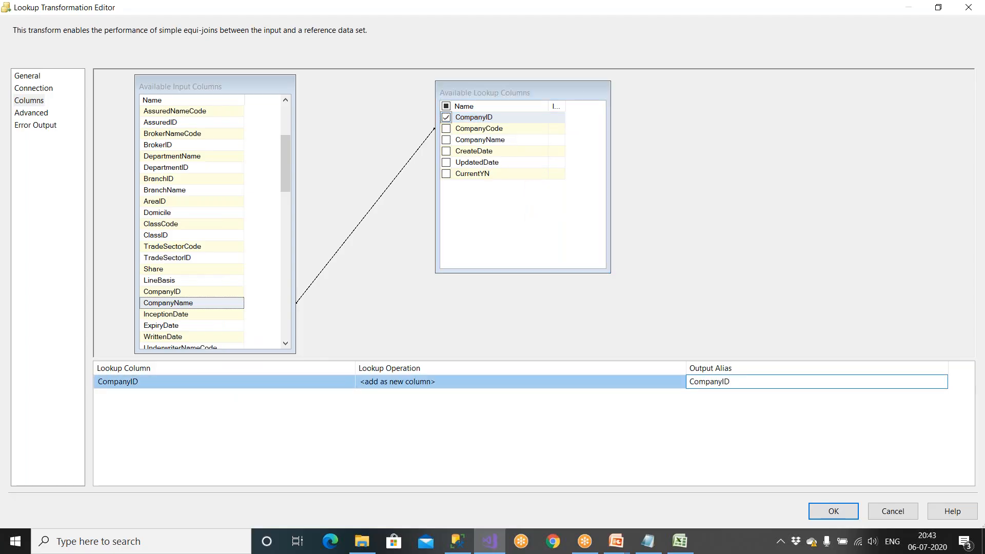
key(BackSpace)
key(BackSpace)
click(828, 517)
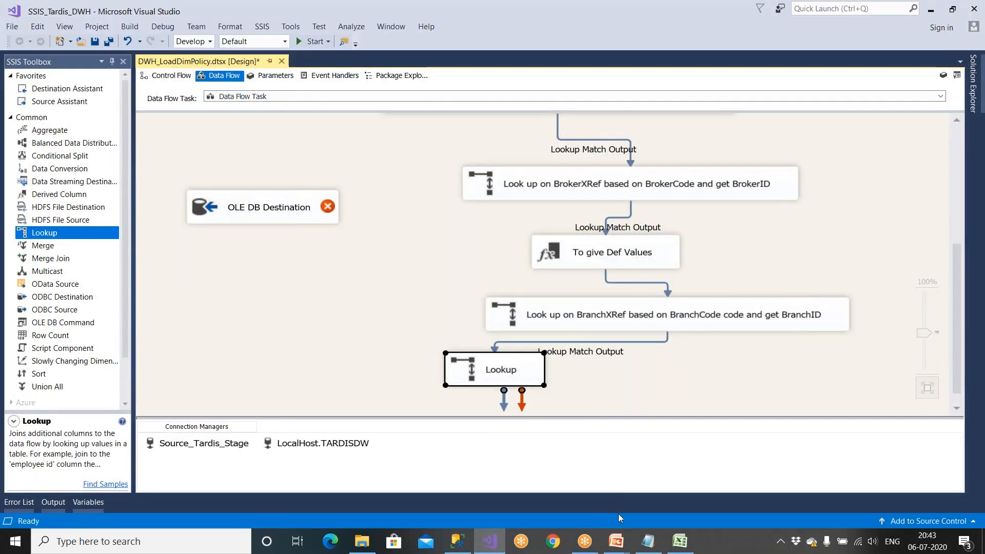
Step: Rename the new Lookup as Look up on CompanyXRef based on CompanyCode and get CompanyID, using the phrase selected in Notepad
click(649, 542)
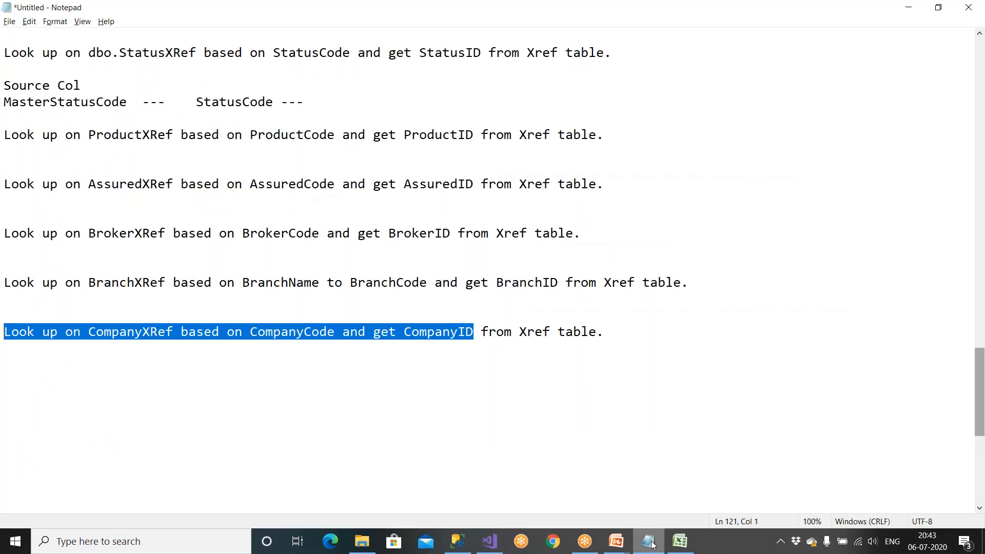
click(489, 541)
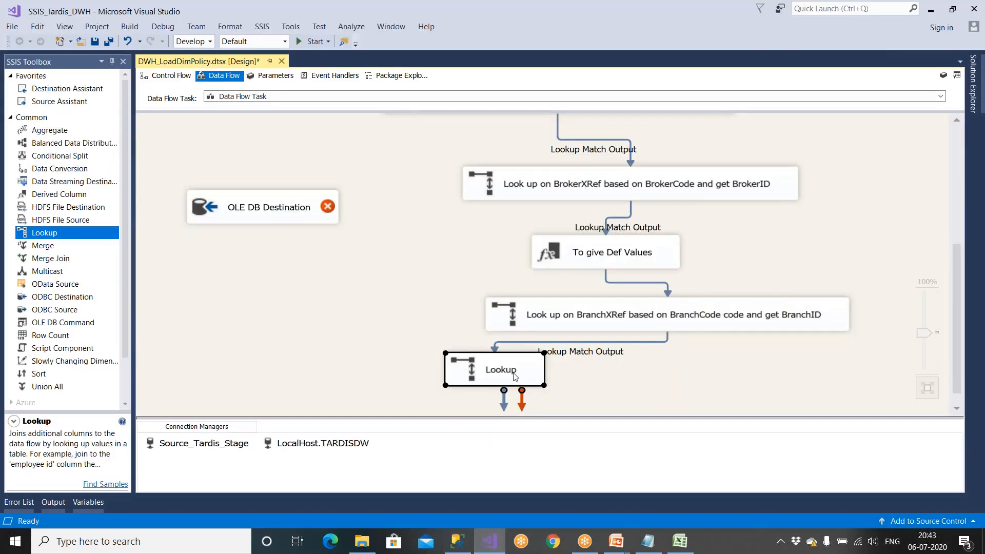
right_click(514, 377)
click(541, 348)
text(Look up on CompanyXRef based on CompanyCode and get CompanyID)
click(867, 385)
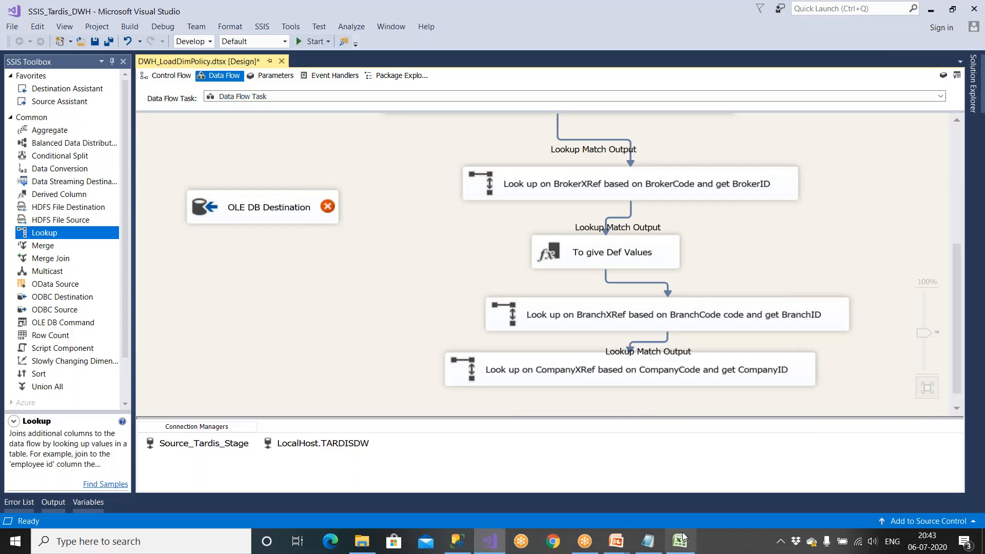
Step: In the Excel mapping document, fill the CompanyID row's CompanyXRef rule cell with green
click(681, 539)
drag(806, 512, 872, 512)
click(688, 310)
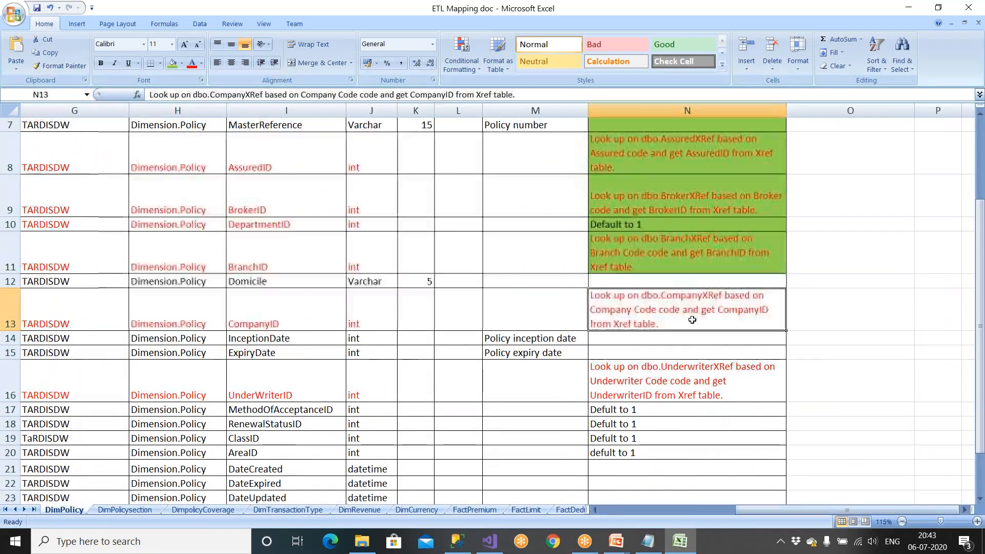
click(173, 62)
Step: Copy the UnderwriterXRef lookup rule from the UnderWriterID row
drag(667, 338, 641, 354)
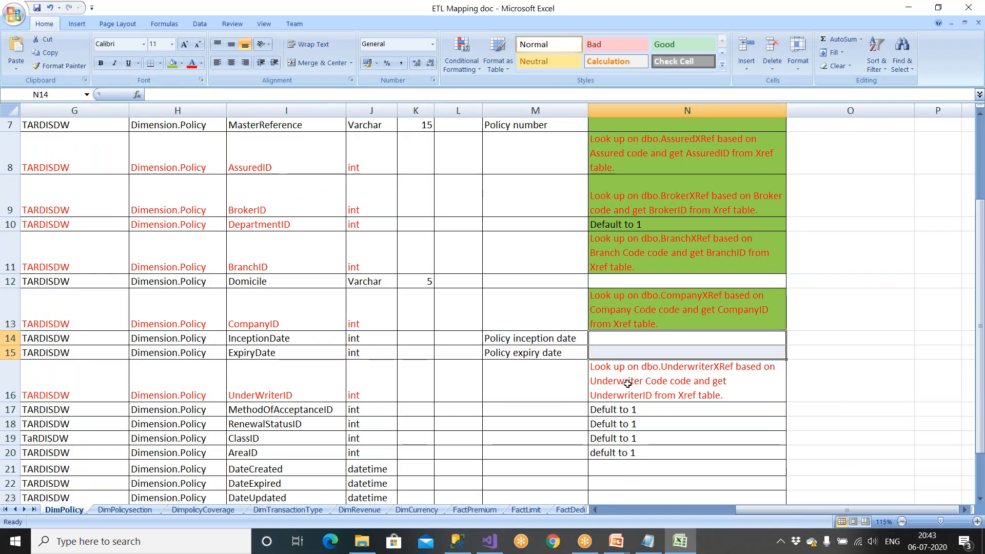
click(628, 383)
right_click(627, 385)
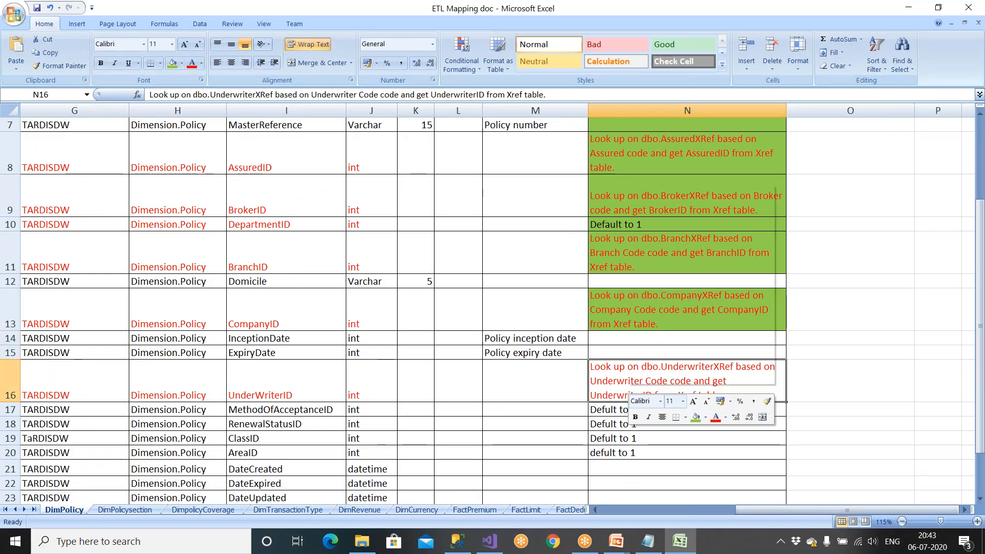
click(658, 207)
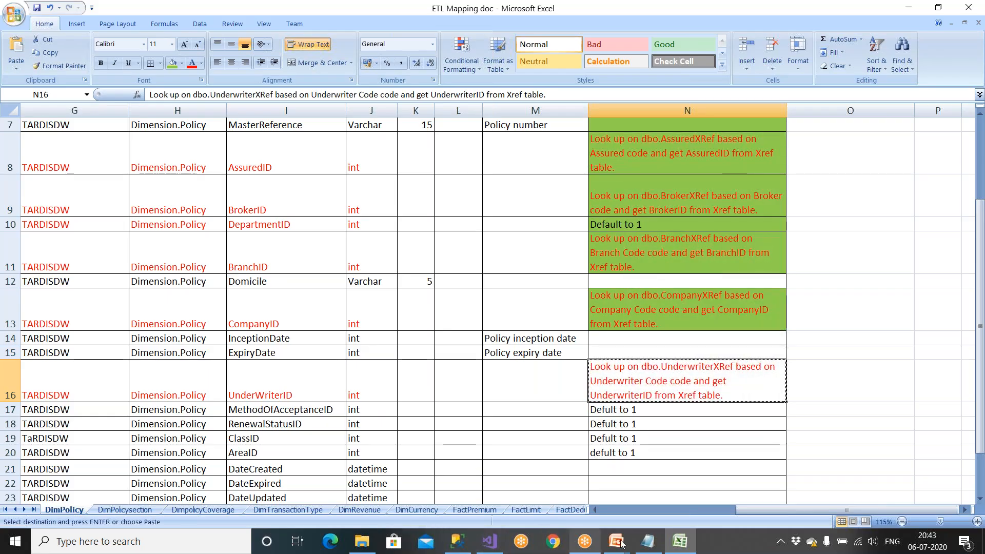
Step: Switch to Notepad and paste the copied UnderwriterXRef lookup rule below the CompanyXRef line
click(647, 541)
click(618, 332)
key(Return)
key(Return)
key(ctrl+v)
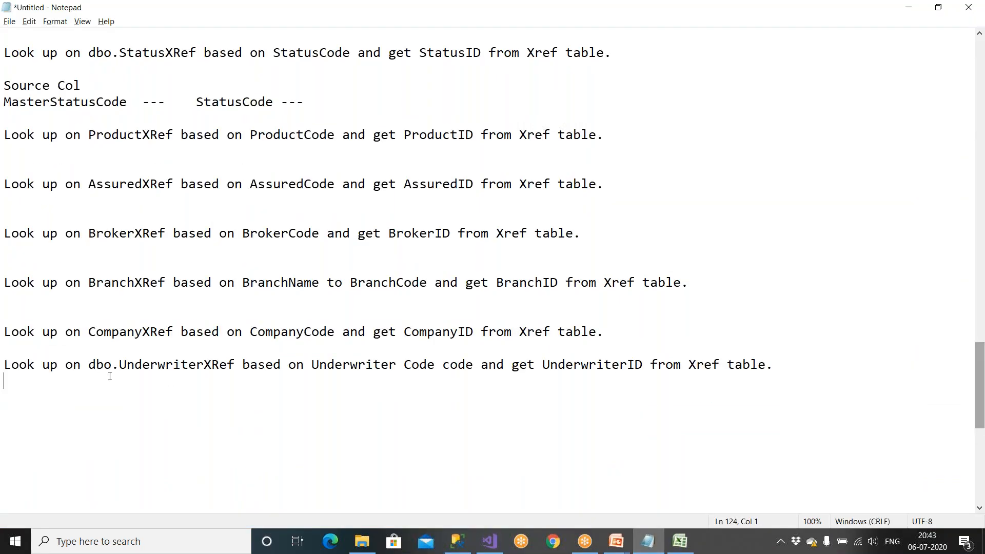
Step: Edit the pasted rule to start with Look up on UnderwriterXRef based on UnderwriterCode and get UnderwriterID, removing dbo. and the extra word code
key(BackSpace)
key(BackSpace)
key(BackSpace)
key(BackSpace)
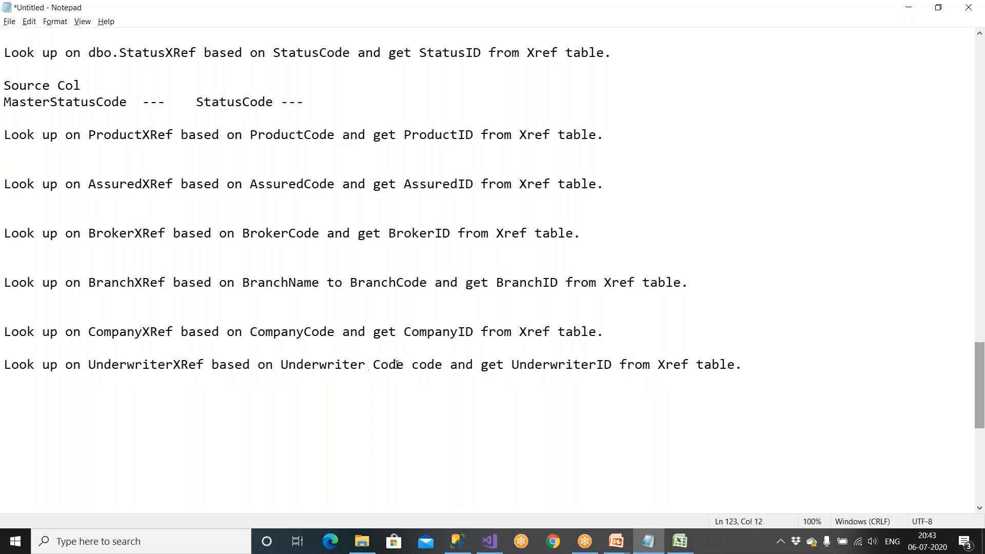
key(BackSpace)
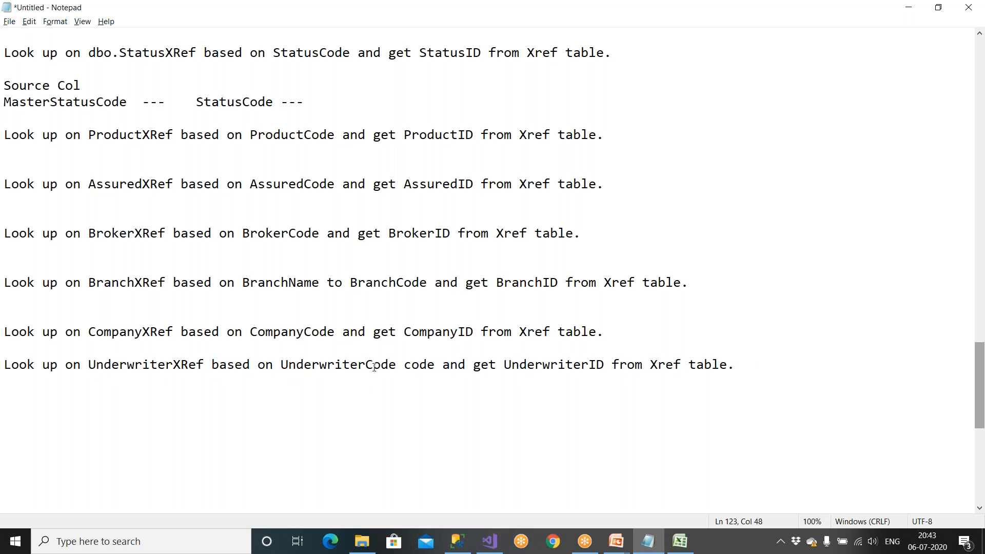
key(Delete)
key(Delete)
key(Delete)
key(Delete)
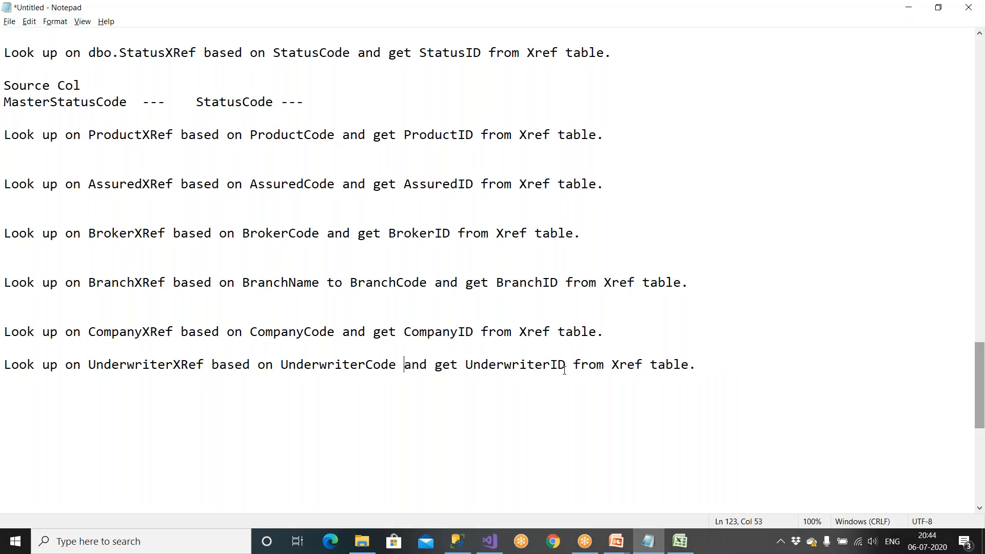
Step: In Visual Studio, add a Lookup below the CompanyXRef lookup and name it Look up on UnderwriterXRef based on UnderwriterCode and get UnderwriterID
drag(564, 364, 5, 365)
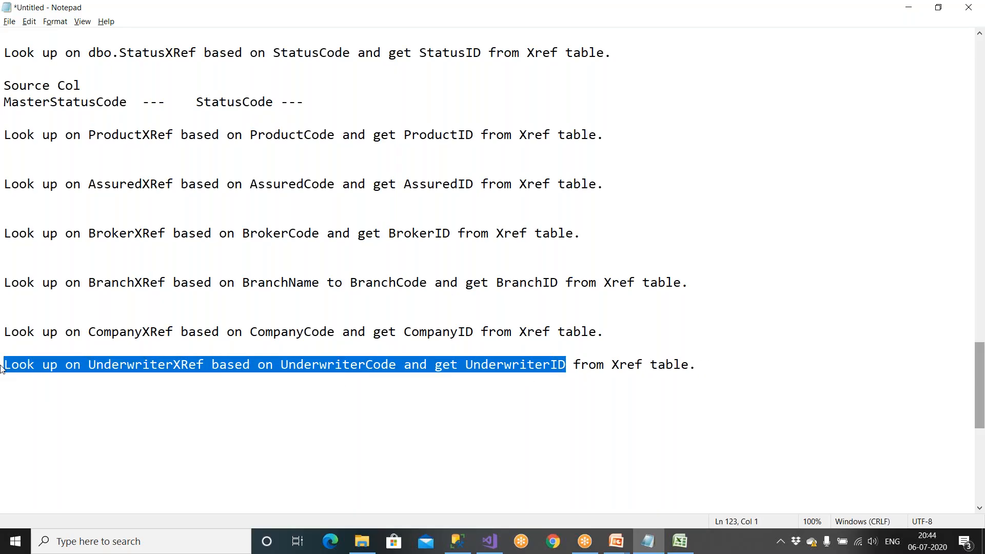
click(489, 541)
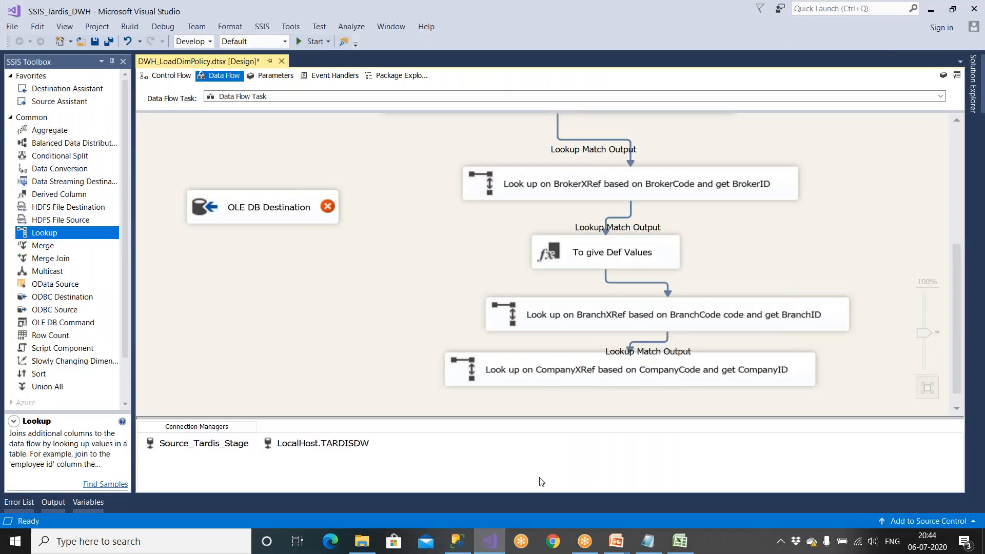
scroll(630, 406, down, 1)
drag(85, 240, 418, 398)
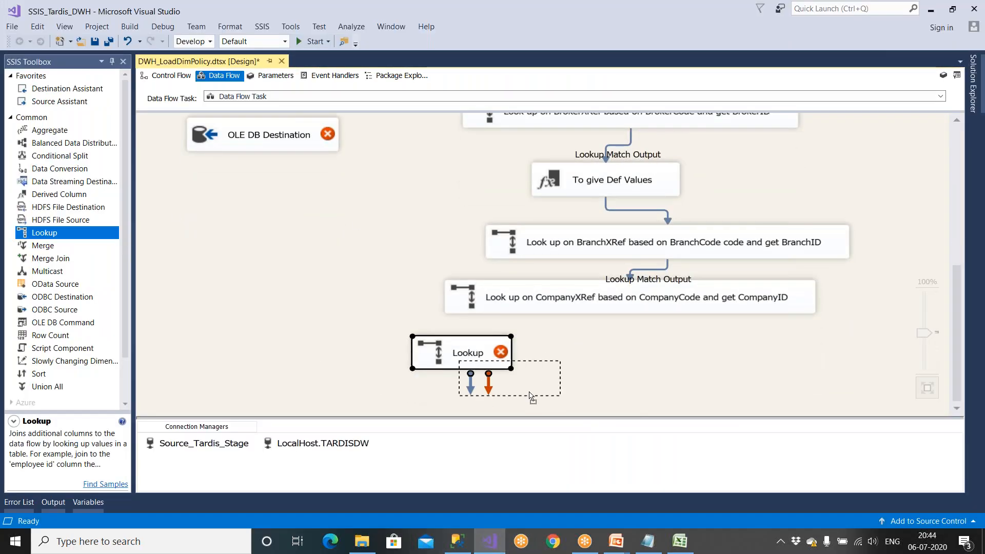
drag(530, 393, 538, 397)
scroll(599, 292, down, 1)
key(F2)
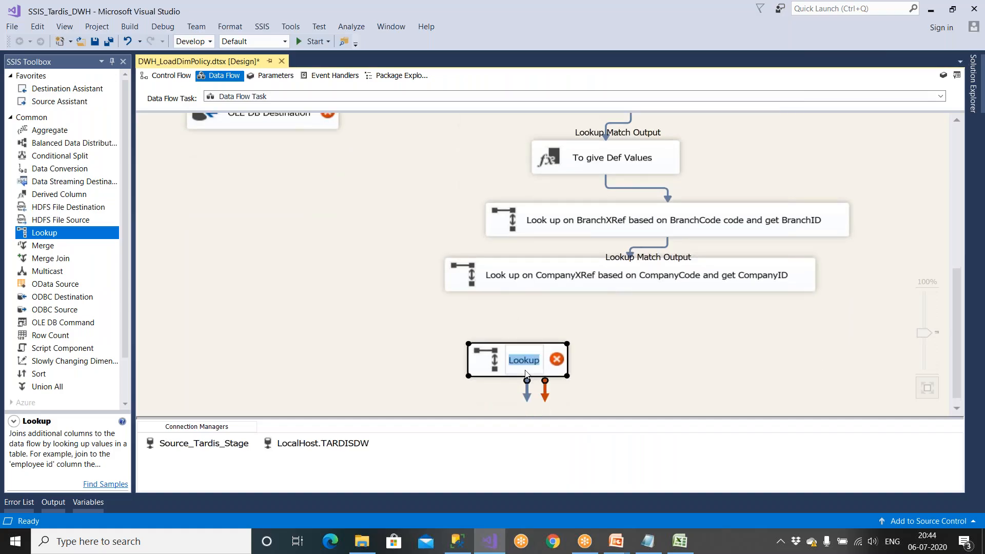
key(ctrl+v)
Step: Connect the CompanyXRef lookup's Lookup Match Output to the UnderwriterXRef lookup
click(649, 288)
drag(638, 307, 642, 359)
click(418, 271)
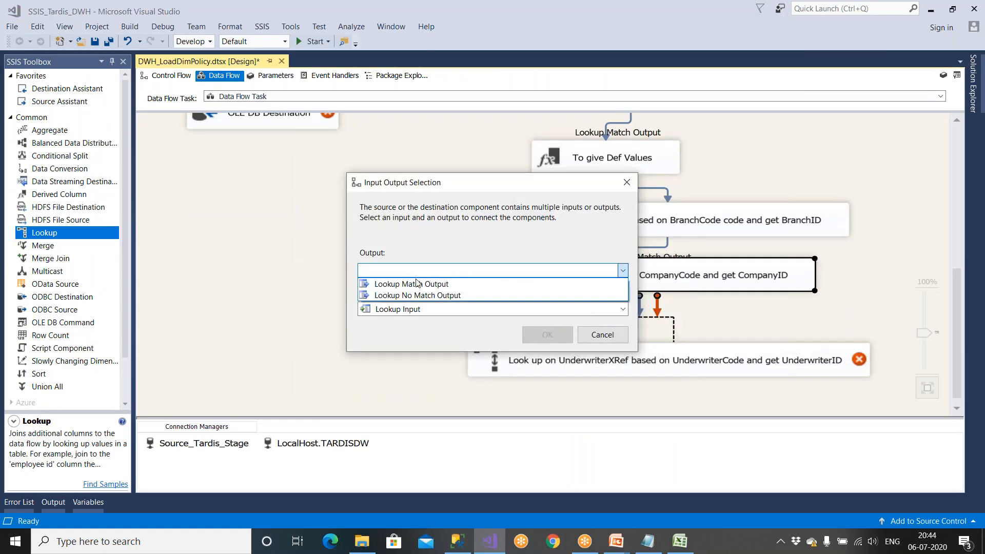
click(411, 283)
click(535, 337)
Step: Set the UnderwriterXRef lookup to redirect rows to no match output and use the [dbo].[UnderwriterXRef] table
click(573, 366)
double_click(573, 366)
click(494, 290)
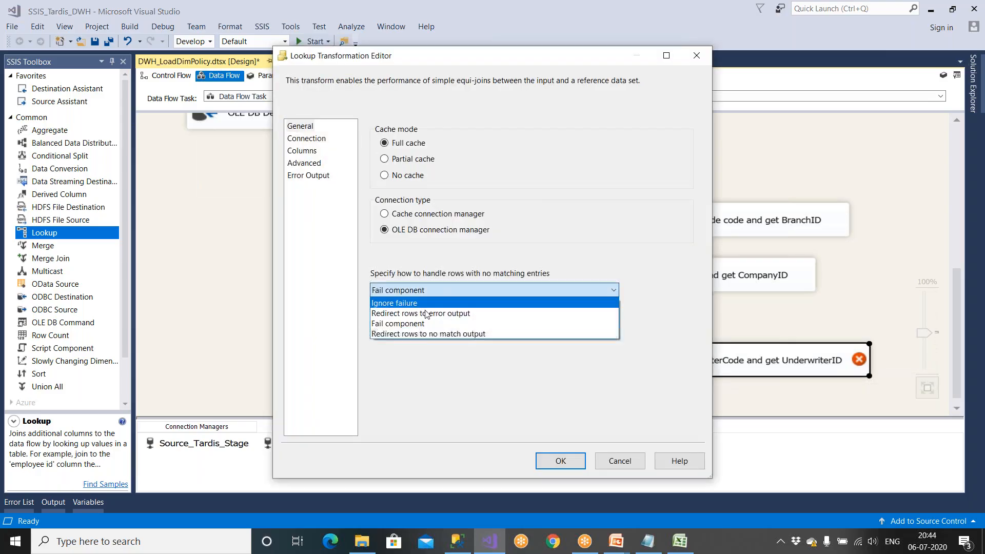
click(411, 335)
click(322, 141)
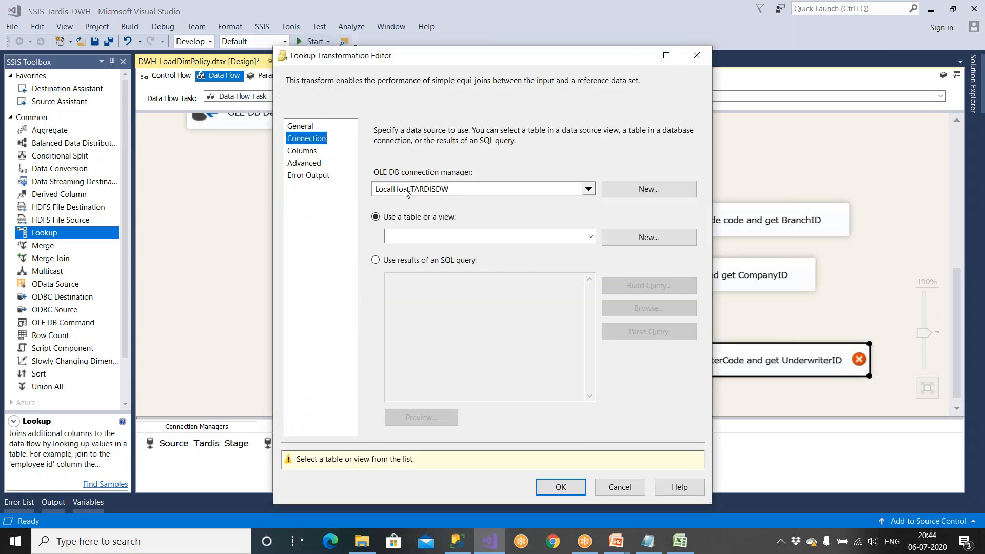
click(427, 234)
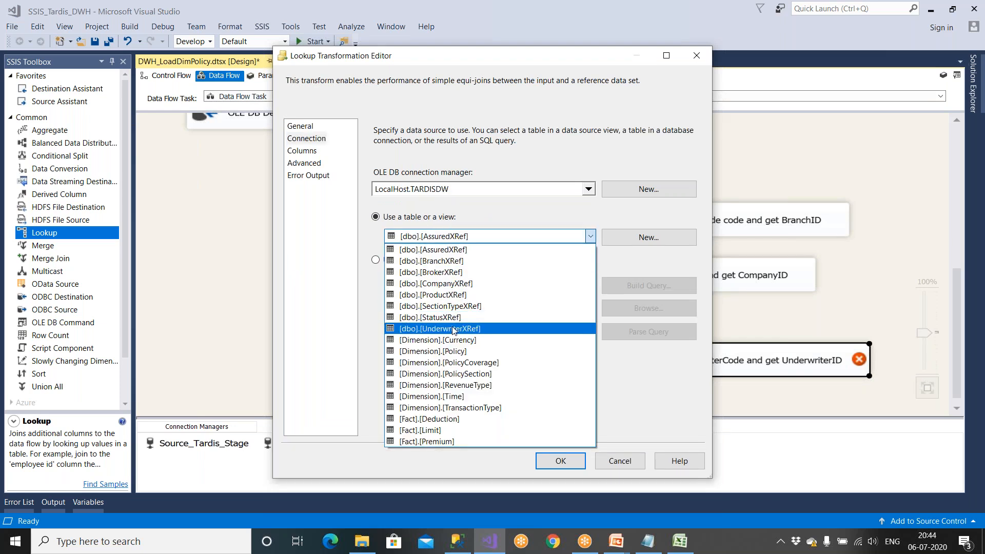
click(446, 328)
Step: Open the lookup's column mapping and check the match column in the Notepad rule for UnderwriterXRef
click(311, 152)
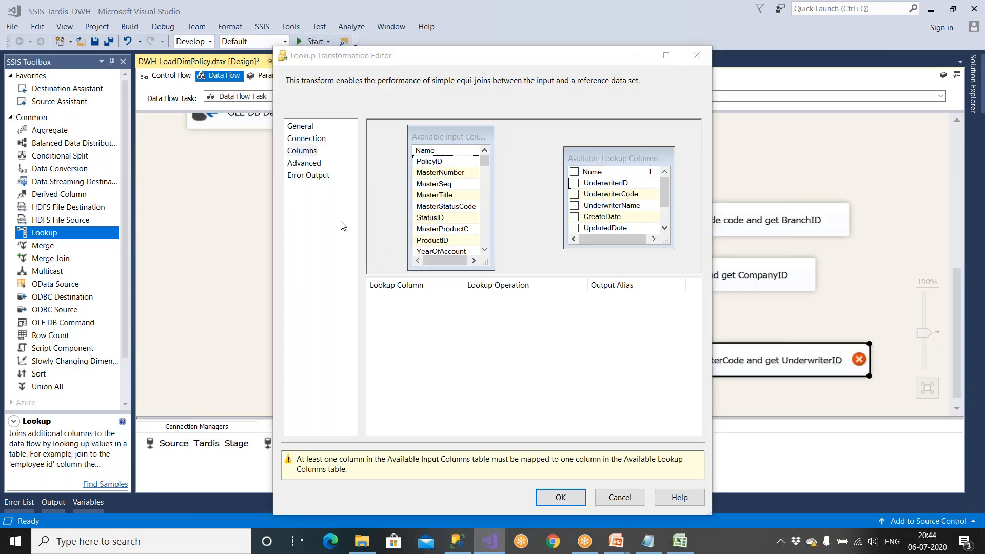
key(alt+Tab)
drag(364, 362, 395, 364)
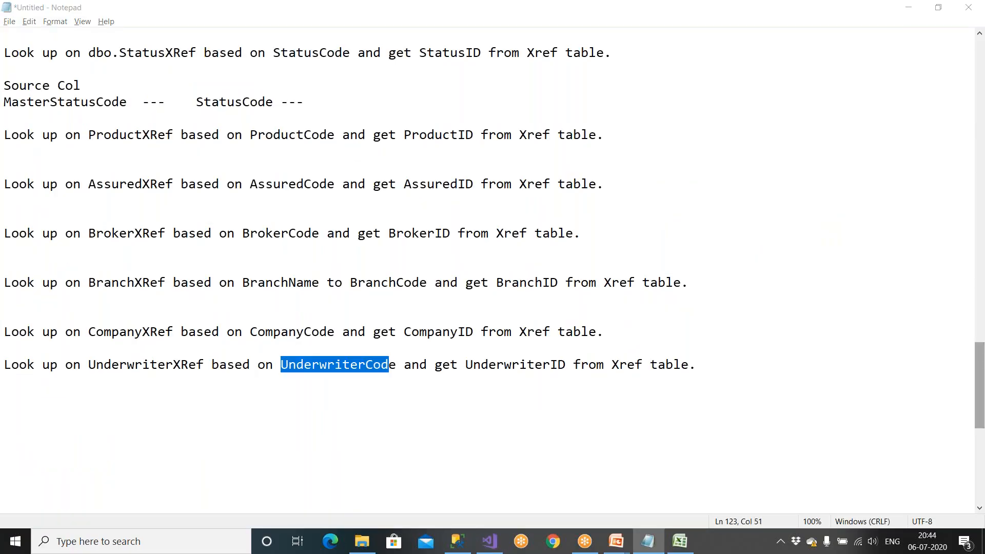
key(alt+Tab)
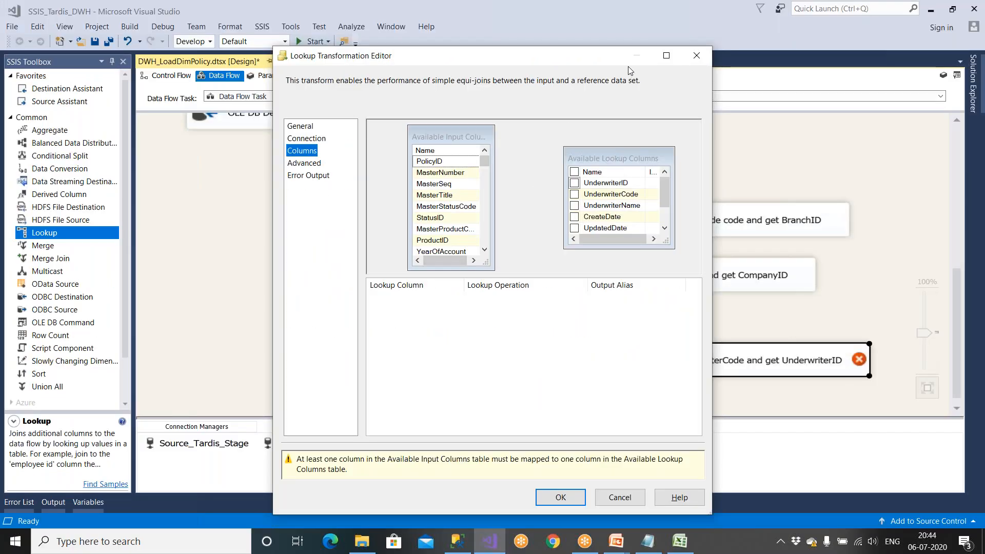
Step: Maximize the lookup editor and enlarge the input and lookup column lists so the full column names are readable
click(666, 55)
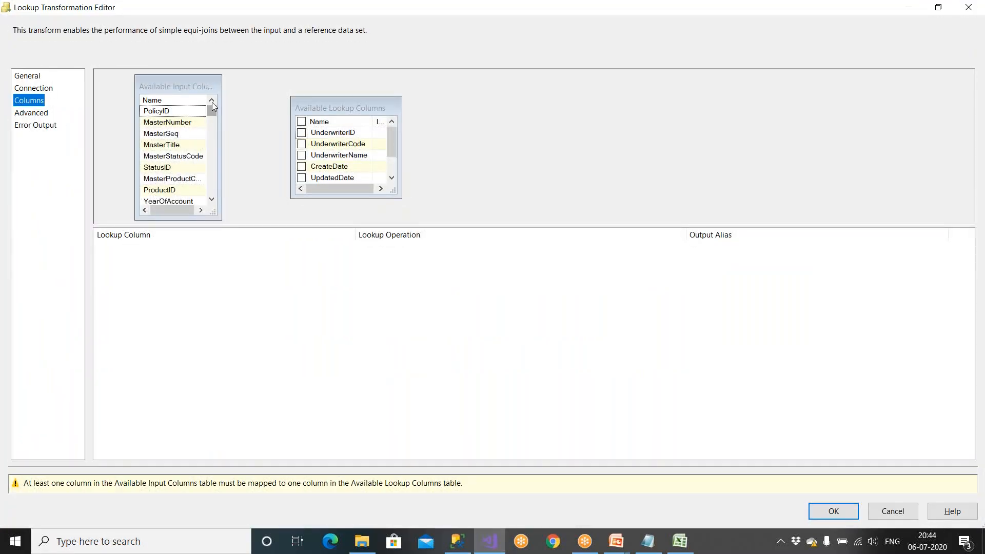
drag(235, 227, 236, 390)
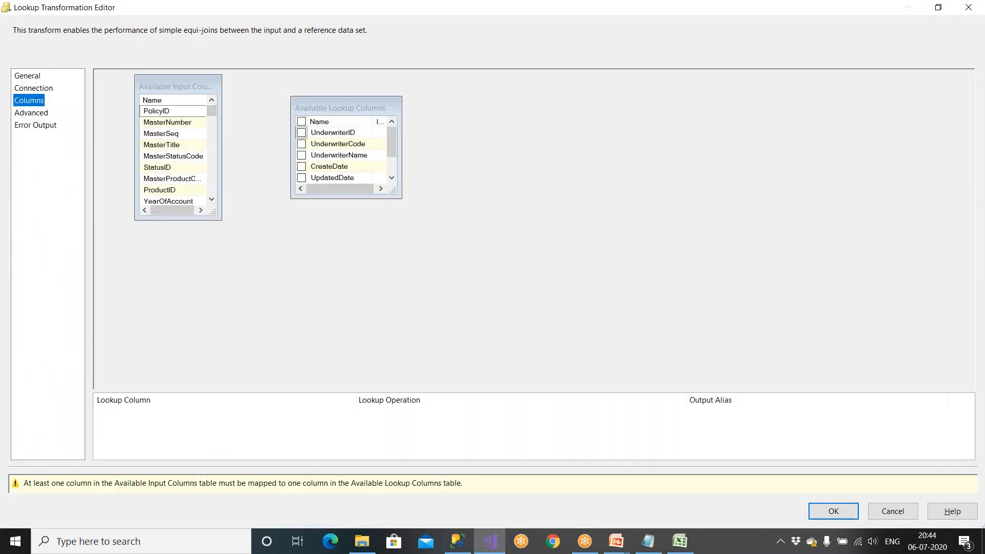
drag(217, 219, 286, 327)
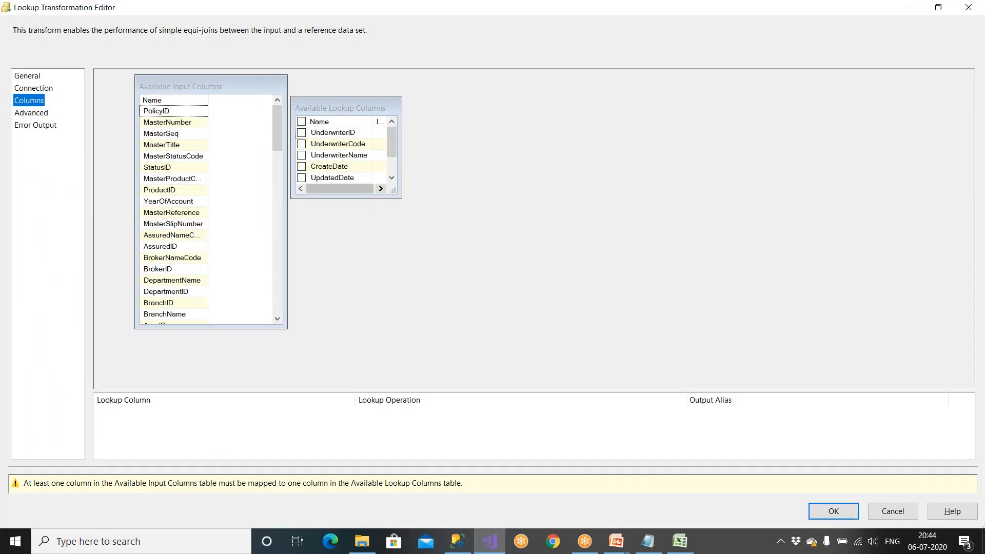
drag(399, 105, 456, 113)
drag(460, 203, 556, 317)
drag(436, 129, 470, 130)
drag(208, 100, 235, 100)
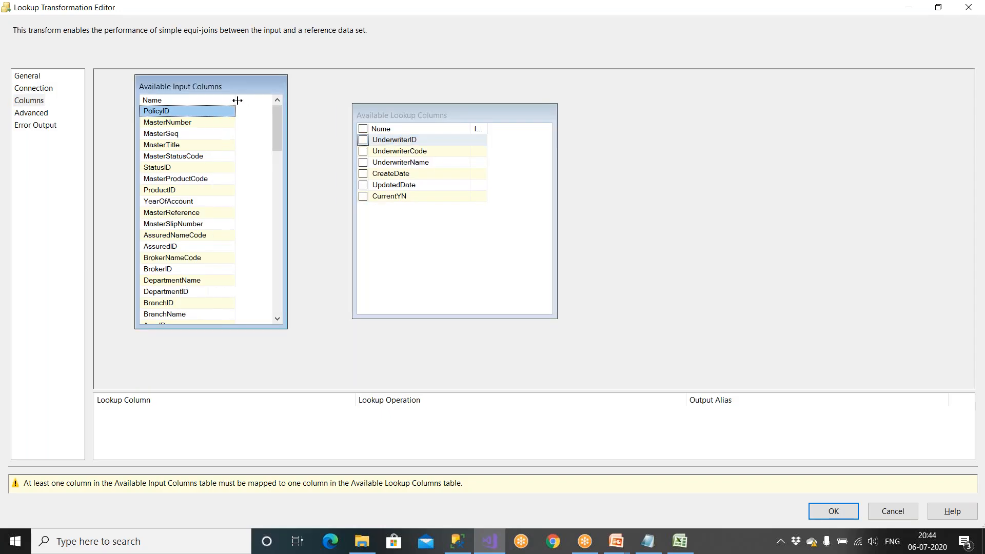
Step: Find UnderwriterNameCode among the input columns, compare it with the UnderwriterCode lookup column, and switch to the Excel mapping document
click(276, 321)
click(280, 322)
click(280, 322)
click(280, 321)
click(280, 322)
click(280, 321)
click(280, 322)
click(280, 319)
click(279, 318)
click(279, 318)
click(279, 318)
click(279, 318)
click(279, 318)
click(208, 284)
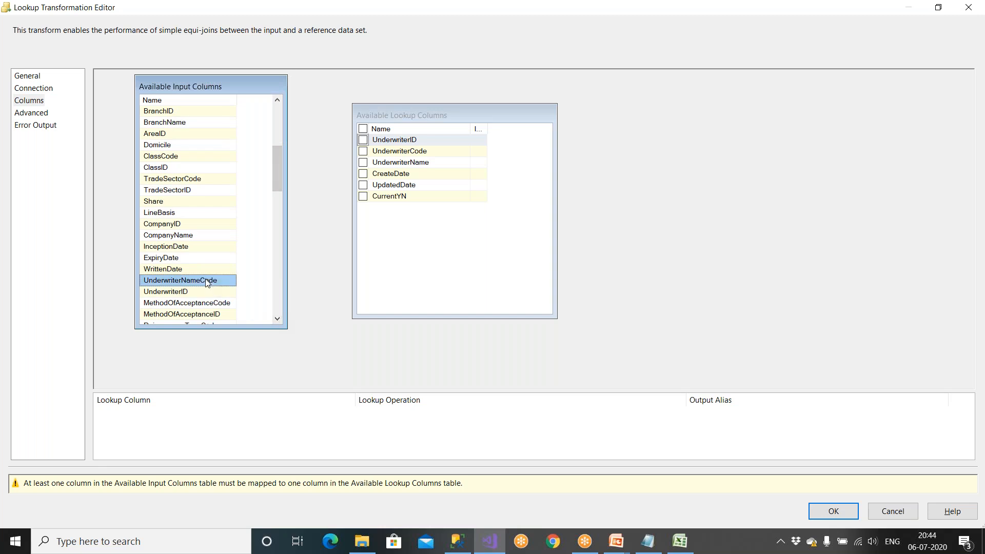
click(399, 152)
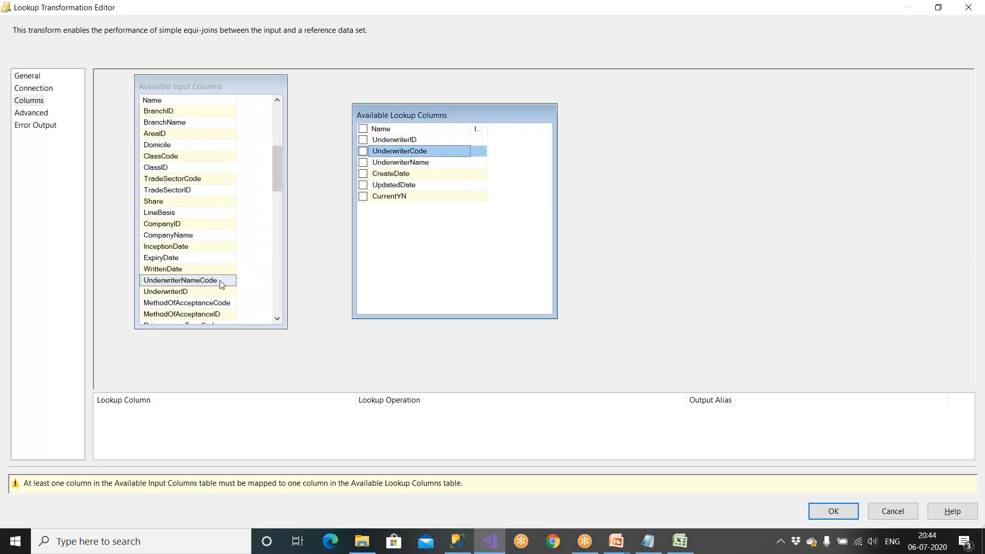
click(680, 541)
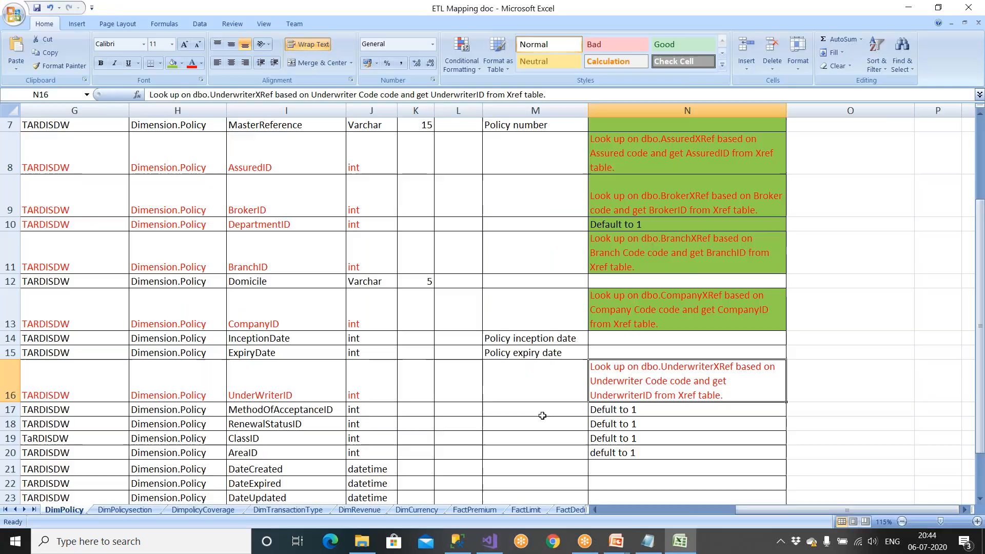
Step: Examine the source and target columns of the UnderWriterID row in the DimPolicy mapping sheet
key(Left)
key(Left)
key(Left)
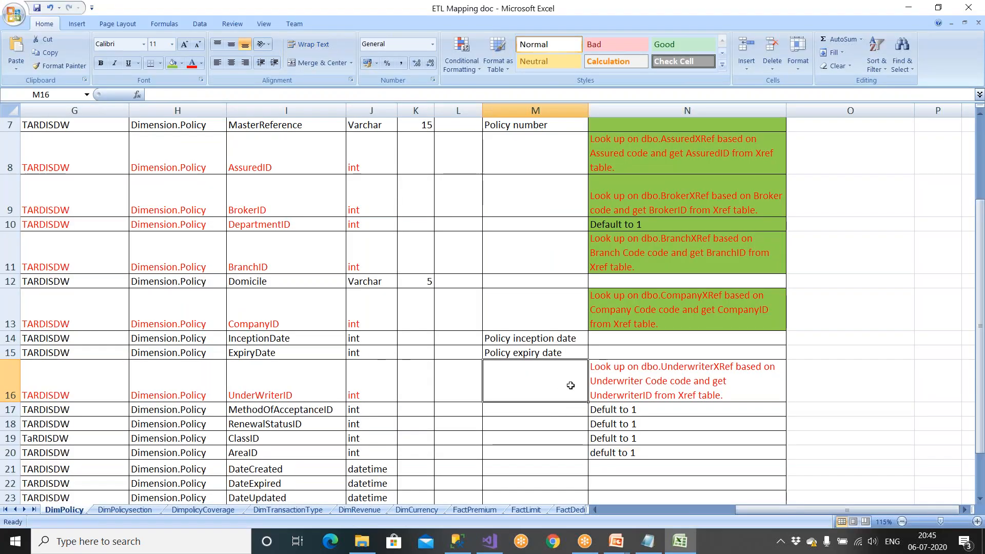
key(Left)
key(Left)
key(Left)
key(Left)
key(Left)
key(Left)
key(Left)
key(Left)
key(Left)
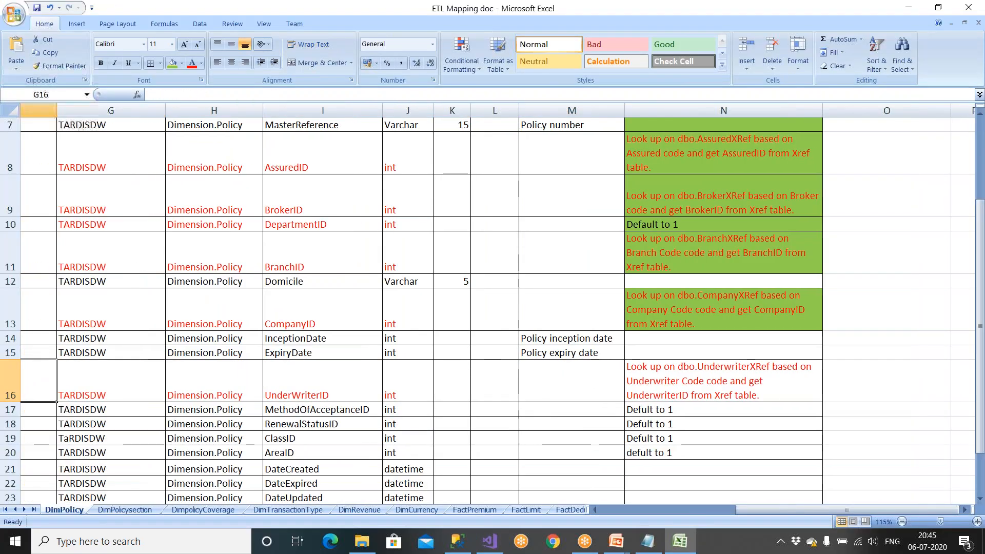
key(Right)
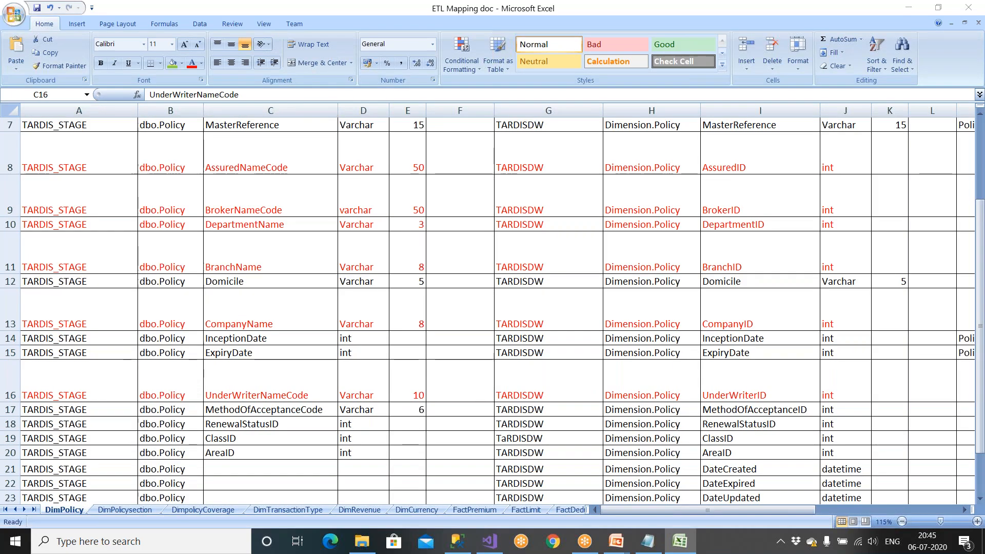
Step: In Visual Studio's Lookup editor, map UnderwriterNameCode to UnderwriterCode and return UnderwriterID as a new column aliased UnderwriterID_Lkp
key(alt+Tab)
drag(203, 284, 400, 152)
click(363, 140)
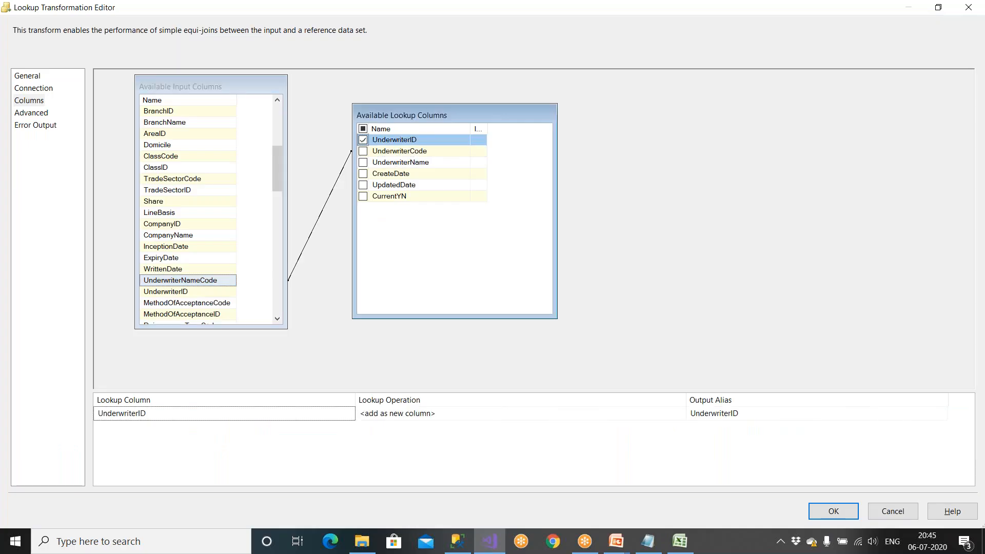
click(753, 414)
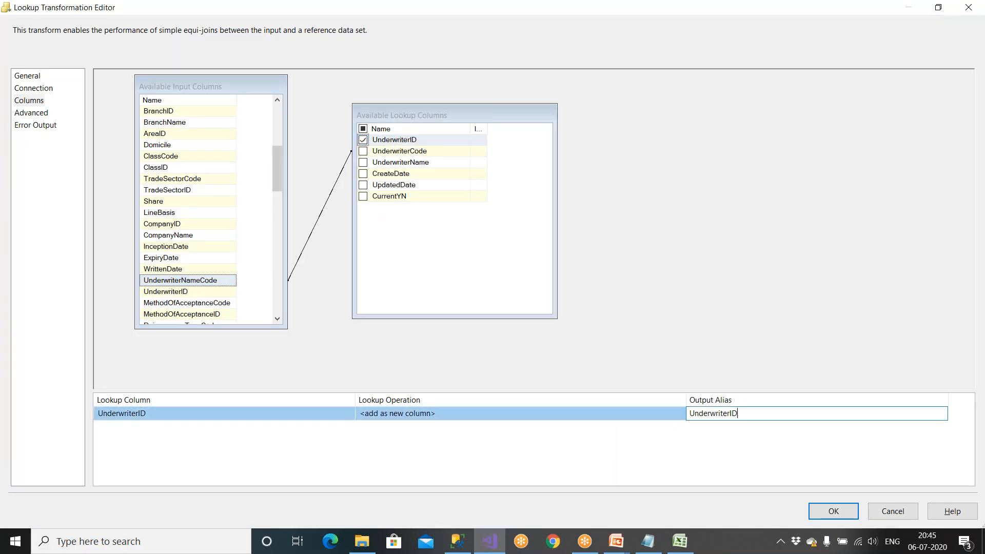
text(_Lkp)
click(827, 514)
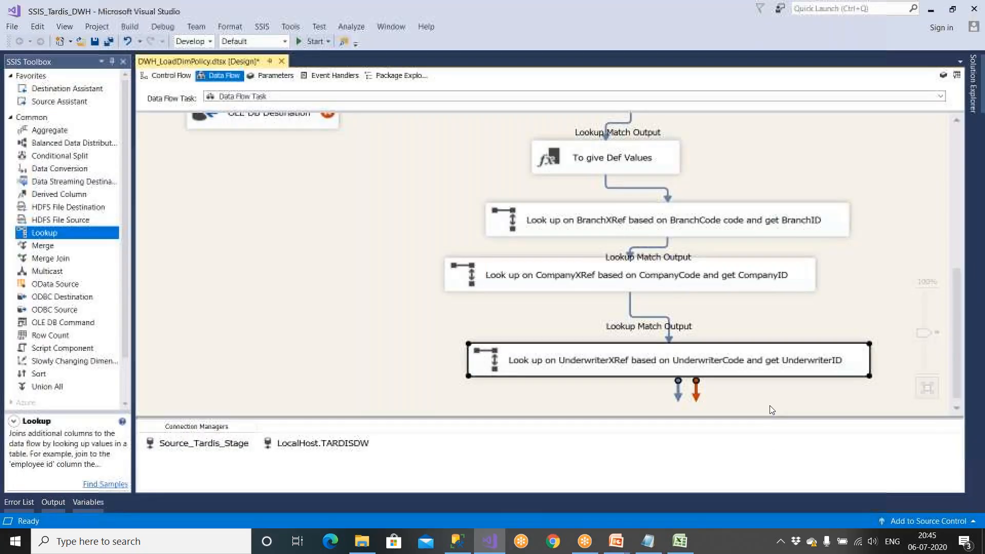
Step: In the Excel mapping document, fill the UnderwriterXRef lookup rule in cell N16 with green
click(466, 543)
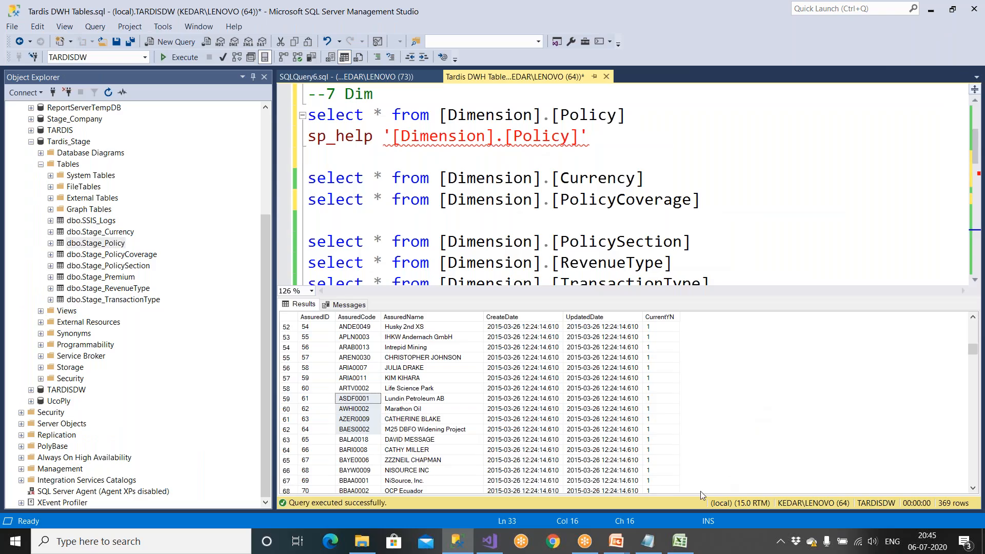
click(491, 543)
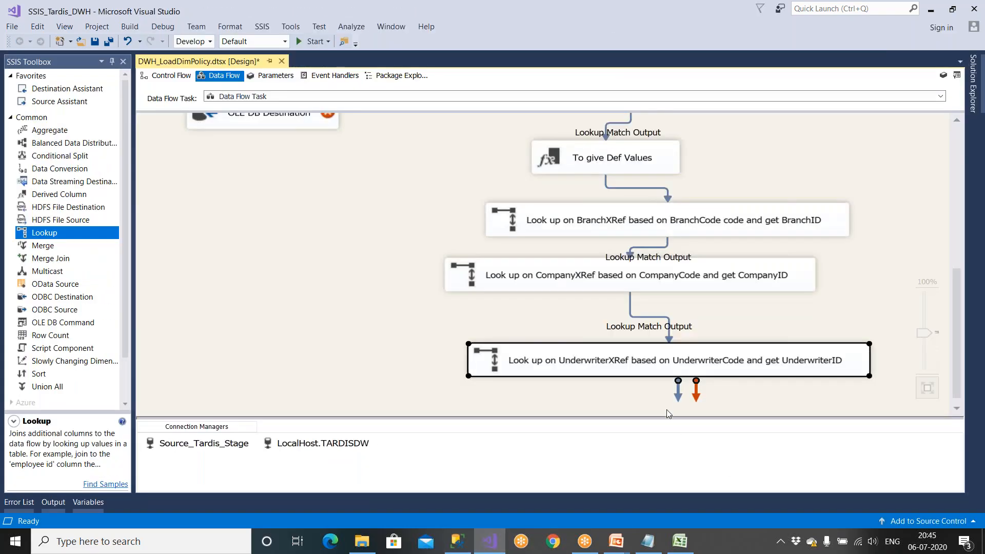
click(680, 541)
scroll(772, 433, down, 1)
drag(779, 510, 915, 507)
click(662, 282)
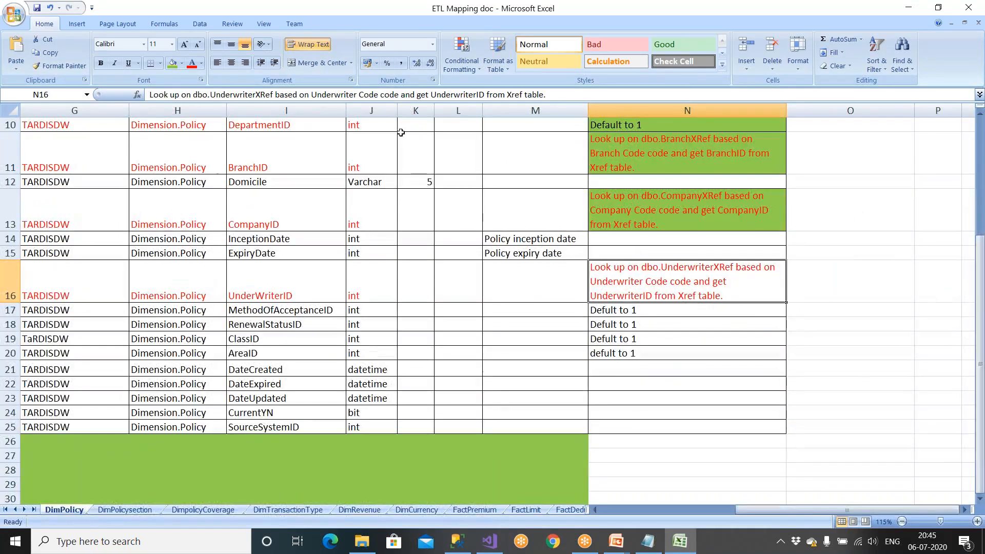
click(173, 63)
Step: Examine the default rules and the source and target columns for MethodOfAcceptanceID, RenewalStatusID, ClassID and AreaID
drag(652, 311, 659, 356)
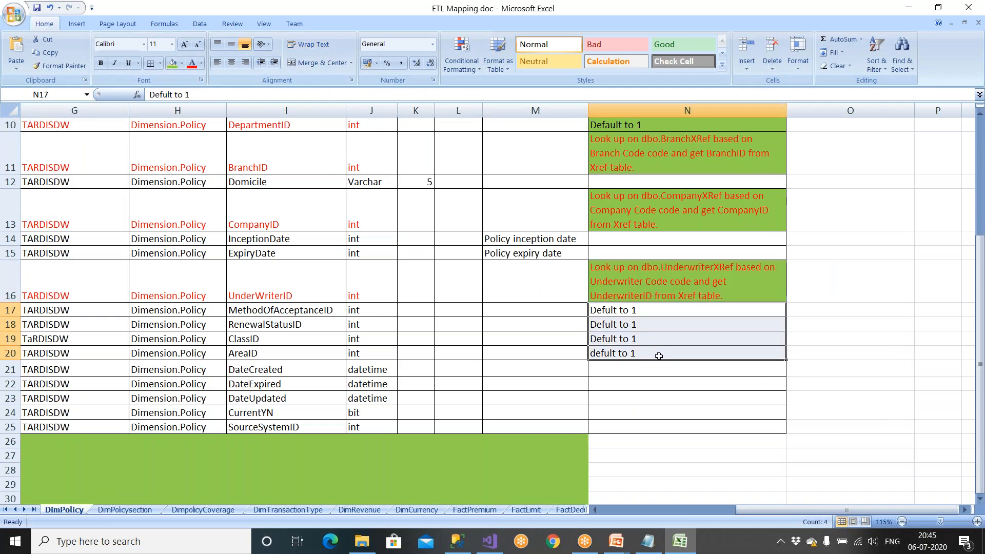
click(575, 312)
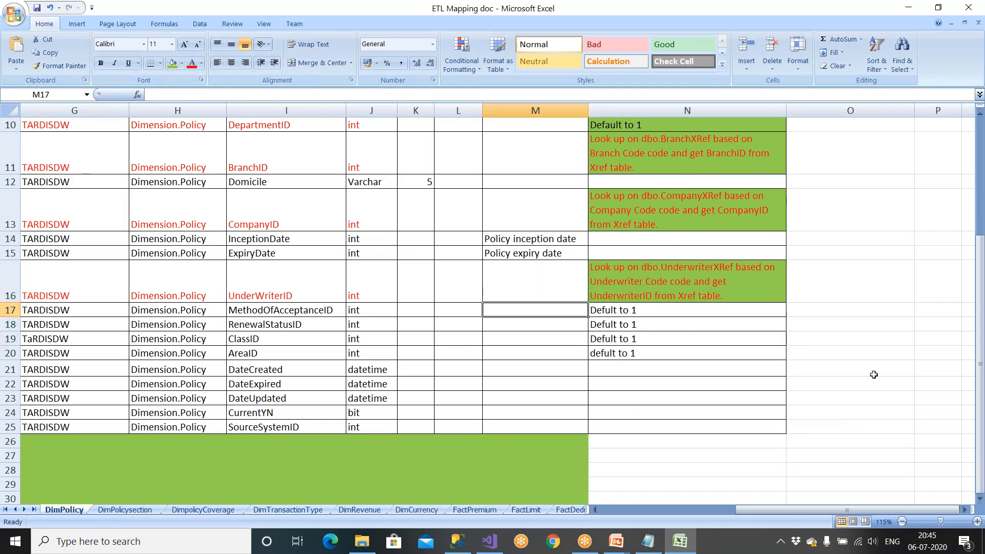
key(Left)
key(Left)
key(Left)
key(Left)
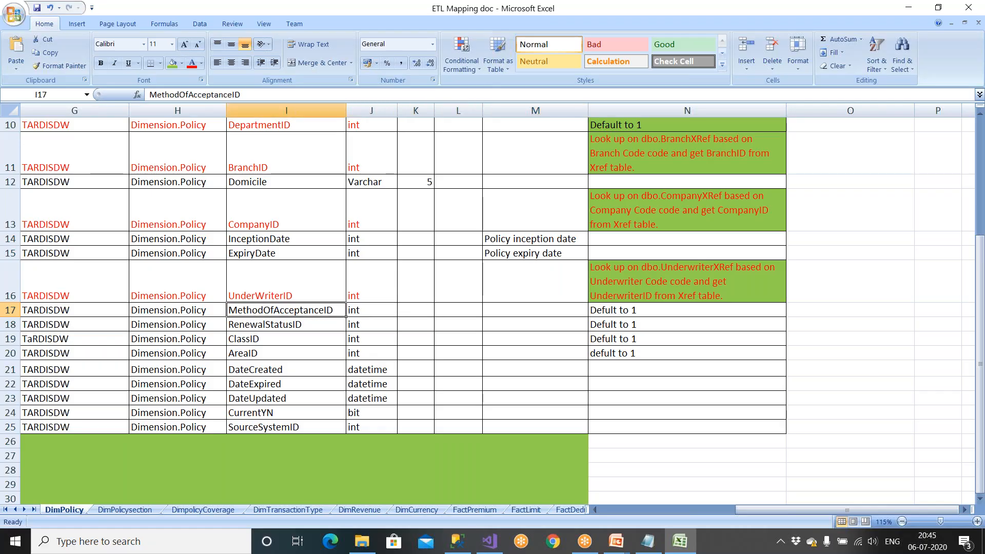
drag(346, 315, 786, 360)
key(Left)
key(Left)
key(Left)
key(Left)
key(Left)
key(Left)
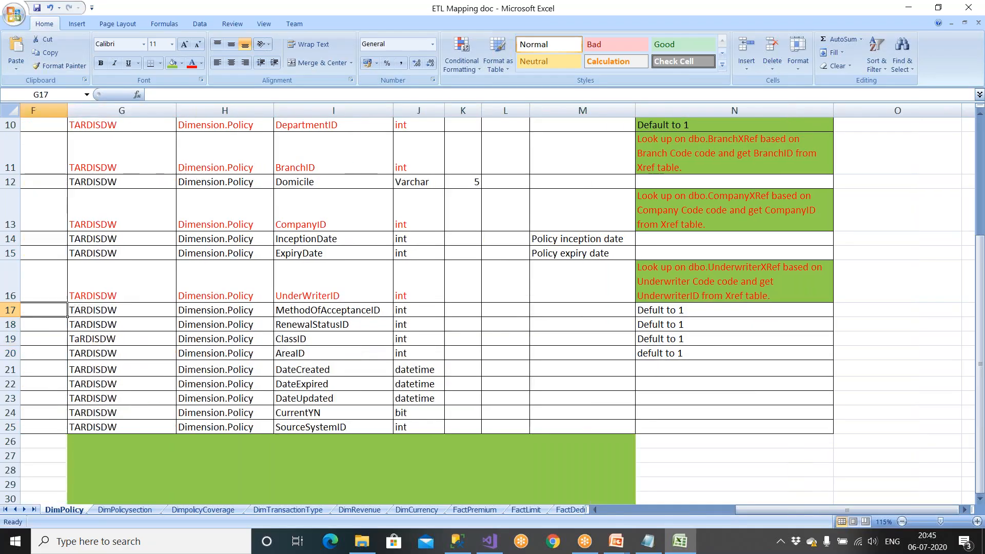
drag(338, 316, 338, 359)
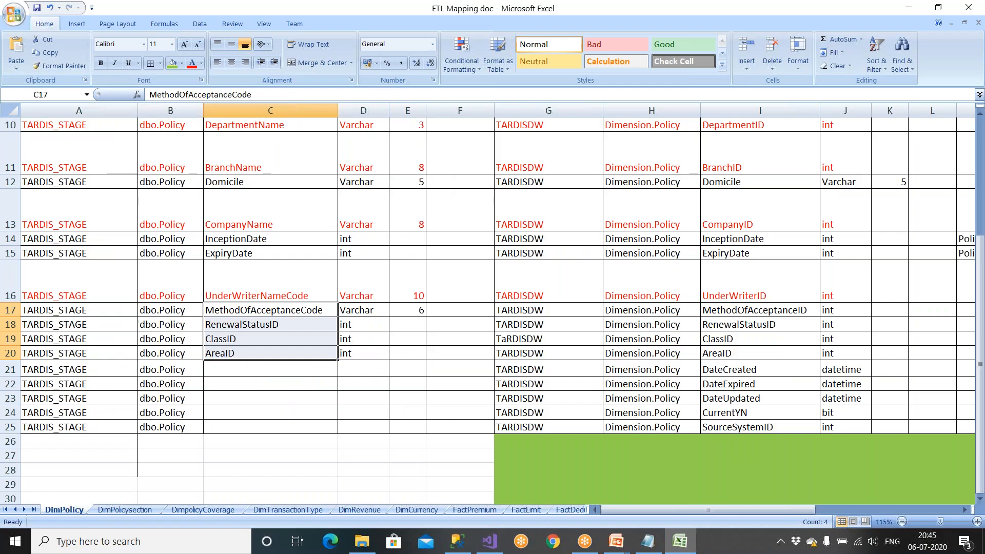
key(Right)
key(Right)
key(Right)
key(Right)
key(Right)
key(Right)
key(Right)
key(Right)
key(Right)
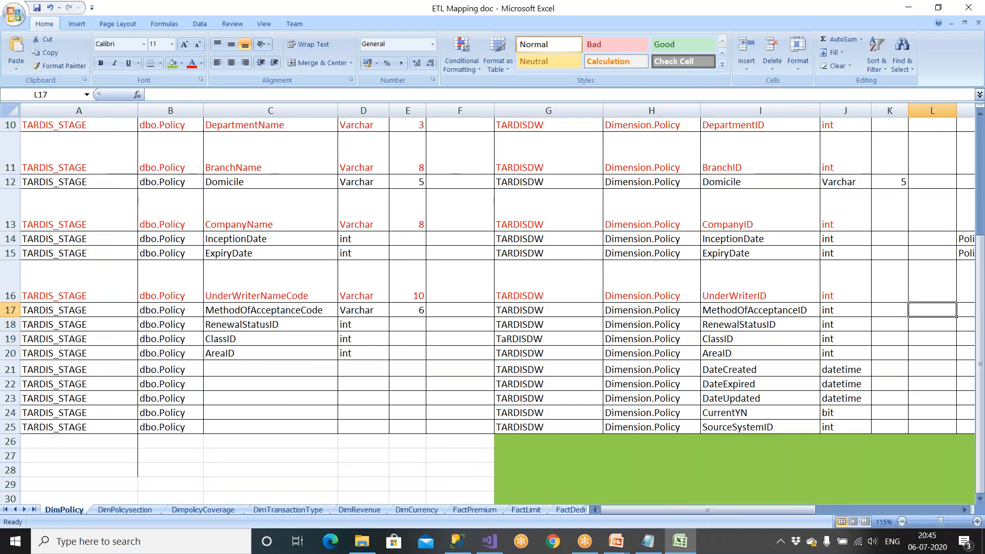
key(Right)
key(Right)
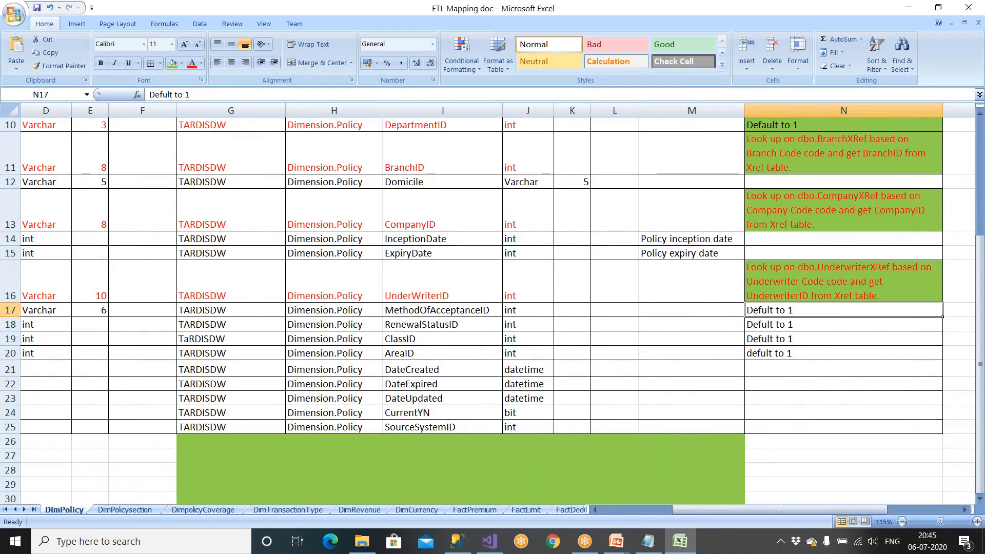
Step: In Visual Studio, add a Derived Column fed by the Underwriter lookup's Lookup Match Output and open its editor
click(489, 541)
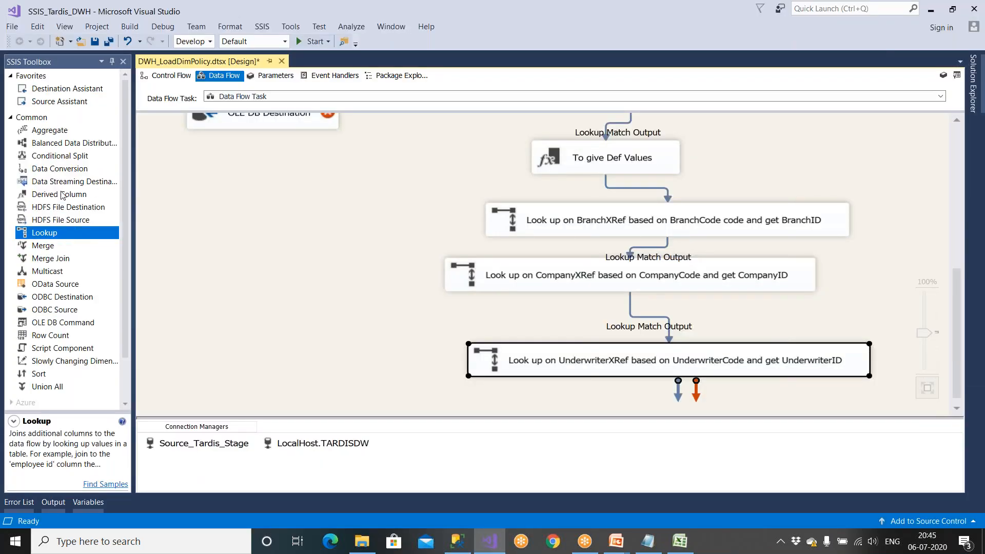
drag(66, 199, 221, 319)
click(677, 367)
drag(678, 389, 302, 335)
click(384, 272)
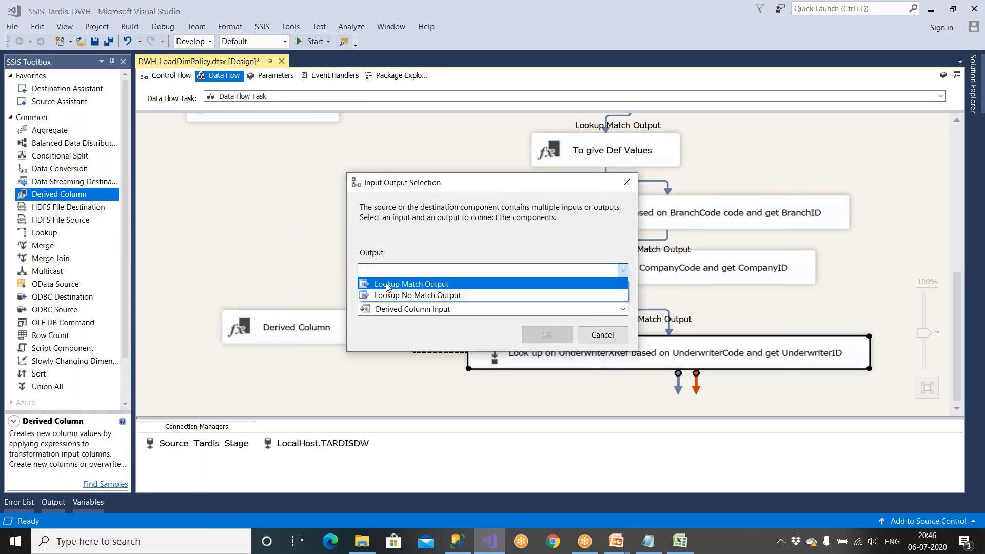
click(388, 281)
click(543, 336)
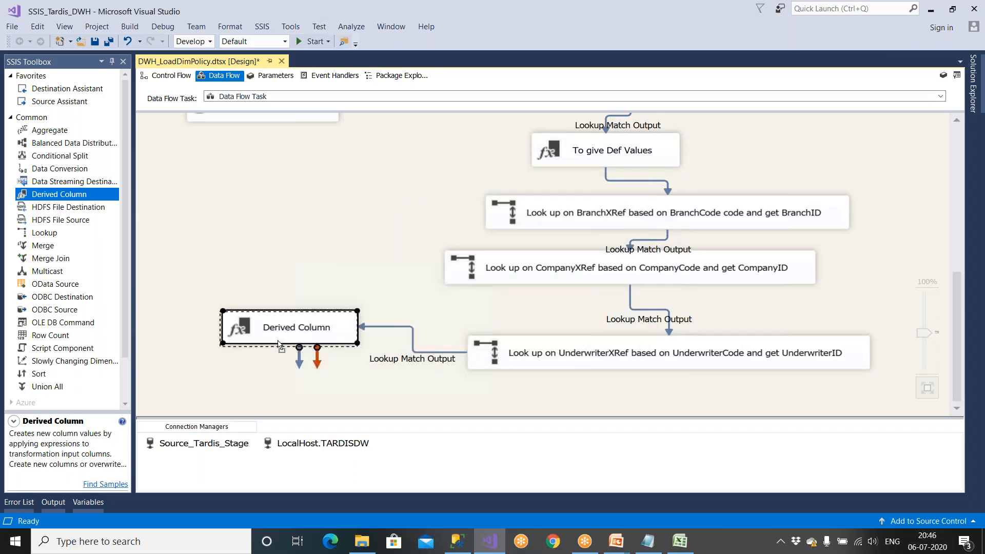
drag(296, 333, 283, 352)
double_click(290, 352)
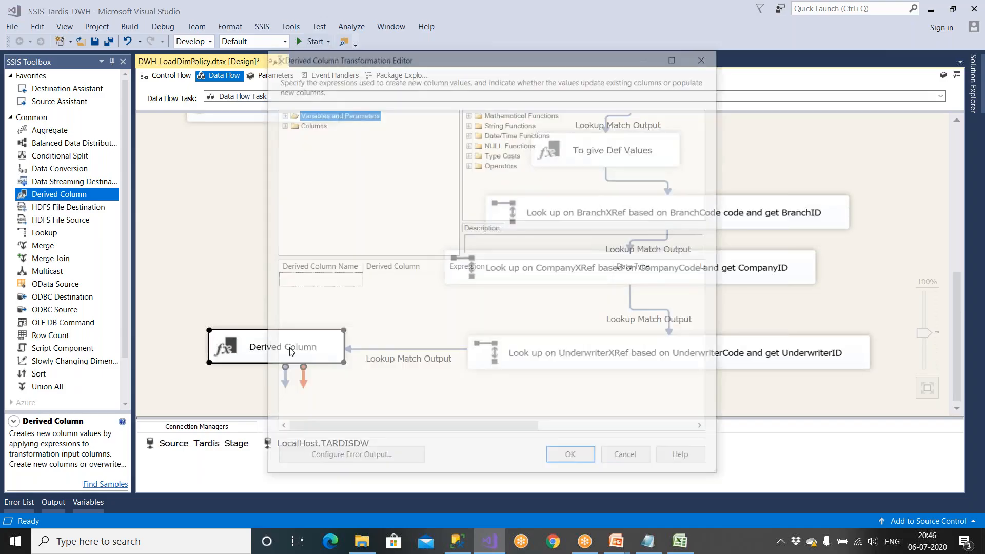
Step: Copy the target names MethodOfAcceptanceID, RenewalStatusID, ClassID and AreaID from the Excel mapping sheet into the Notepad notes
click(676, 540)
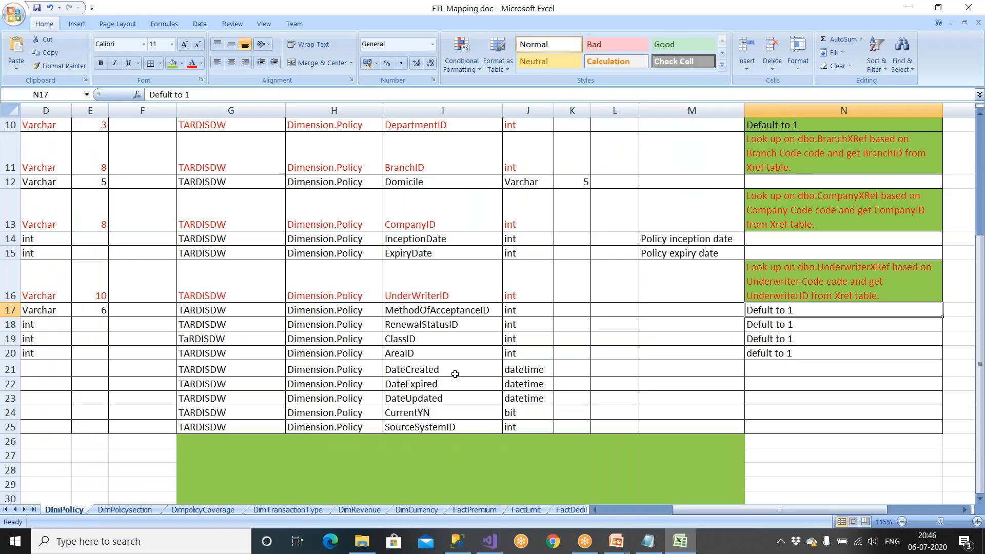
click(553, 337)
click(480, 311)
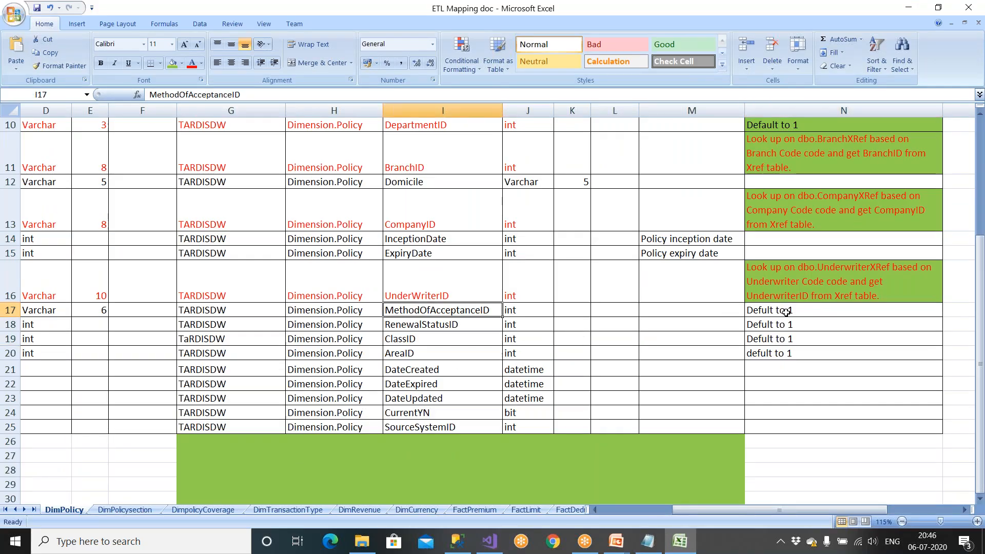
right_click(461, 314)
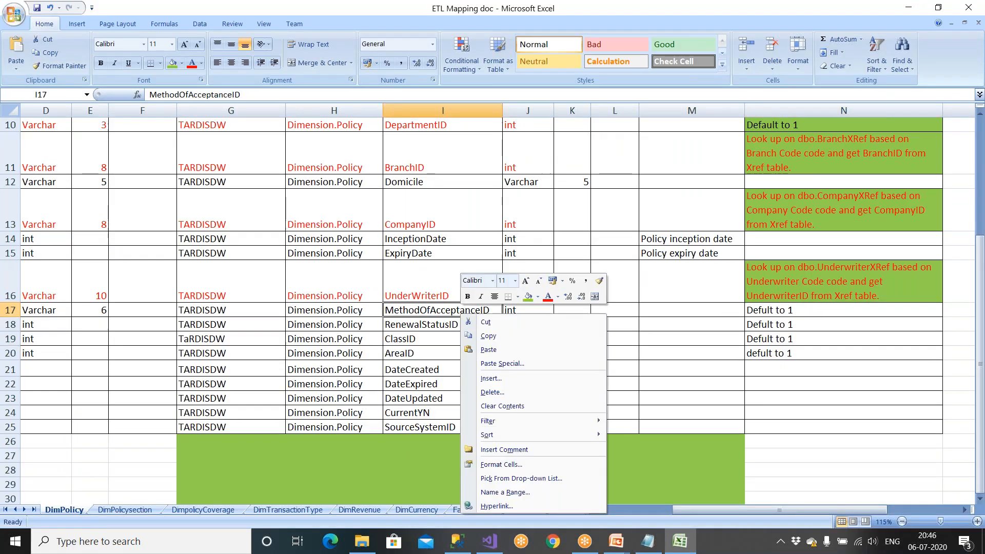
click(420, 359)
shift+click(431, 311)
key(ctrl+c)
click(622, 528)
click(692, 376)
key(Return)
key(Return)
key(ctrl+v)
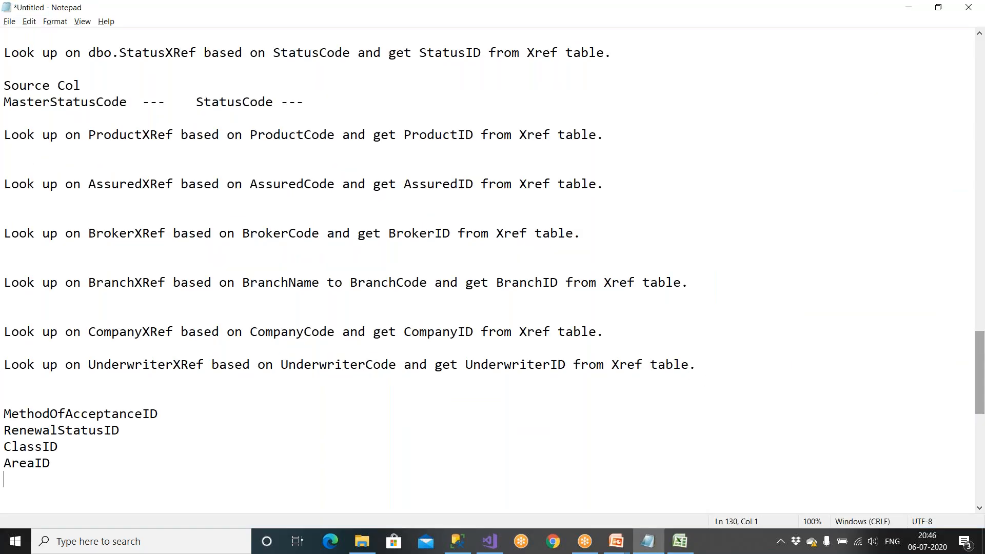
Step: In Visual Studio's Derived Column editor, add the new column MethodOfAcceptanceID_Derived with the expression 1
double_click(137, 413)
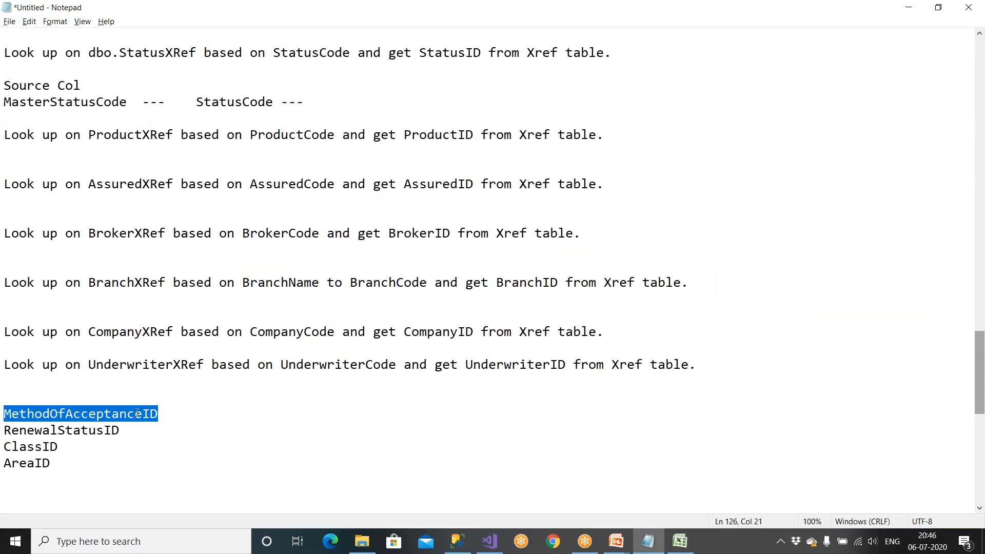
click(490, 541)
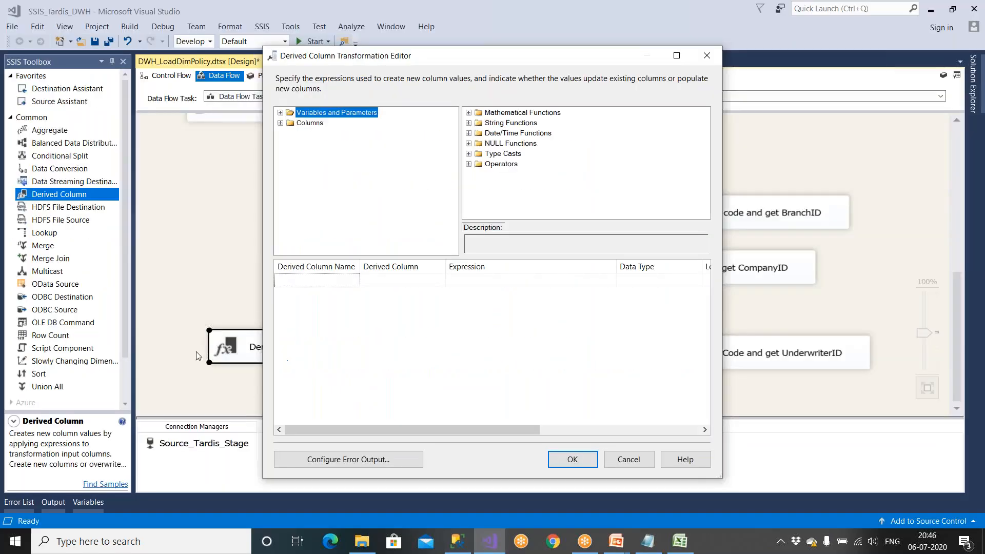
click(312, 281)
key(ctrl+v)
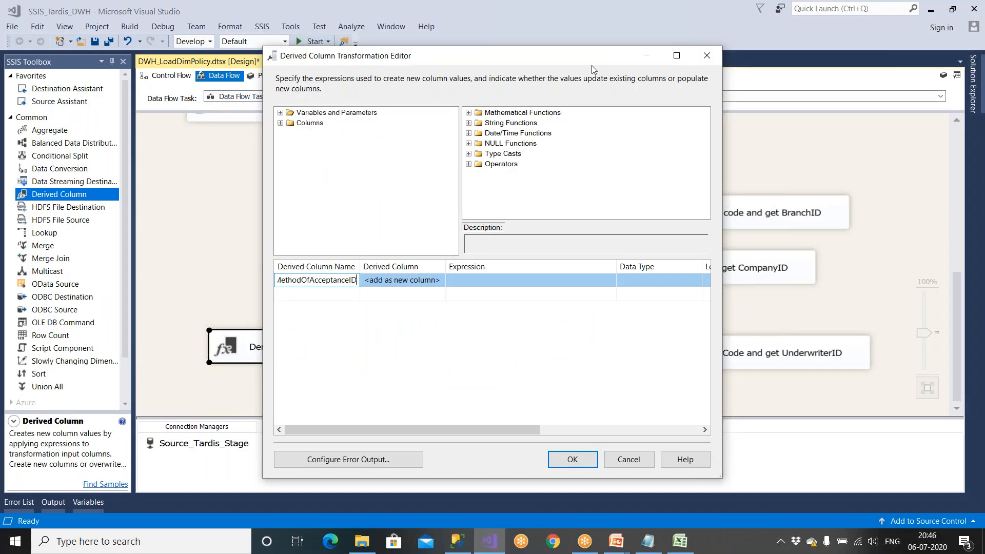
click(677, 56)
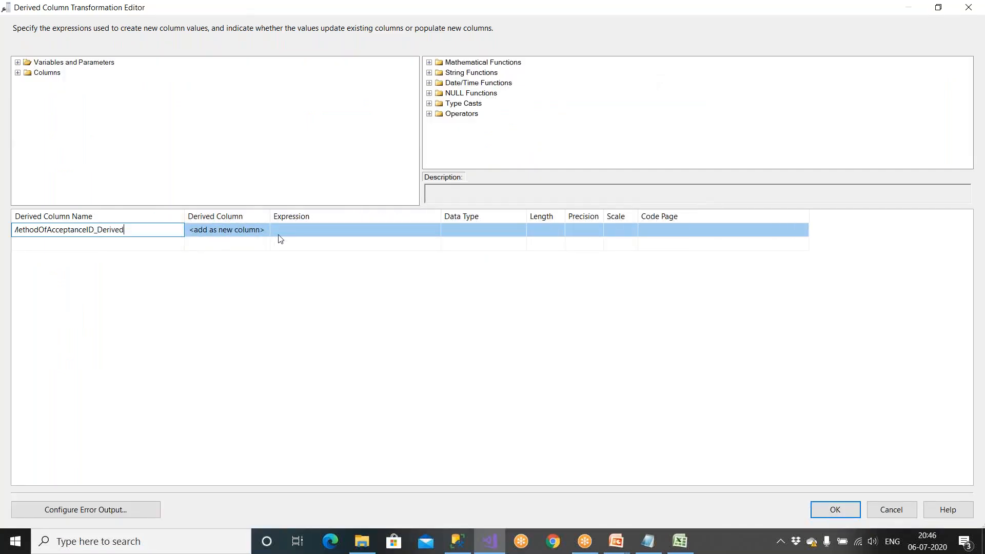
click(278, 234)
text(1)
key(Return)
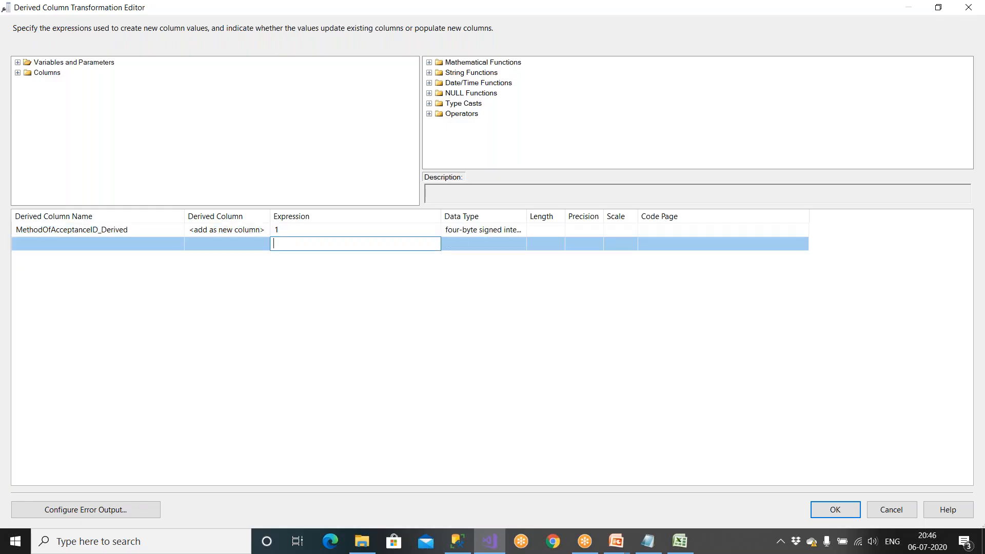
Step: Copy RenewalStatusID from Notepad and add a new derived column RenewalStatusID_Derived with the expression 1
click(656, 547)
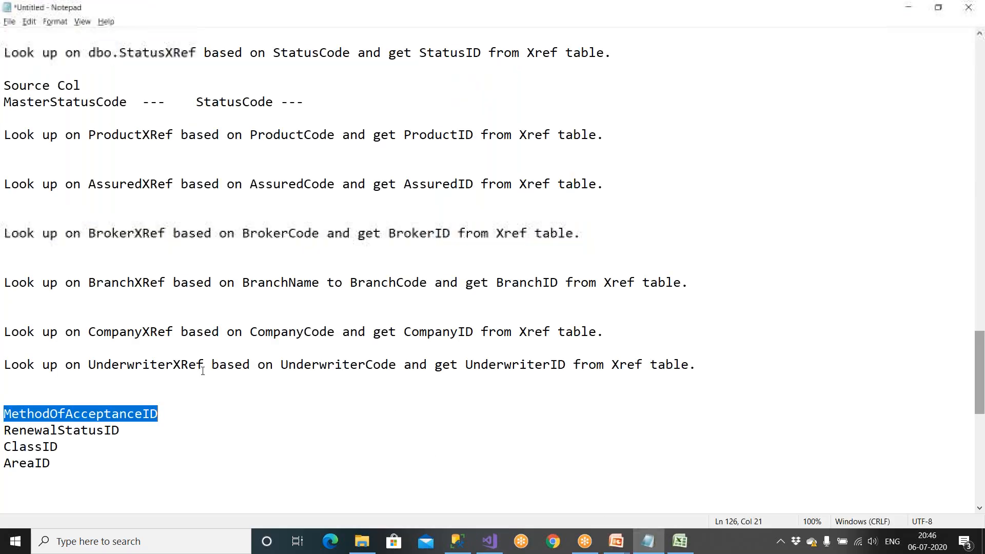
double_click(68, 434)
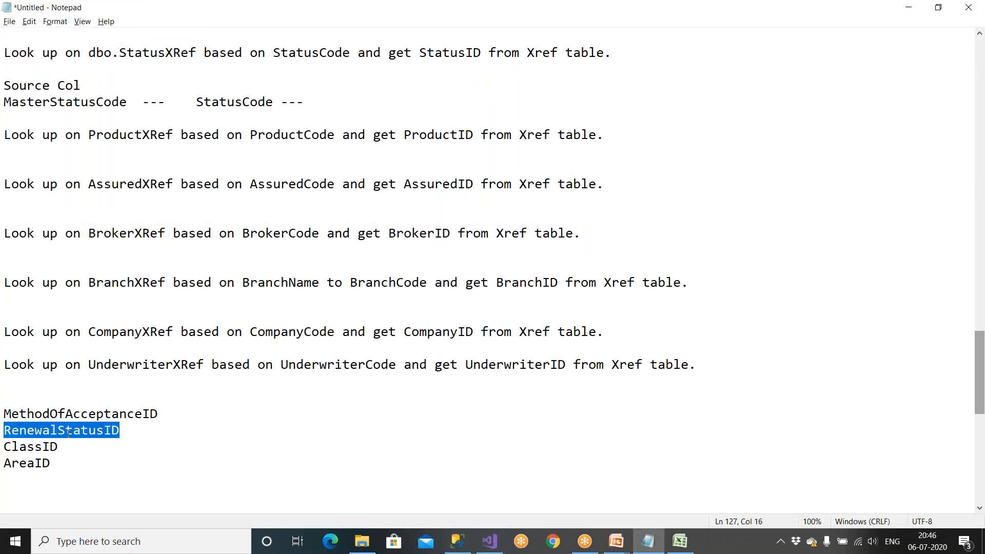
key(ctrl+c)
key(alt+Tab)
click(66, 244)
key(ctrl+v)
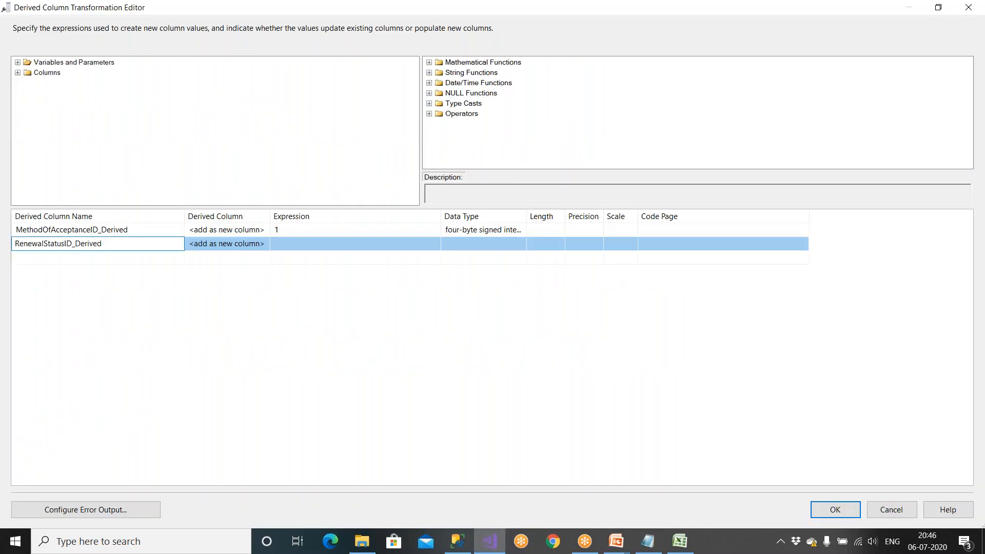
click(284, 246)
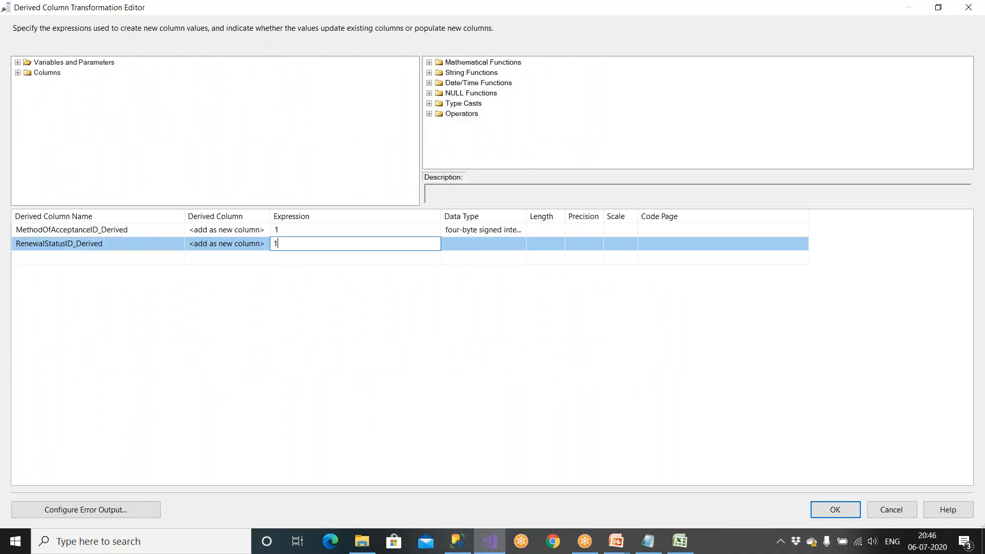
text(1)
key(Return)
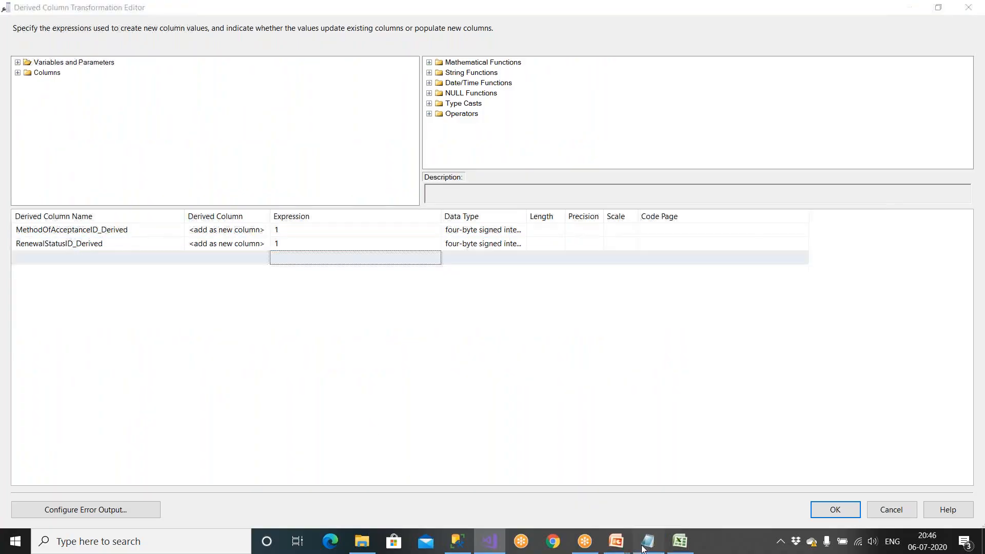
Step: Copy ClassID from Notepad and add a new derived column ClassID_Derived with the expression 1
click(644, 549)
double_click(53, 447)
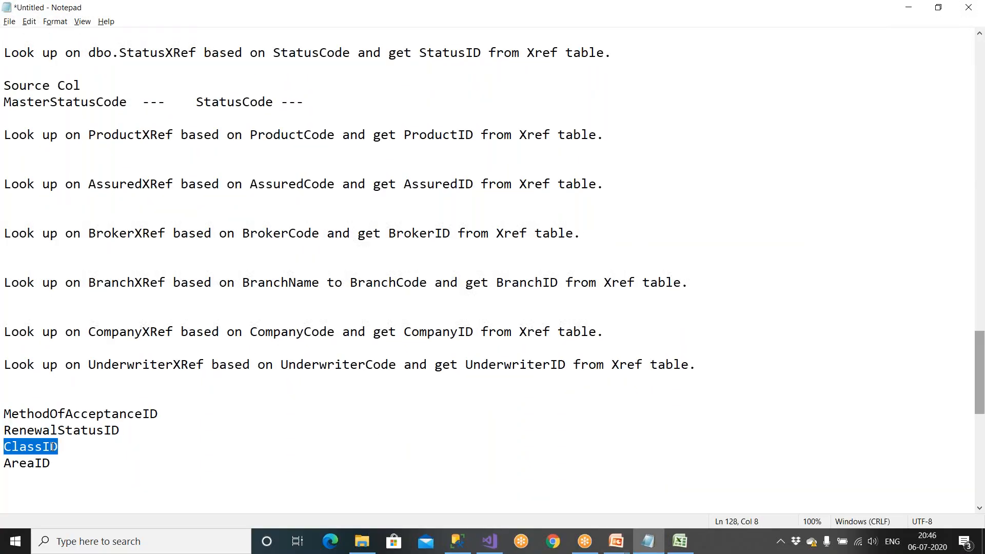
key(alt+Tab)
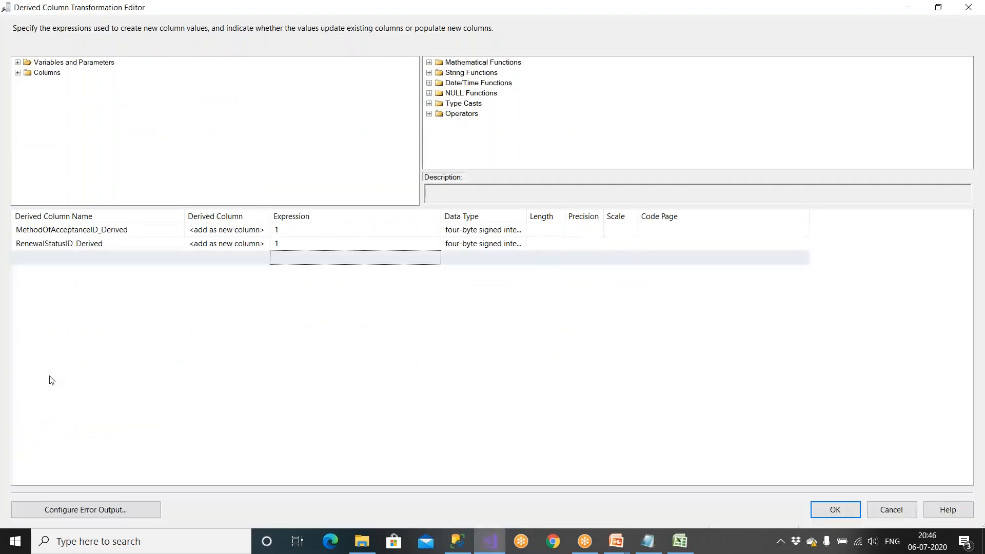
click(47, 258)
key(ctrl+v)
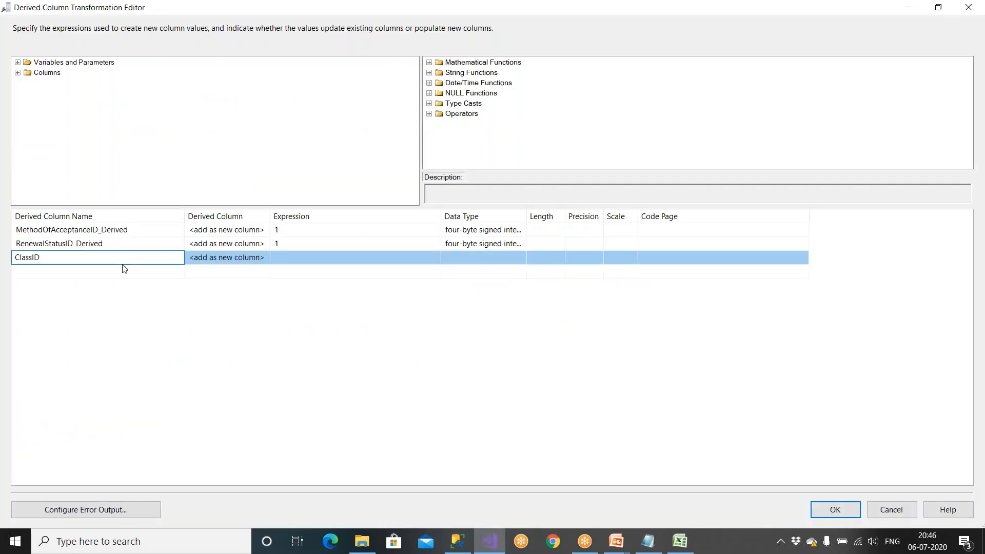
text(_de)
key(BackSpace)
click(281, 261)
text(1)
key(Return)
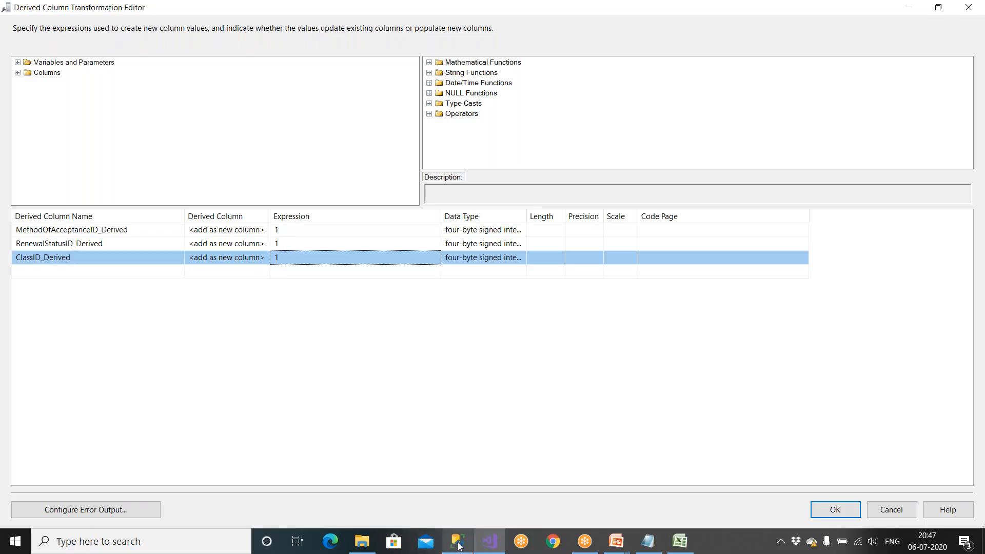
Step: Copy AreaID from Notepad, add a new derived column AreaID_Derived with the expression 1, and accept the transformation
click(494, 545)
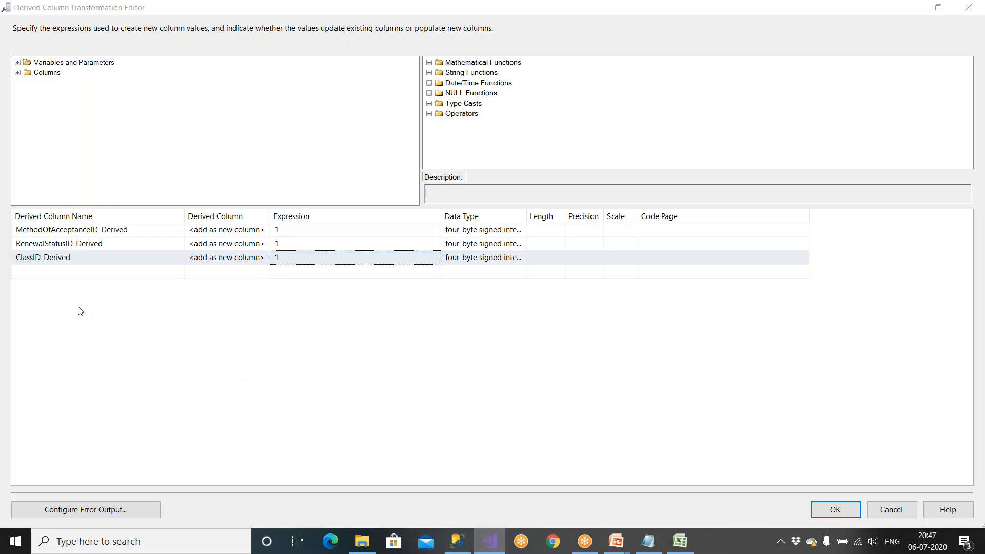
click(75, 273)
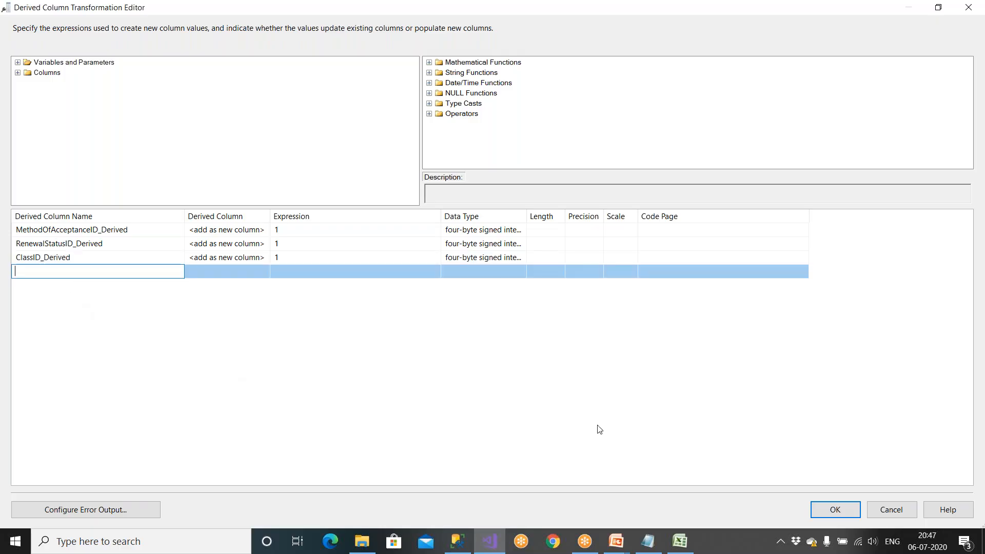
click(649, 541)
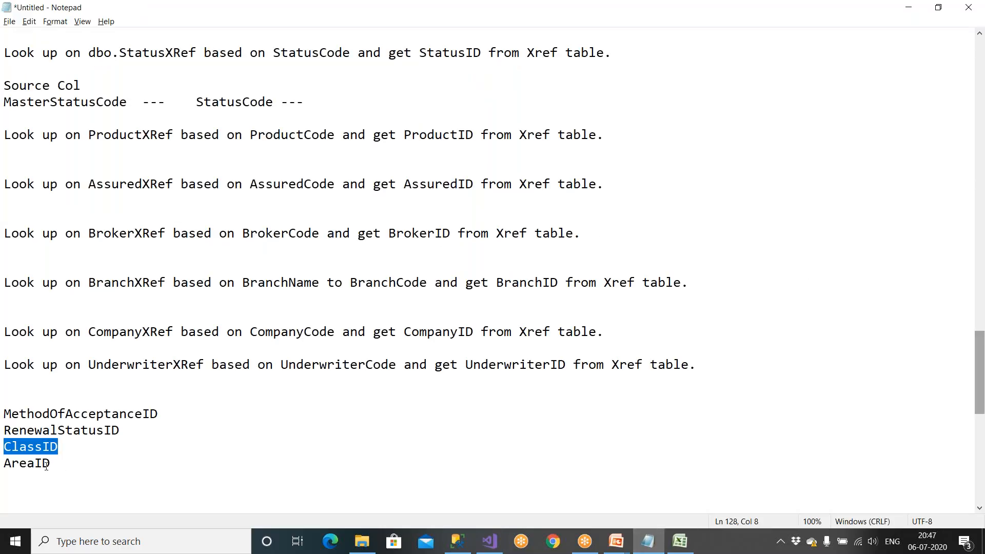
double_click(46, 465)
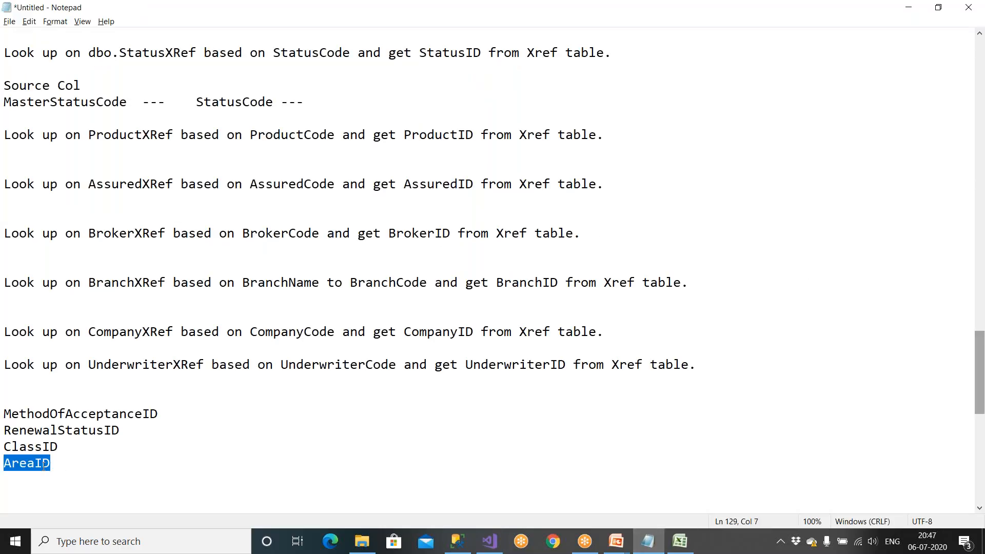
key(alt+Tab)
key(ctrl+v)
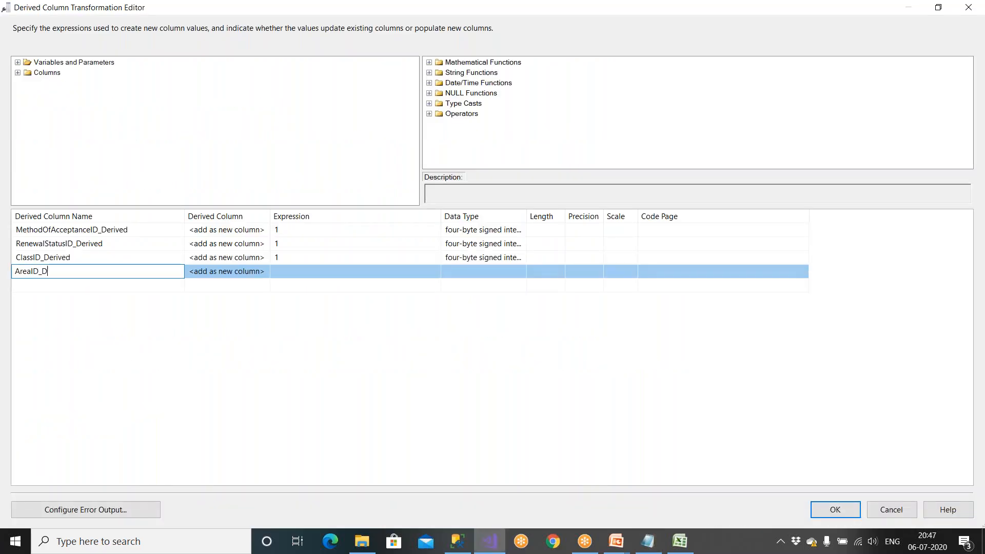
text(er)
text(ievd)
key(BackSpace)
key(BackSpace)
key(Return)
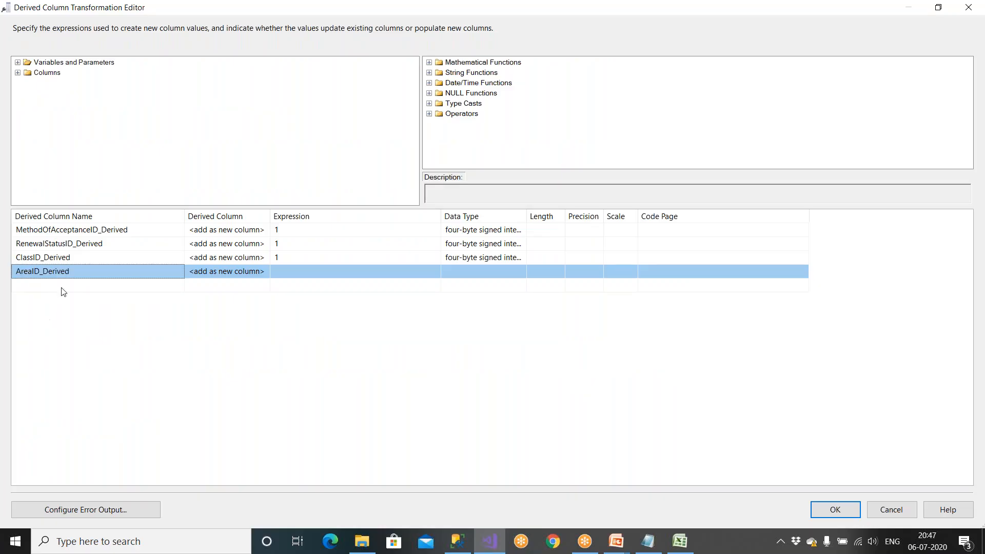
click(323, 271)
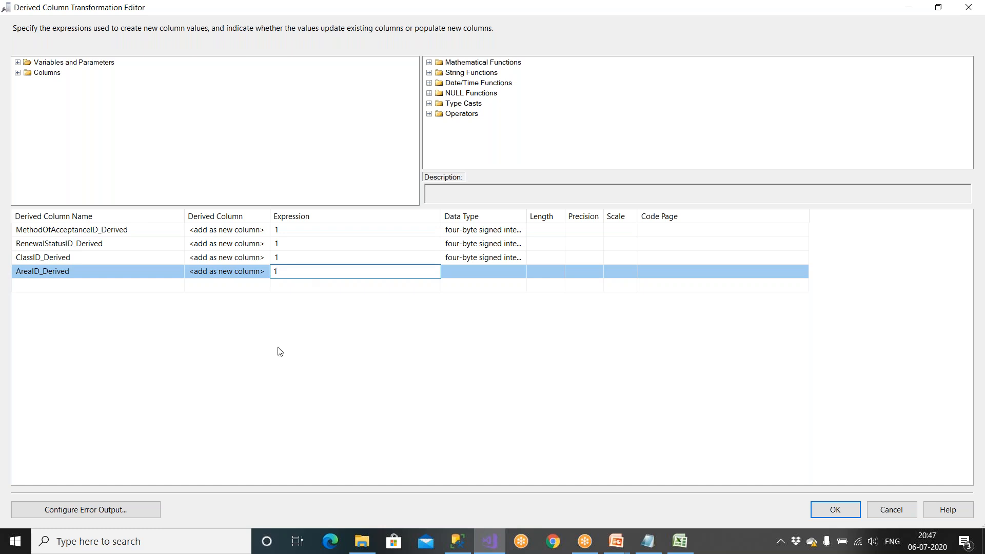
key(Return)
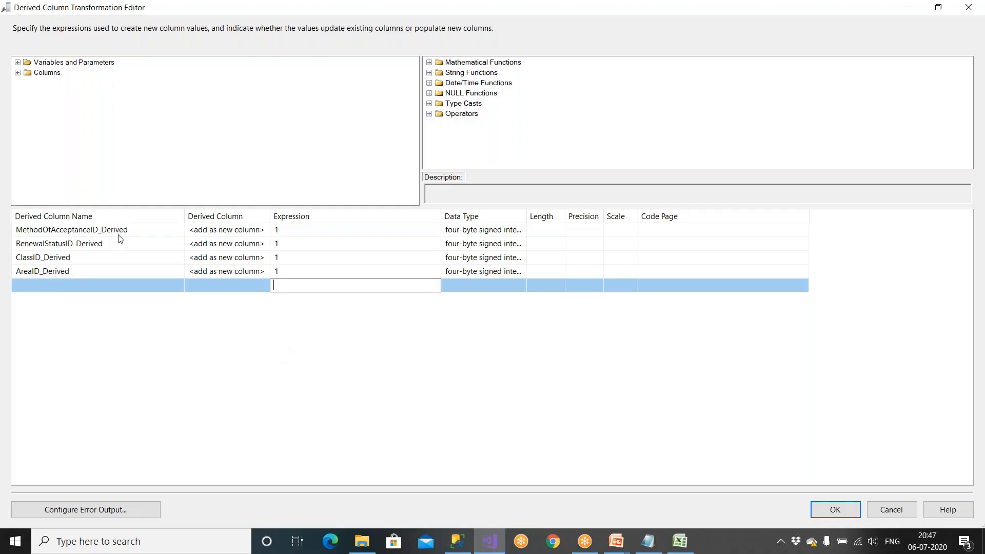
click(829, 511)
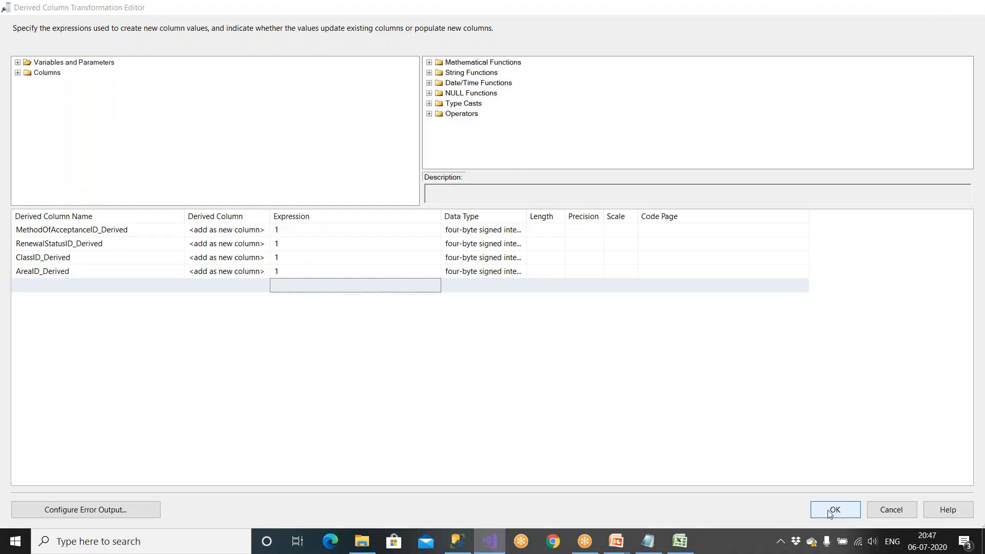
Step: Review the column defined in the To give Def Values transformation
scroll(559, 318, up, 3)
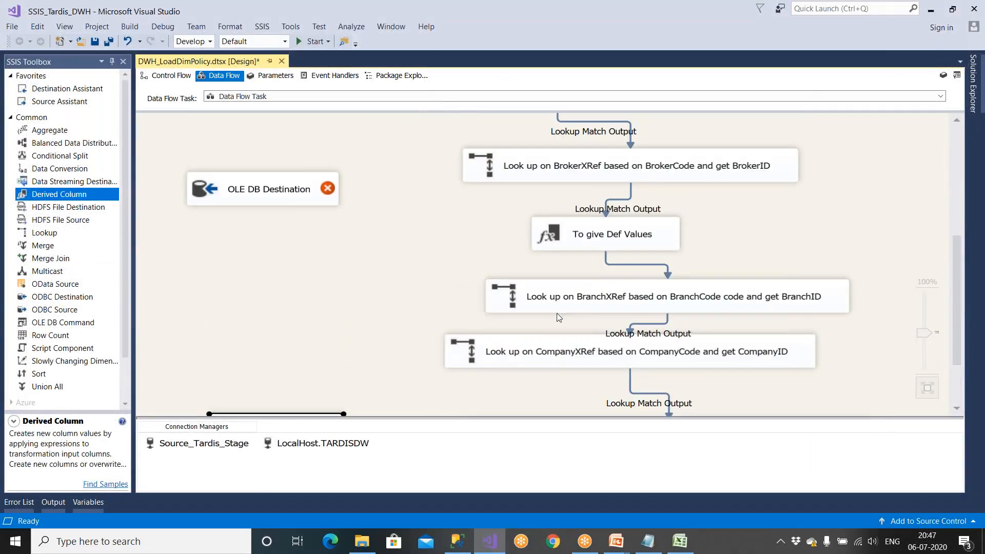
double_click(612, 239)
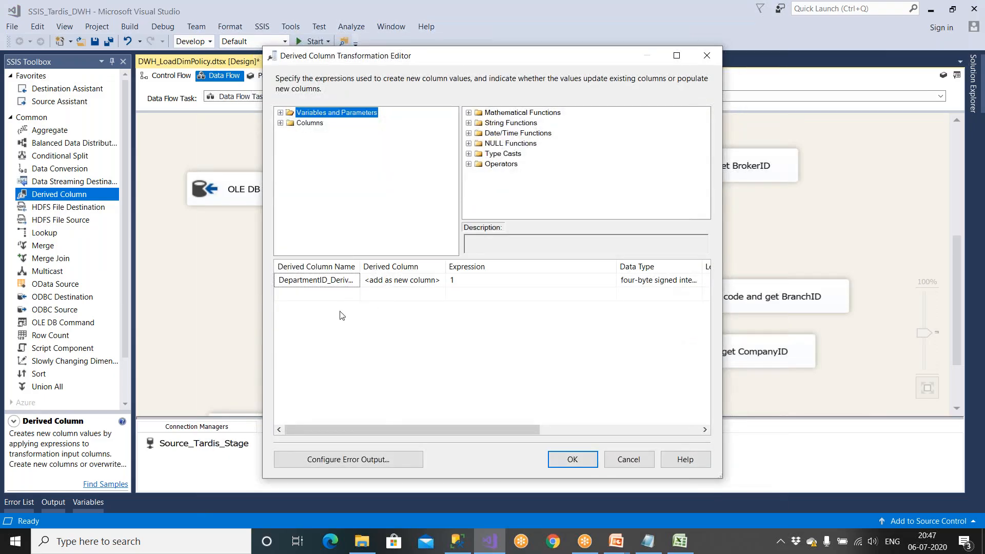
click(574, 457)
scroll(605, 291, down, 3)
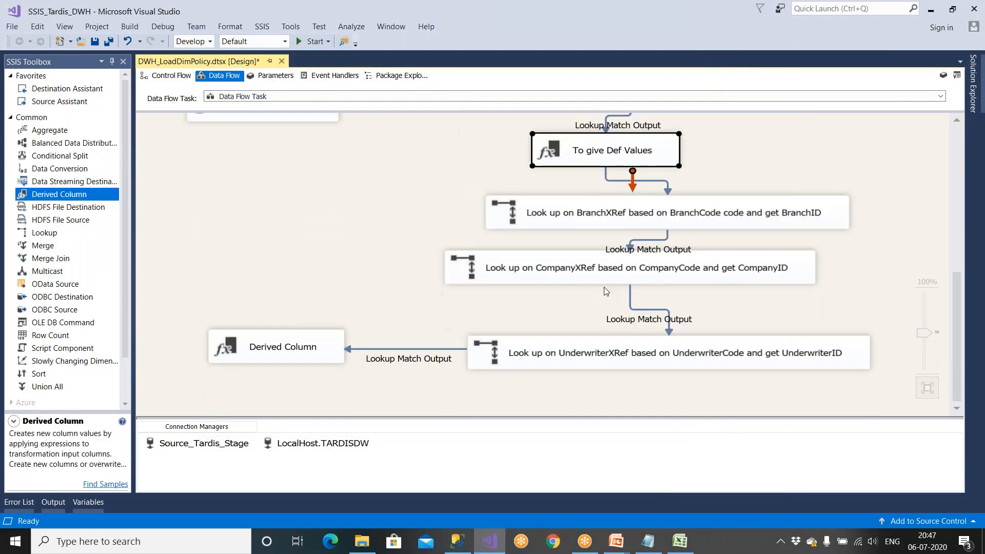
Step: Move the new Derived Column transformation directly below the UnderwriterXRef lookup in the data flow
drag(325, 353, 594, 260)
click(572, 401)
scroll(560, 378, up, 3)
scroll(558, 387, down, 3)
scroll(593, 259, up, 3)
mouse_move(923, 334)
mouse_down()
mouse_move(924, 322)
mouse_move(924, 351)
mouse_up()
drag(359, 385, 395, 276)
drag(923, 353, 927, 343)
scroll(437, 319, down, 3)
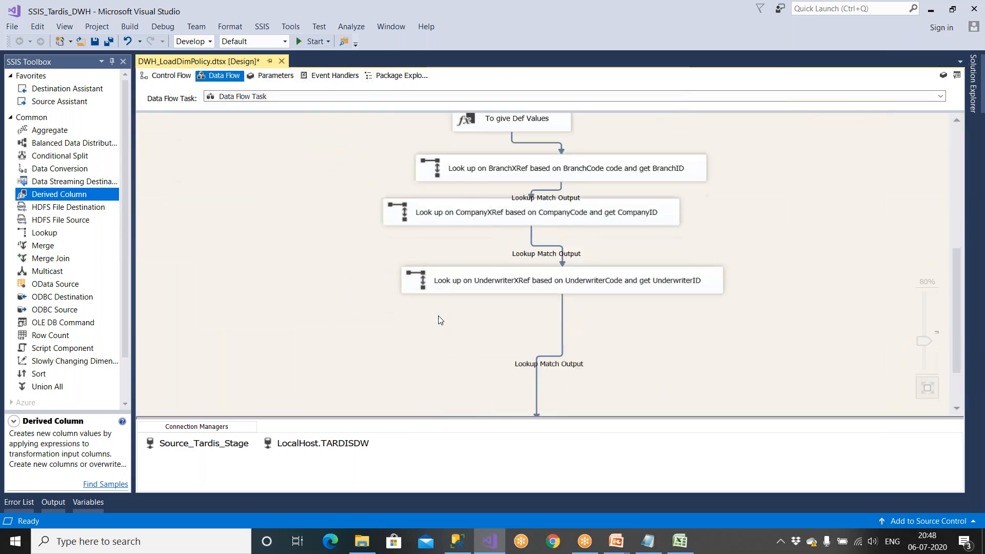
drag(556, 304, 561, 284)
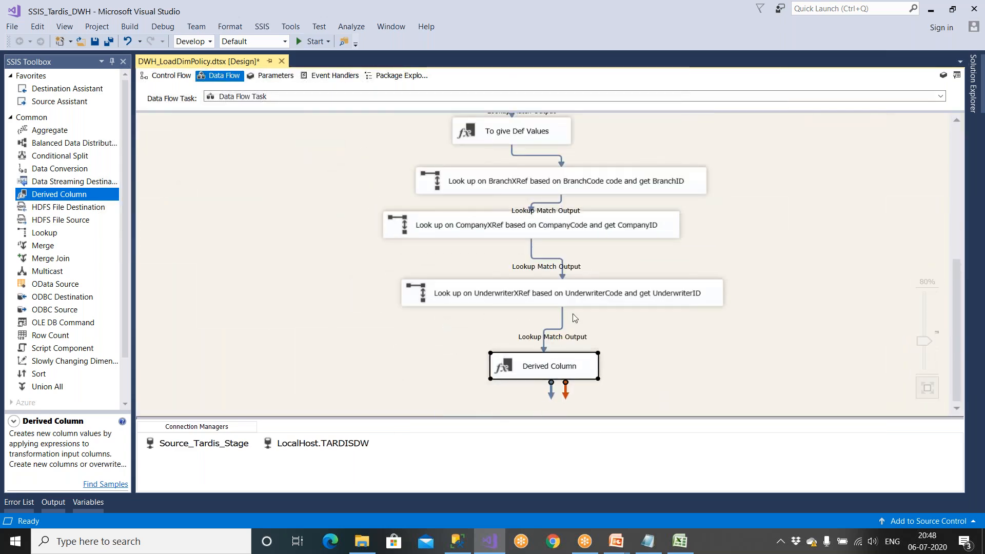
Step: Move the OLE DB Destination beside the new Derived Column and connect the Derived Column's output to it
scroll(575, 318, up, 6)
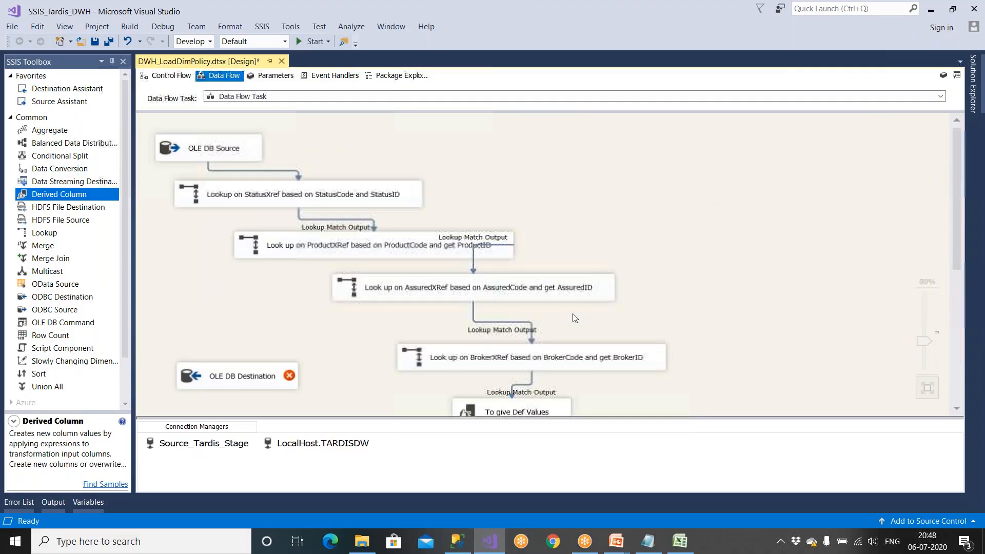
scroll(575, 318, down, 5)
scroll(574, 318, up, 2)
drag(219, 224, 246, 299)
scroll(263, 307, down, 3)
drag(283, 193, 398, 409)
scroll(396, 377, down, 1)
drag(397, 368, 750, 368)
click(543, 346)
drag(543, 368, 673, 375)
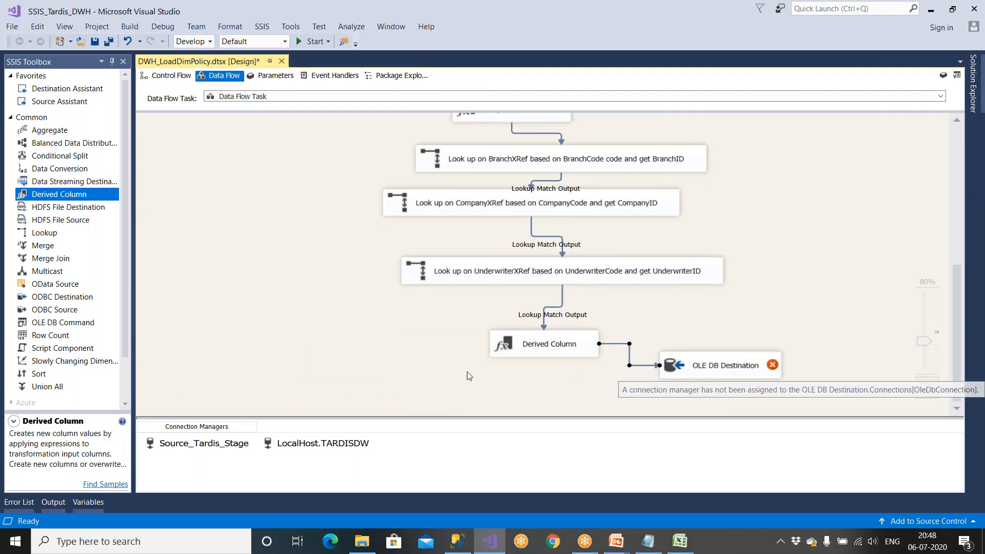
Step: Rename the LocalHost.TARDISDW connection manager as Dest_TARDIS_DWH
click(334, 446)
right_click(334, 447)
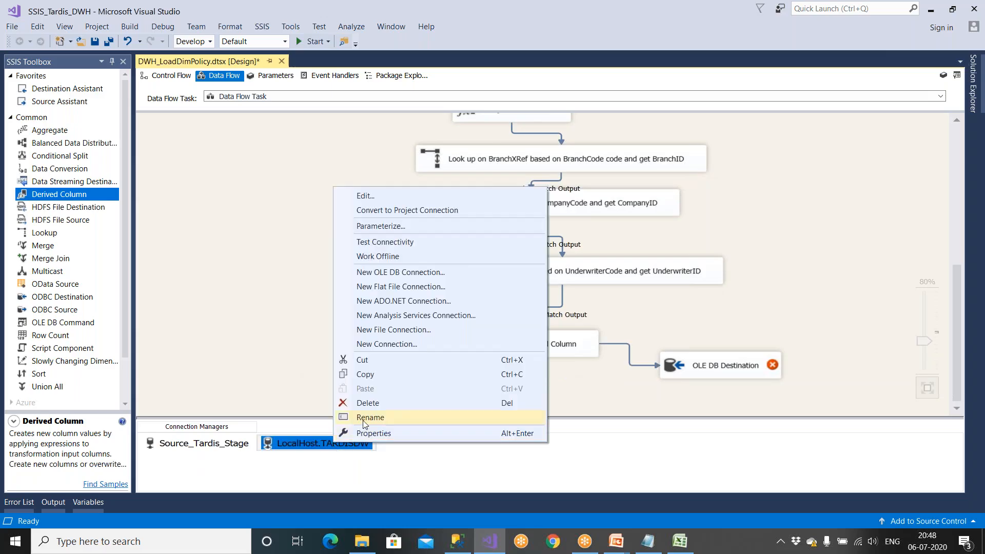
click(363, 419)
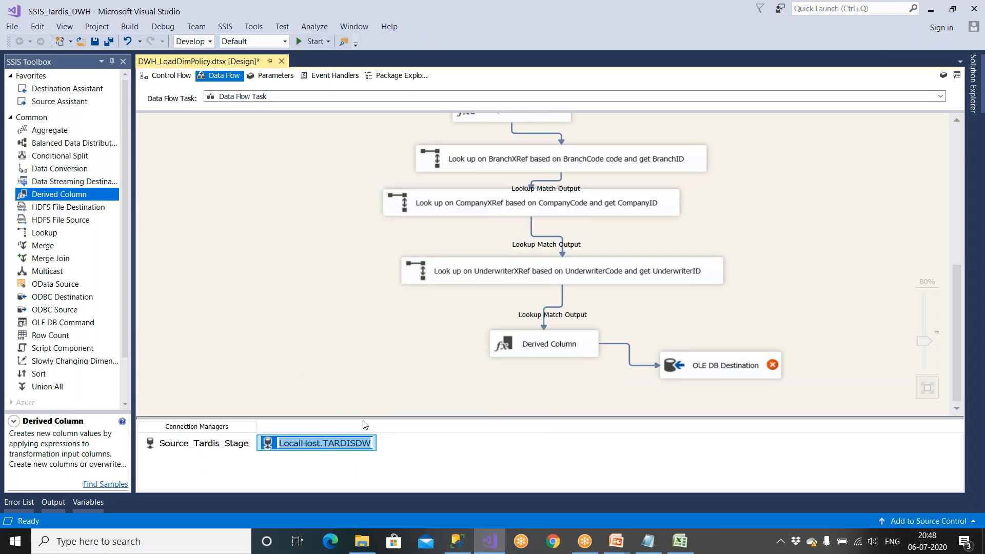
key(Home)
key(shift+Right)
key(shift+Right)
key(shift+Right)
key(shift+Right)
key(shift+Right)
key(shift+Right)
key(shift+Right)
key(shift+Right)
key(shift+Right)
key(shift+Right)
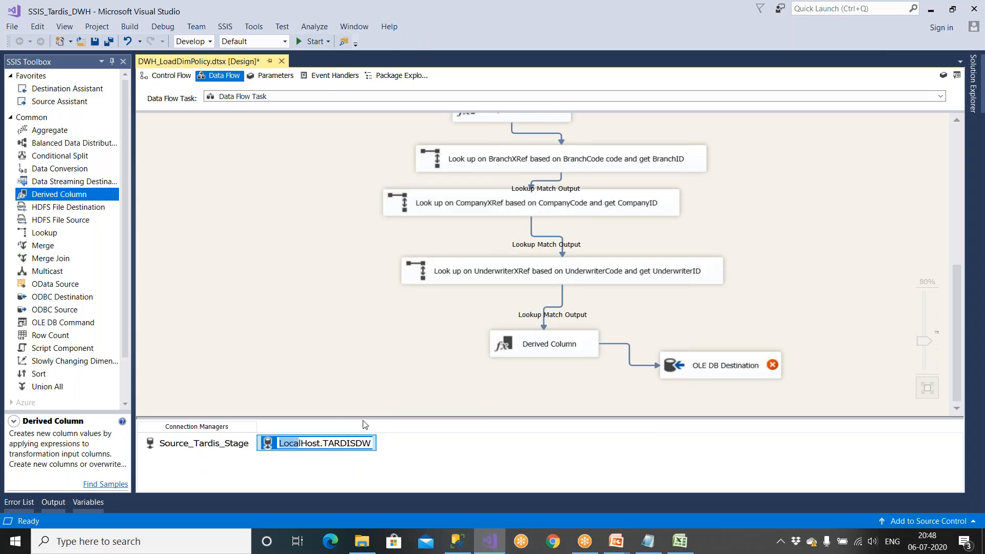
text(Dest)
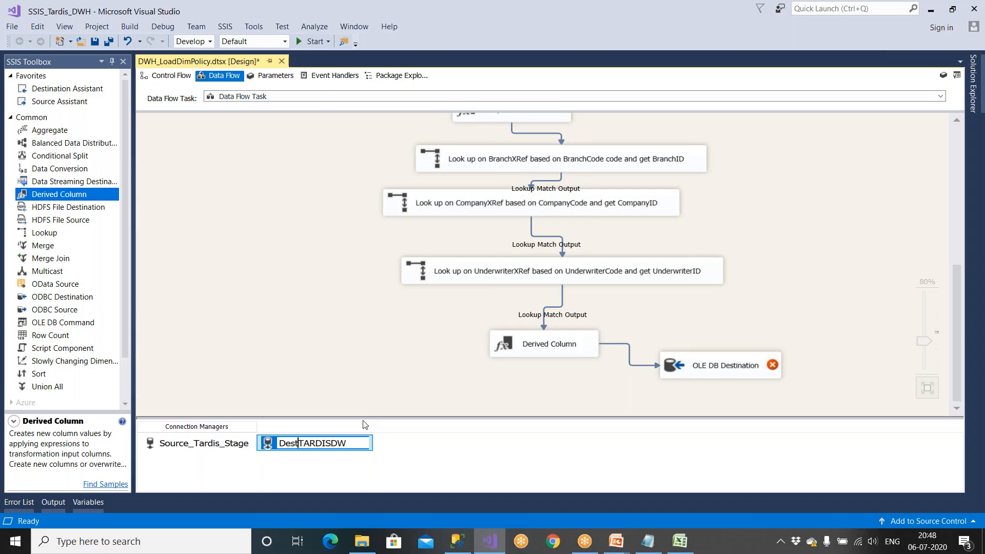
text(_TARDIS_DWH)
key(Return)
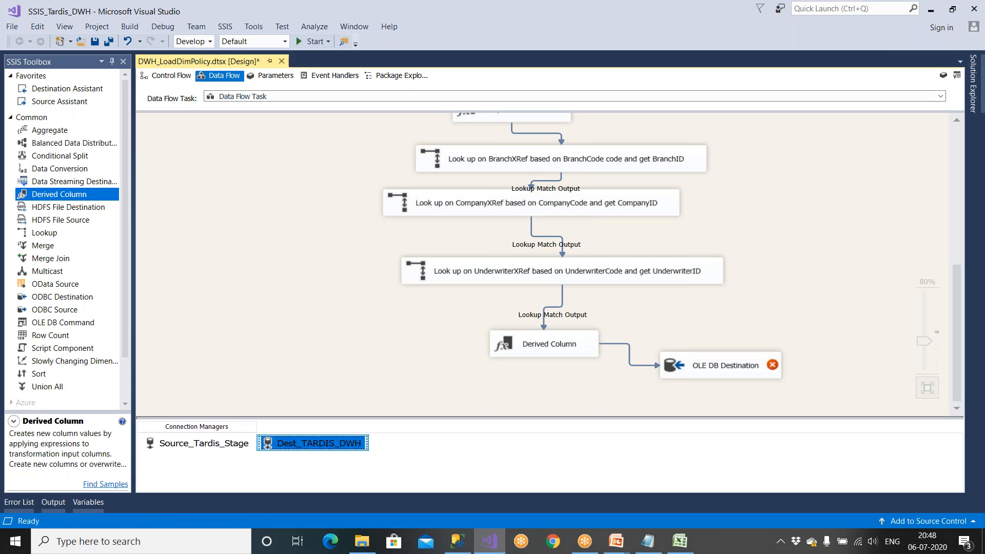
click(311, 378)
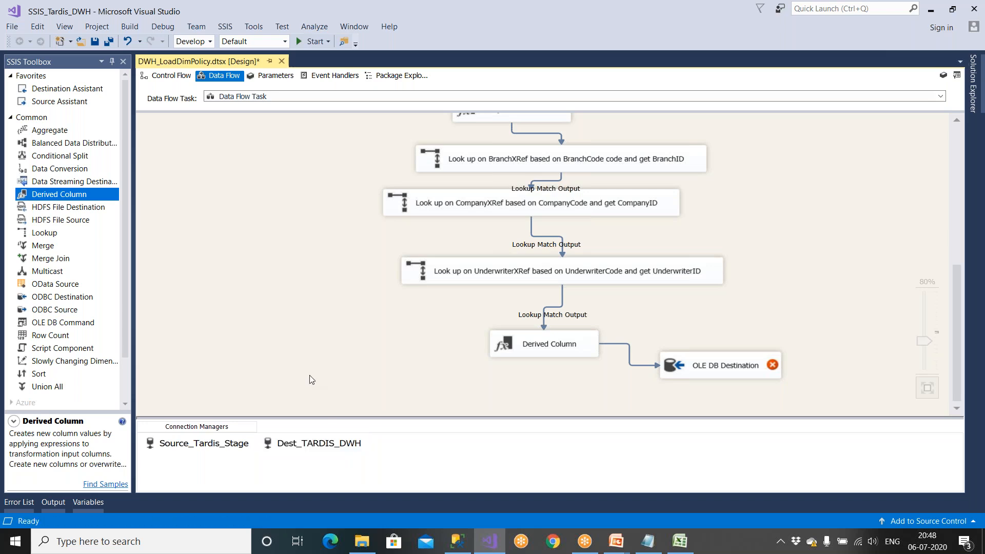
click(199, 444)
click(286, 444)
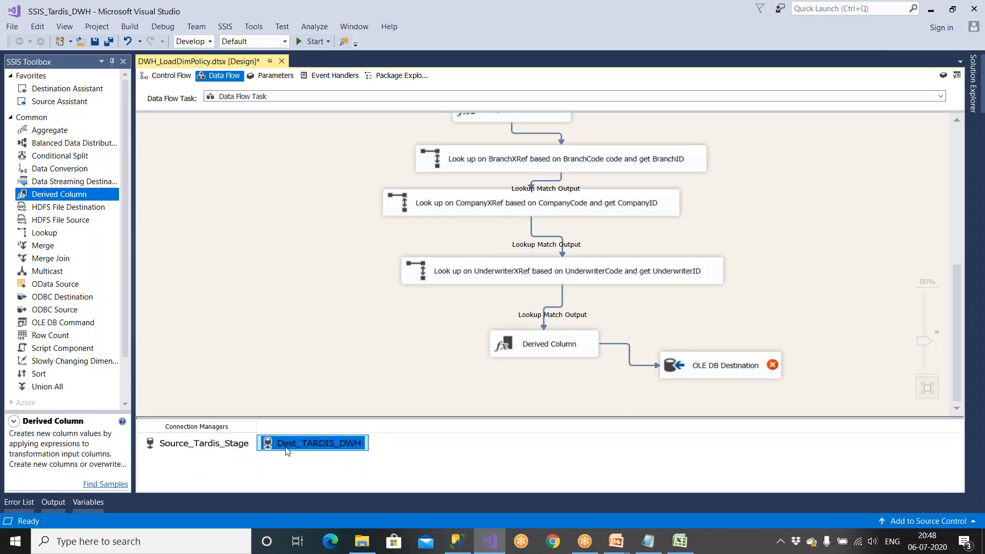
click(328, 336)
Step: In Excel, examine the DimPolicy mapping sheet for the target table, its attributes and the default-value rules
click(736, 370)
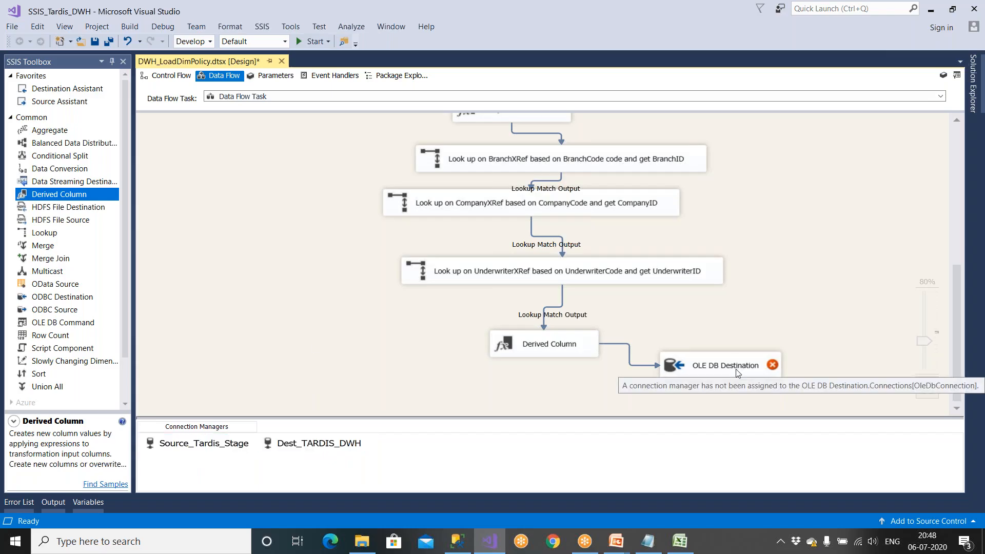
click(678, 548)
click(572, 411)
scroll(573, 413, up, 3)
scroll(574, 414, down, 1)
scroll(574, 413, up, 1)
scroll(574, 414, down, 5)
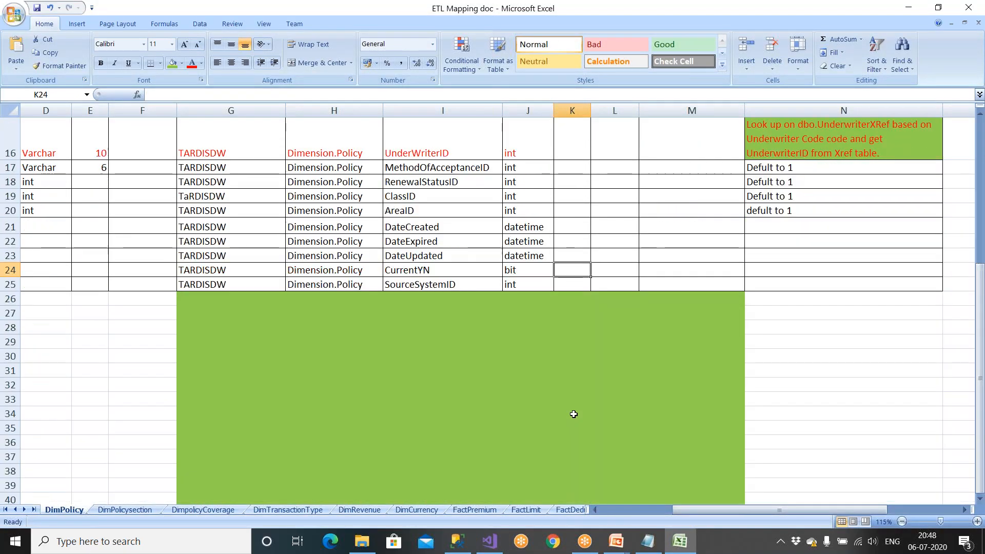
scroll(574, 414, up, 5)
click(642, 509)
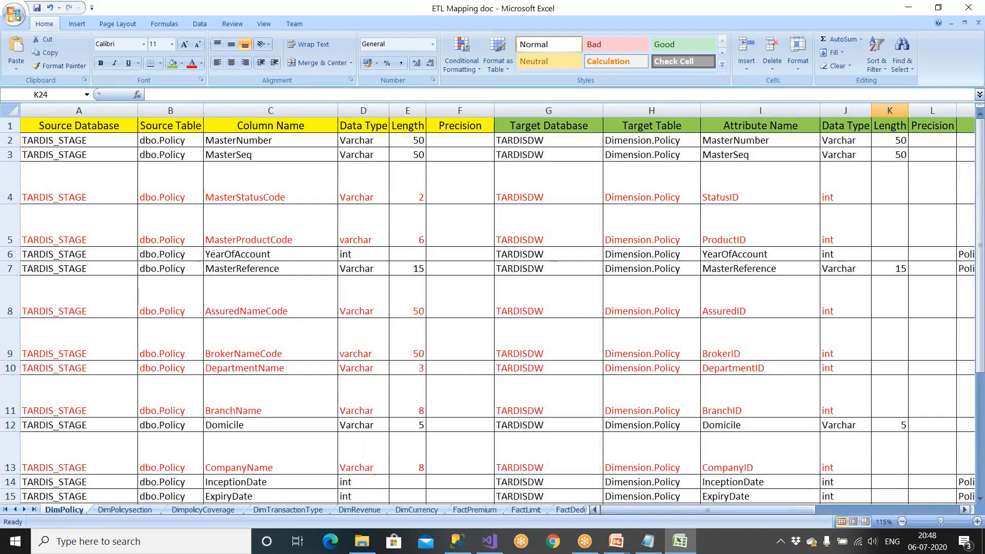
Step: In Visual Studio, set the OLE DB Destination's table to [Dimension].[Policy] and open its column mappings in a maximized editor
click(491, 542)
double_click(763, 376)
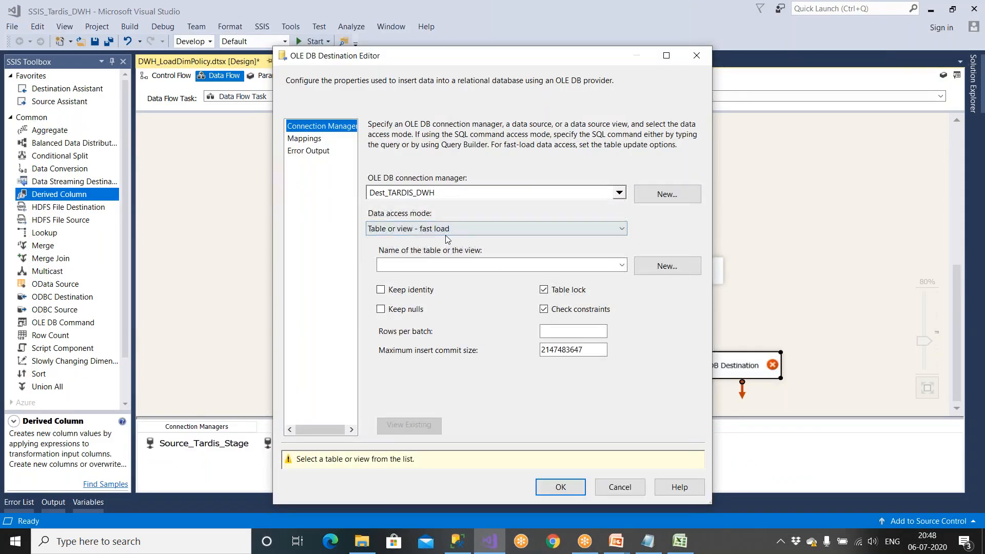
click(444, 265)
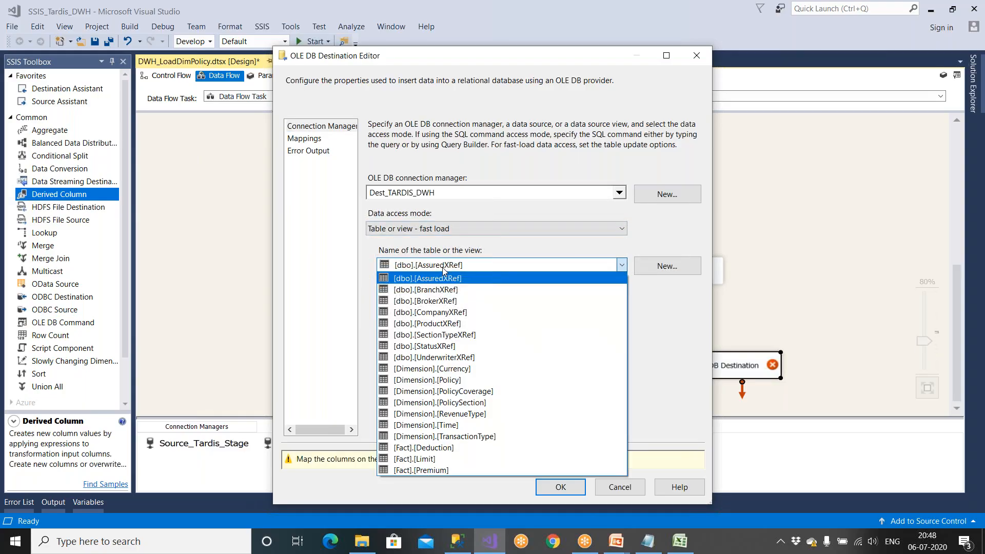
click(458, 380)
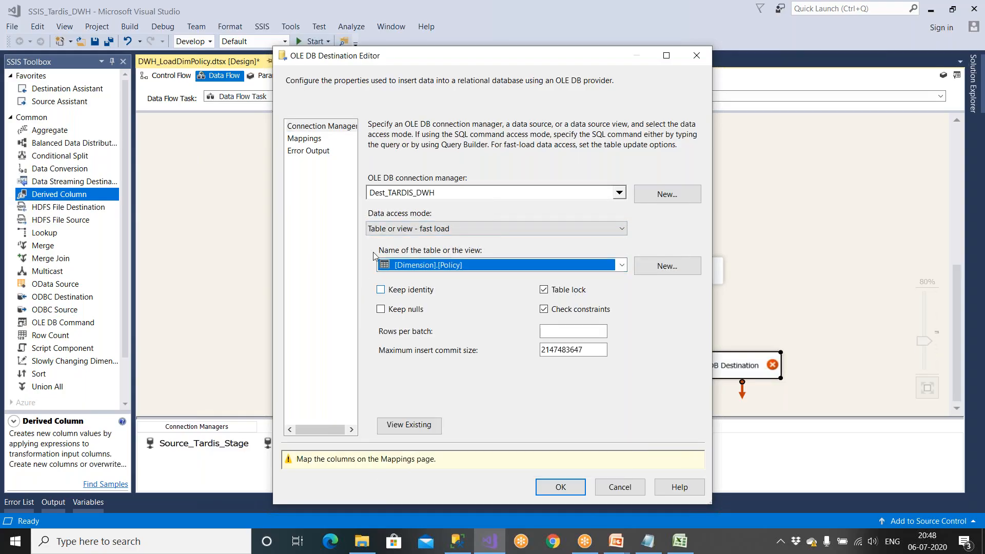
click(304, 138)
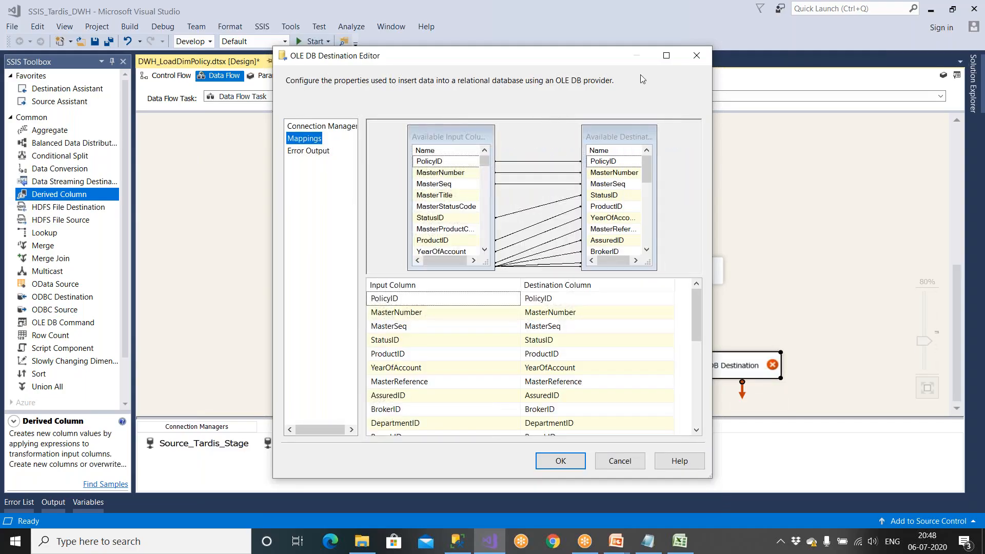
click(666, 55)
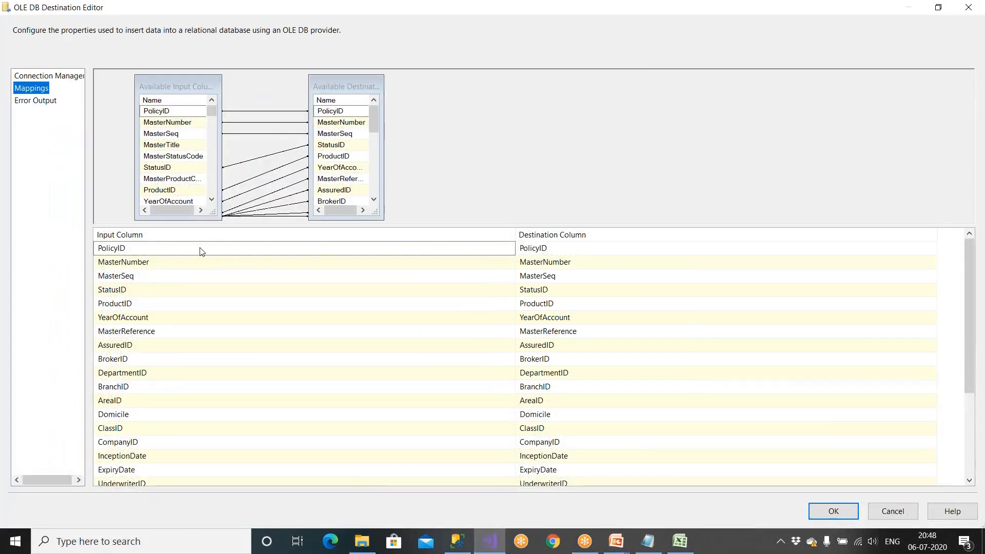
Step: In SQL Server Management Studio, run sp_help on '[Dimension].[Policy]' and inspect its identity column and seed
click(180, 252)
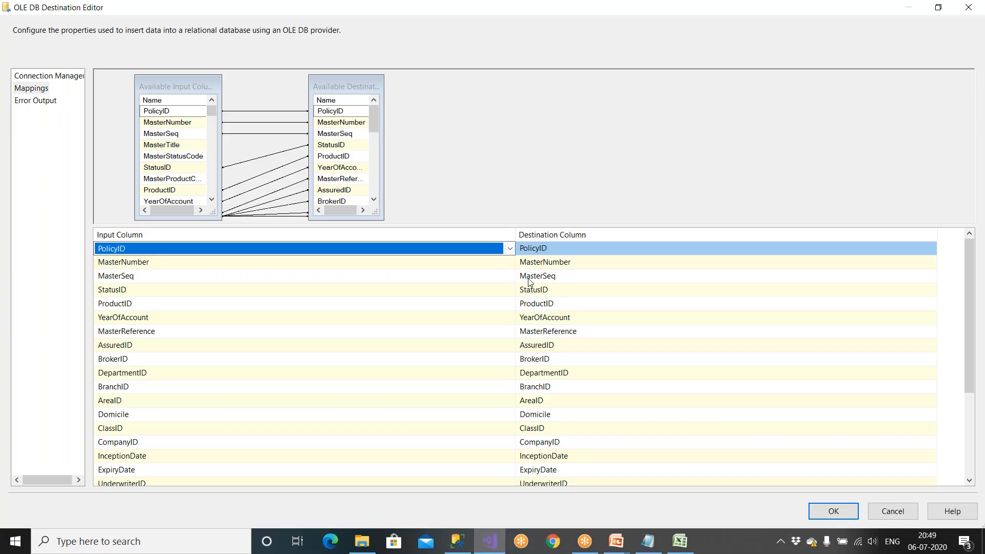
click(457, 542)
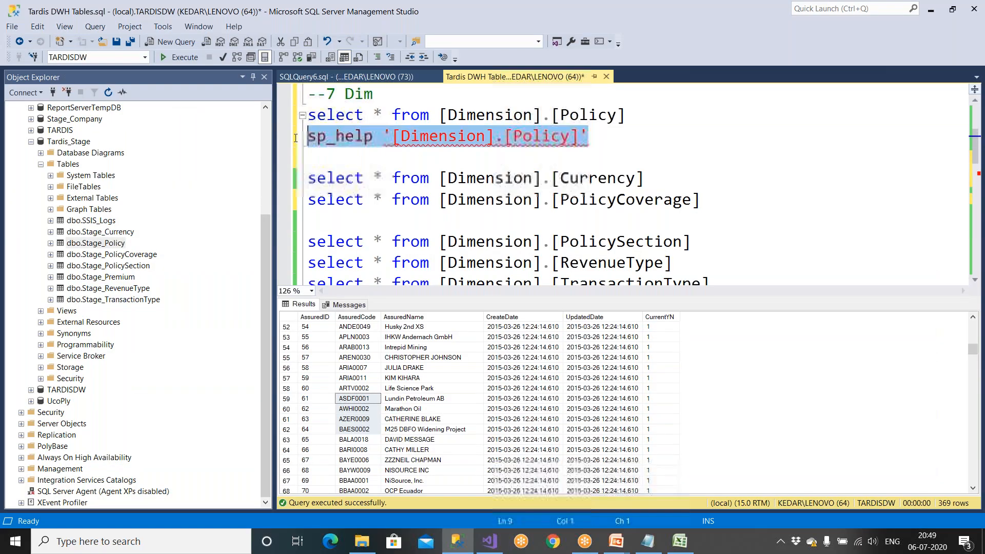
click(189, 57)
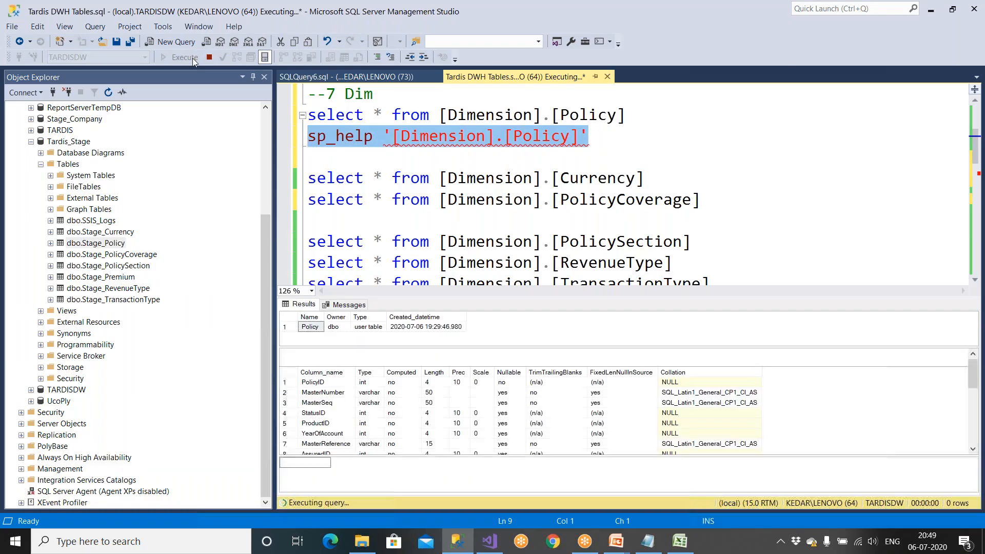
click(336, 451)
click(353, 450)
click(343, 449)
click(319, 448)
click(334, 447)
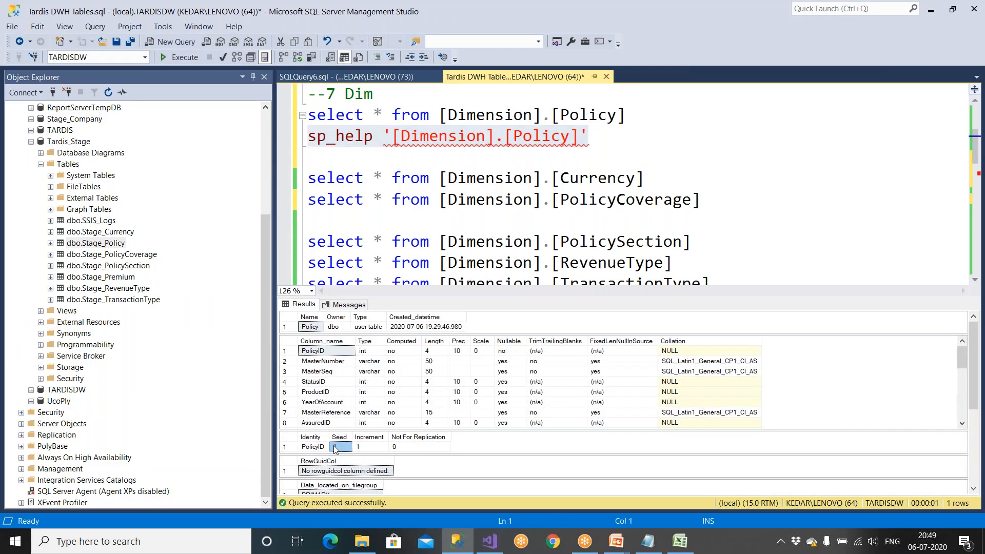
click(336, 450)
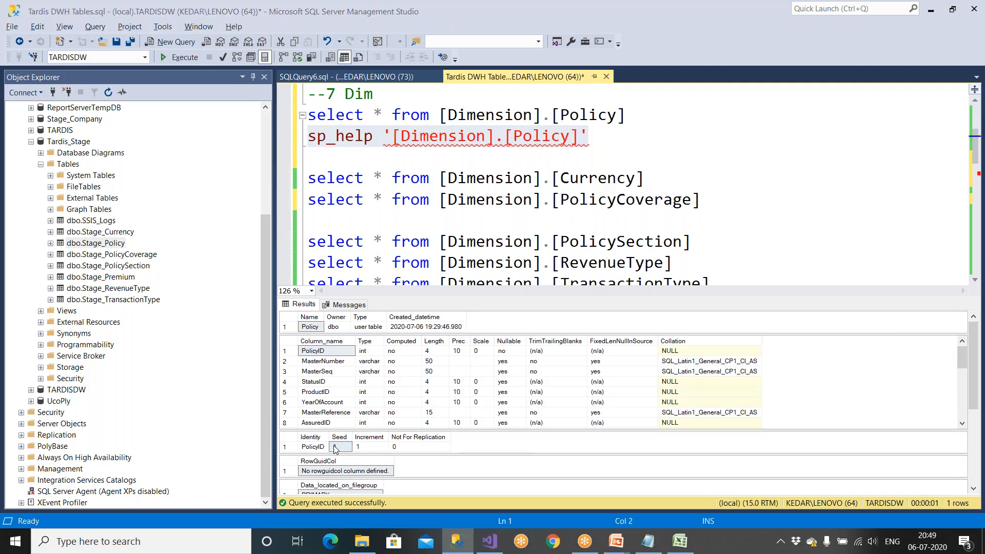
Step: Back in Visual Studio's destination mappings, set the input column for the PolicyID destination column to <ignore>
key(alt+Tab)
click(121, 253)
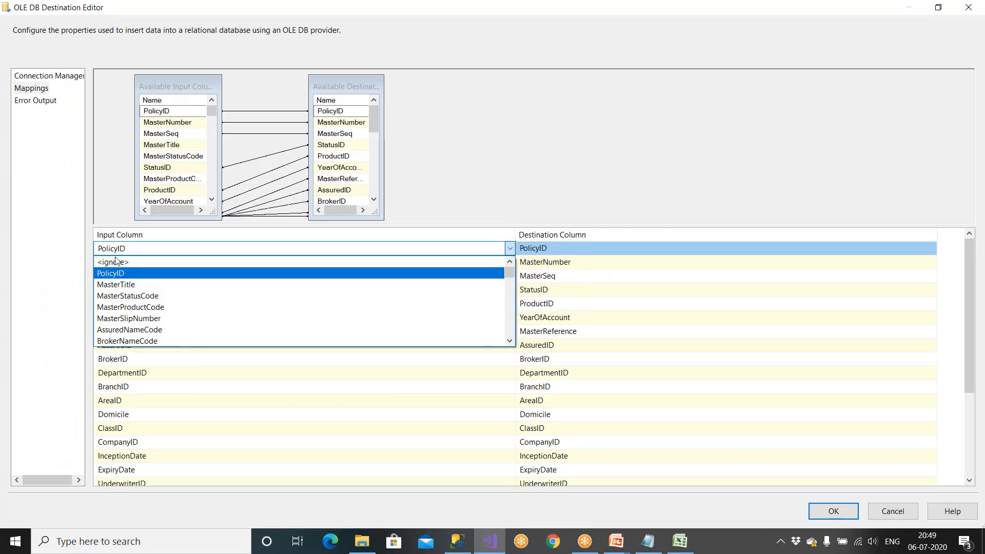
click(110, 263)
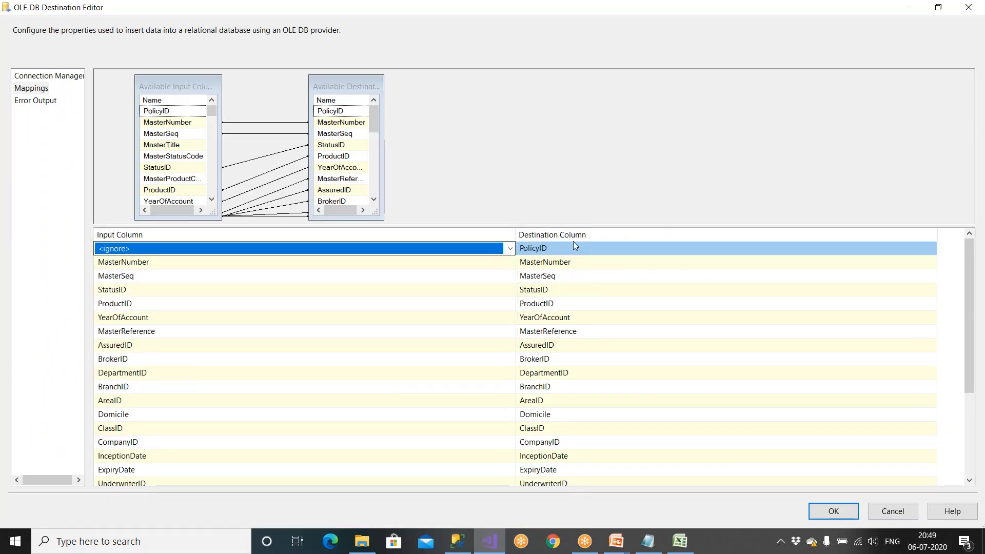
mouse_move(529, 245)
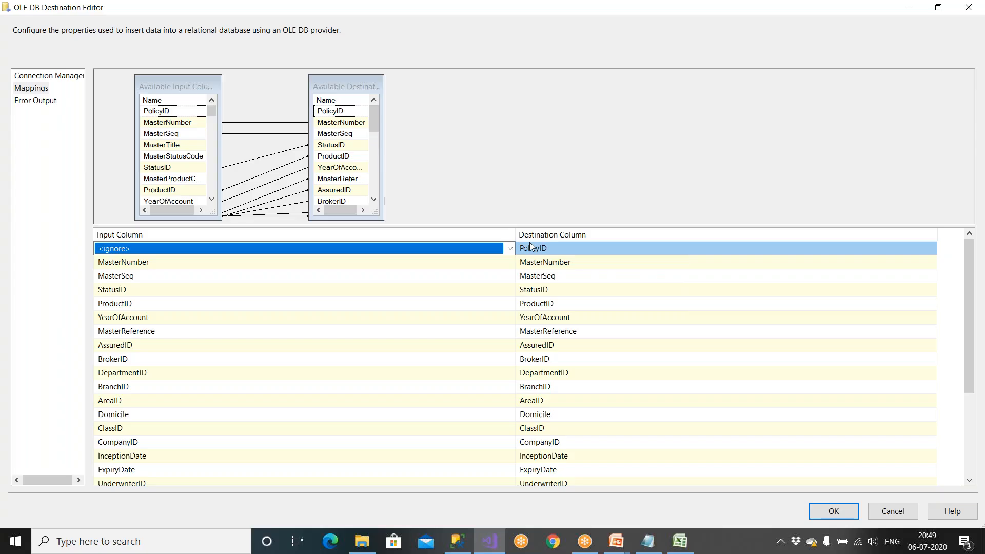
Step: Switch to SQL Server Management Studio and review the sp_help statement and its identity details for [Dimension].[Policy]
click(648, 548)
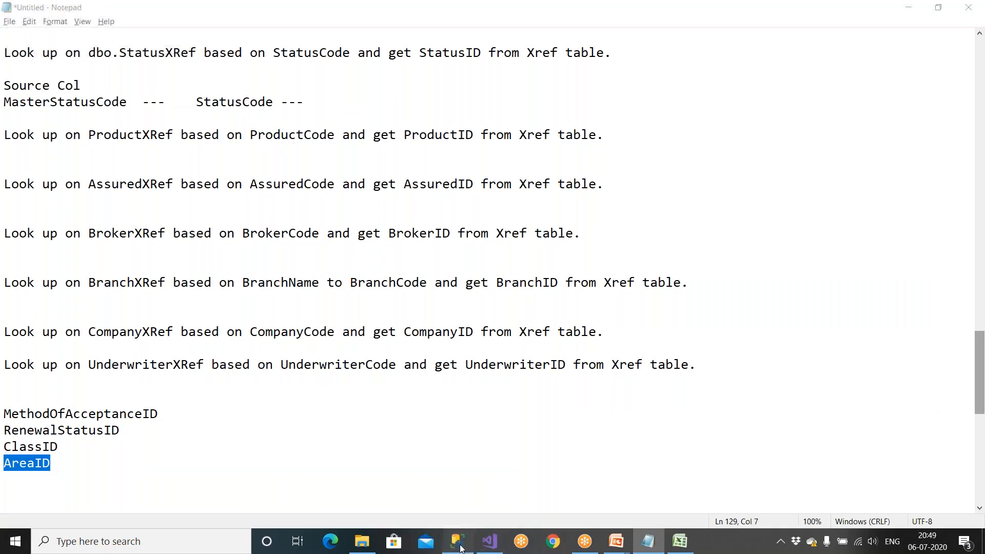
click(457, 541)
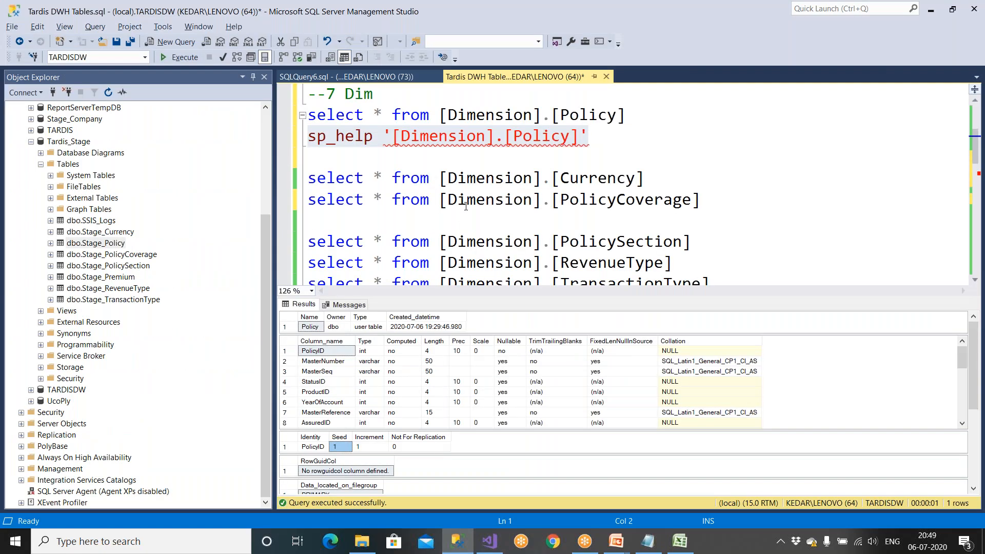
drag(590, 137, 296, 139)
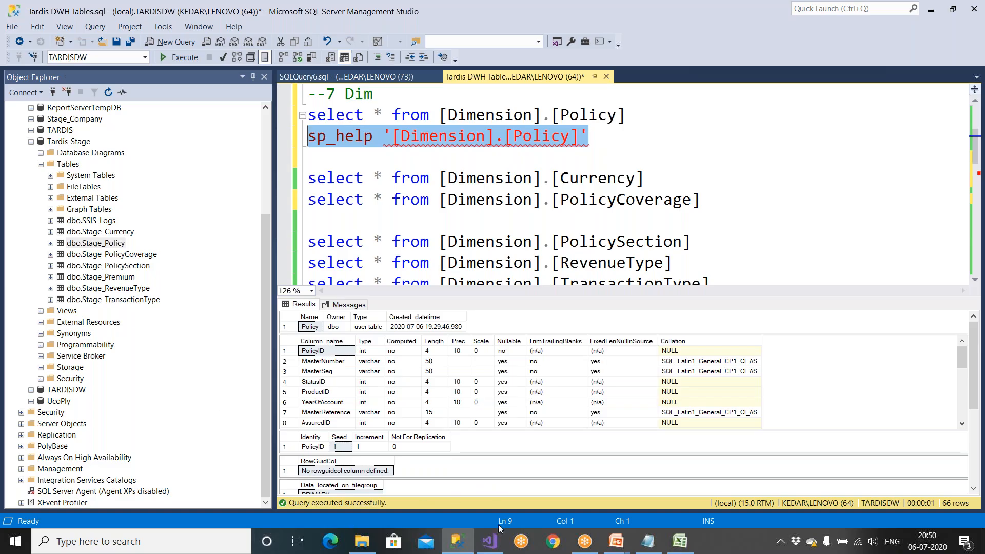
Step: Check the StatusID mapping in Visual Studio, then examine the StatusID column of dbo.Stage_Policy in SQL Server Management Studio
click(490, 543)
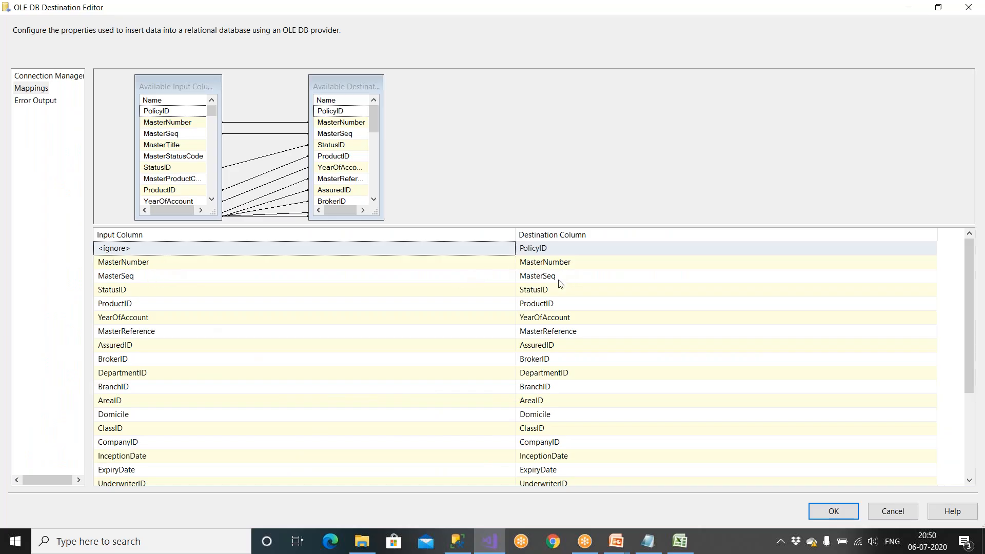
click(169, 294)
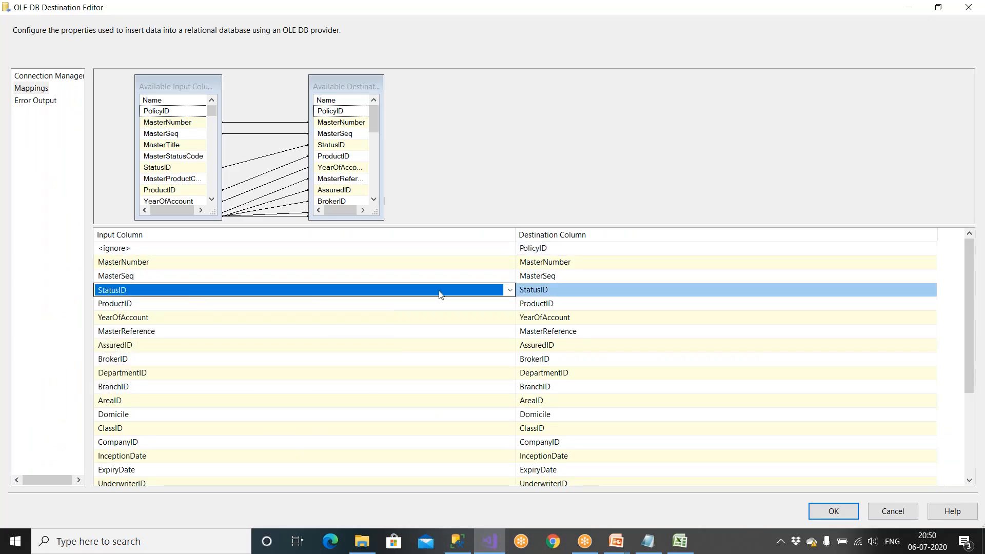
click(534, 295)
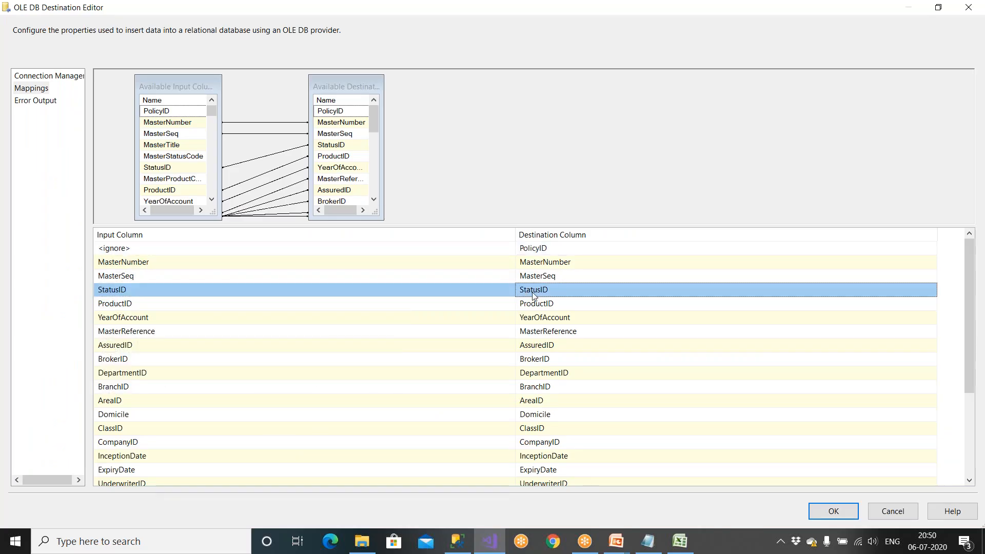
click(457, 541)
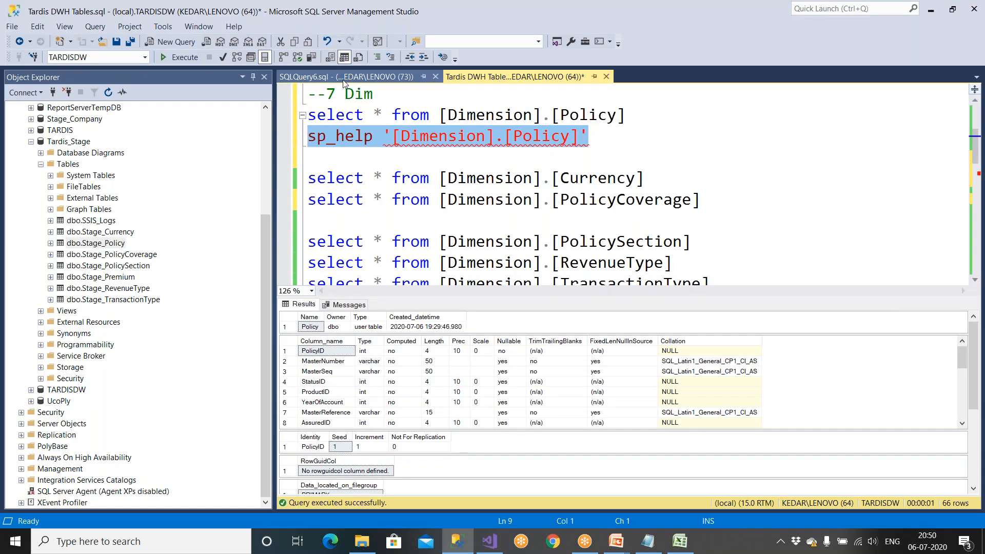
click(343, 79)
drag(363, 222, 463, 222)
click(554, 200)
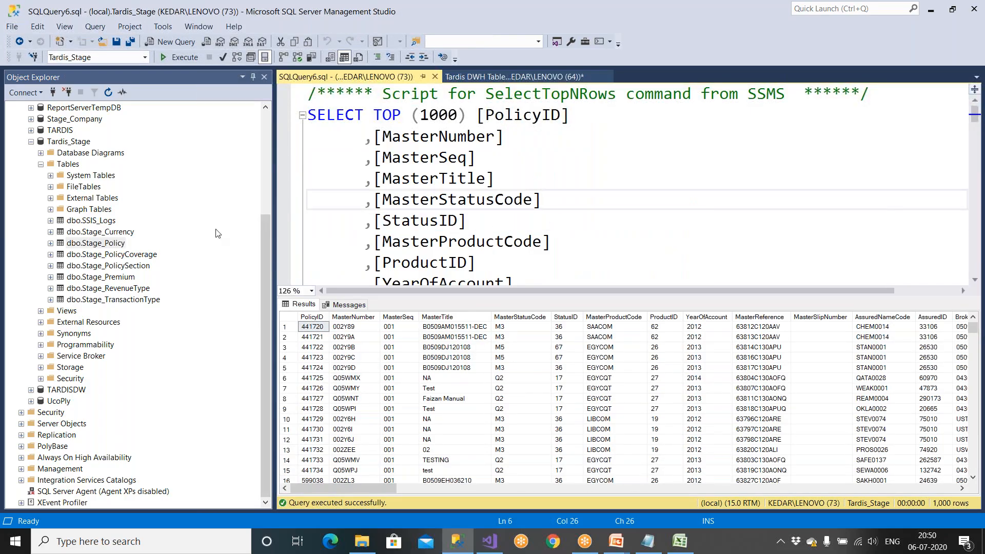
click(85, 245)
click(51, 243)
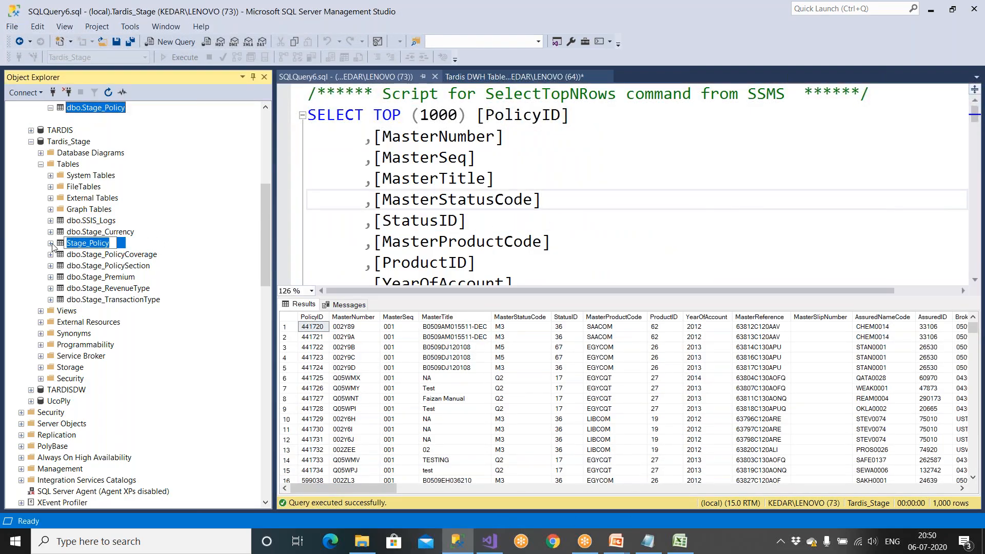
click(117, 188)
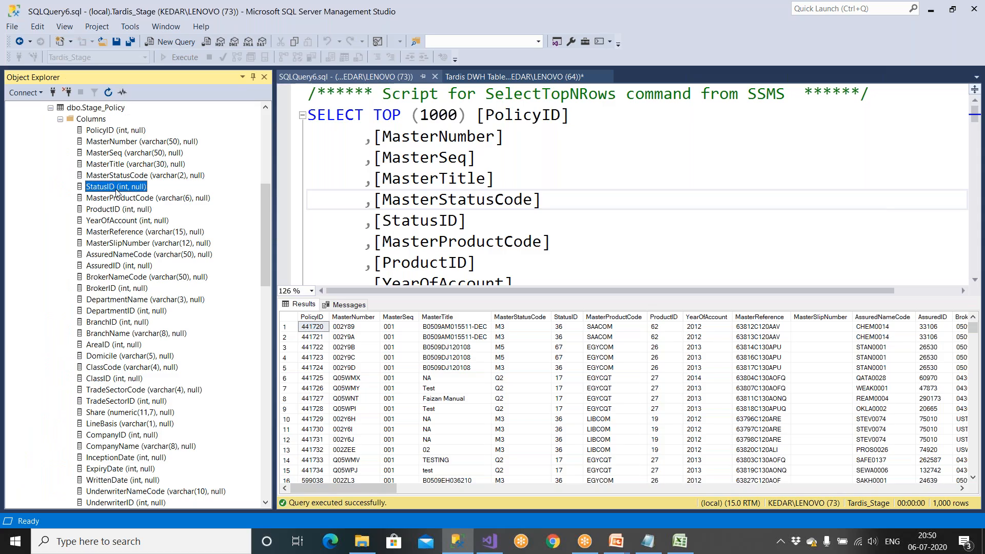
Step: In Visual Studio, accept the destination mappings and review the StatusXref lookup's column join and output alias
click(480, 543)
click(852, 513)
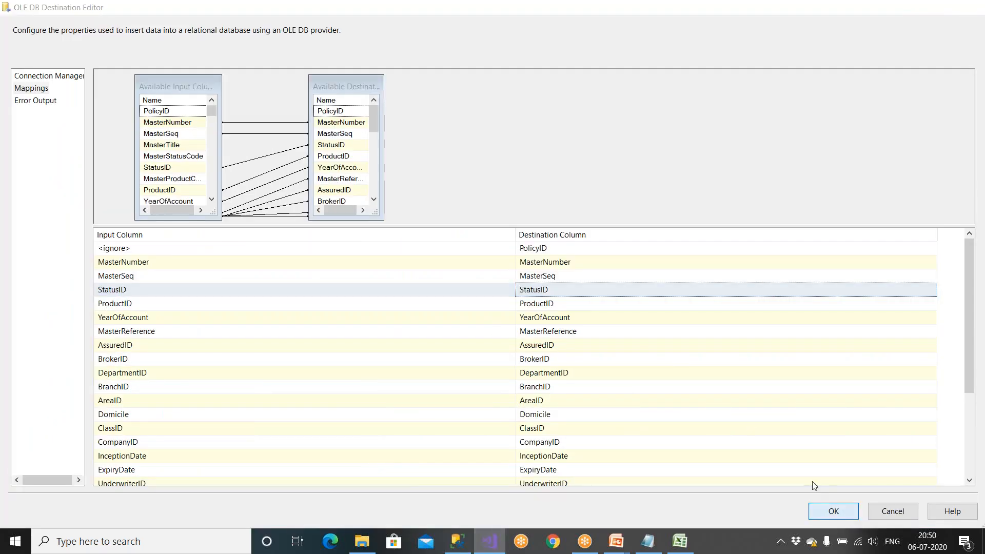
double_click(235, 195)
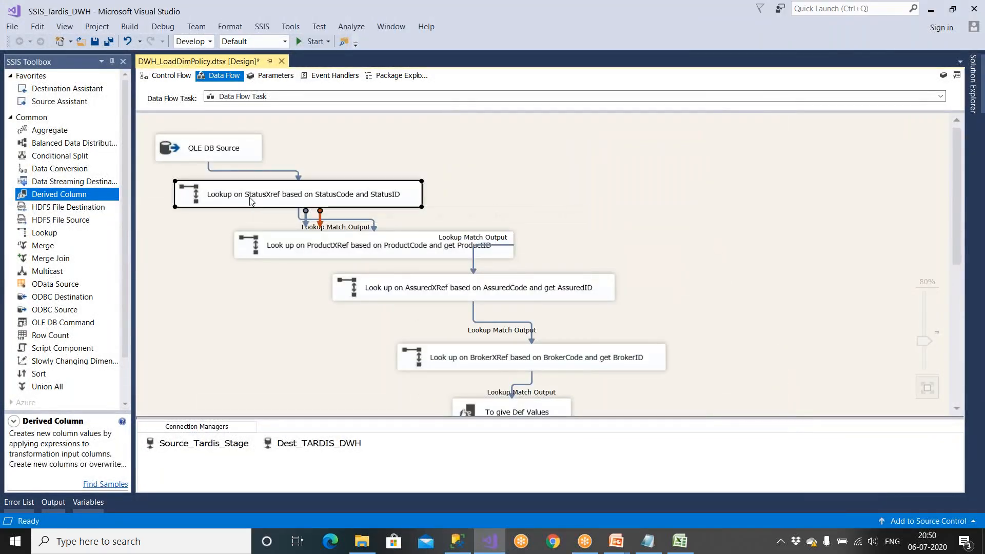
click(304, 139)
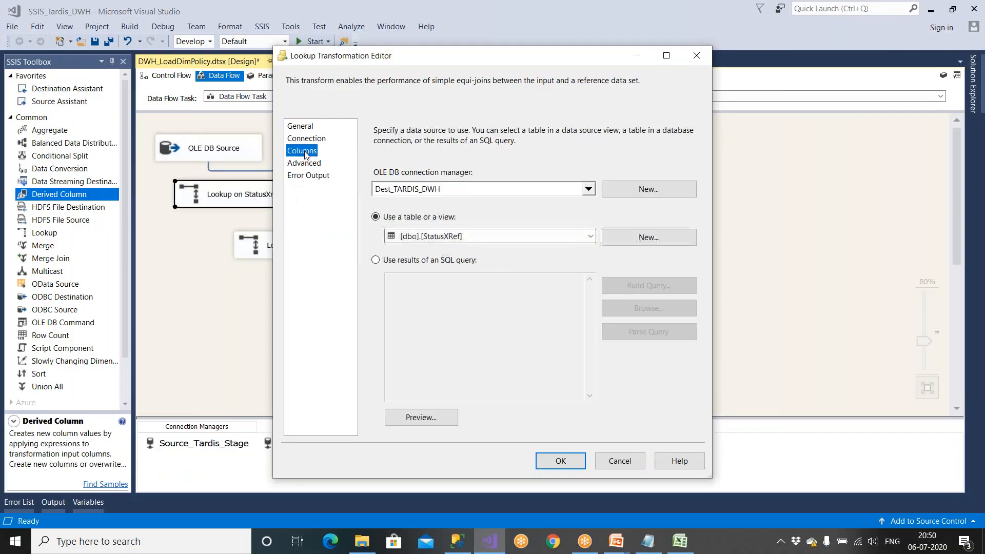
click(305, 151)
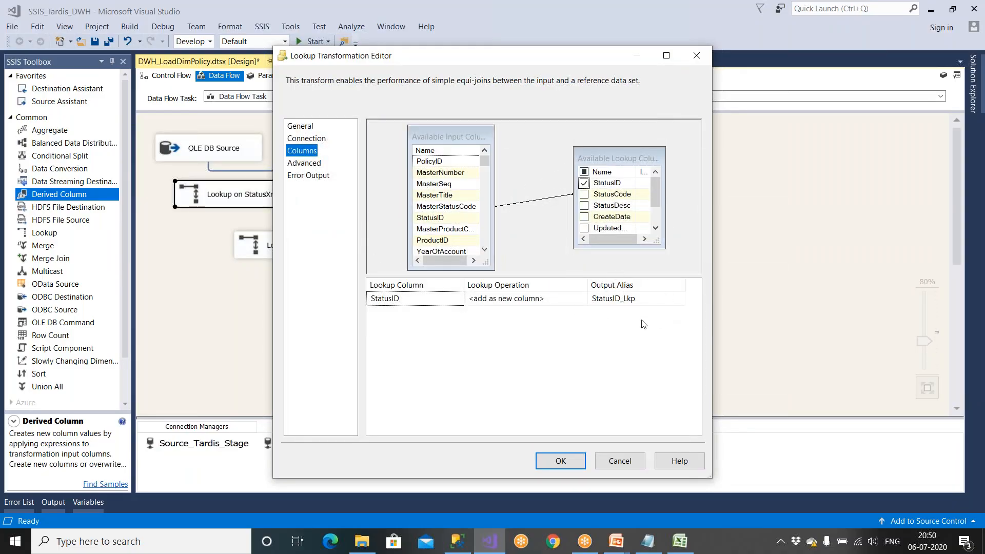
click(450, 221)
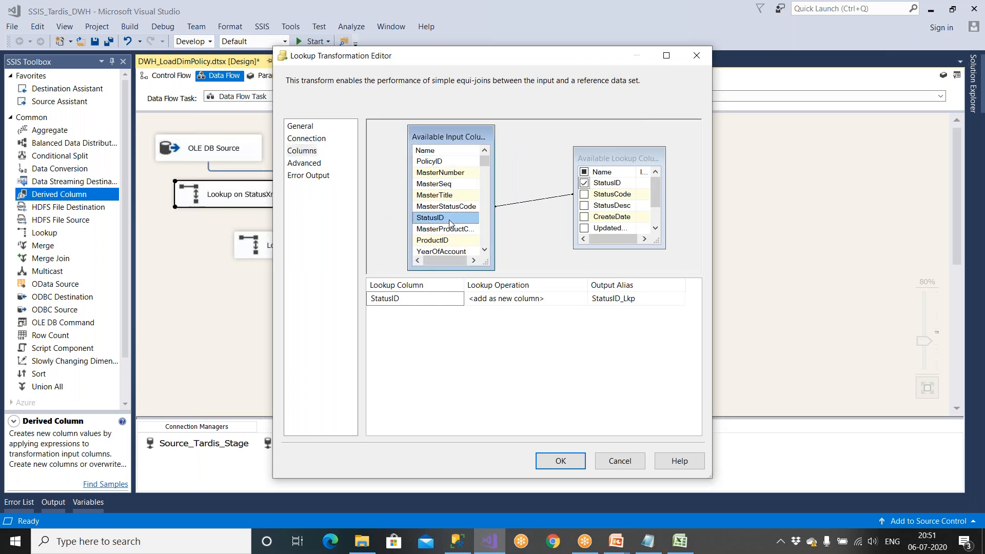
click(575, 462)
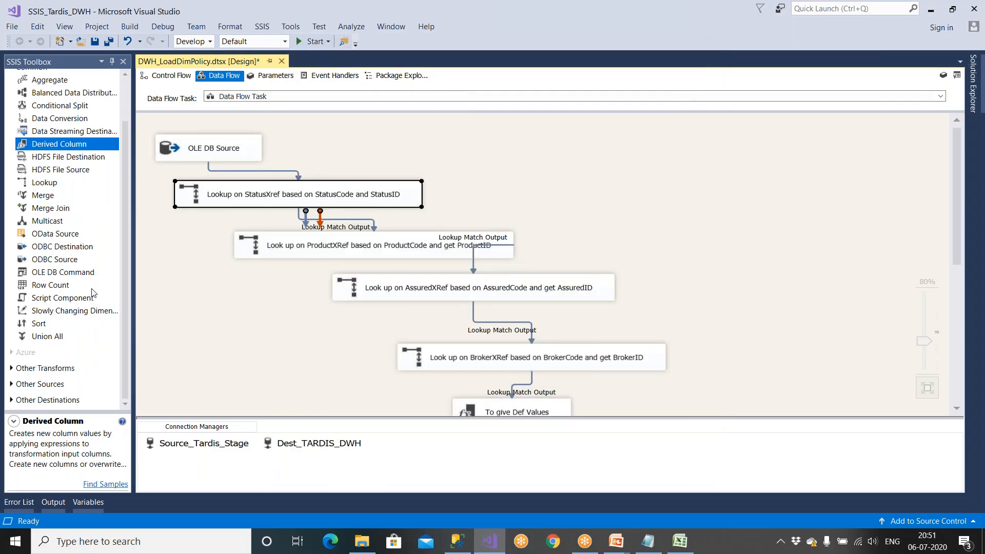
Step: In the OLE DB Destination's mappings, map the StatusID_Lkp input column to the StatusID destination column
click(726, 211)
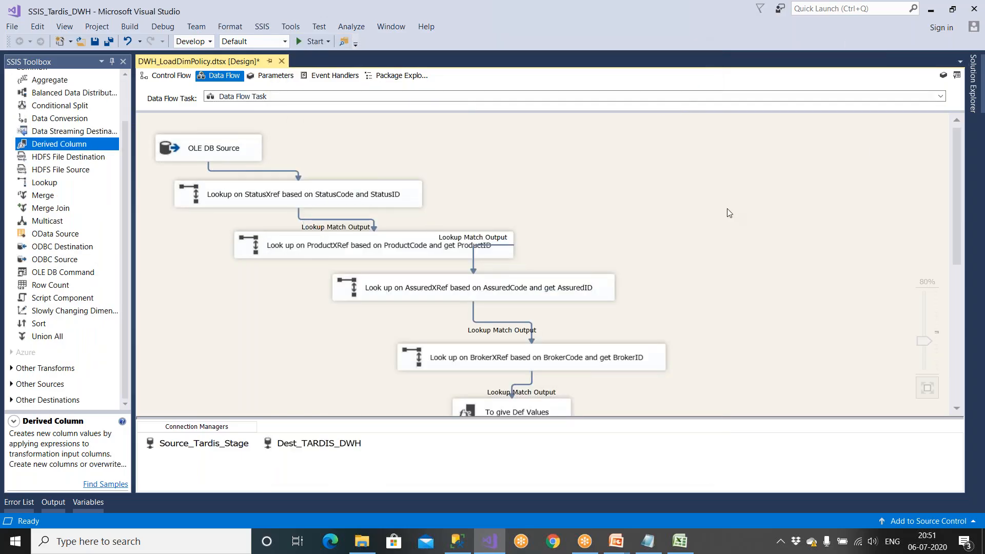
scroll(726, 215, down, 5)
double_click(726, 365)
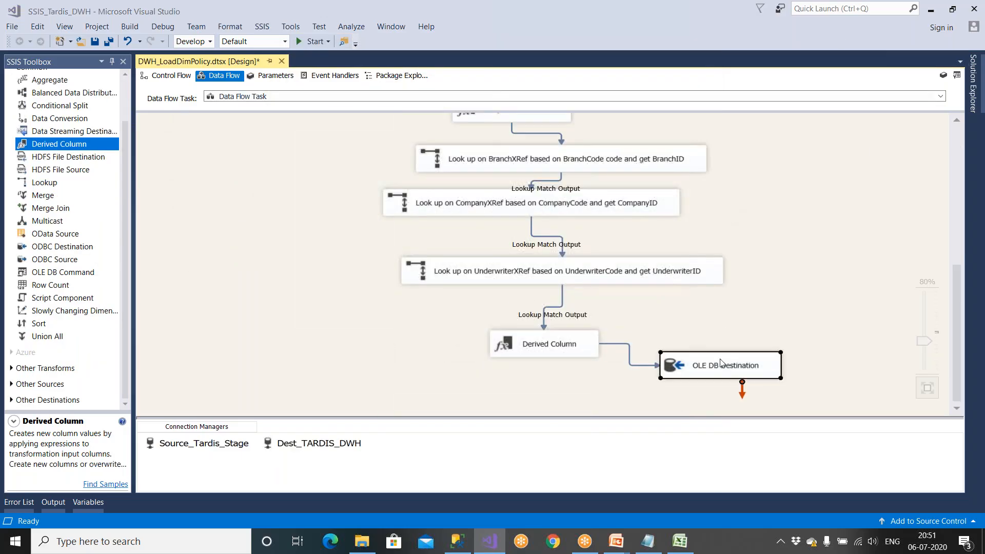
click(300, 139)
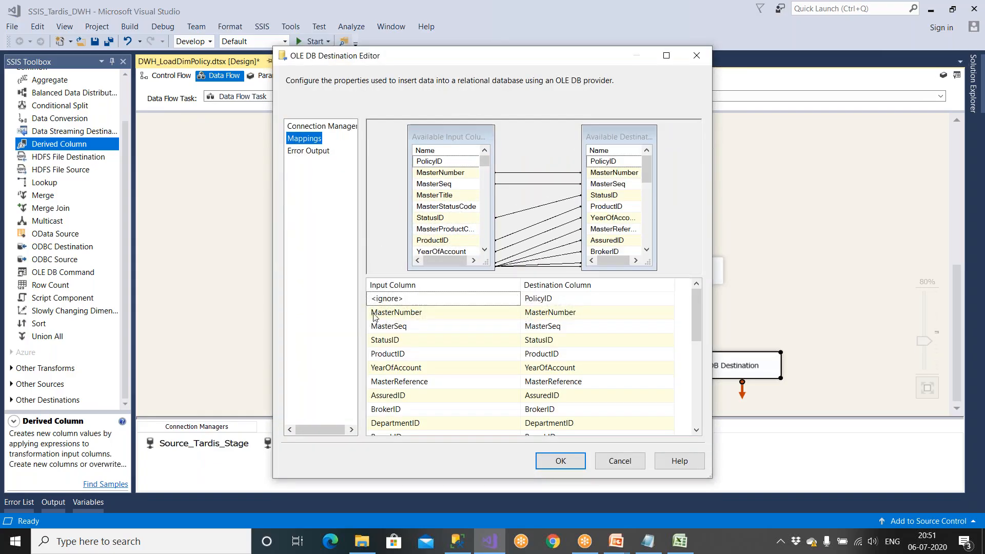
click(401, 341)
scroll(420, 355, down, 5)
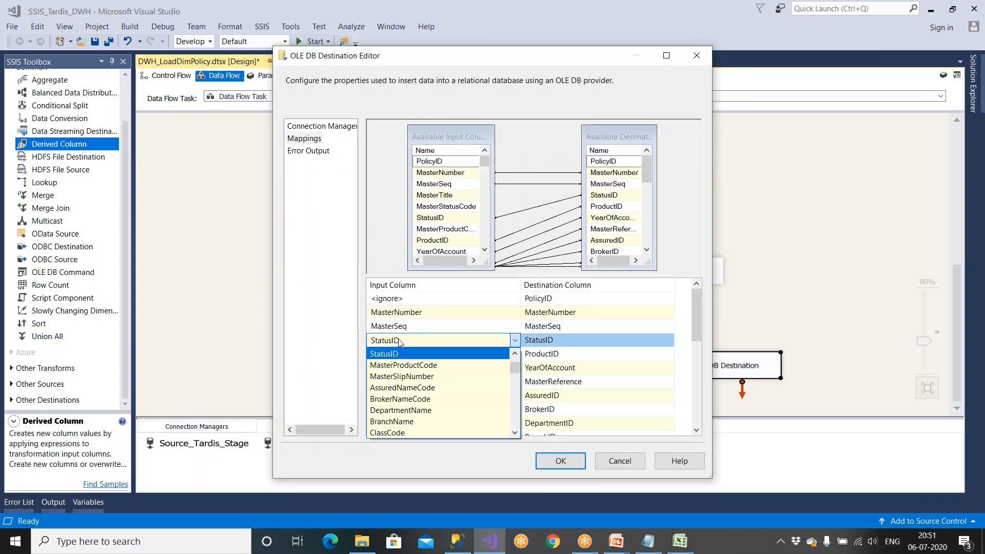
scroll(419, 355, down, 5)
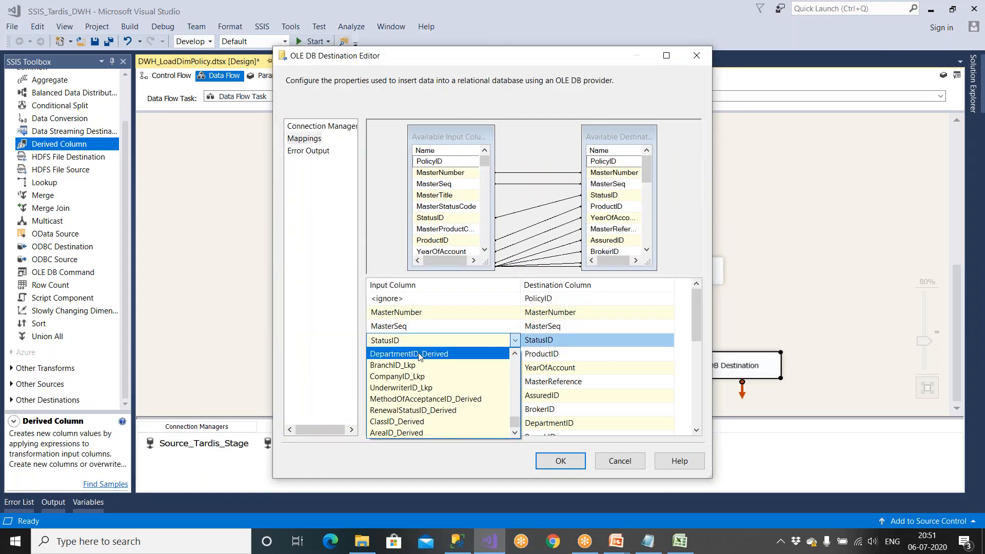
scroll(419, 377, up, 3)
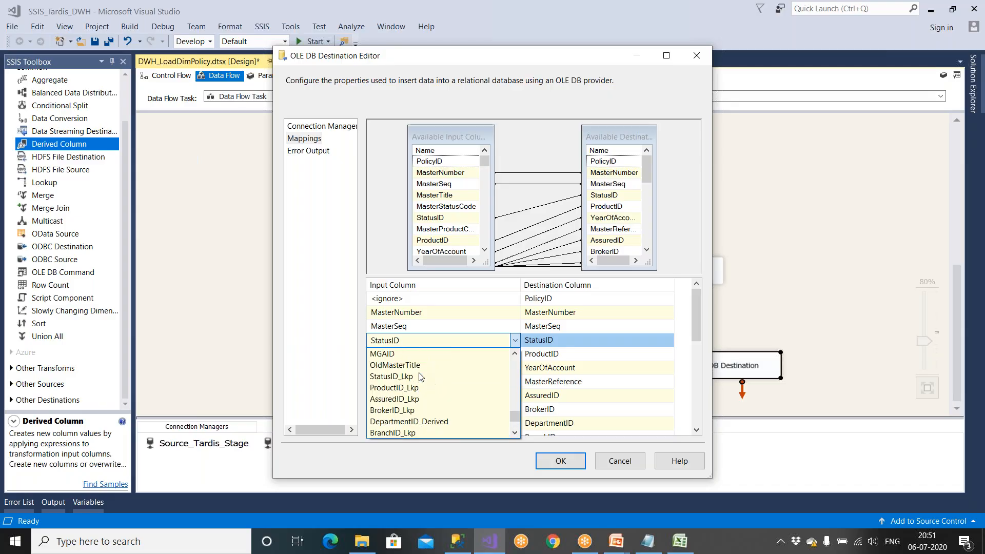
click(411, 377)
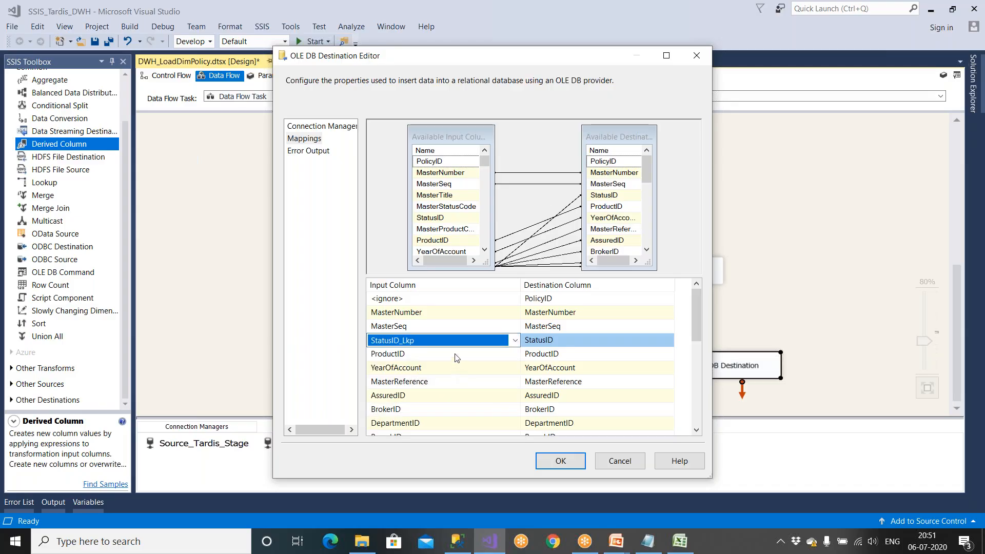
Step: In Excel, examine the ProductID attribute's row and its business rule on the DimPolicy mapping sheet
click(684, 548)
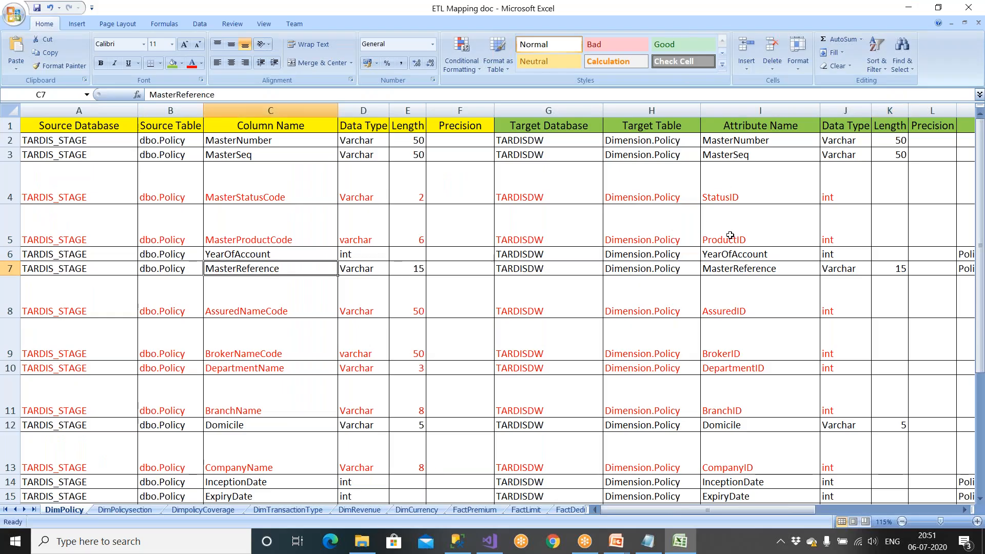
click(730, 238)
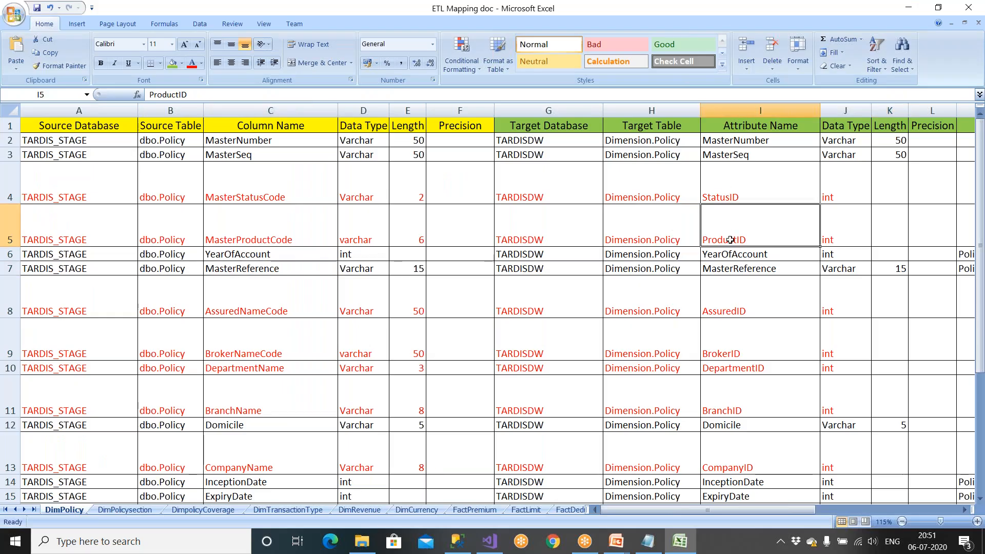
key(Right)
key(Right)
key(Right)
key(Right)
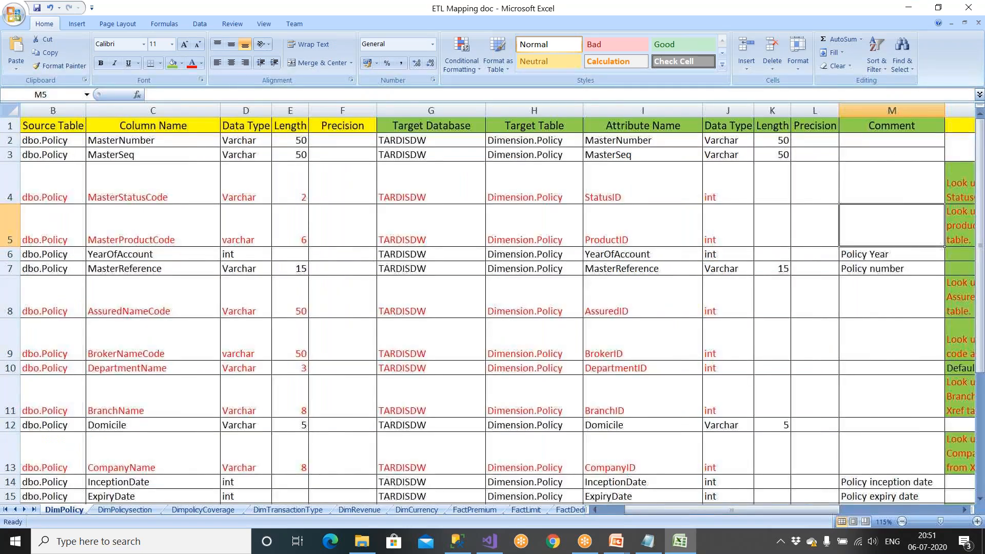
key(Right)
click(430, 233)
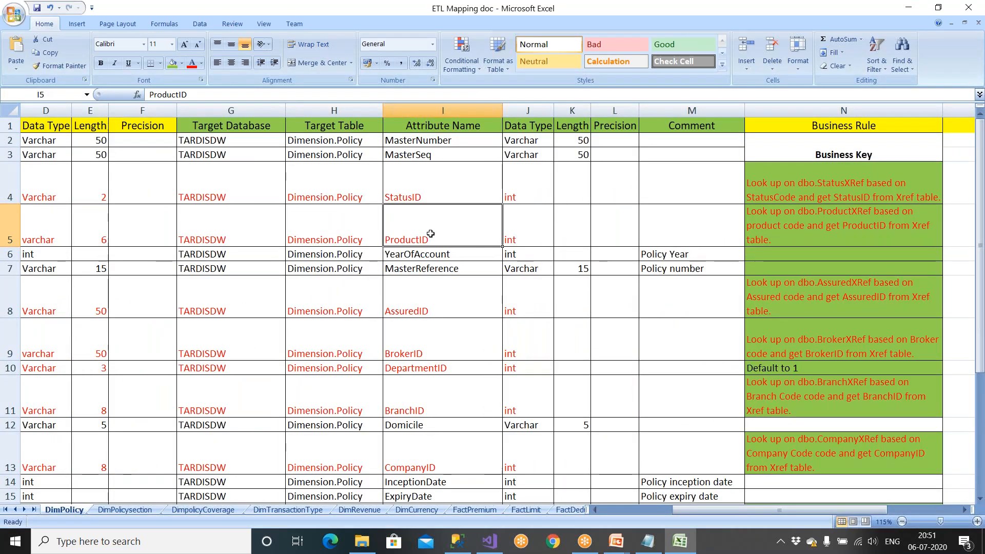
Step: In Visual Studio, map the ProductID_Lkp input column to the ProductID destination column in the OLE DB Destination Editor
click(490, 543)
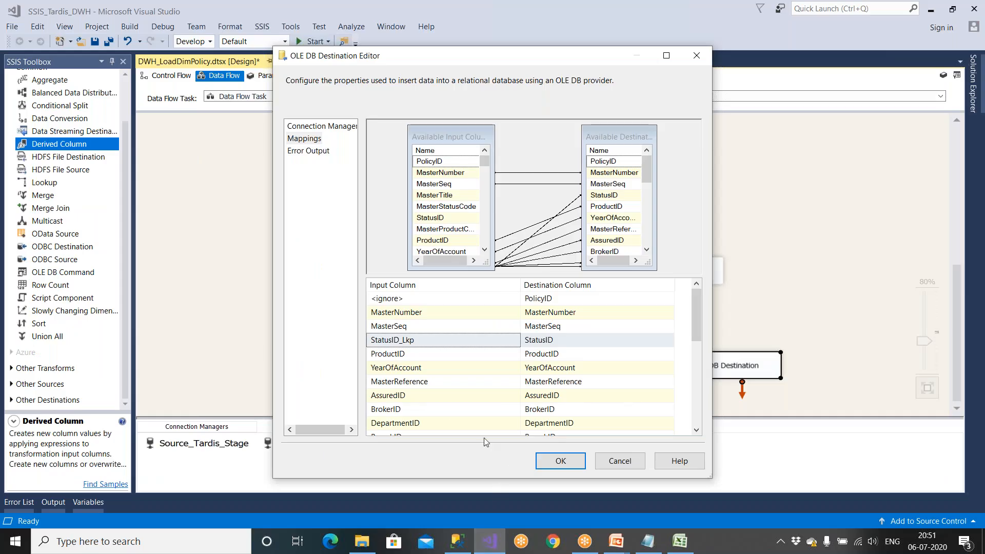
click(443, 241)
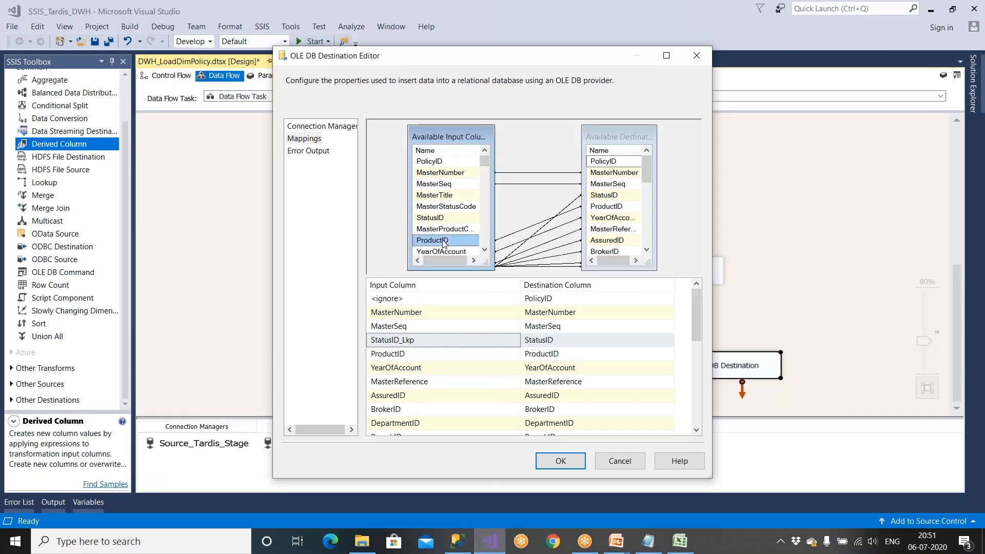
click(423, 354)
click(424, 354)
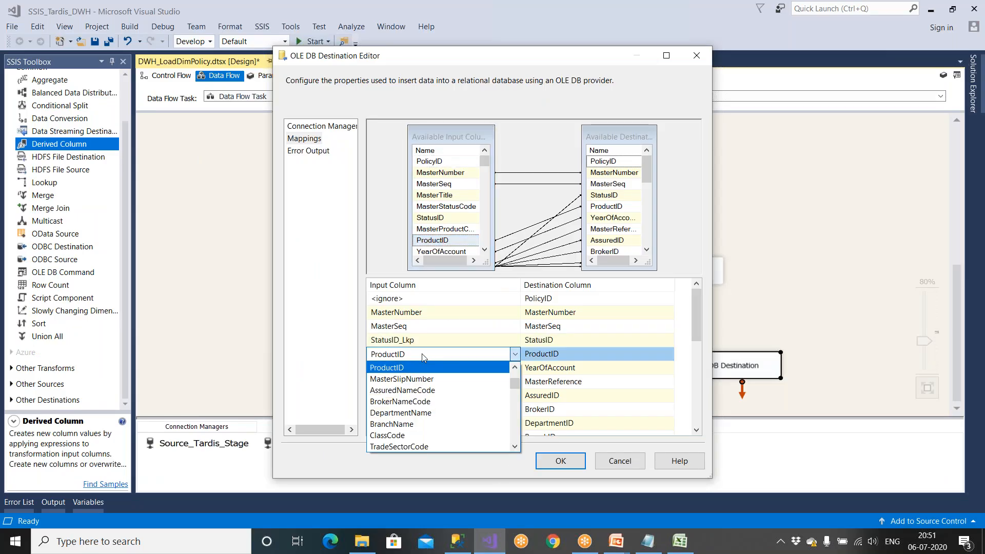
scroll(423, 355, down, 6)
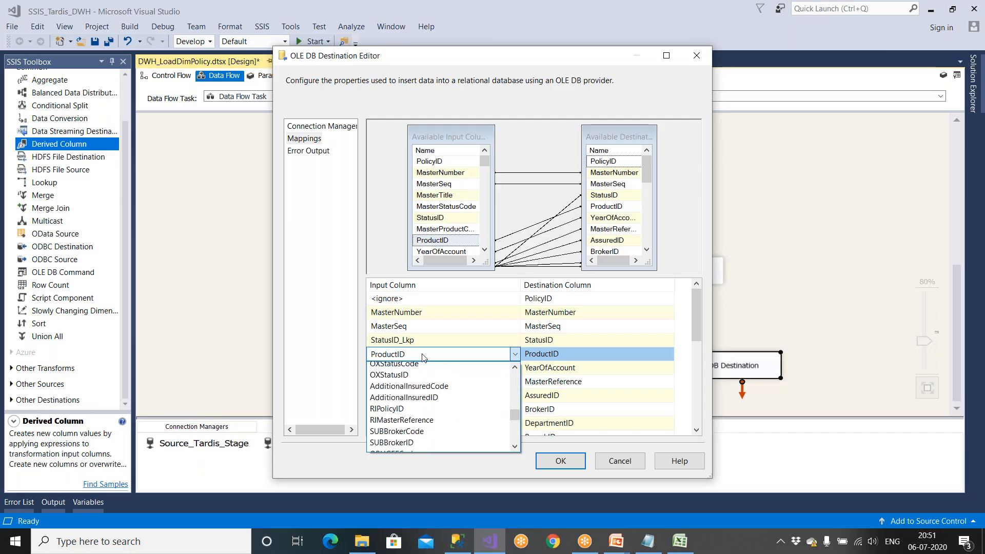
scroll(424, 357, down, 3)
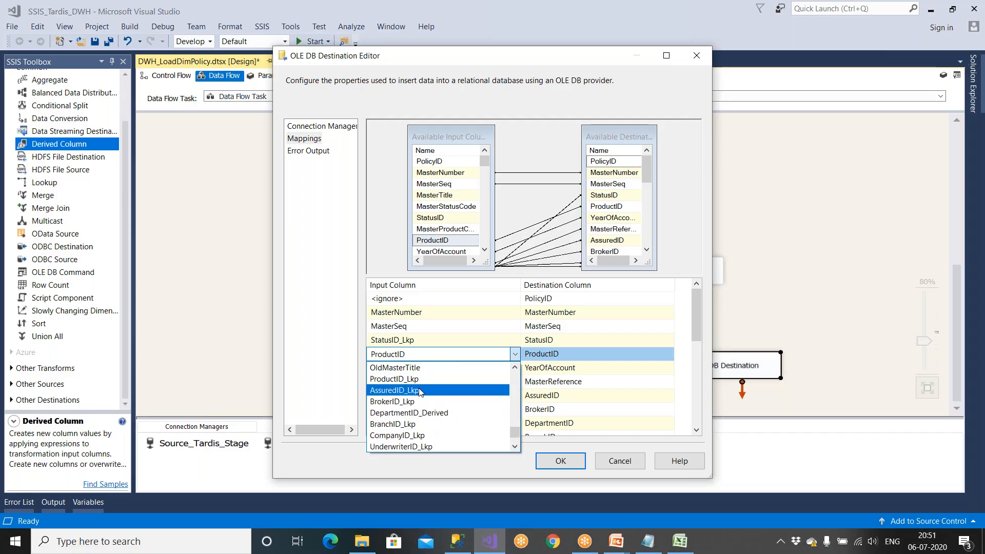
scroll(419, 431, down, 1)
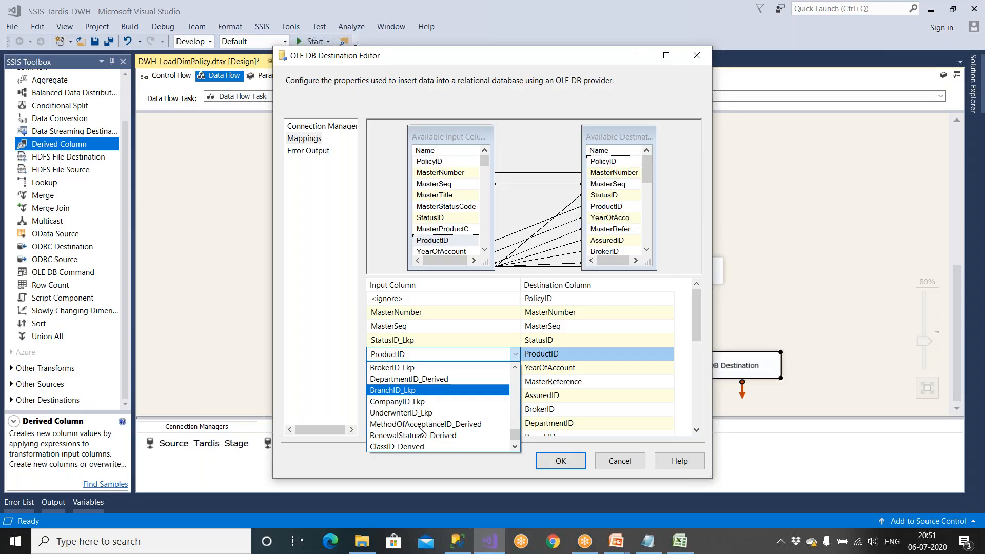
scroll(419, 430, up, 2)
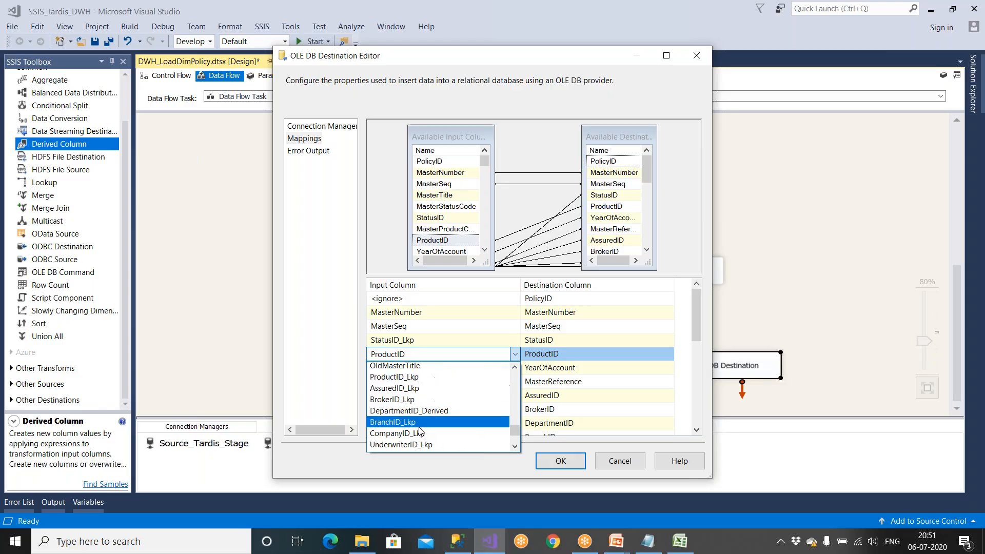
click(418, 402)
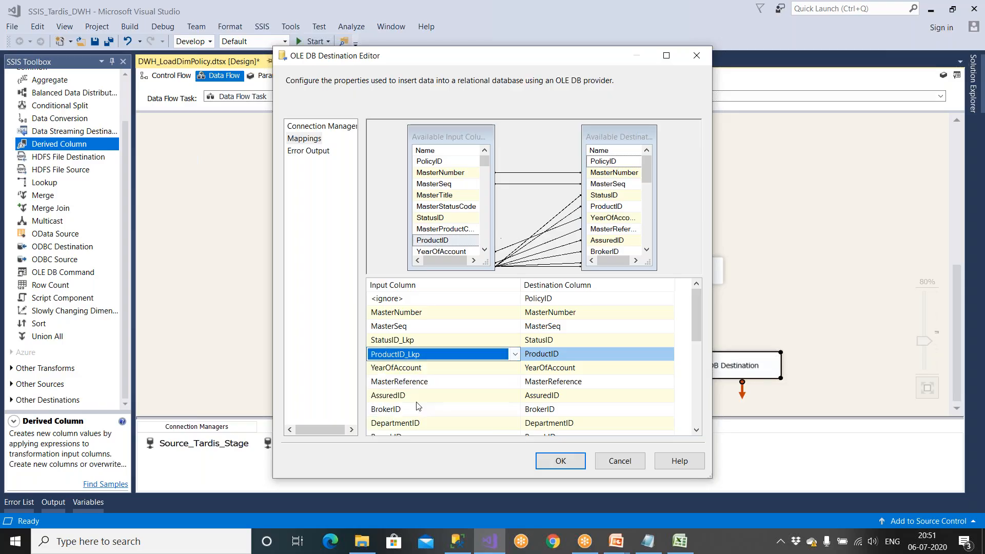
Step: In Excel, examine the source columns, target attributes and business rules for YearOfAccount and MasterReference on the DimPolicy sheet
click(680, 541)
click(781, 261)
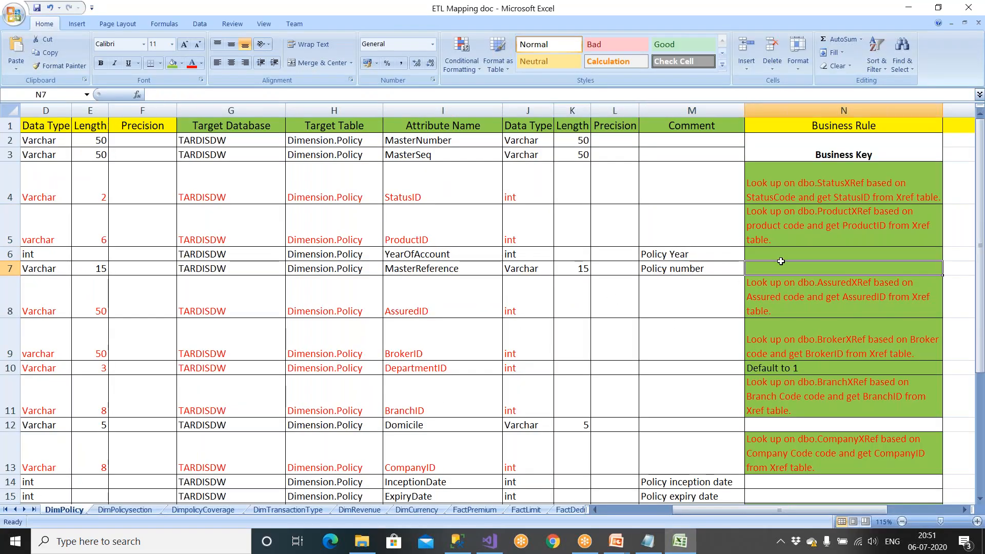
click(783, 185)
click(771, 231)
key(Down)
key(Left)
key(Left)
key(Left)
key(Left)
key(Left)
key(Left)
key(Left)
key(Left)
key(Left)
key(Left)
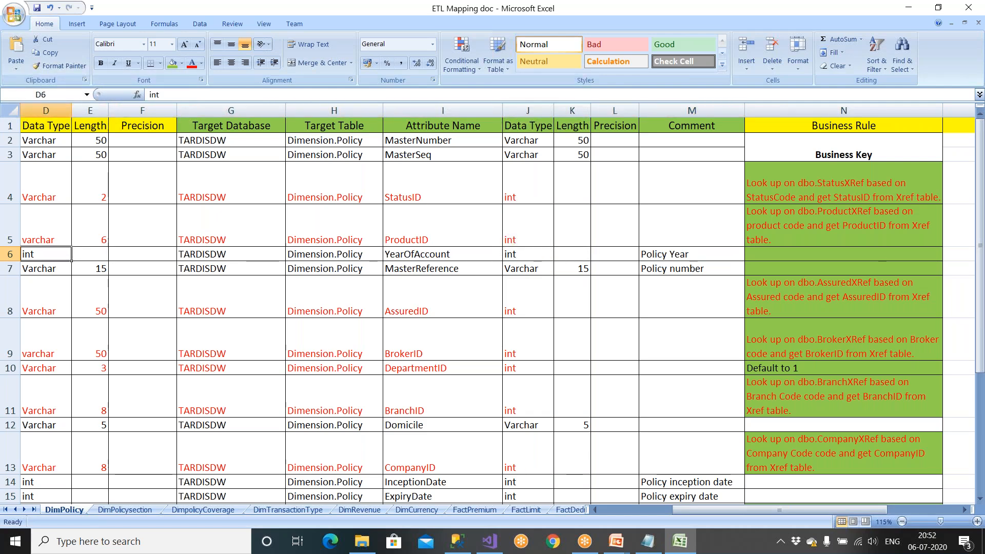
key(Left)
key(Left)
key(Left)
key(Right)
key(Right)
key(Right)
key(Right)
key(Right)
key(Right)
key(Right)
key(Right)
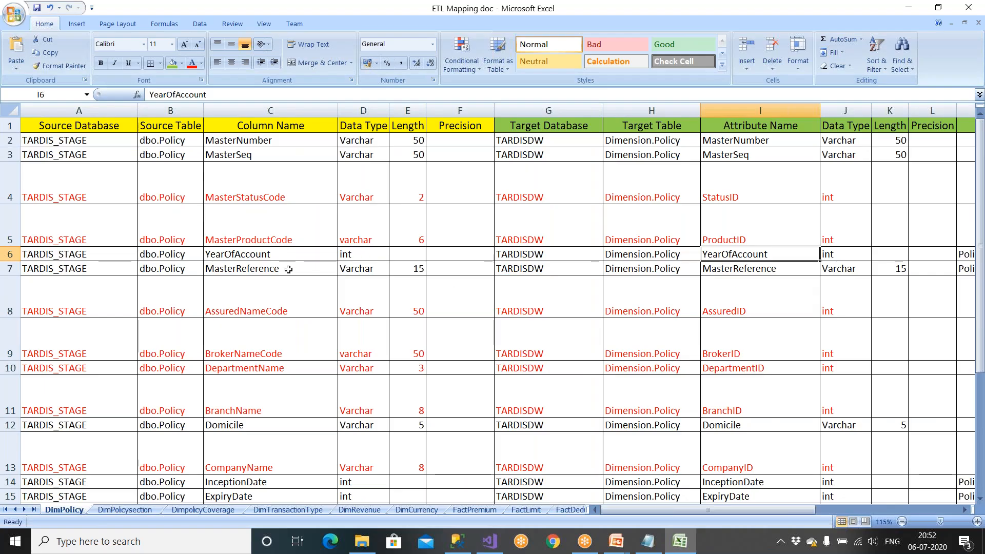
click(289, 269)
click(740, 271)
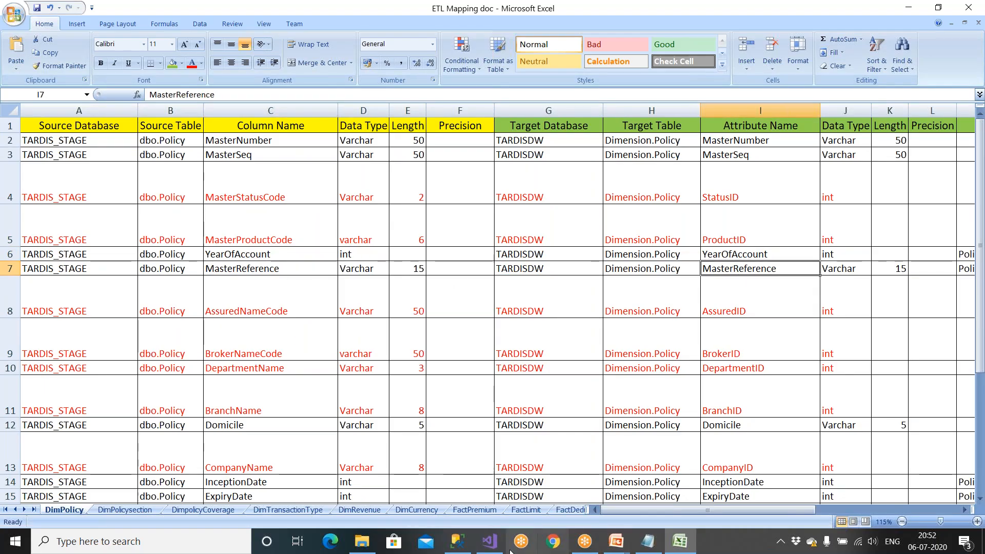
Step: Check the AssuredID mapping in Visual Studio, then examine the AssuredID row and its business rule in Excel
click(489, 541)
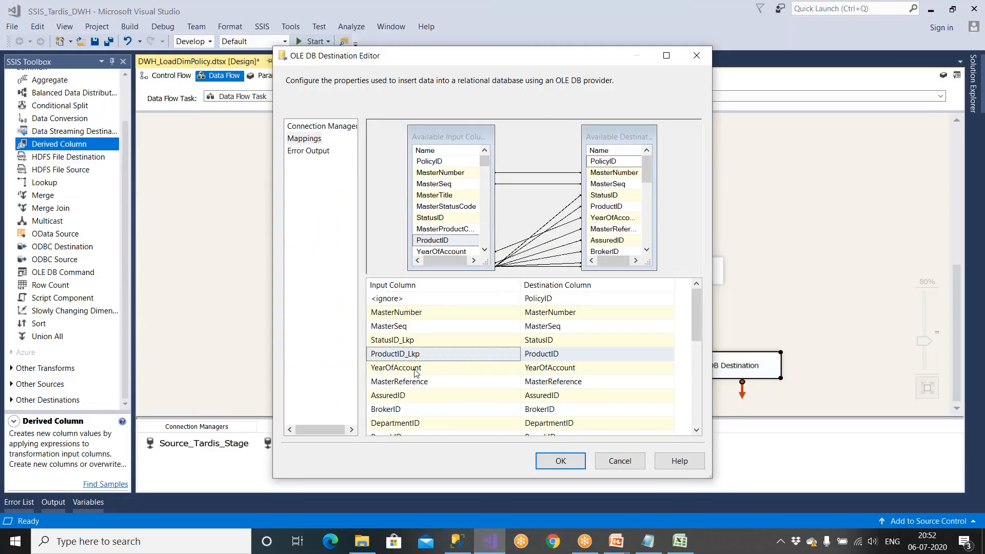
click(401, 400)
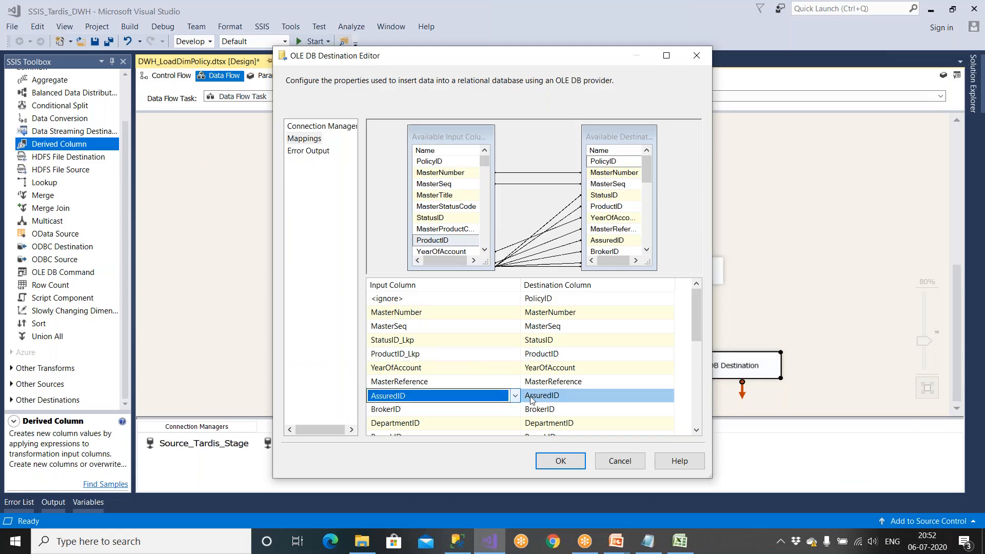
click(681, 543)
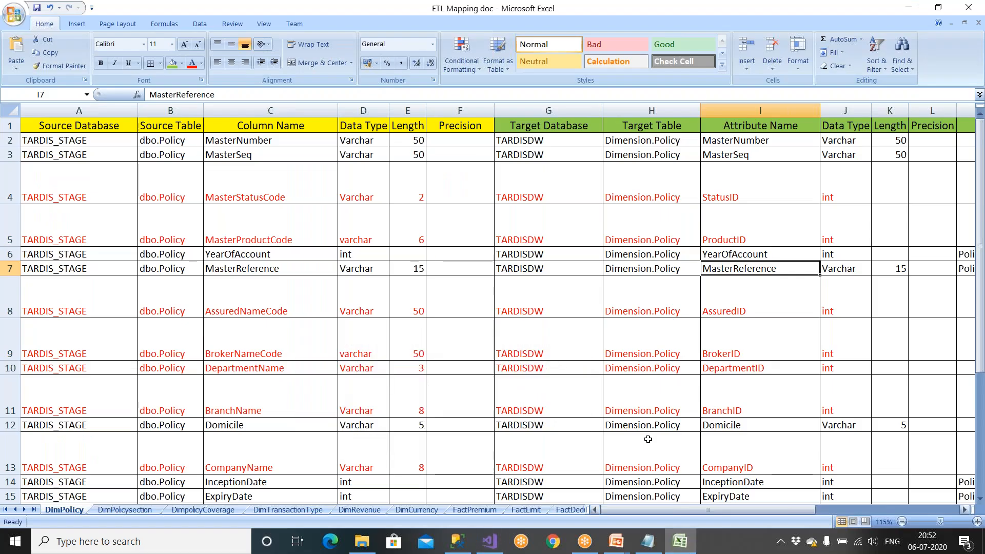
click(821, 343)
key(Right)
key(Right)
key(Right)
key(Right)
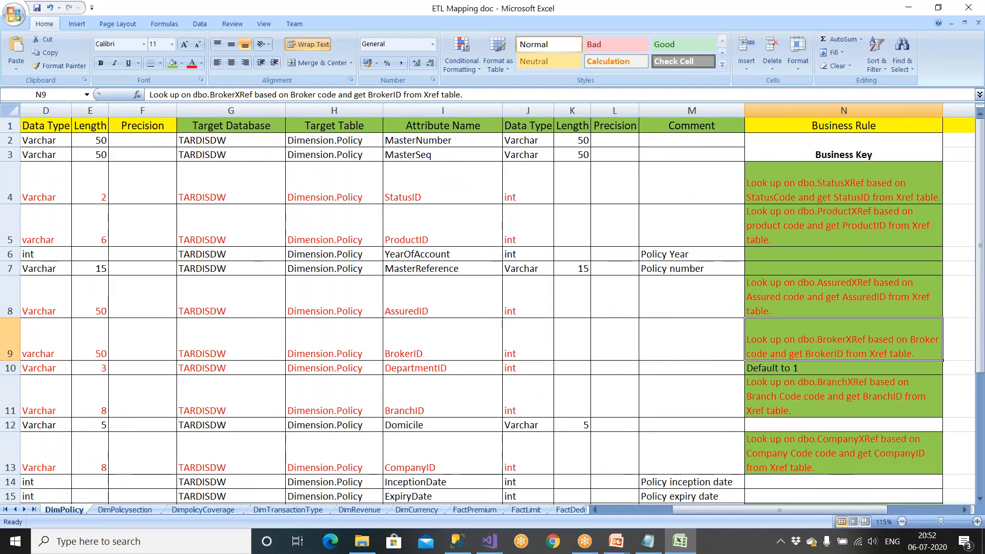
click(818, 299)
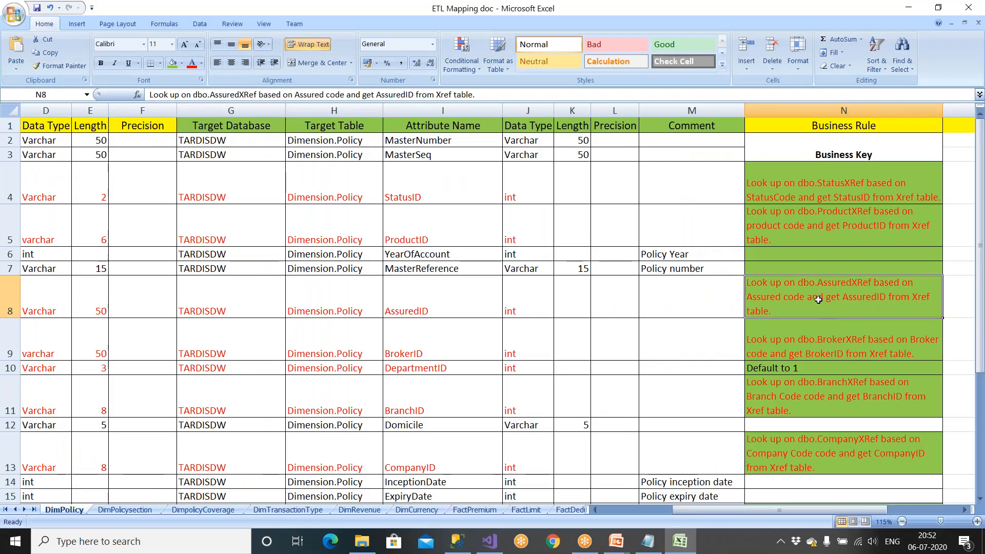
key(Left)
key(Left)
key(Left)
key(Left)
key(Left)
key(Left)
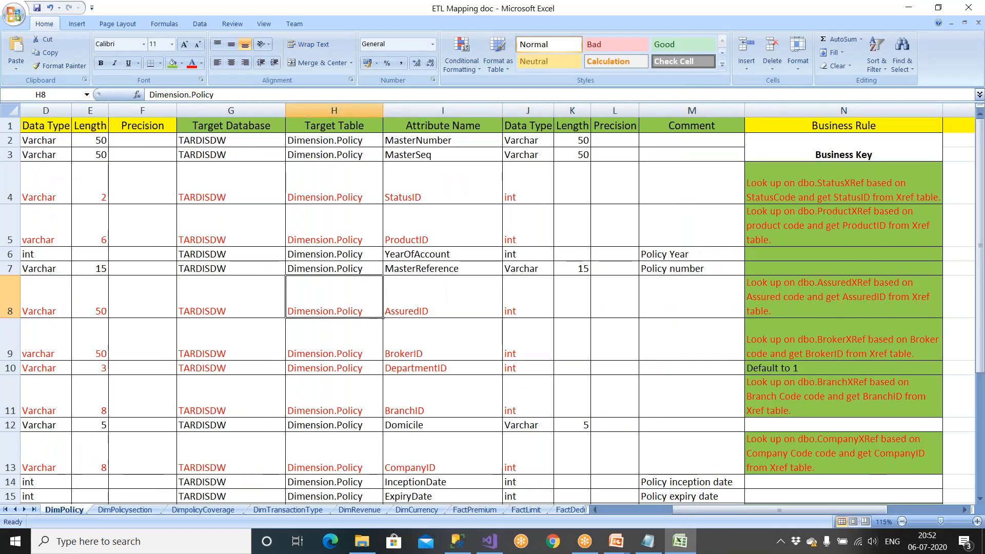
key(Left)
Step: Back in Visual Studio, map the AssuredID_Lkp input column to the AssuredID destination column
key(alt+Tab)
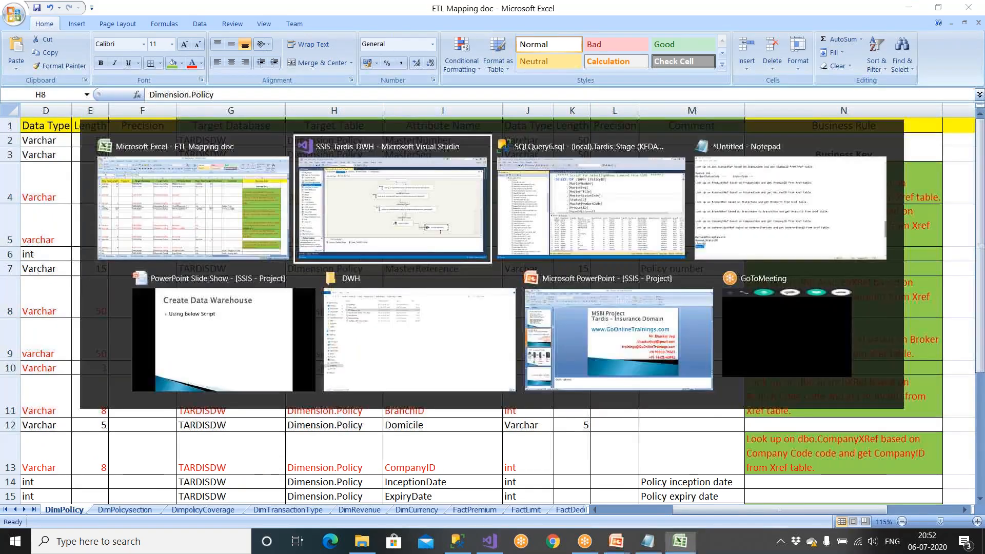
click(497, 400)
click(514, 396)
click(515, 491)
click(515, 492)
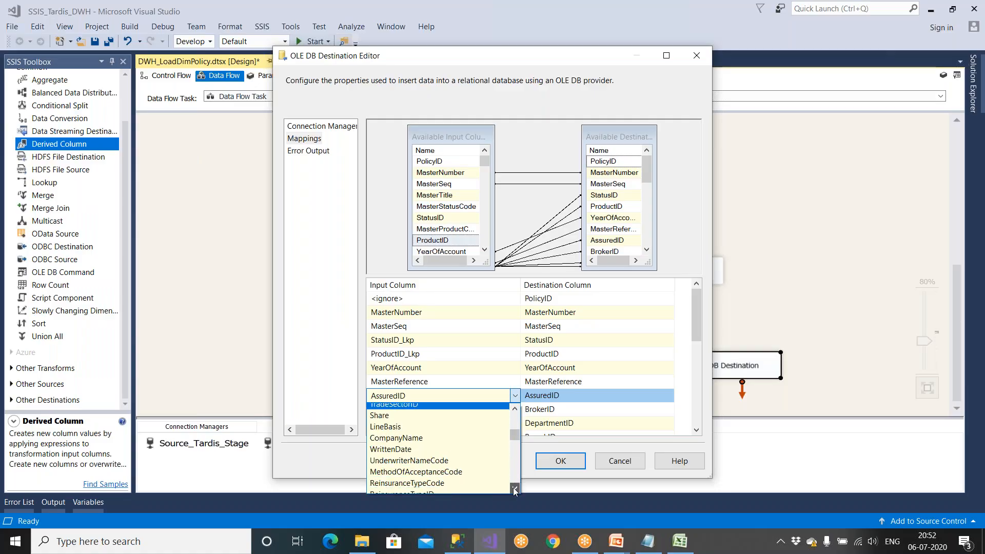
click(515, 491)
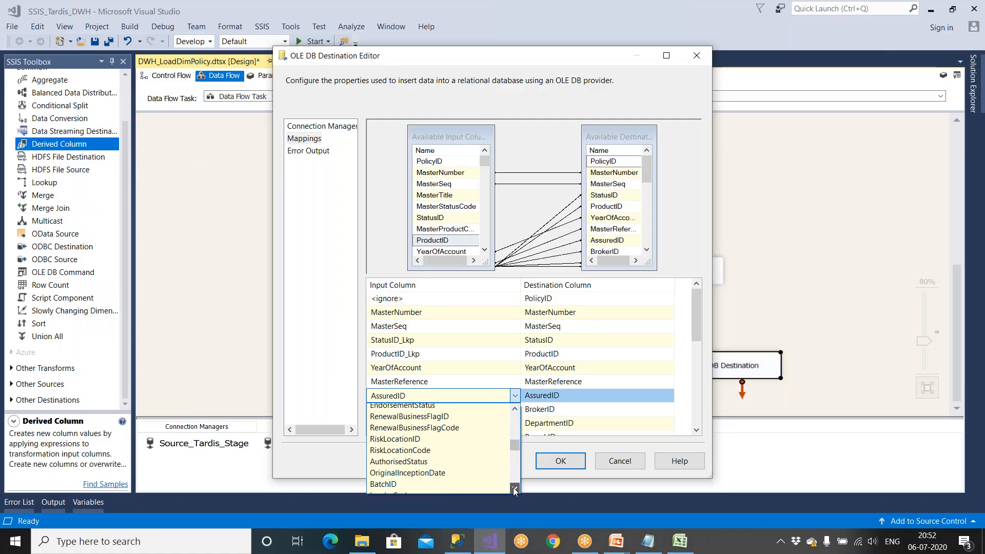
click(515, 491)
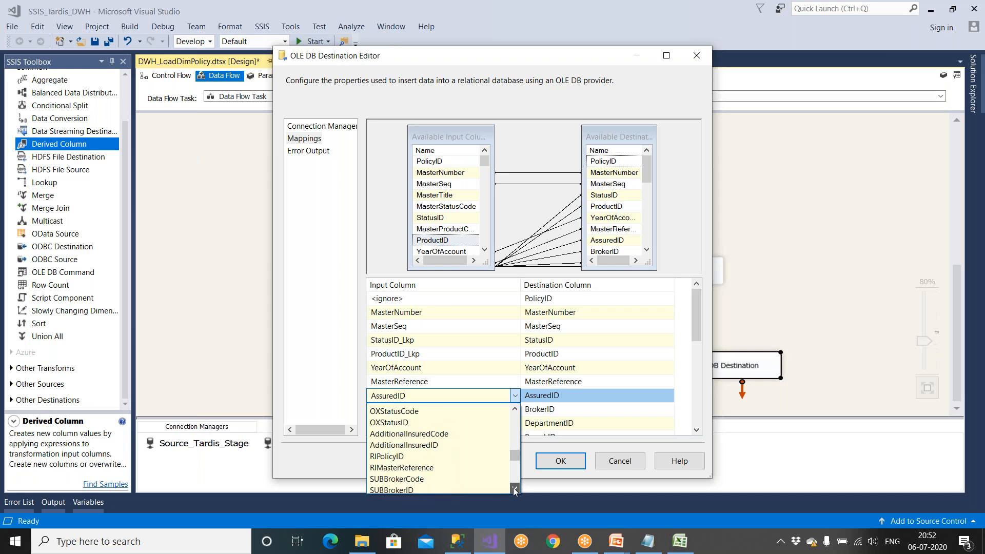
click(515, 491)
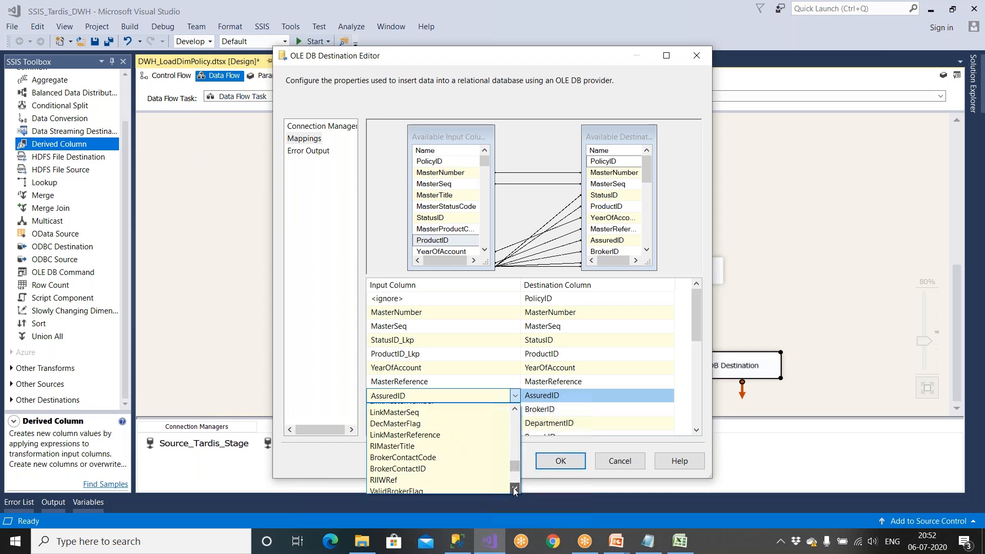
click(515, 492)
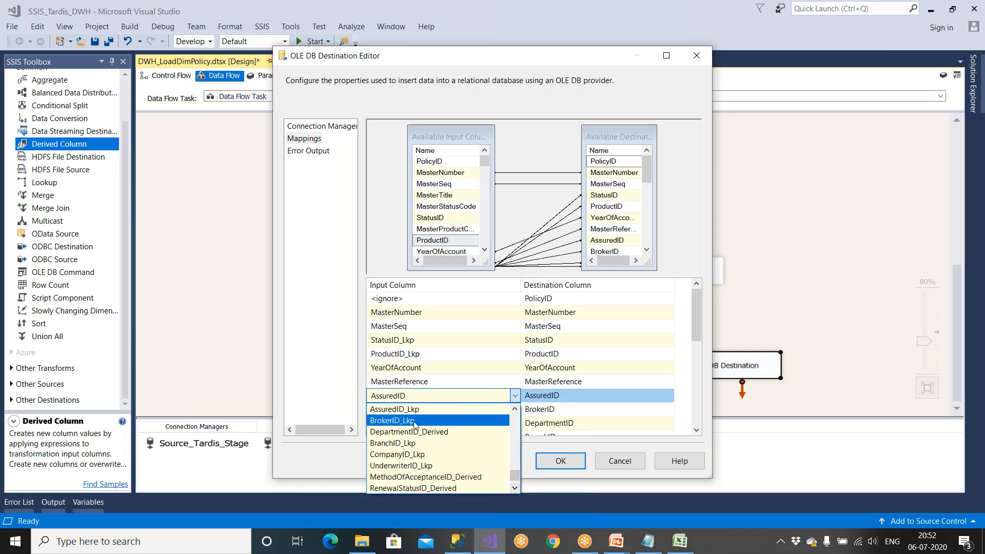
click(417, 413)
Step: Map the BrokerID_Lkp input column to the BrokerID destination column
click(422, 414)
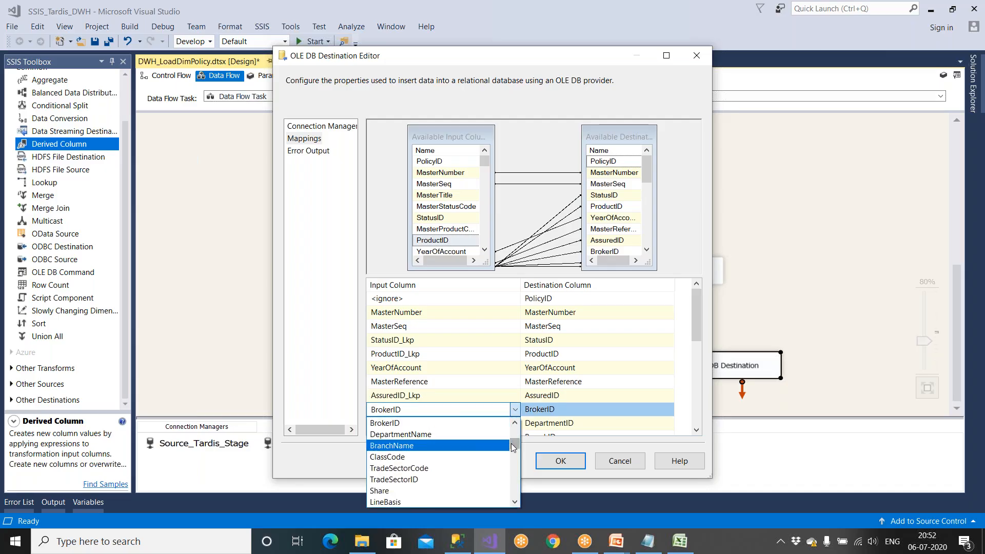
scroll(420, 451, down, 5)
scroll(419, 446, up, 3)
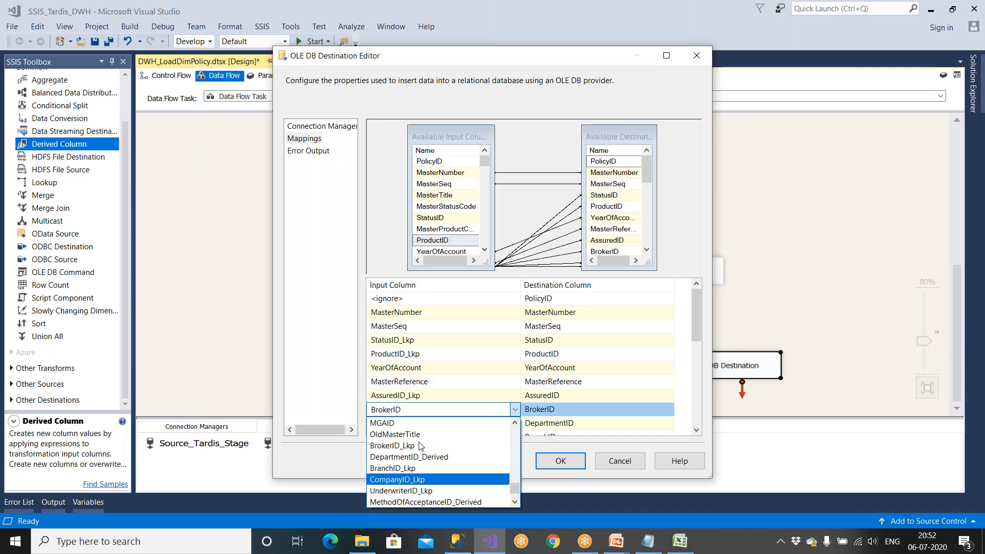
click(420, 444)
Step: Check the DepartmentID mapping, then switch to Excel and examine the DepartmentID row and its business rule on the DimPolicy sheet
click(431, 426)
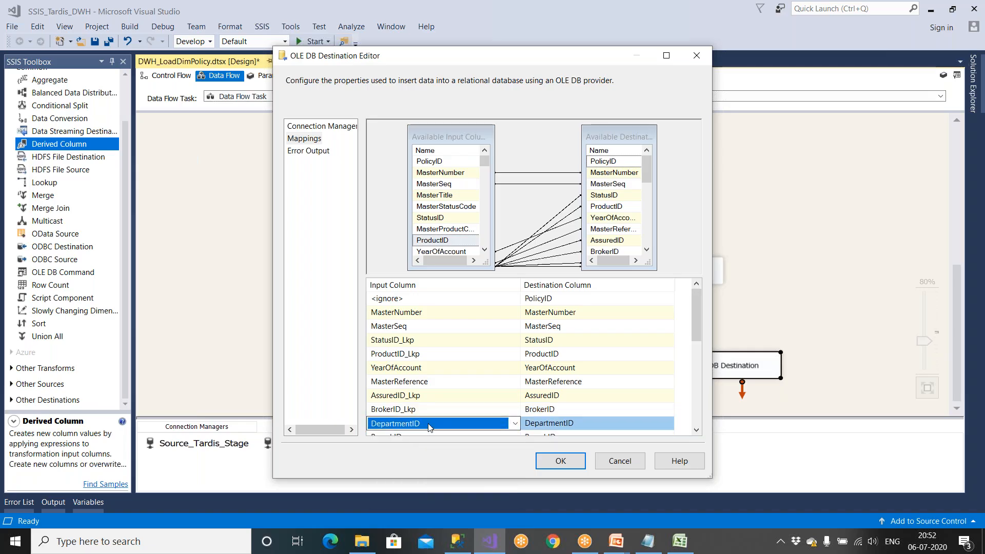
click(680, 541)
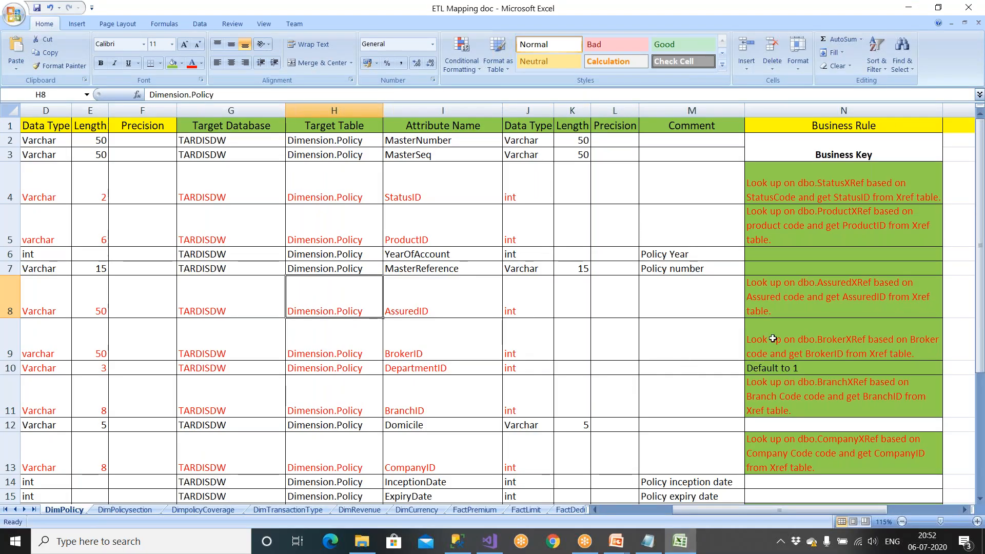
click(773, 339)
click(805, 369)
key(Left)
key(Left)
key(Left)
key(Left)
key(Left)
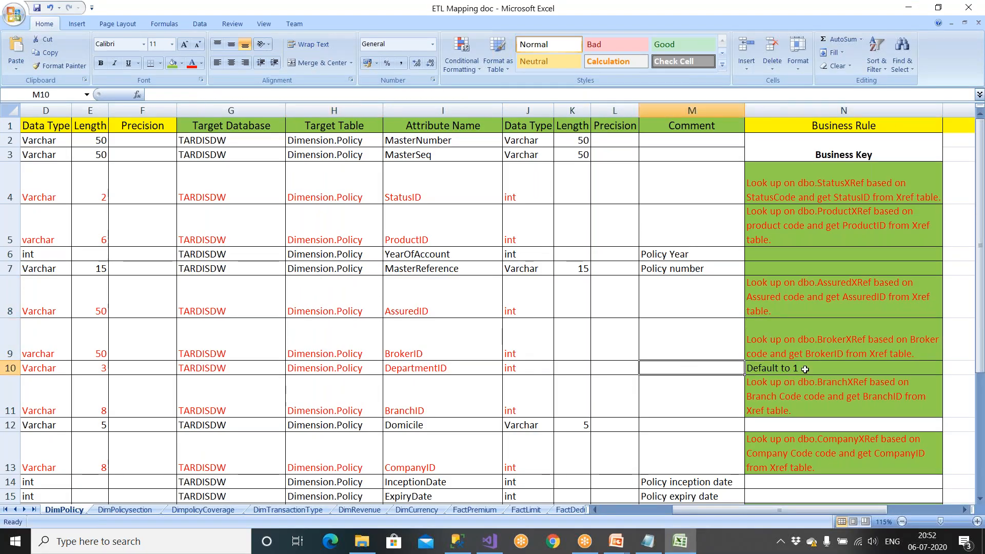
key(Right)
key(Right)
key(Right)
key(Right)
click(449, 370)
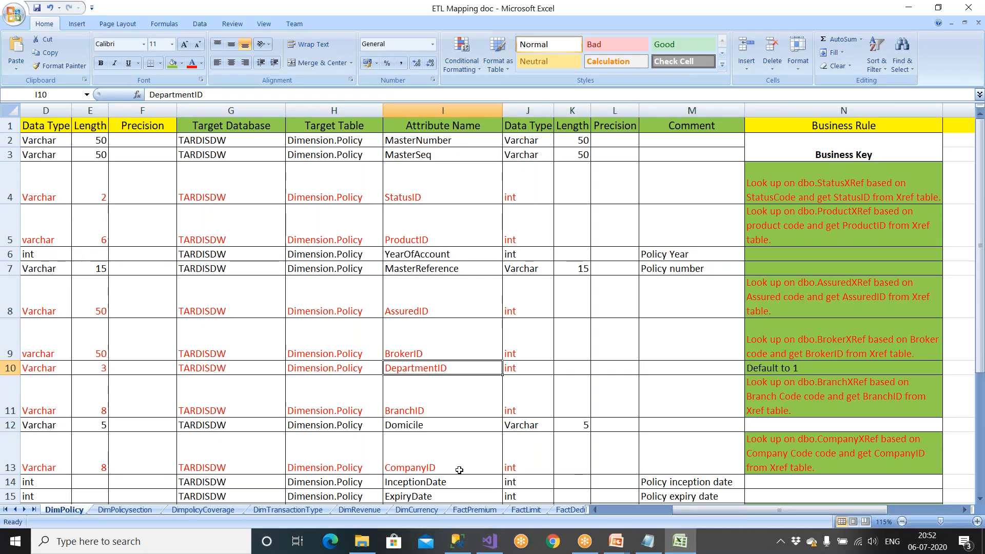
Step: In Visual Studio, map the DepartmentID_Derived input column to the DepartmentID destination column
click(488, 533)
click(437, 426)
click(436, 423)
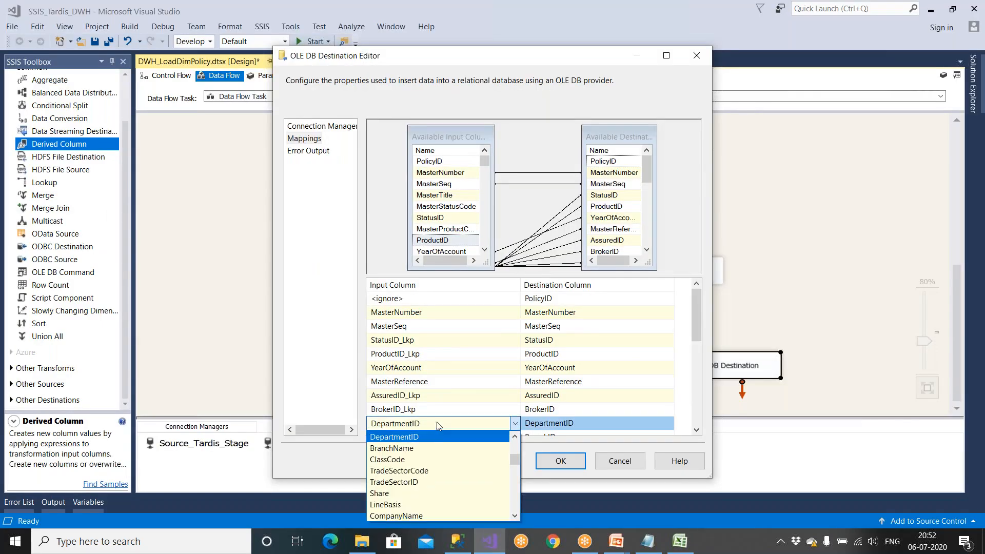
click(514, 516)
drag(514, 516, 513, 516)
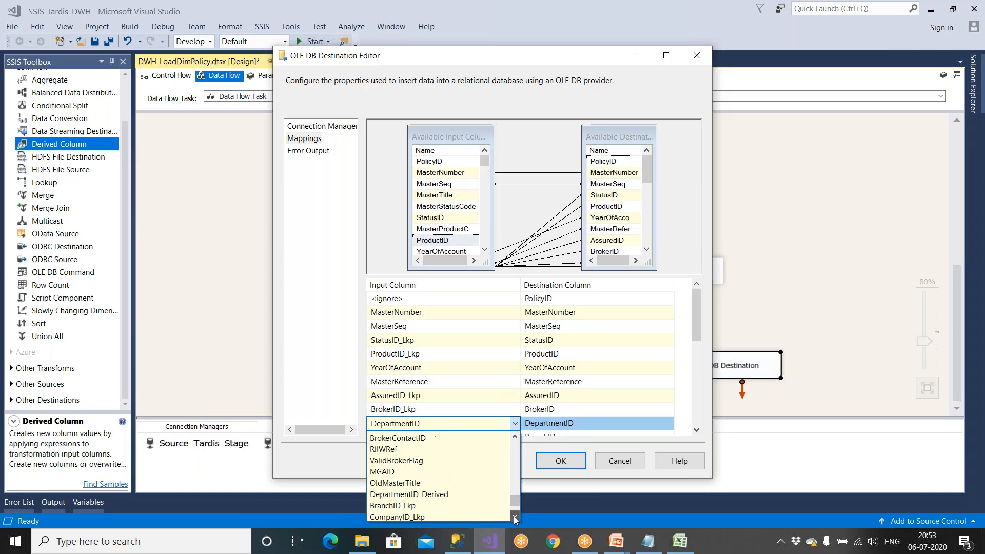
click(457, 494)
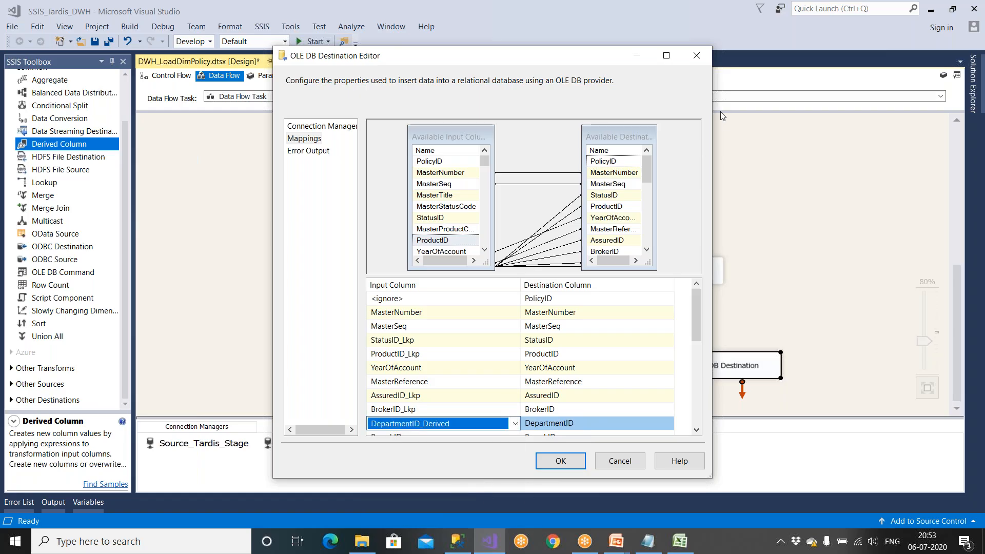
Step: Maximize the OLE DB Destination Editor and map the BranchID_Lkp input column to the BranchID destination column
click(666, 55)
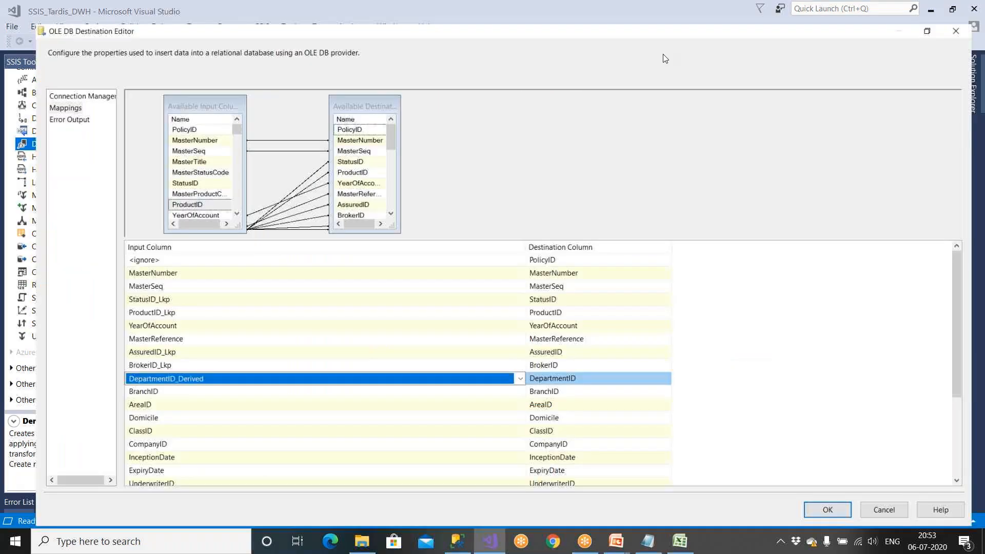
click(153, 388)
scroll(179, 445, down, 5)
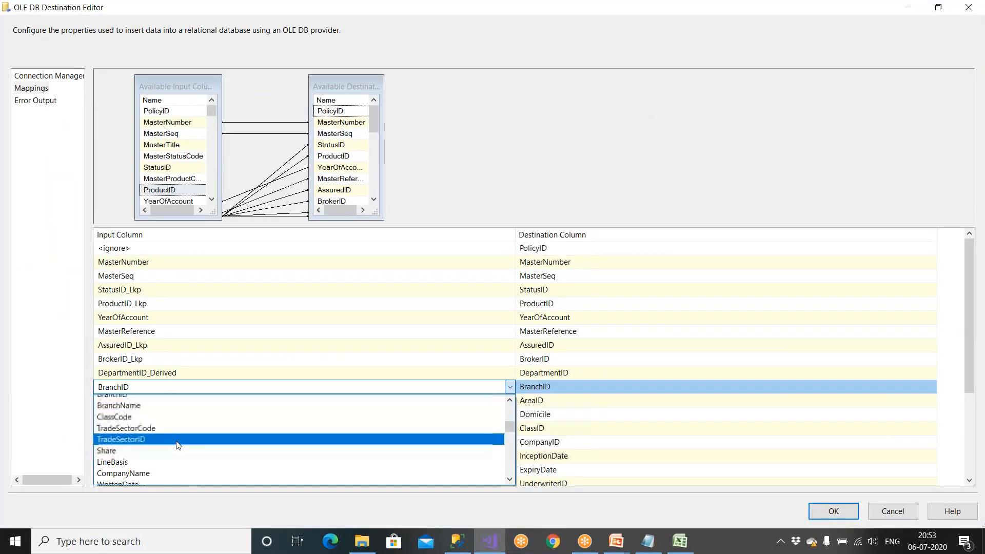
scroll(178, 446, down, 3)
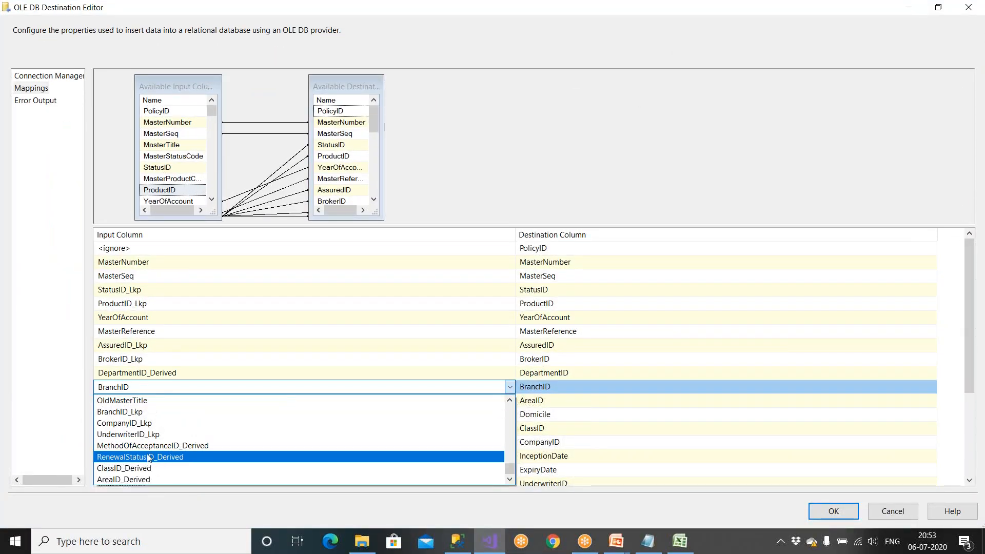
click(136, 411)
click(133, 404)
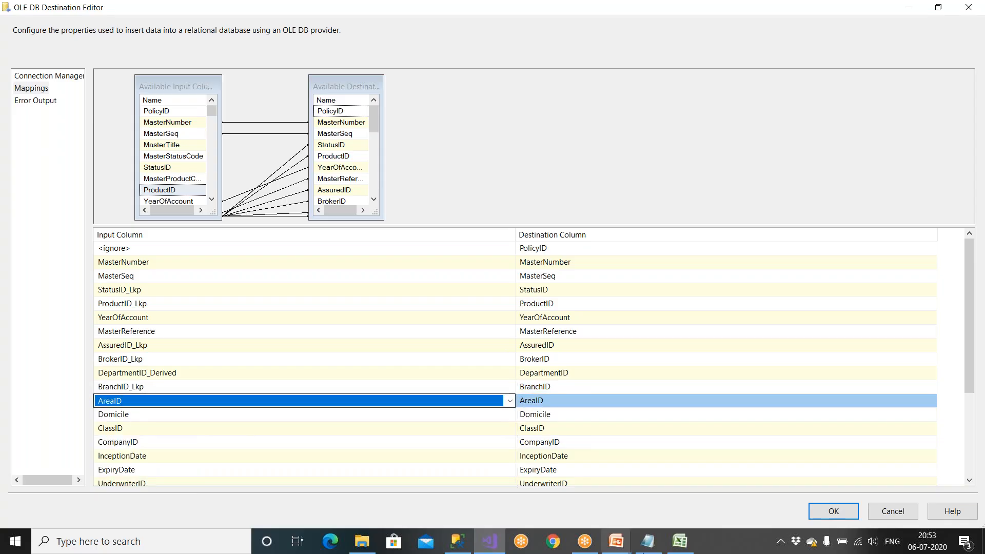
Step: Switch to the ETL mapping document in Excel and examine the BranchID and Domicile rows across their source, target and business rule columns
click(679, 541)
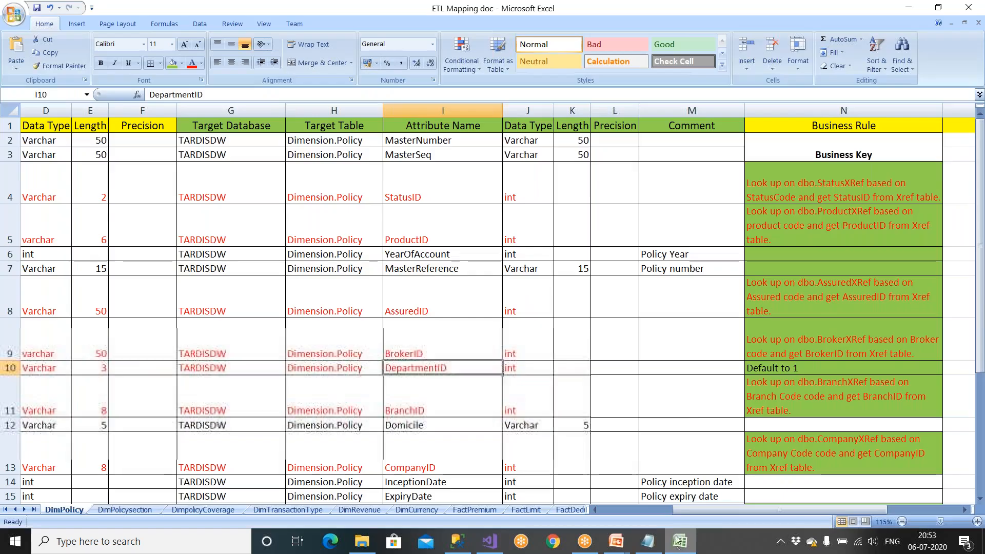
click(773, 398)
click(459, 426)
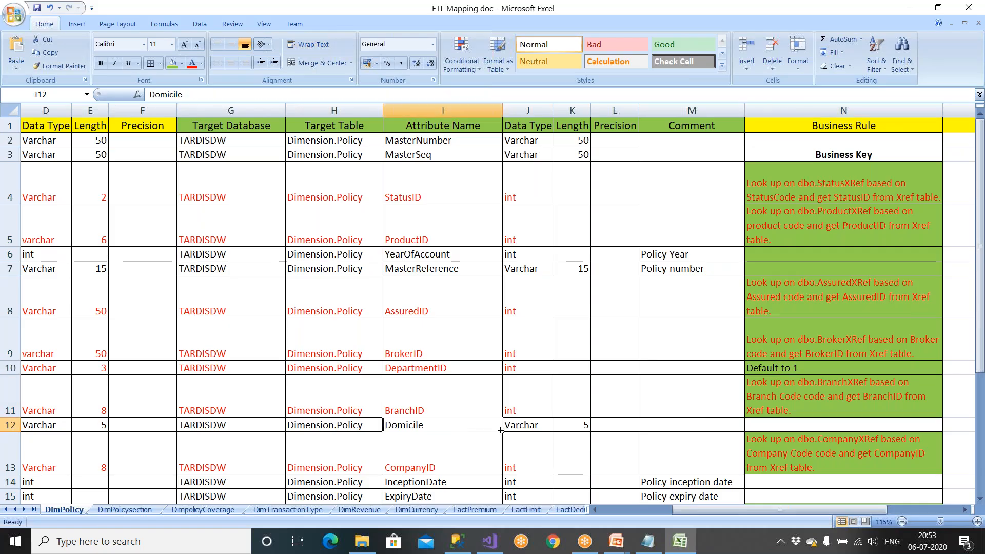
click(437, 400)
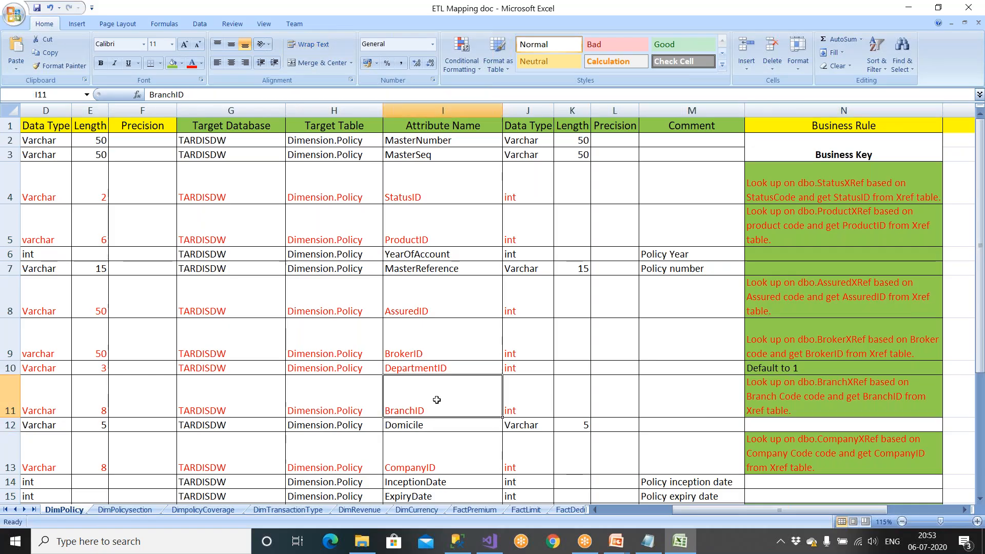
click(434, 426)
key(Left)
key(Left)
key(Left)
key(Left)
key(Left)
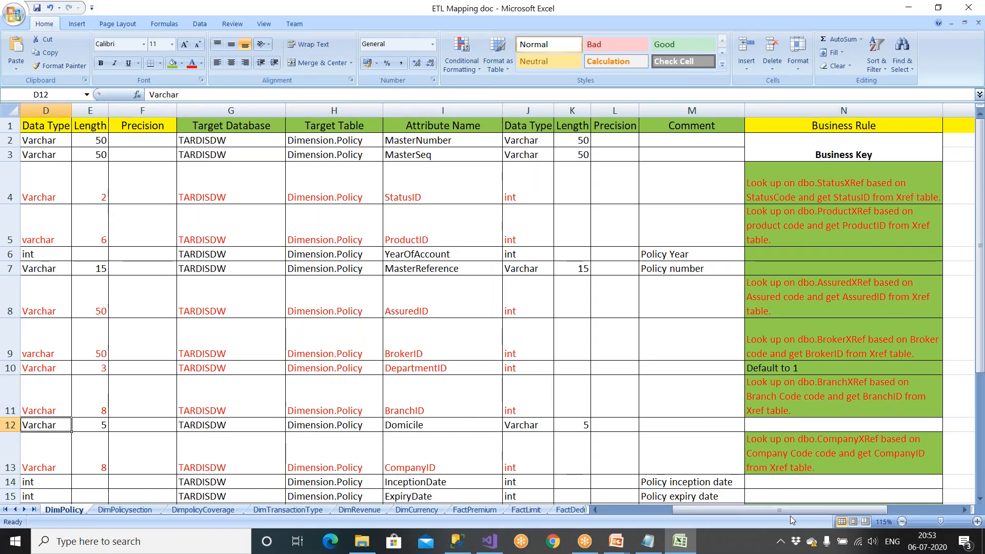
key(Left)
key(Left)
key(Left)
key(Right)
key(Right)
key(Right)
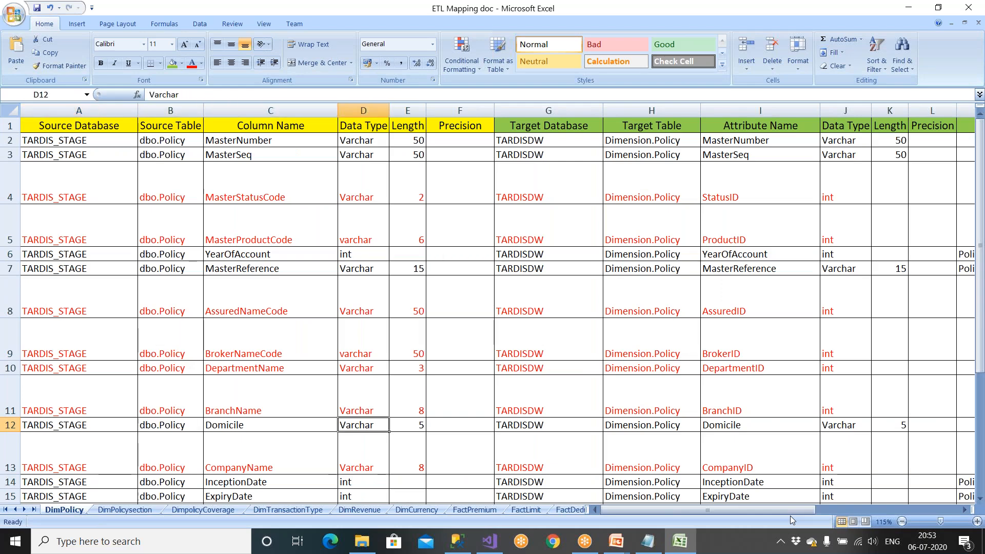
key(Right)
key(Right)
key(Right)
key(Right)
key(Right)
key(Right)
key(Right)
key(Right)
key(Right)
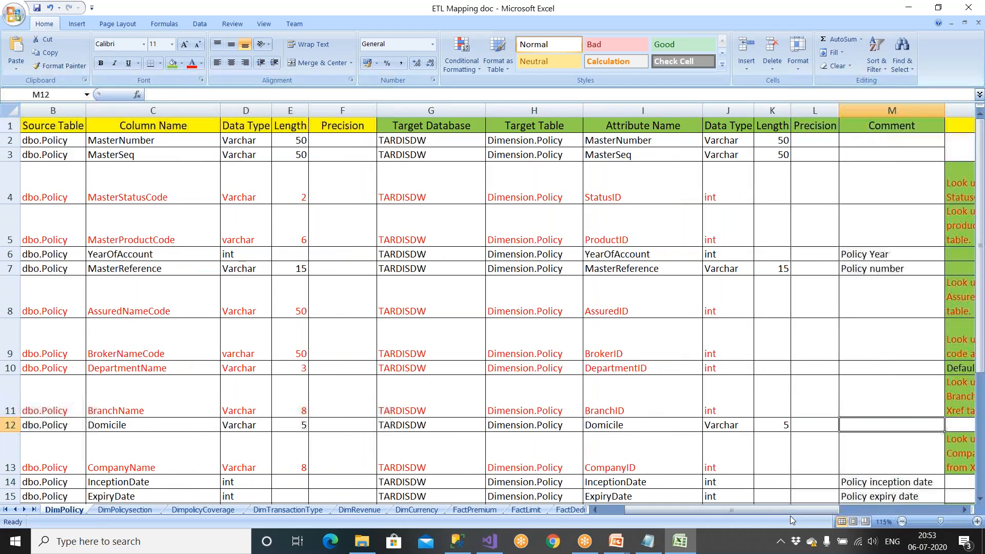
key(Right)
key(Right)
key(Right)
key(Left)
key(Left)
key(Left)
key(Left)
key(Left)
key(Left)
key(Left)
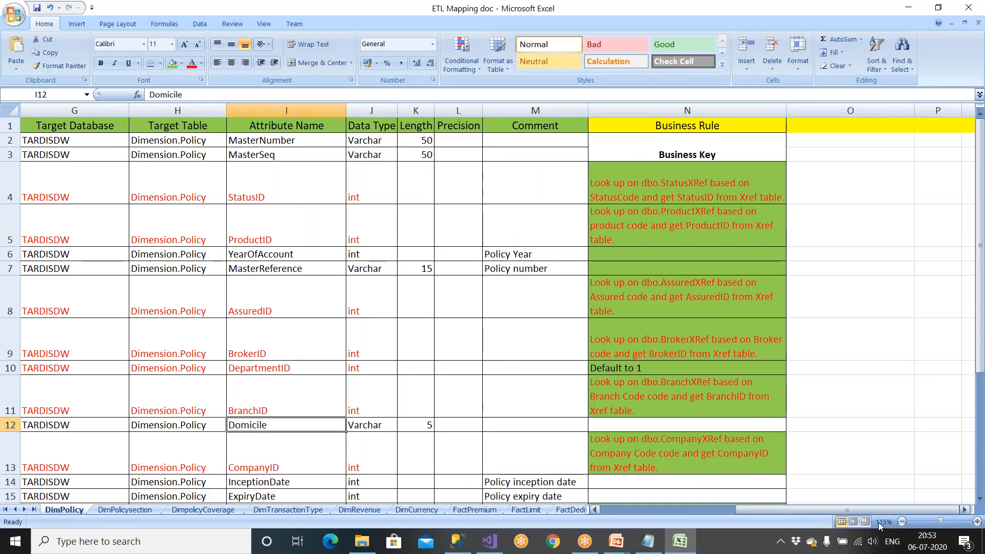
Step: Back in Visual Studio, map the AreaID_Derived input column to the AreaID destination column
click(488, 542)
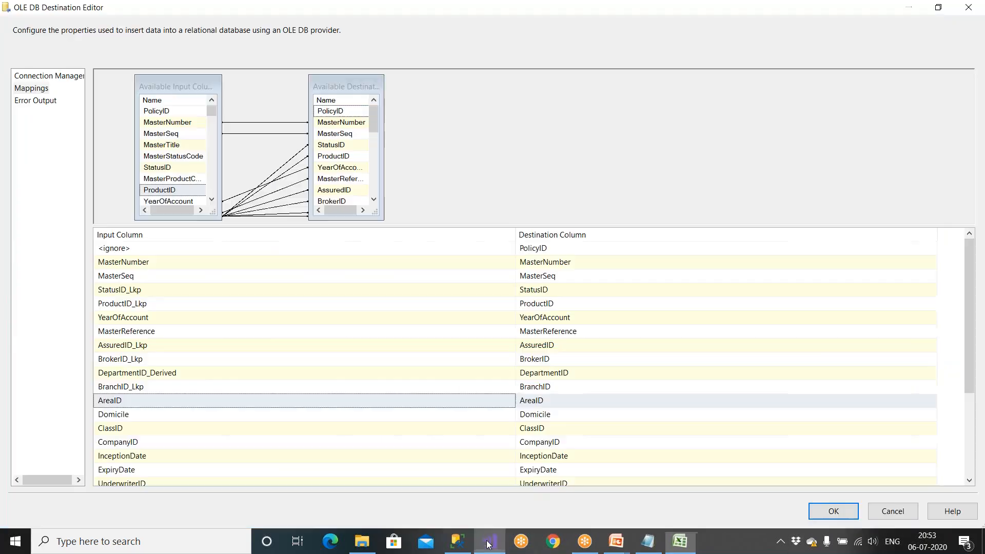
mouse_move(344, 392)
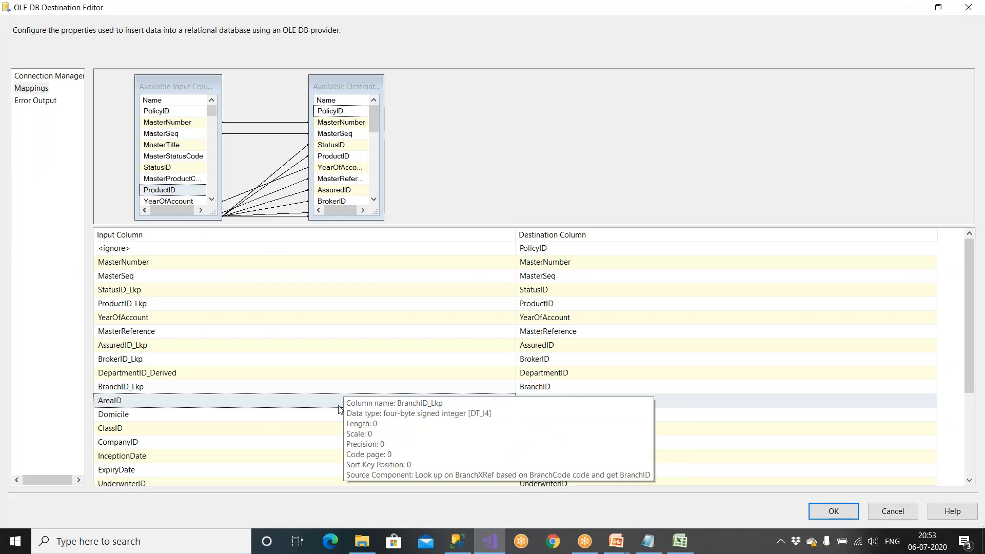
click(250, 402)
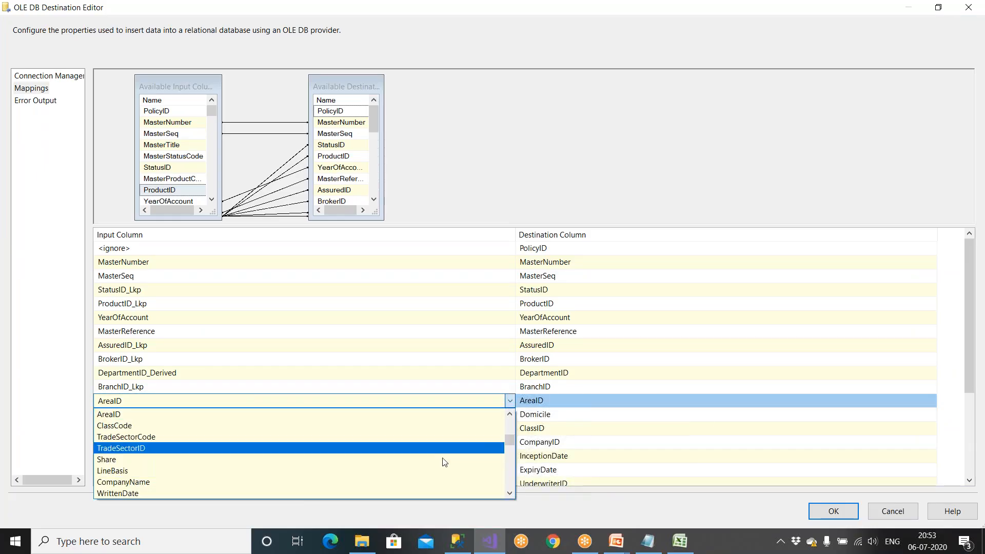
click(510, 494)
click(506, 492)
click(508, 494)
click(508, 494)
click(508, 494)
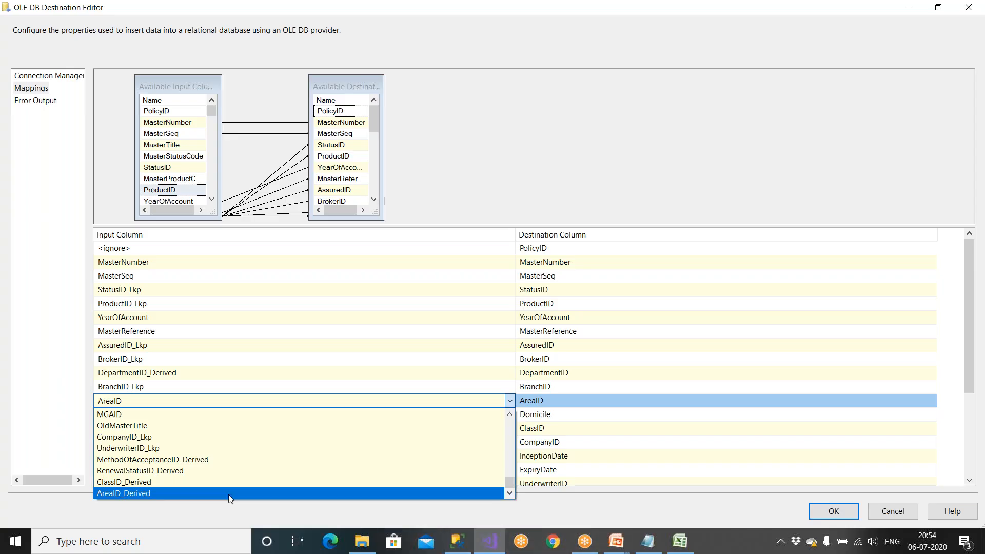
click(141, 491)
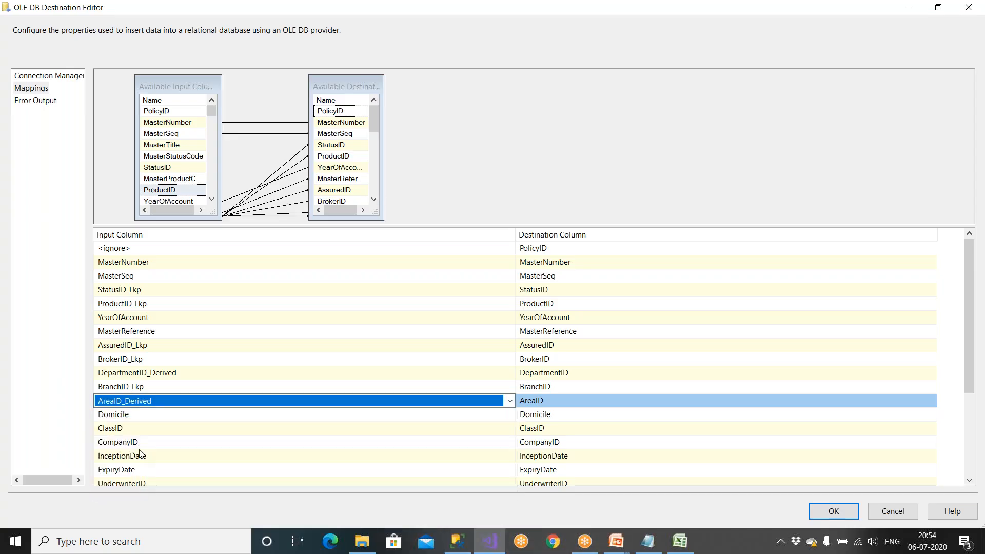
Step: Switch to Excel and check the AreaID row and its business rule on the DimPolicy sheet
click(680, 541)
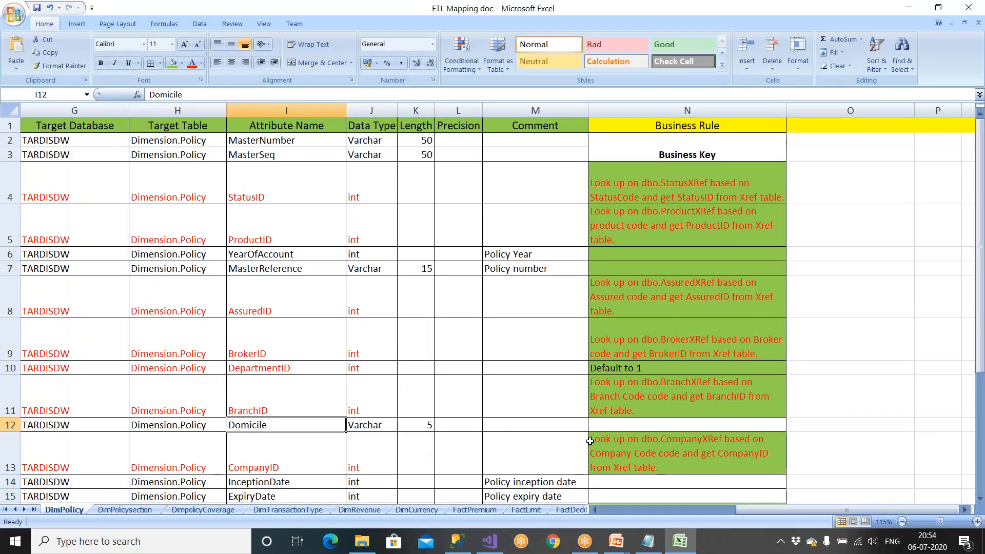
scroll(590, 441, down, 4)
click(266, 281)
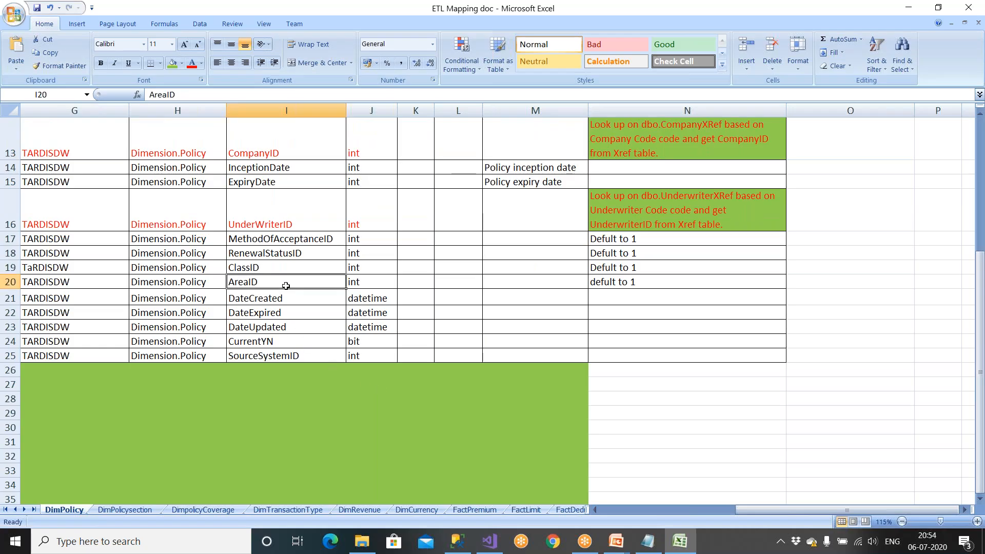
click(598, 284)
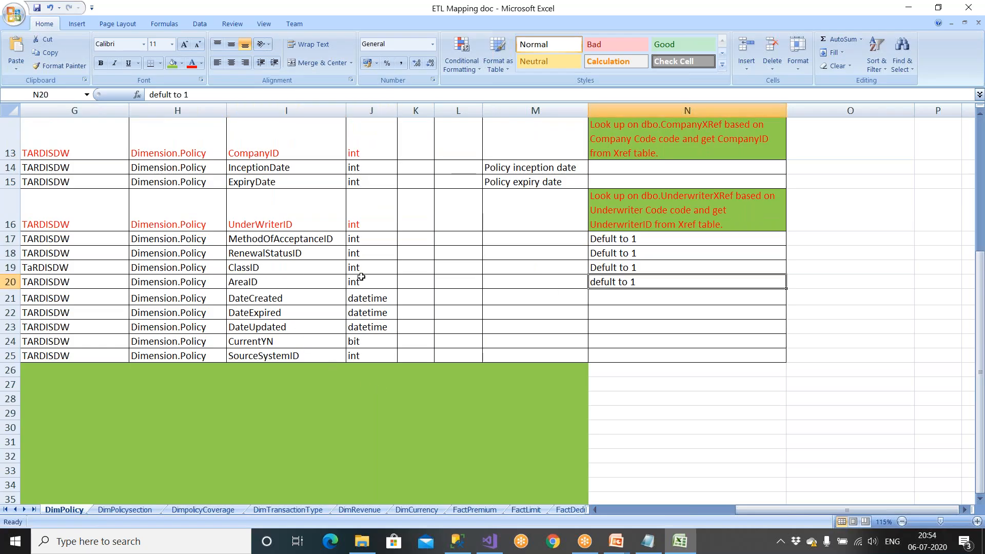
click(291, 281)
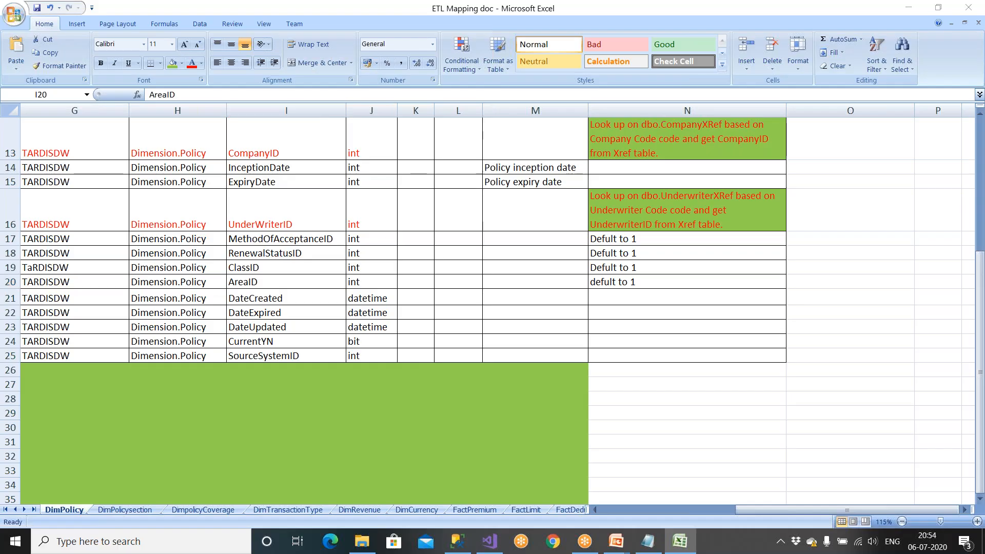
Step: Compare the Domicile mapping with the DimPolicy sheet, then examine the Domicile row and the CompanyID lookup rule
key(alt+Tab)
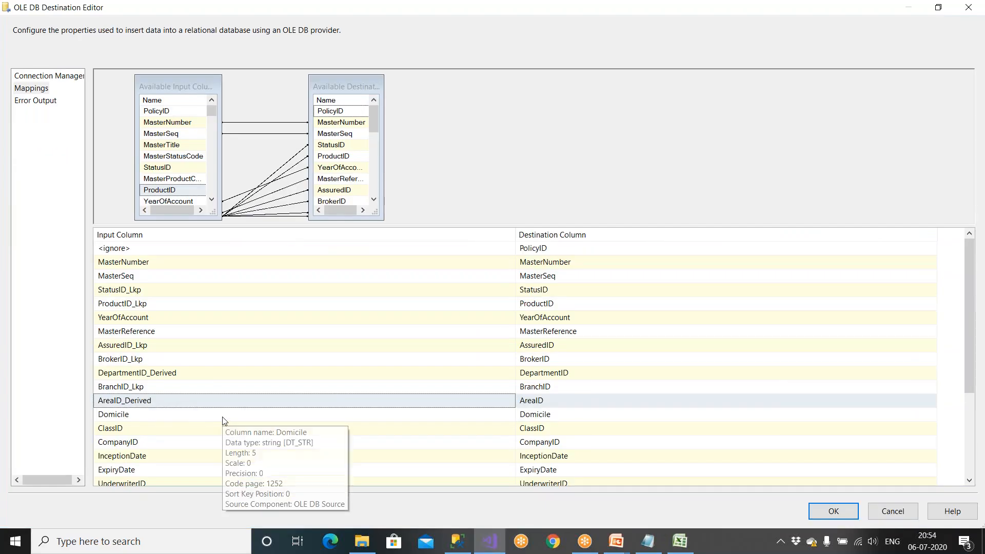
key(alt+Tab)
click(561, 185)
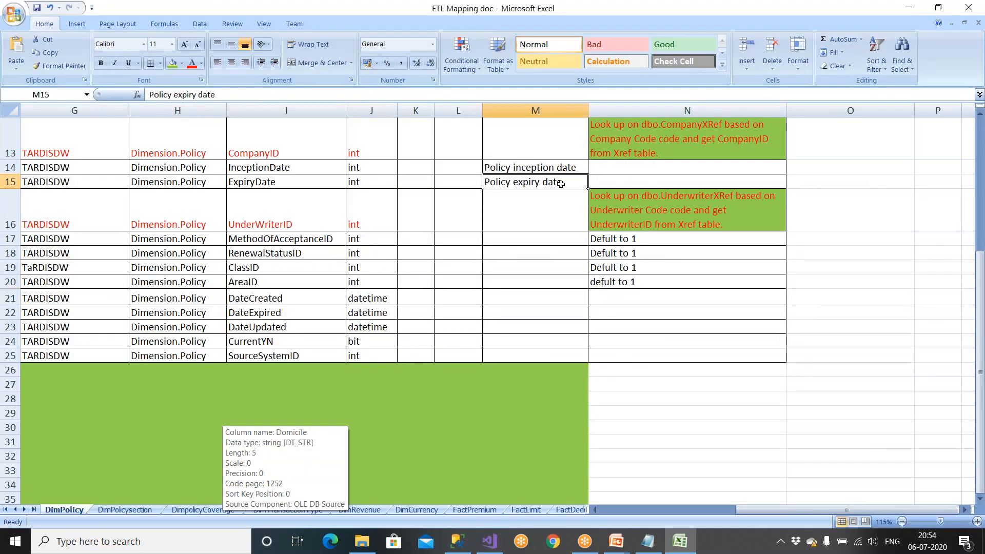
key(Left)
key(Left)
key(Left)
key(Left)
key(Left)
key(Left)
key(Left)
key(Left)
key(Left)
key(Left)
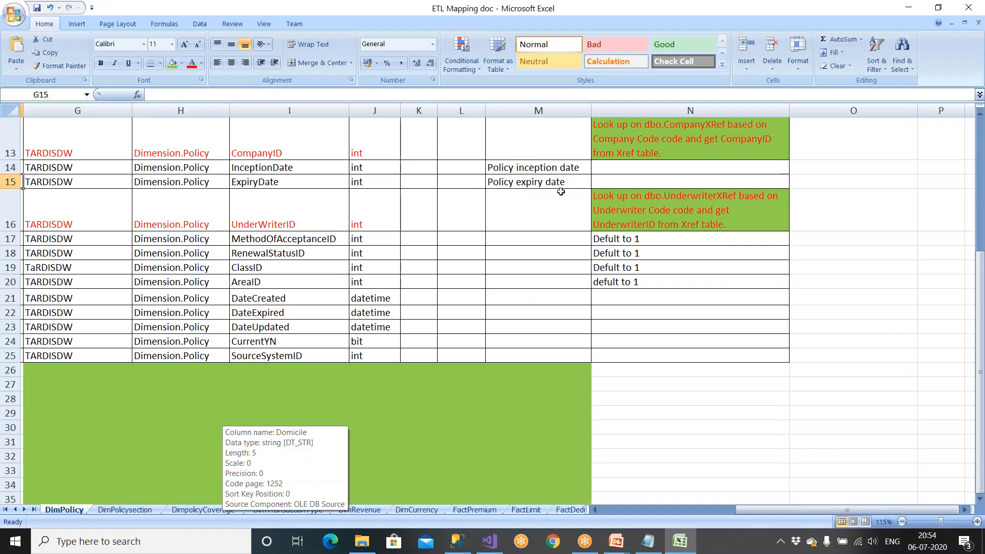
key(Left)
key(Left)
scroll(561, 192, up, 1)
scroll(725, 308, down, 1)
drag(733, 510, 790, 506)
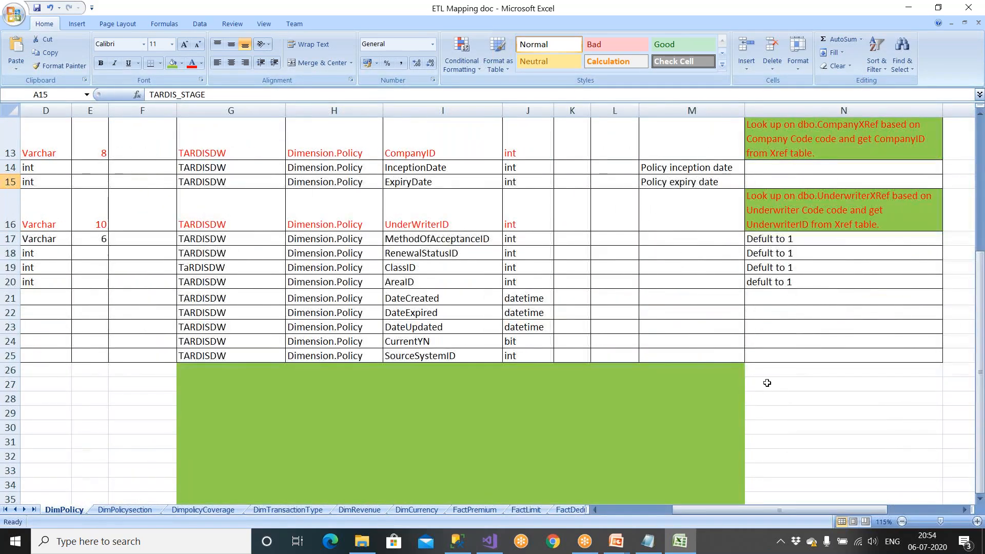
scroll(766, 384, down, 2)
scroll(476, 271, up, 1)
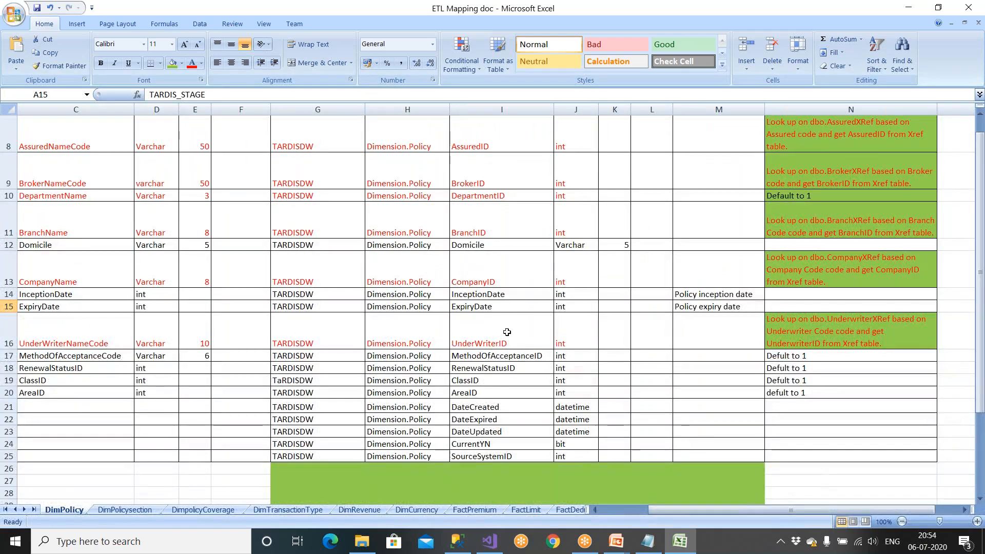
click(475, 247)
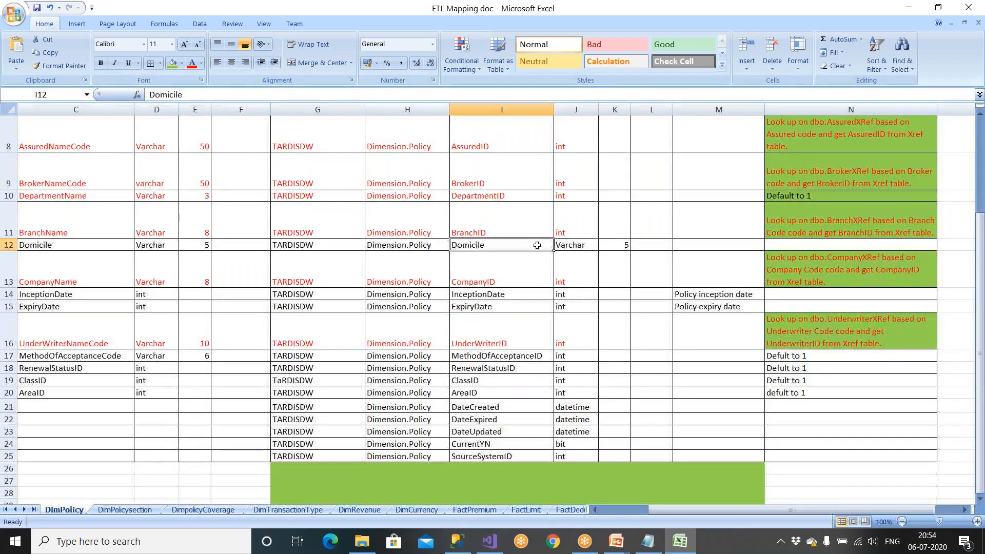
click(810, 267)
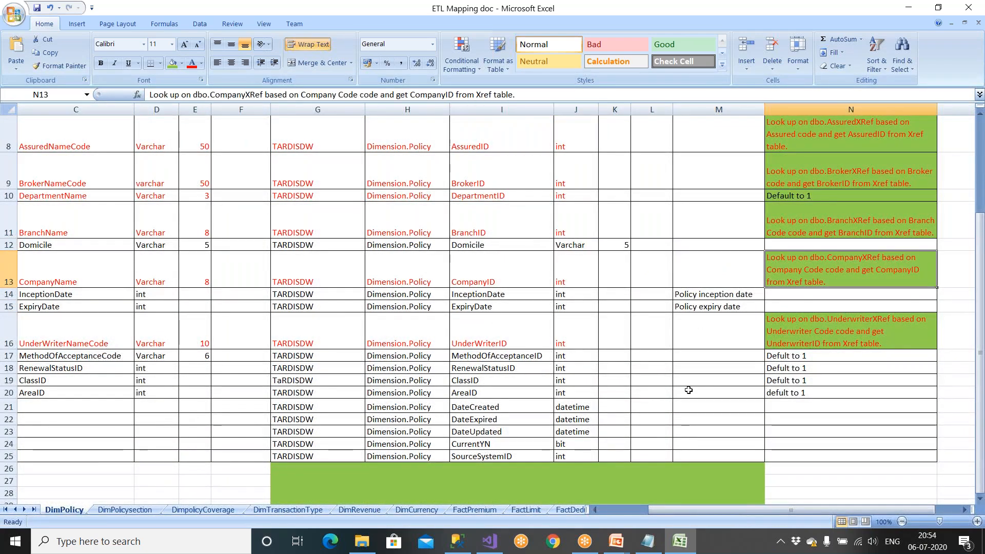
Step: Return to Visual Studio and map the ClassID_Derived input column to the ClassID destination column
click(490, 541)
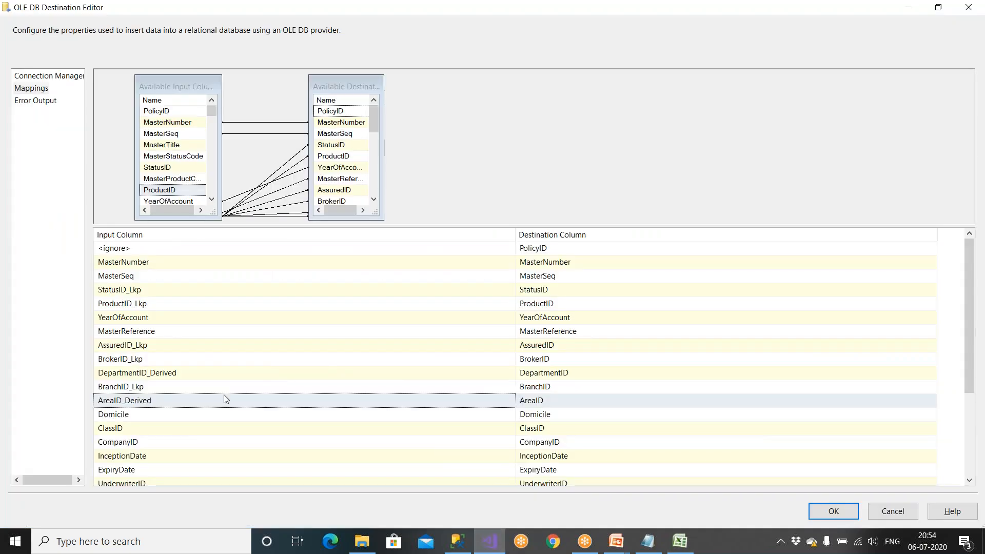
click(153, 430)
click(153, 430)
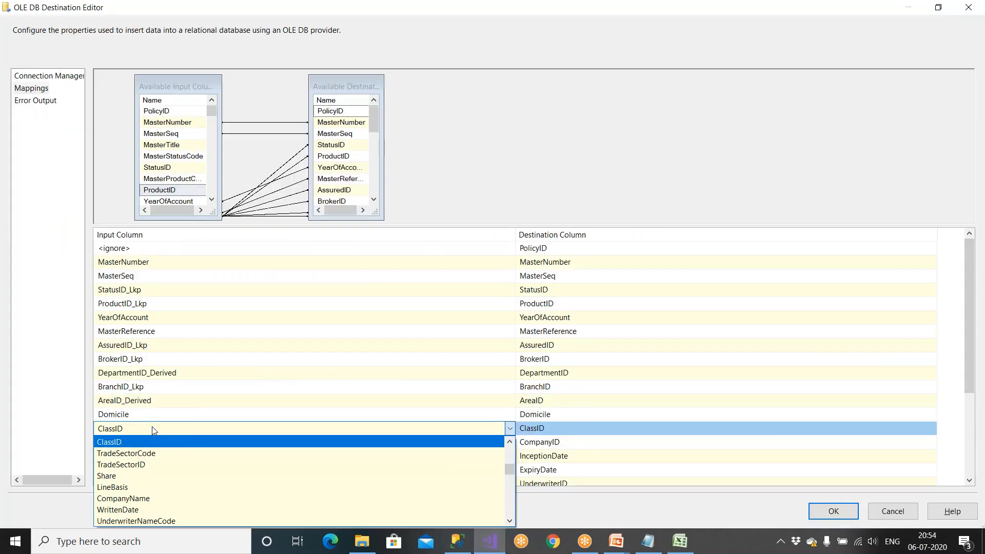
scroll(155, 446, down, 5)
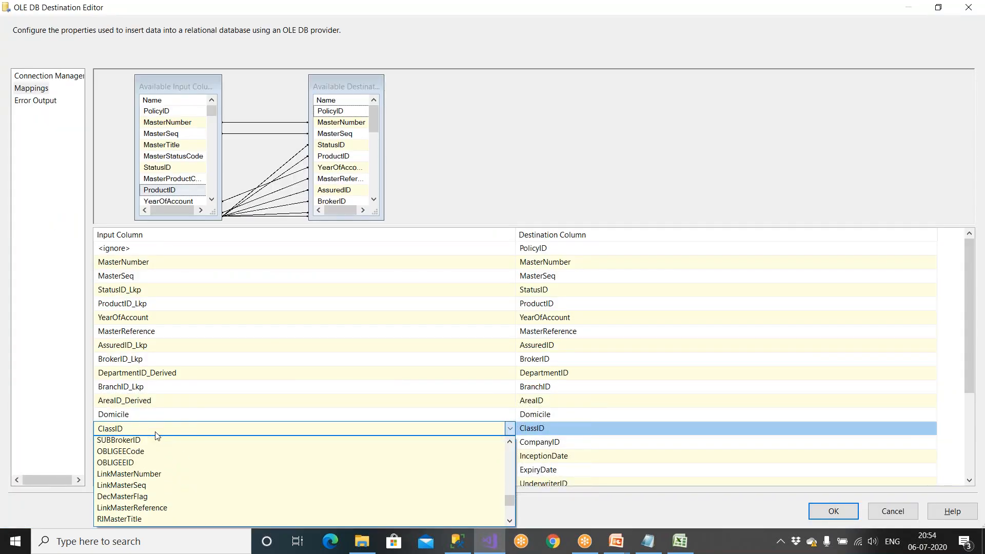
click(147, 520)
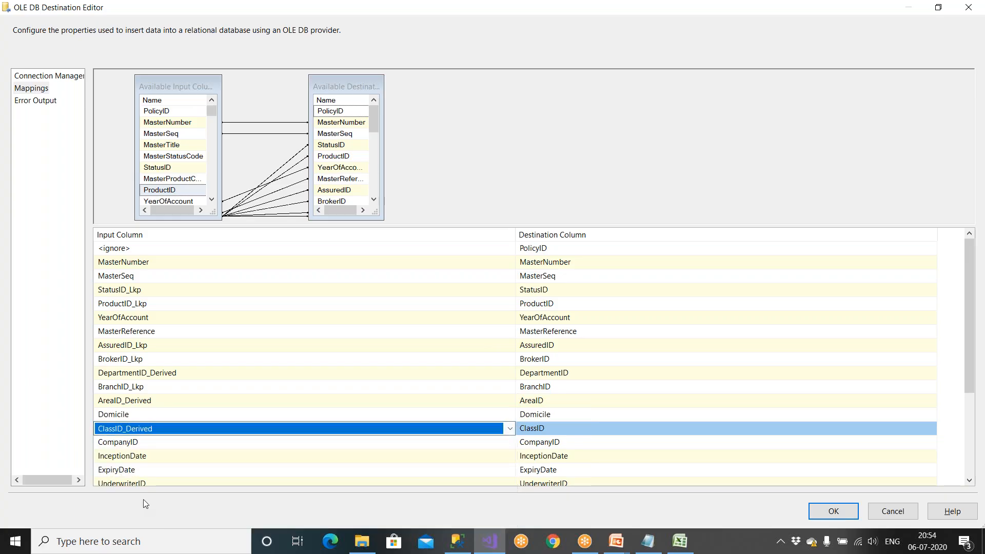
Step: Map the CompanyID_Lkp input column to the CompanyID destination column
click(144, 442)
click(143, 441)
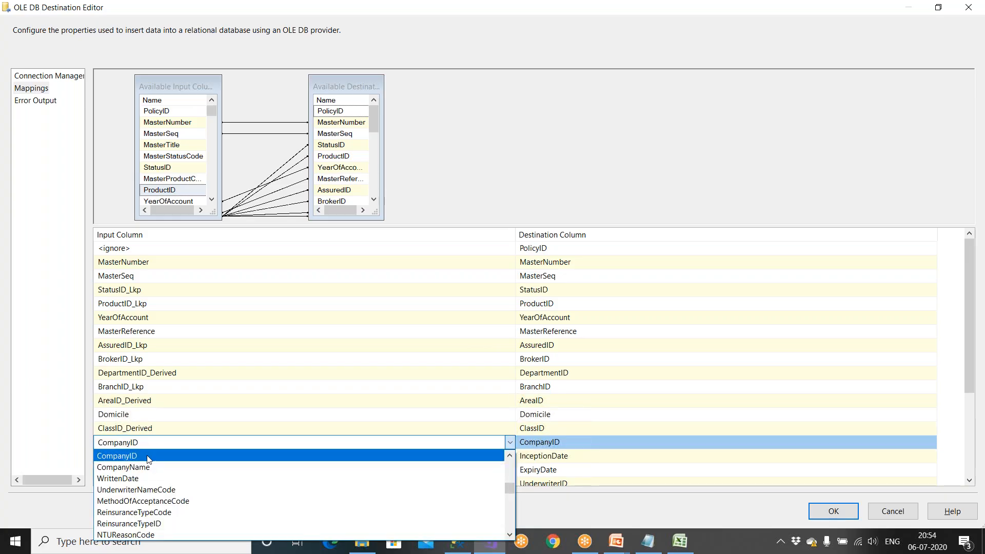
scroll(149, 458, down, 8)
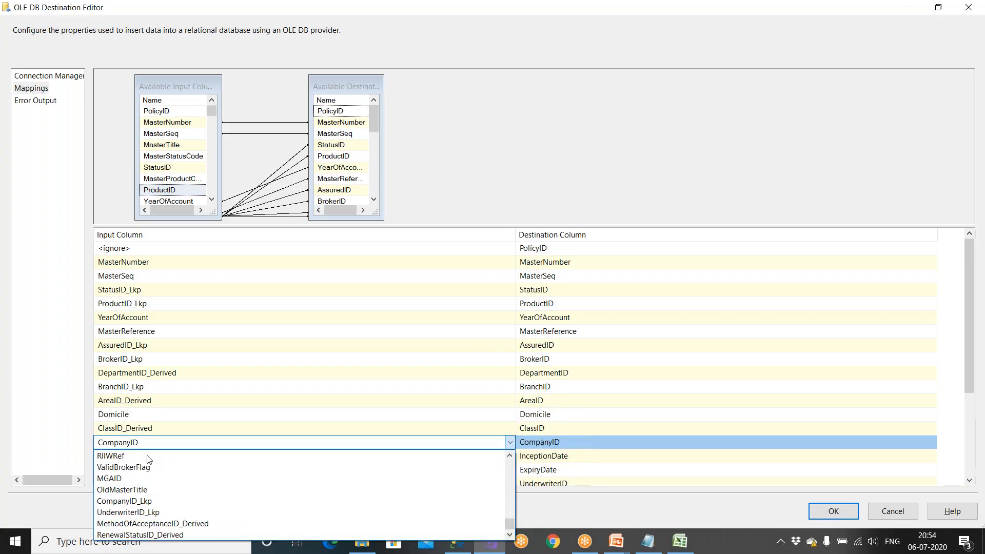
click(137, 500)
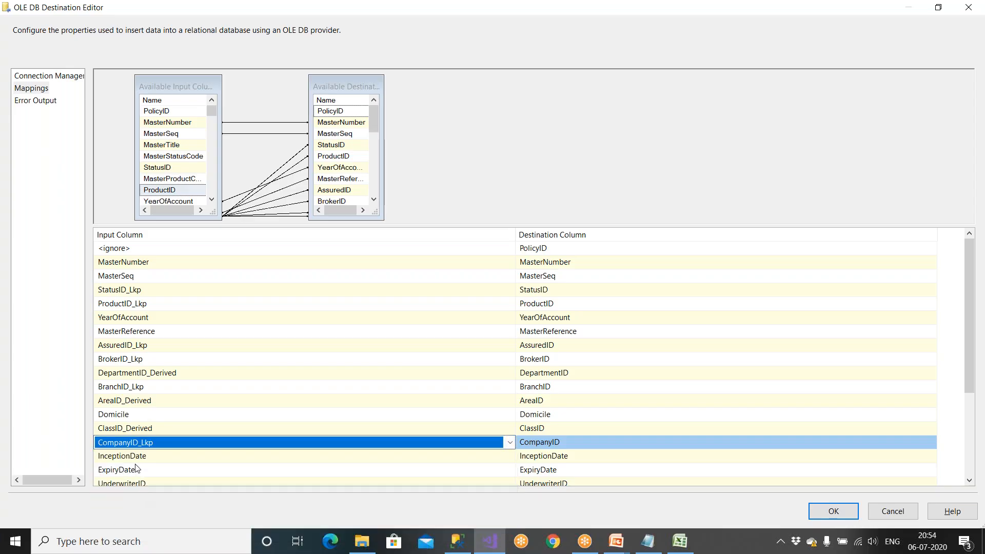
Step: Switch to Excel and check the InceptionDate and ExpiryDate rows and their business rule cells on the DimPolicy sheet
click(680, 542)
click(476, 296)
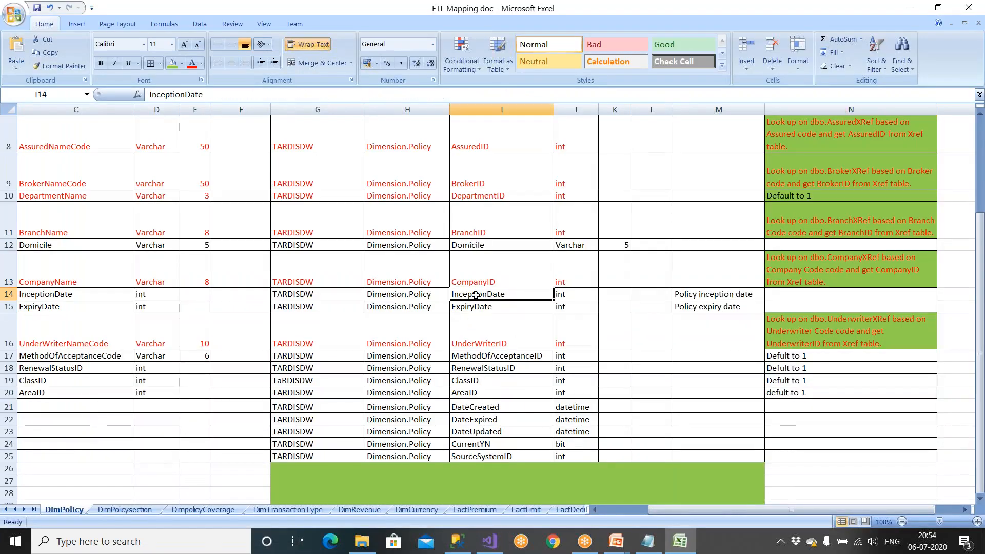
click(717, 295)
drag(788, 297, 789, 305)
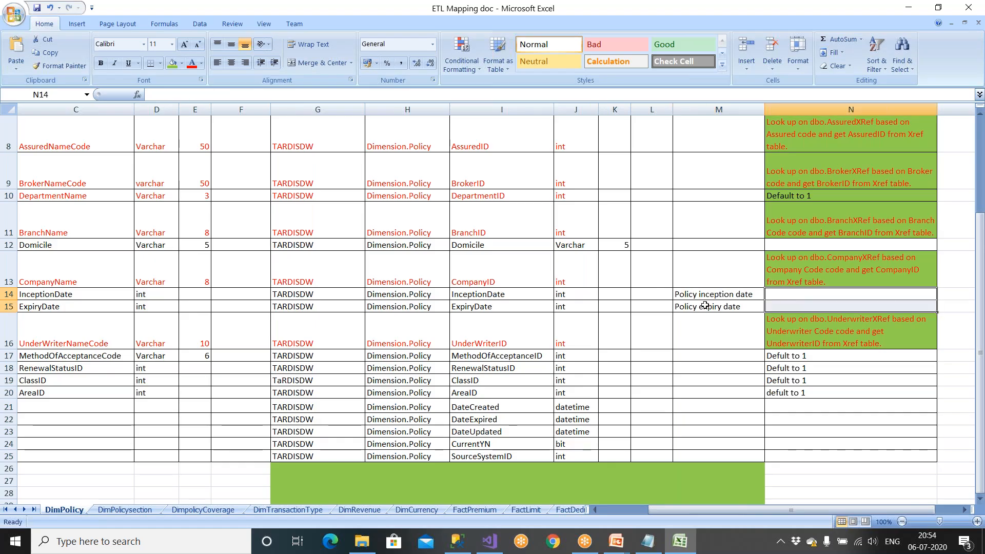
click(502, 311)
click(804, 305)
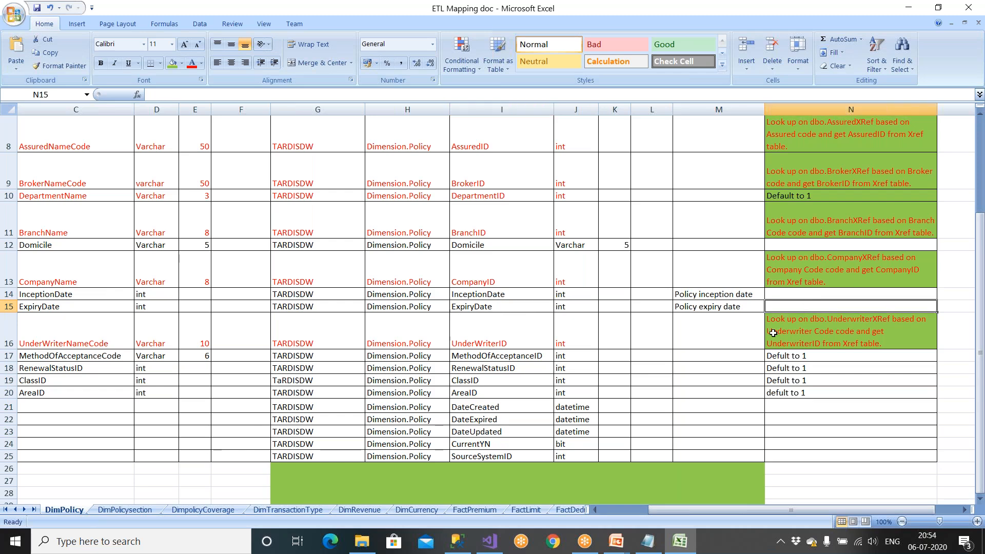
Step: Return to Visual Studio and map the UnderwriterID_Lkp input column to the UnderwriterID destination column
click(488, 542)
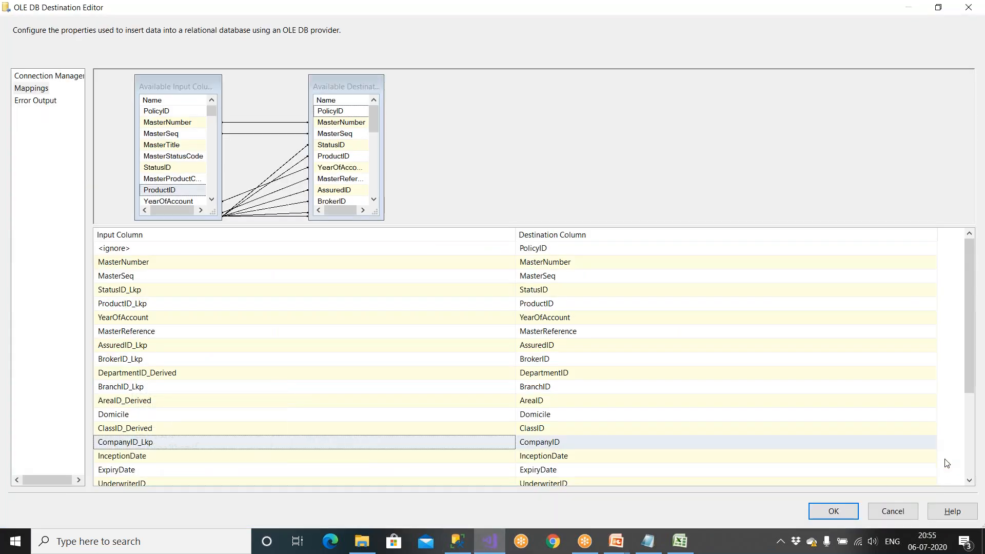
scroll(972, 483, down, 1)
click(969, 481)
click(970, 481)
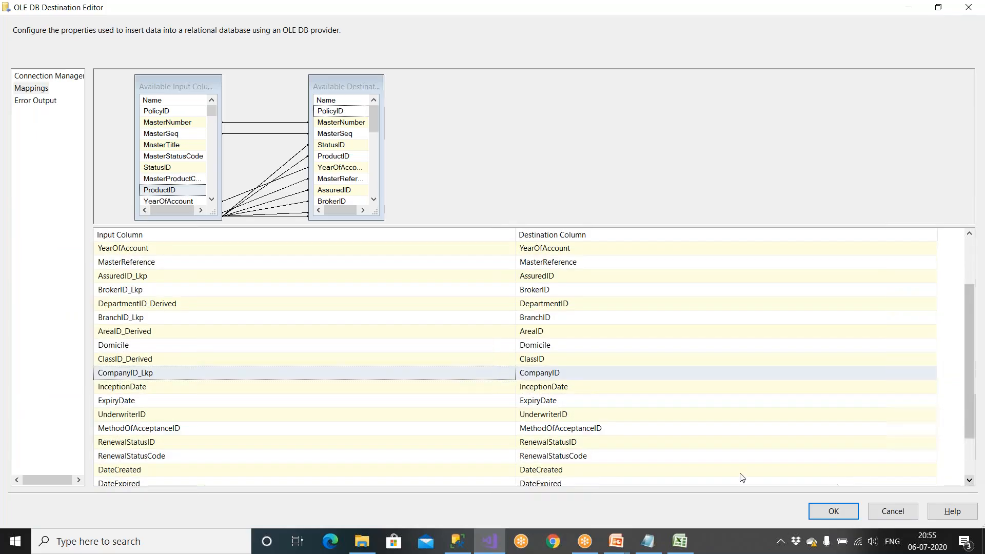
click(156, 418)
scroll(174, 477, down, 5)
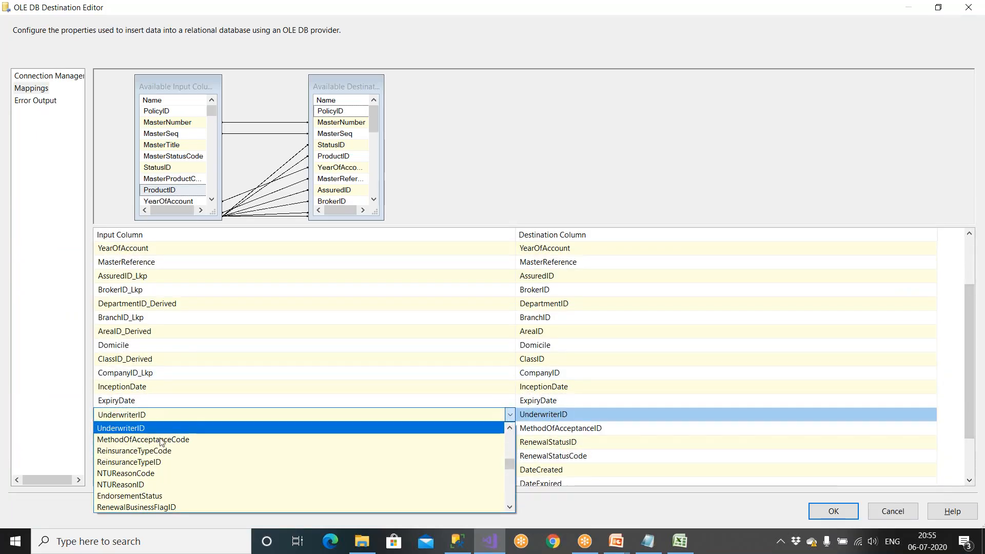
scroll(173, 480, down, 4)
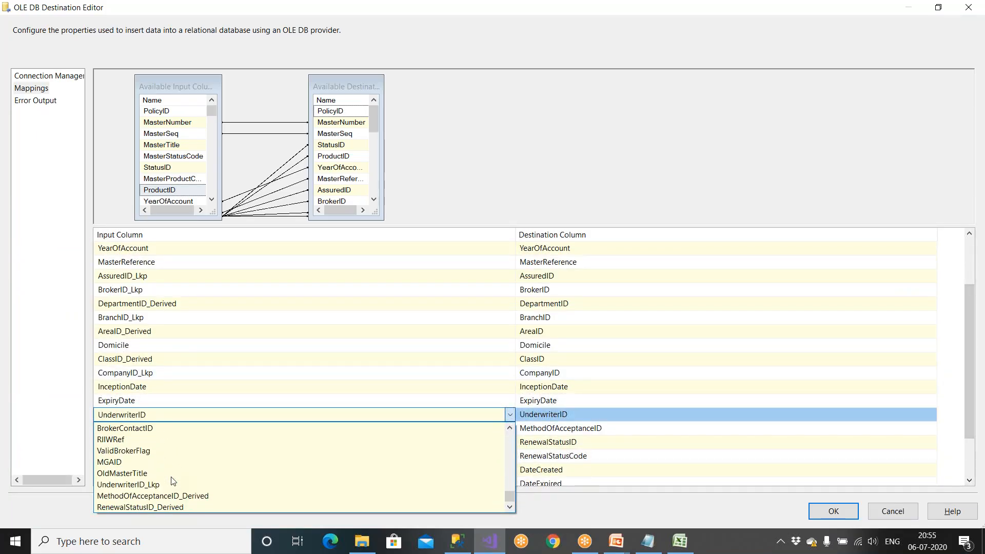
click(154, 483)
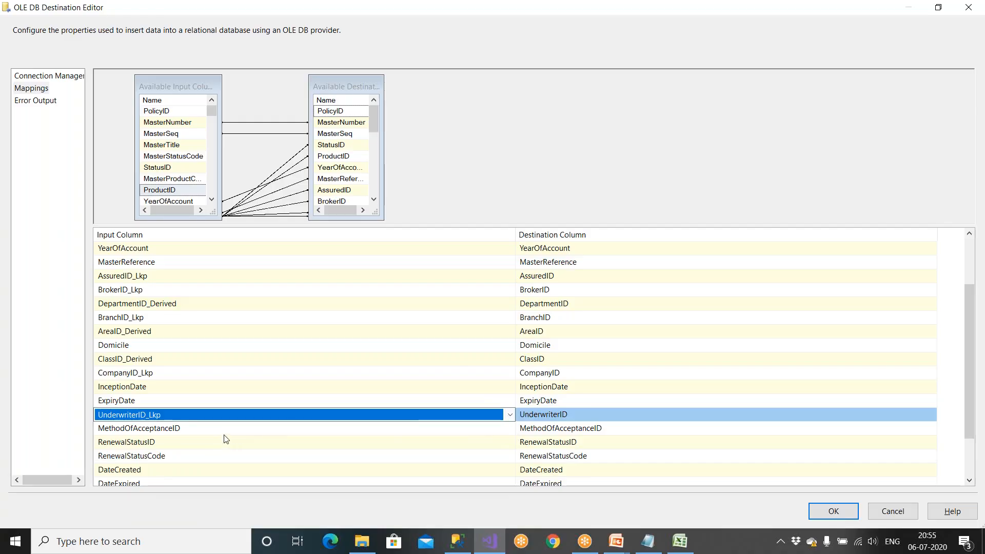
Step: Switch to Excel and check the MethodOfAcceptanceID row and its business rule on the DimPolicy sheet
click(680, 541)
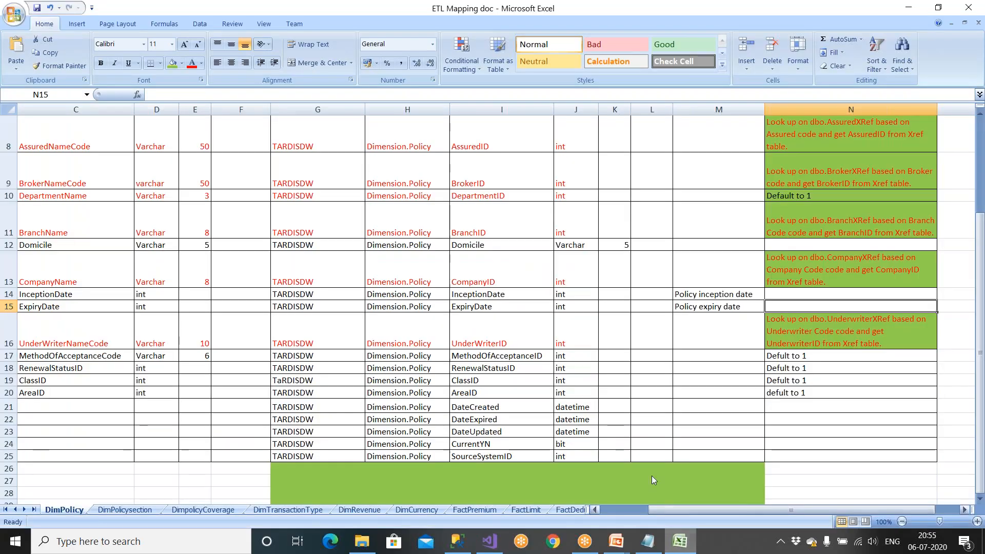
click(507, 357)
click(810, 359)
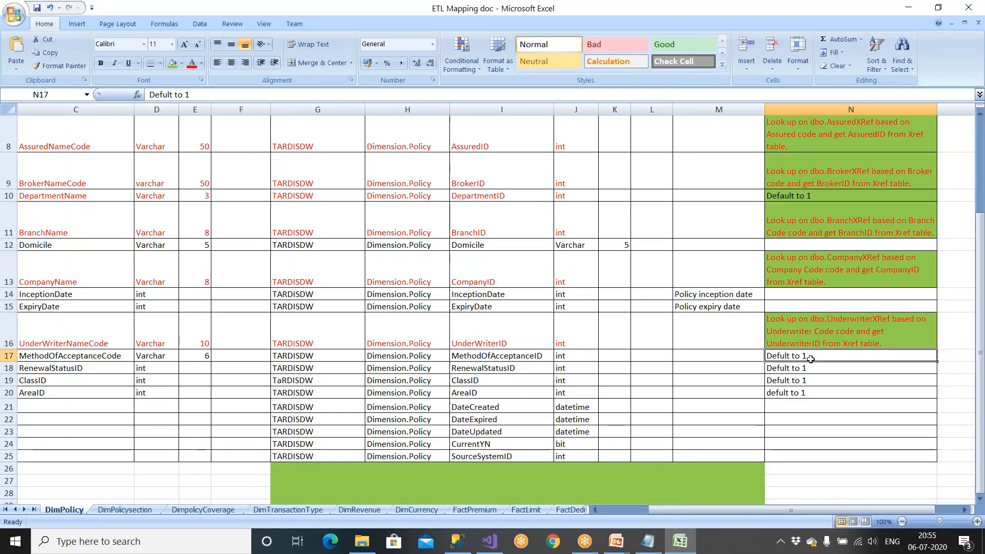
Step: Return to Visual Studio and map the MethodOfAcceptanceID_Derived input column to the MethodOfAcceptanceID destination column
click(490, 541)
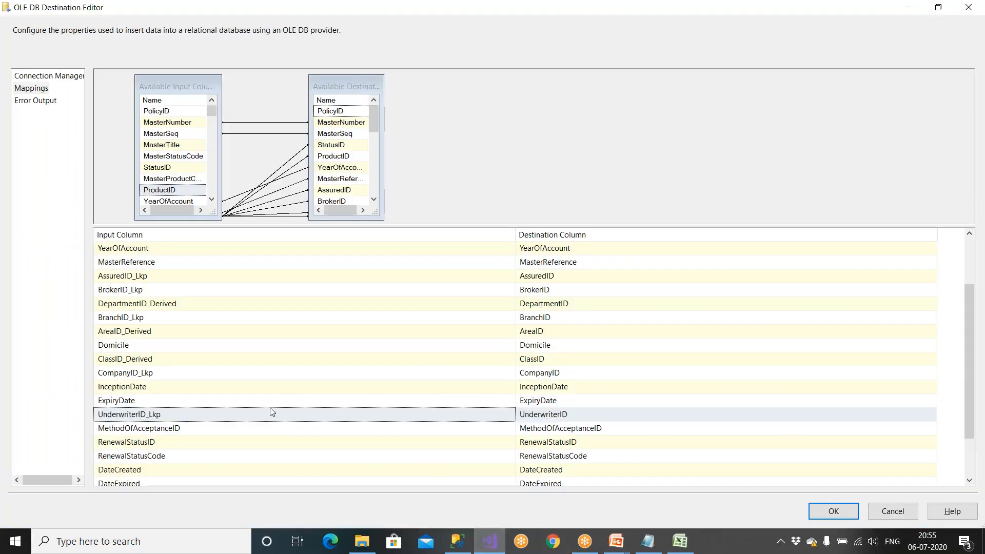
click(235, 432)
click(235, 433)
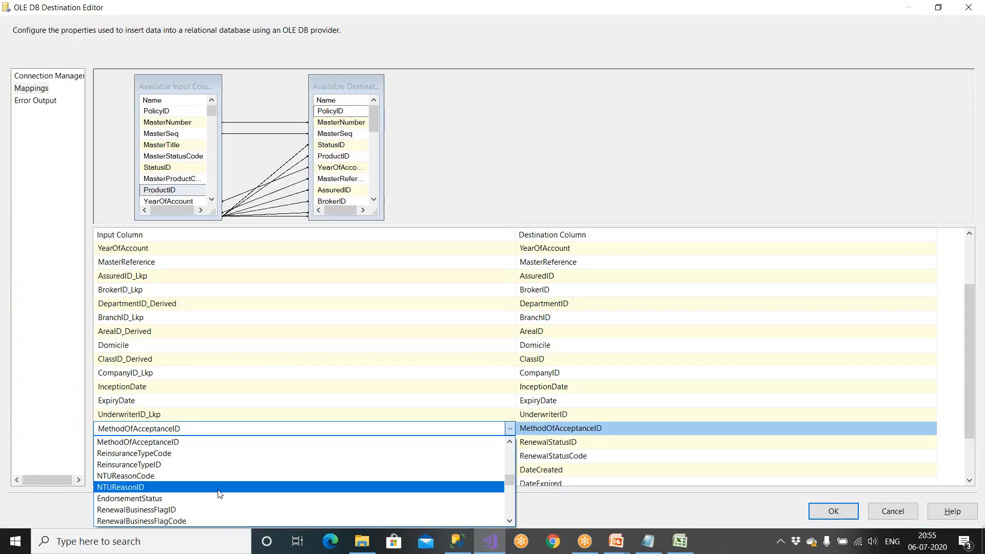
scroll(219, 493, down, 10)
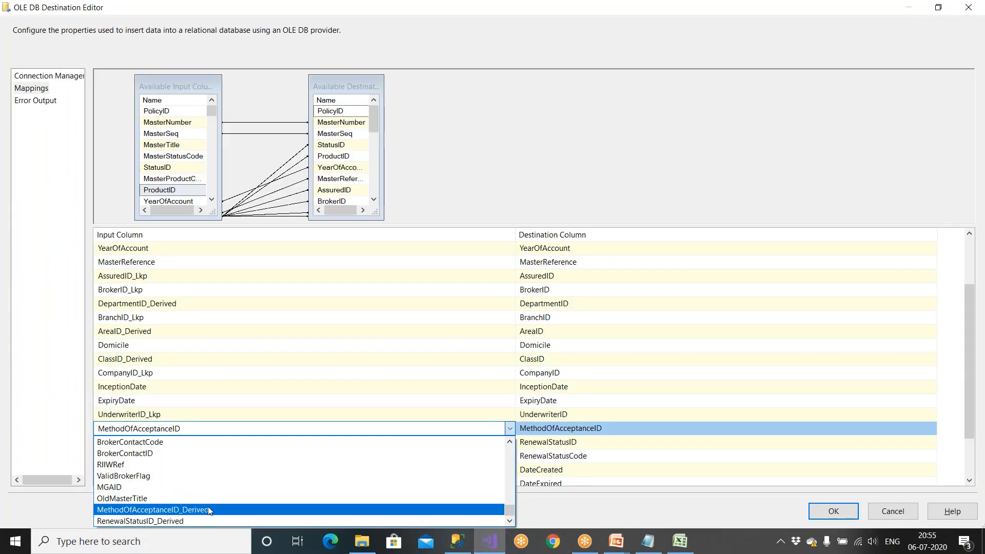
click(208, 510)
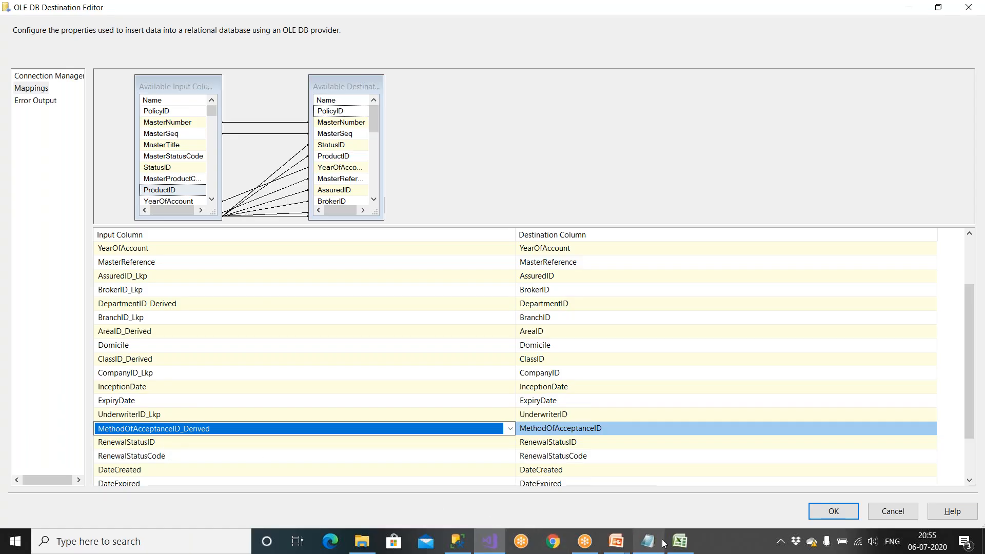
Step: Switch to Excel and check the RenewalStatusID row and its business rule on the DimPolicy sheet
click(680, 542)
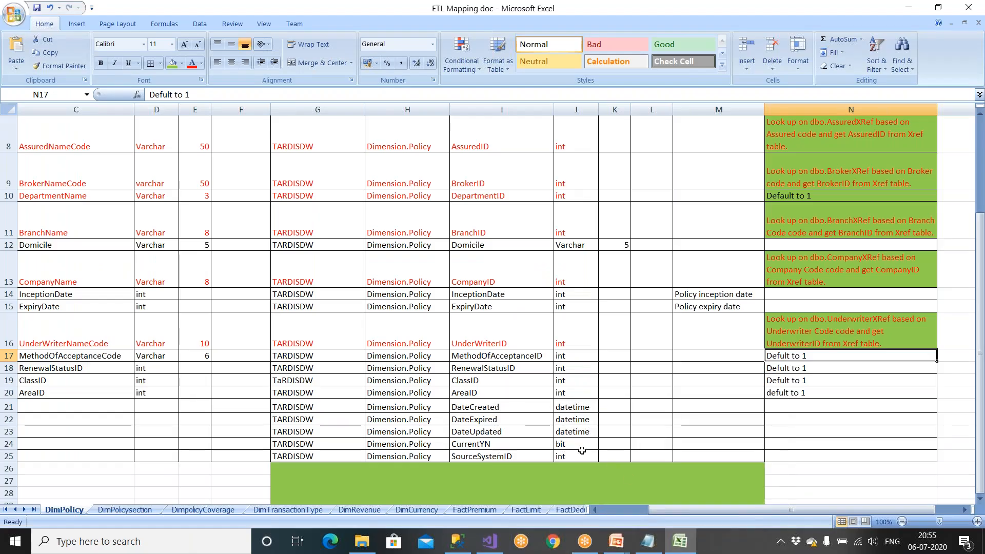
click(488, 373)
click(767, 365)
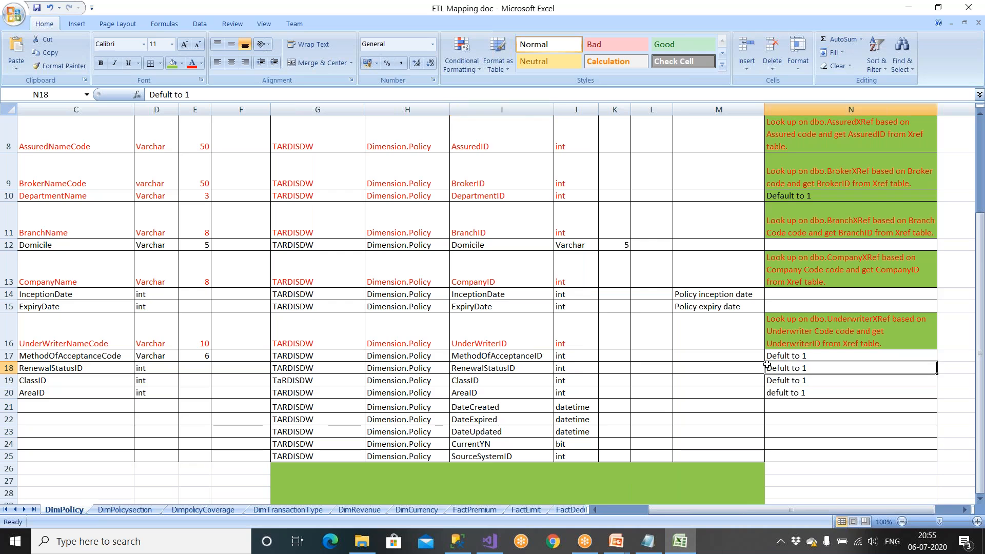
Step: Return to Visual Studio and map the RenewalStatusID_Derived input column to the RenewalStatusID destination column
click(485, 544)
click(198, 443)
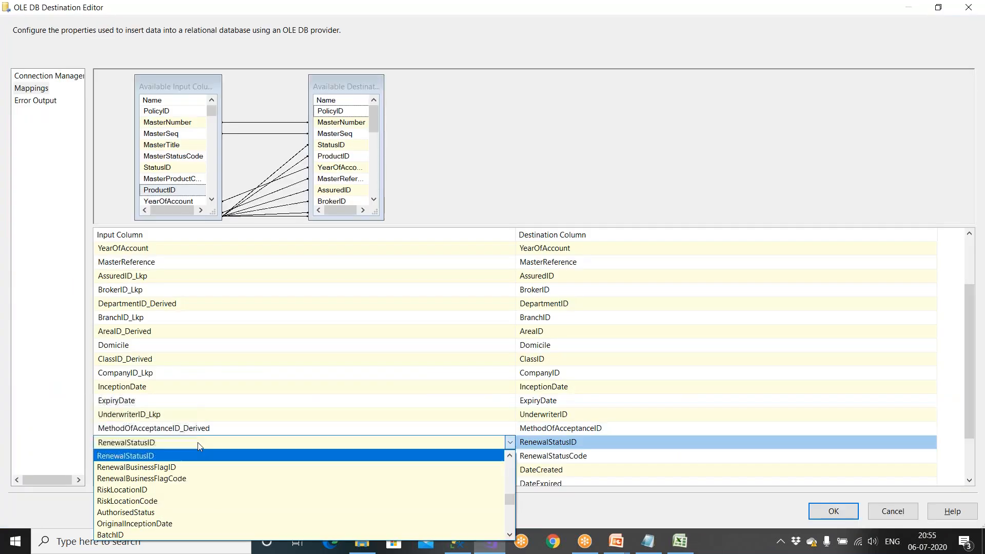
scroll(192, 468, down, 5)
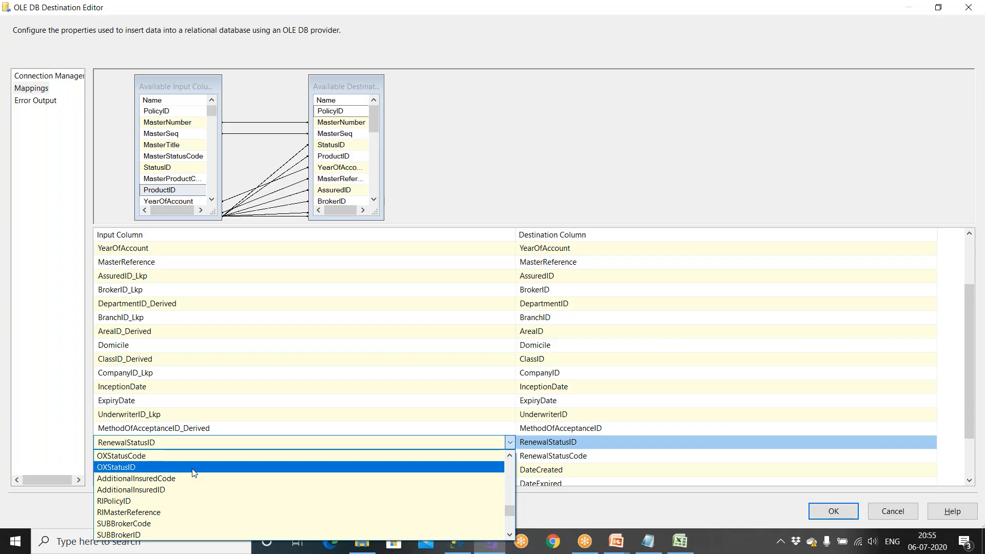
scroll(188, 492, down, 3)
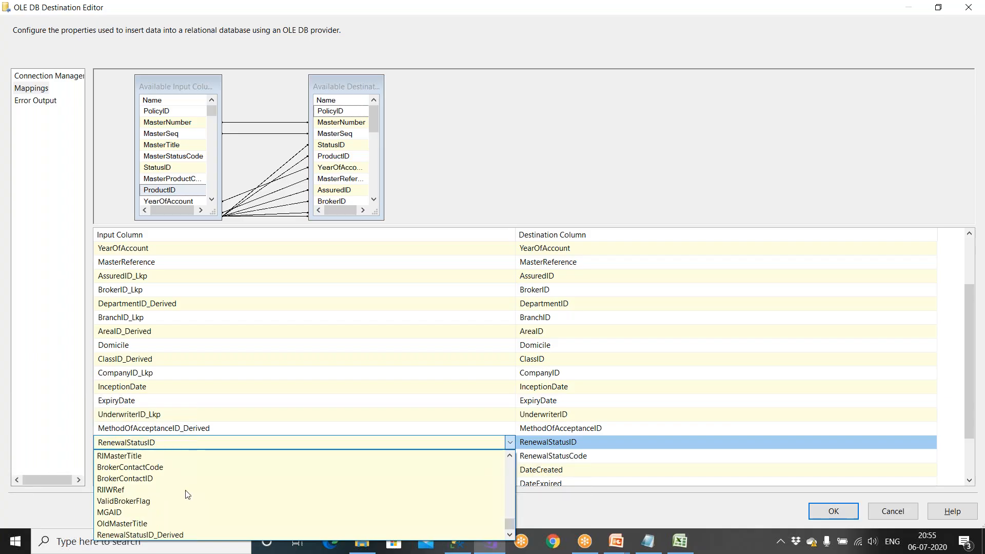
click(157, 535)
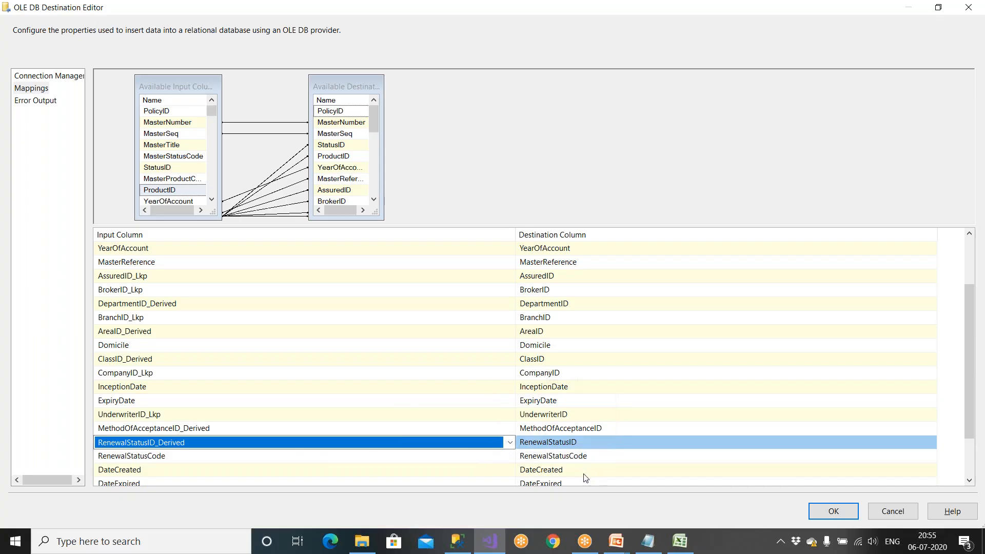
Step: Switch to Excel and review the remaining DimPolicy target columns from RenewalStatusID through SourceSystemID
click(680, 541)
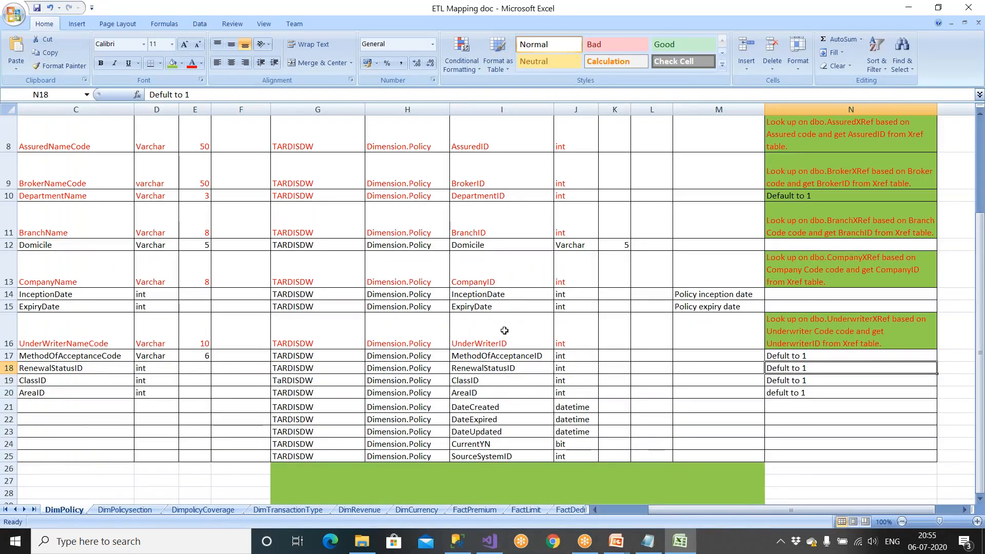
click(479, 380)
scroll(486, 445, down, 1)
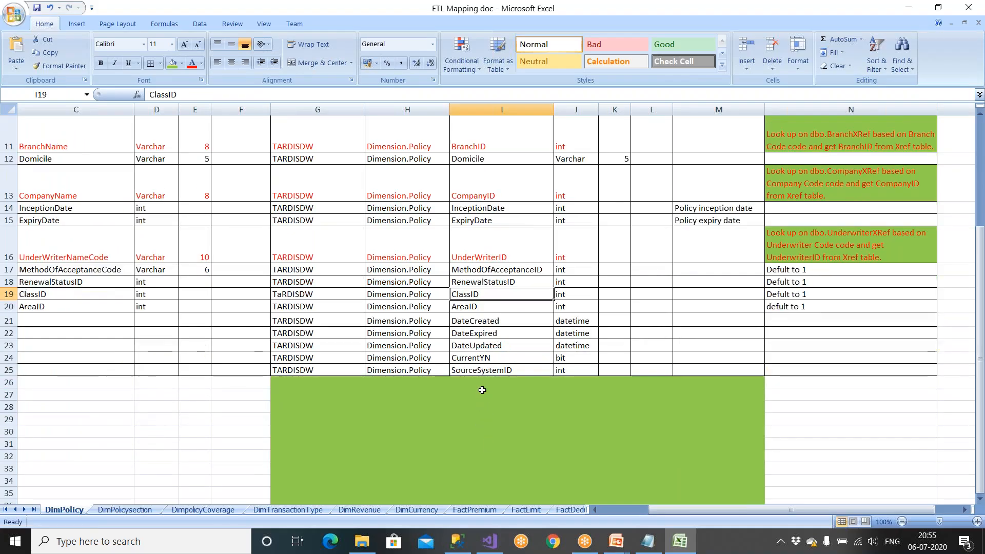
scroll(475, 342, up, 4)
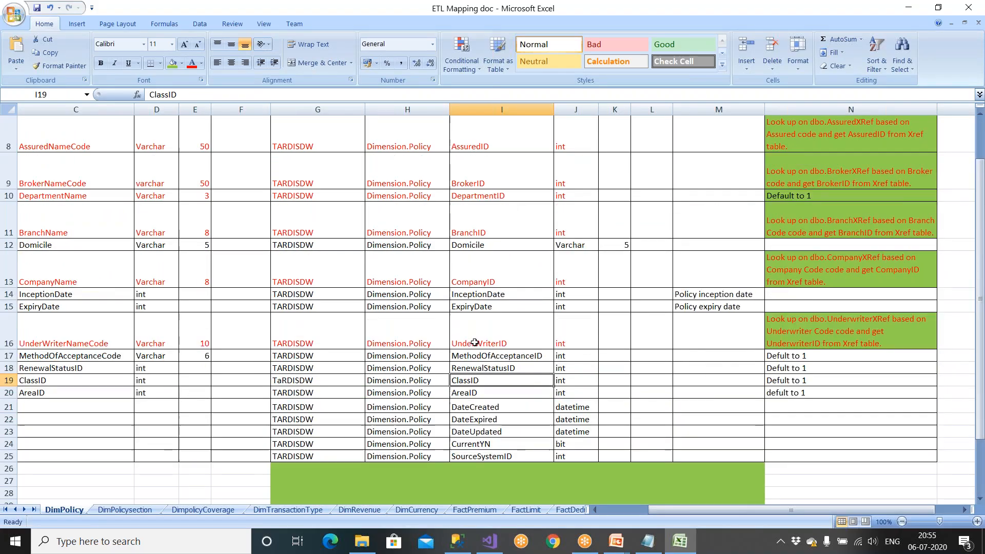
scroll(474, 342, down, 4)
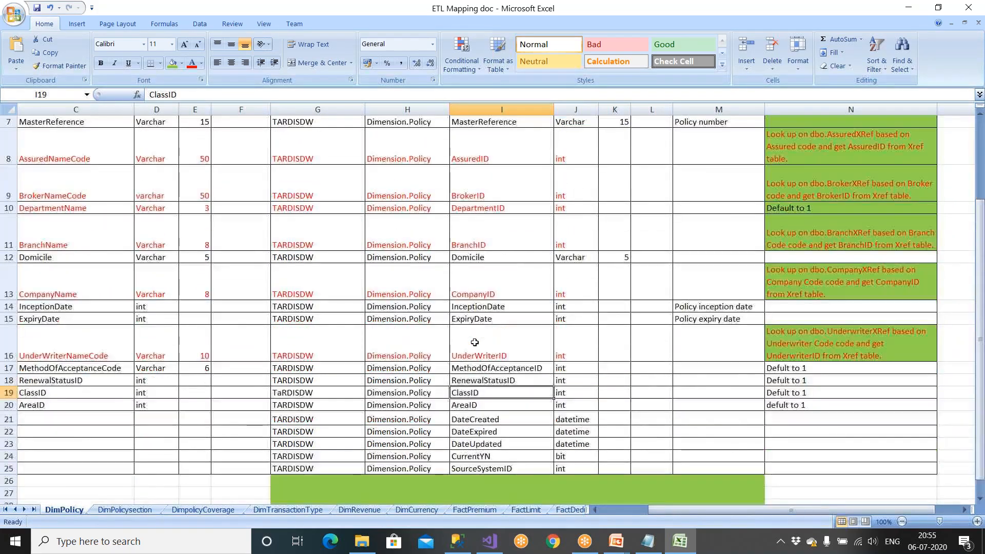
drag(477, 320, 476, 237)
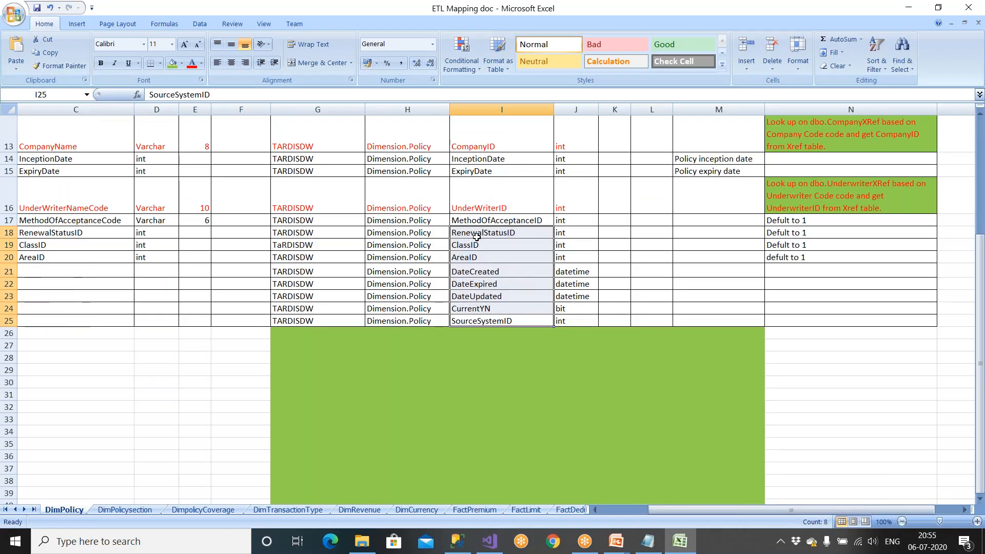
Step: Return to Visual Studio and examine the last destination mappings, including RenewalStatusCode, DateCreated and DateExpired
click(490, 541)
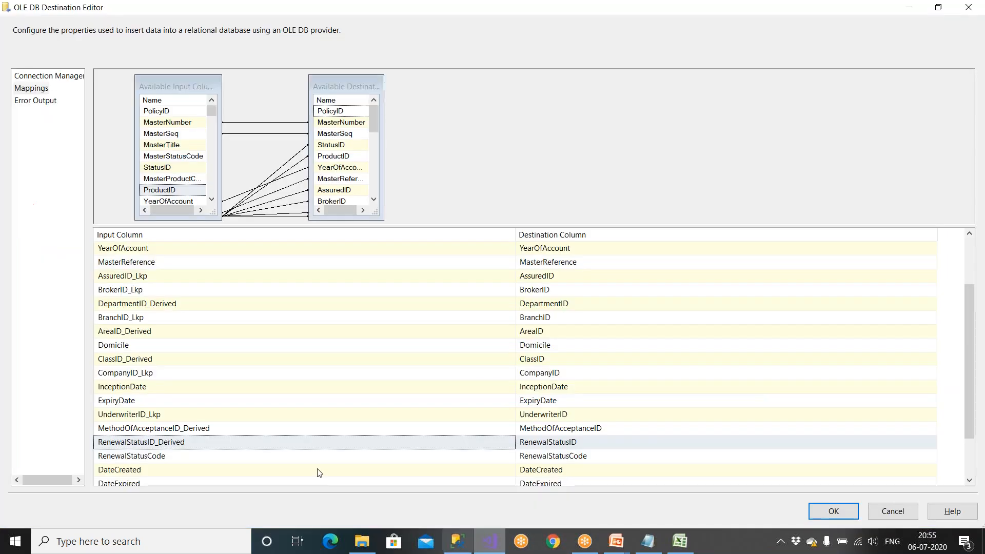
click(968, 480)
click(969, 480)
click(969, 481)
click(968, 480)
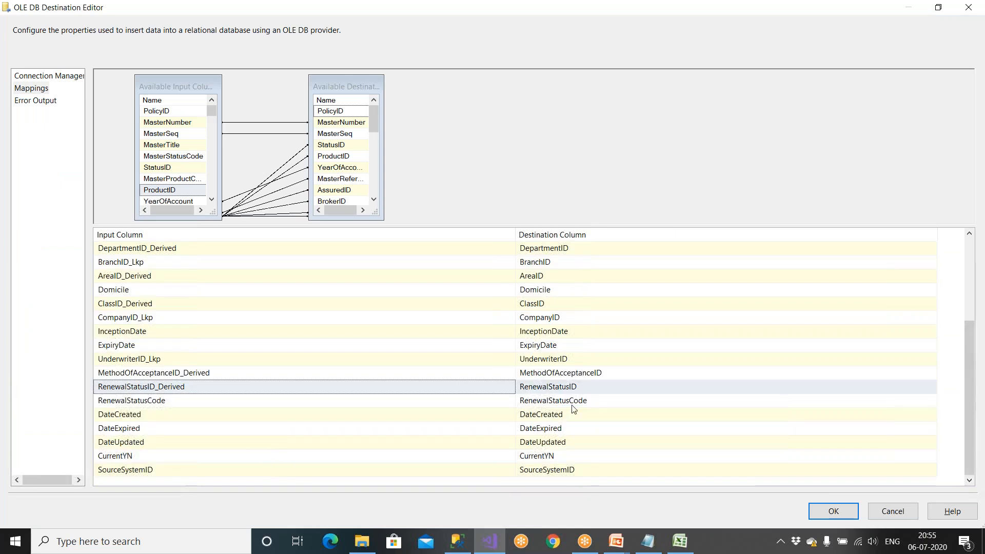
click(508, 403)
click(162, 419)
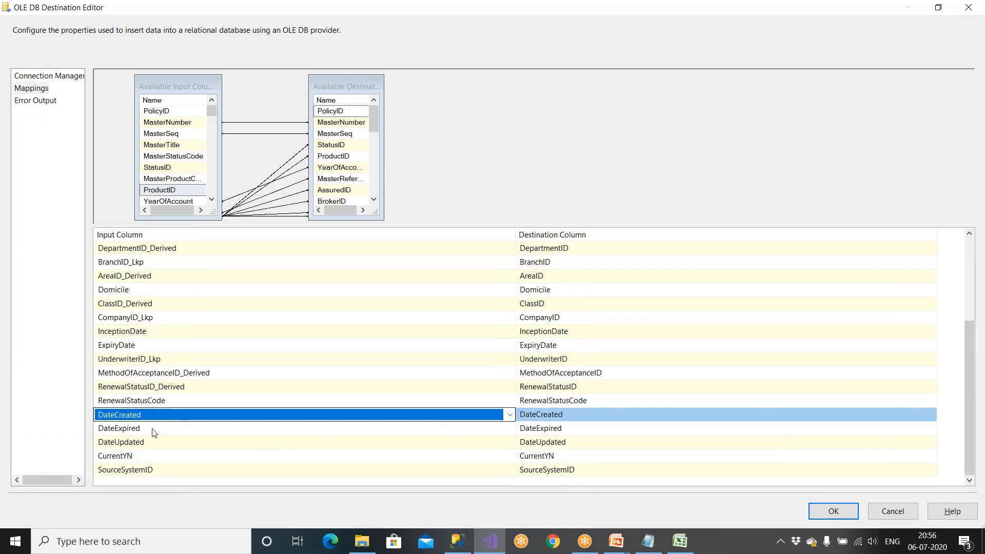
click(154, 431)
Step: Switch to Excel and examine the source and target cells of the DateCreated, DateExpired, DateUpdated, CurrentYN and SourceSystemID rows
click(679, 541)
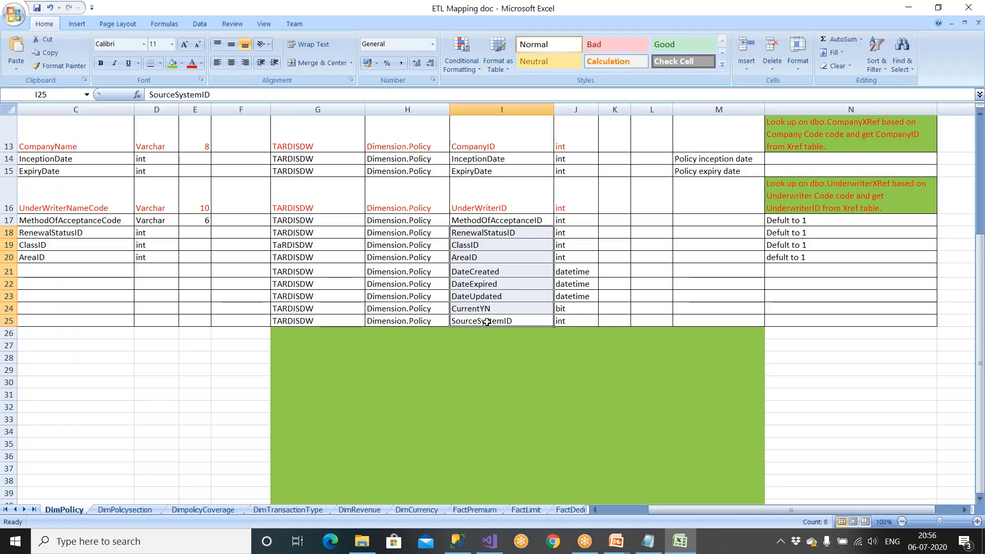
scroll(488, 320, down, 2)
click(487, 150)
click(487, 161)
click(486, 175)
click(486, 186)
click(486, 199)
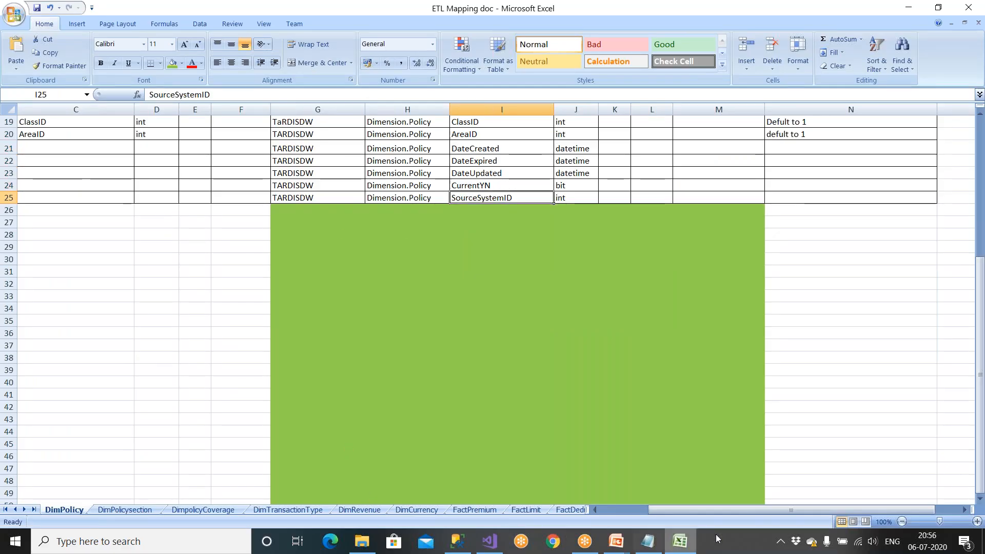
click(635, 511)
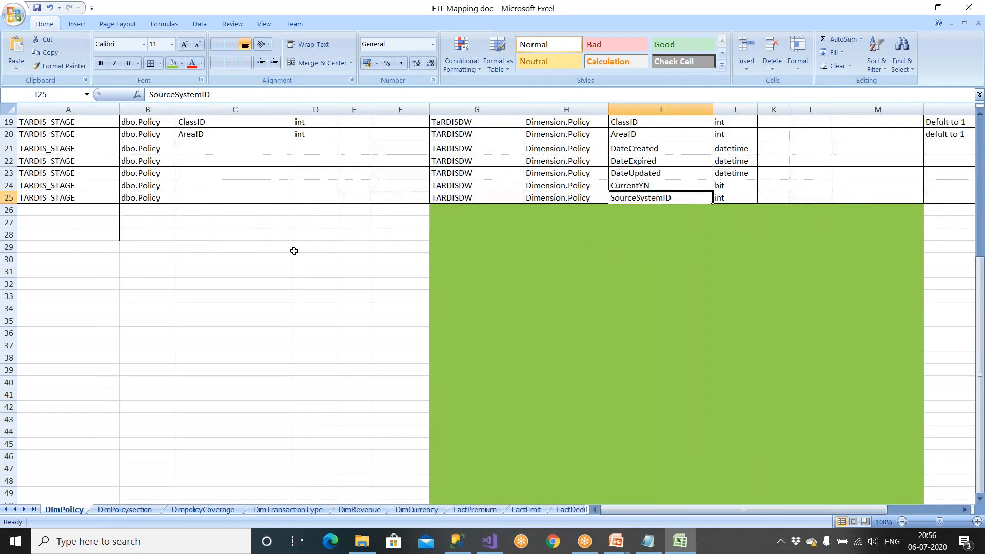
scroll(220, 272, up, 2)
drag(213, 274, 279, 323)
drag(385, 272, 402, 307)
drag(227, 277, 743, 324)
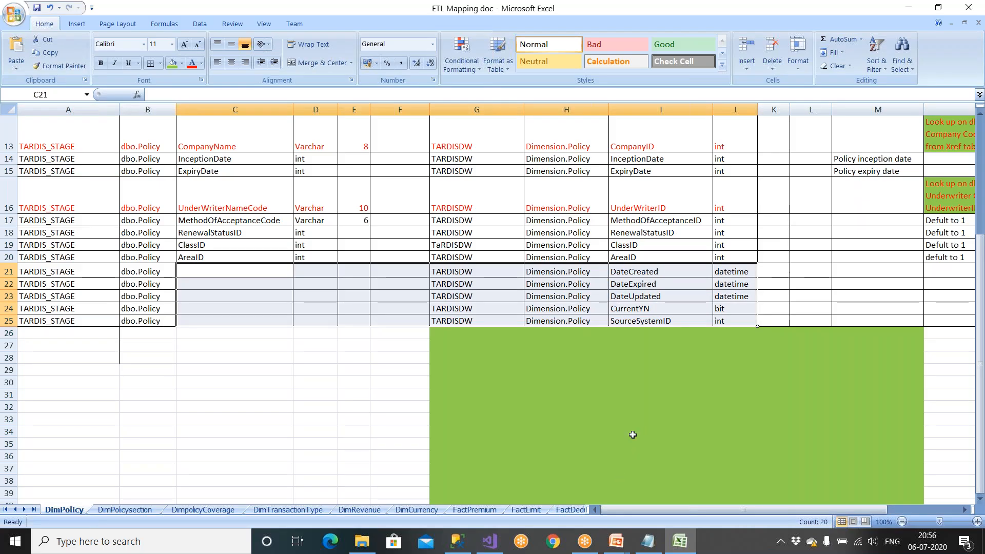
Step: Return to Visual Studio and set the input column of the DateExpired destination column to <ignore>
click(490, 542)
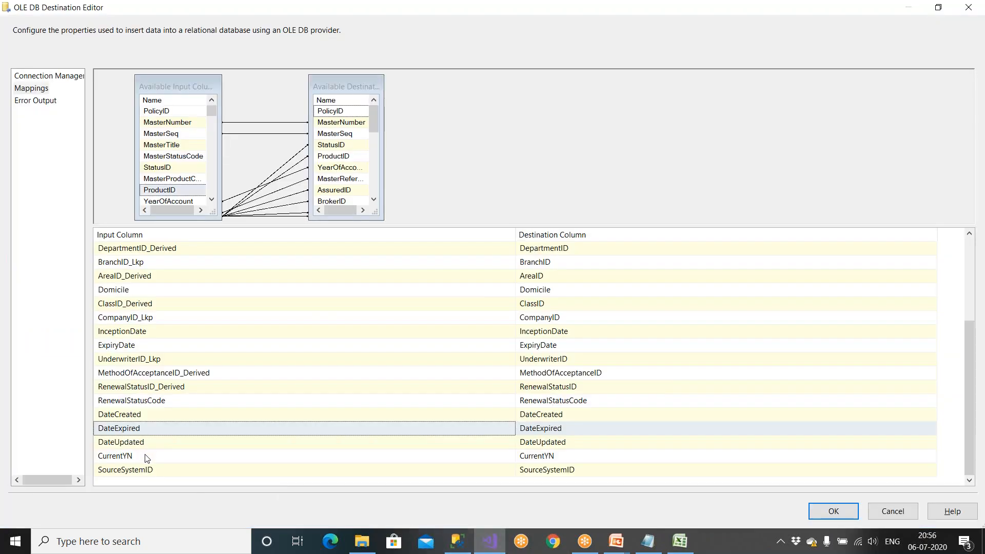
click(146, 431)
scroll(143, 451, up, 10)
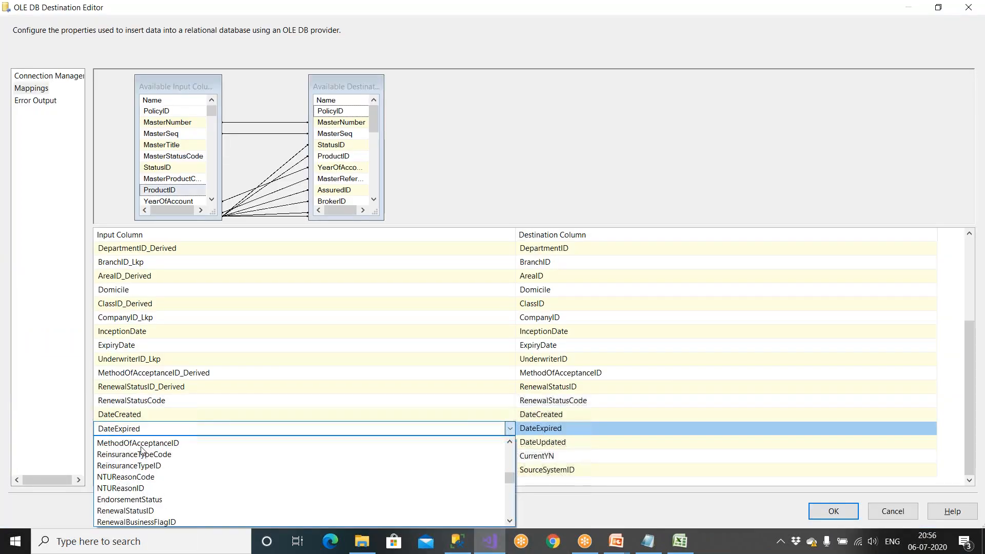
scroll(143, 451, up, 2)
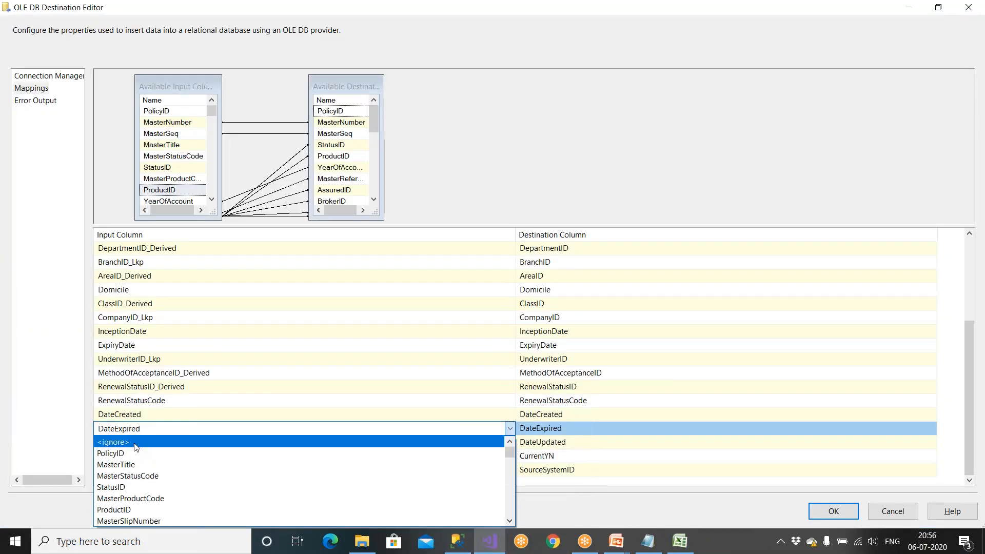
click(136, 444)
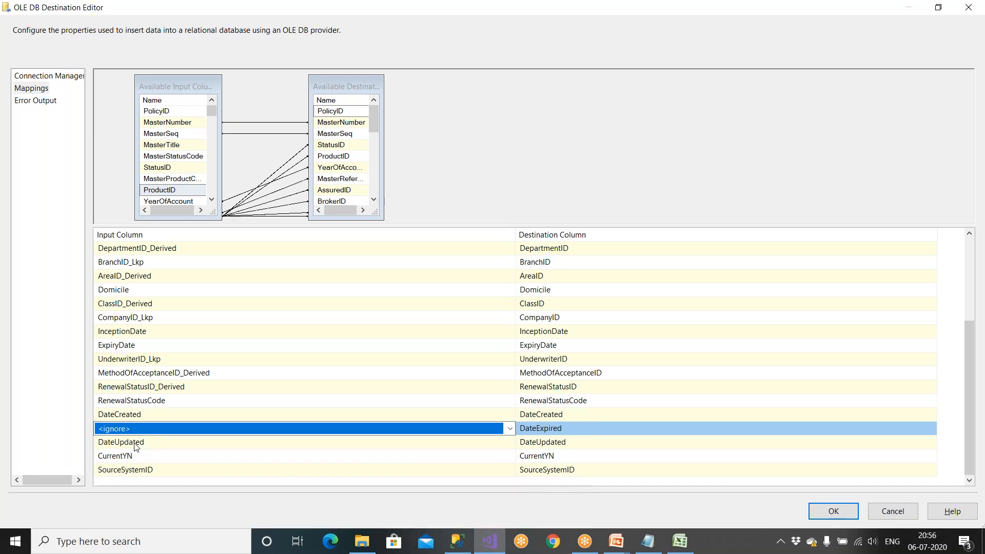
click(160, 428)
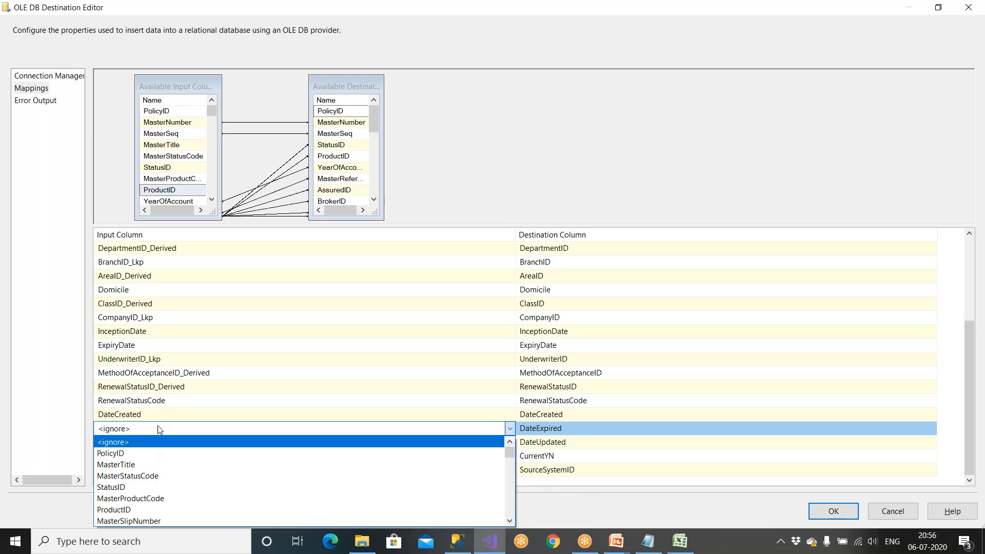
Step: Map the DateExpired input column back to the DateExpired destination column
click(158, 413)
click(158, 414)
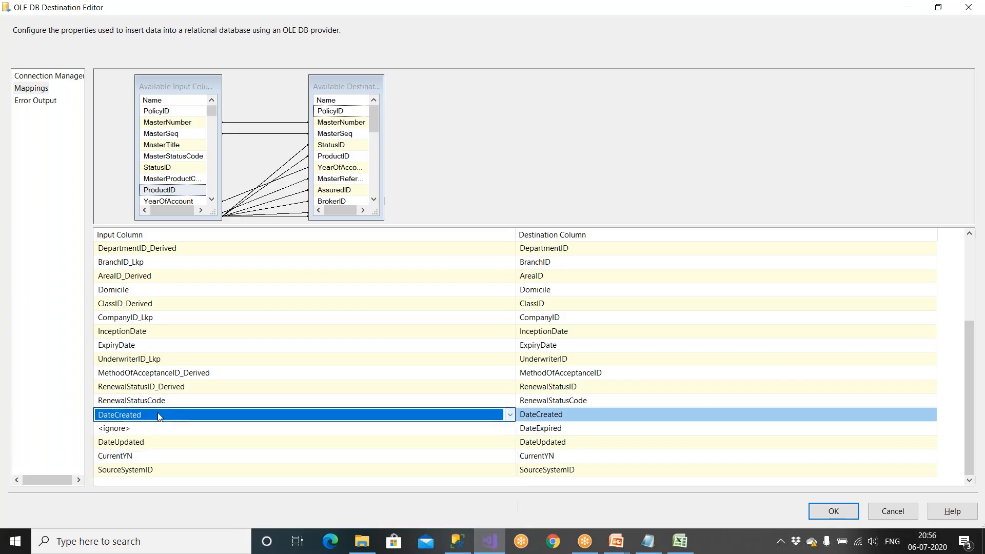
click(148, 429)
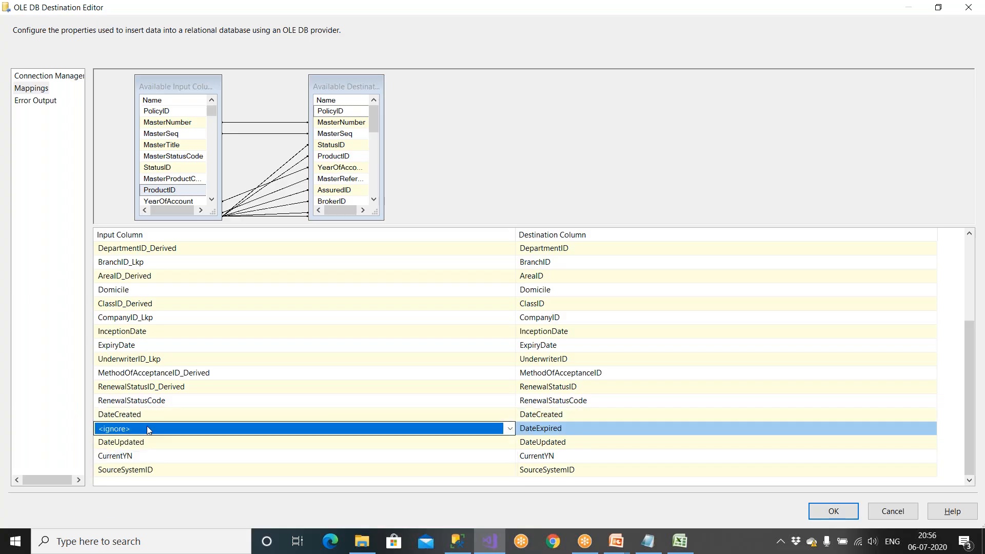
key(d)
key(d)
key(d)
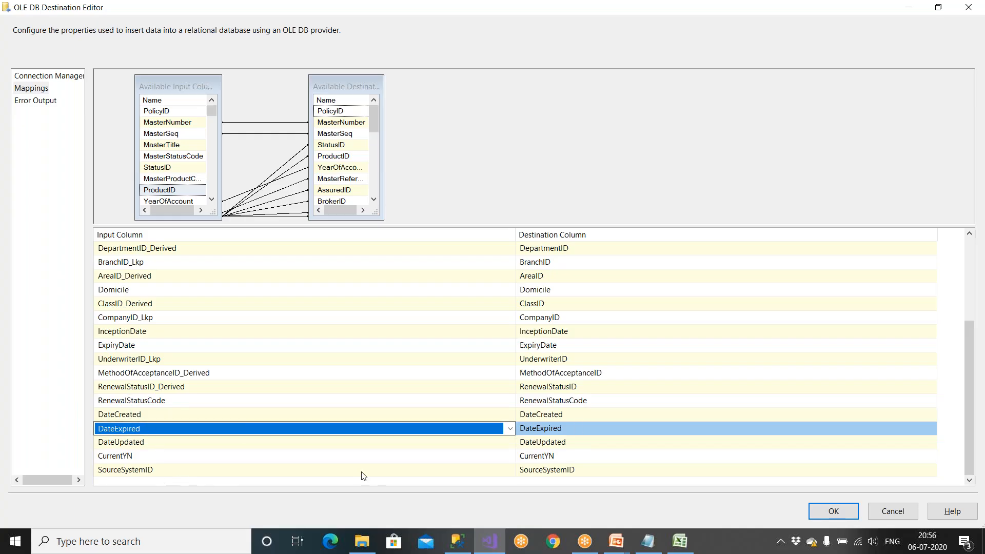
click(591, 10)
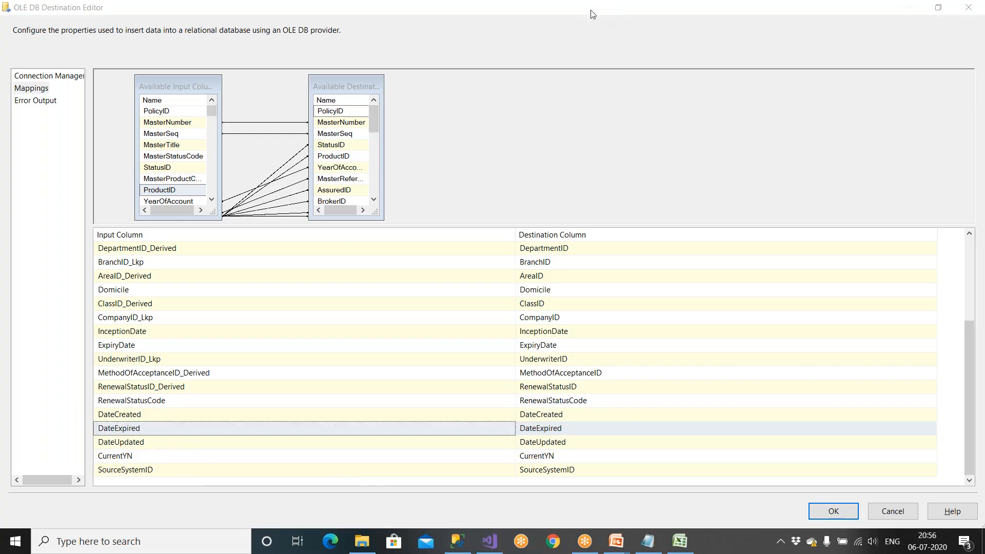
click(562, 35)
mouse_move(149, 412)
mouse_down()
mouse_move(103, 412)
mouse_move(95, 464)
mouse_move(134, 488)
mouse_move(264, 481)
mouse_up()
mouse_move(350, 475)
mouse_down()
mouse_move(543, 475)
mouse_move(617, 455)
mouse_move(597, 404)
mouse_move(166, 405)
mouse_up()
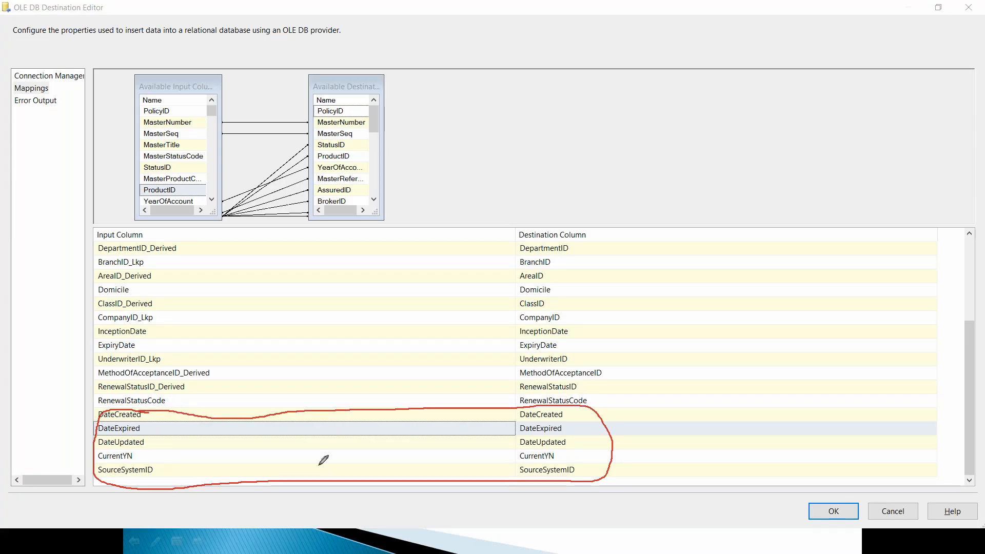
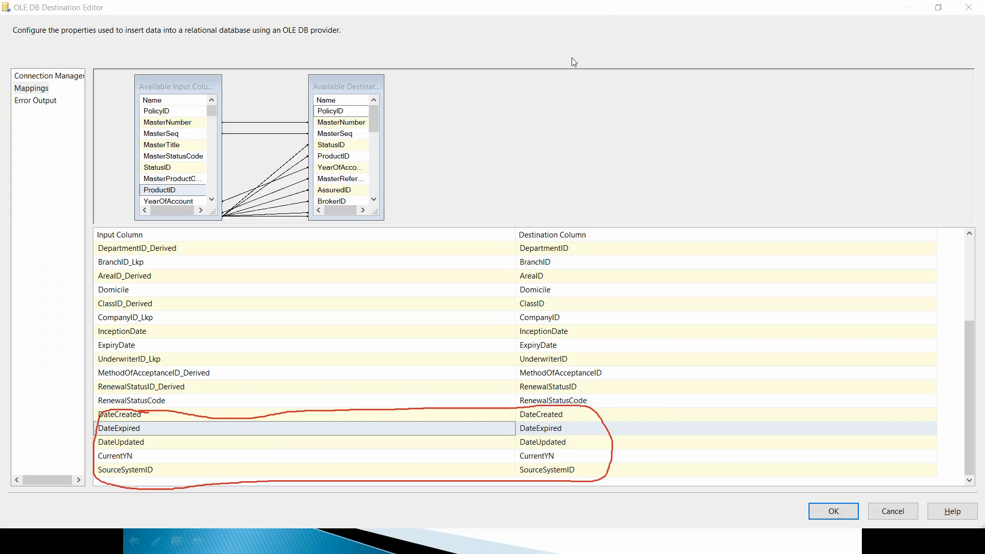
key(Escape)
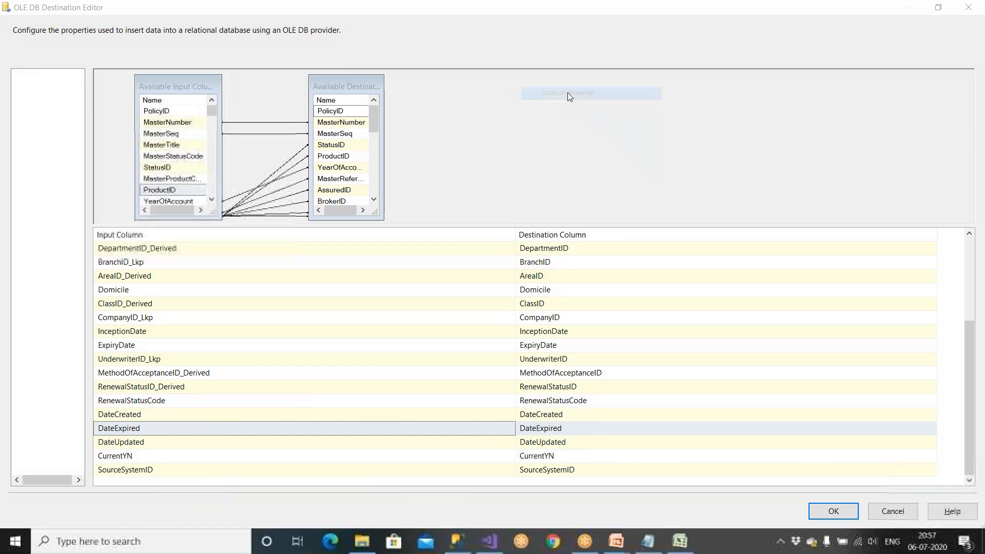
Step: Accept the OLE DB destination mappings and save the DWH_LoadDimPolicy package
click(822, 511)
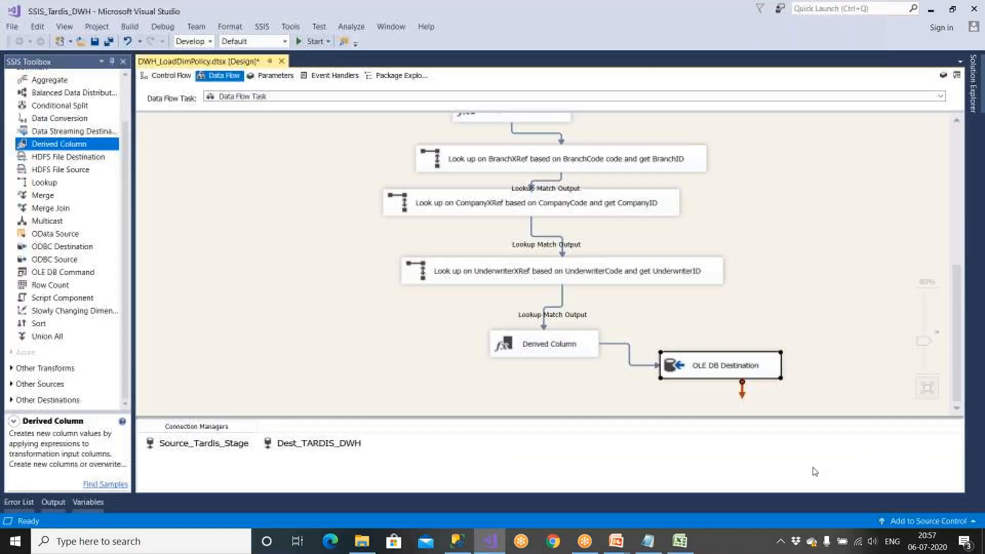
scroll(861, 308, up, 10)
key(ctrl+s)
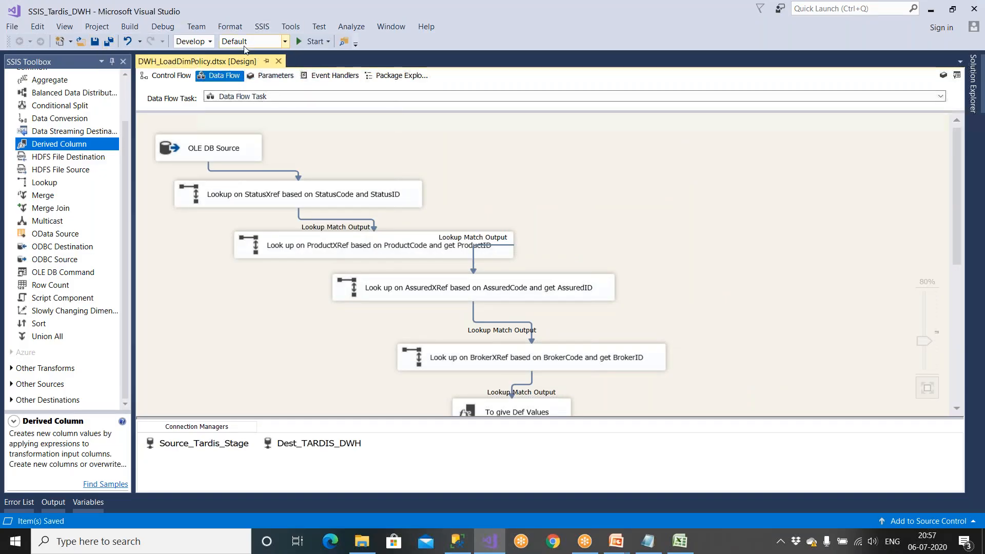
Step: Apply the automatic diagram layout to the data flow so its components line up vertically
click(233, 30)
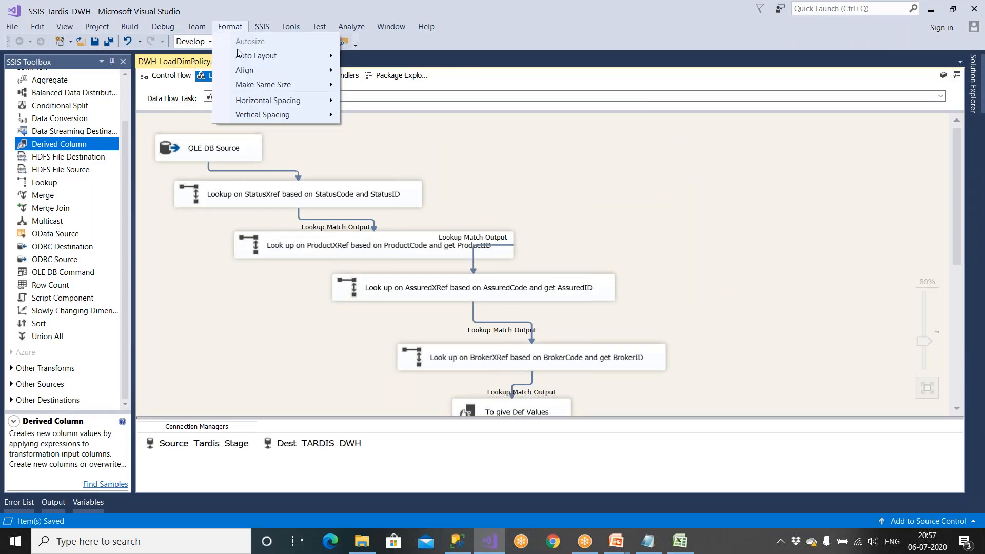
mouse_move(290, 57)
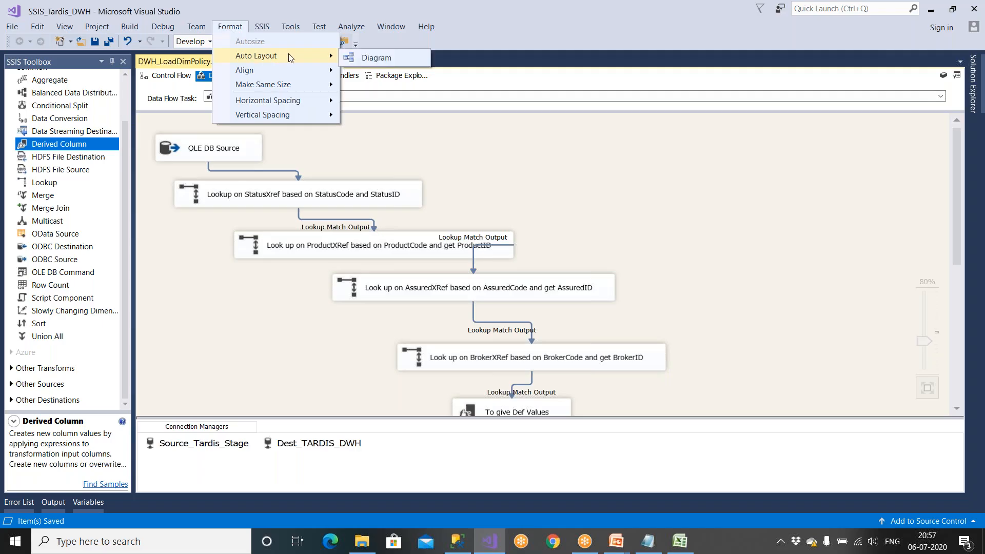
click(366, 58)
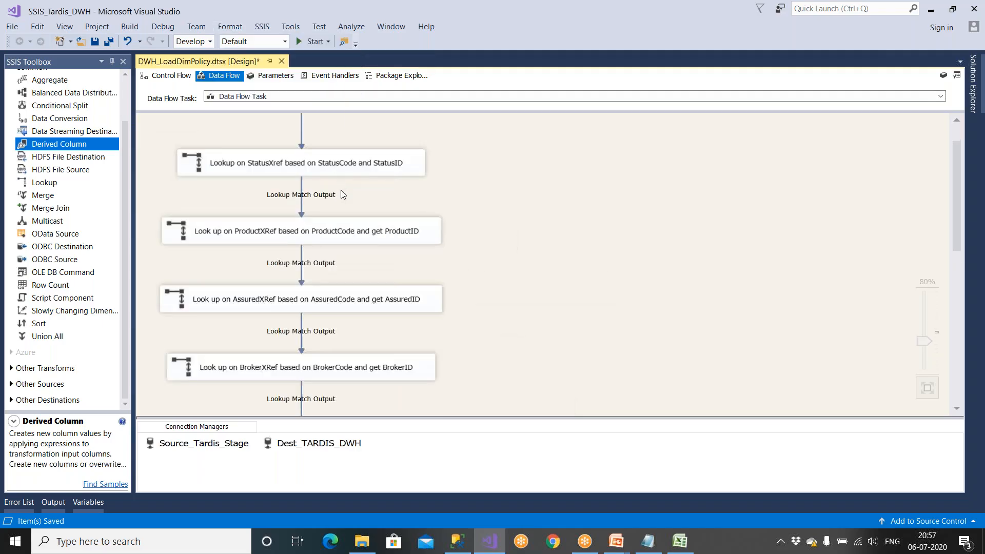
scroll(342, 194, down, 6)
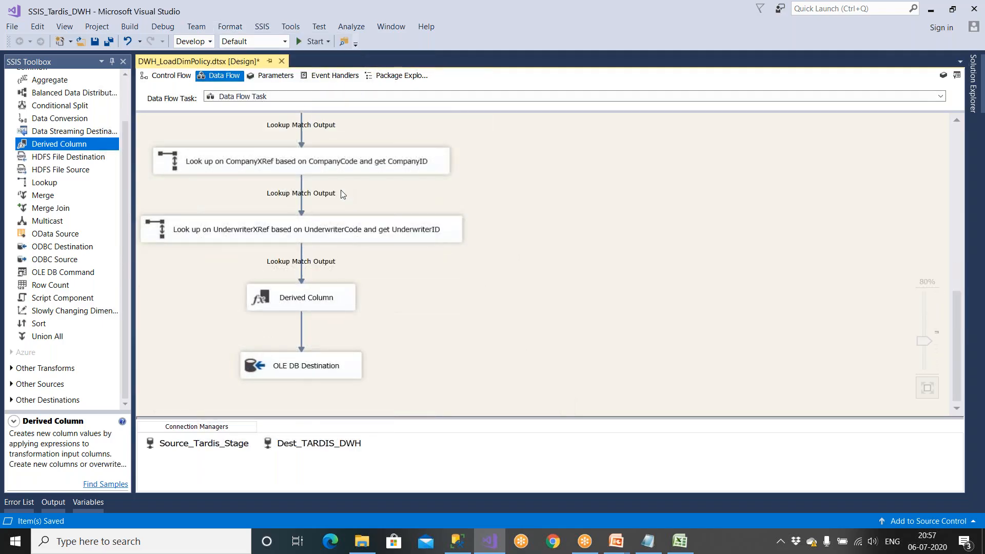
Step: Rename the OLE DB Destination component as Loading DimPolicy
click(339, 368)
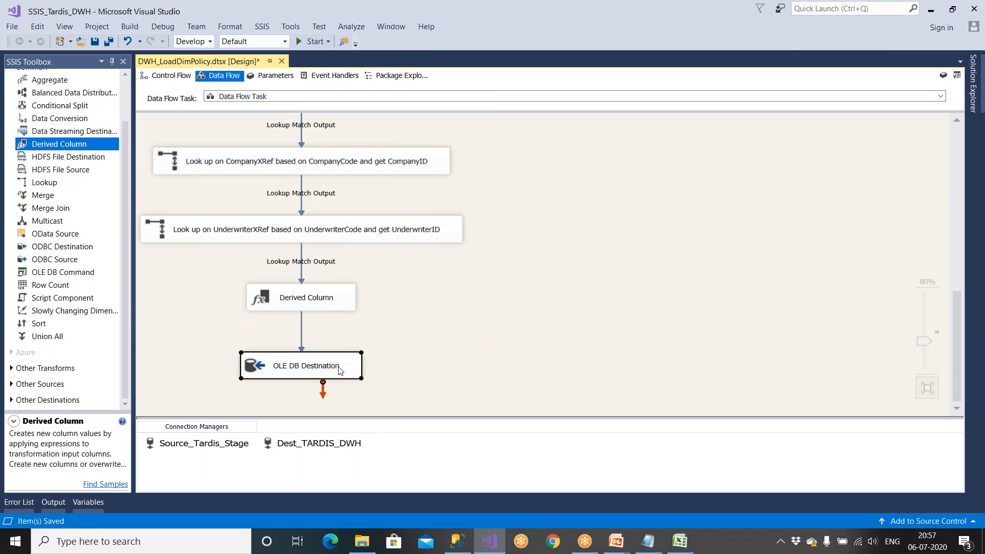
right_click(339, 369)
click(388, 340)
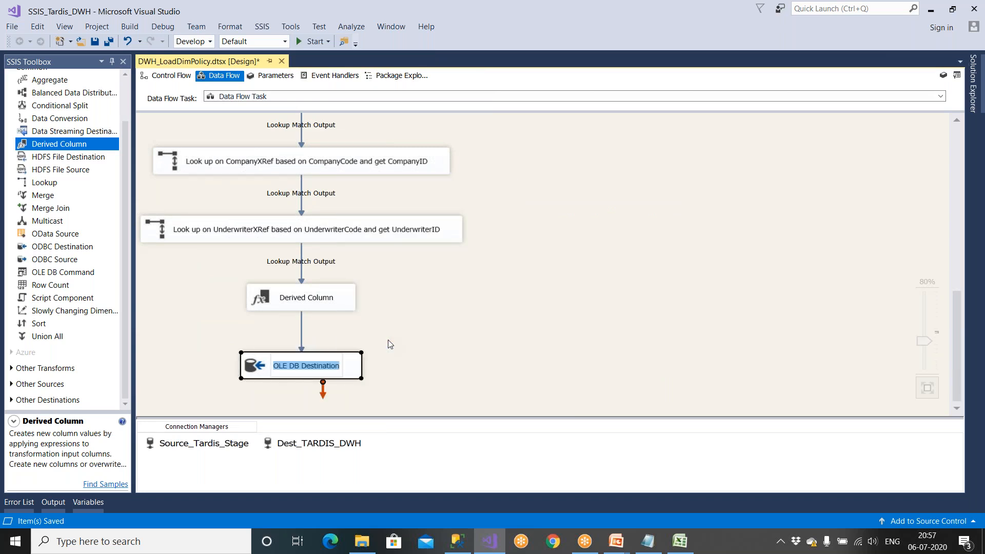
text(Loading )
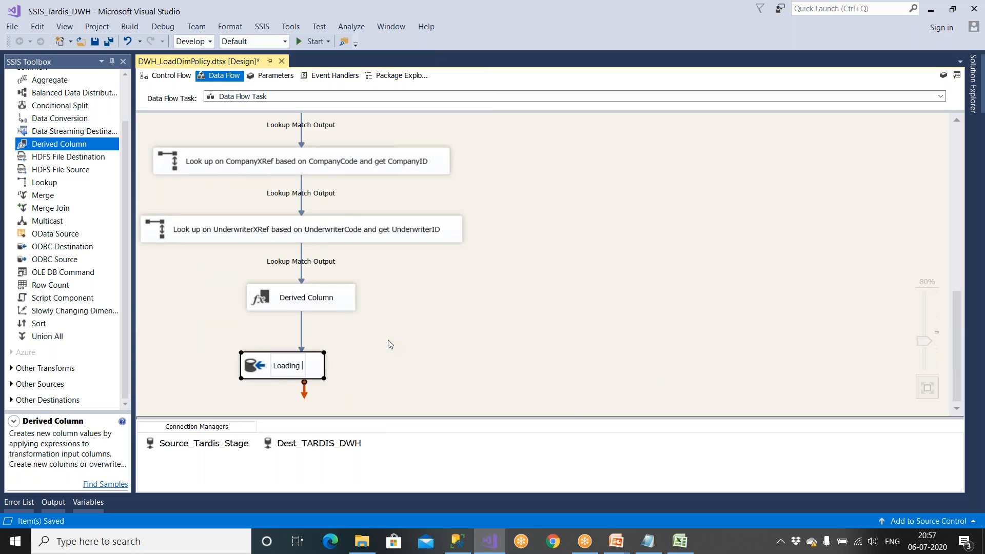
text(DimP)
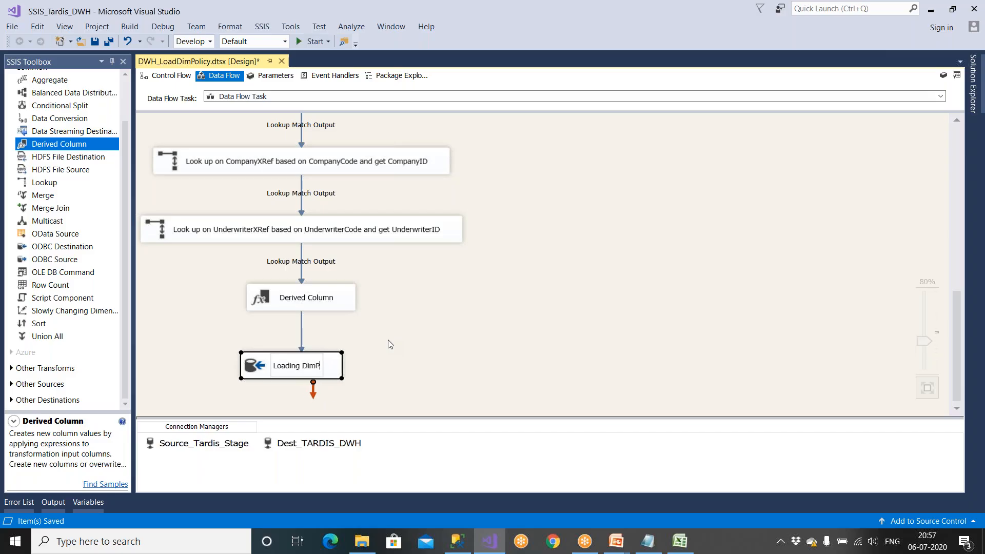
text(olci)
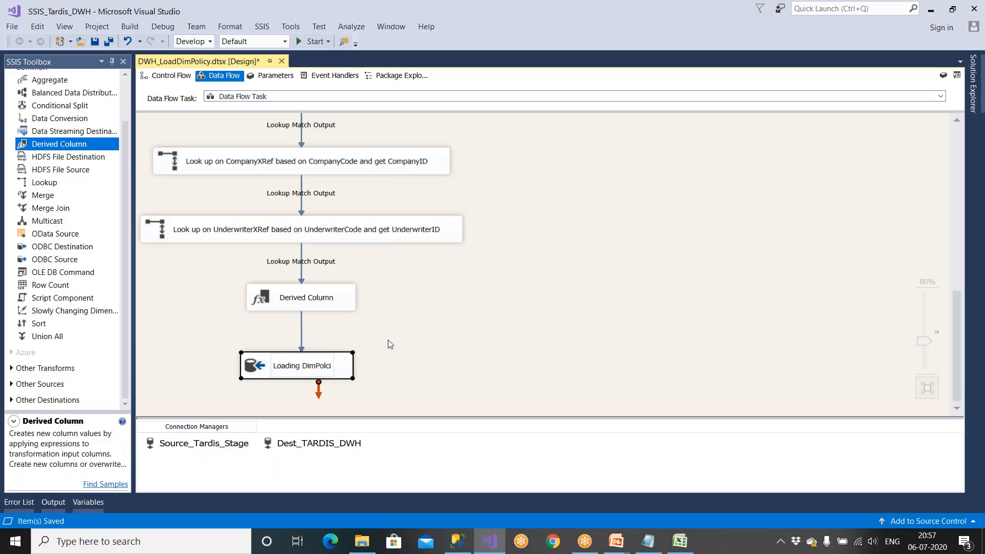
key(BackSpace)
key(BackSpace)
text(icy)
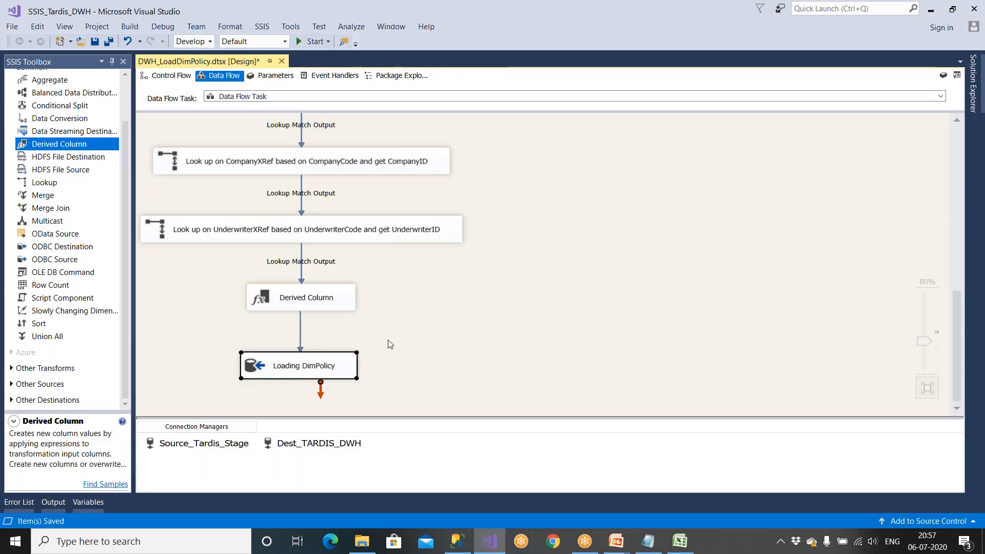
Step: Reopen the Data Flow Task from the control flow and save the package
click(184, 75)
double_click(296, 203)
key(ctrl+s)
scroll(226, 213, up, 10)
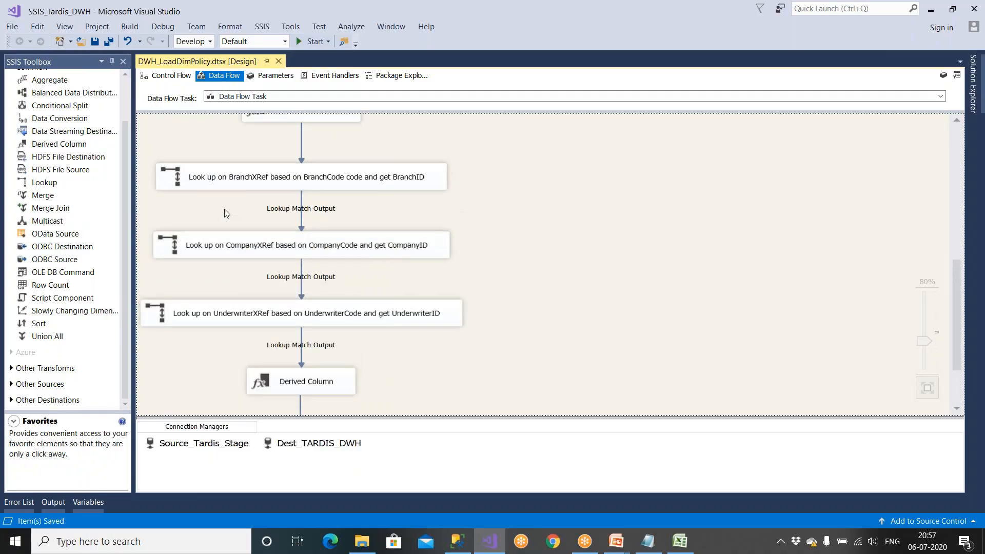
Step: Reapply the automatic diagram layout to the data flow with the renamed destination
click(229, 26)
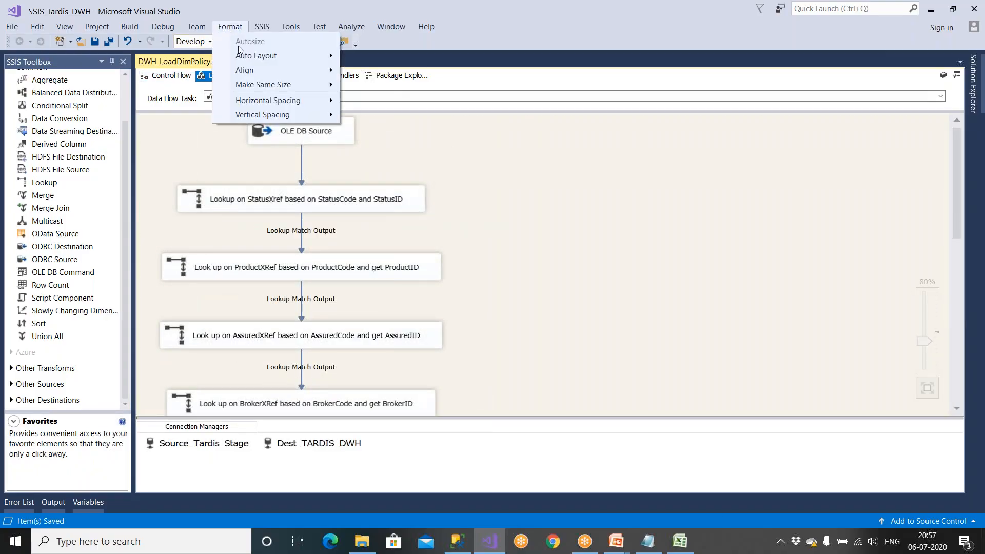
mouse_move(259, 57)
click(364, 59)
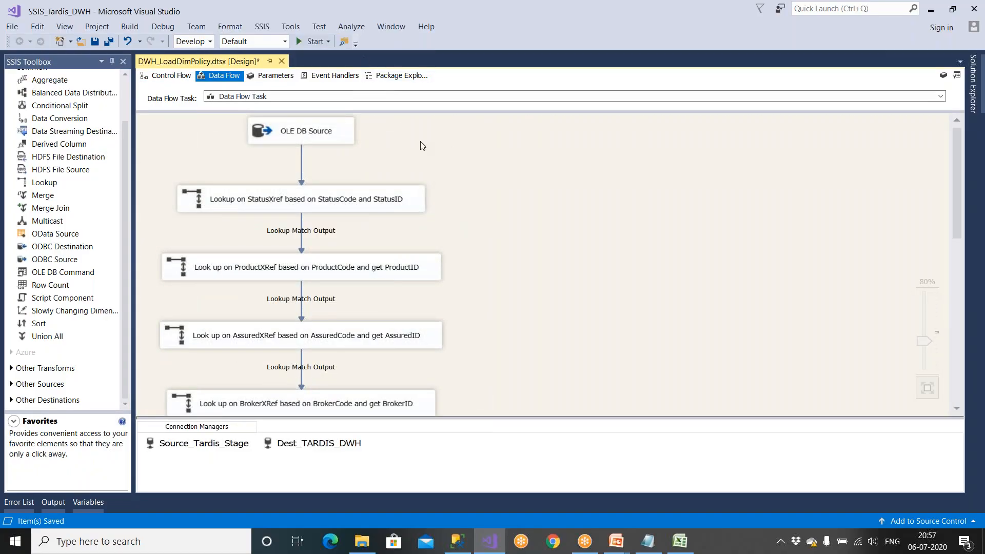
scroll(426, 196, down, 10)
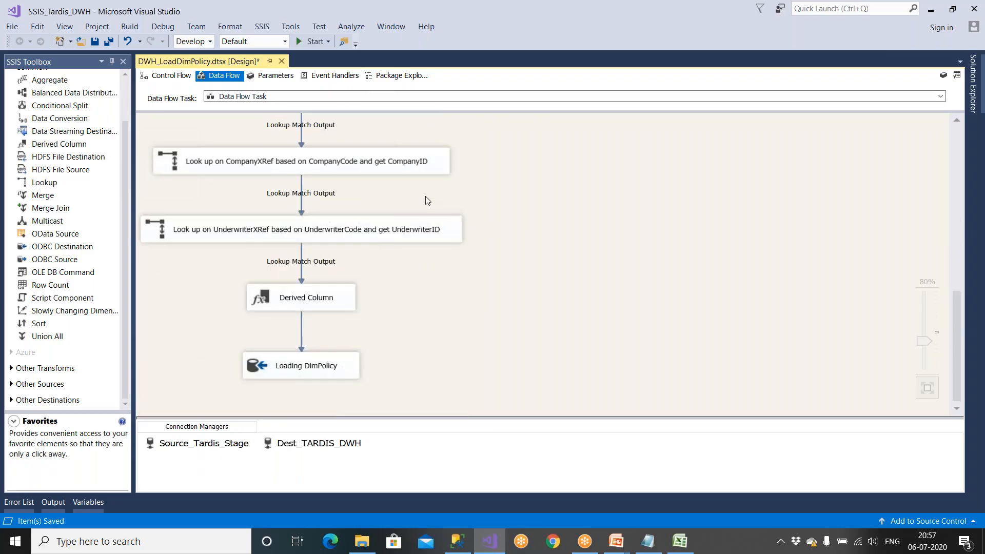
Step: Move the StatusXref, ProductXRef, AssuredXRef and BrokerXRef lookups and To give Def Values into a second column right of the OLE DB Source
scroll(425, 196, up, 10)
drag(336, 206, 592, 154)
drag(410, 264, 683, 205)
drag(422, 334, 706, 265)
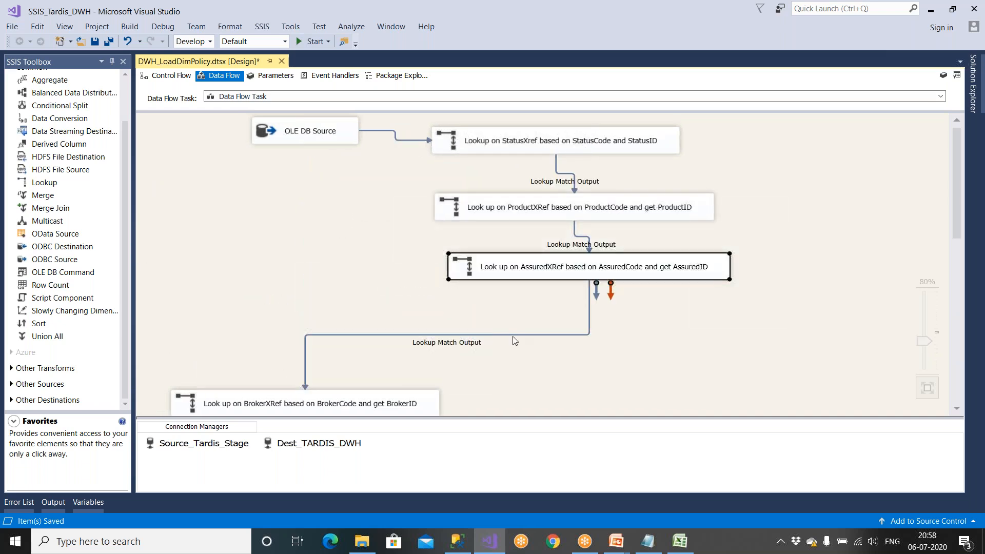
drag(392, 407, 667, 343)
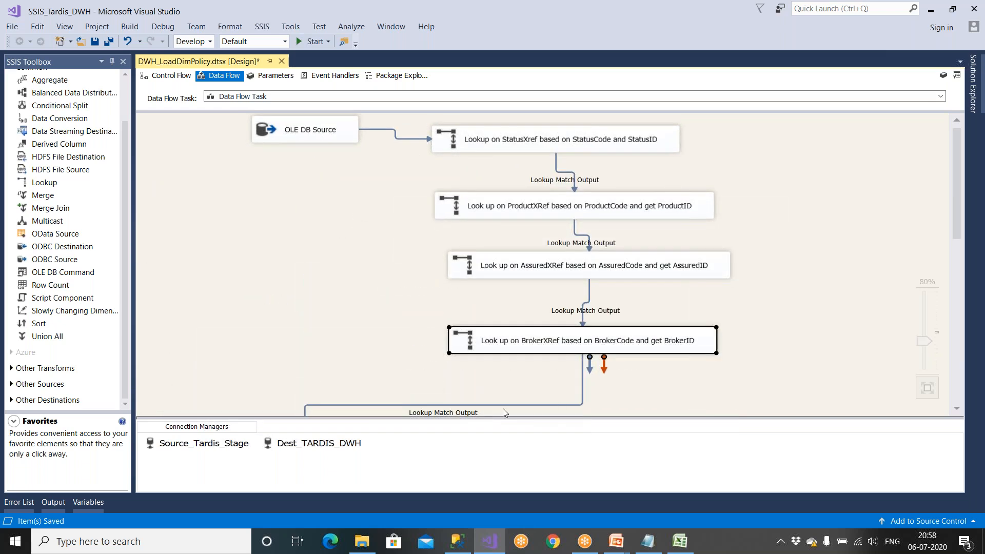
scroll(487, 392, down, 5)
drag(311, 354, 618, 272)
Step: Move the BranchXRef lookup up beneath the OLE DB Source, beside the ProductXRef lookup
drag(387, 410, 373, 222)
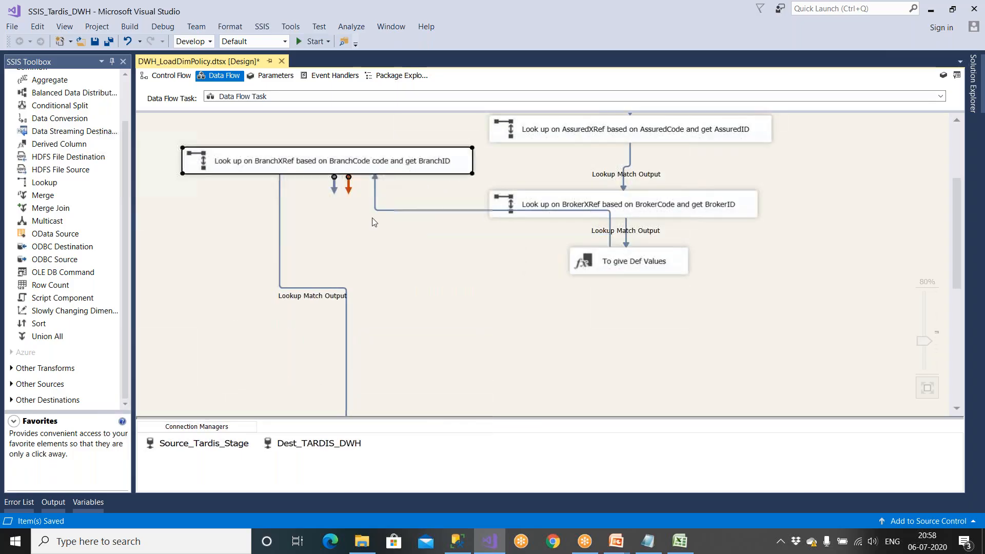
scroll(373, 221, up, 3)
drag(374, 287, 352, 200)
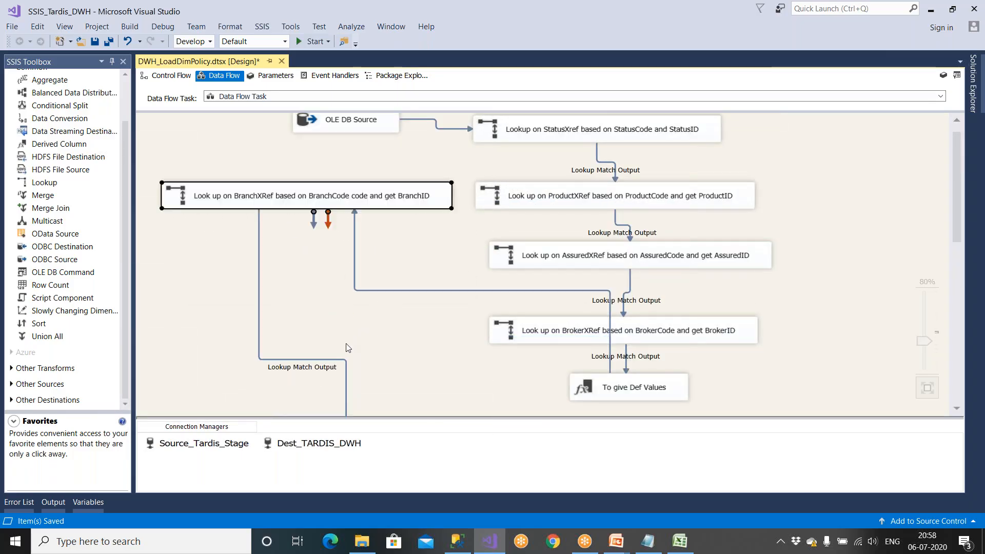
Step: Move the CompanyXRef and UnderwriterXRef lookups, Derived Column and Loading DimPolicy upward to shorten the gaps in the first column
scroll(346, 348, down, 8)
drag(347, 308, 344, 173)
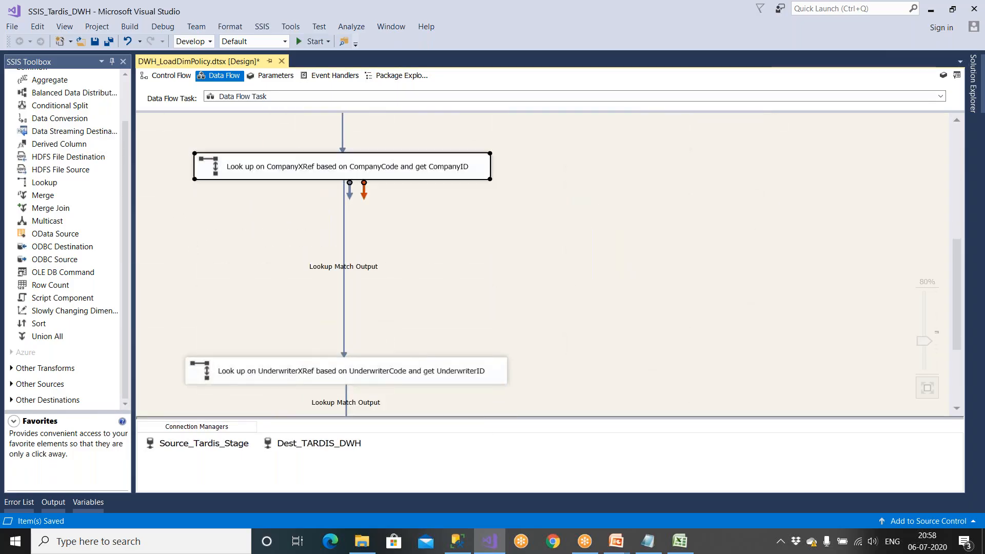
drag(367, 382, 367, 236)
scroll(348, 390, down, 3)
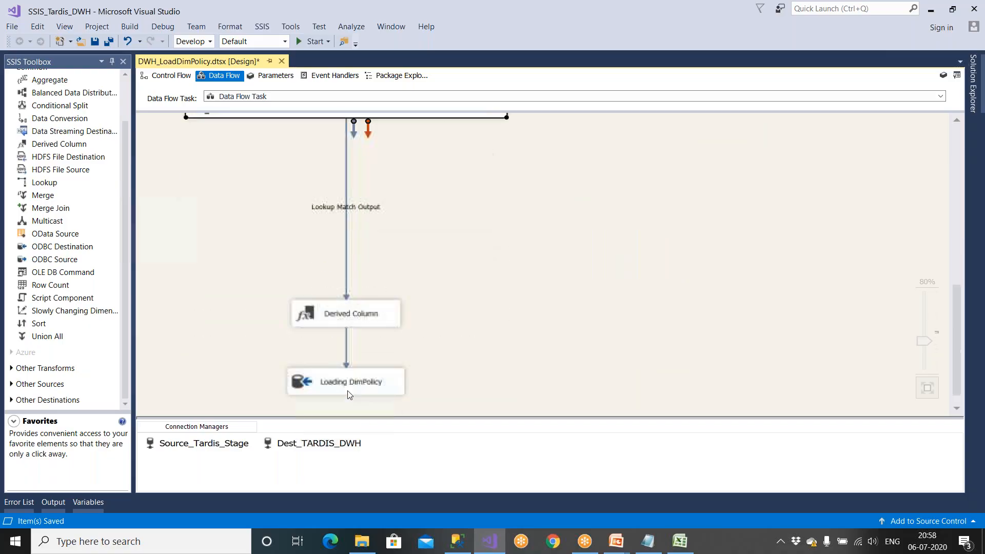
drag(350, 315, 347, 173)
drag(342, 386, 347, 241)
Step: Stack the CompanyXRef and UnderwriterXRef lookups, Derived Column and Loading DimPolicy closer together beneath the BranchXRef lookup
scroll(346, 241, up, 5)
drag(329, 297, 328, 145)
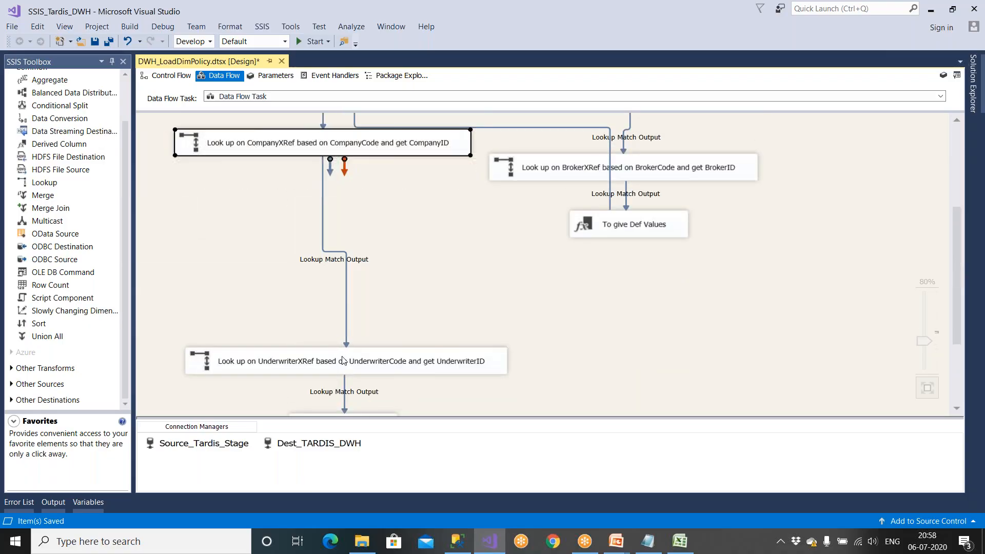
scroll(343, 361, up, 2)
drag(344, 401, 344, 239)
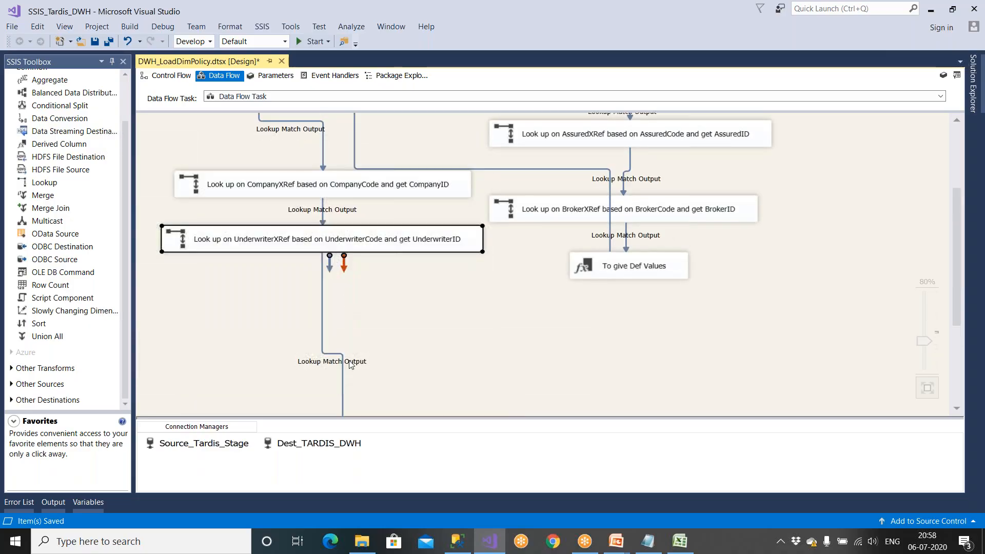
scroll(350, 359, down, 5)
drag(350, 348, 341, 172)
drag(365, 404, 349, 221)
scroll(354, 231, up, 10)
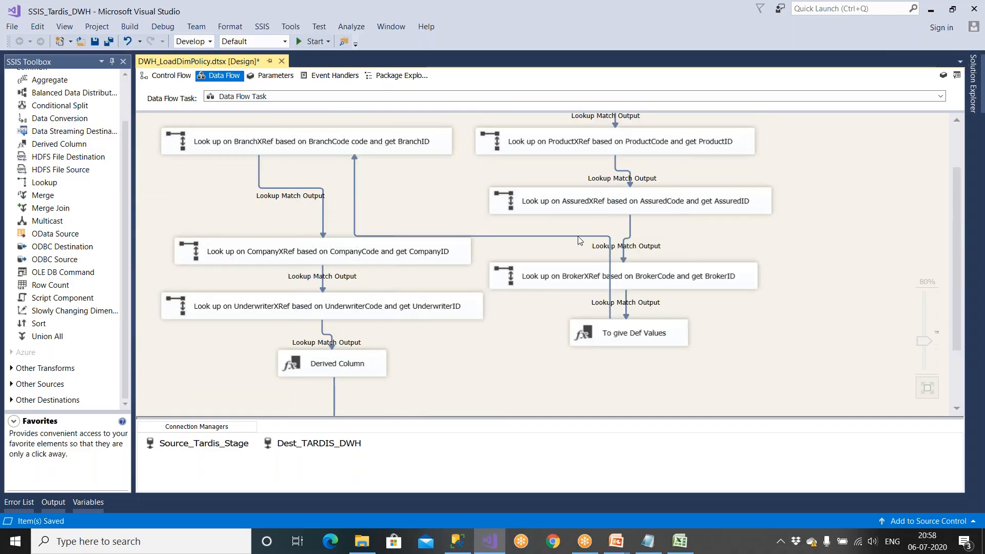
Step: Shift the StatusXref, ProductXRef, AssuredXRef and BrokerXRef lookups further right, away from the BranchXRef column
drag(641, 146, 711, 152)
drag(670, 201, 738, 200)
drag(616, 277, 743, 276)
drag(707, 201, 738, 200)
drag(734, 150, 795, 155)
scroll(726, 287, up, 3)
drag(626, 148, 732, 151)
Step: Tighten the vertical spacing of the second-column lookups and place To give Def Values below and left of the BrokerXRef lookup
drag(645, 218, 639, 195)
drag(655, 271, 661, 248)
drag(707, 340, 710, 312)
drag(680, 405, 775, 386)
drag(682, 379, 594, 383)
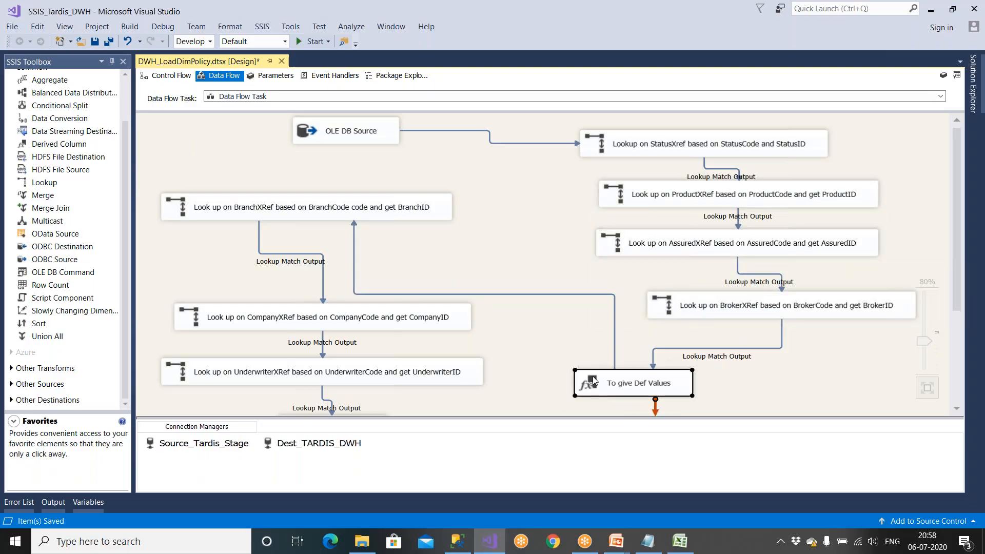
scroll(680, 352, down, 2)
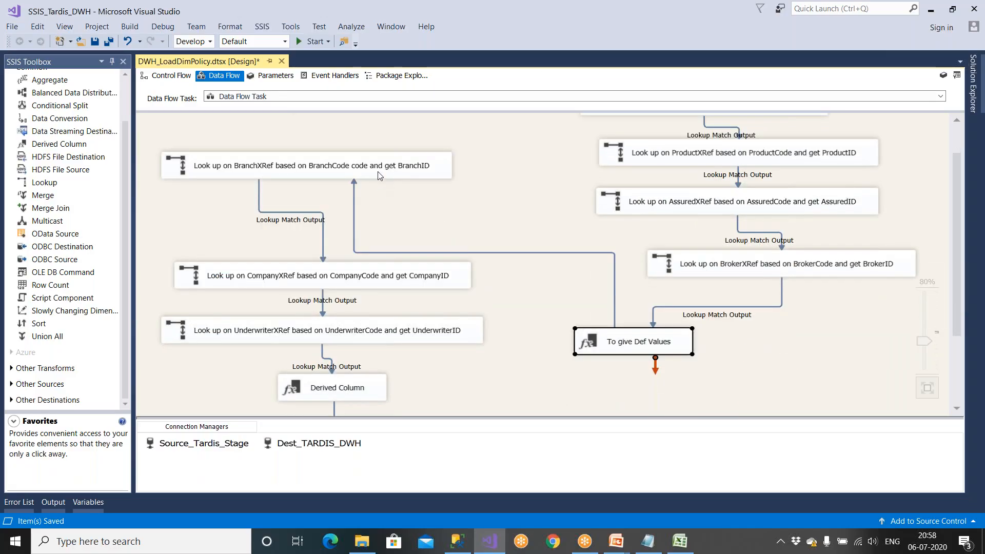
Step: Raise the BranchXRef, CompanyXRef and UnderwriterXRef lookups and Derived Column slightly to compact the first column
scroll(288, 307, down, 1)
scroll(288, 307, up, 1)
drag(322, 168, 327, 153)
drag(319, 264, 321, 234)
drag(328, 336, 330, 307)
drag(331, 371, 332, 345)
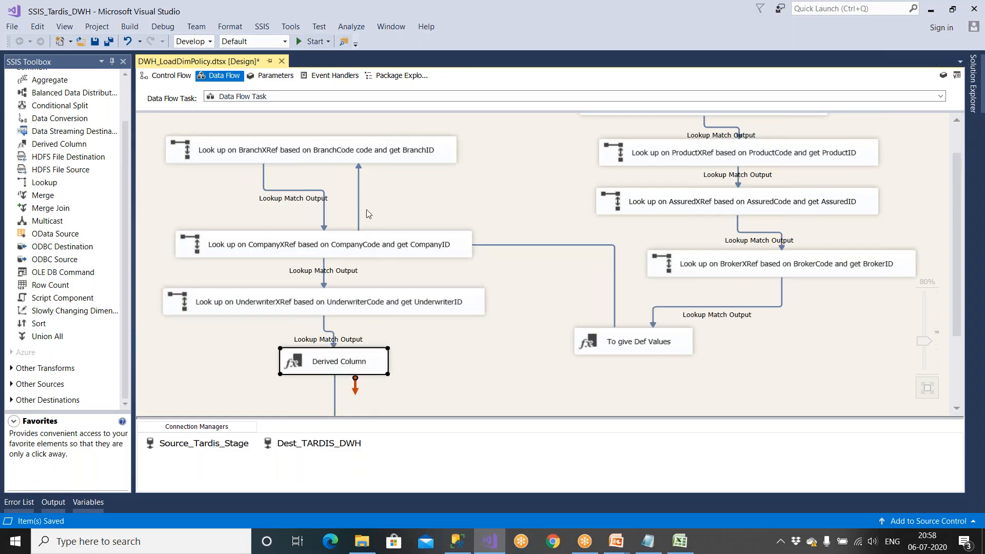
Step: Shift the BranchXRef lookup right, bring CompanyXRef, UnderwriterXRef and Derived Column closer together, and save the package
drag(434, 158, 502, 144)
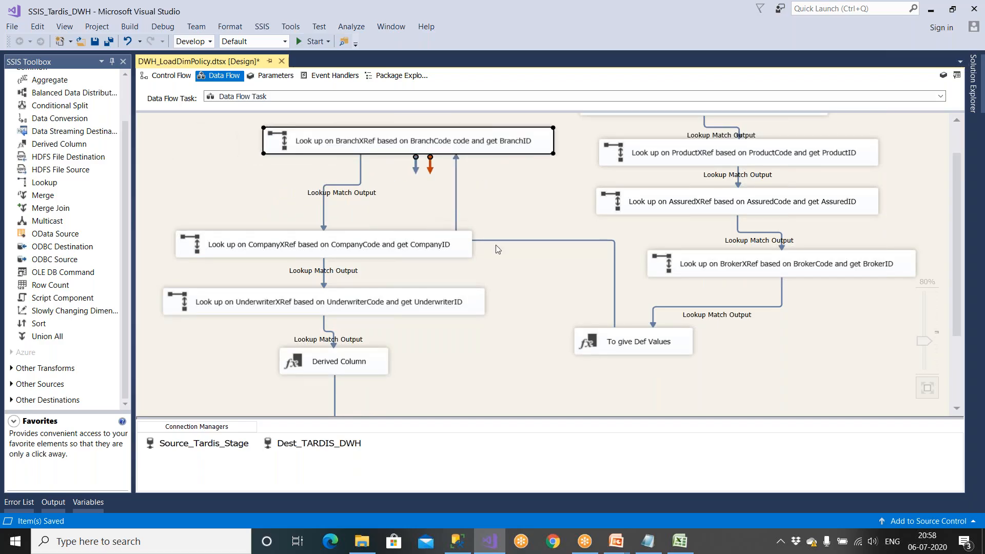
drag(434, 247, 416, 266)
drag(425, 308, 424, 319)
drag(372, 363, 365, 346)
scroll(373, 367, down, 3)
click(438, 322)
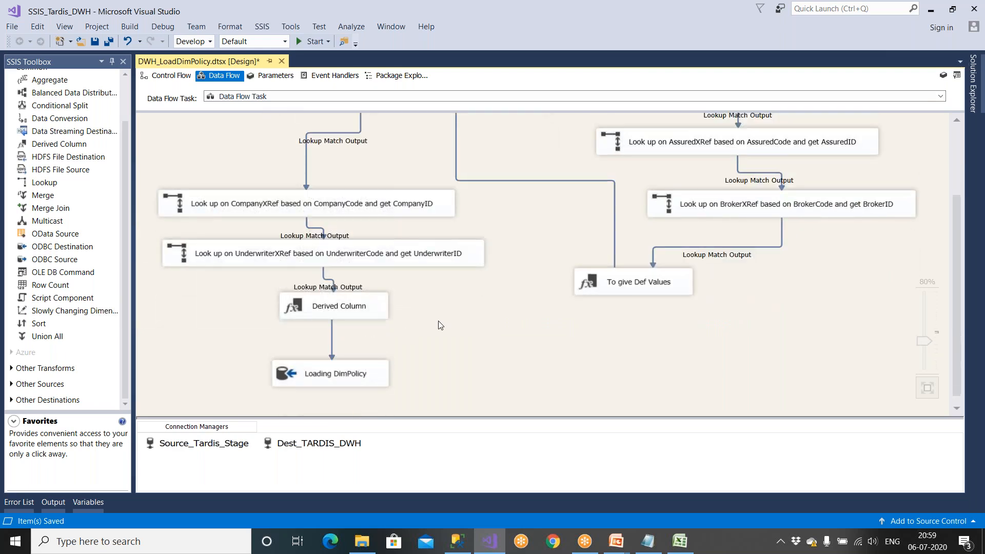
key(ctrl+s)
Step: Nudge the StatusXref lookup right and the BrokerXRef lookup slightly up and left, and save the package
scroll(509, 261, up, 3)
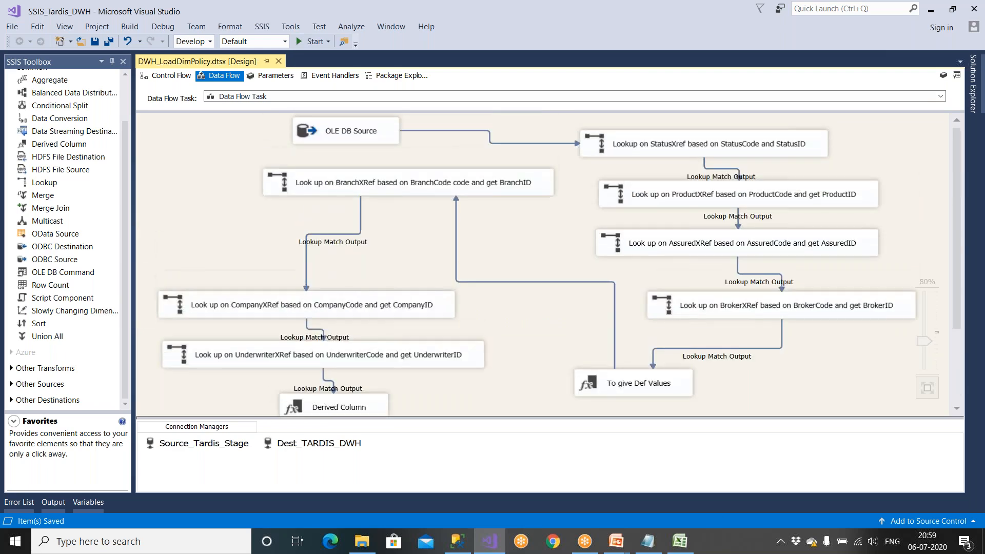
click(639, 154)
click(651, 199)
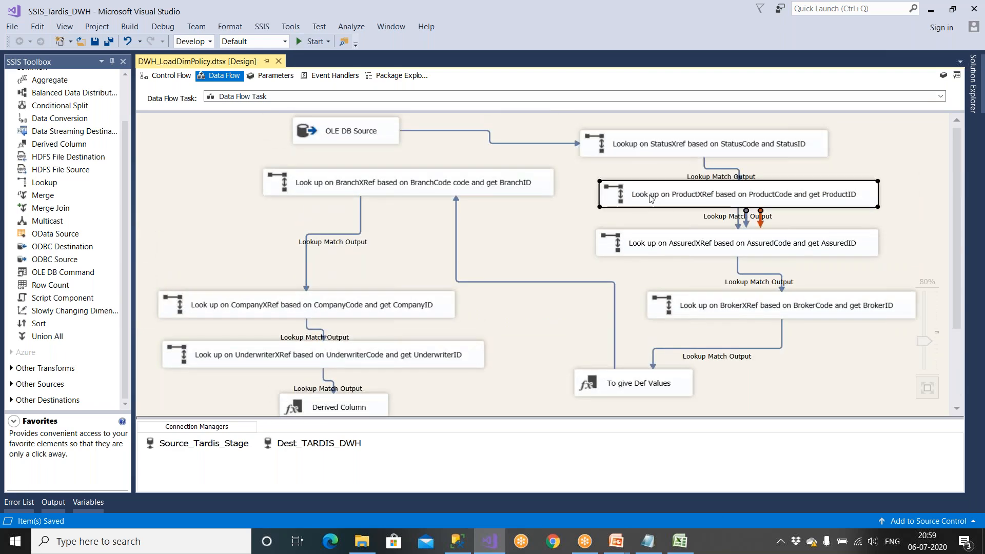
drag(619, 150, 635, 150)
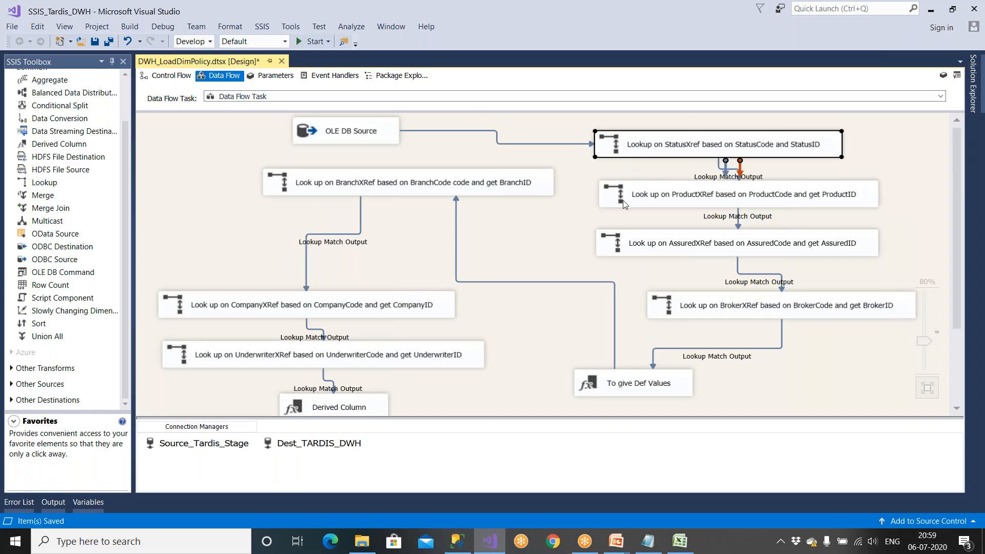
drag(654, 303, 646, 295)
click(740, 378)
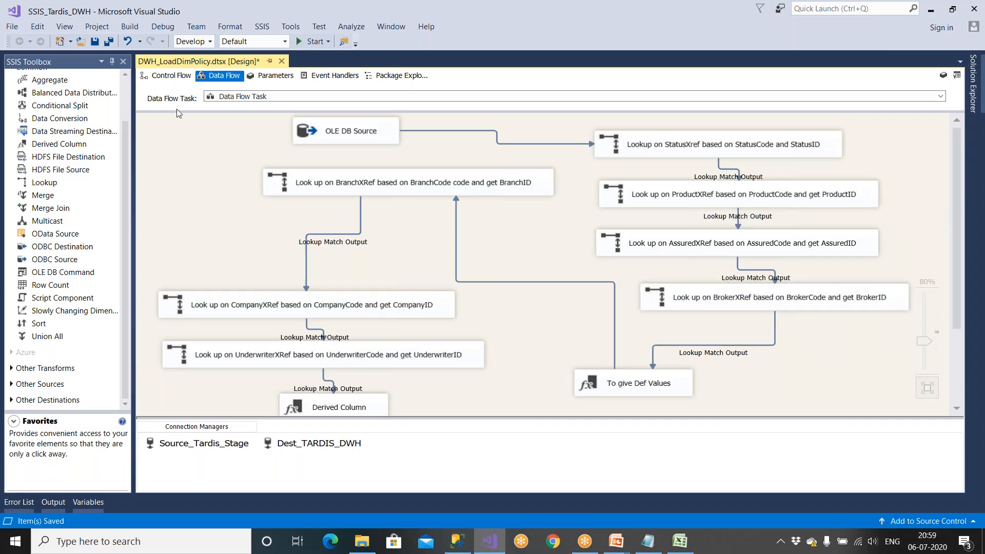
click(94, 41)
Step: Switch to SQL Server Management Studio, close the Stage_Policy query, and run select * from [Dimension].[Policy] on TARDISDW
click(457, 542)
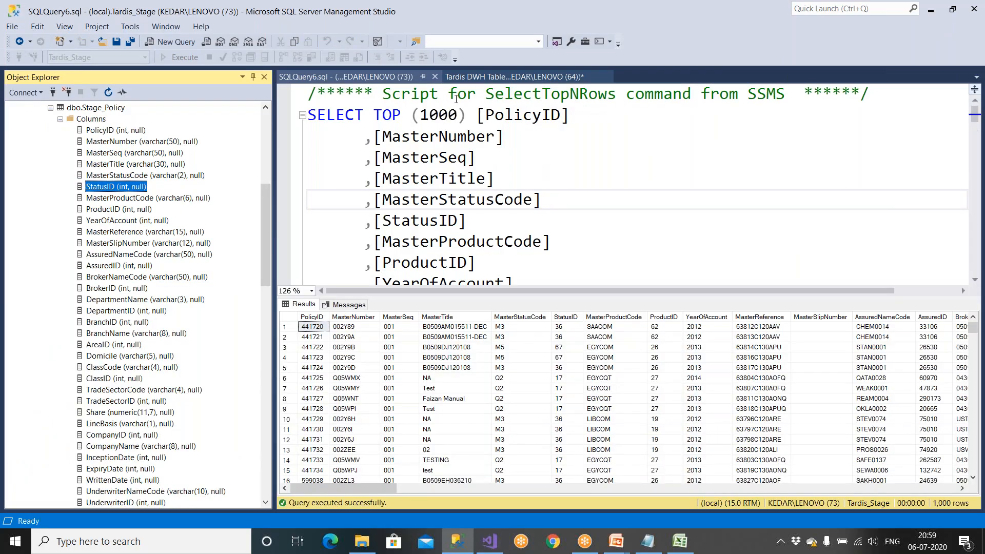
click(435, 76)
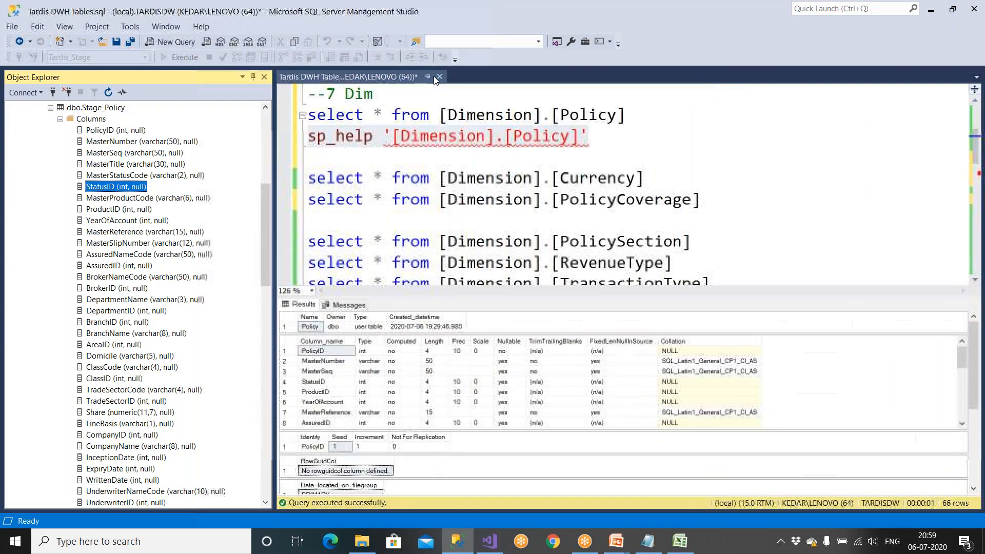
drag(626, 115, 285, 118)
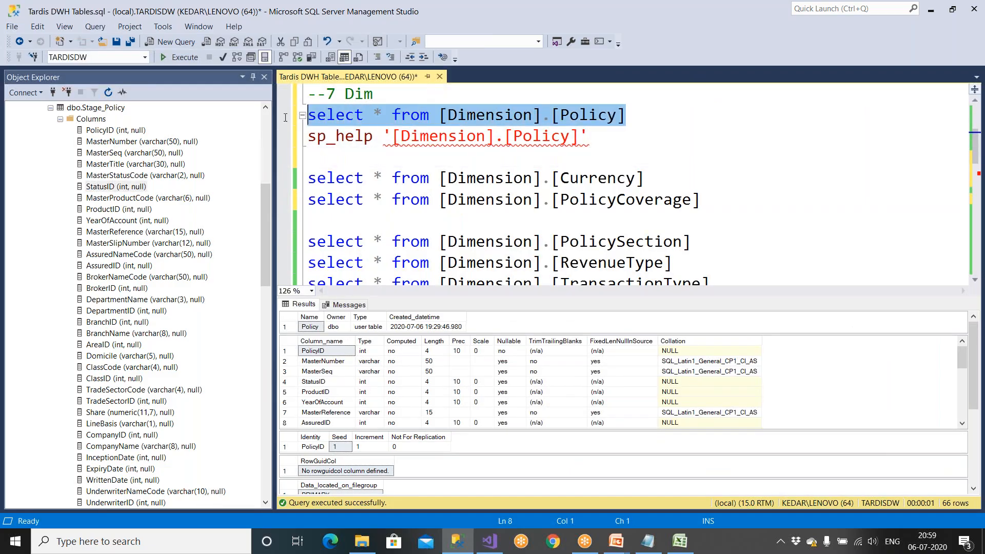
click(174, 57)
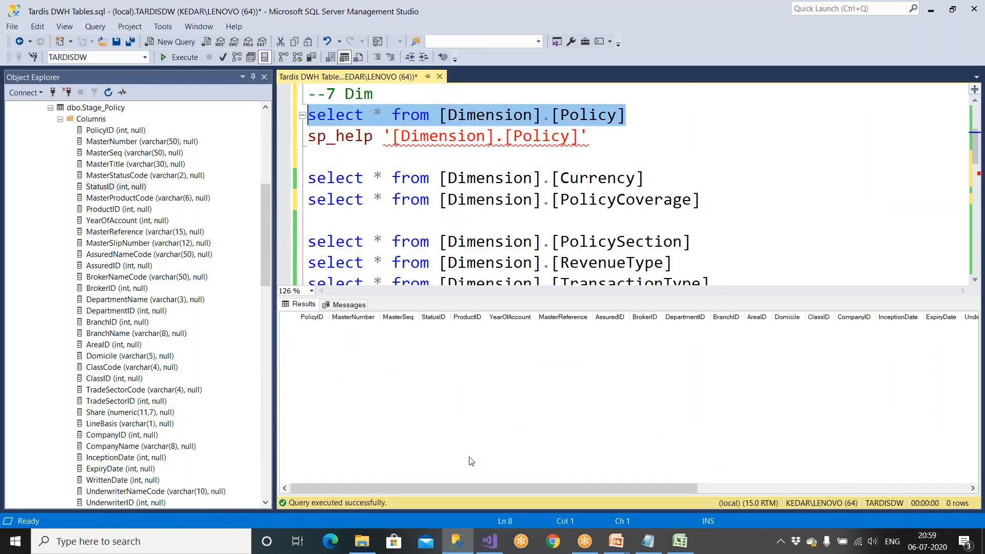
Step: Return to Visual Studio, save and run the DWH_LoadDimPolicy package, and review the row counts through the data flow
click(490, 541)
click(95, 41)
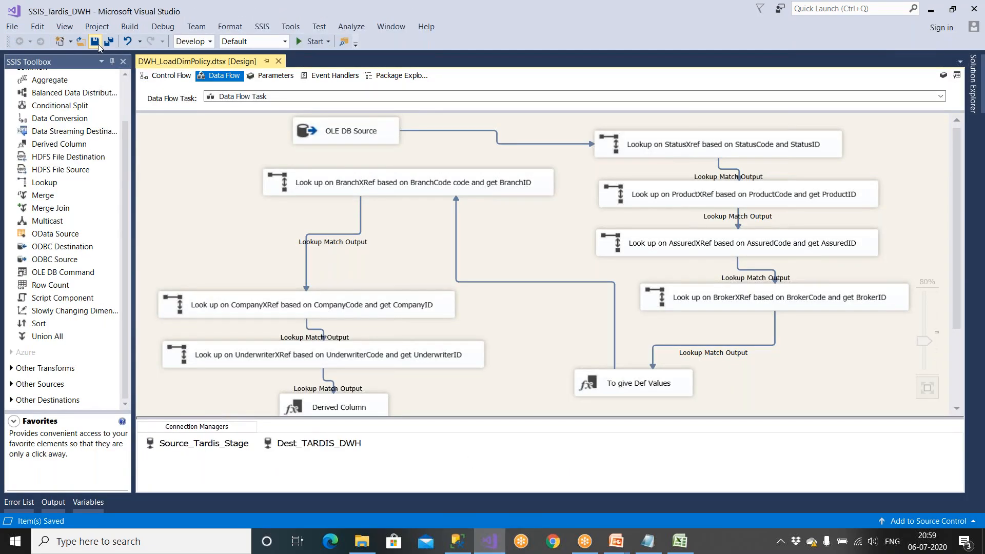
click(313, 43)
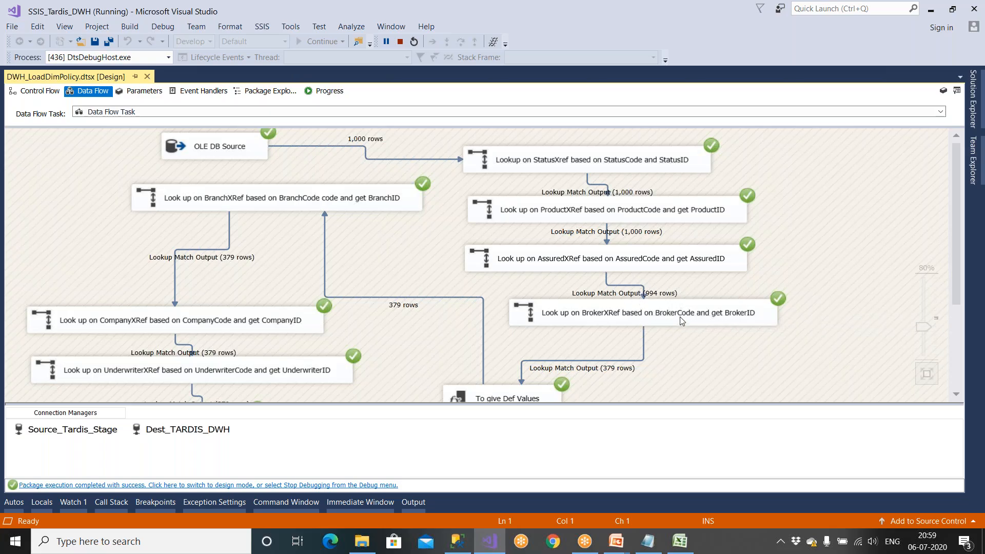
scroll(568, 369, down, 1)
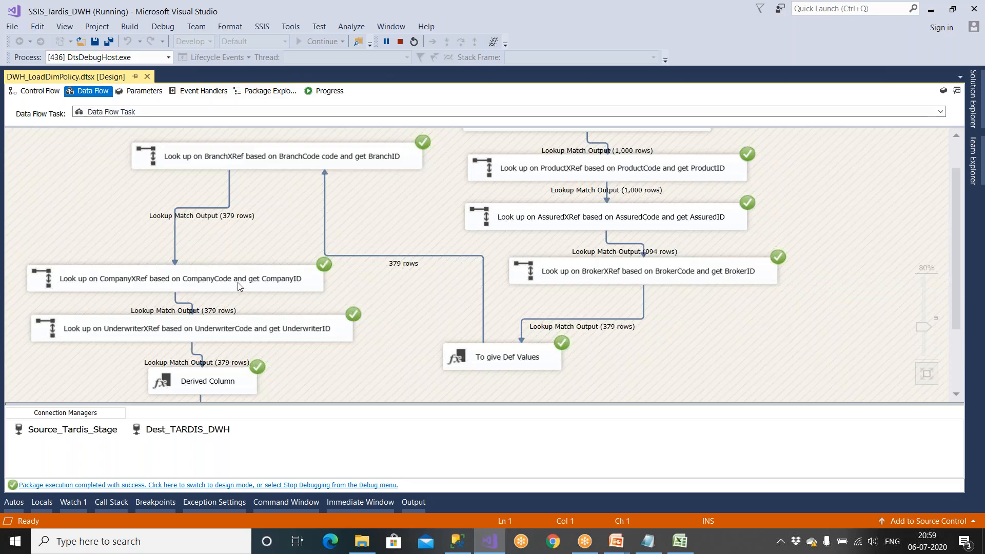
scroll(233, 382, down, 2)
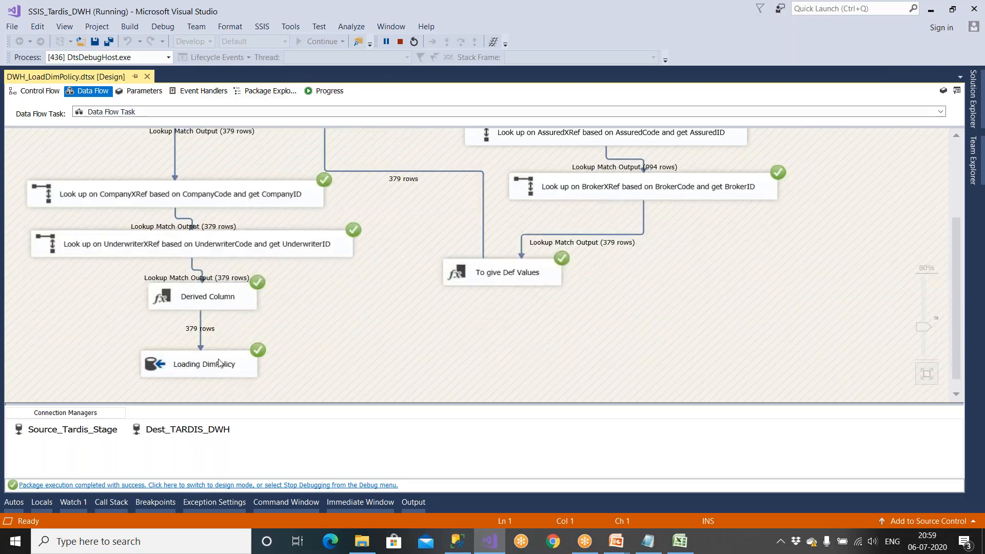
scroll(723, 344, up, 2)
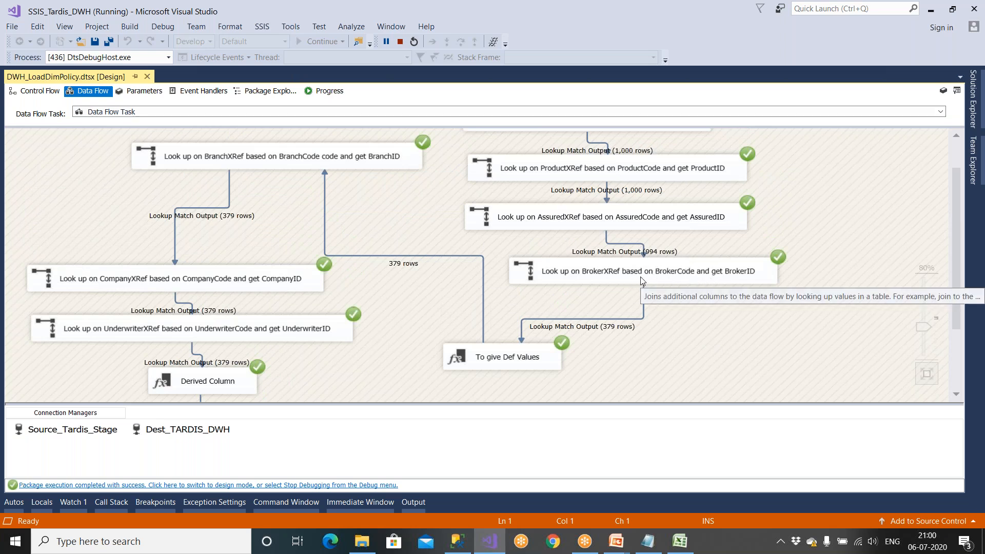
Step: Switch to SQL Server Management Studio and rerun the select query on [Dimension].[Policy]
click(457, 541)
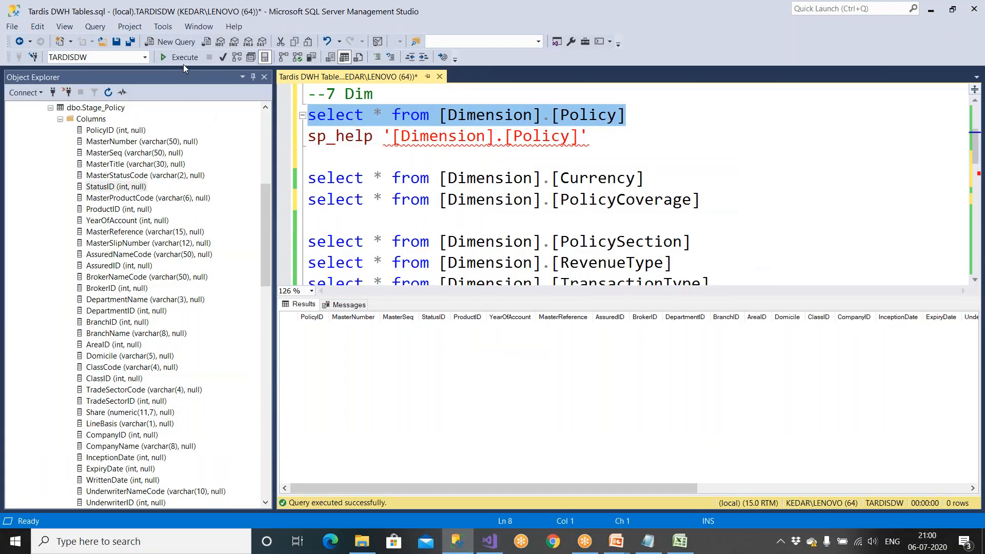
click(183, 63)
click(663, 114)
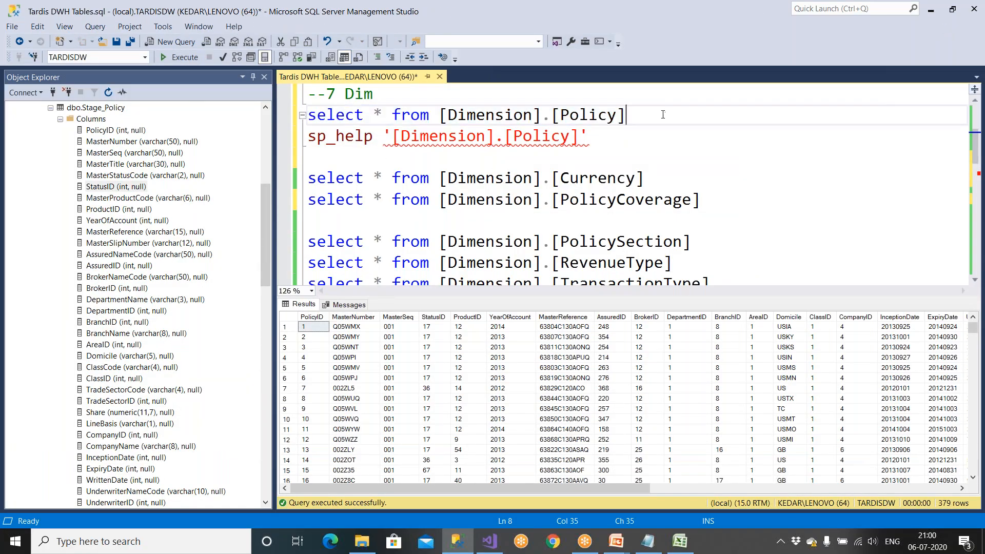
Step: Check the PolicyID values in the query results and annotate the [Dimension].[Policy] select statement with the comment "--- 379 rows"
click(312, 330)
click(315, 346)
click(316, 366)
click(316, 398)
click(316, 429)
click(317, 448)
click(318, 459)
click(631, 116)
text(--- 379 rows)
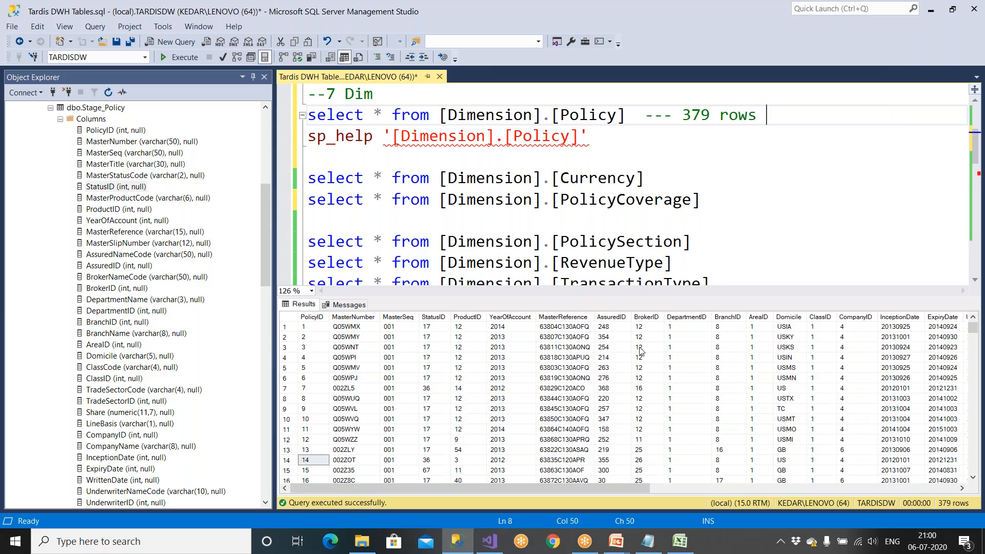
Step: Compare the data flow in Visual Studio with the [Dimension].[Policy] query results in SQL Server Management Studio, examining the PolicyID values
click(490, 541)
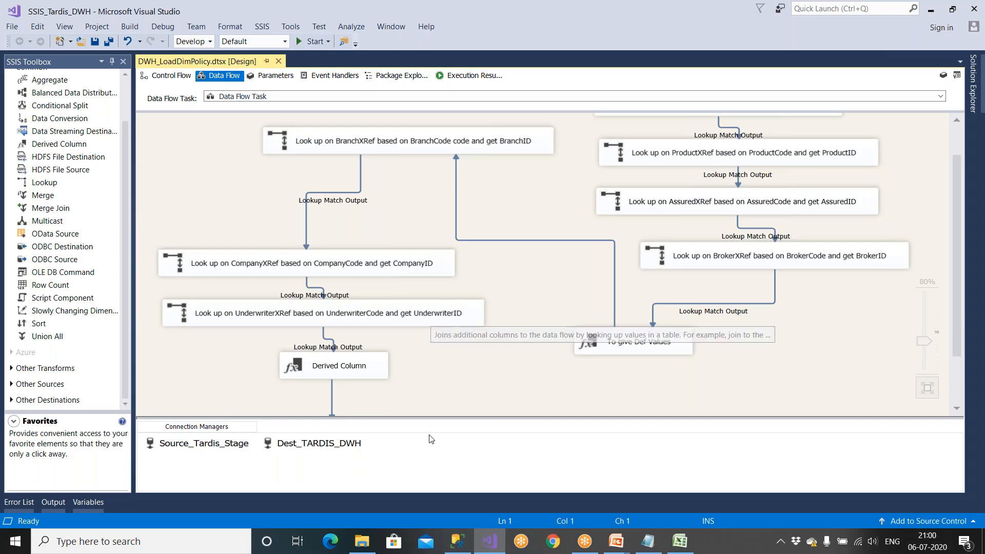
click(458, 541)
drag(763, 125, 279, 118)
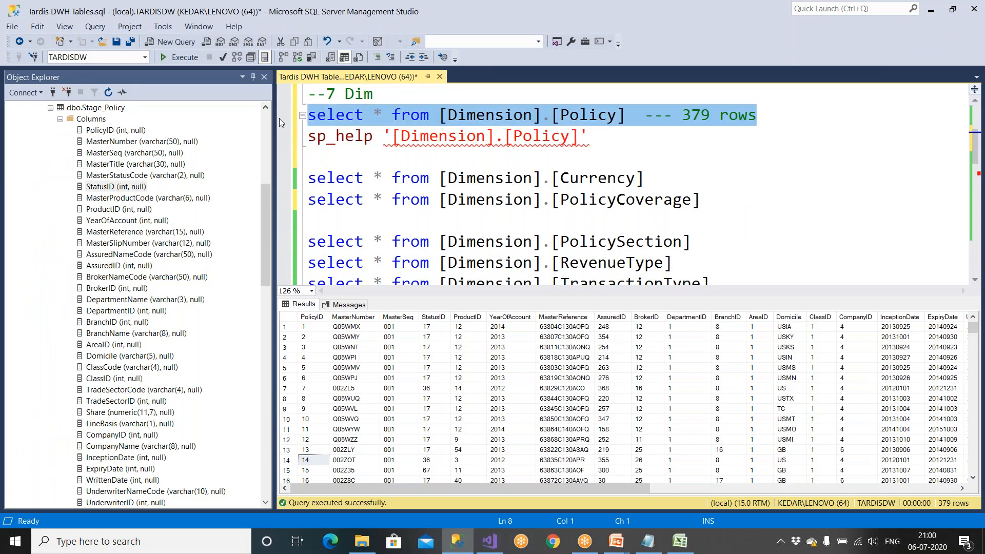
click(490, 542)
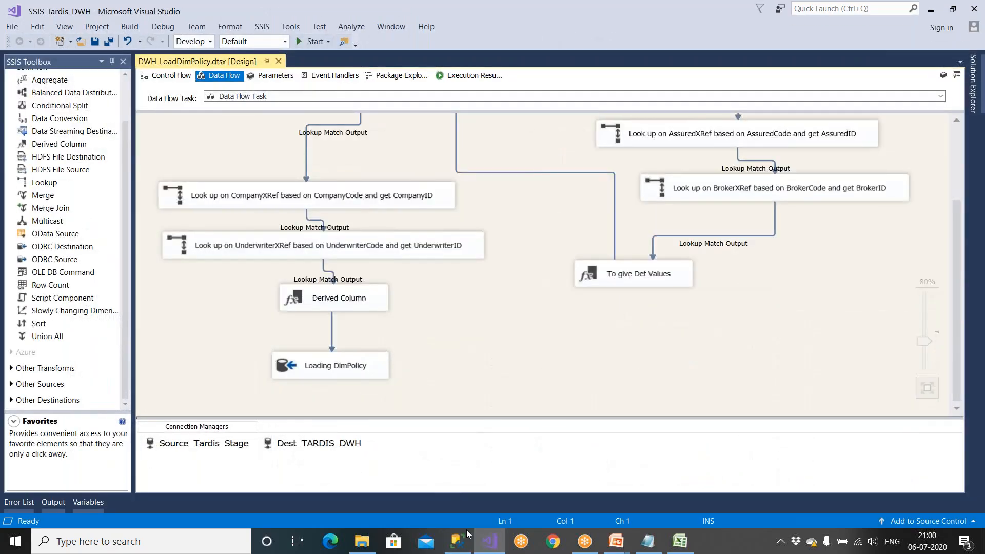
click(458, 542)
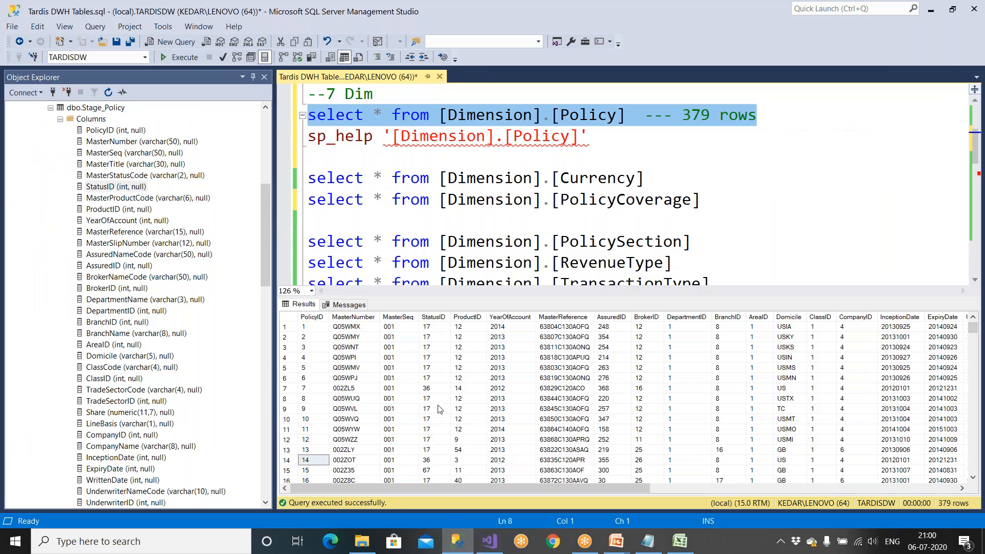
click(317, 330)
click(317, 339)
click(321, 357)
click(320, 367)
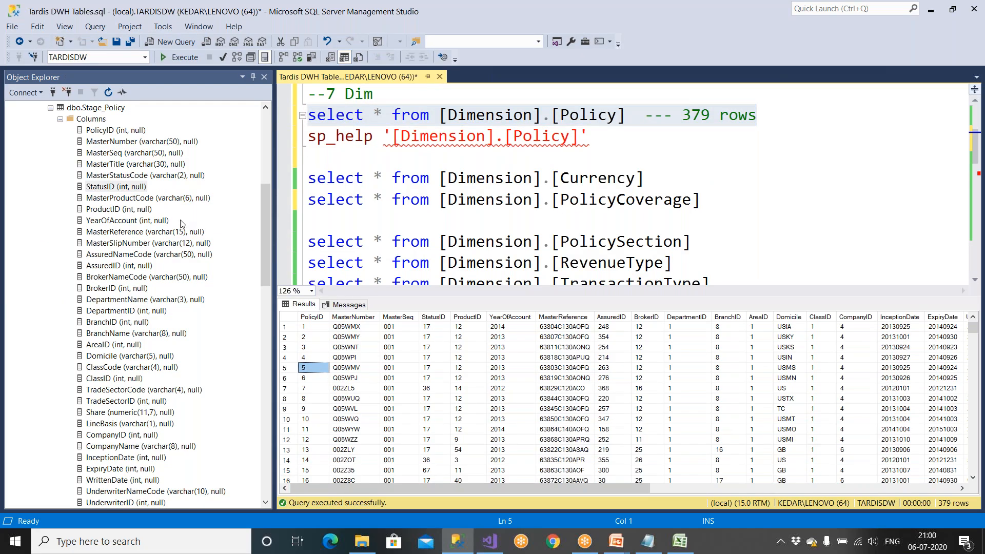
Step: Query the top 1000 rows of dbo.Stage_Policy in the Tardis_Stage database
click(103, 108)
scroll(103, 189, up, 2)
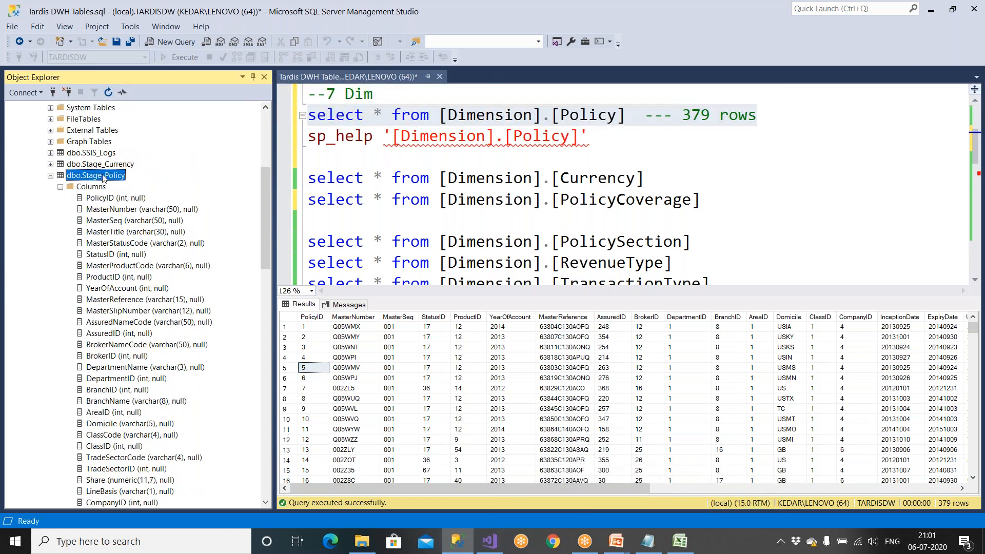
scroll(103, 177, up, 1)
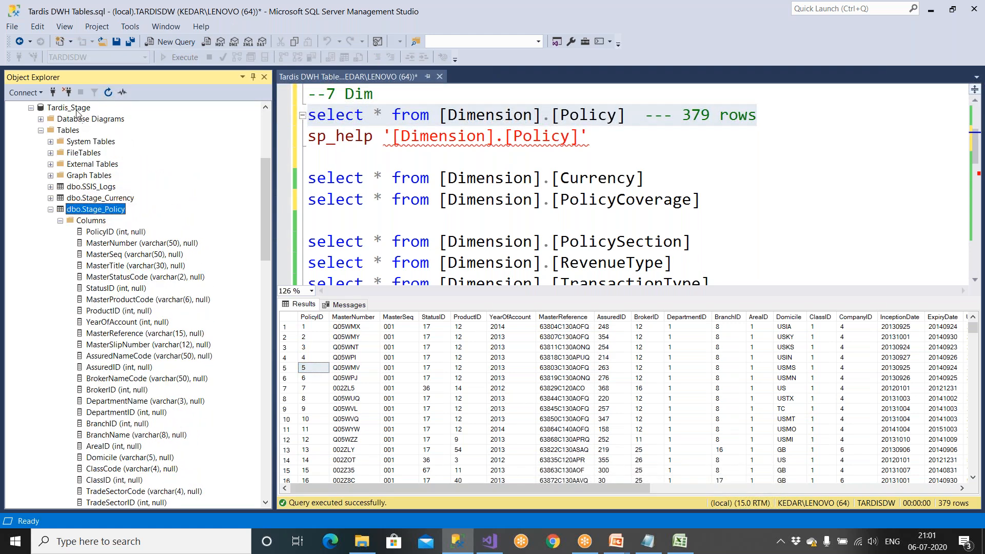
click(77, 108)
right_click(94, 210)
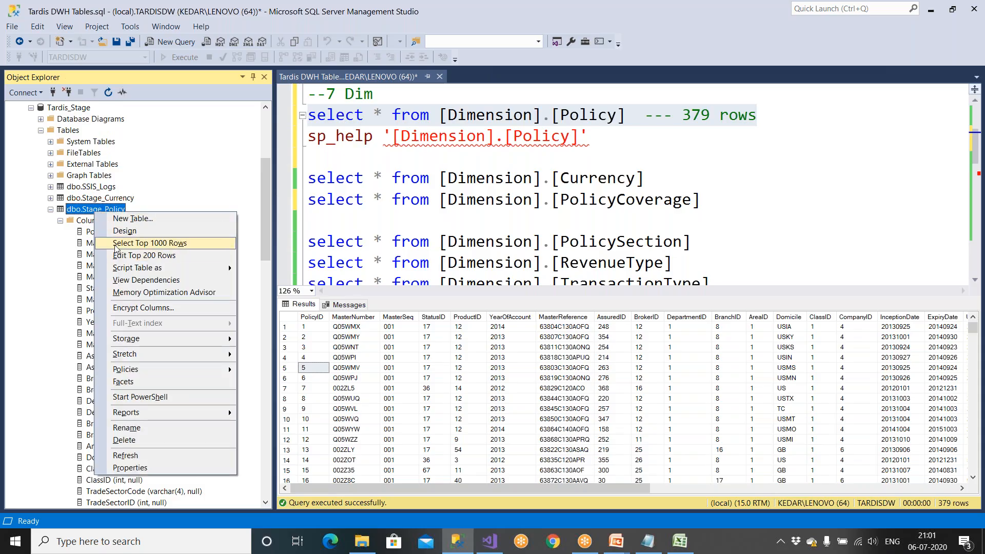
click(115, 245)
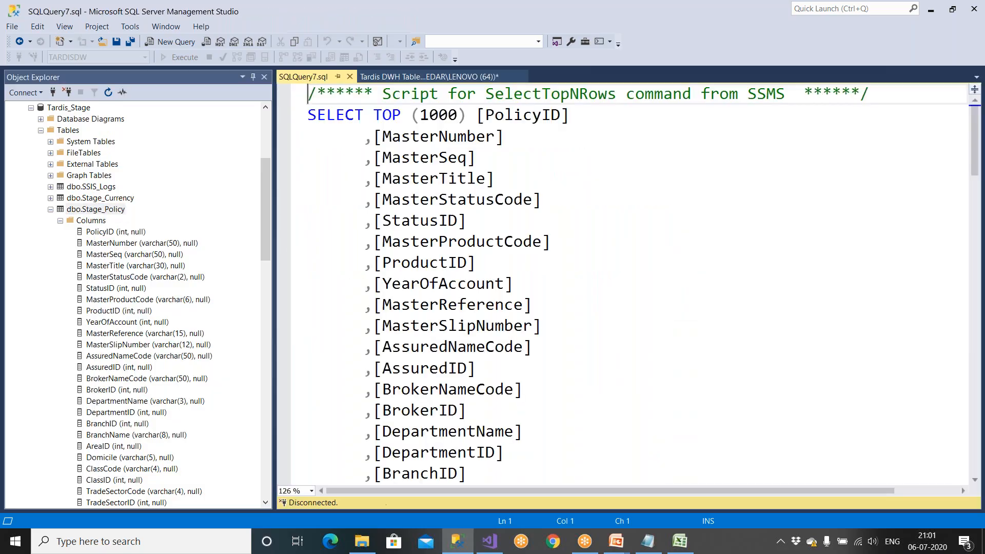
Step: Compare the PolicyID values in the dbo.Stage_Policy results with those in the [Dimension].[Policy] results
scroll(376, 297, down, 3)
click(312, 318)
click(314, 346)
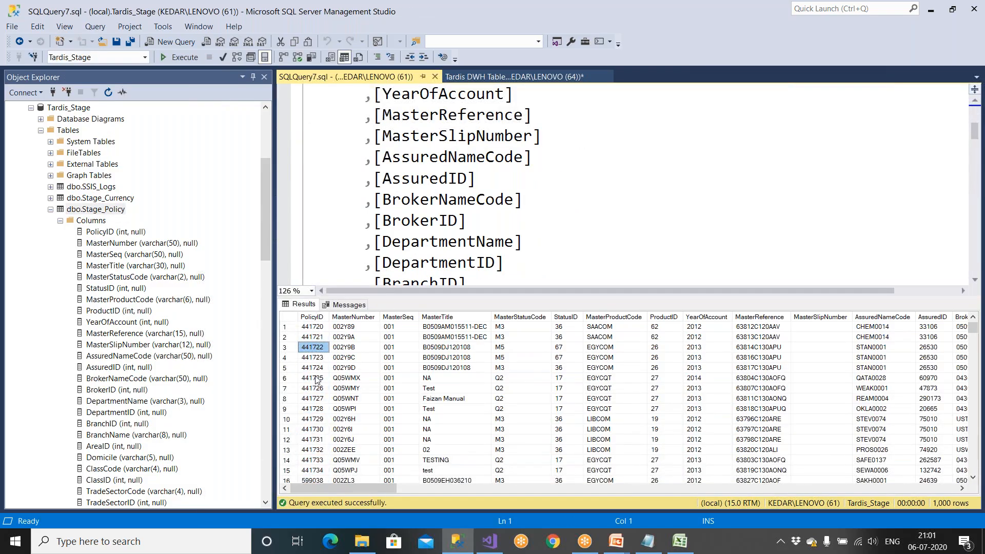
click(314, 378)
click(482, 77)
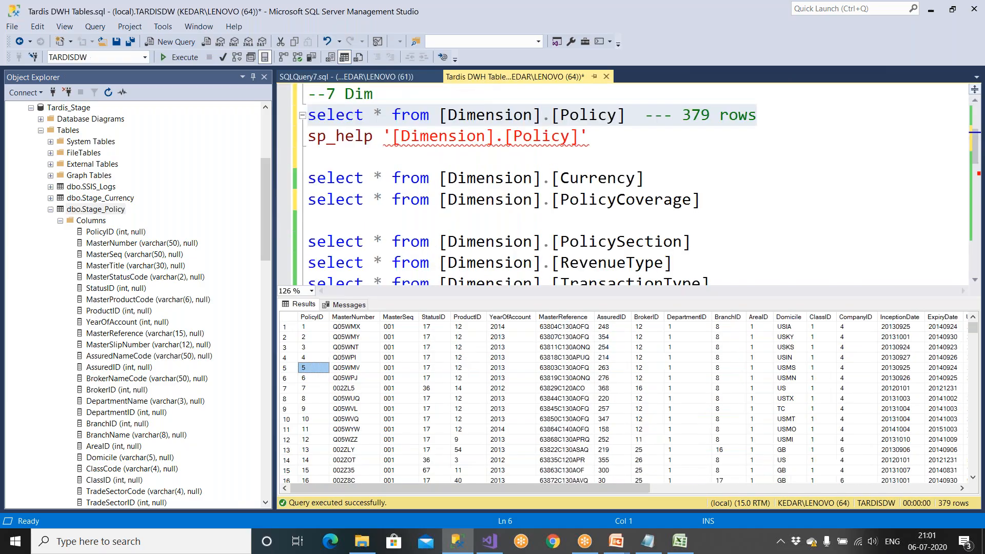
click(307, 329)
click(308, 346)
scroll(314, 365, down, 5)
scroll(314, 365, down, 20)
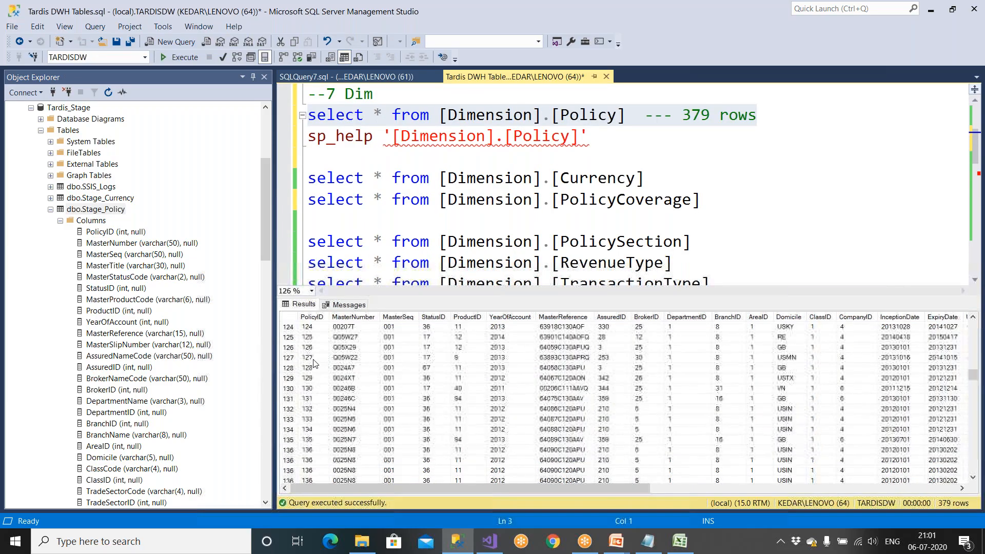
Step: Switch to the ETL Mapping doc in Excel and read the lookup and default business rules on the DimPolicysection sheet
click(490, 541)
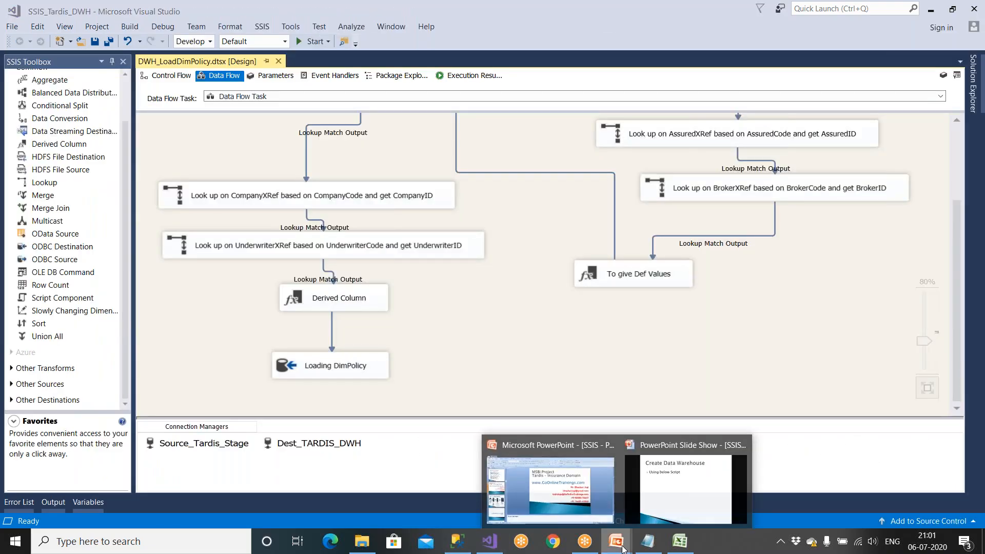
click(682, 544)
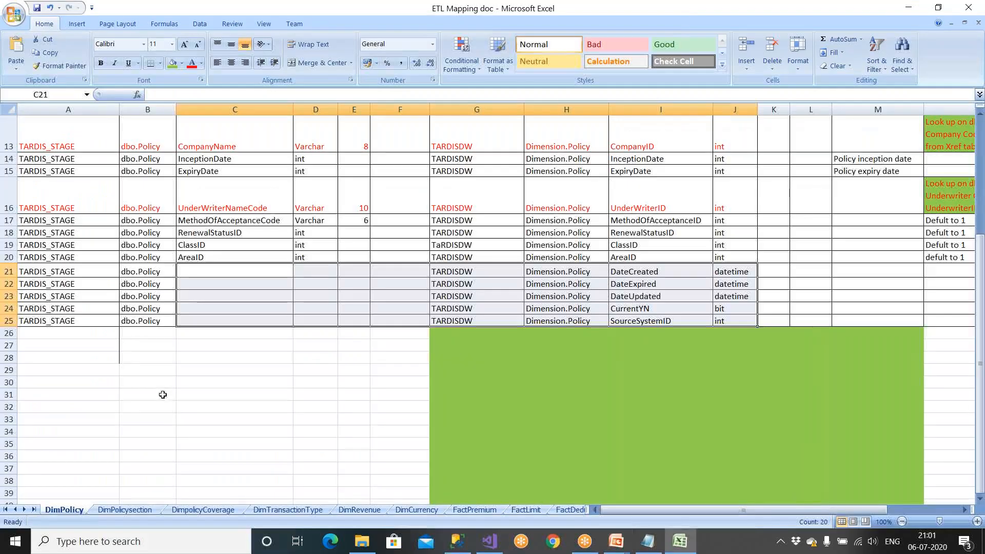
click(141, 509)
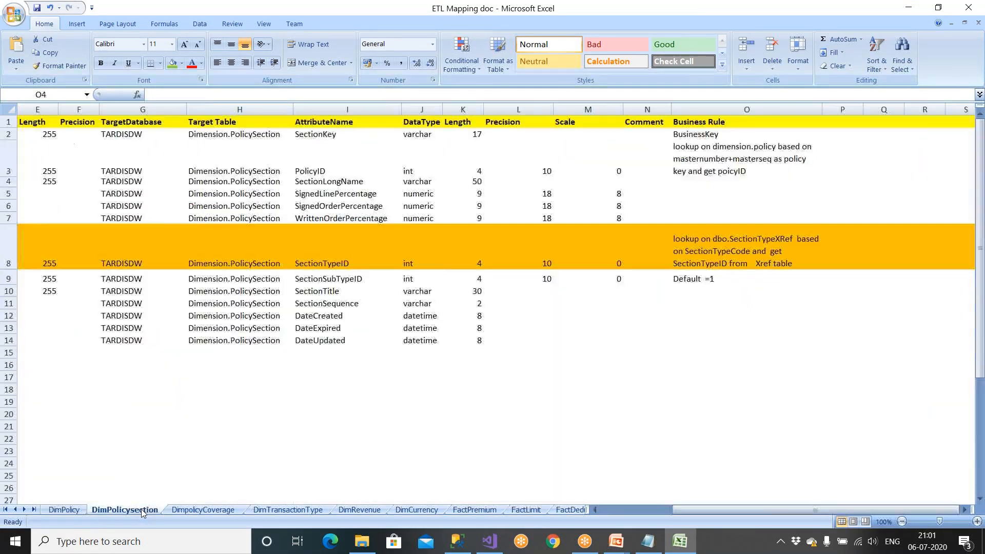
click(713, 251)
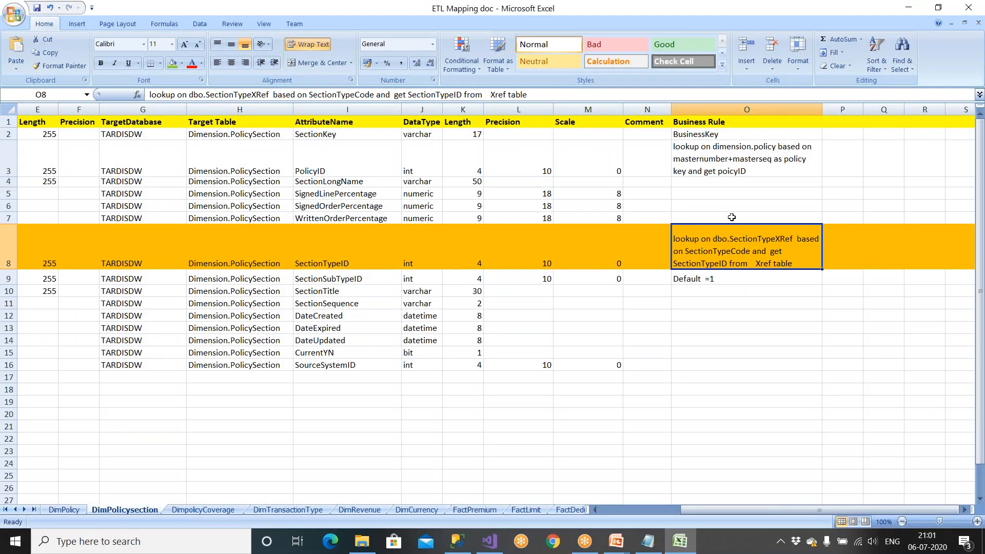
click(741, 167)
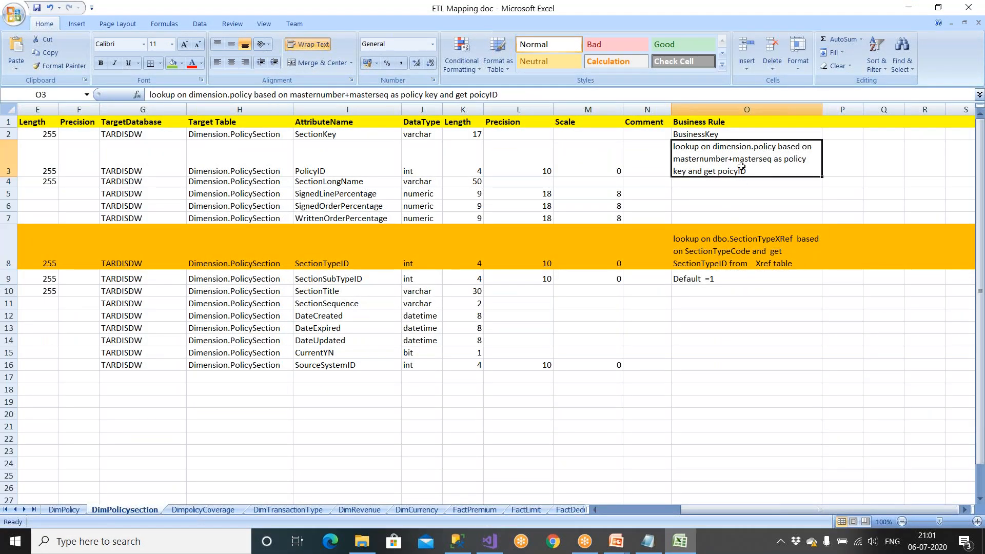
click(732, 277)
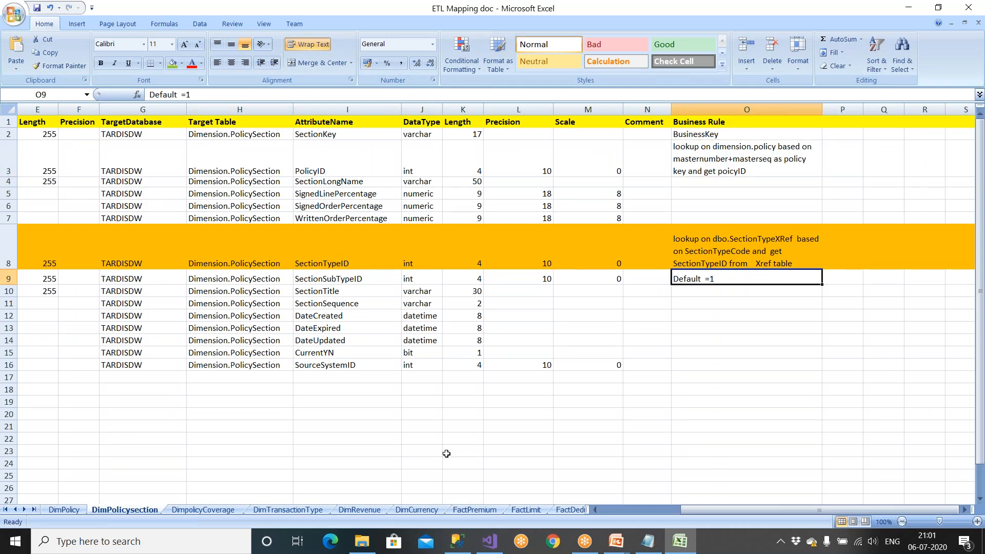
Step: Review the business rules on the DimpolicyCoverage and DimTransactionType sheets
click(220, 510)
drag(793, 506, 828, 501)
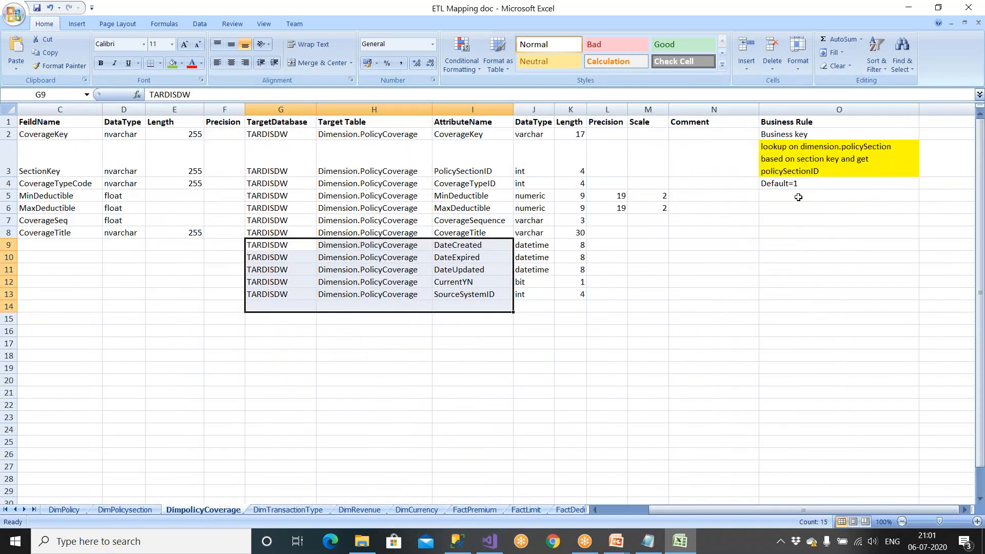
click(790, 170)
click(288, 510)
drag(735, 507, 821, 501)
drag(811, 134, 42, 265)
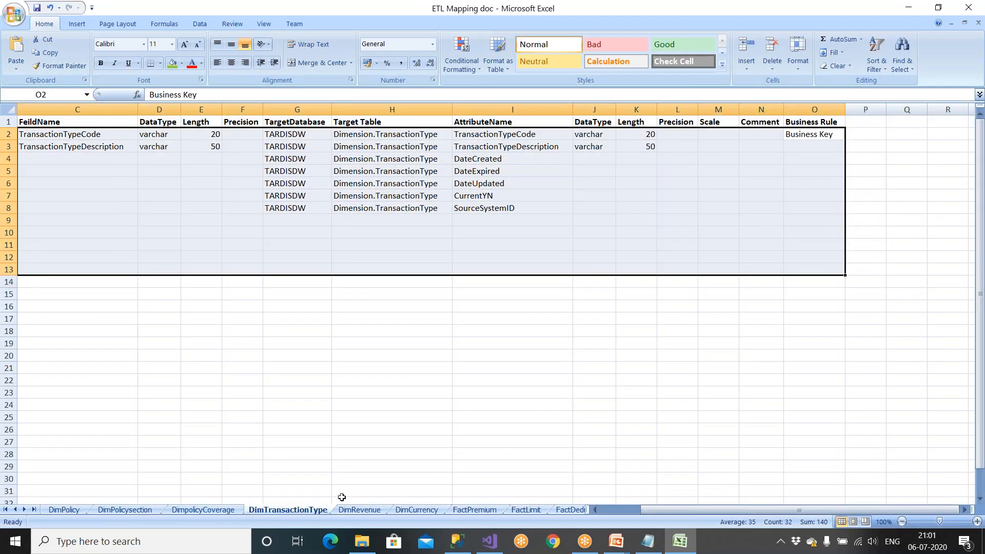
Step: Review the field mappings and business rules on the DimRevenue and DimCurrency sheets
click(359, 509)
click(603, 369)
drag(812, 508, 859, 509)
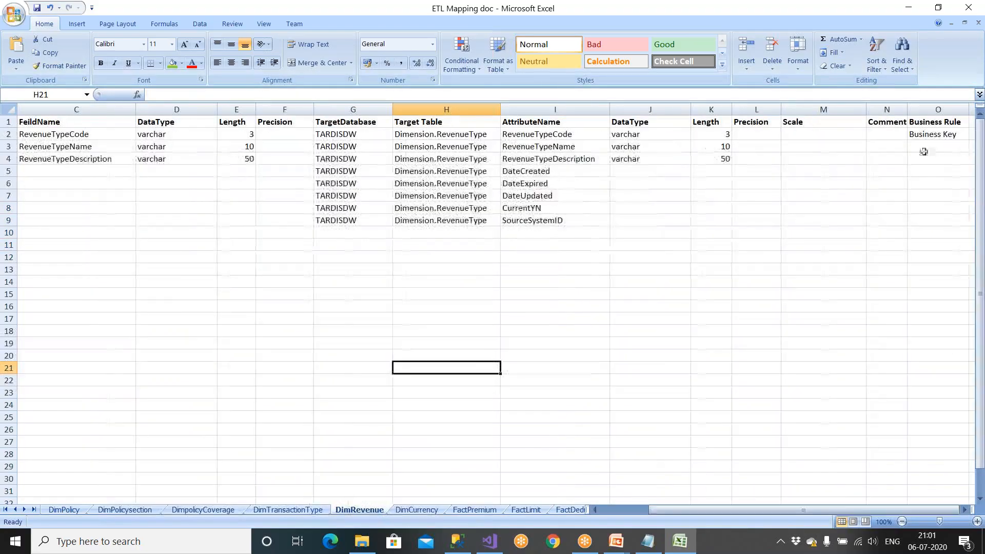
click(416, 510)
drag(694, 510, 719, 507)
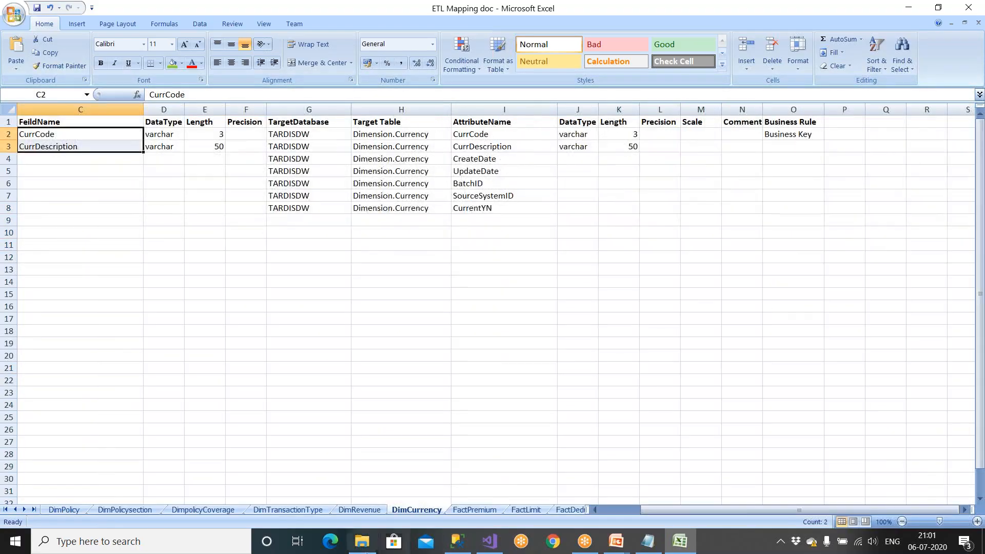
Step: Read the dimension lookup rules on the FactPremium sheet, from PolicyCoverageID through TimeID
click(466, 510)
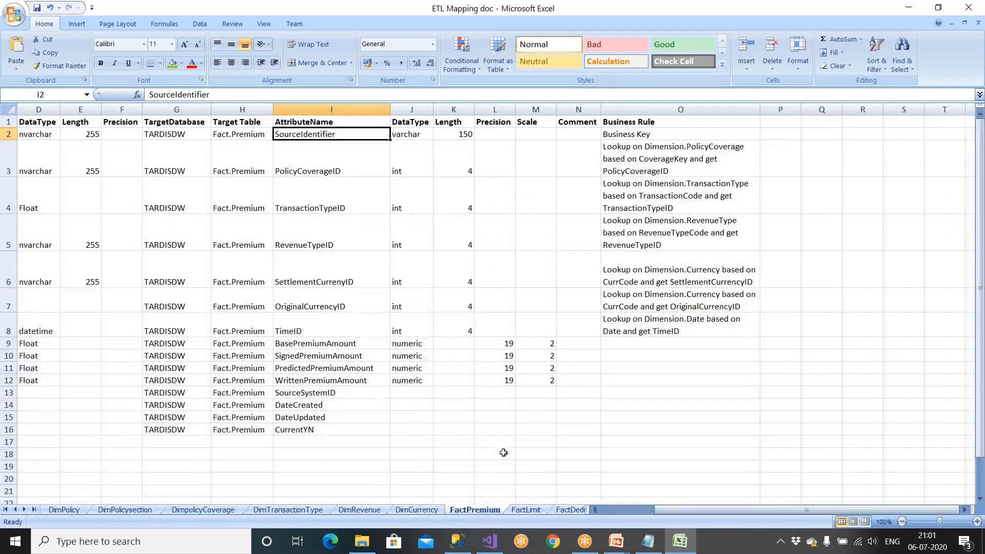
click(642, 160)
click(648, 203)
click(645, 240)
click(644, 283)
click(645, 302)
click(643, 334)
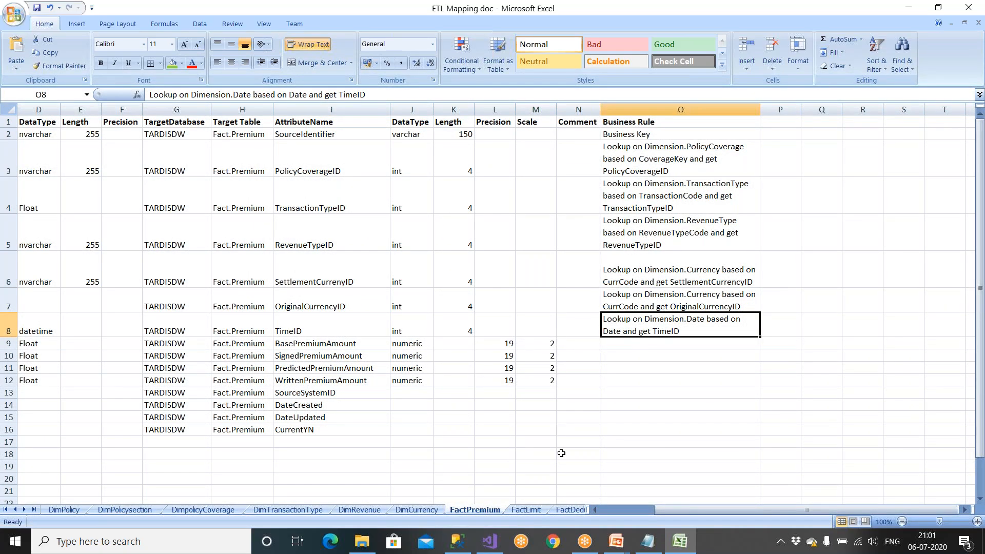
Step: Review the lookup business rules on the FactLimit and FactDeduction sheets
click(527, 509)
click(702, 380)
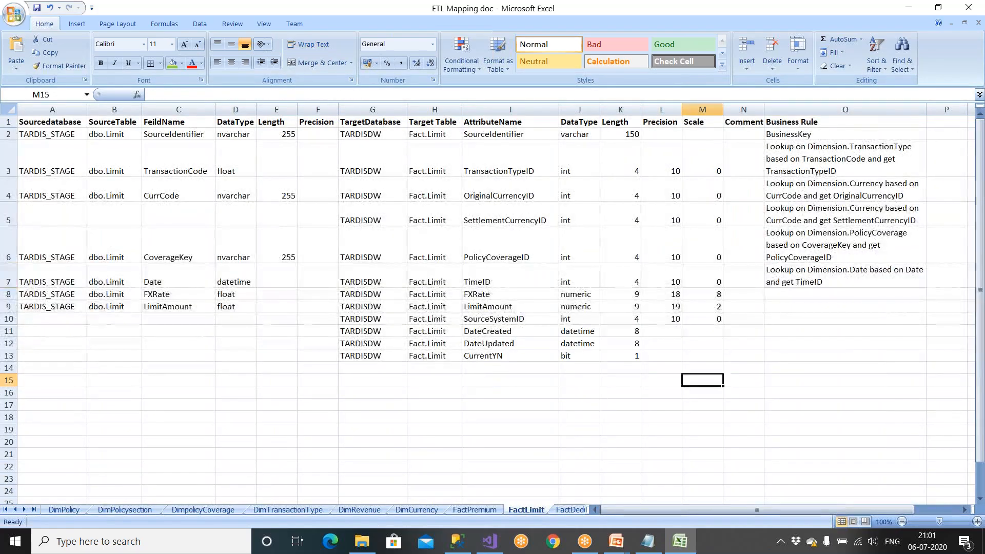
click(570, 510)
click(857, 343)
drag(852, 136, 856, 295)
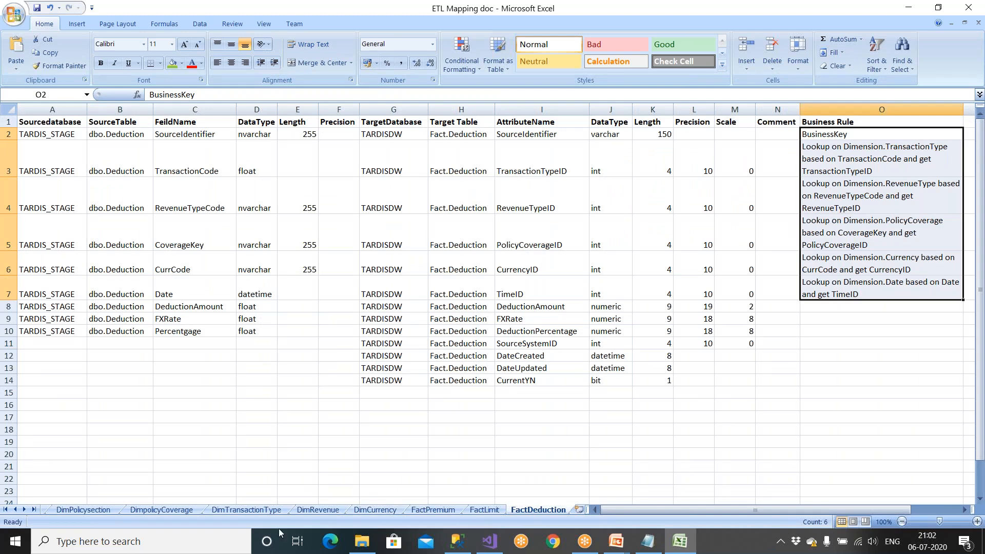
Step: Go back through the DimTransactionType and DimPolicy sheets to the DimPolicysection mapping sheet
click(24, 509)
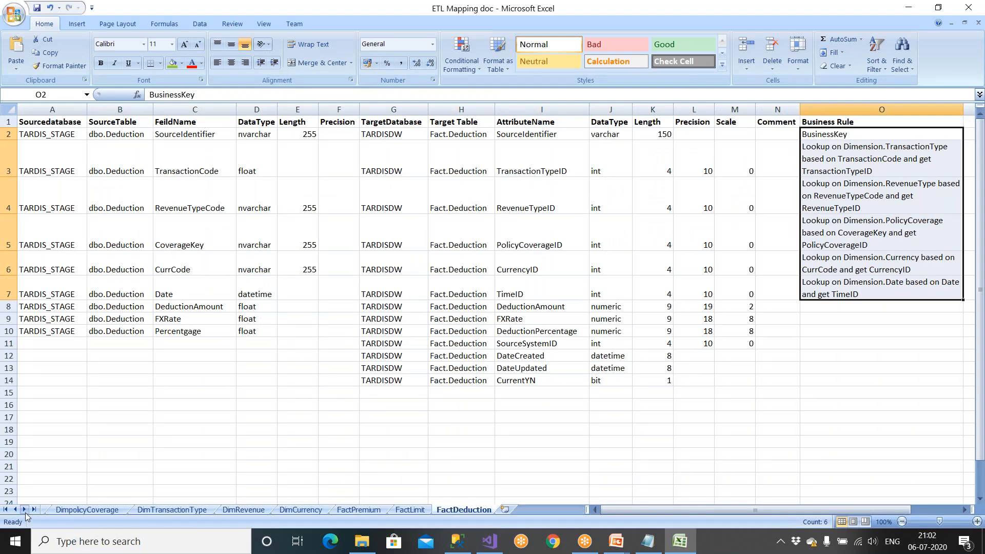
click(153, 512)
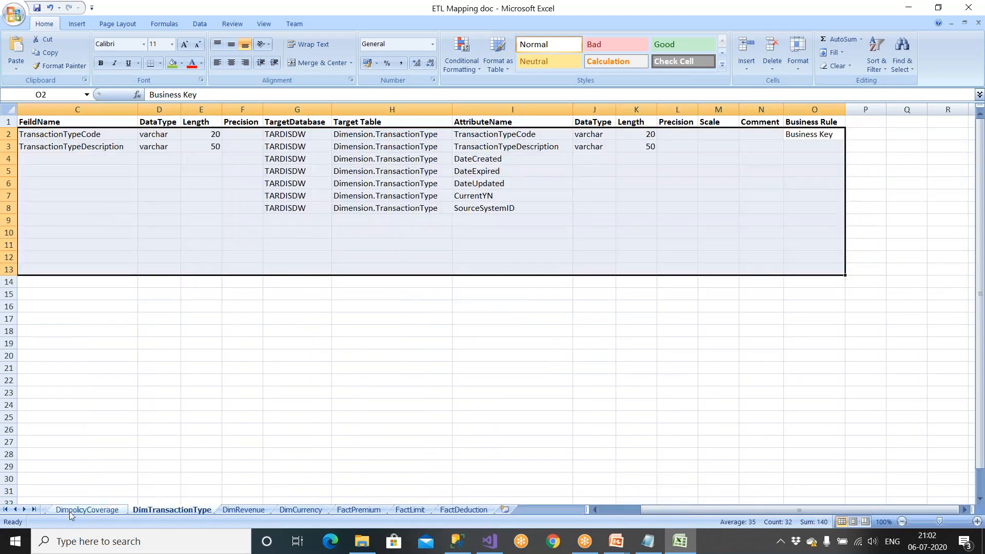
click(15, 511)
click(16, 510)
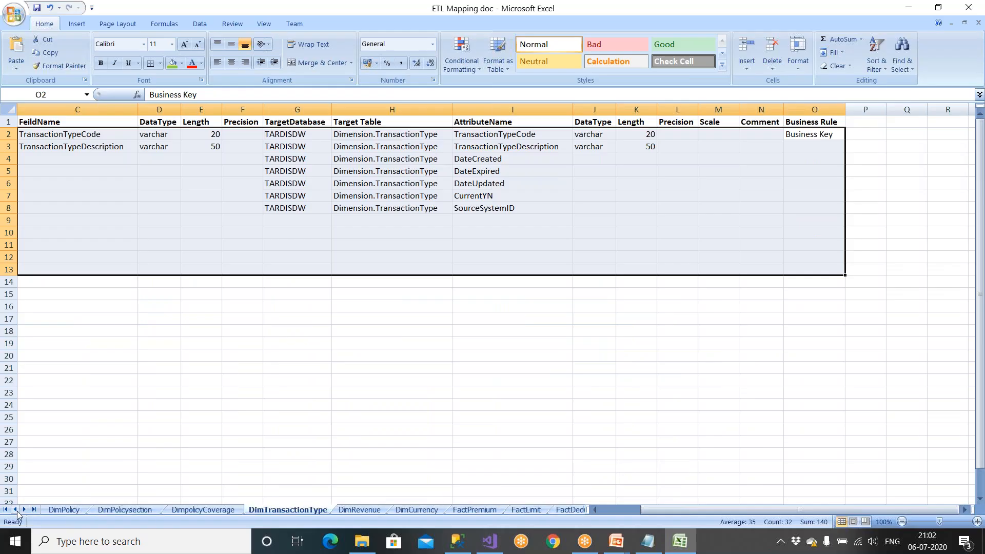
click(58, 511)
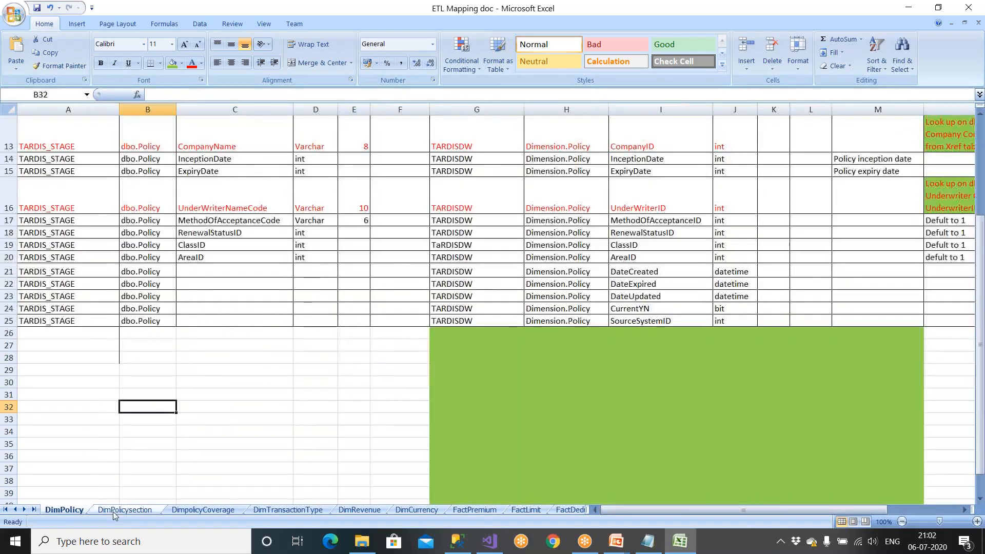
click(109, 509)
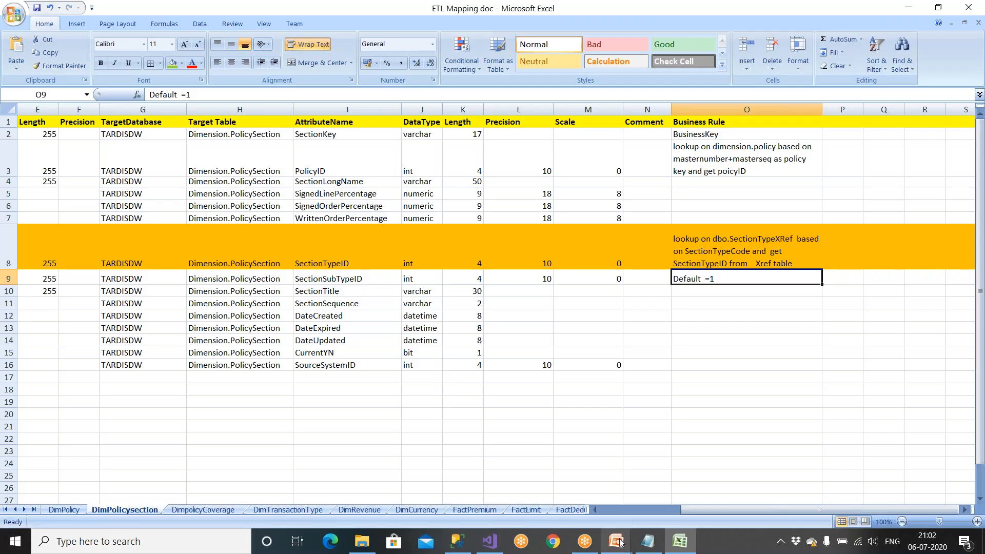
Step: Look at the Create Data Warehouse slide and open the Tardis Project's Project Files folder in File Explorer
mouse_move(620, 543)
click(644, 505)
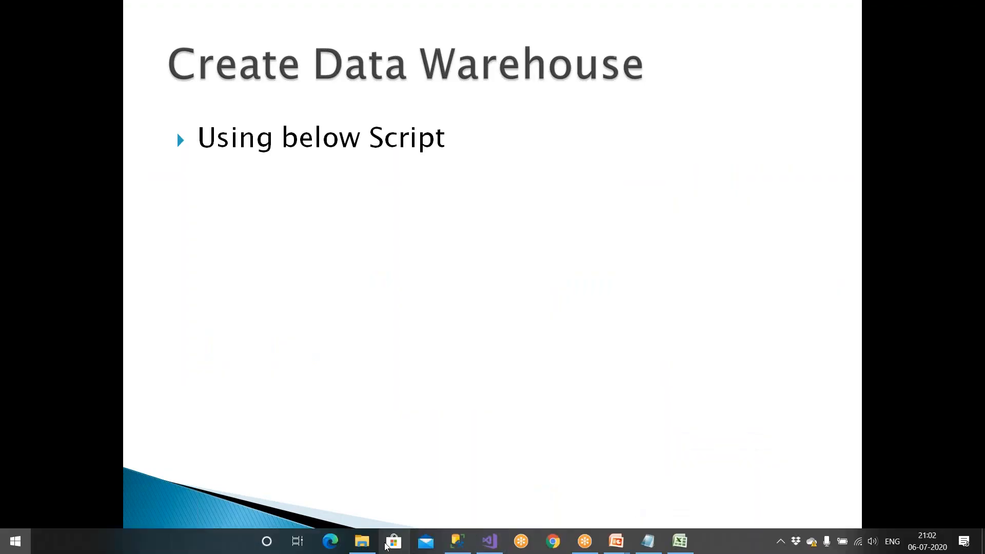
key(super)
click(371, 546)
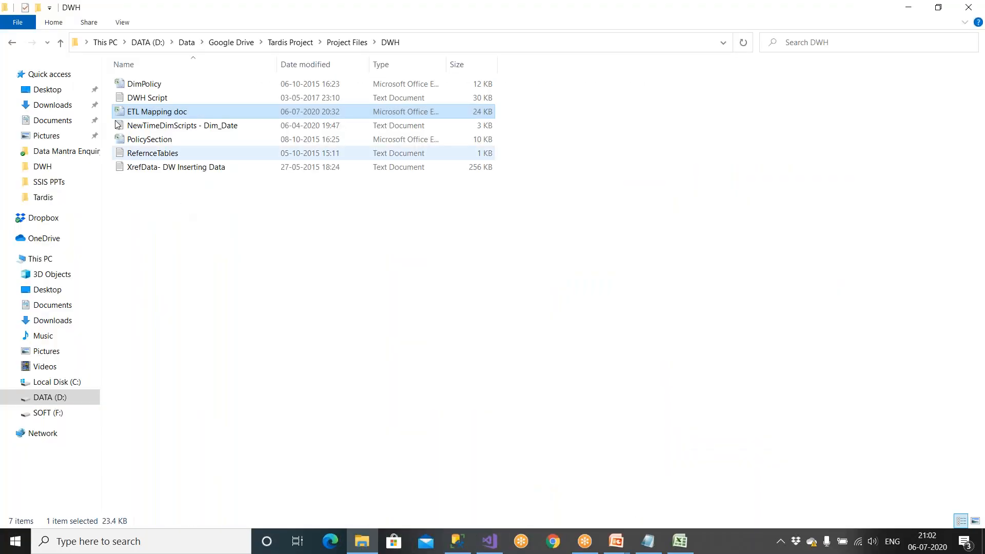
click(60, 44)
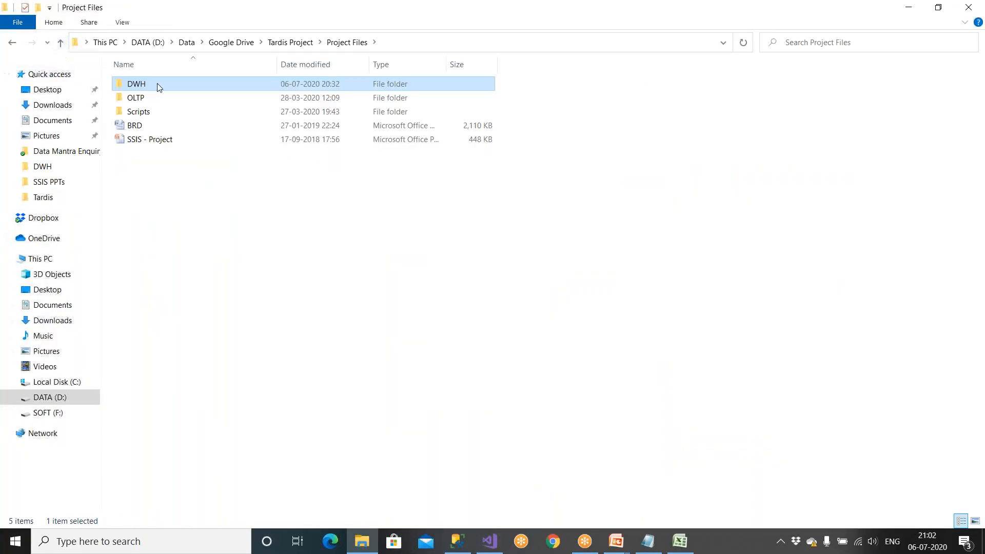
Step: Check the BRD and SSIS - Project files in the folder and return to the Create Data Warehouse slide show in PowerPoint
mouse_move(153, 88)
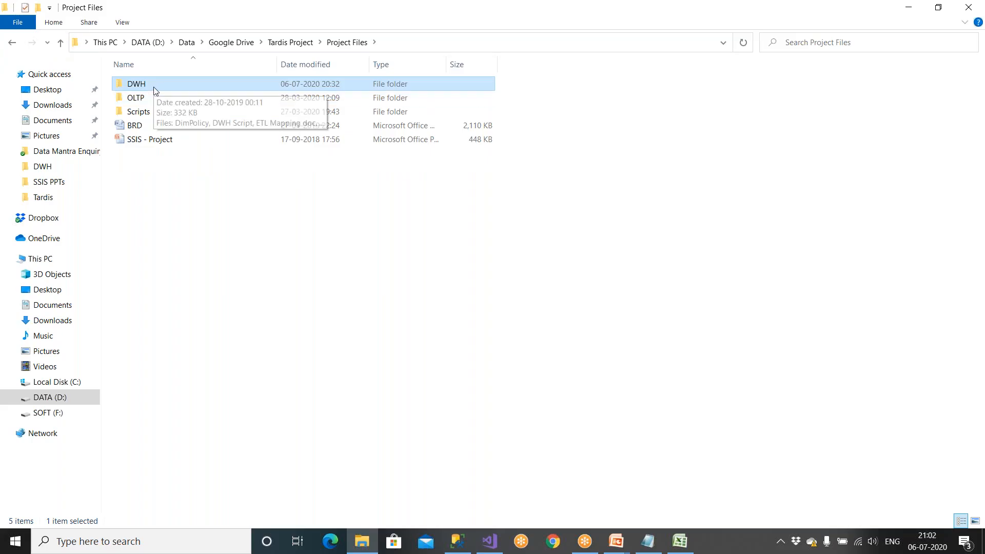
click(150, 127)
click(152, 142)
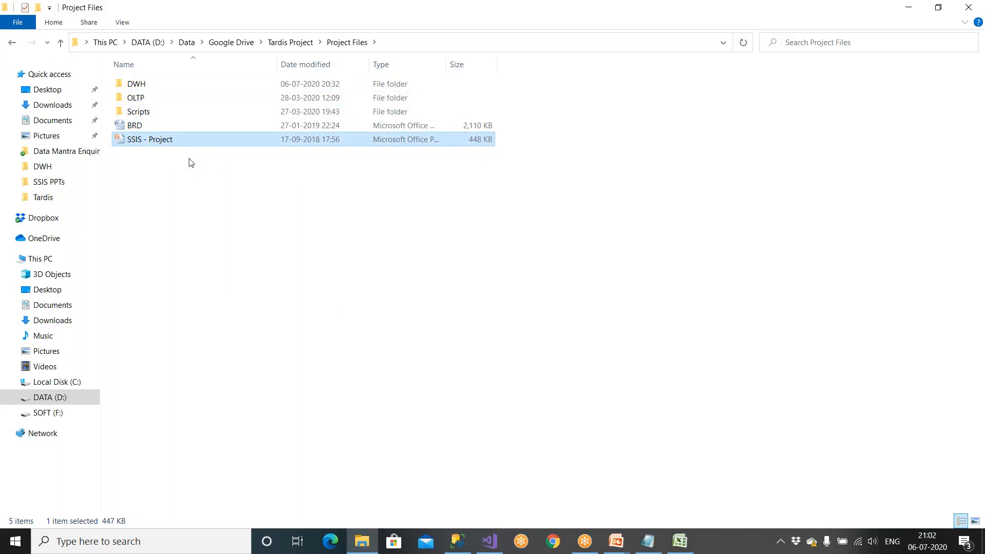
mouse_move(623, 548)
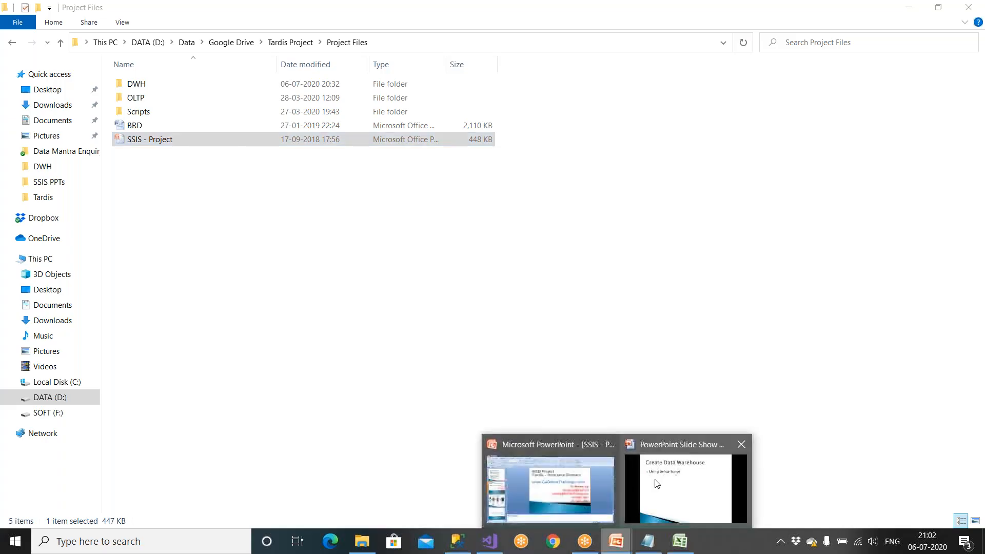
click(555, 437)
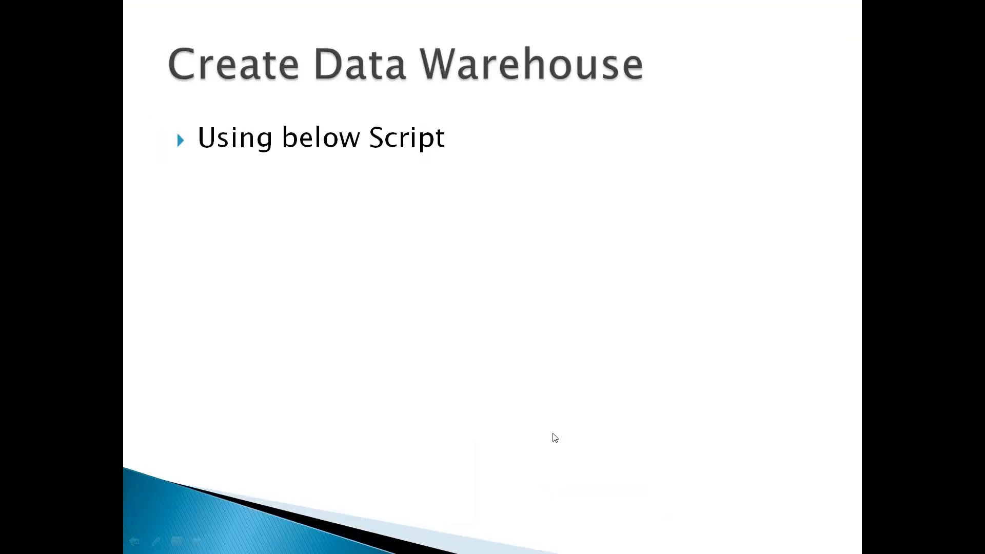